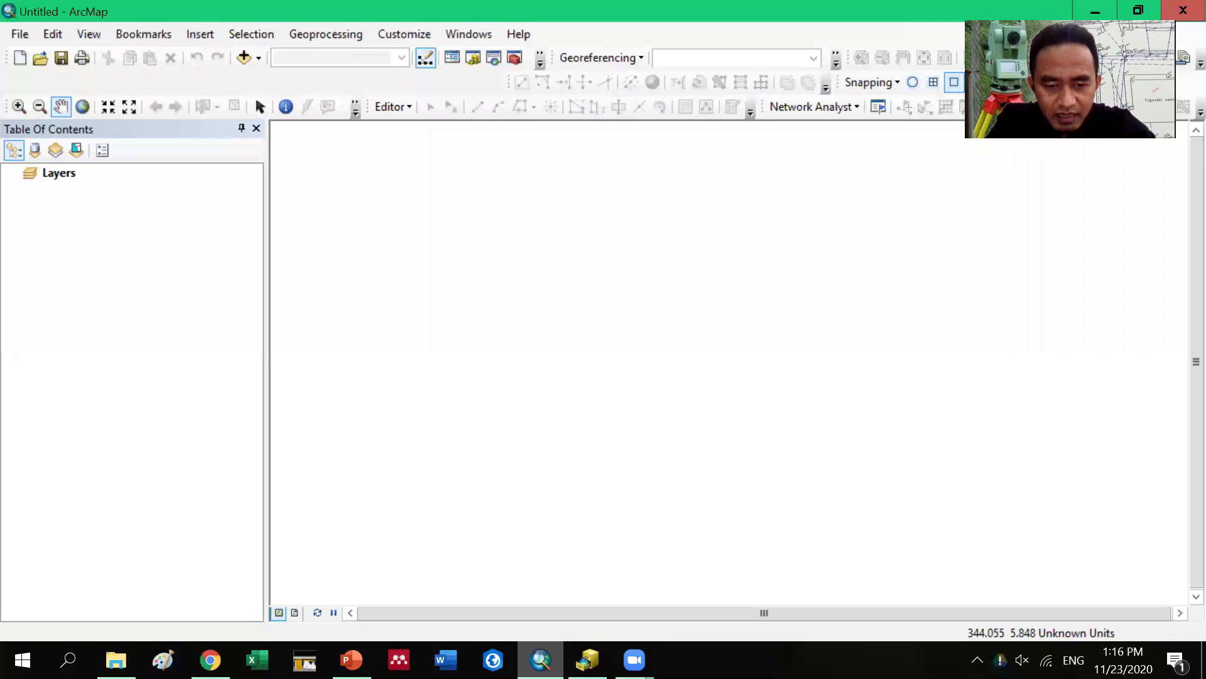
left_click(541, 659)
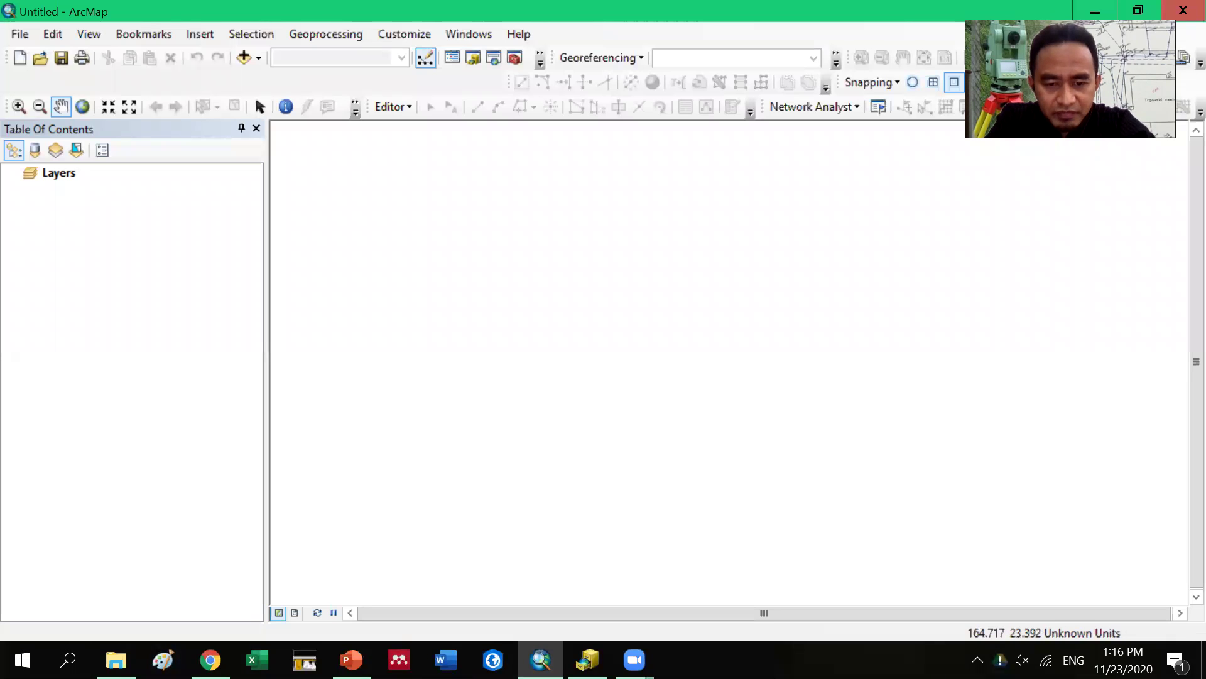
mouse_move(588, 659)
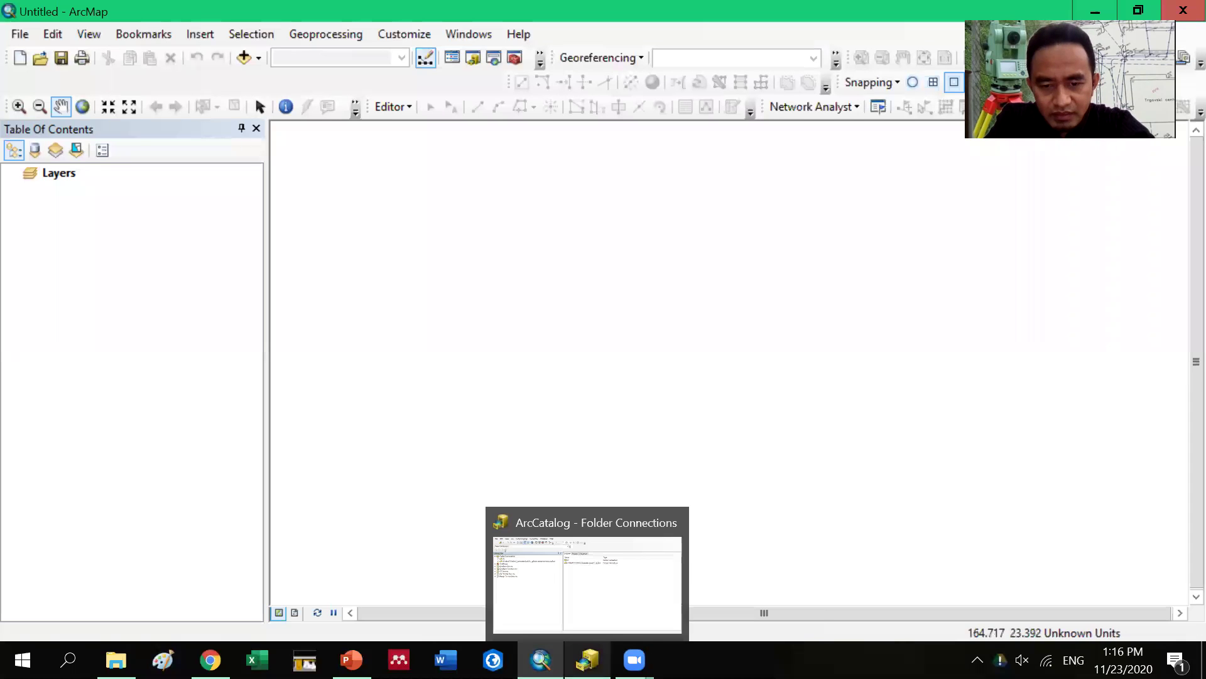
mouse_move(540, 659)
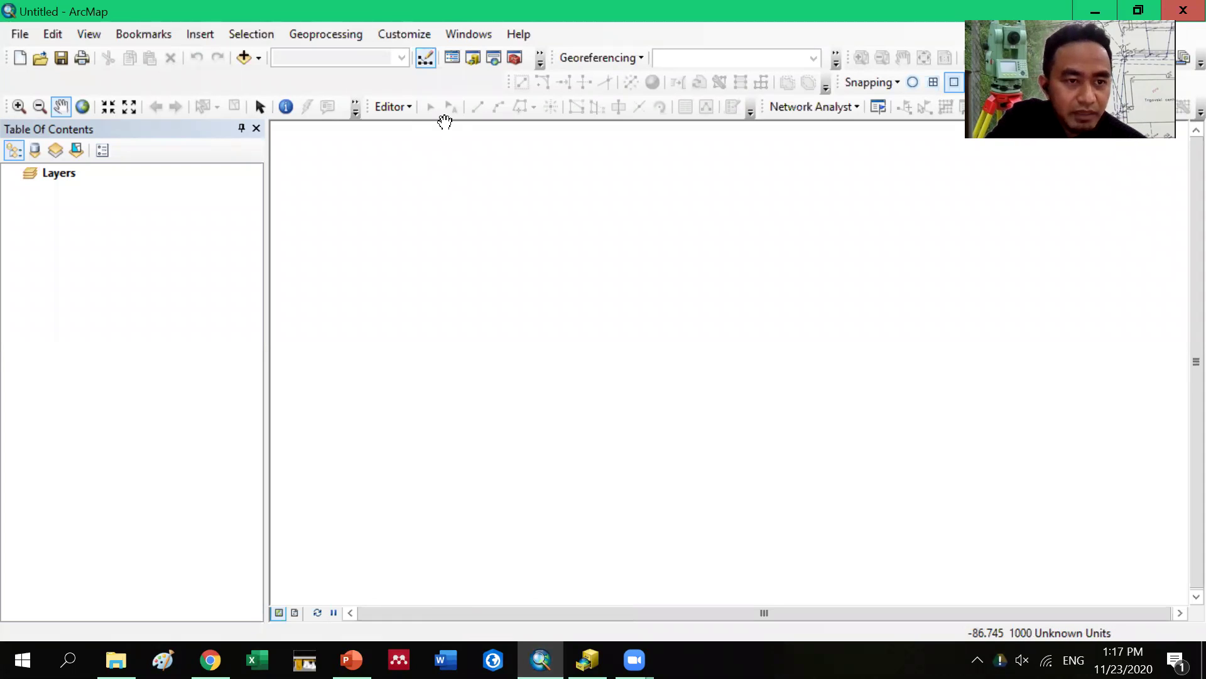
Browse the data available to add, down to the Layout_Lanjutan folder of kelas A in perkuliahan's 13_Layouting lanjutan folder
left_click(258, 60)
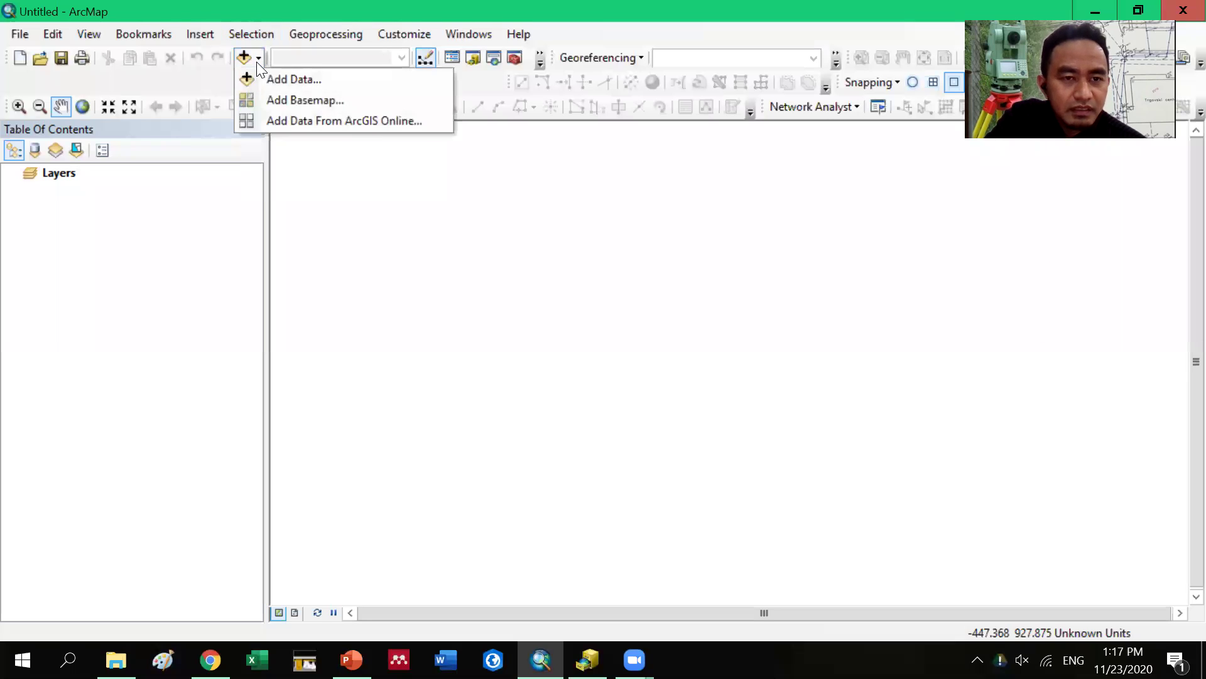
left_click(270, 80)
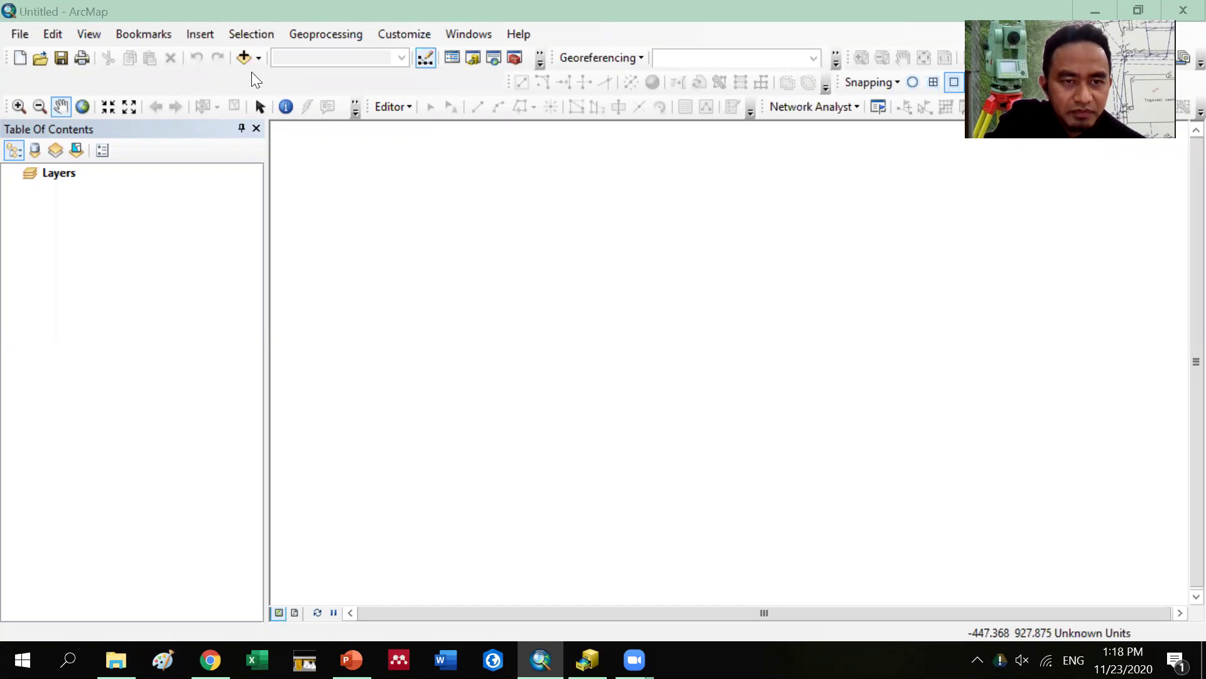
left_click(256, 56)
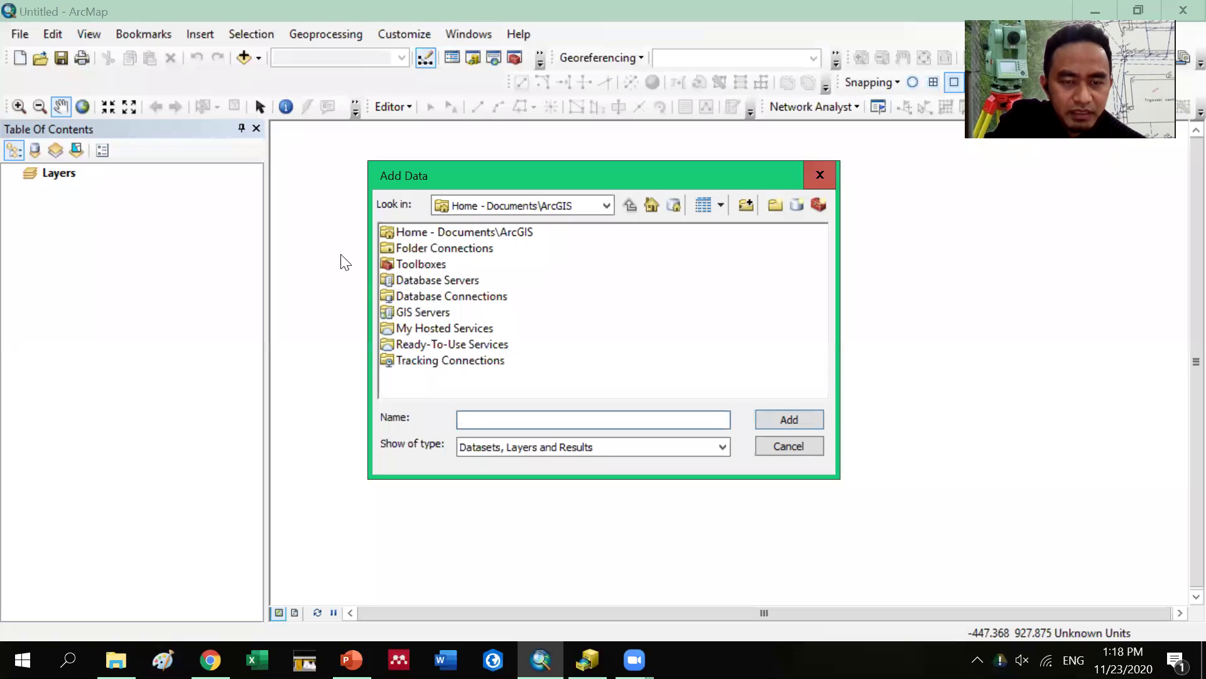
left_click(539, 202)
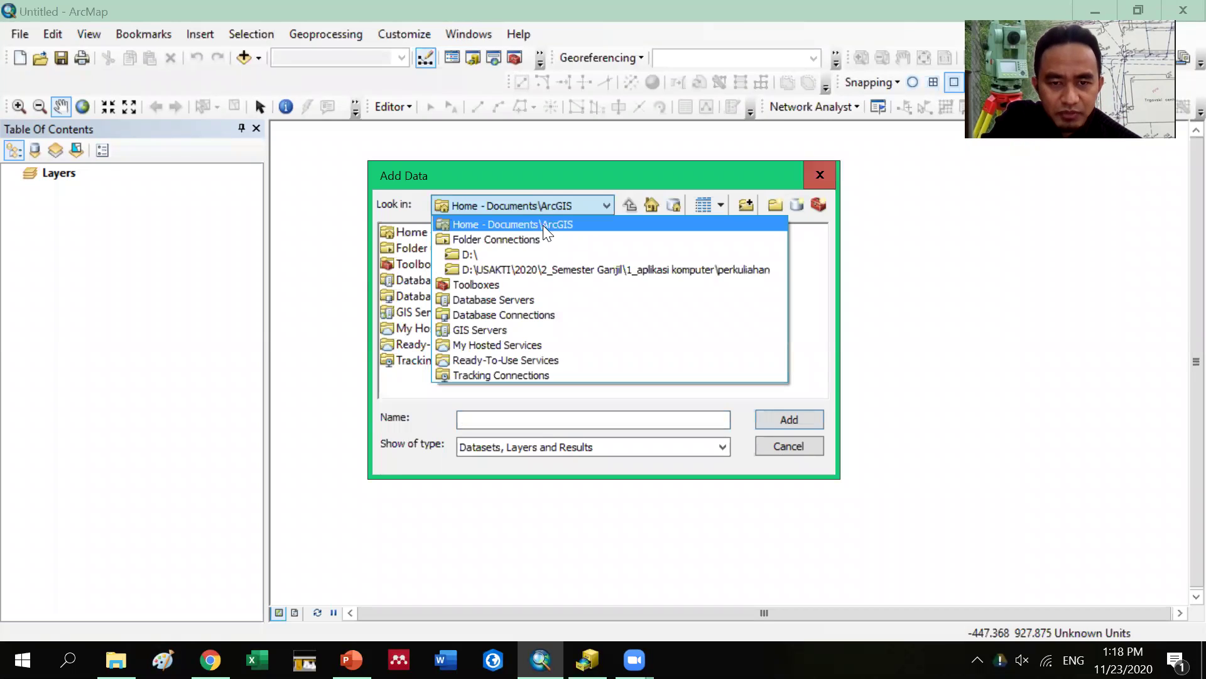
left_click(543, 269)
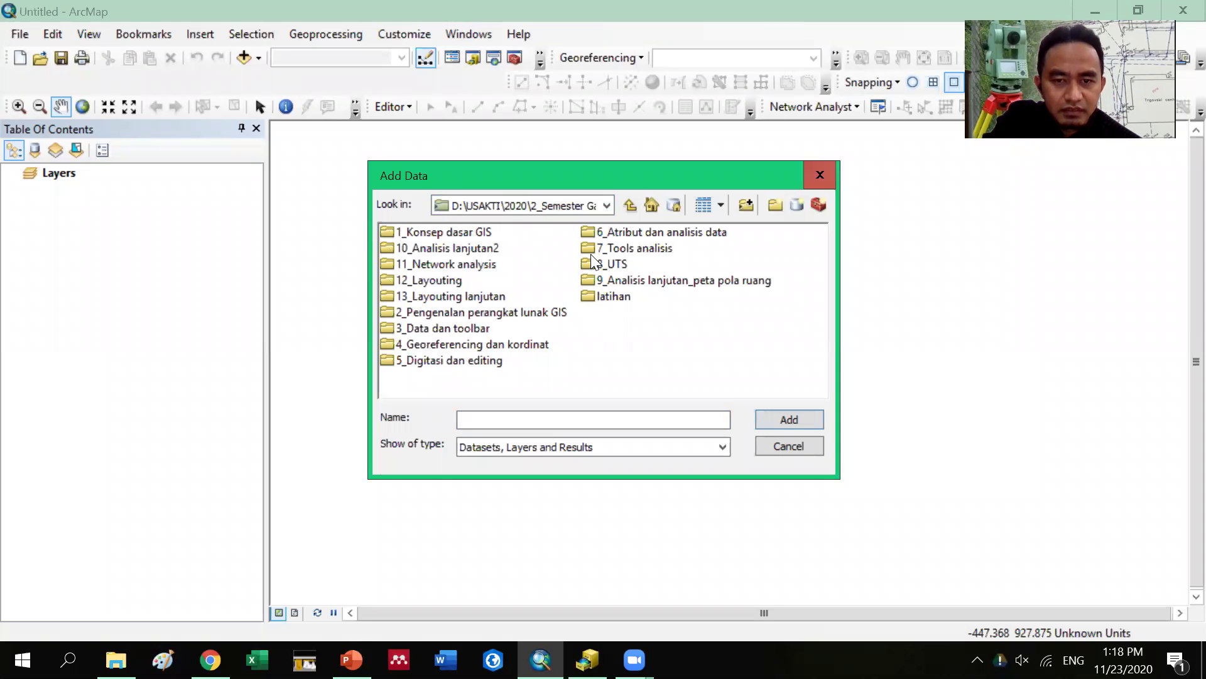
double_click(442, 292)
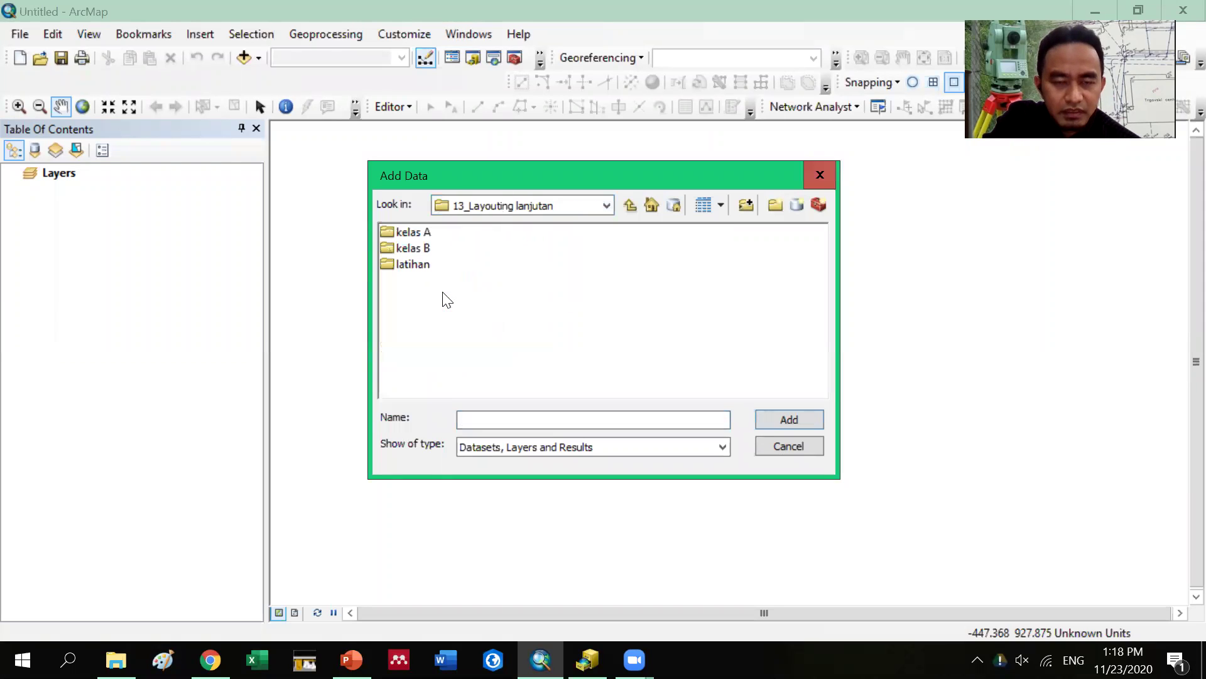
left_click(422, 231)
double_click(422, 231)
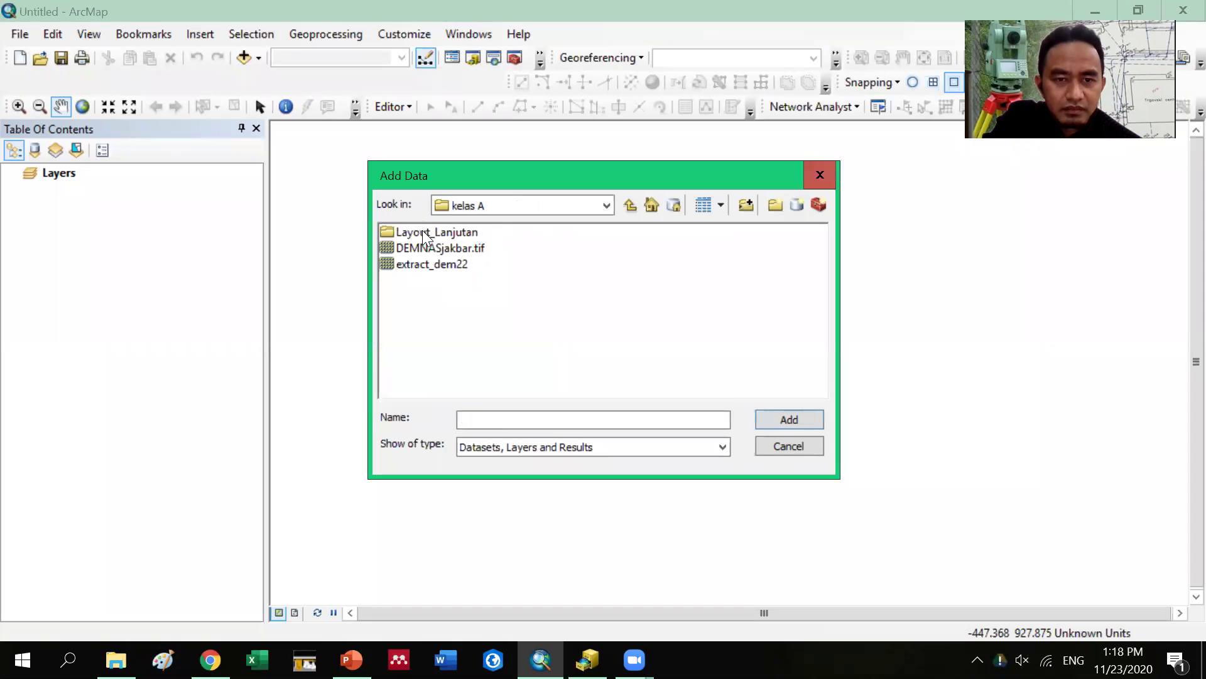
double_click(456, 231)
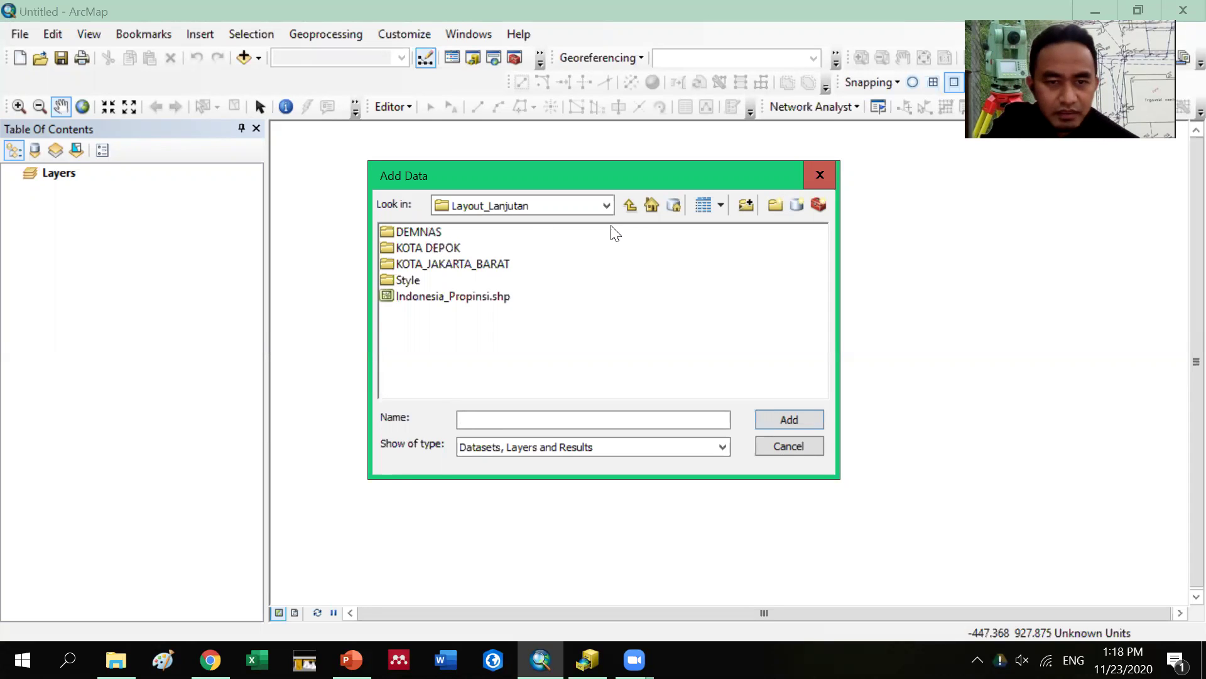
Examine the contents of the Style and DEMNAS folders inside the Layout_Lanjutan folder of kelas A
left_click(631, 208)
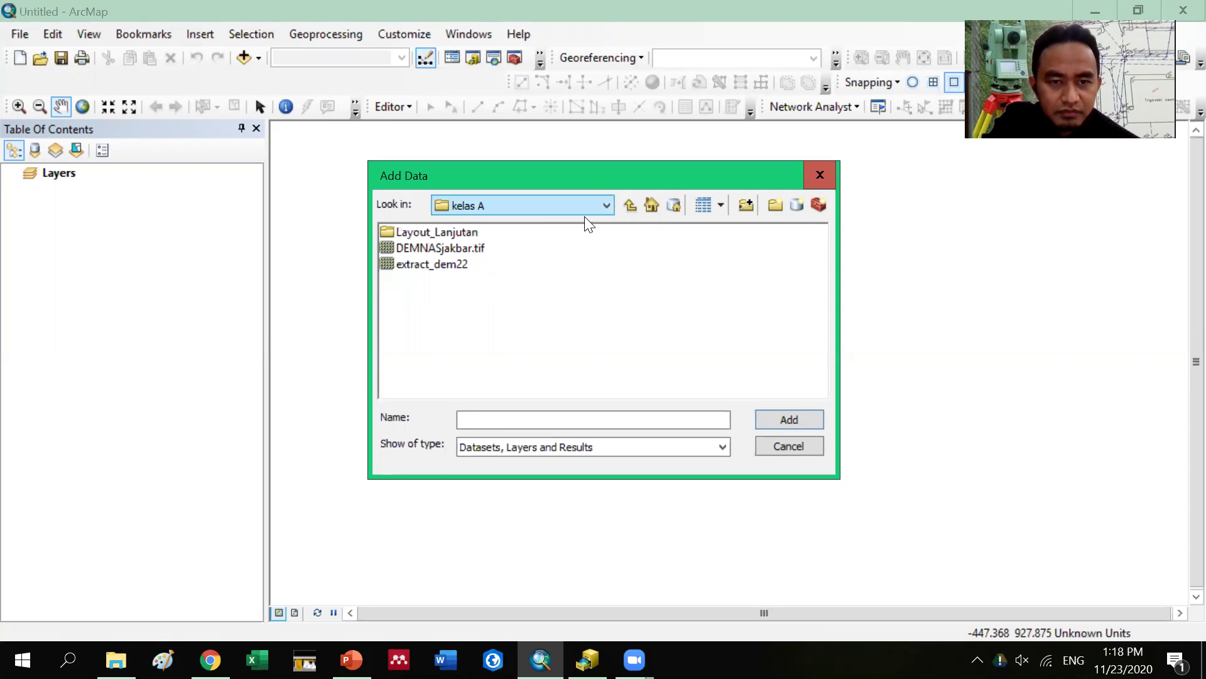
left_click(630, 205)
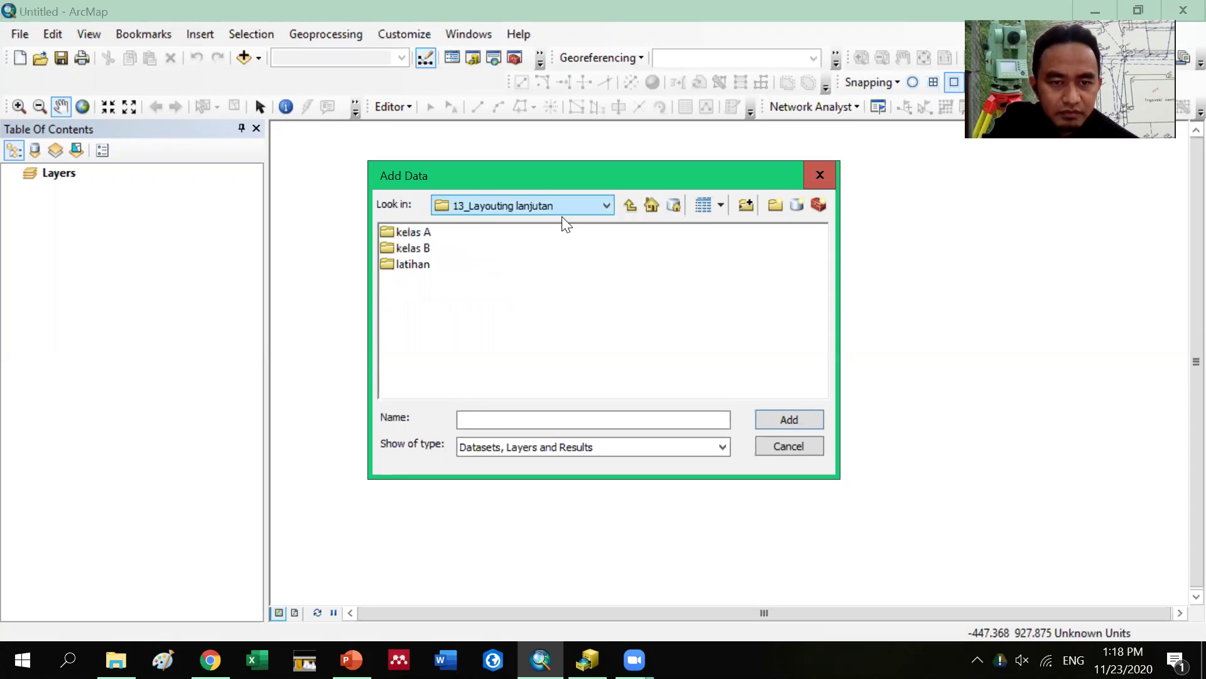
double_click(420, 232)
double_click(423, 232)
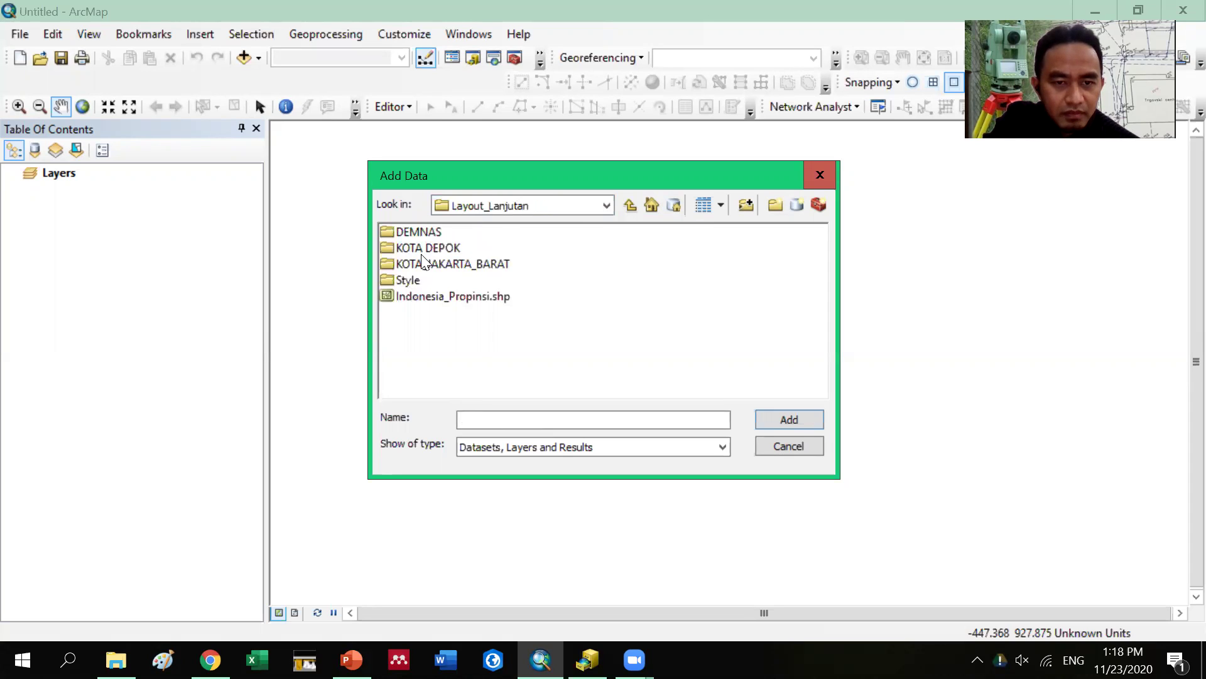
double_click(413, 280)
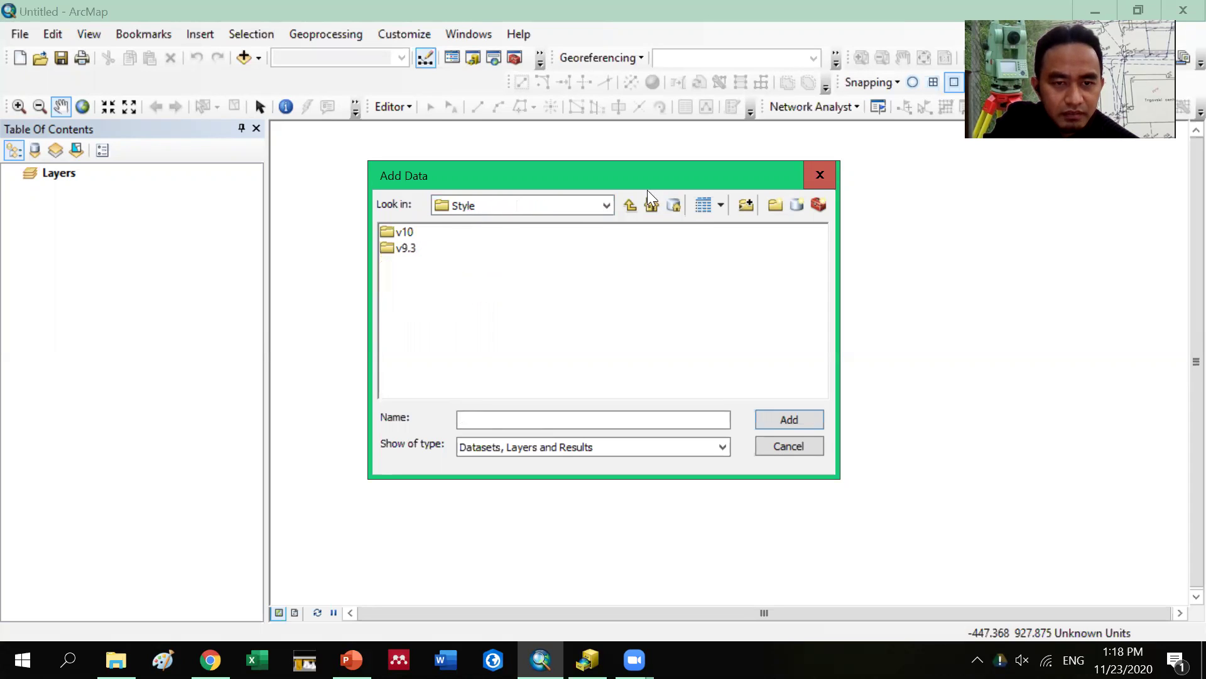
left_click(629, 206)
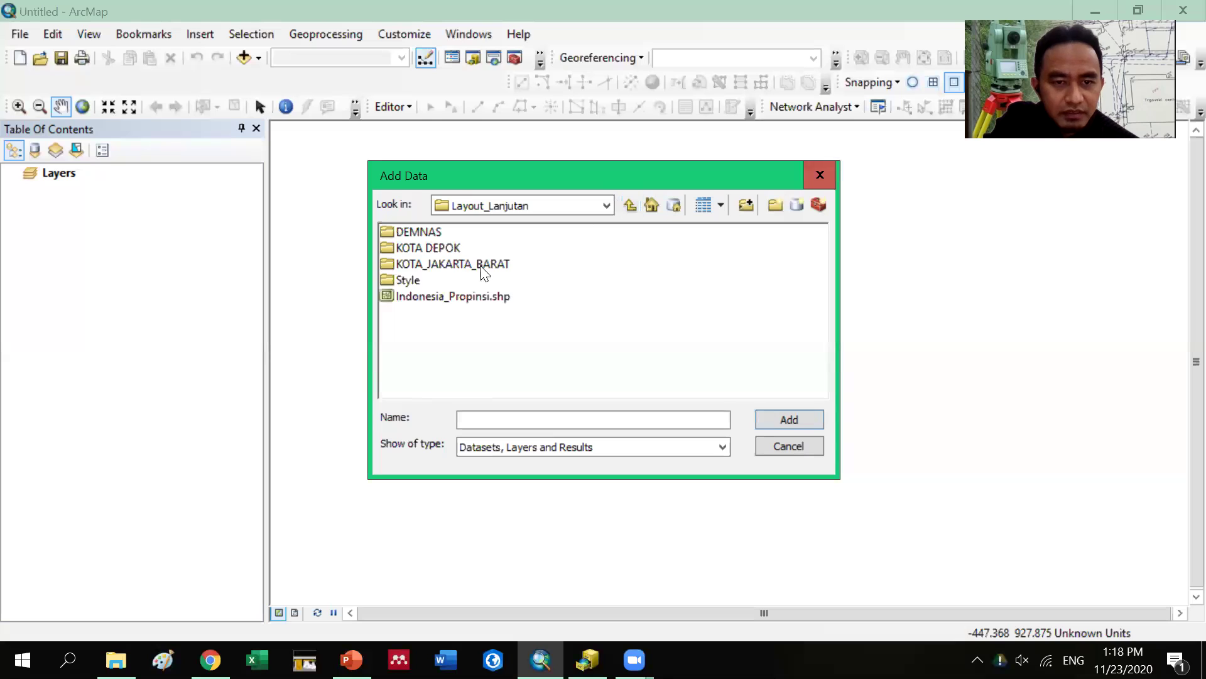
double_click(429, 234)
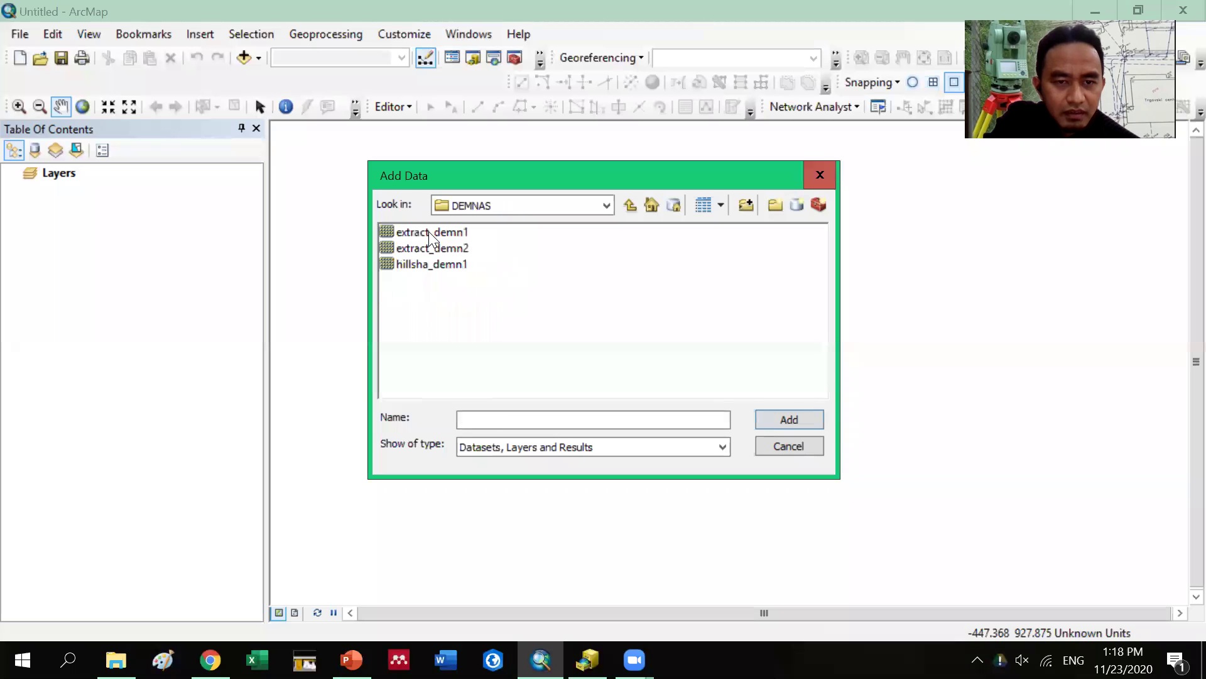
left_click(629, 206)
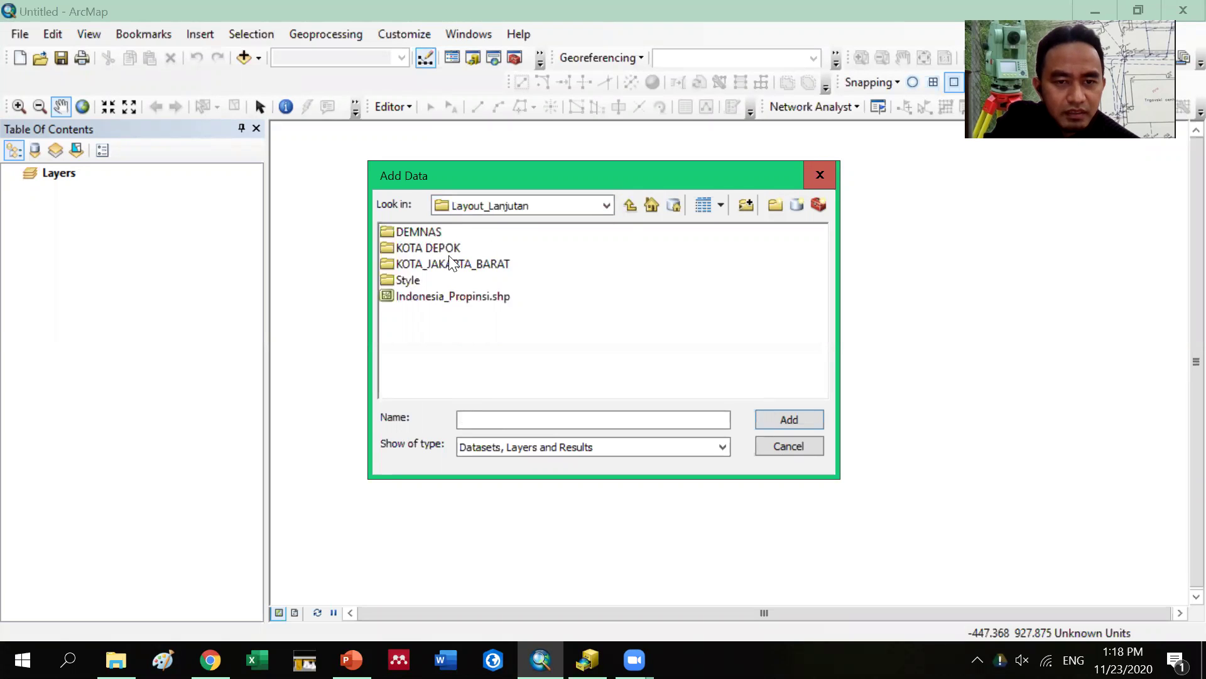
Look through the data in the latihan folder and kelas A's Layout_Lanjutan folder, closing the data browser without adding anything
left_click(630, 206)
left_click(630, 206)
double_click(405, 266)
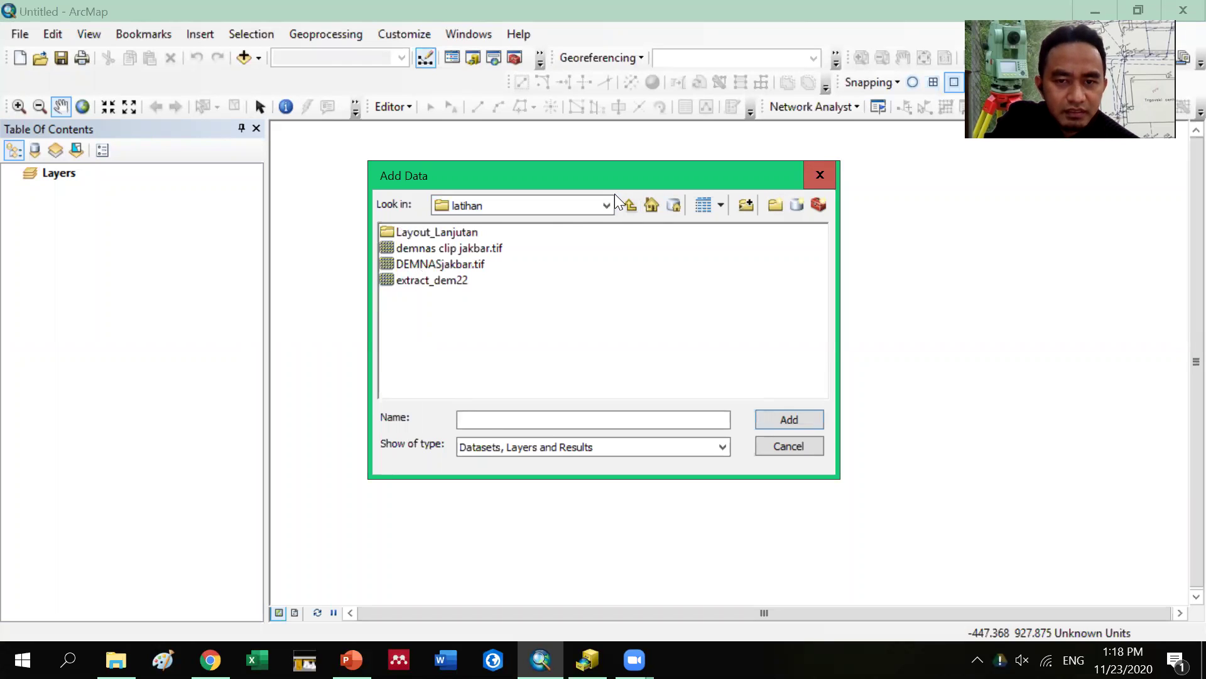
left_click(632, 206)
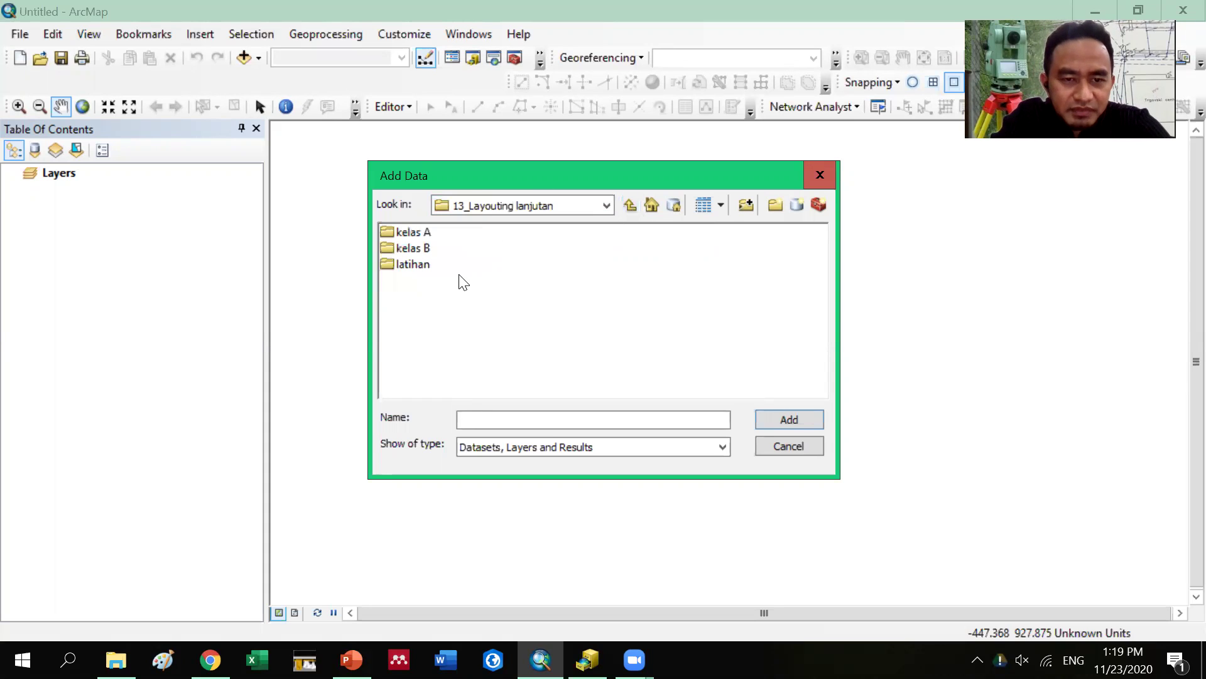
double_click(419, 234)
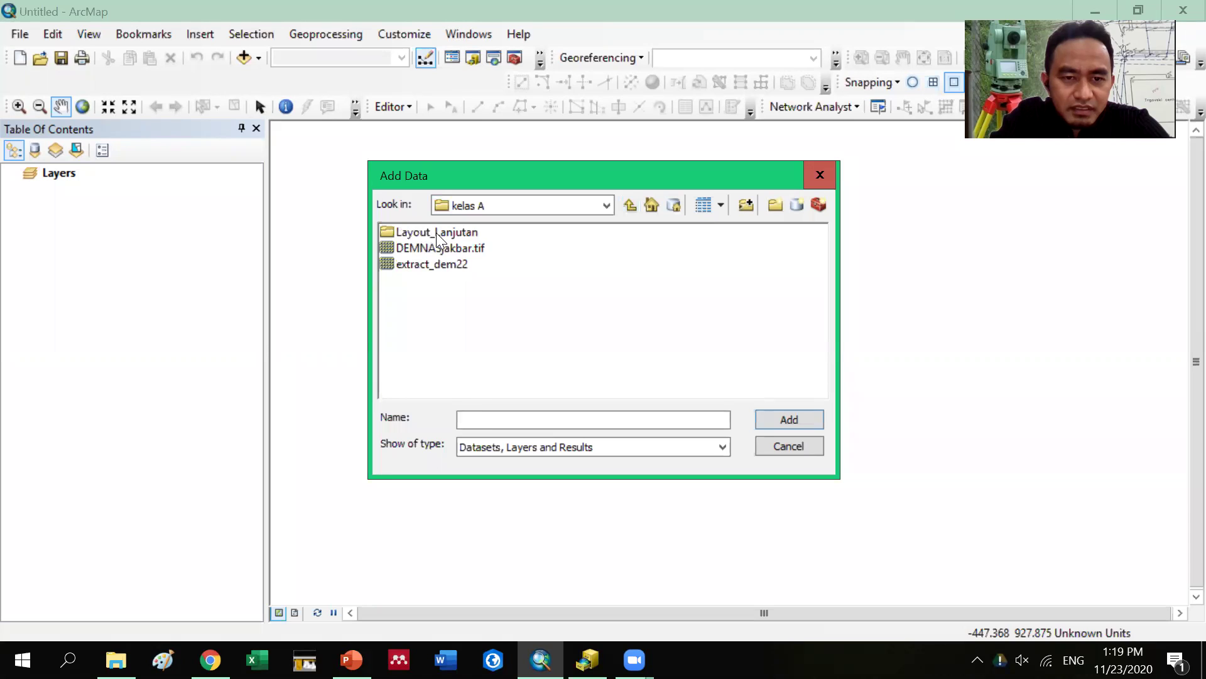
double_click(442, 232)
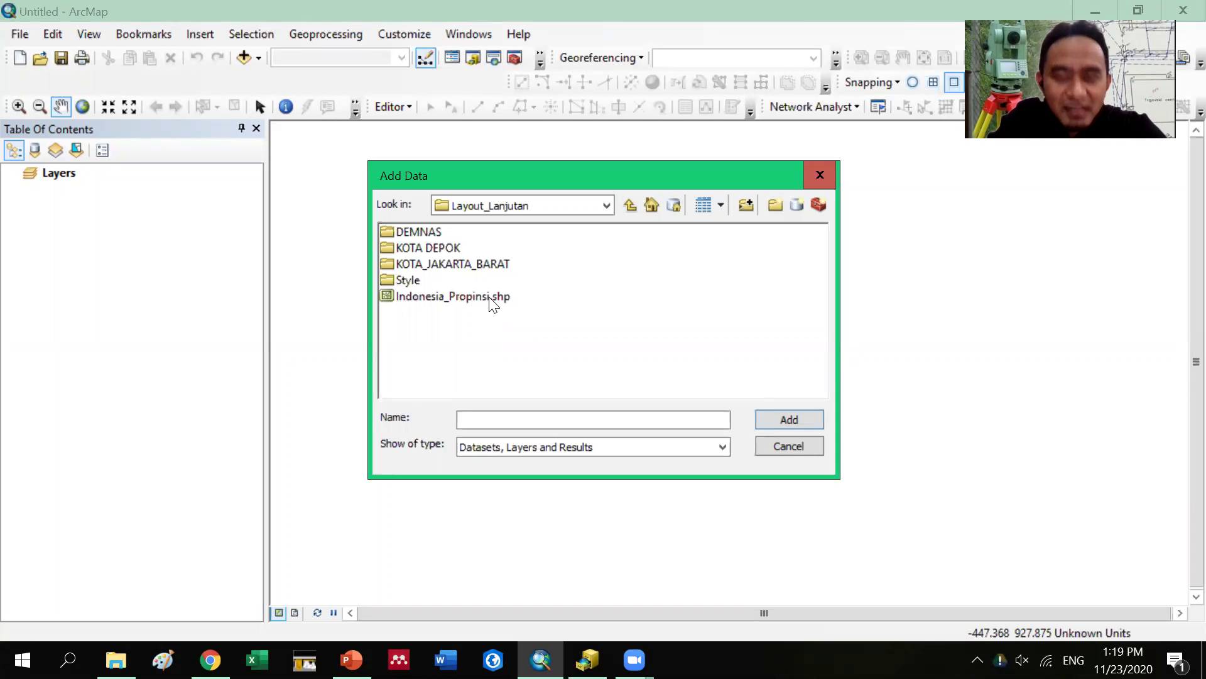
left_click(821, 178)
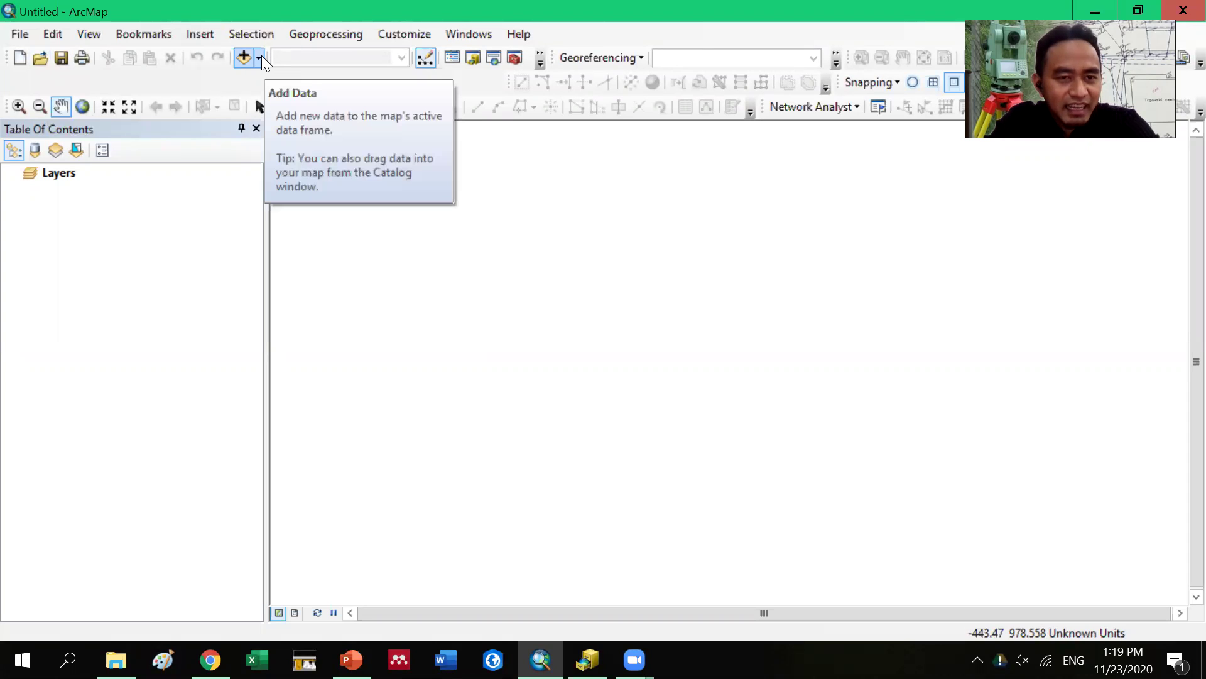
Start opening an existing map document and browse to the Data (D:) drive
left_click(43, 62)
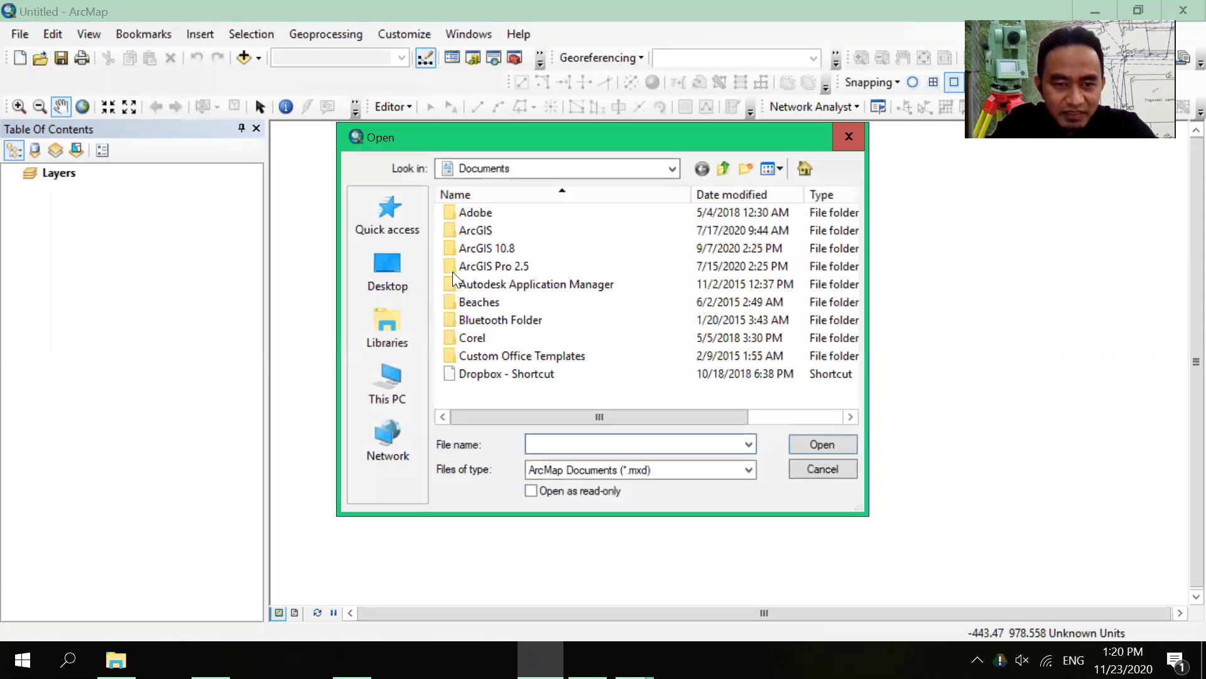
scroll(565, 314, "down", 1)
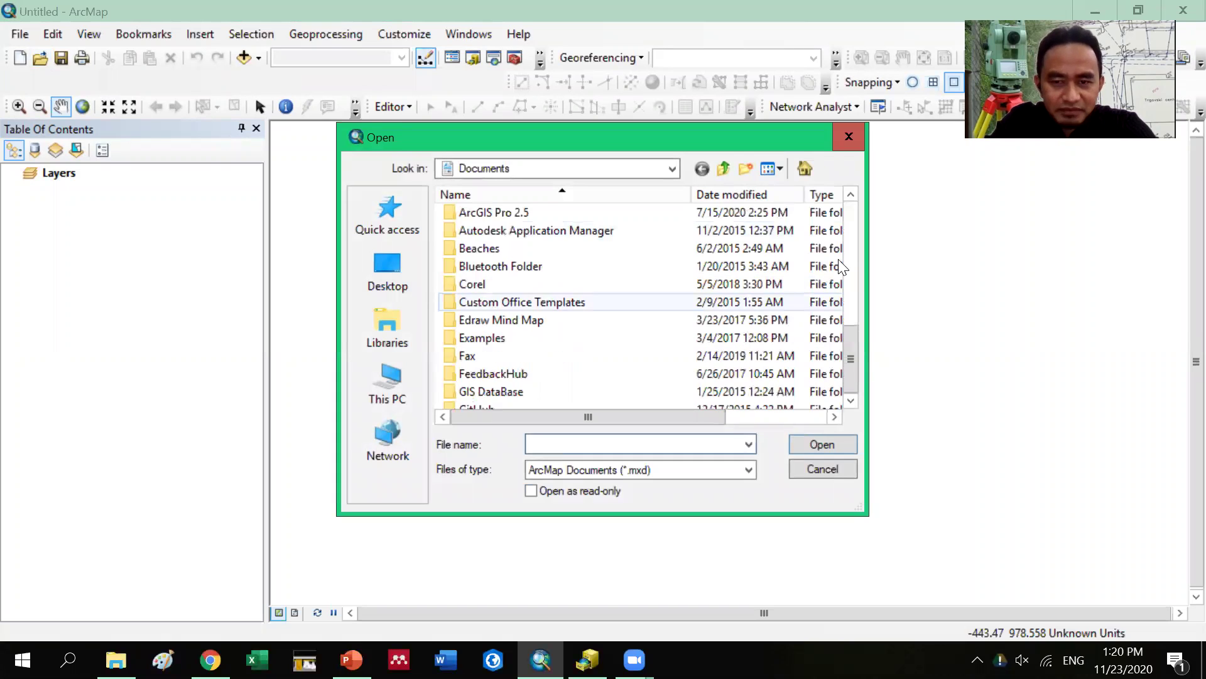
scroll(848, 364, "down", 5)
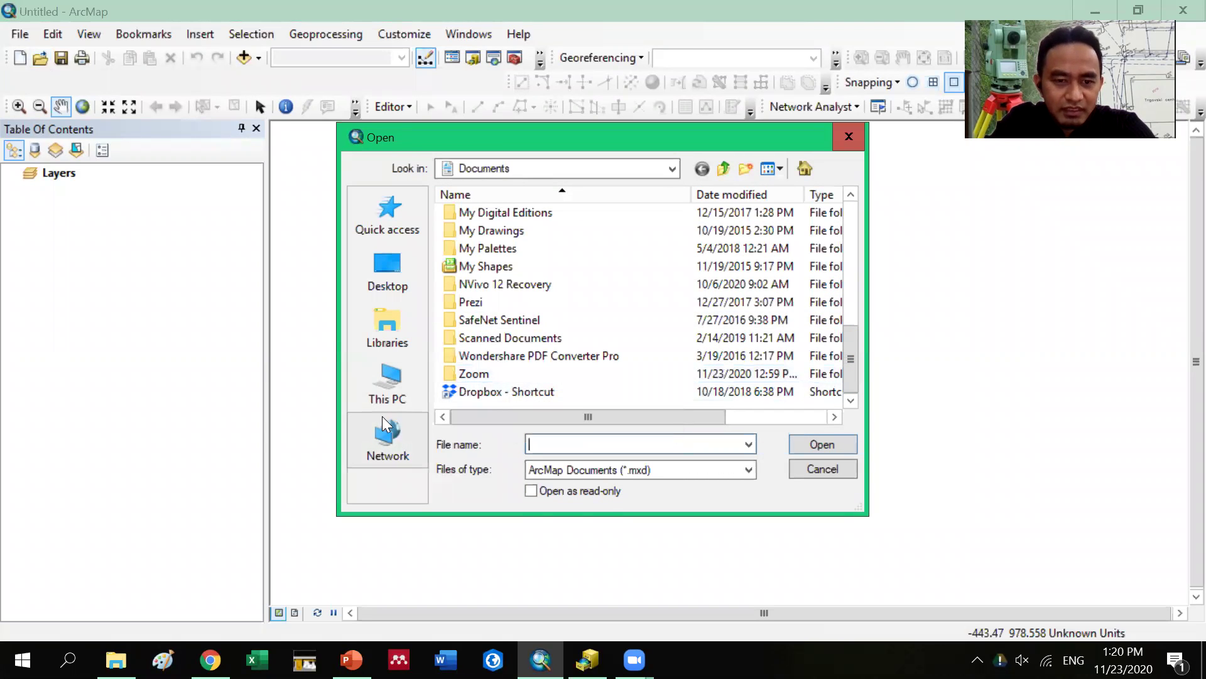
left_click(385, 396)
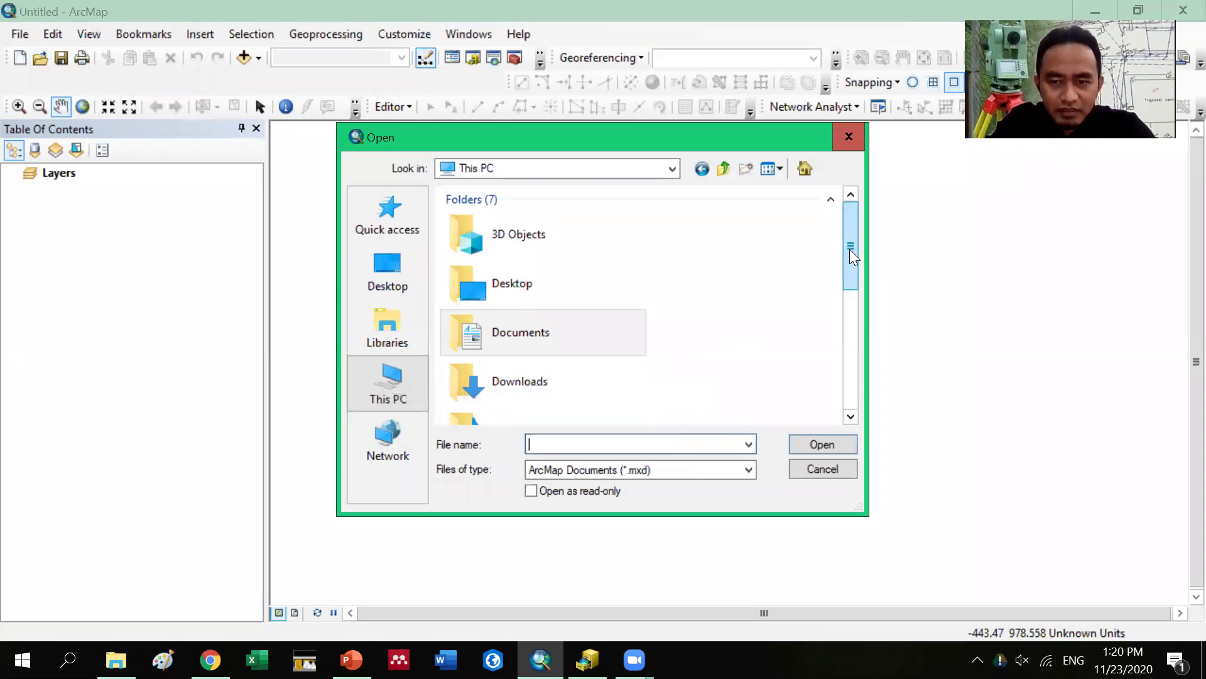
scroll(850, 249, "down", 1)
scroll(844, 352, "down", 5)
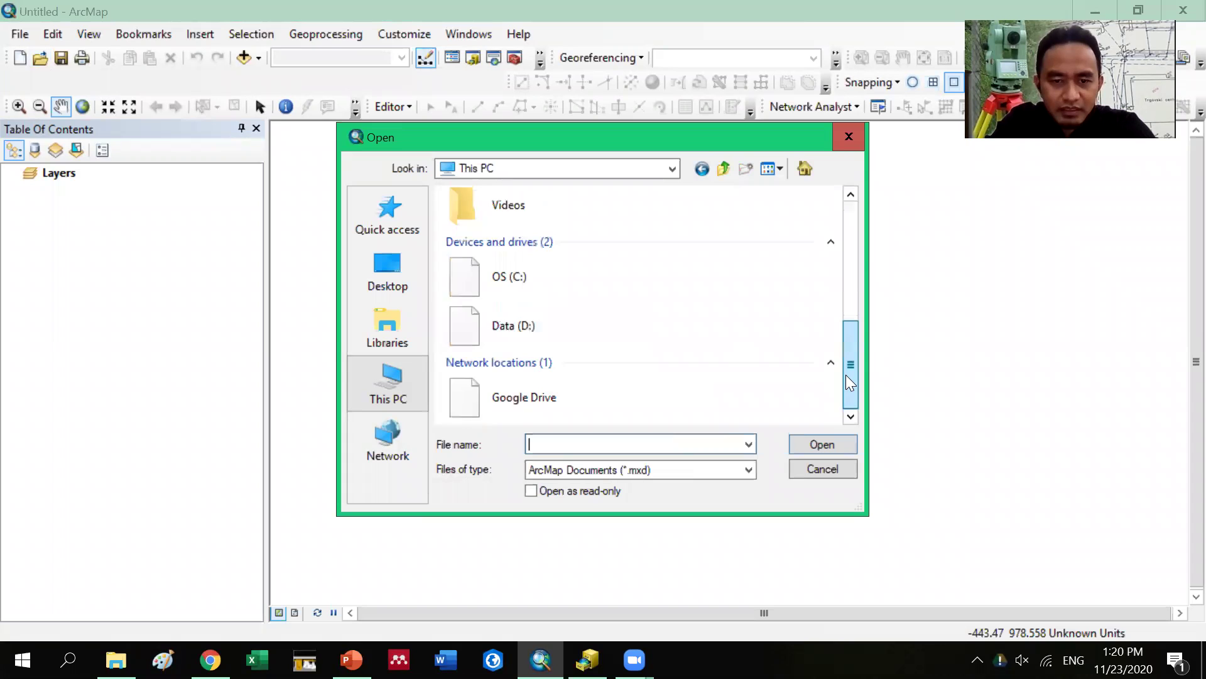
double_click(509, 331)
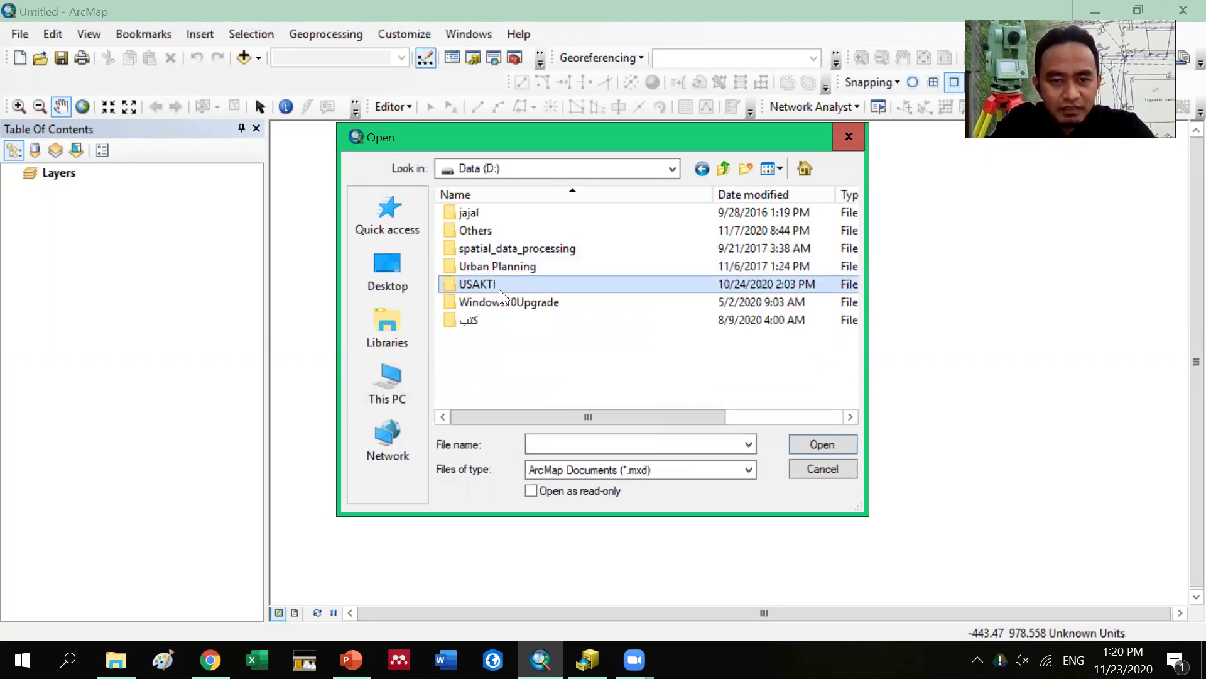
Browse to the 13_Layouting lanjutan folder under USAKTI, 2020, 2_Semester Ganjil, 1_aplikasi komputer, perkuliahan
double_click(499, 289)
double_click(489, 214)
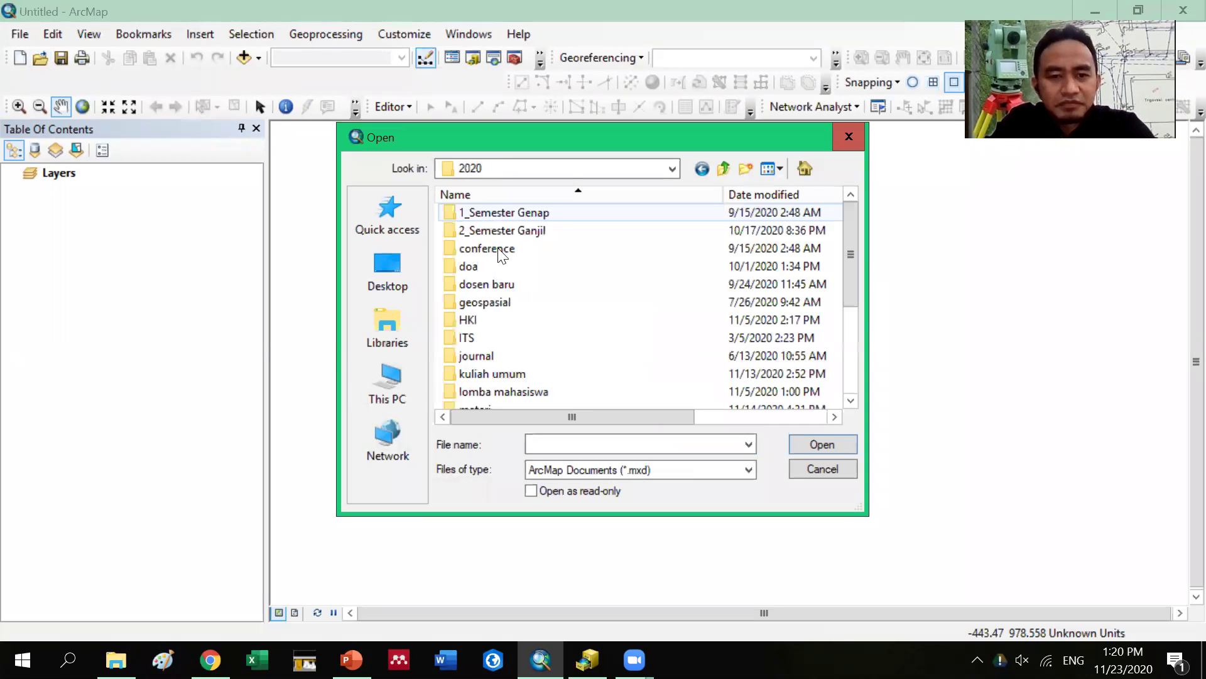
double_click(528, 231)
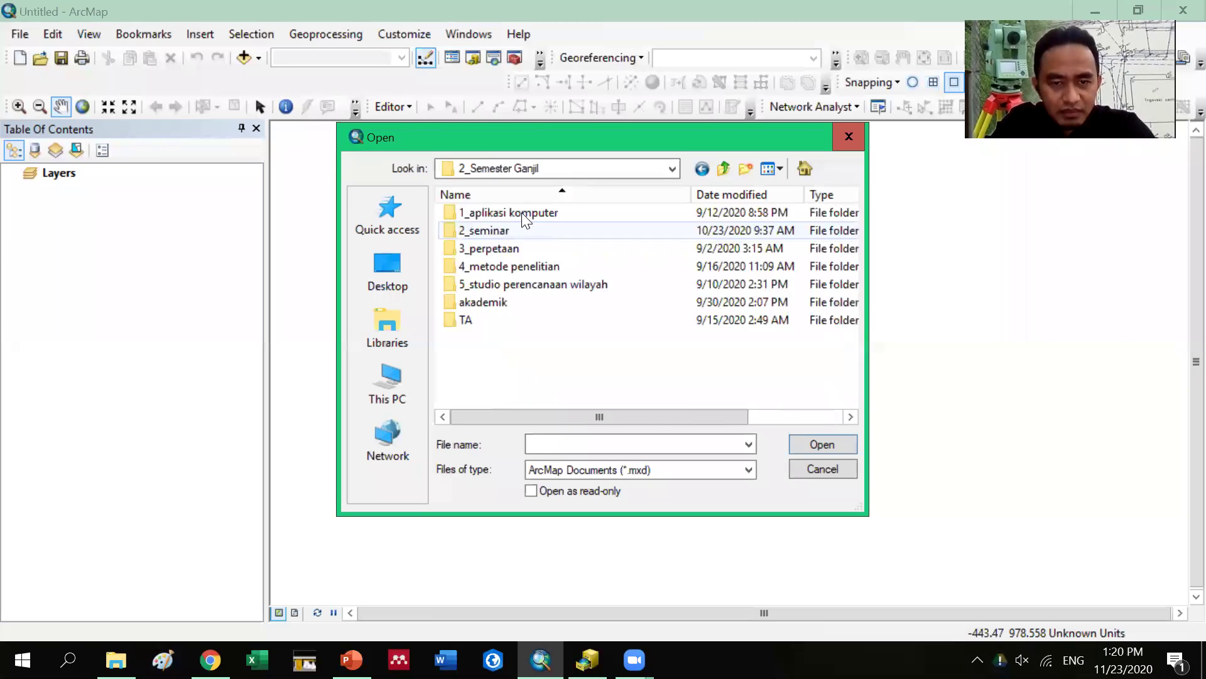
double_click(505, 213)
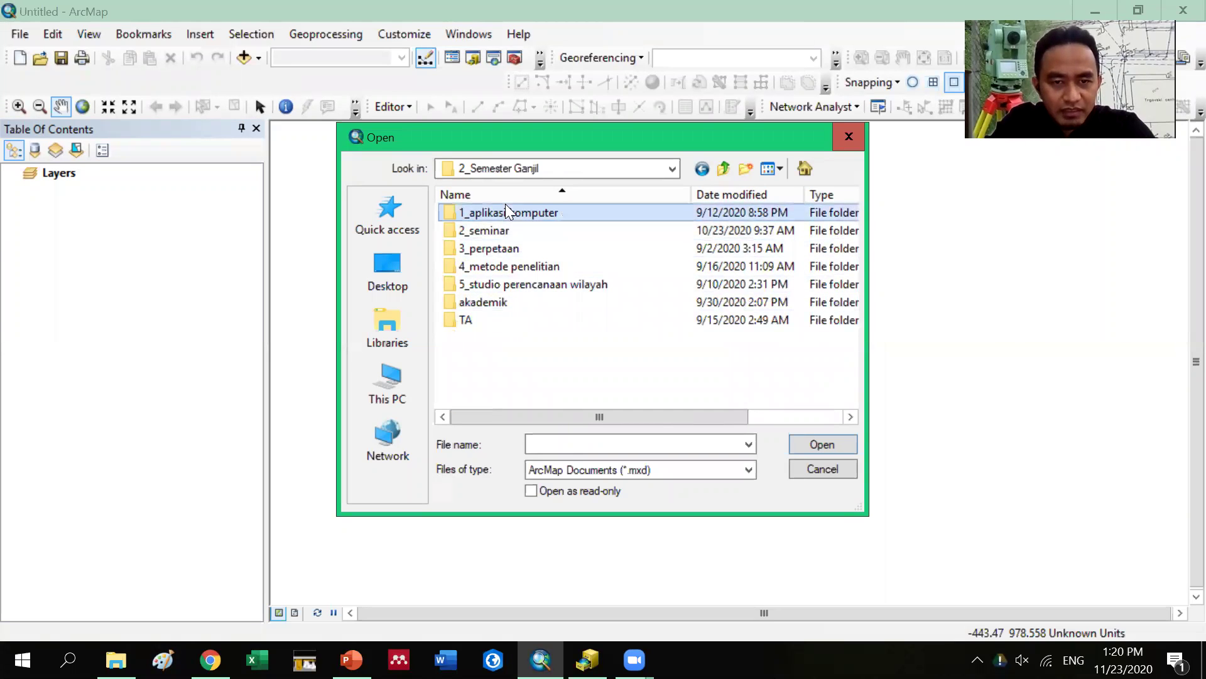
double_click(499, 302)
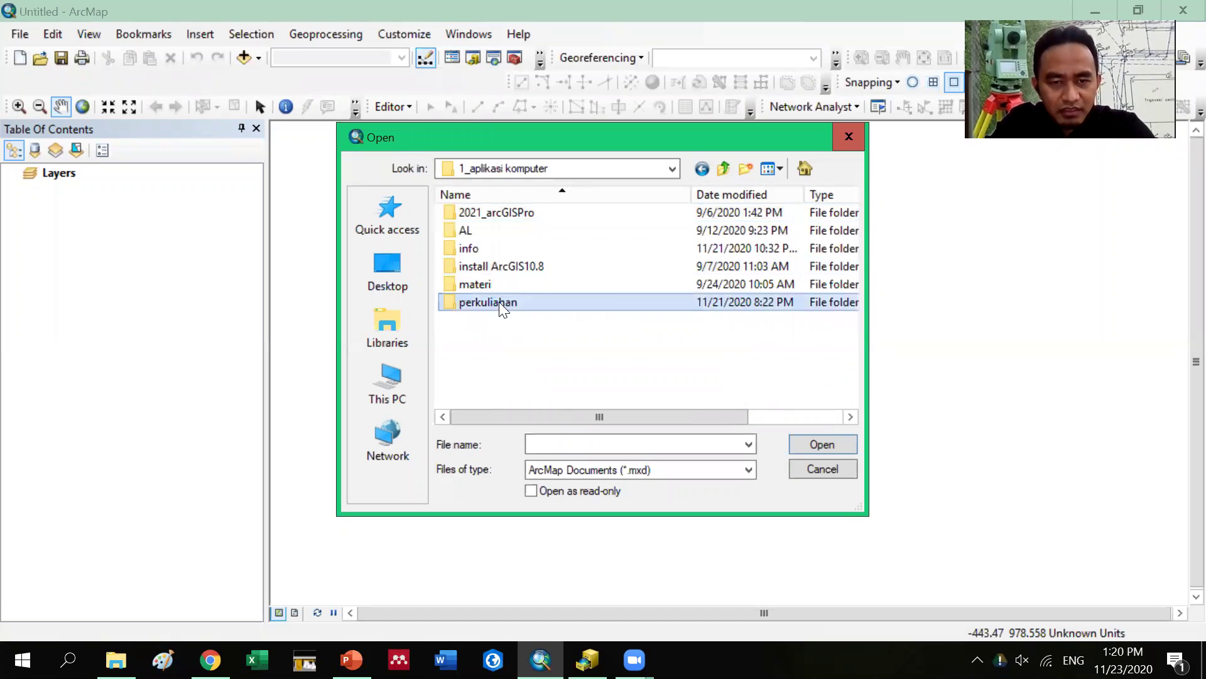
scroll(500, 301, "down", 1)
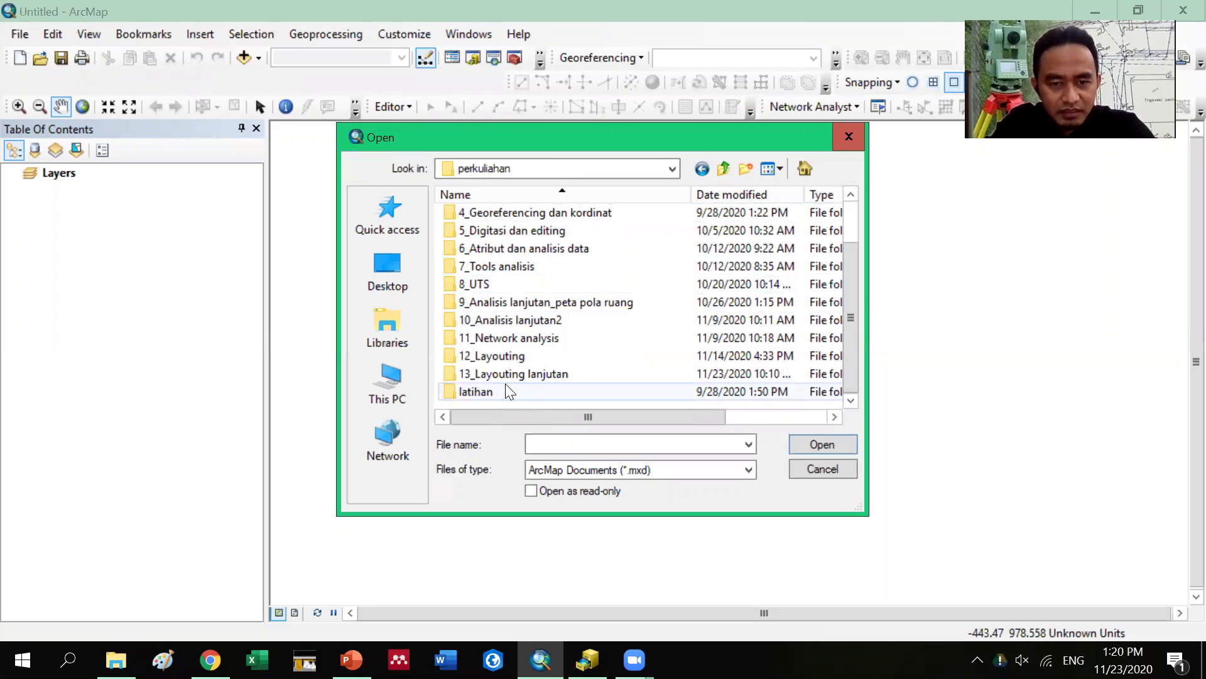
left_click(509, 376)
double_click(510, 375)
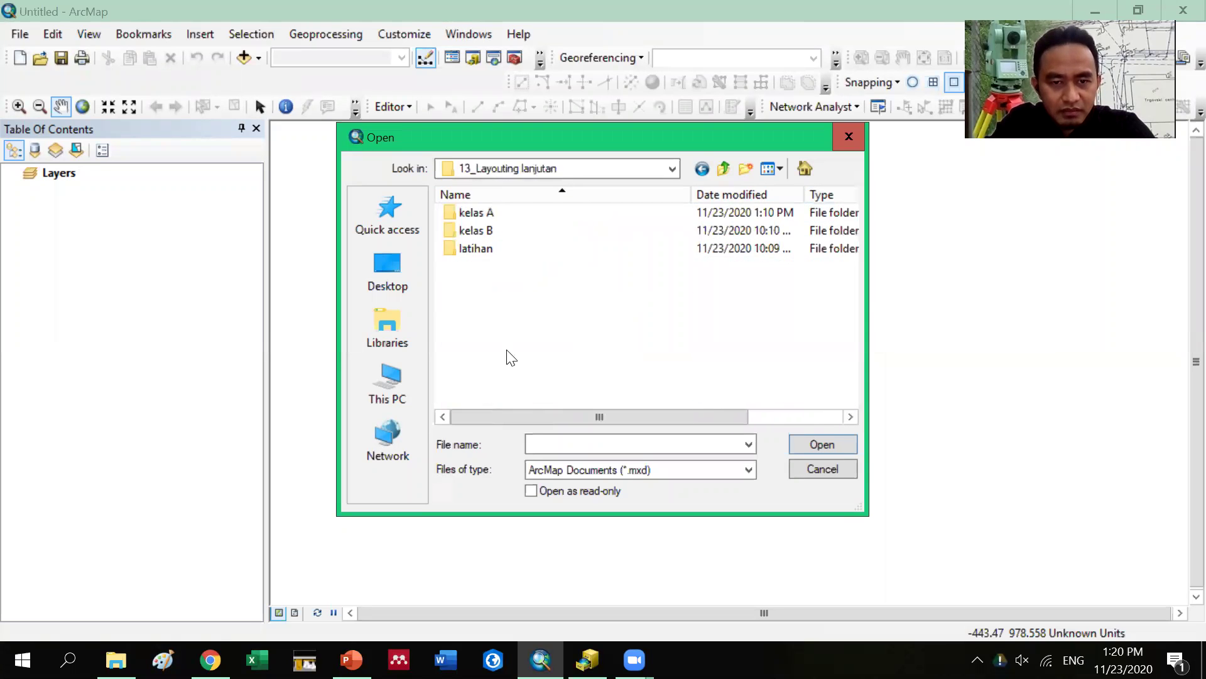
Open Master 50K For Sample.mxd from the Layout_Lanjutan folder of kelas A without saving changes to the untitled map
left_click(482, 215)
double_click(482, 215)
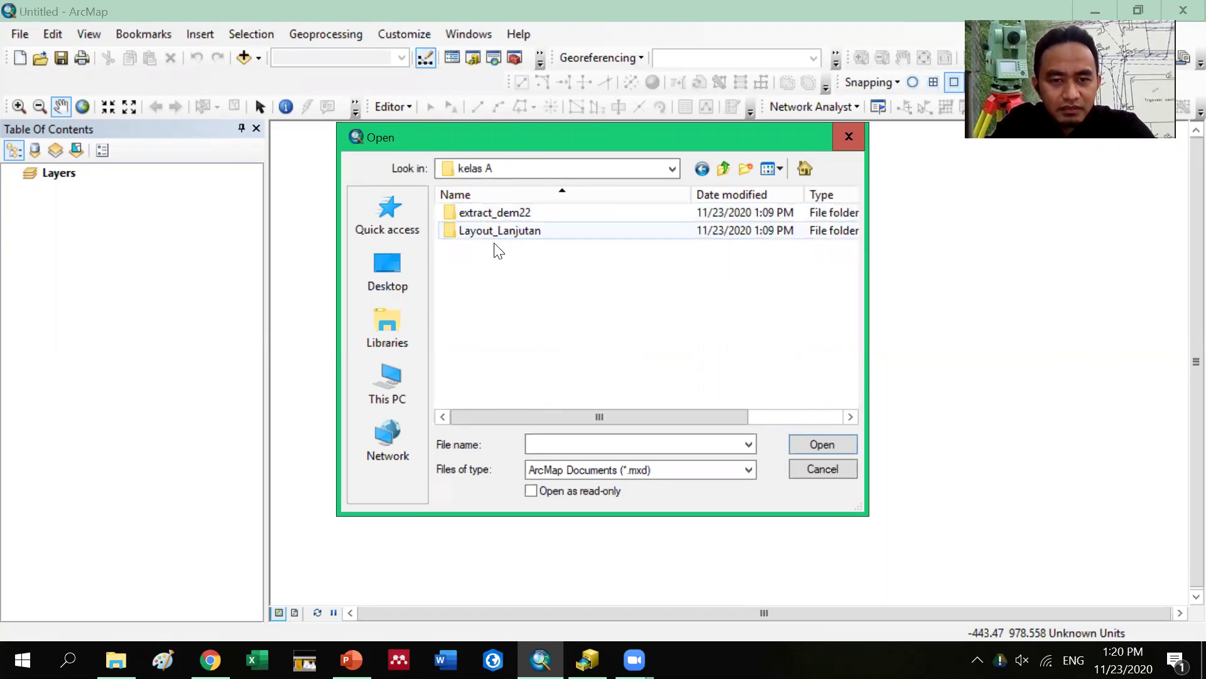
double_click(508, 232)
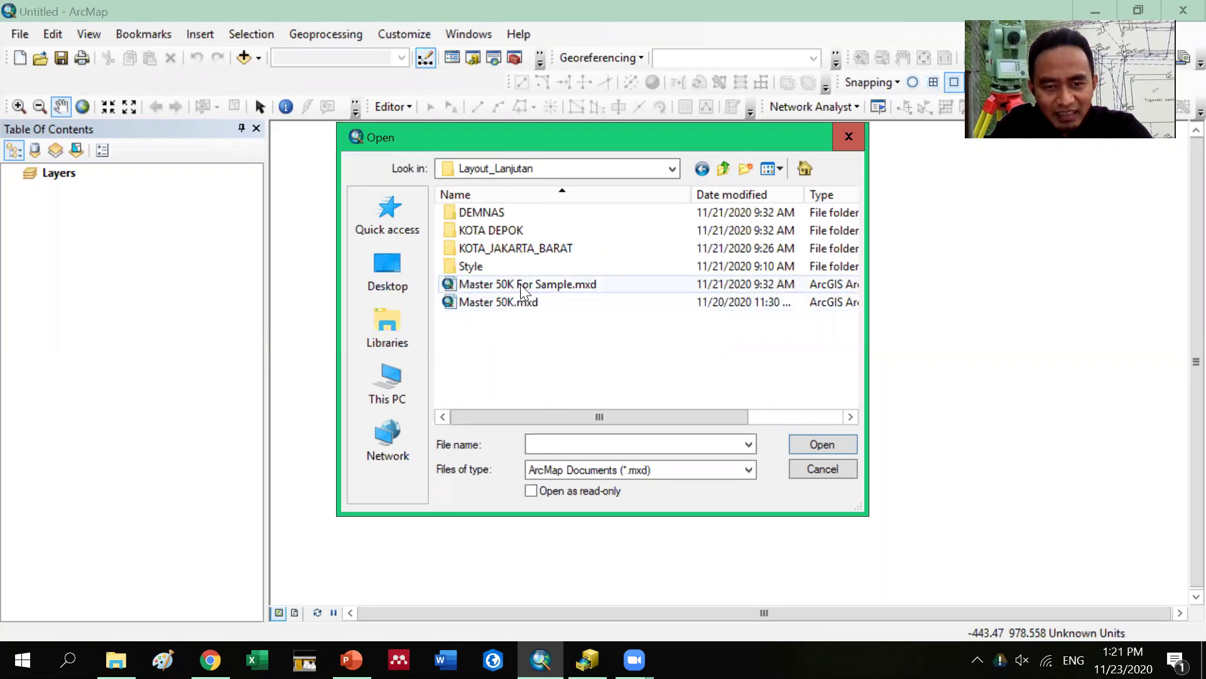
left_click(520, 284)
left_click(800, 443)
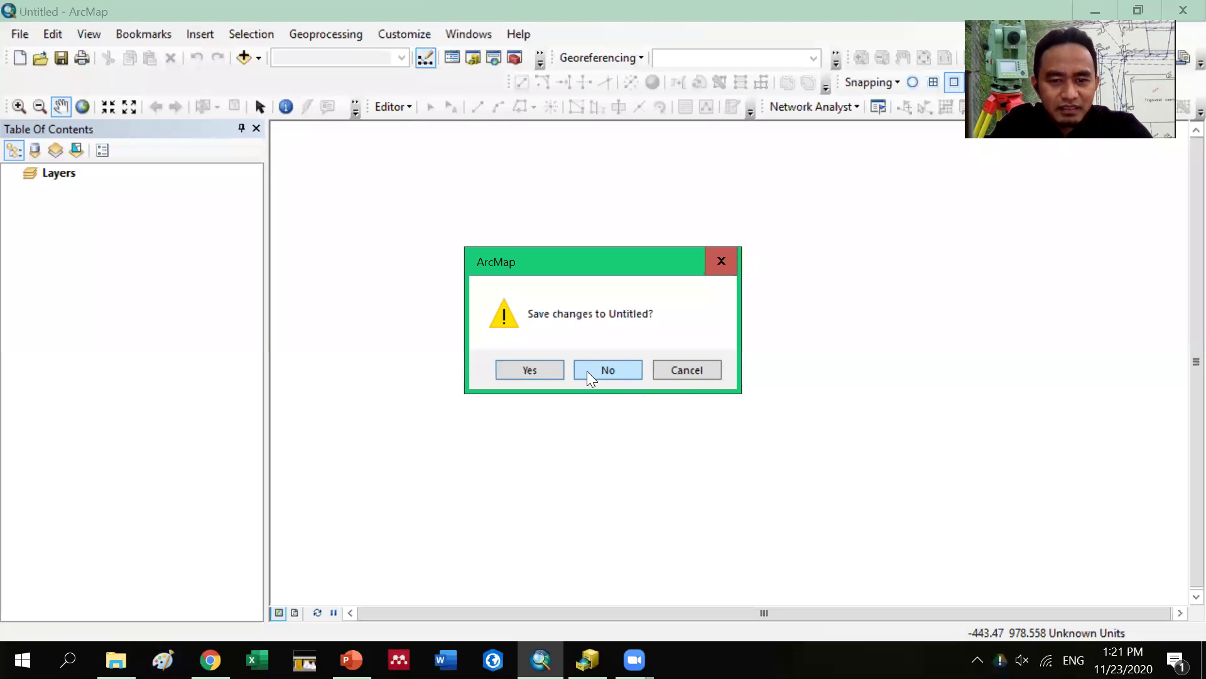
left_click(594, 371)
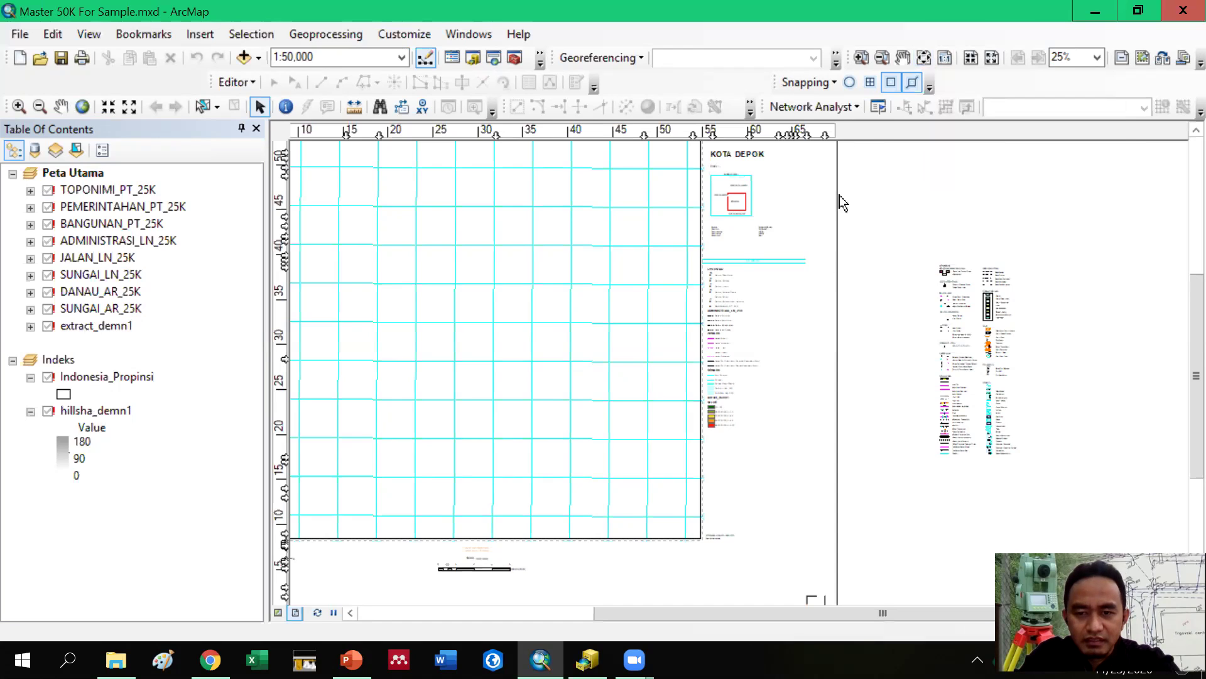
Fit the whole layout page in view and check the properties of the Indonesia_Propinsi layer without changing them
left_click(922, 57)
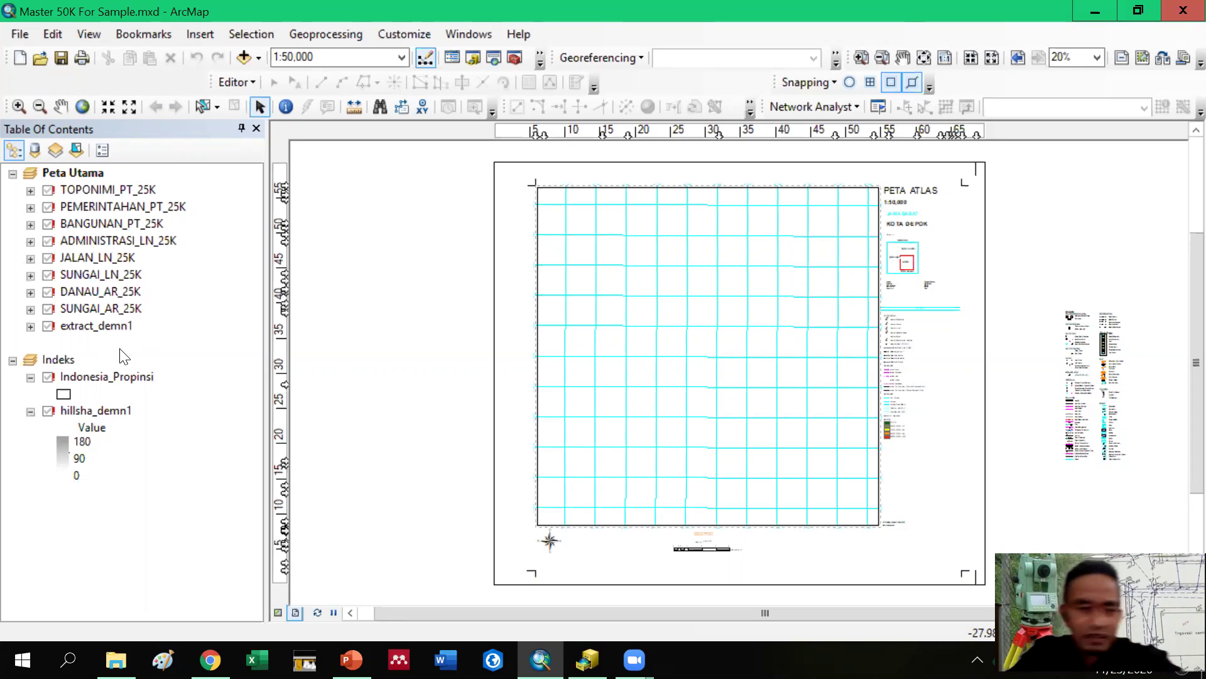
left_click(98, 377)
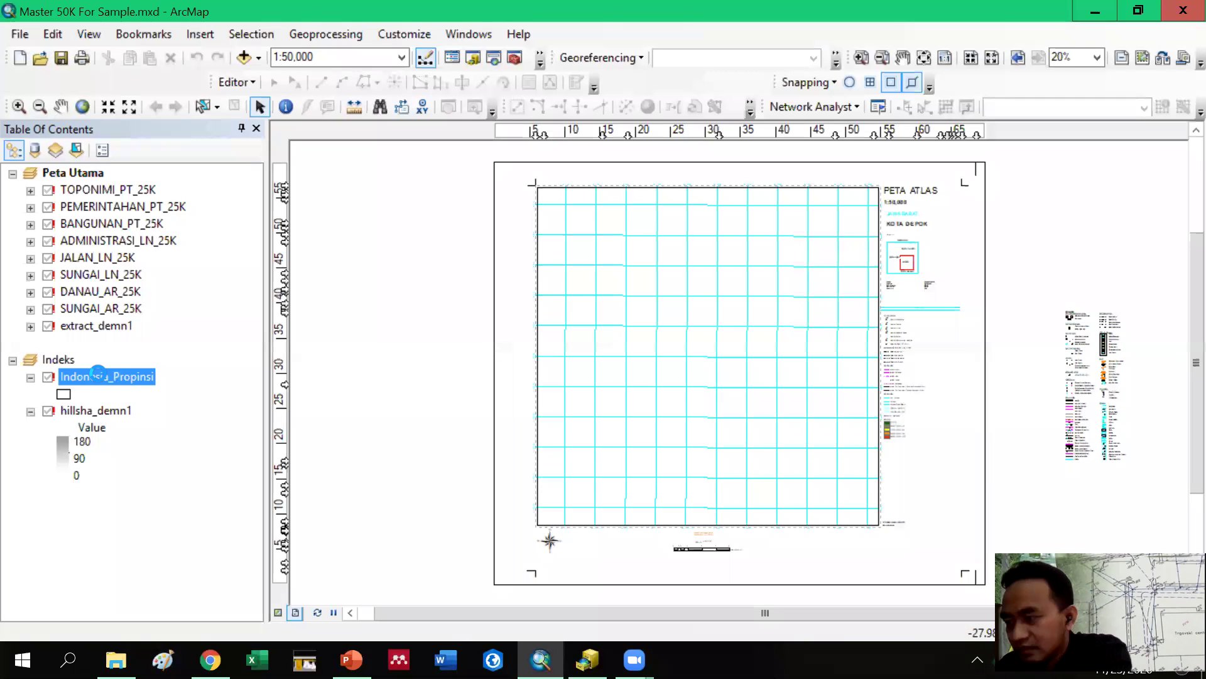
double_click(98, 376)
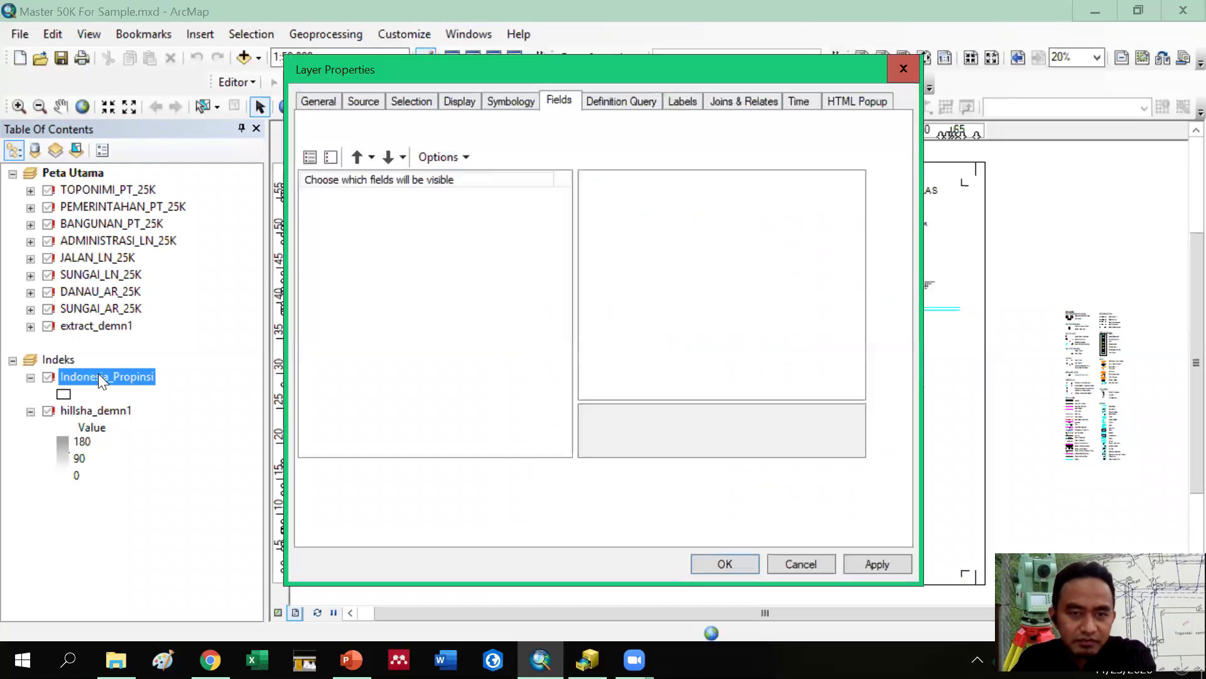
left_click(901, 70)
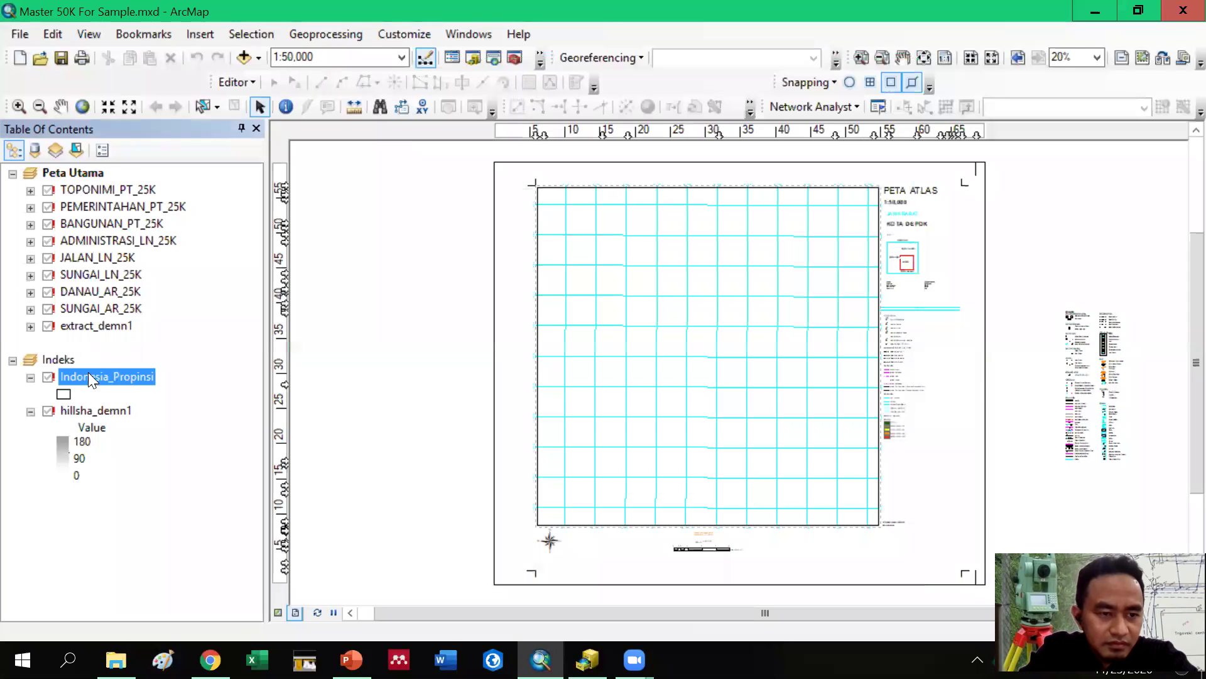
Repair the broken Indonesia_Propinsi layer by setting its data source to Indonesia_Propinsi.shp in kelas A's Layout_Lanjutan folder
left_click(49, 378)
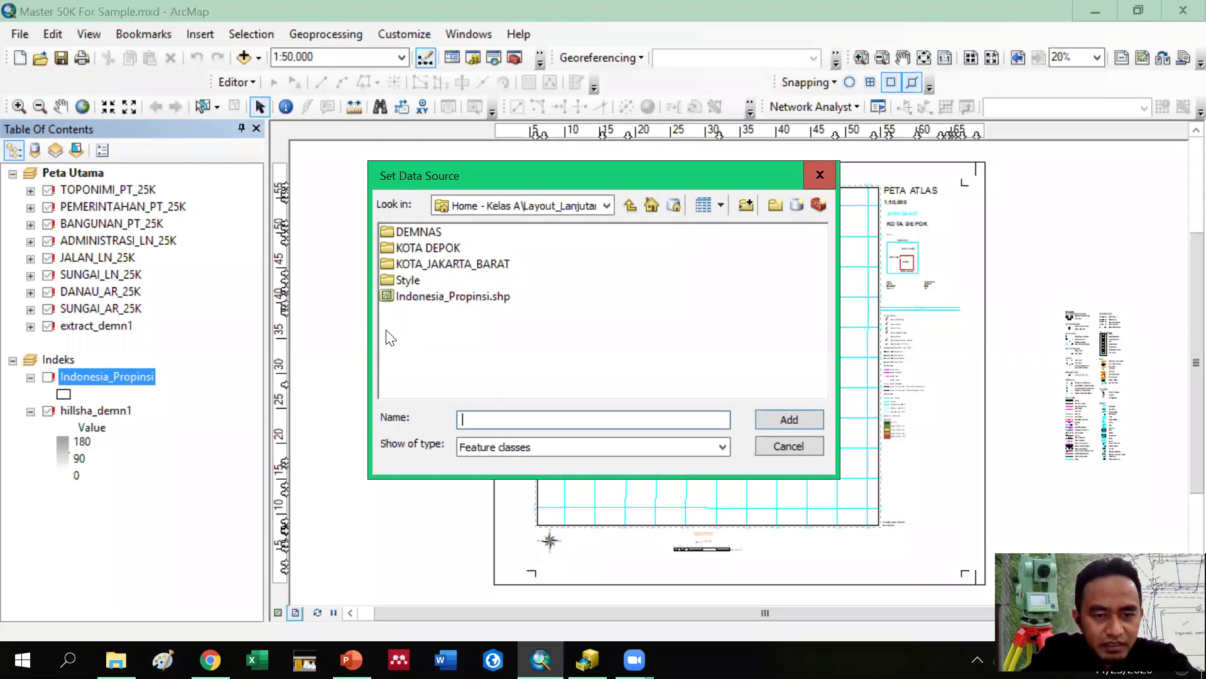
left_click(428, 301)
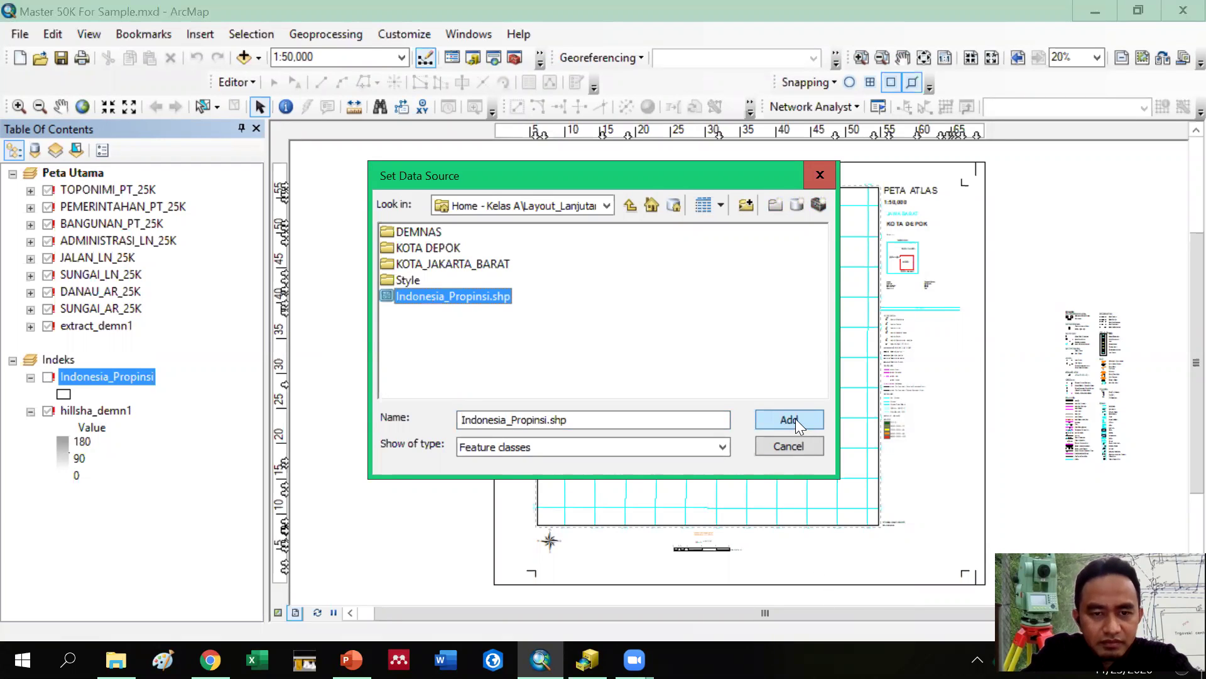
left_click(463, 204)
left_click(496, 268)
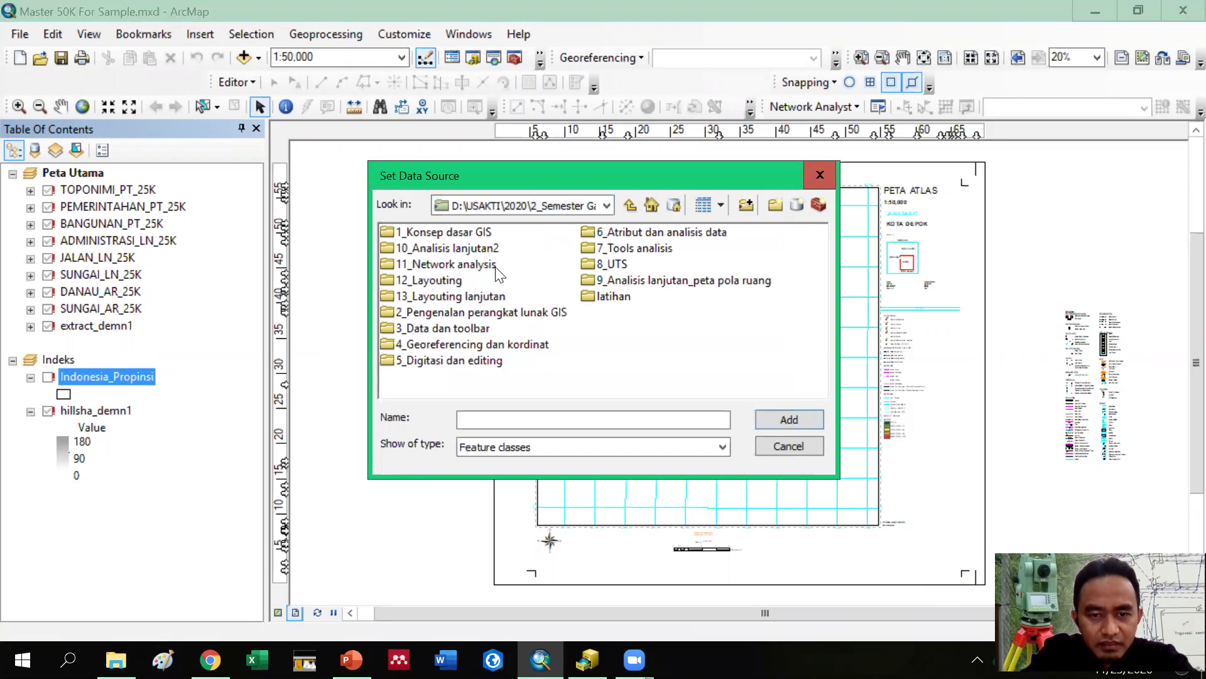
double_click(450, 296)
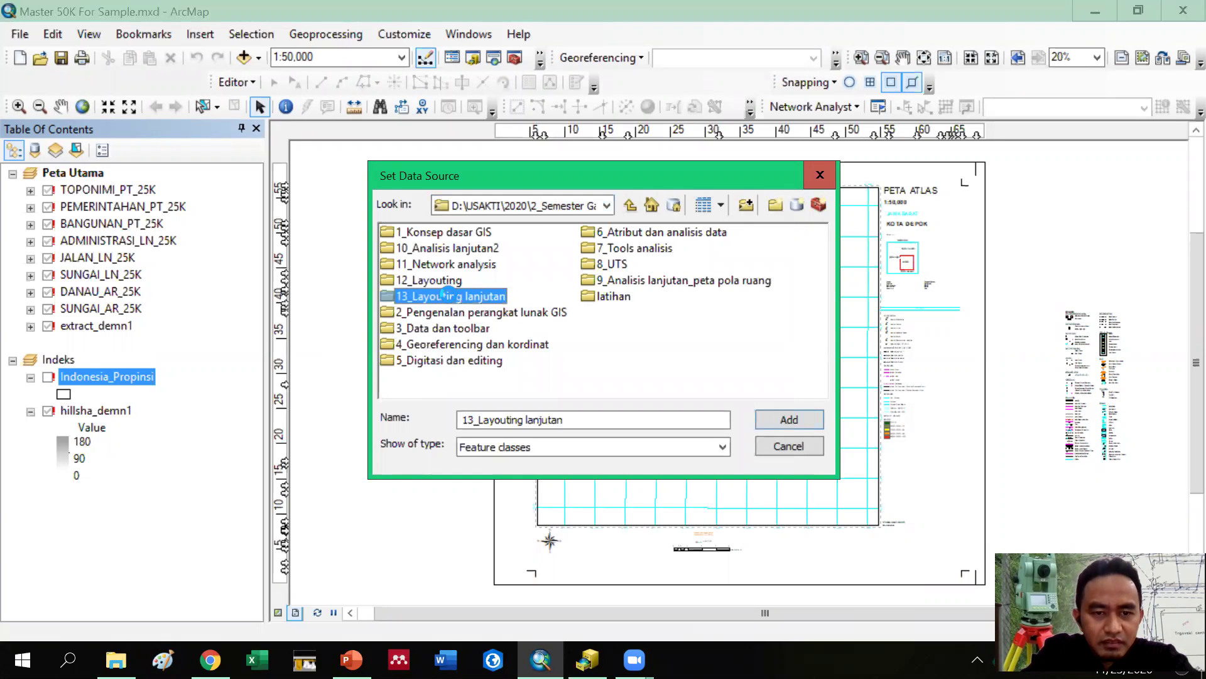
left_click(422, 233)
double_click(422, 232)
double_click(421, 234)
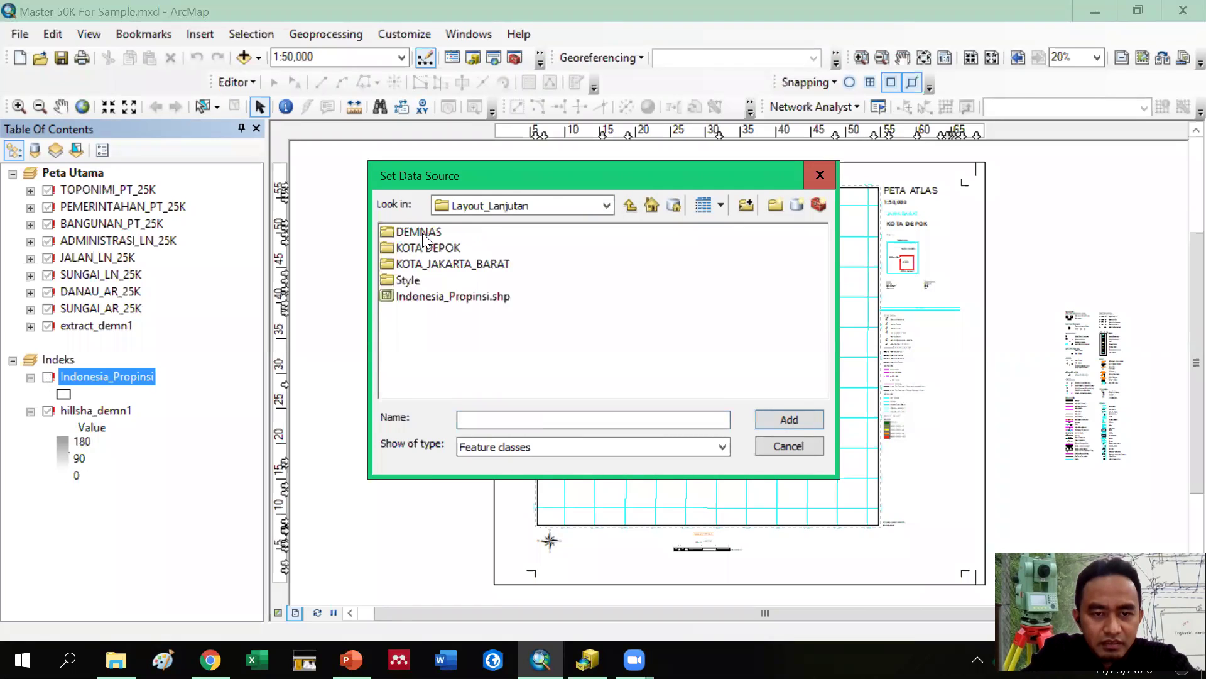
left_click(422, 302)
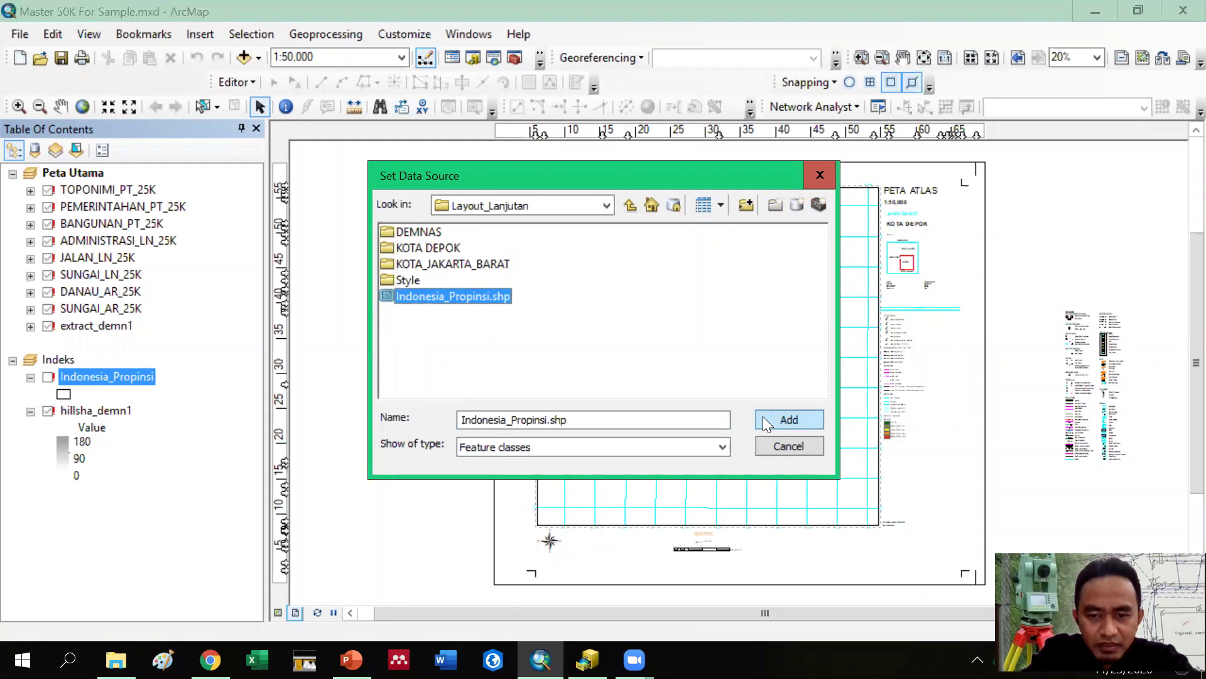
left_click(764, 417)
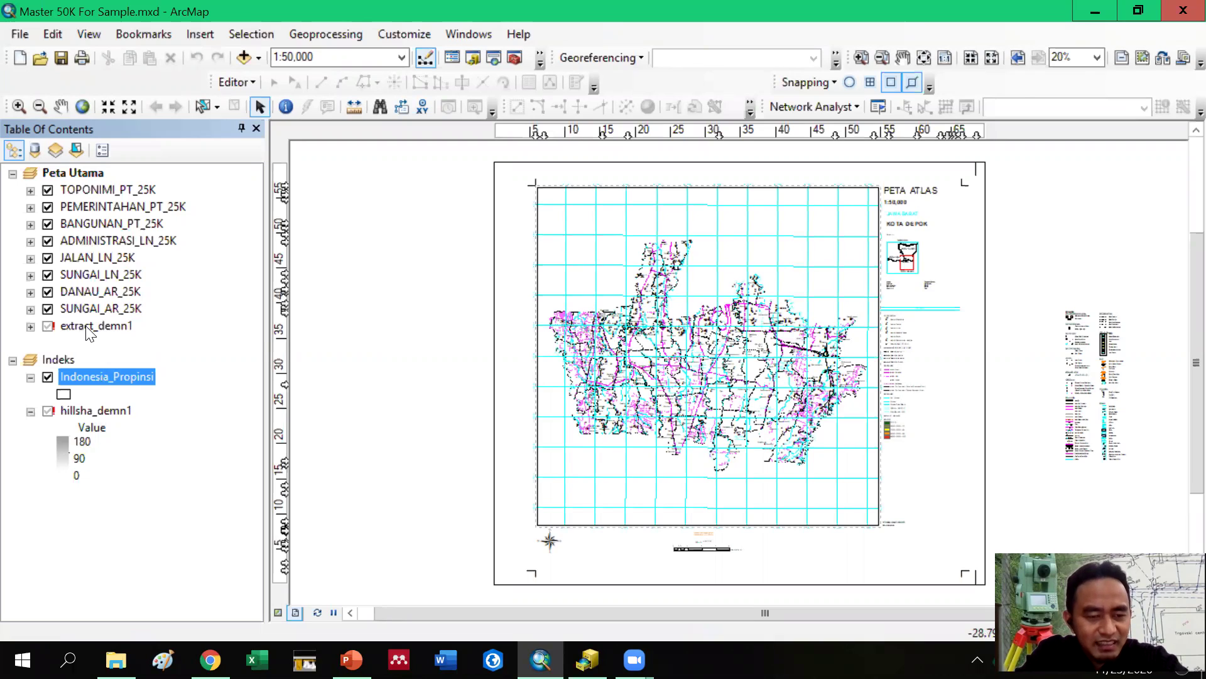
Try to repair the extract_demn1 layer by setting its data source to the extract_demn1 raster in the DEMNAS folder
left_click(49, 328)
left_click(51, 327)
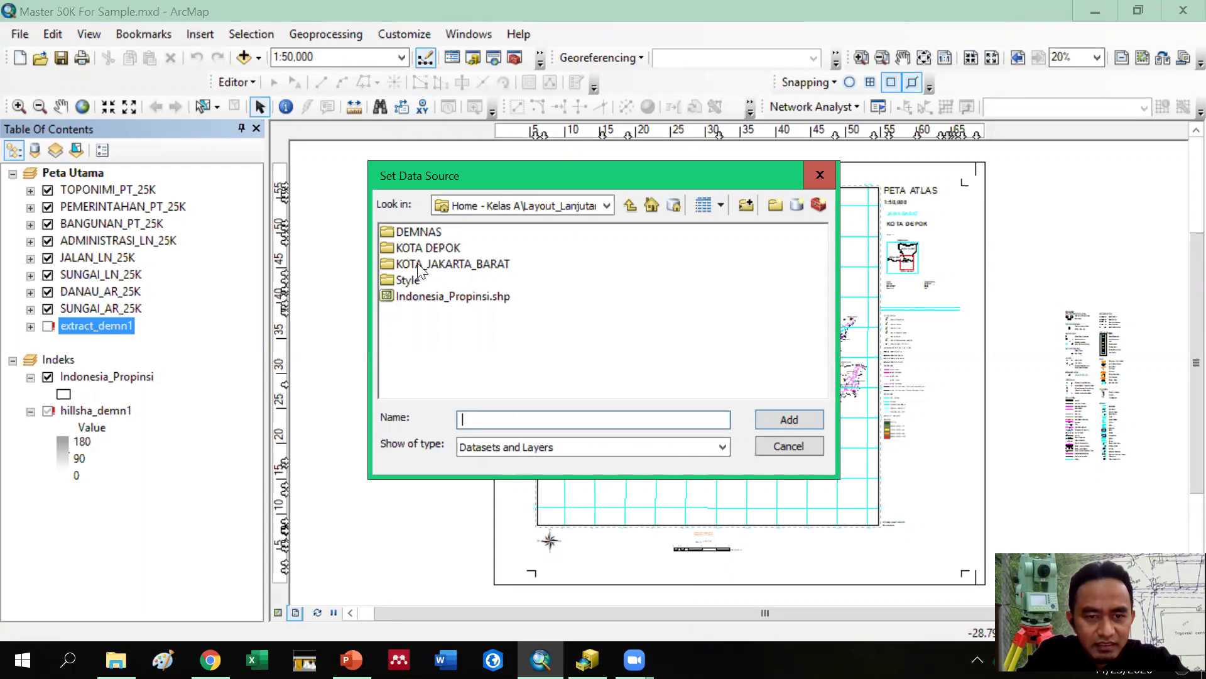
double_click(414, 233)
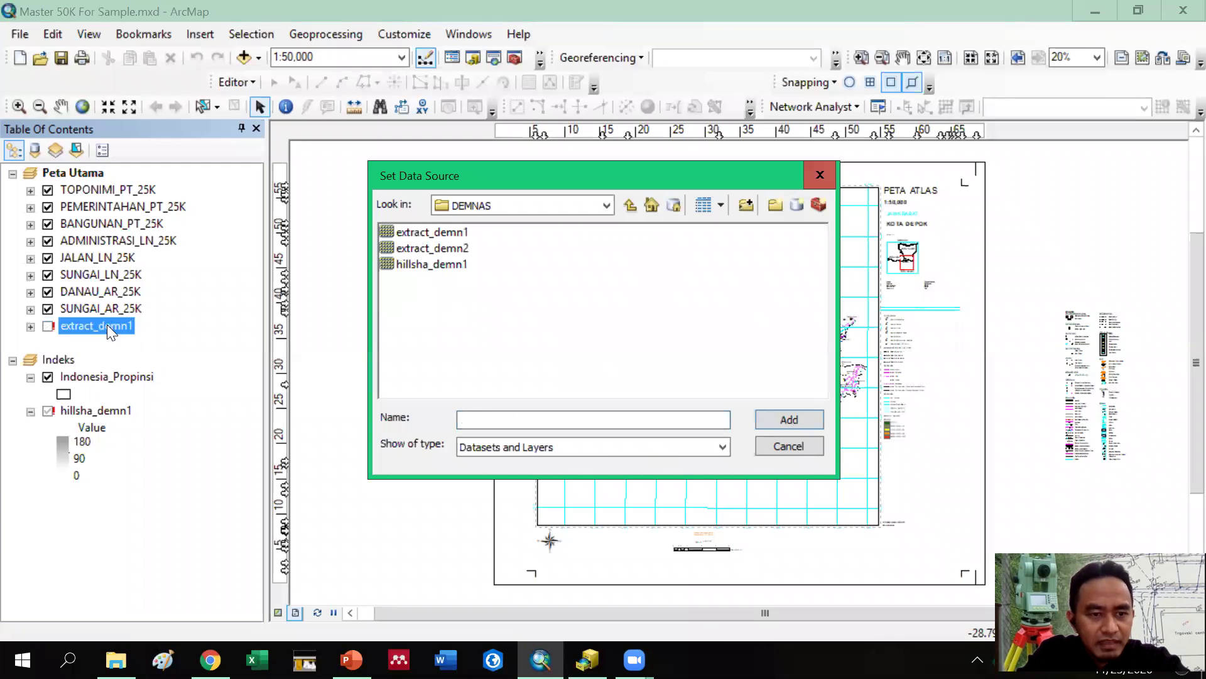
left_click(440, 233)
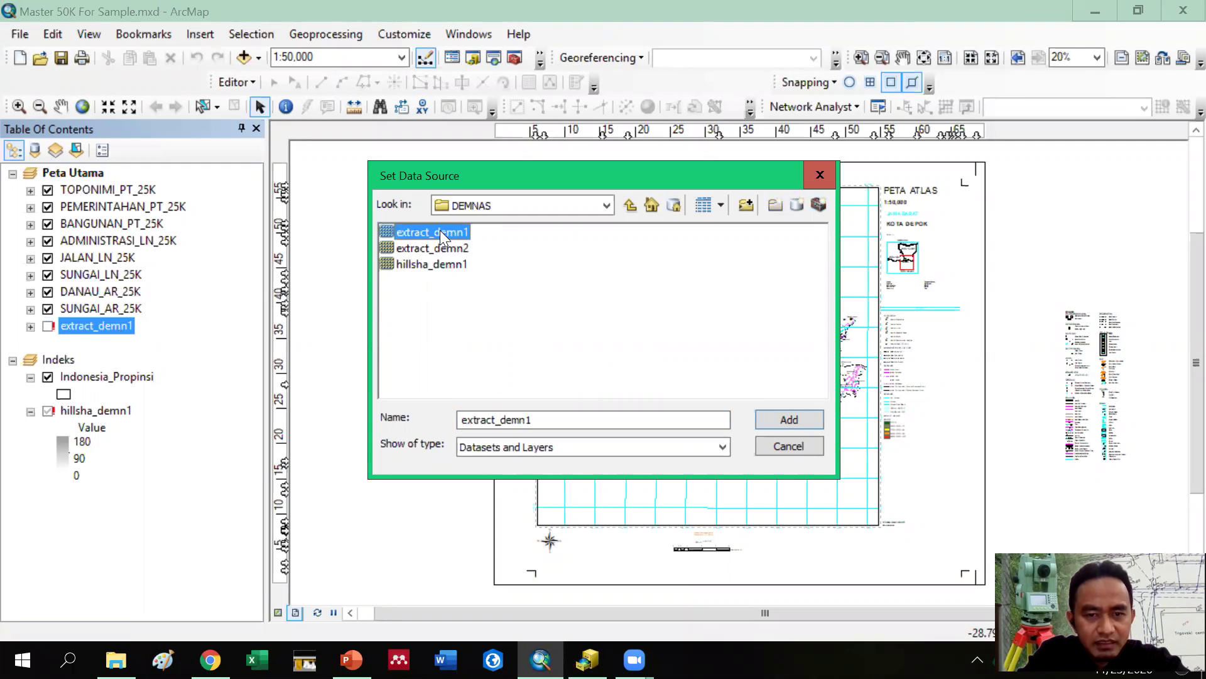
left_click(780, 420)
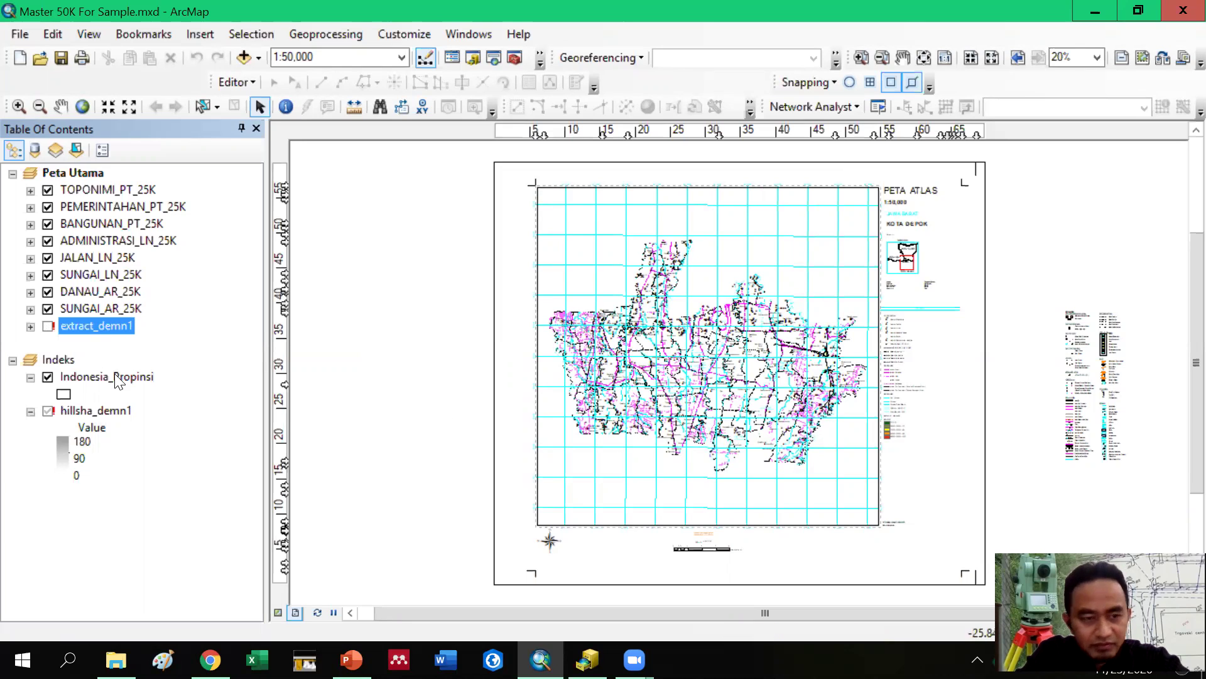
left_click(51, 325)
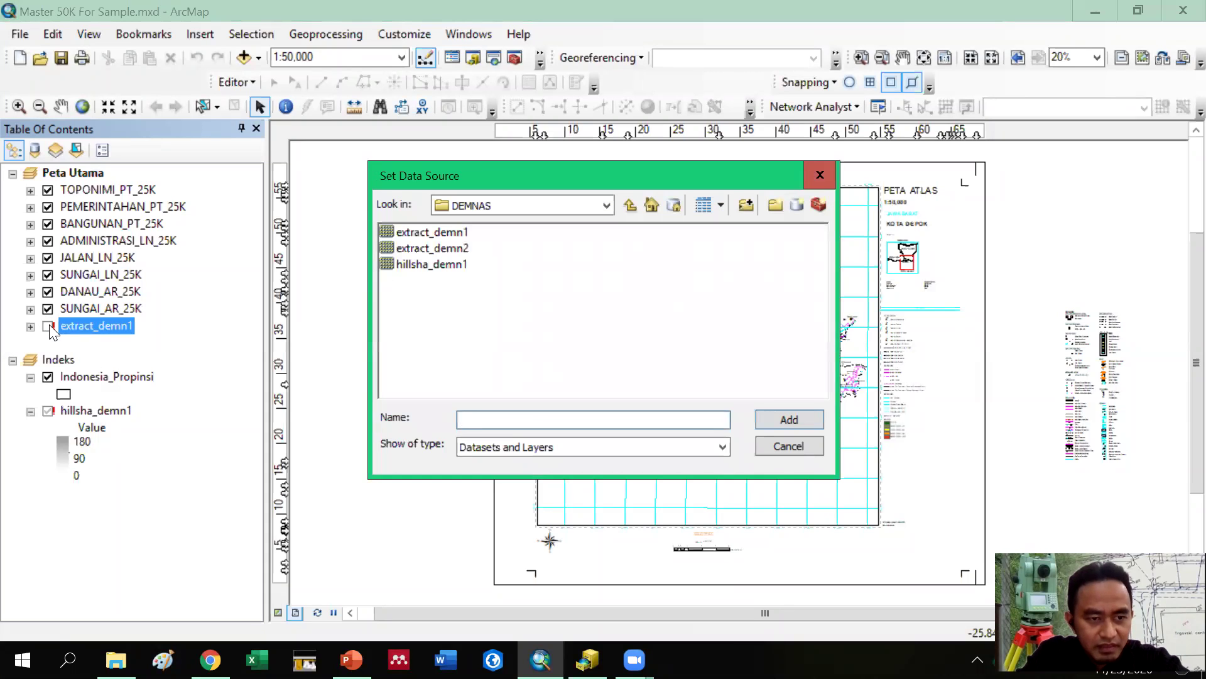
left_click(455, 233)
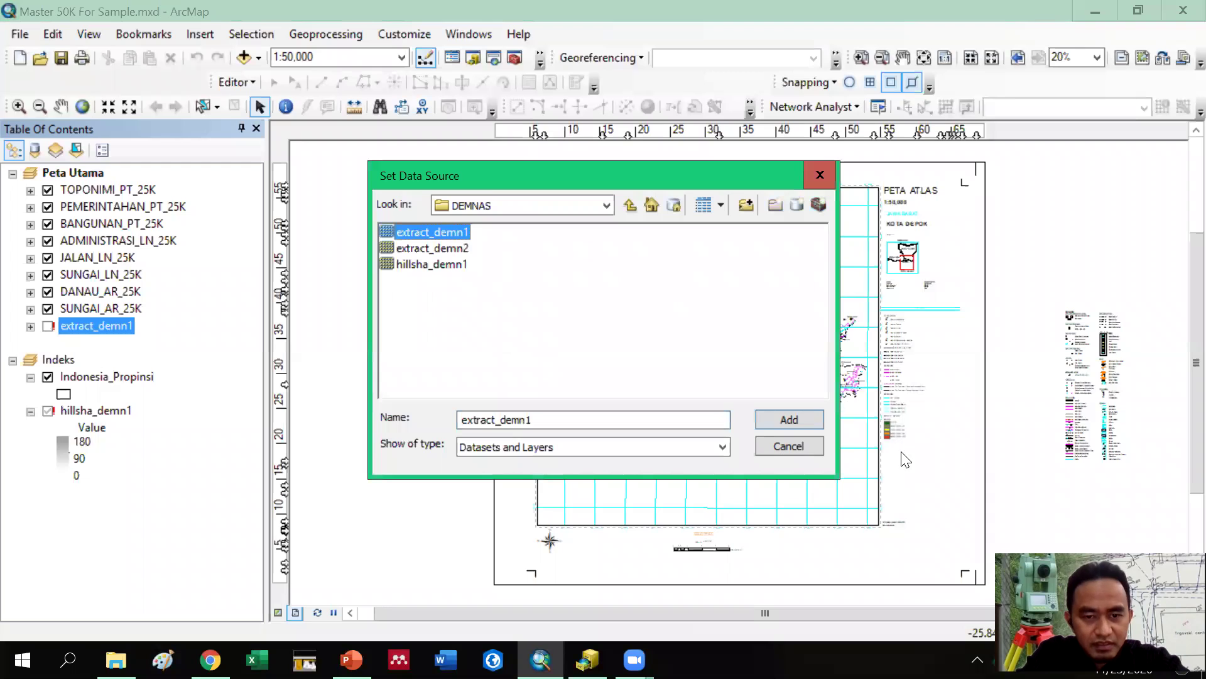
left_click(789, 418)
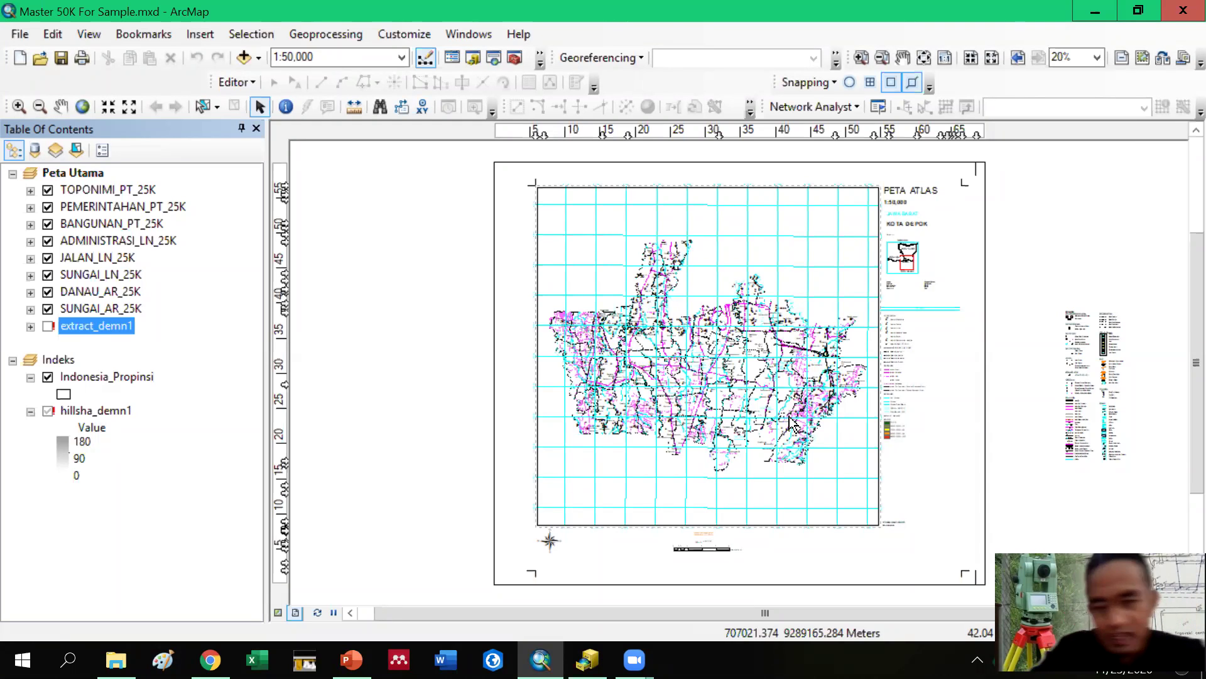
Try to repair the hillsha_demn1 layer by setting its data source to the hillsha_demn1 raster in the DEMNAS folder
left_click(50, 412)
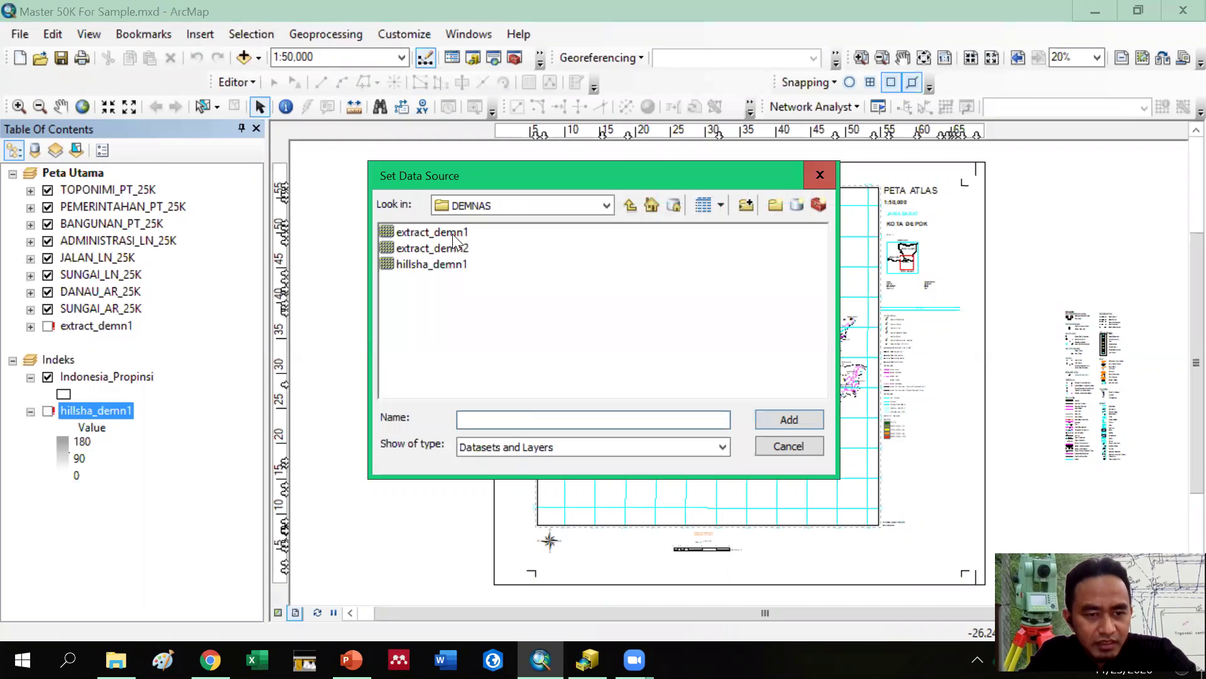
left_click(440, 264)
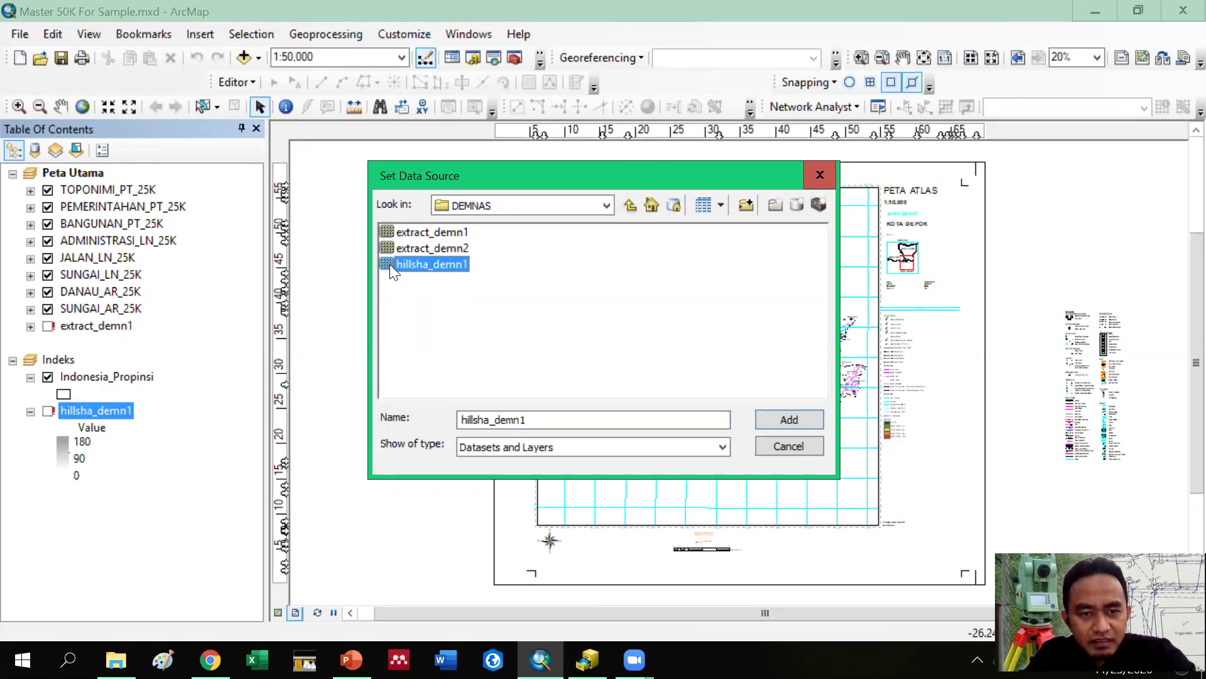
left_click(792, 419)
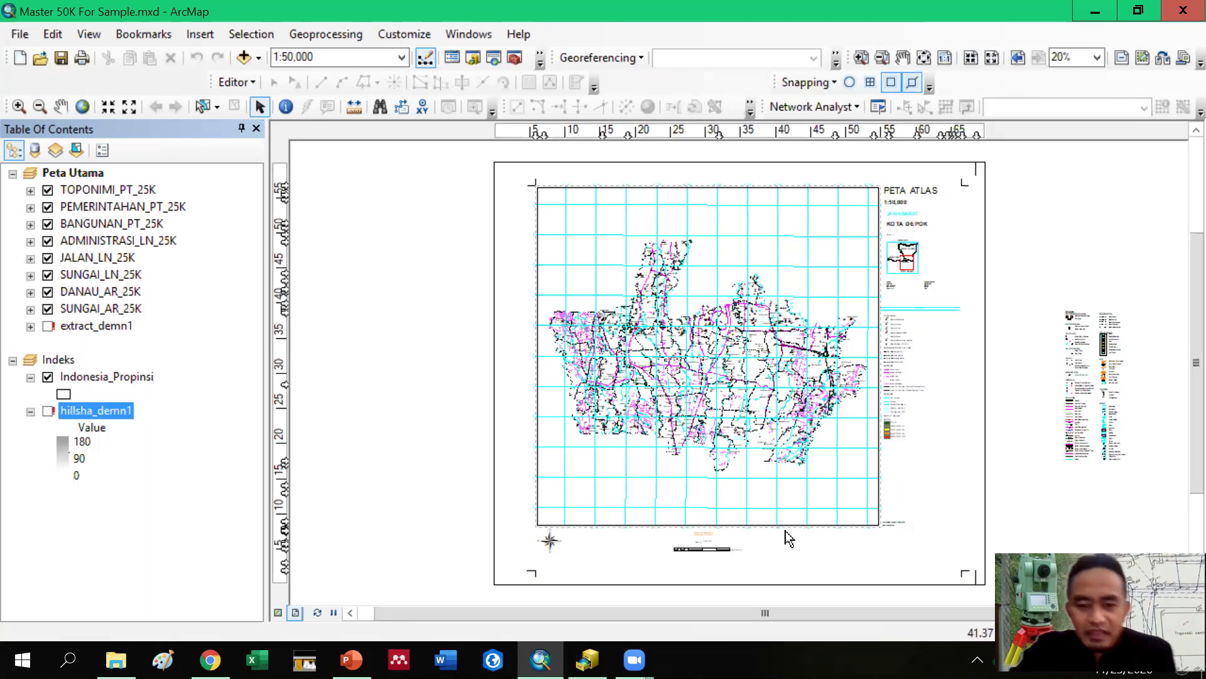
Switch to ArcCatalog and try to preview the extract_demn1 raster in the DEMNAS folder of kelas A's Layout_Lanjutan
mouse_move(587, 660)
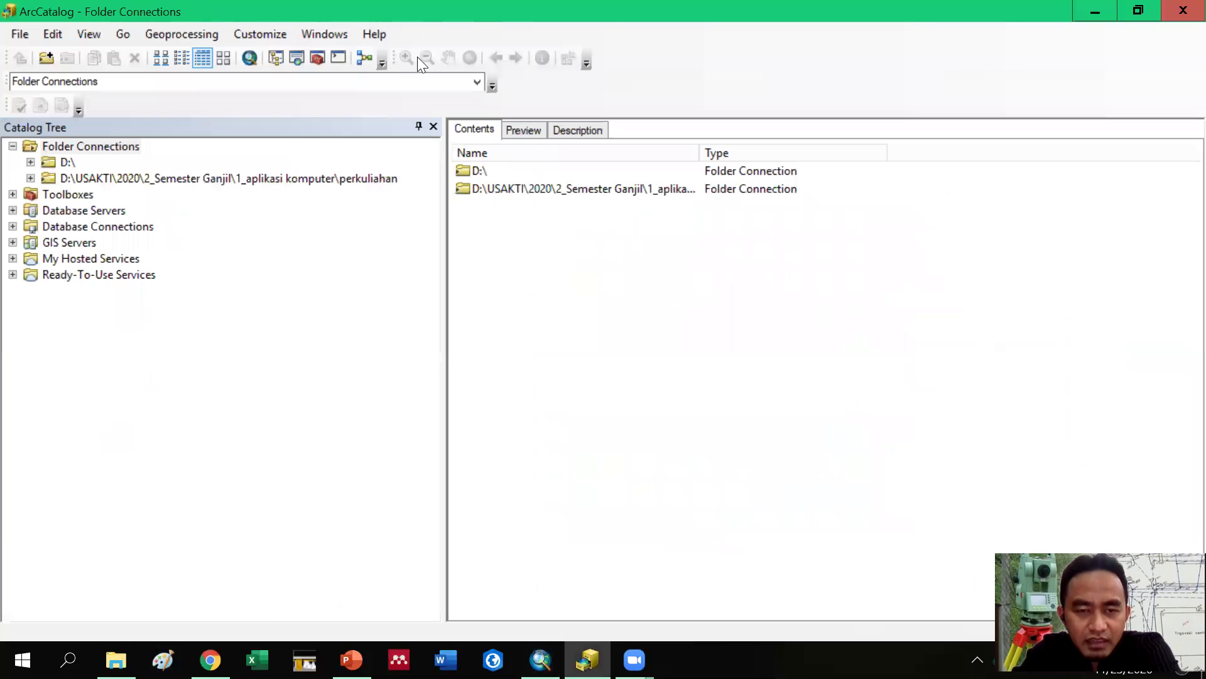
left_click(105, 178)
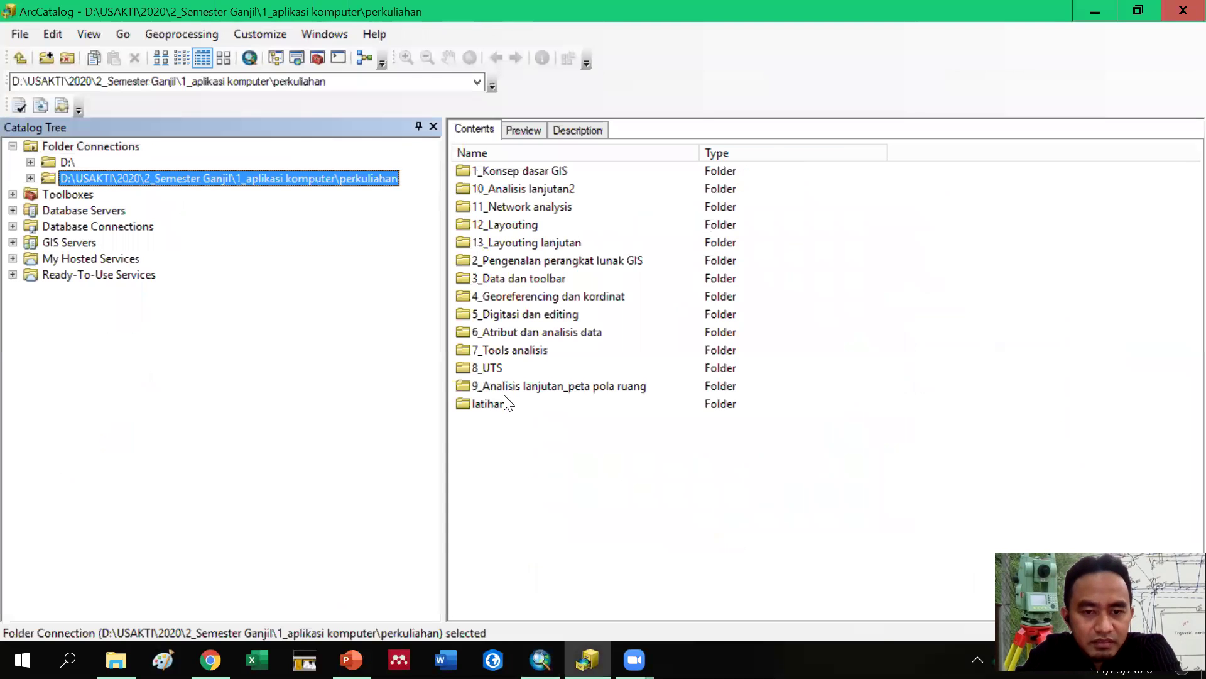
double_click(505, 244)
double_click(485, 171)
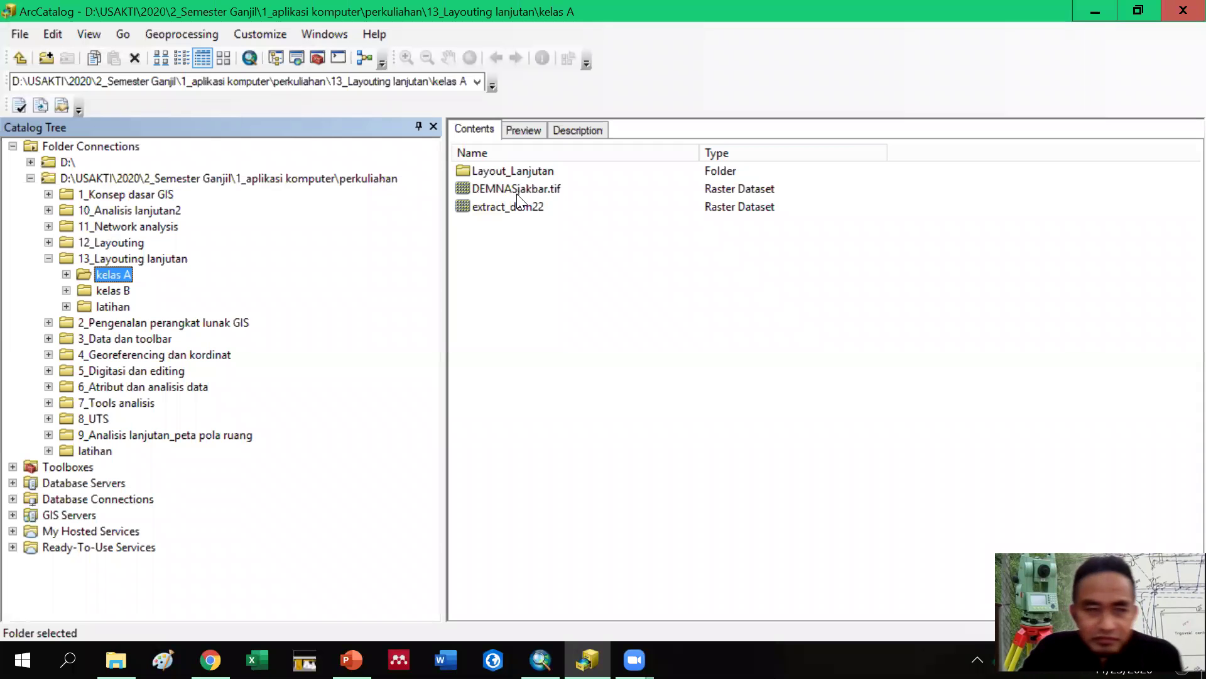
double_click(514, 170)
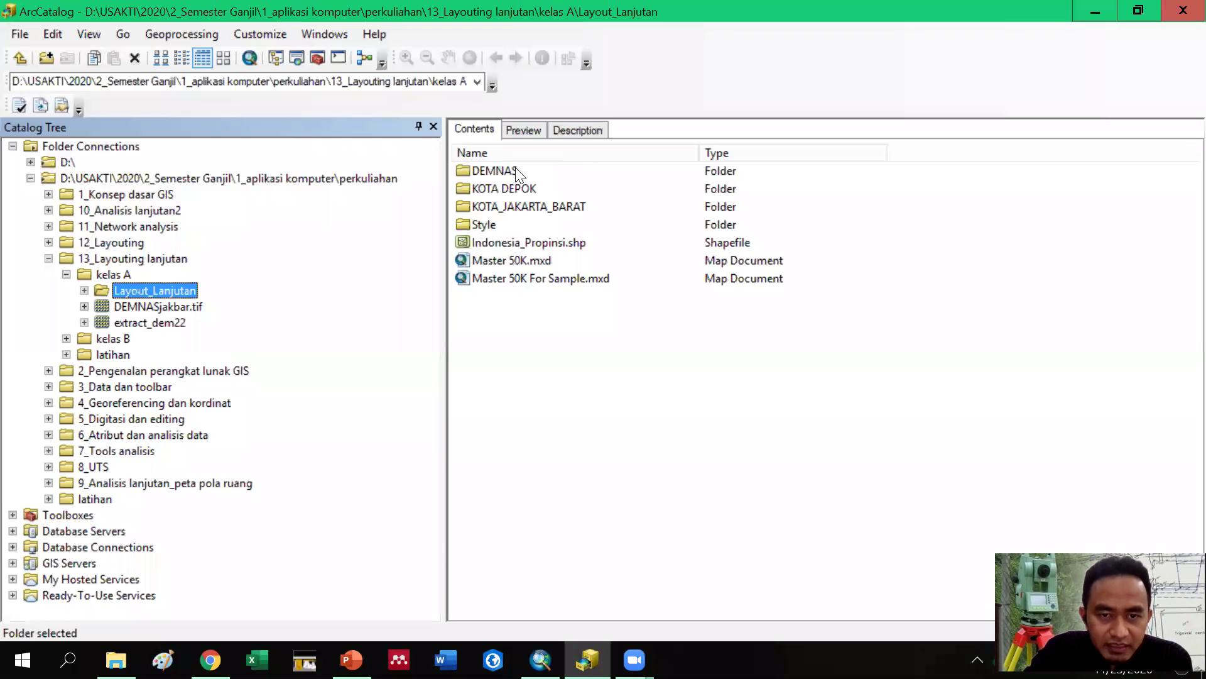
double_click(484, 170)
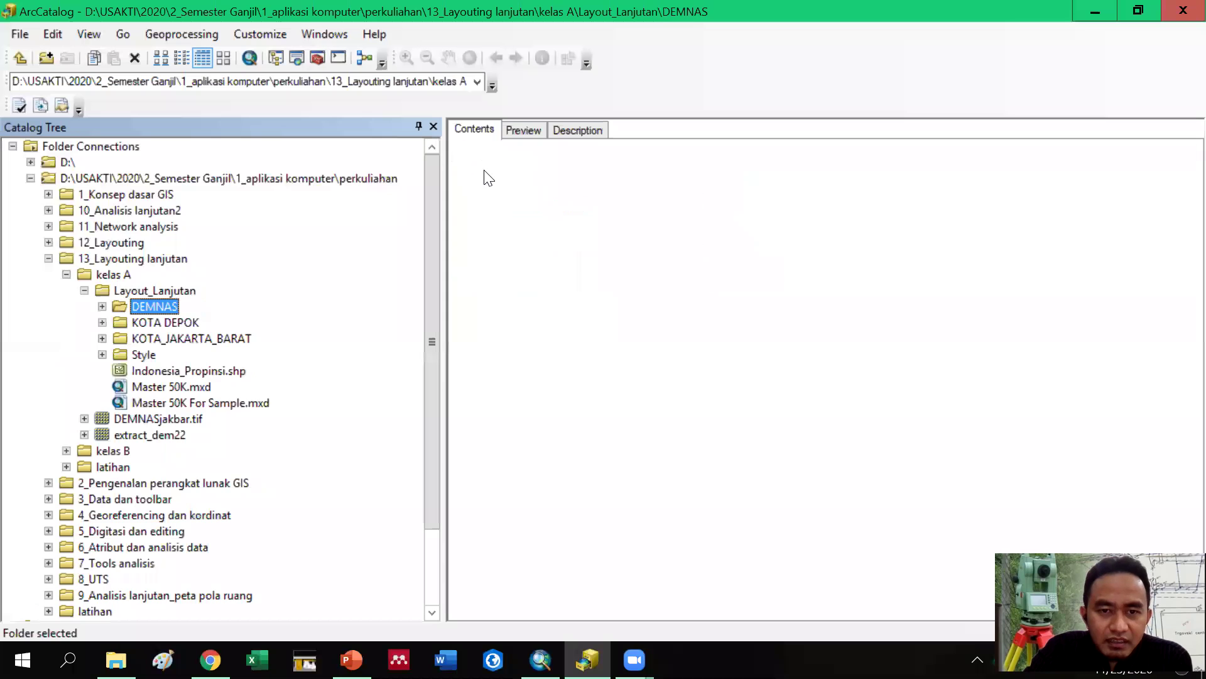
left_click(509, 171)
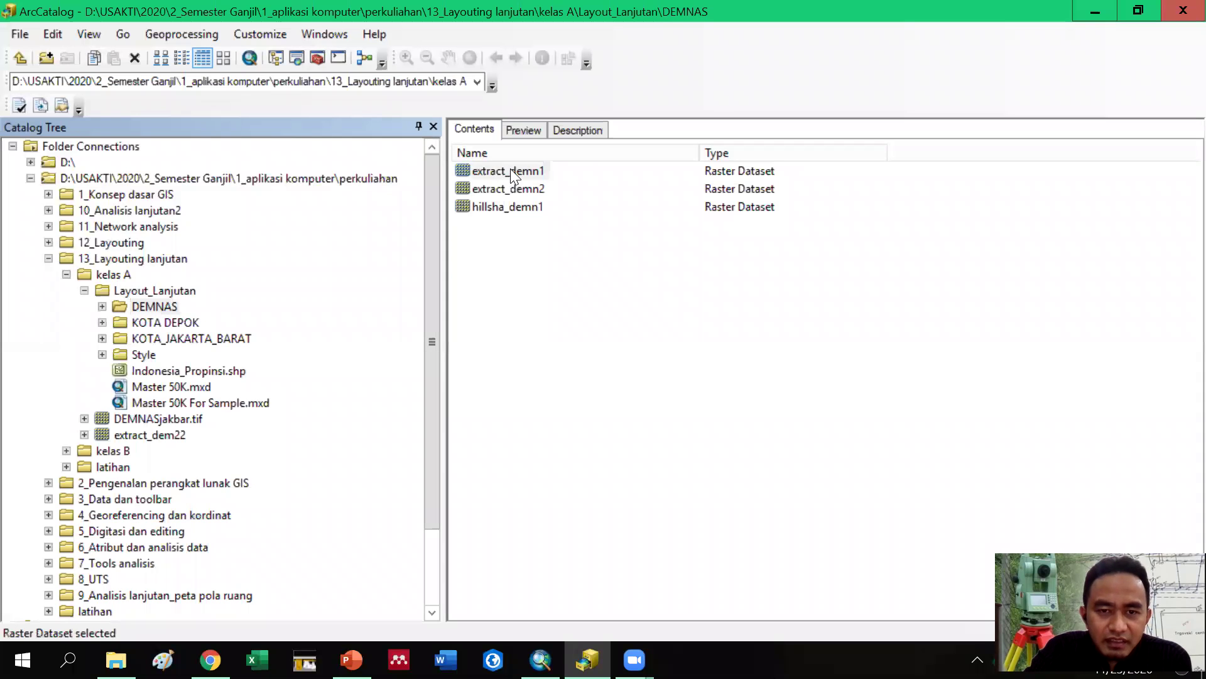
left_click(520, 130)
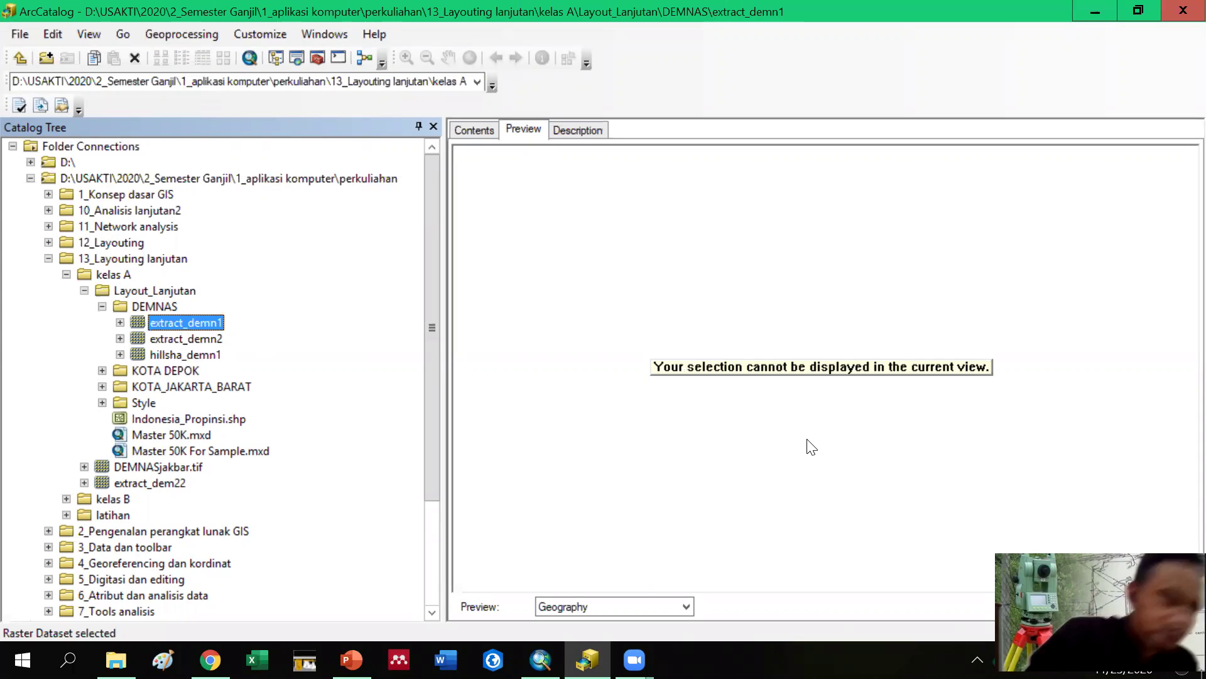
left_click(474, 131)
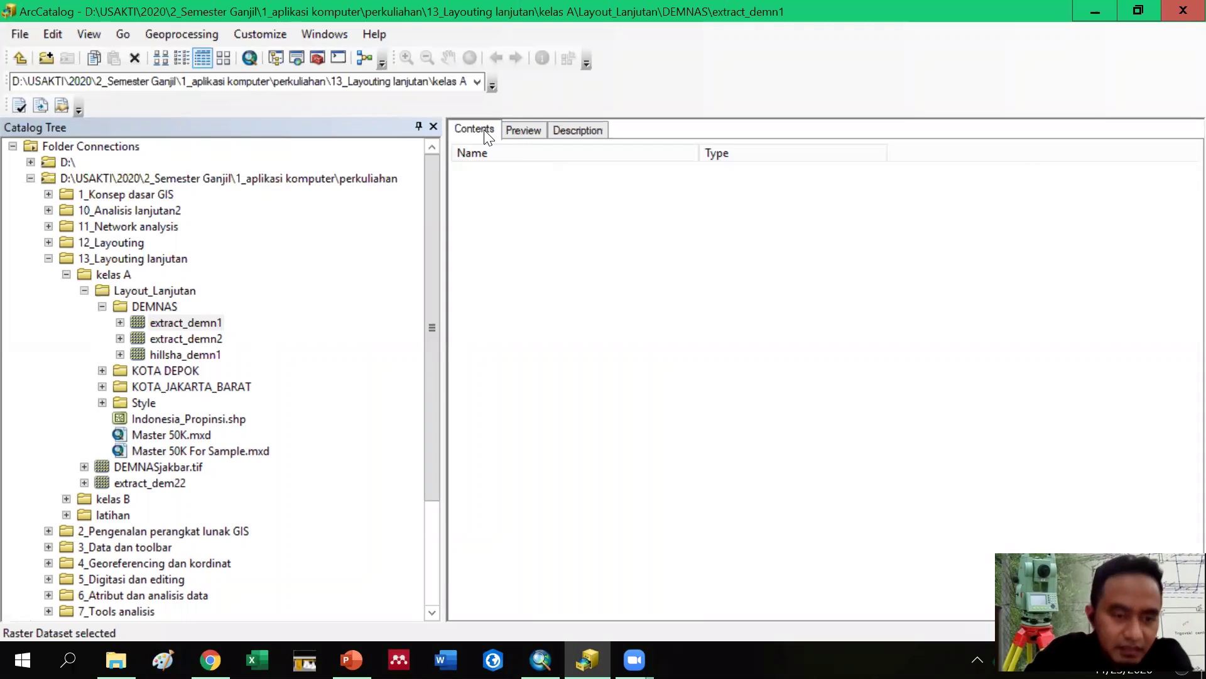
Start a Dissolve using ADMINISTRASIDESA_AR_25K.shp from the inner KOTA_JAKARTA_BARAT folder as the input features
left_click(221, 387)
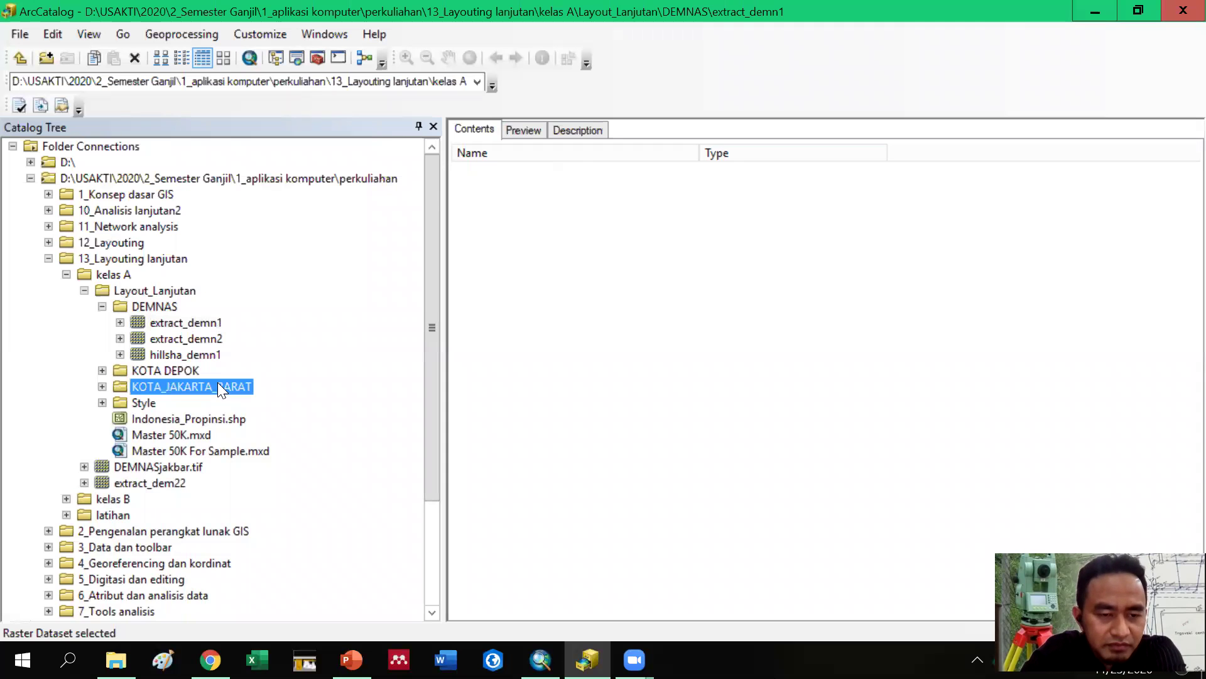
double_click(218, 386)
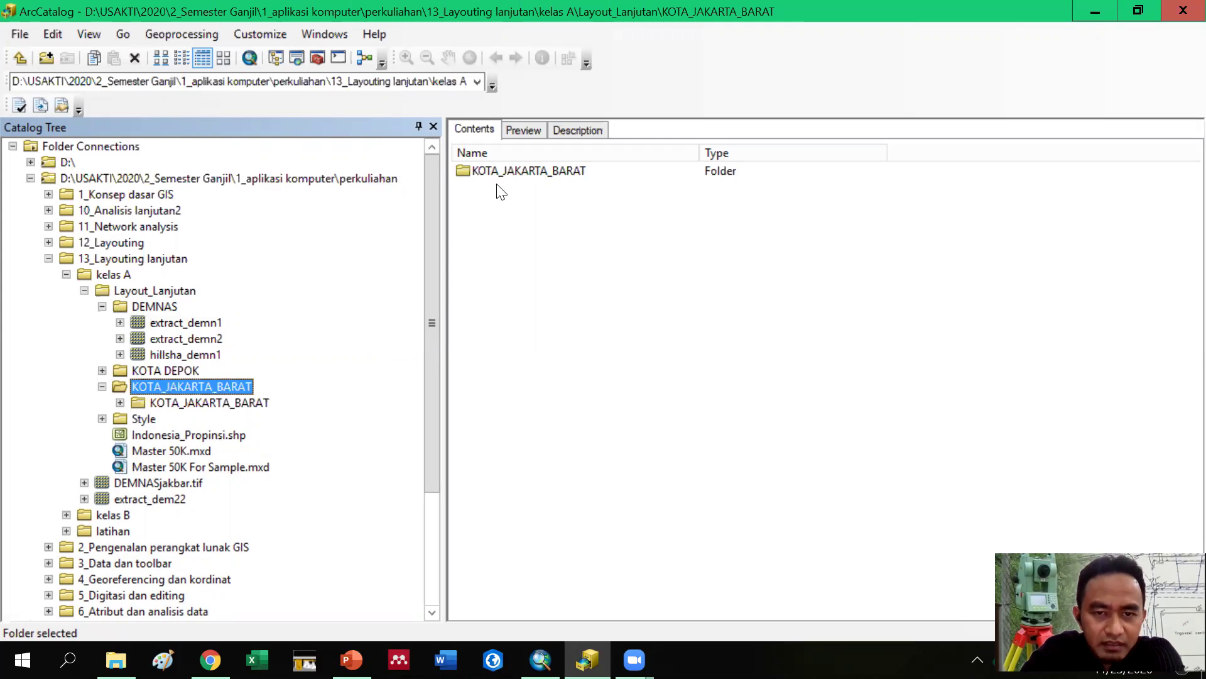
double_click(509, 171)
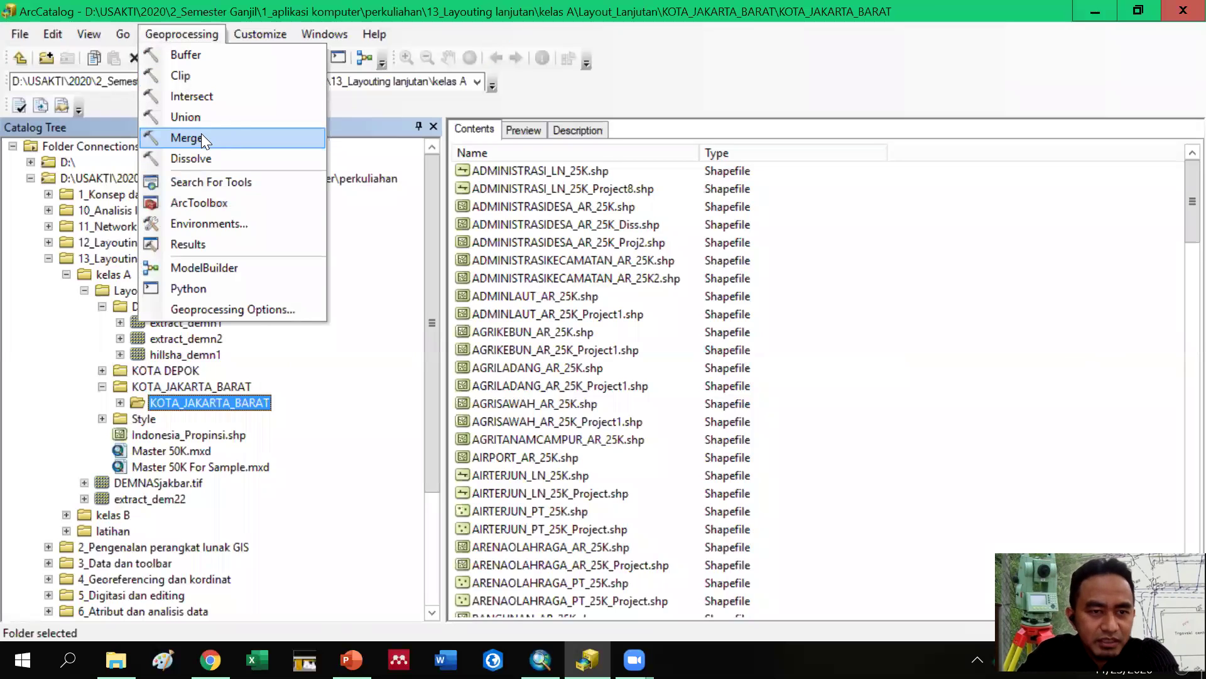
left_click(197, 159)
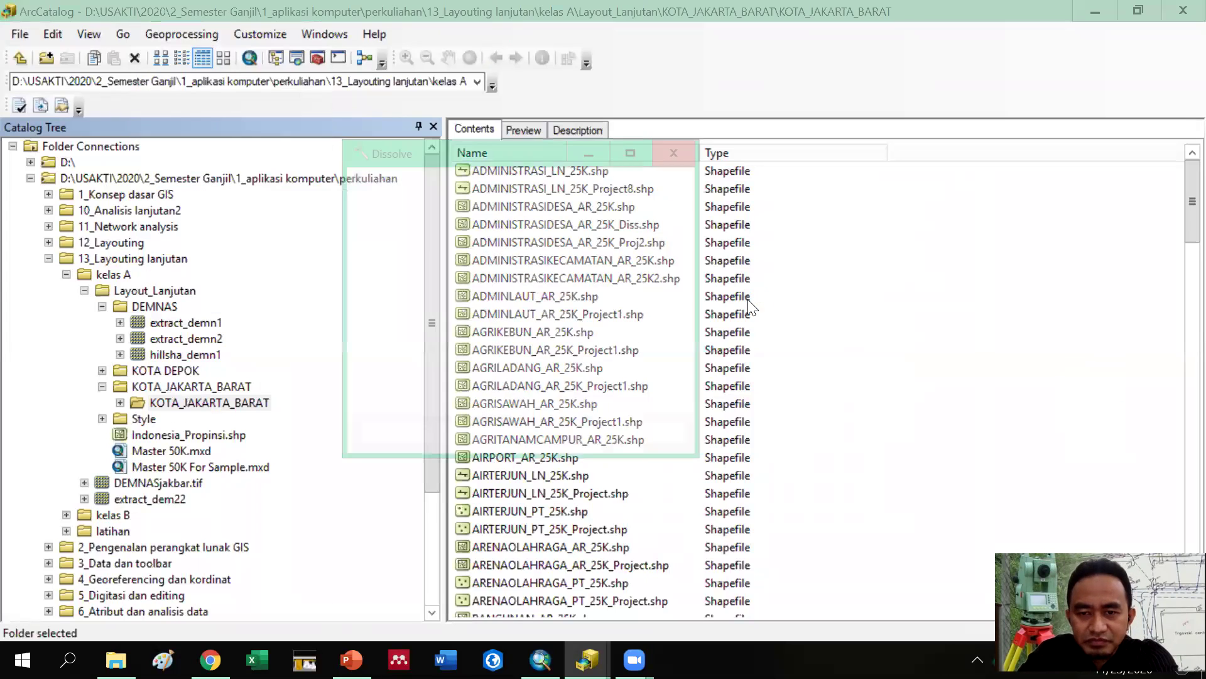
left_click_drag(493, 154, 873, 149)
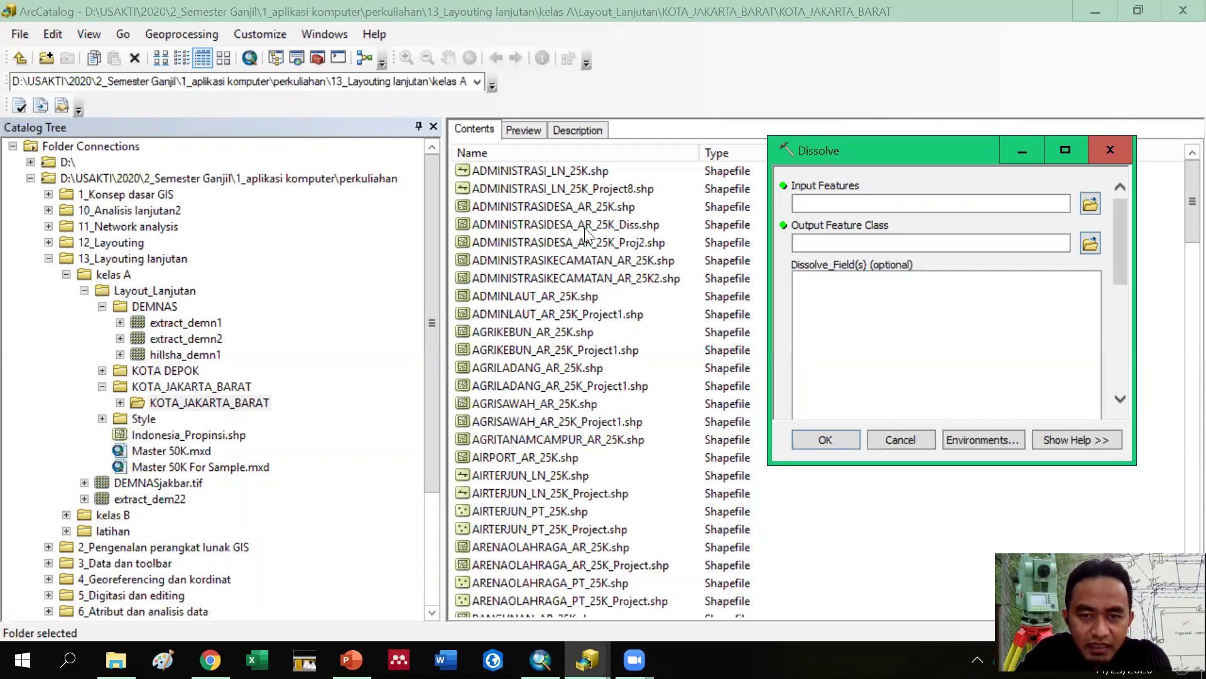
left_click(526, 208)
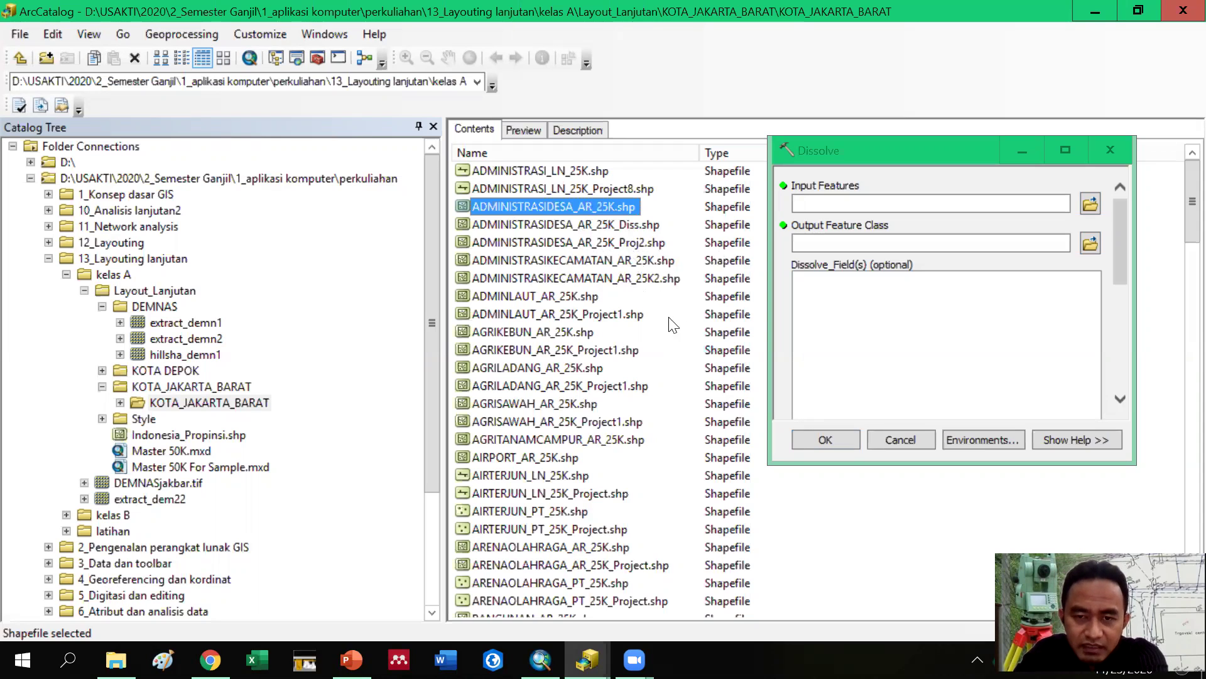
left_click_drag(577, 203, 905, 199)
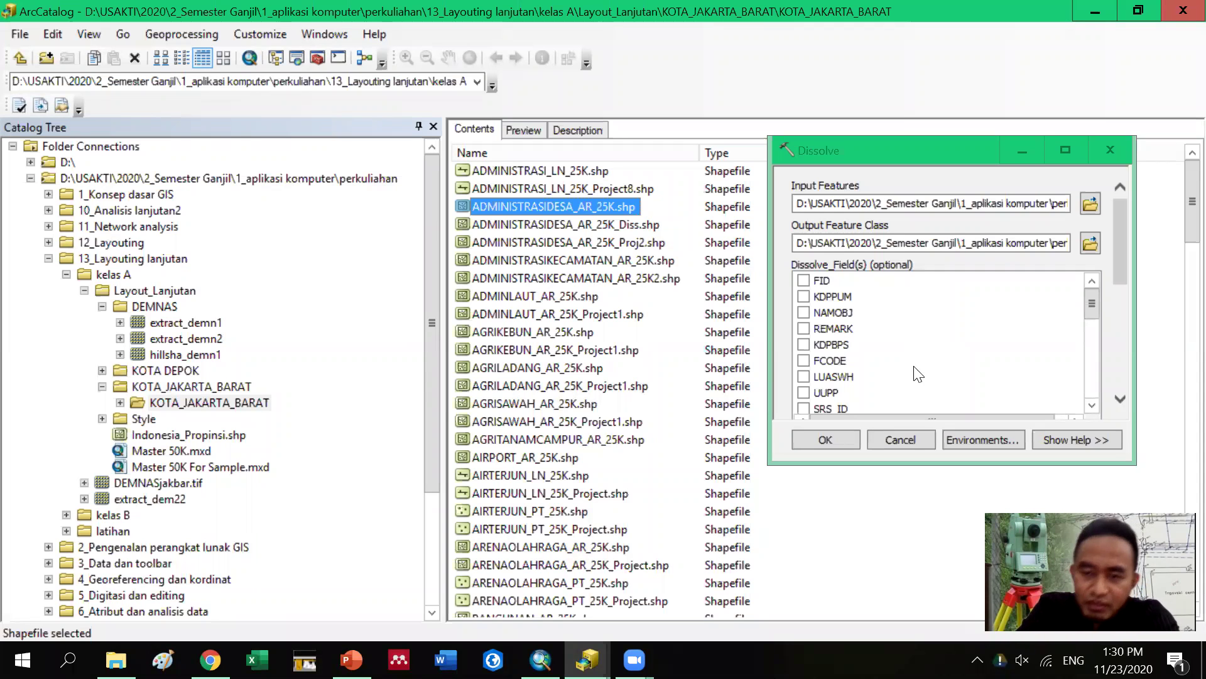
Choose WADMPR as the dissolve field and run the Dissolve on the village administration shapefile
double_click(1092, 405)
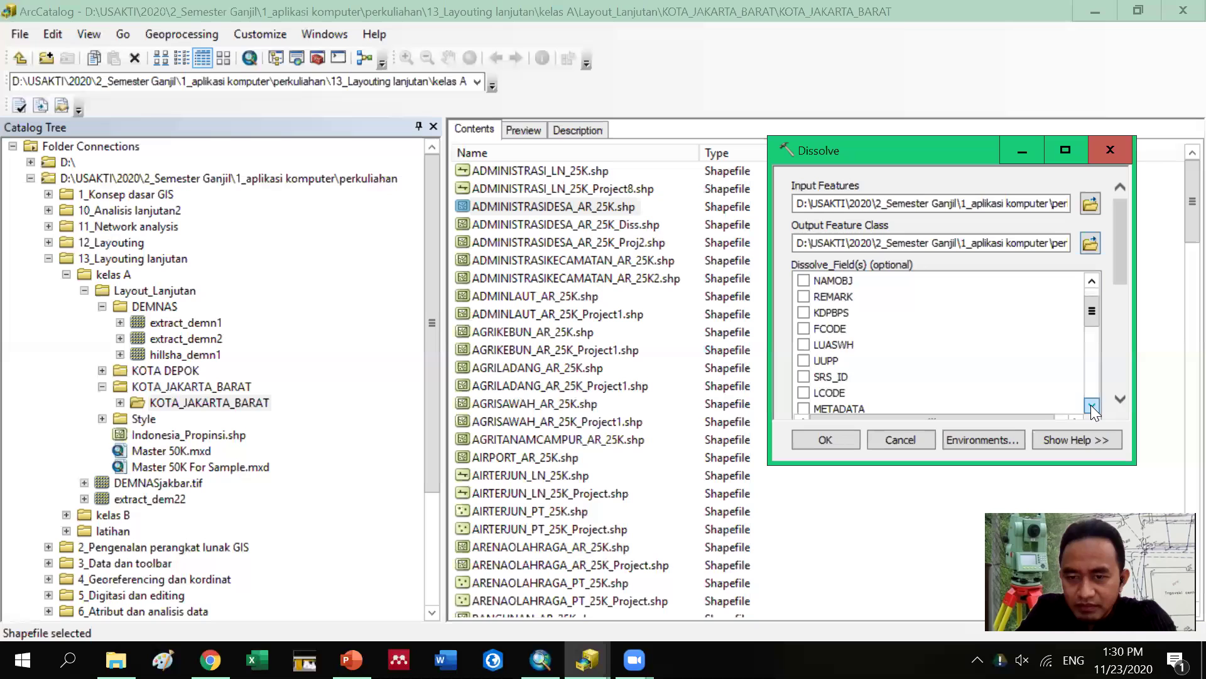
left_click(1092, 405)
double_click(1092, 405)
double_click(1092, 406)
triple_click(1092, 405)
double_click(1092, 406)
double_click(1092, 406)
double_click(1092, 406)
double_click(1091, 406)
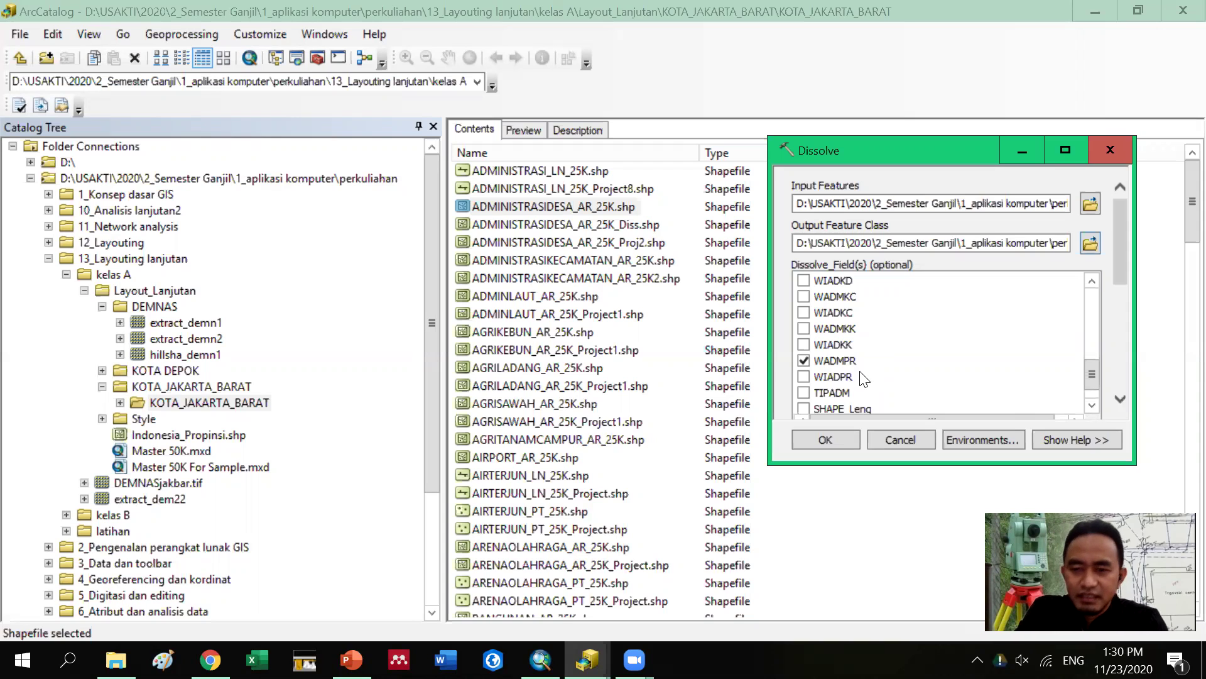
mouse_move(1121, 252)
left_mouse_down()
mouse_move(1127, 378)
mouse_move(1110, 245)
left_mouse_up()
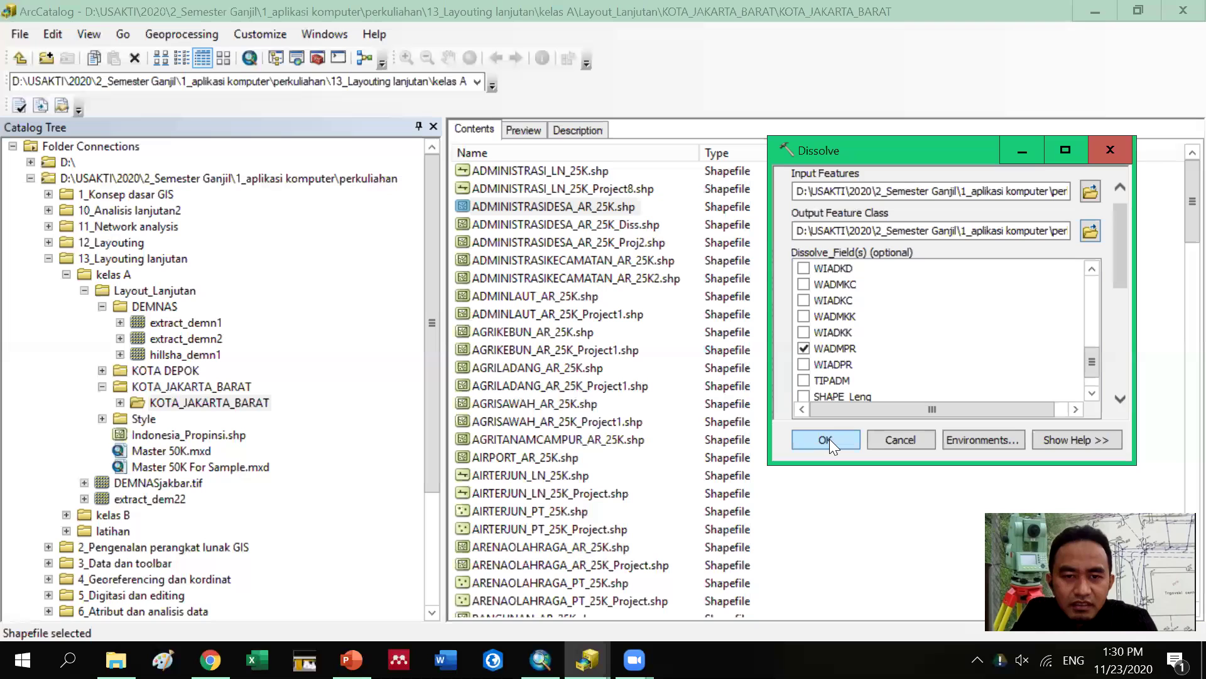
left_click(826, 439)
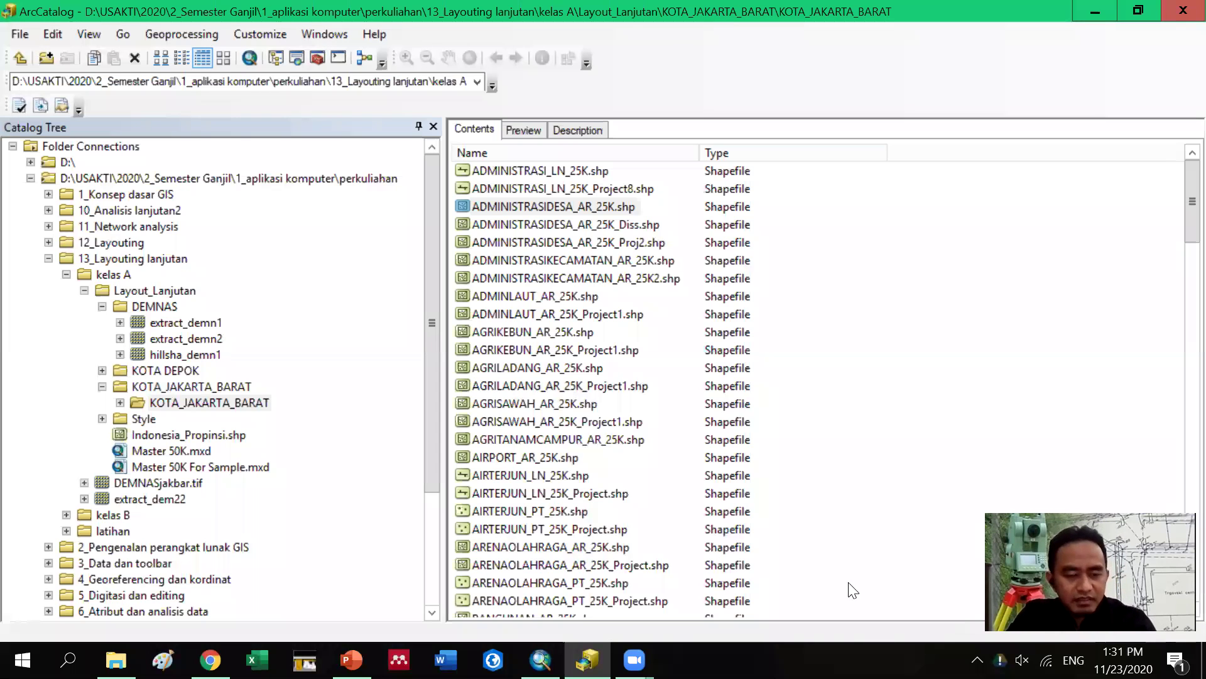
Open the Master 50K.mxd map document from Layout_Lanjutan in ArcMap and select the Peta Utama data frame
left_click(184, 452)
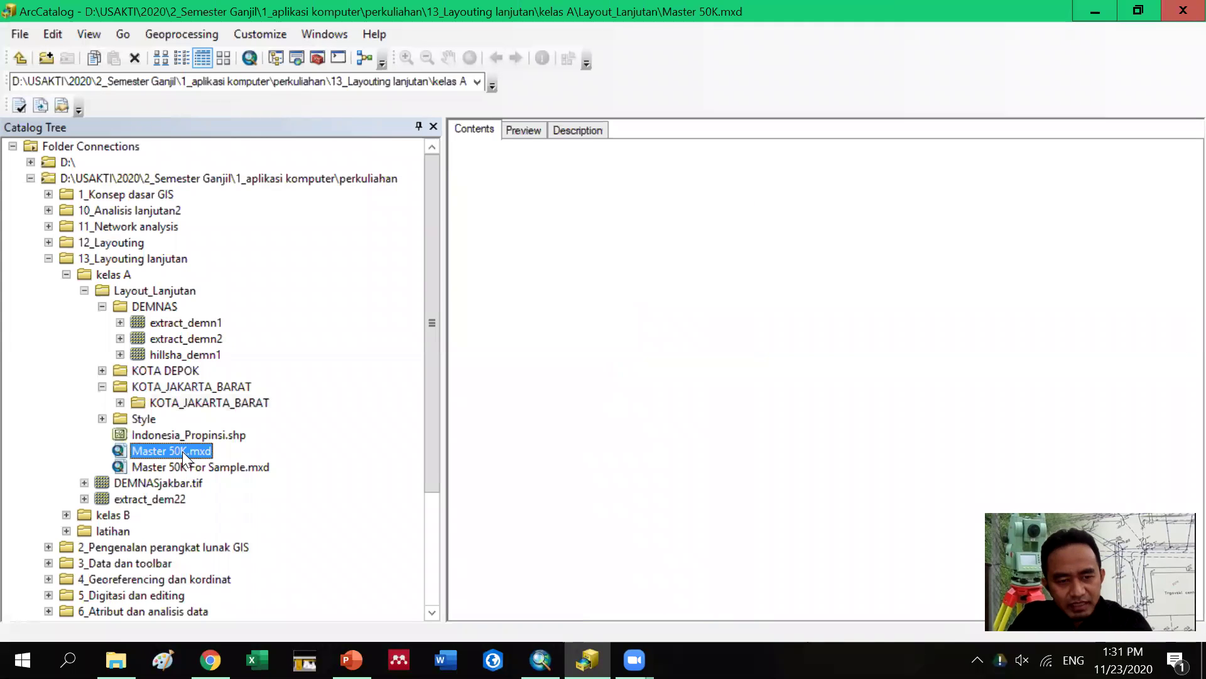
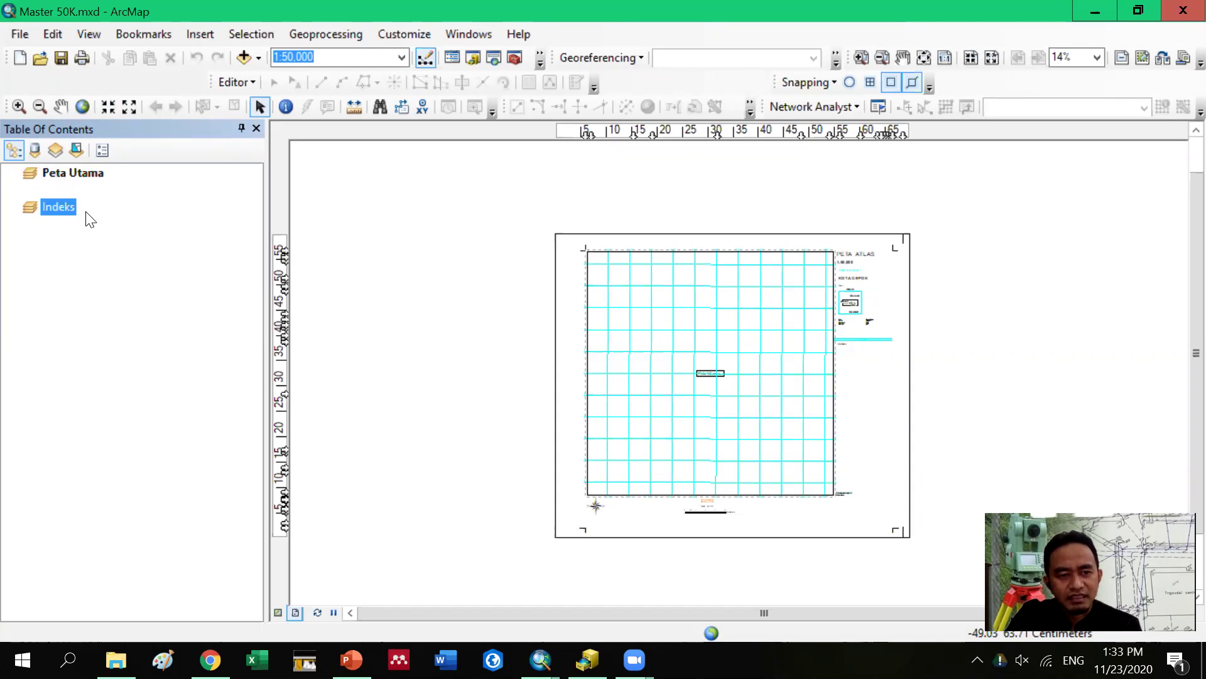
left_click(89, 176)
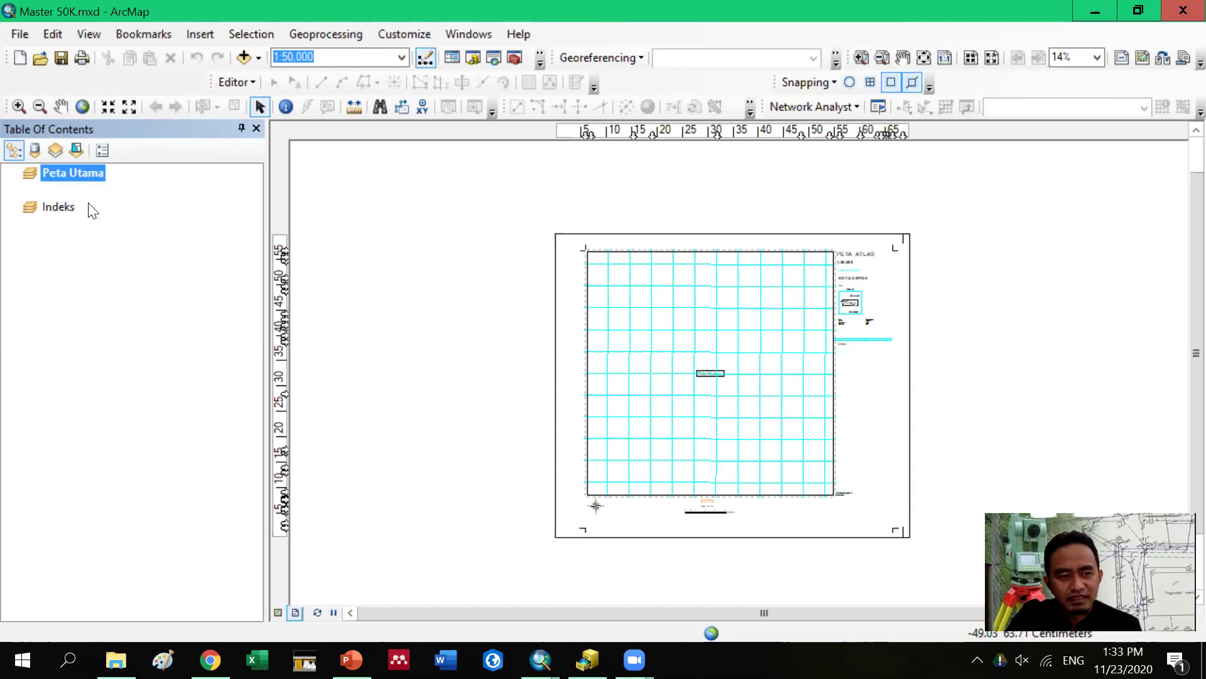
left_click(94, 208)
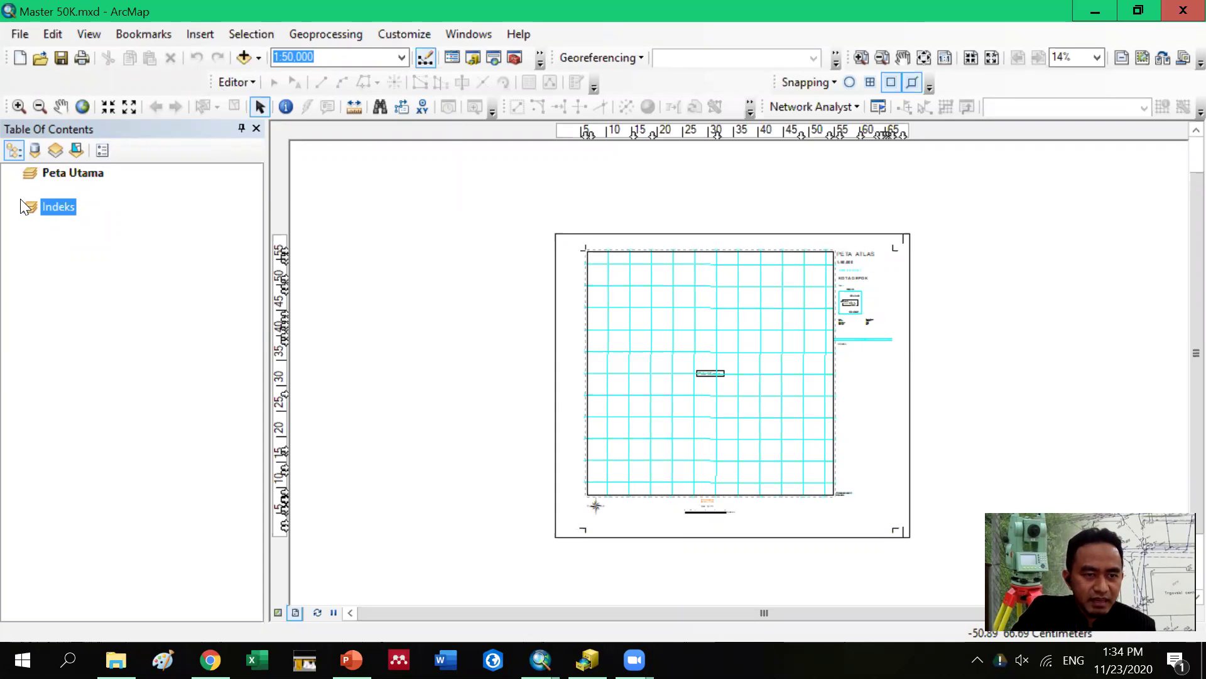
left_click(73, 174)
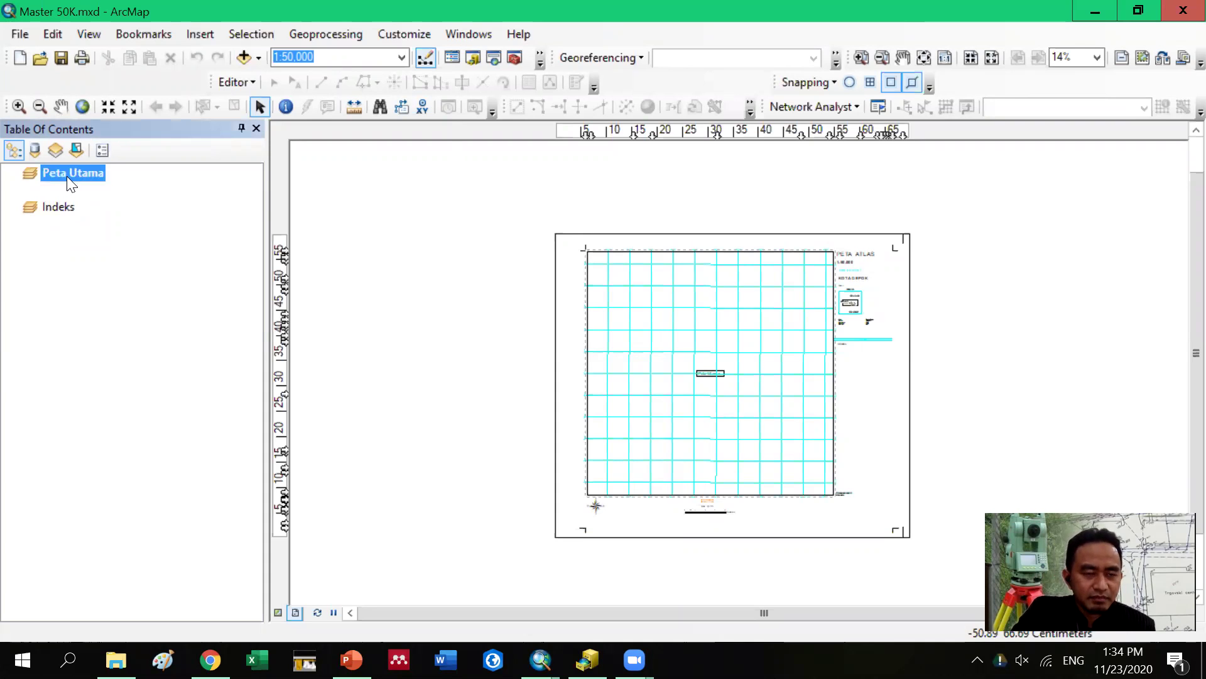
Start adding data to Peta Utama and browse to the inner KOTA_JAKARTA_BARAT folder in Layout_Lanjutan
left_click(262, 61)
left_click(265, 80)
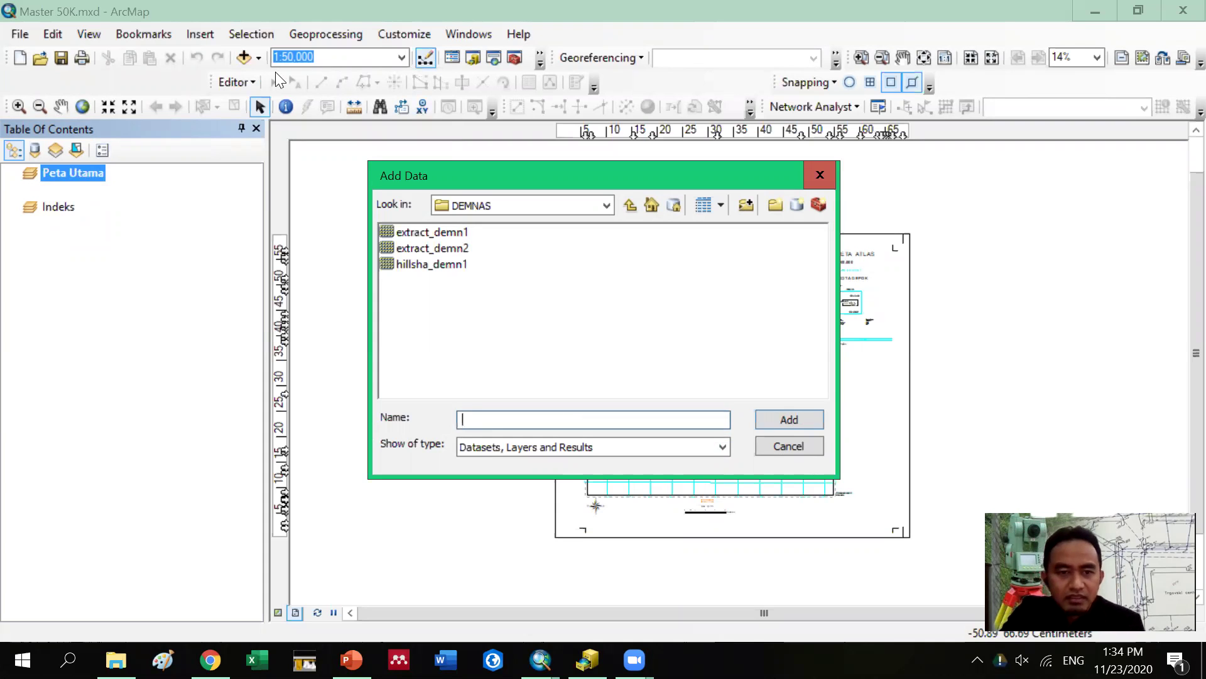
left_click(633, 205)
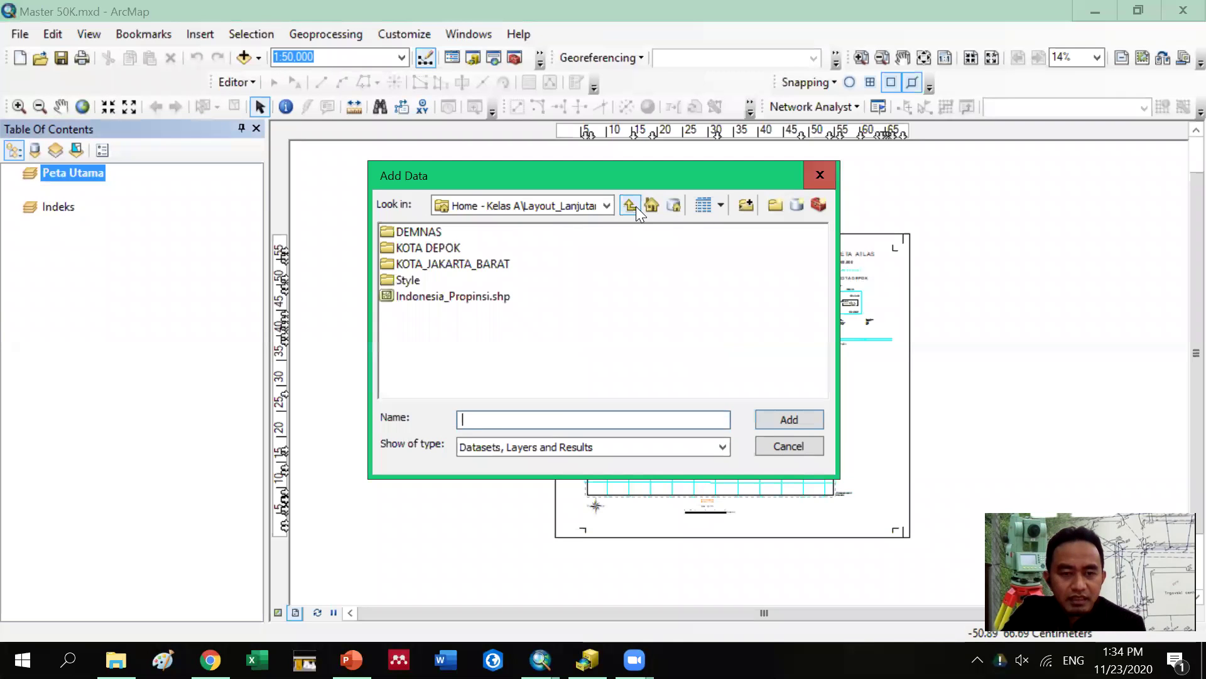
double_click(442, 265)
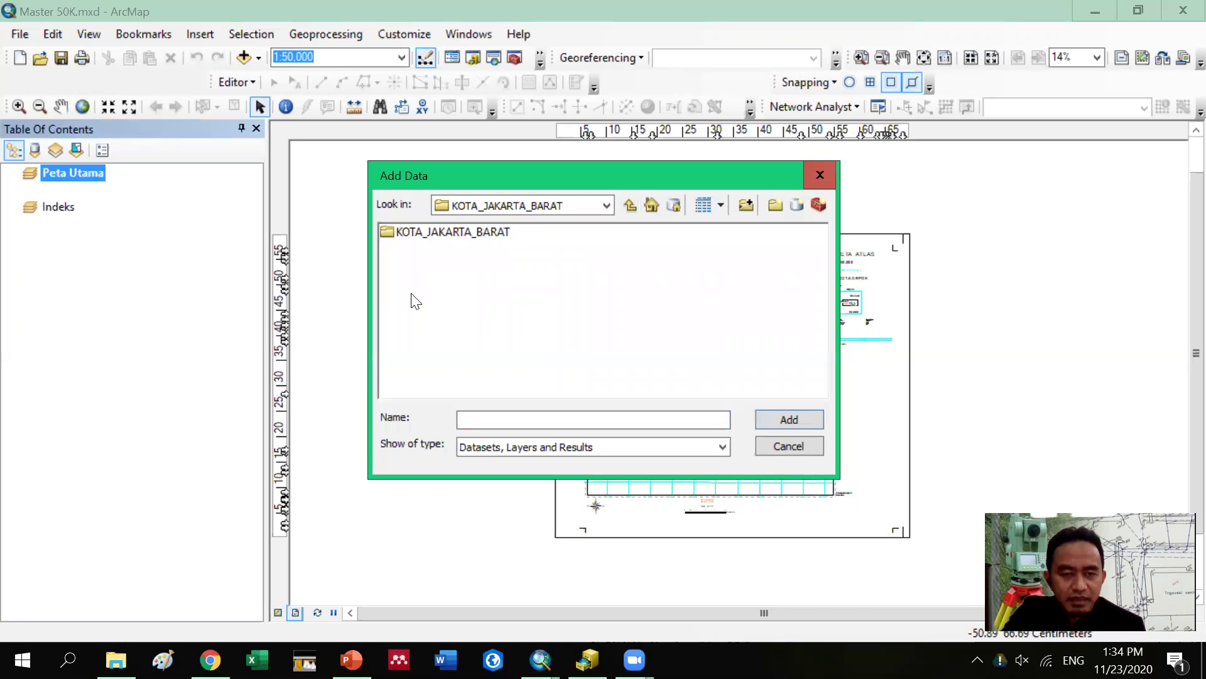
left_click(428, 232)
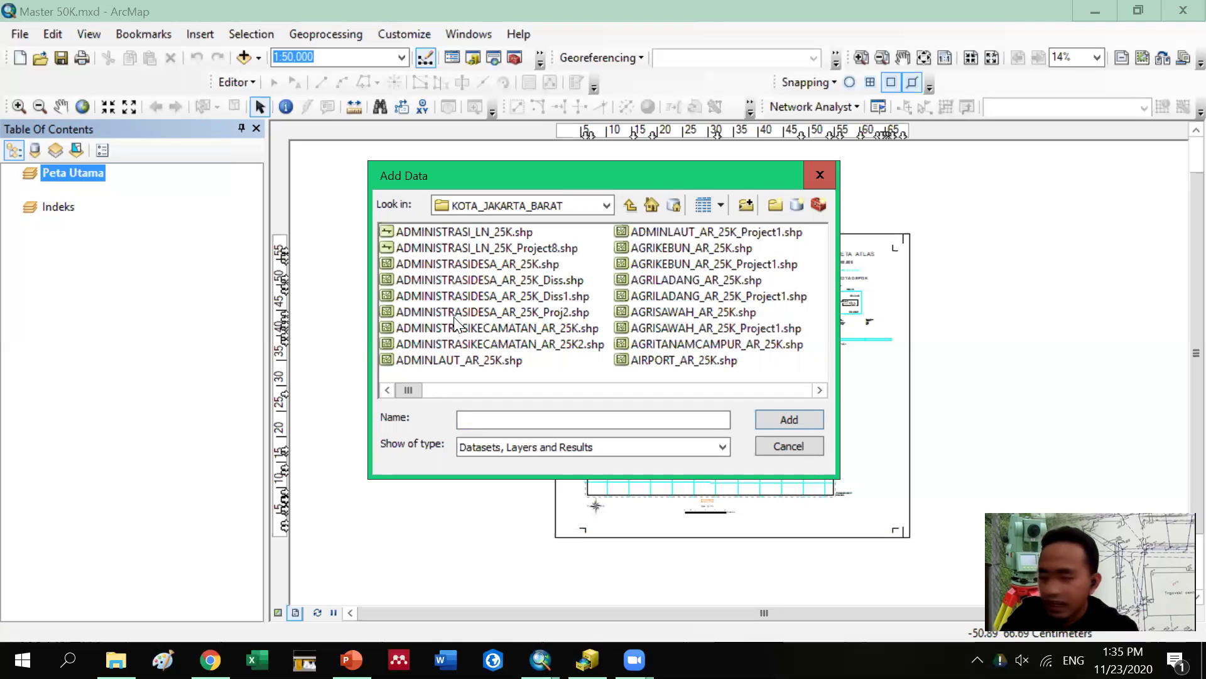
Select the building points shapefile BANGUNAN_PT_25K.shp in KOTA_JAKARTA_BARAT as data to add
left_click(495, 230)
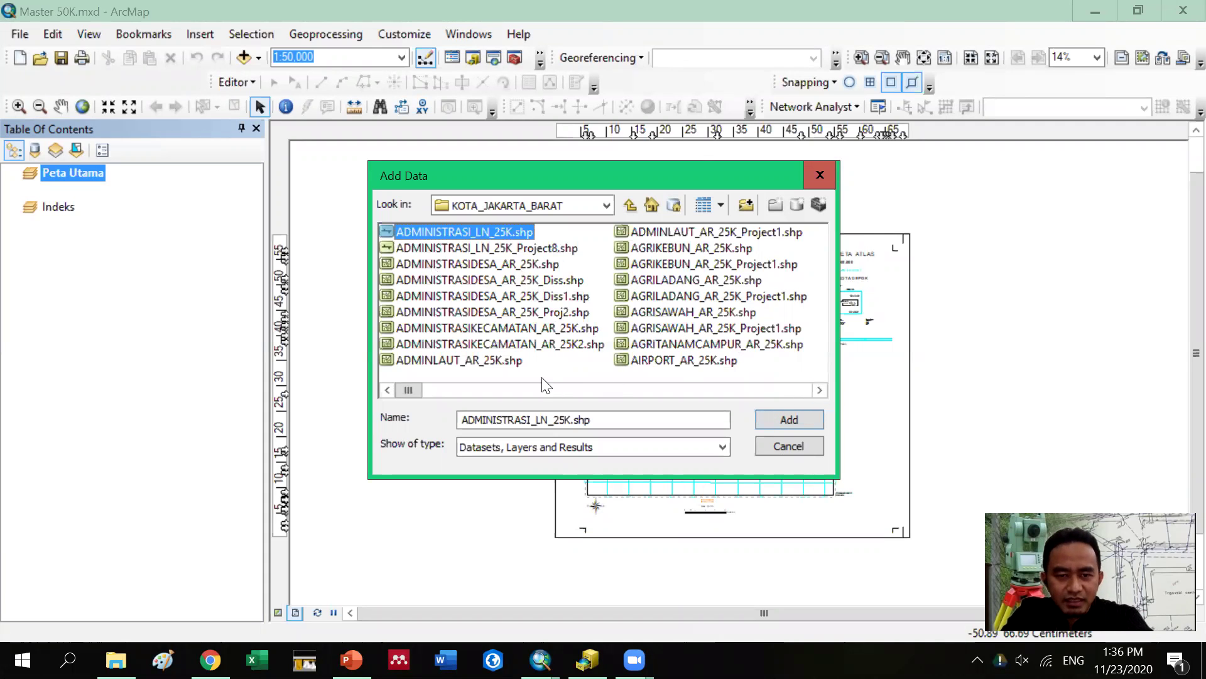
left_click(820, 390)
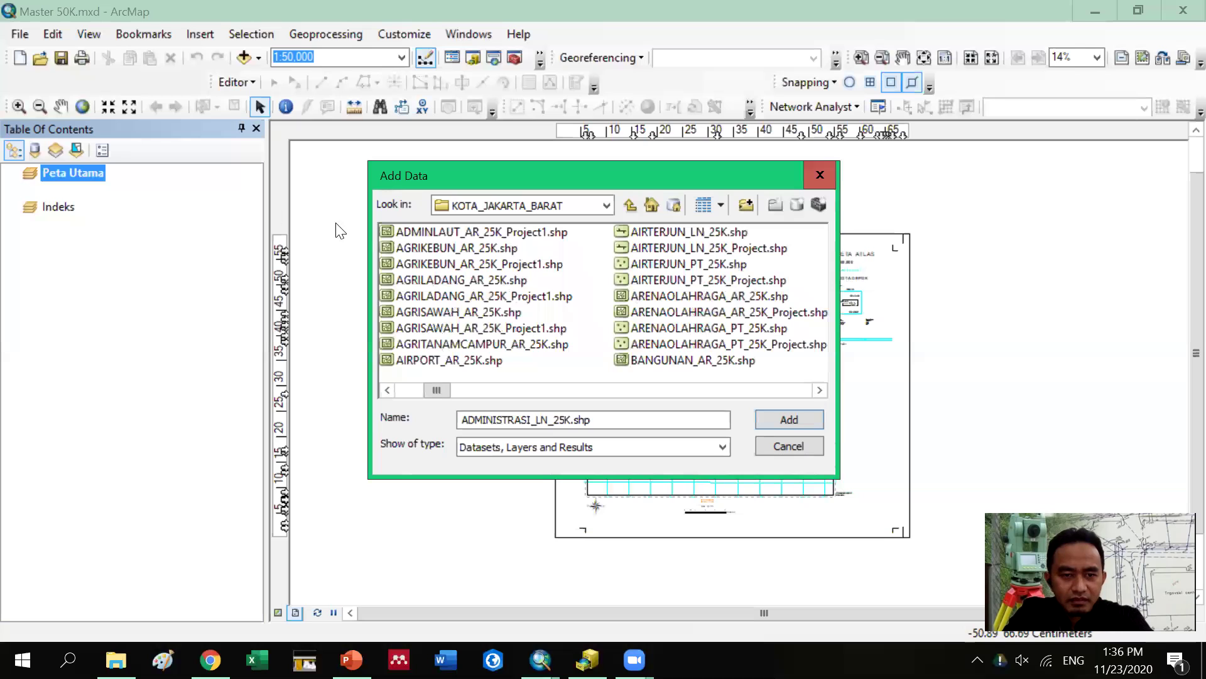
left_click(820, 391)
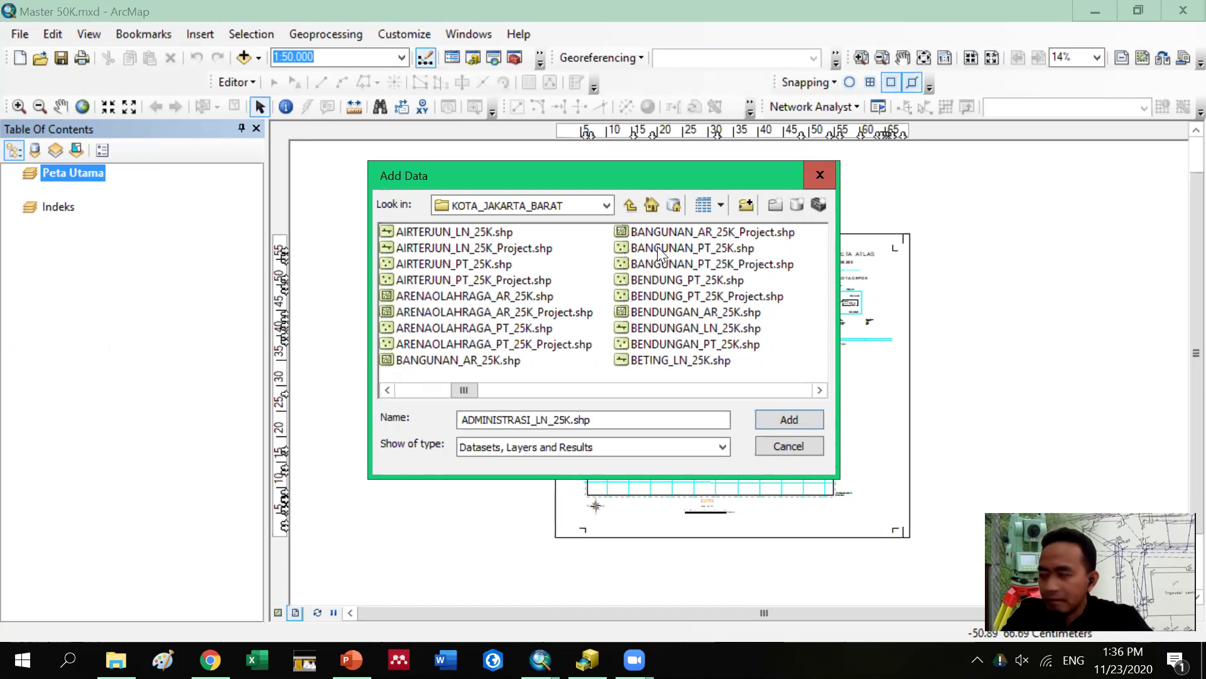
left_click(677, 245)
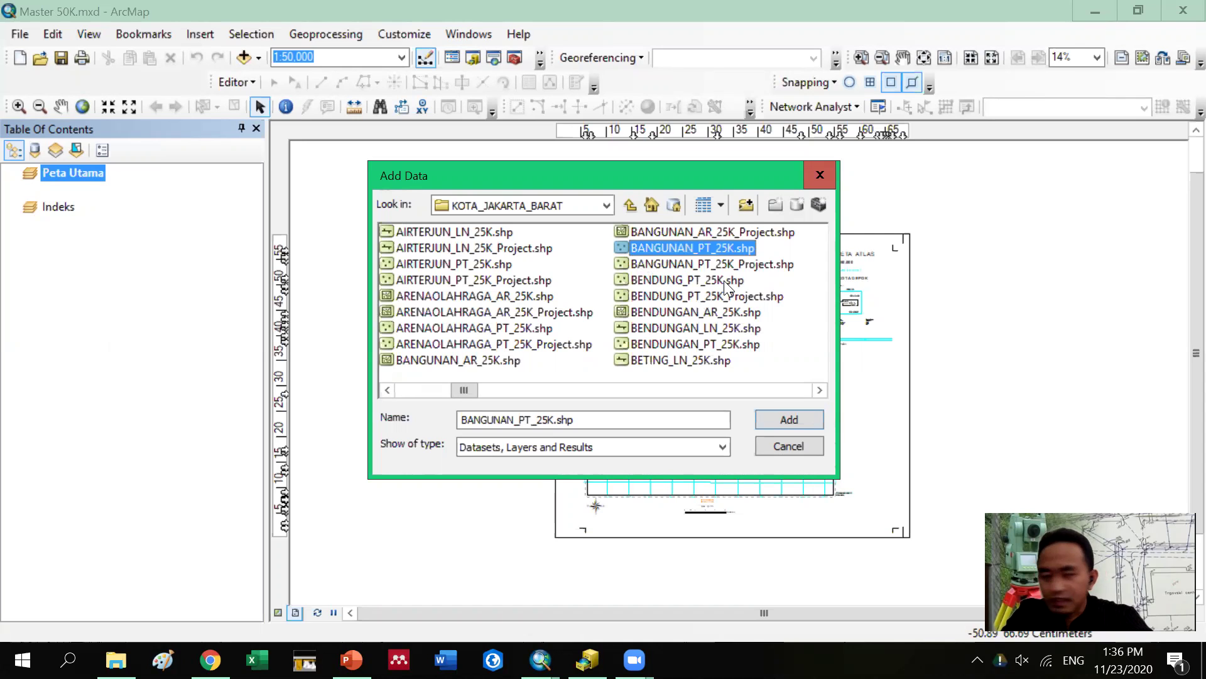
left_click(692, 295, "ctrl")
left_click(692, 295)
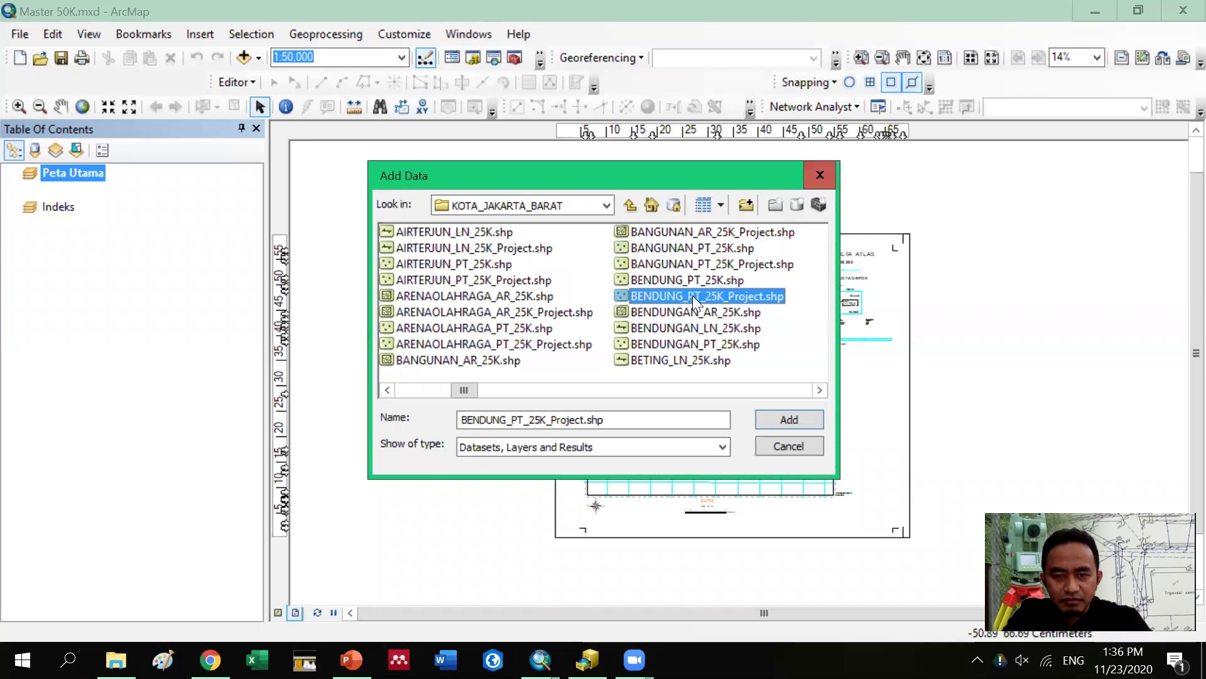
left_click(692, 246)
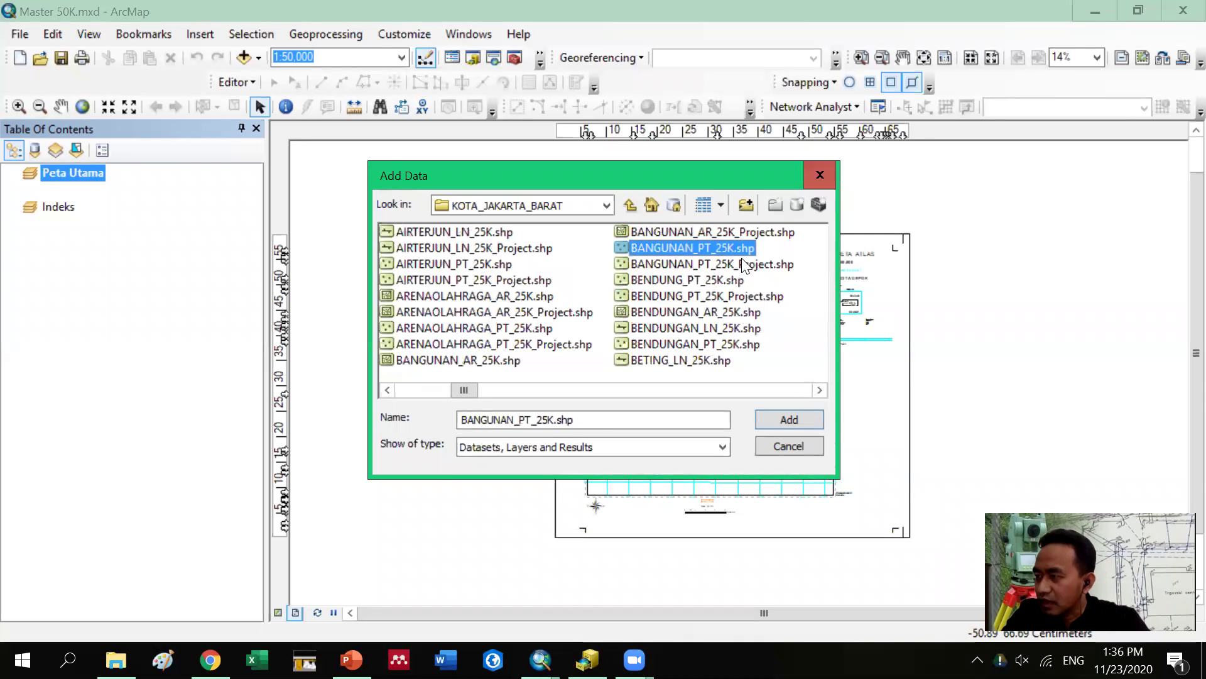
Include the government points shapefile PEMERINTAHAN_PT_25K.shp in the selection alongside BANGUNAN_PT_25K.shp
left_click(820, 390)
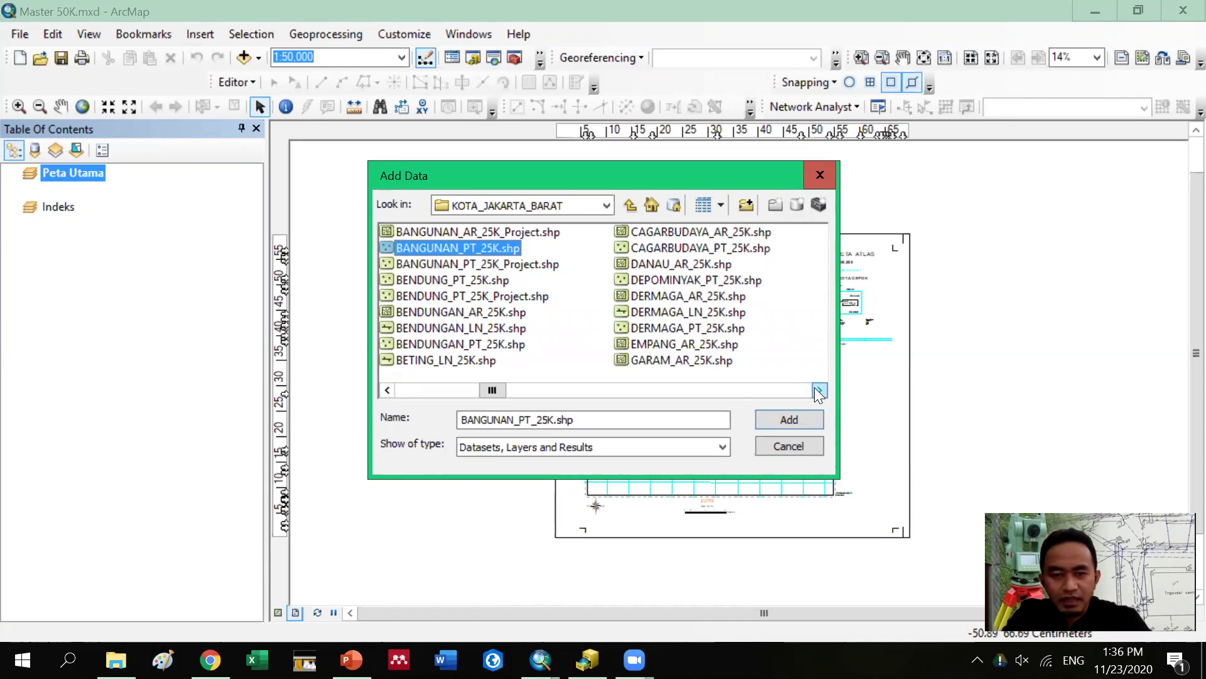
left_click(819, 390)
left_click(819, 391)
left_click(819, 390)
left_click(820, 390)
left_click(819, 390)
left_click(819, 390)
left_click(819, 390)
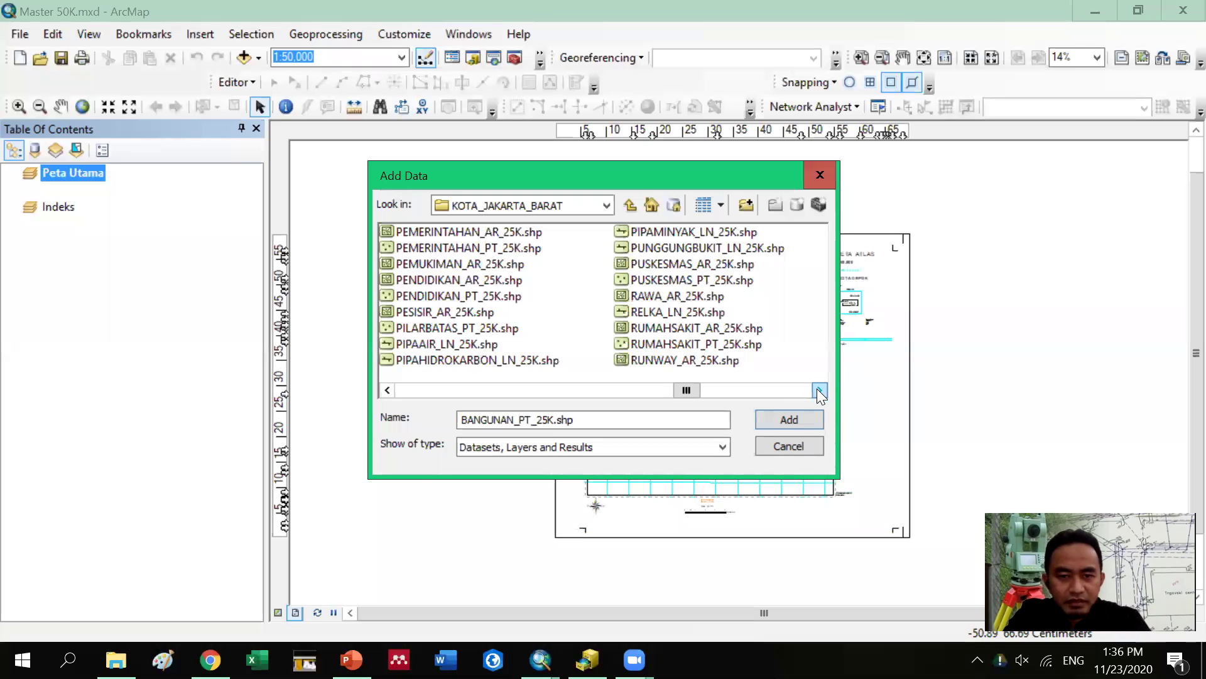
left_click(386, 393)
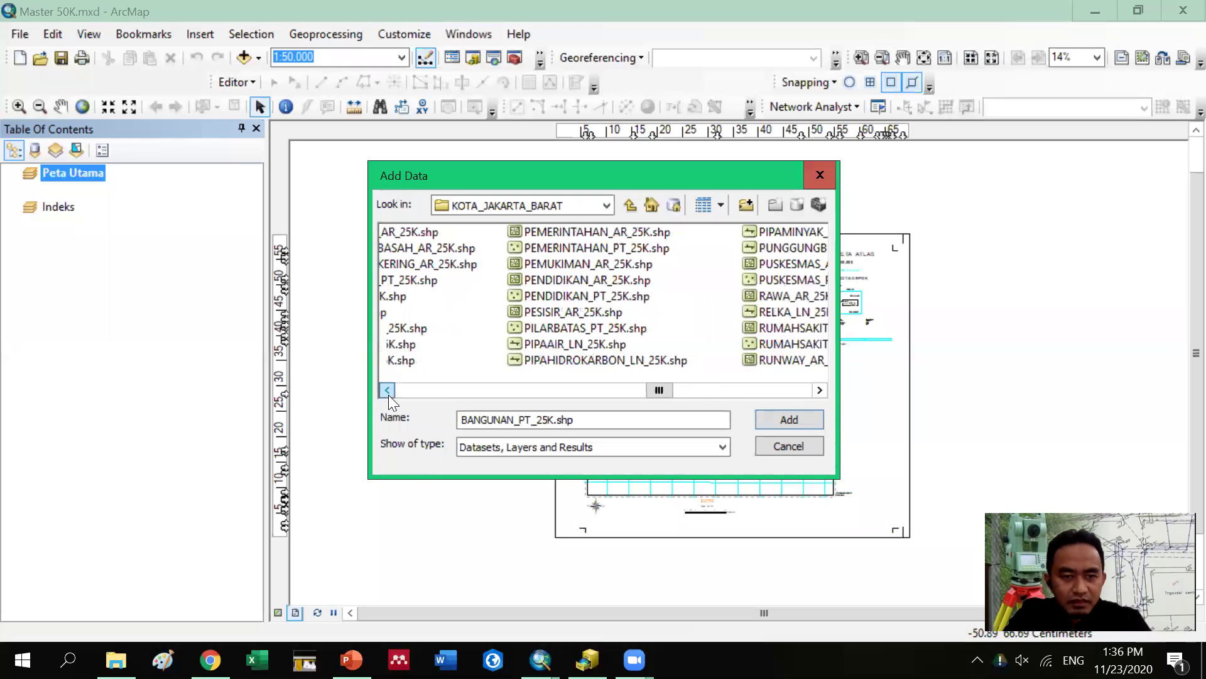
left_click(820, 390)
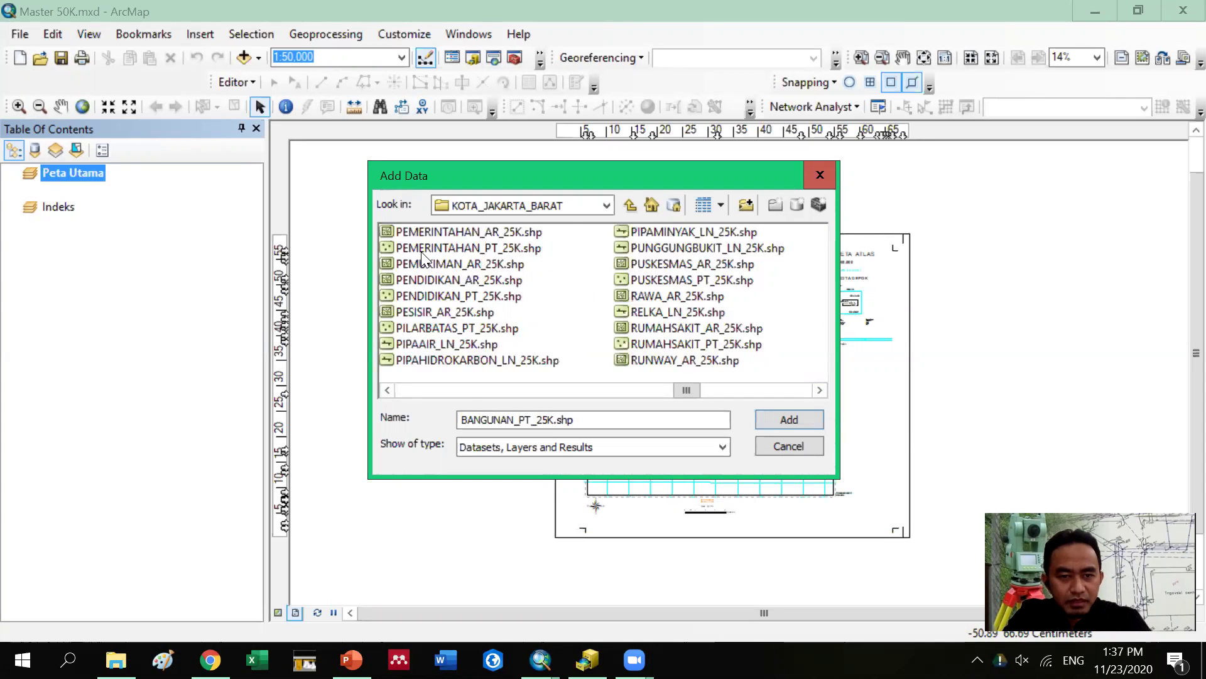
left_click(500, 249, "ctrl")
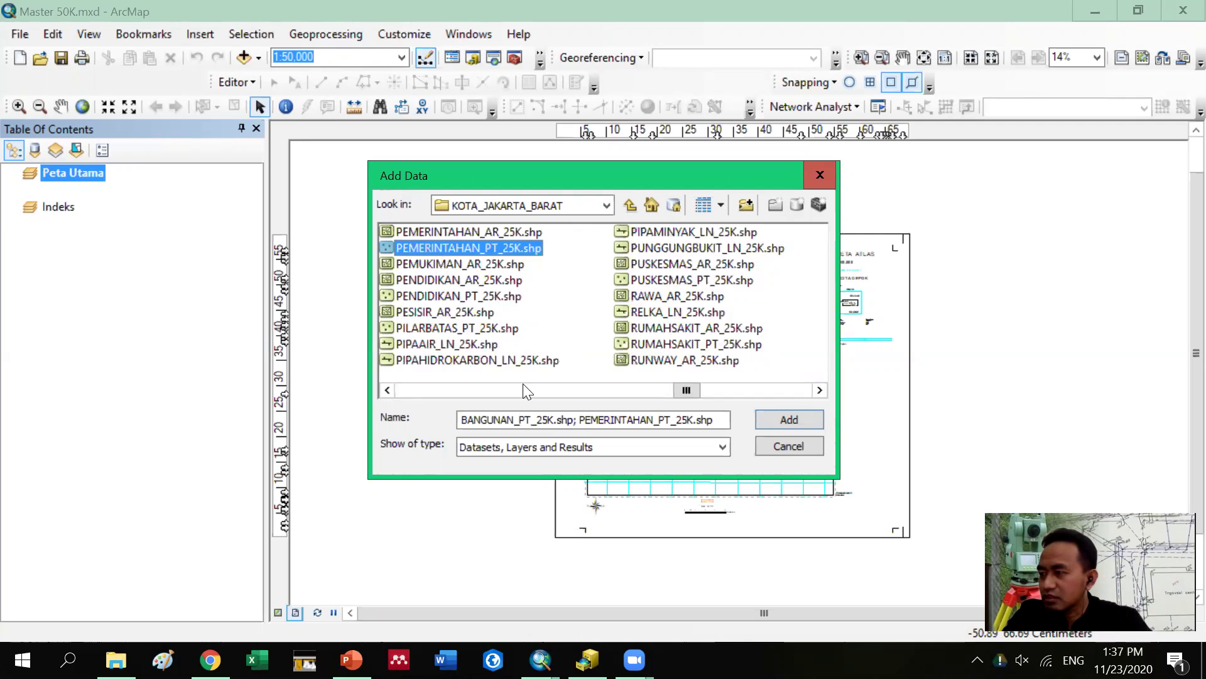
Extend the shapefile selection with the place-name points TOPONIMI_PT_25K.shp
left_click(820, 390)
left_click(820, 390)
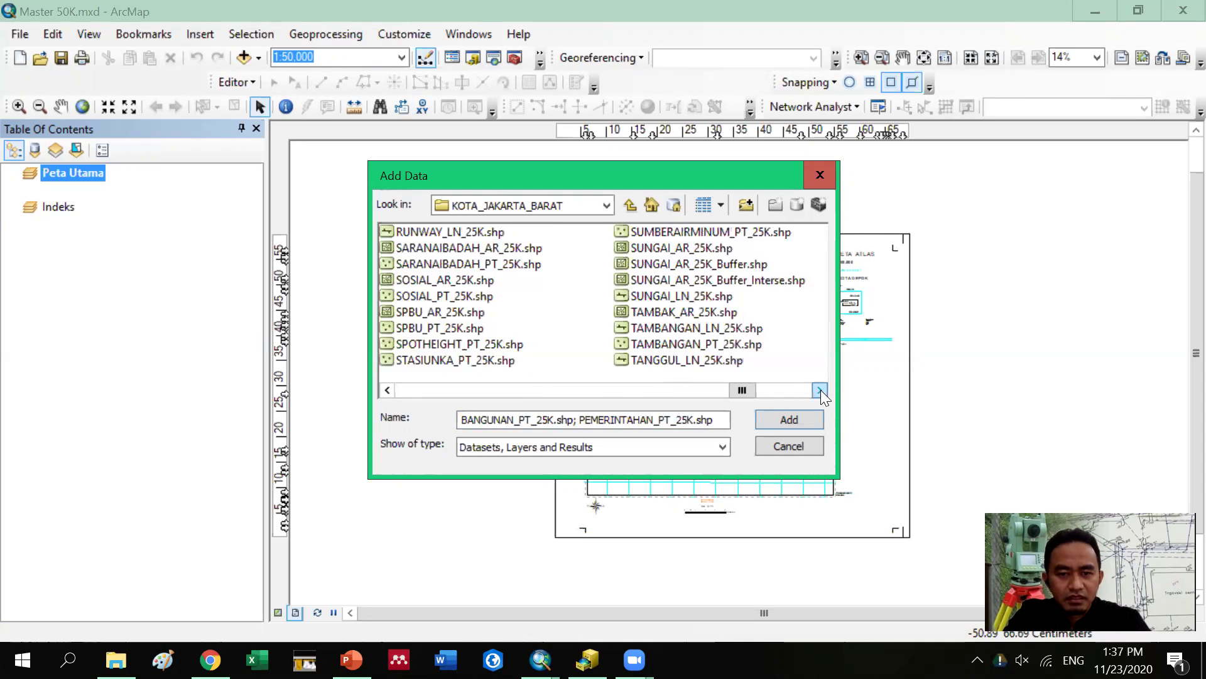
left_click(820, 390)
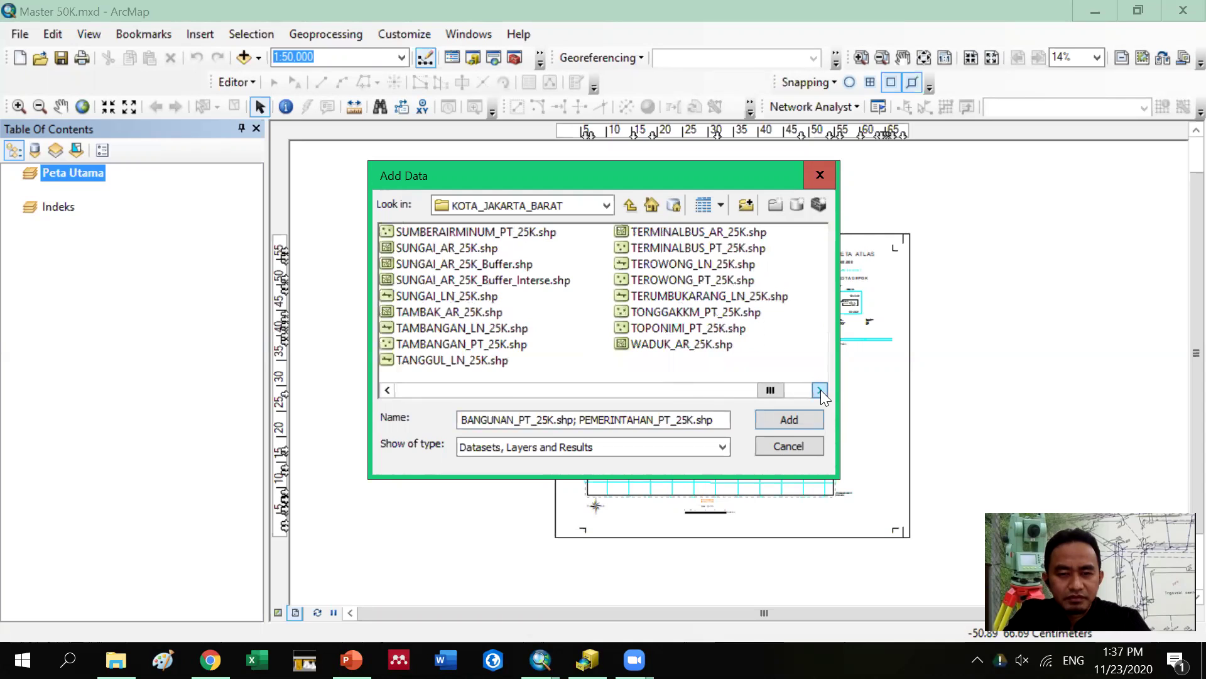
left_click(714, 327, "ctrl")
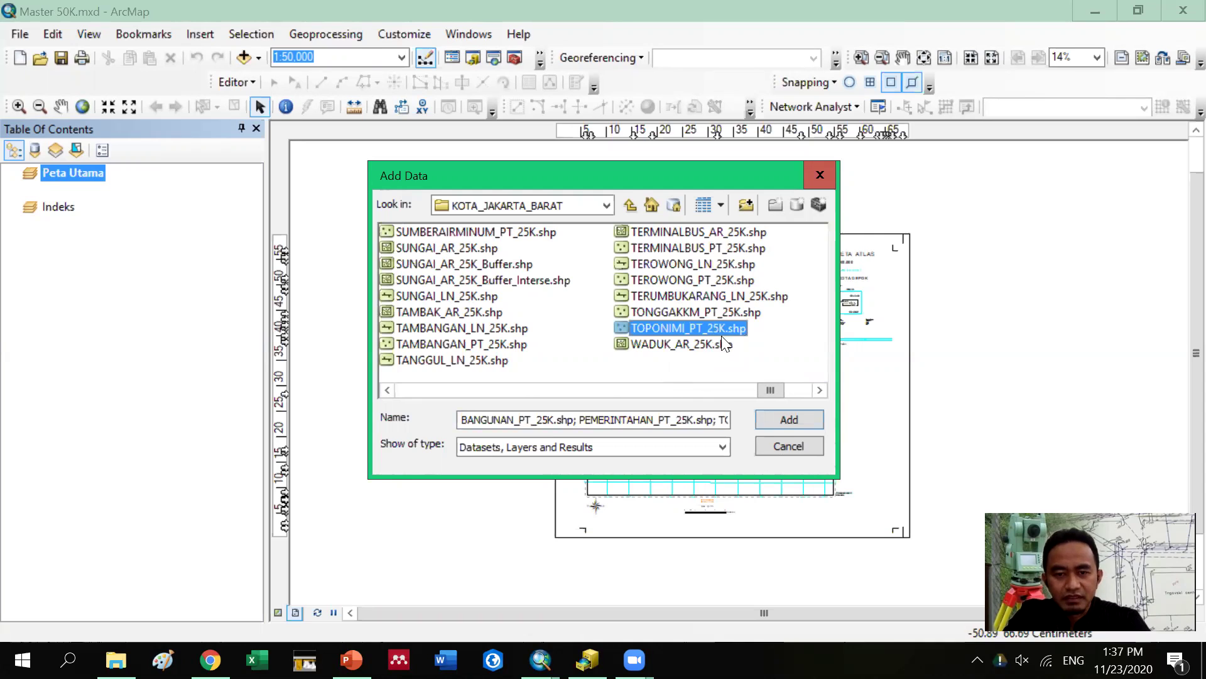
Extend the shapefile selection with the administrative boundary lines ADMINISTRASI_LN_25K.shp
left_click(388, 390)
left_click_drag(388, 390, 388, 386)
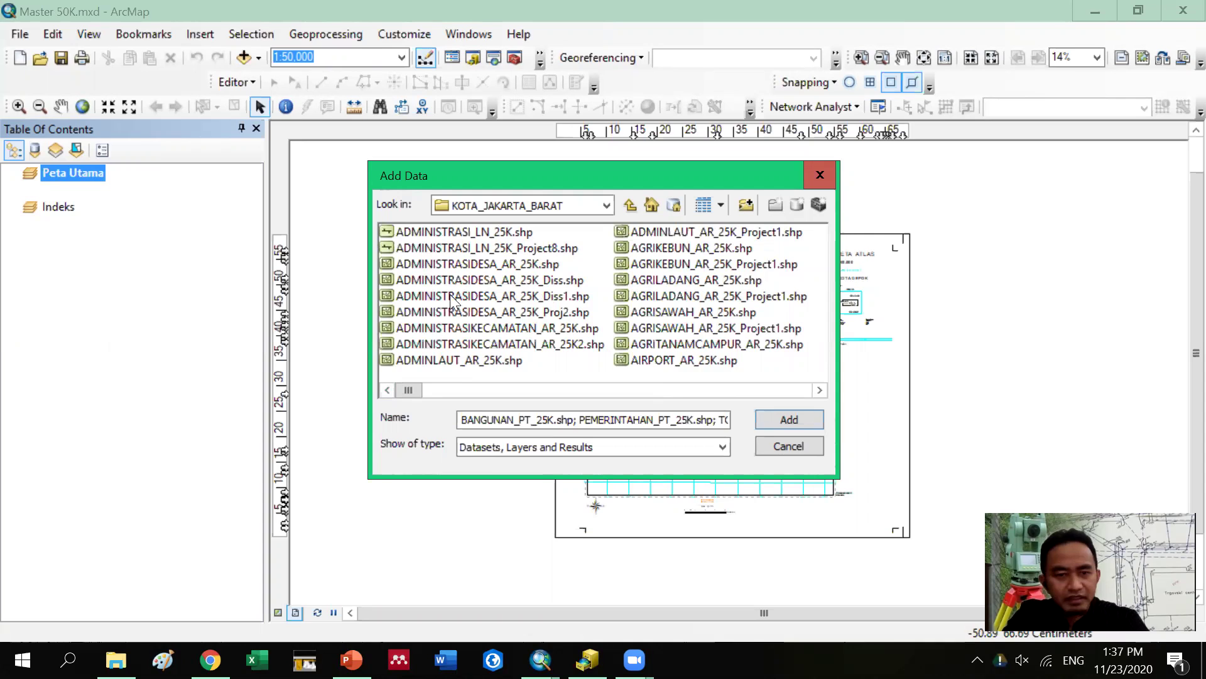
left_click(483, 230)
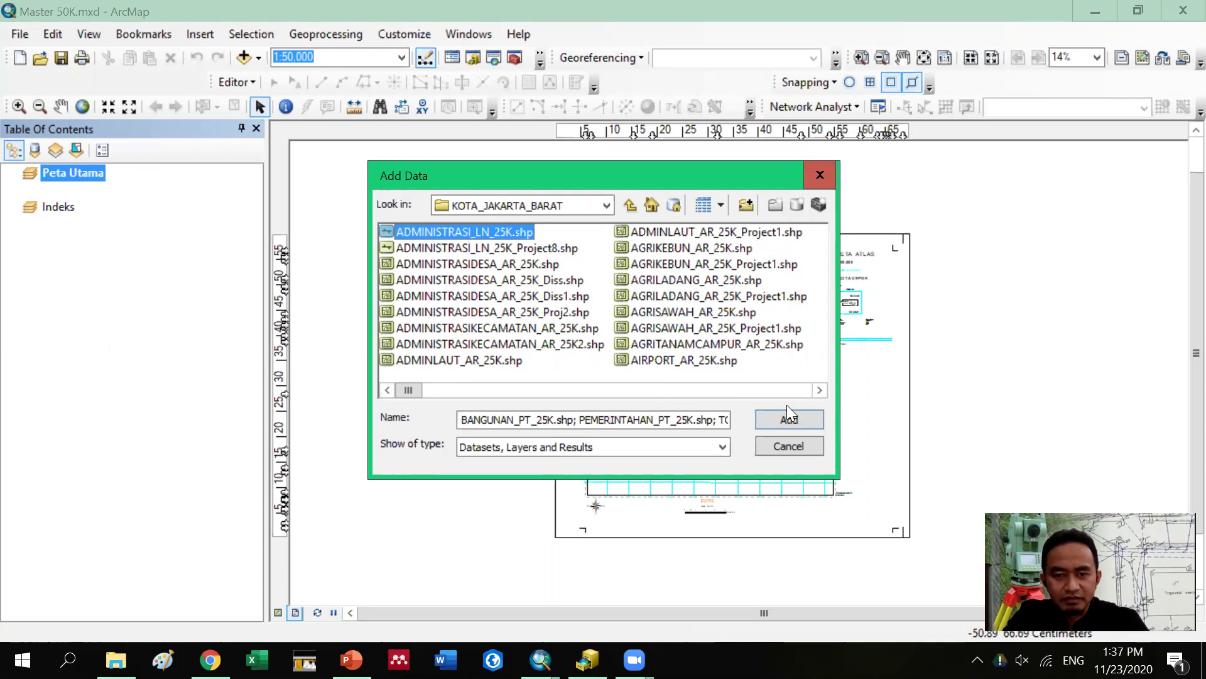
Look through the KOTA_JAKARTA_BARAT shapefile list for further layers that the map needs
left_click(819, 390)
left_click(819, 390)
left_click(819, 390)
left_click(820, 390)
left_click(820, 390)
left_click(820, 390)
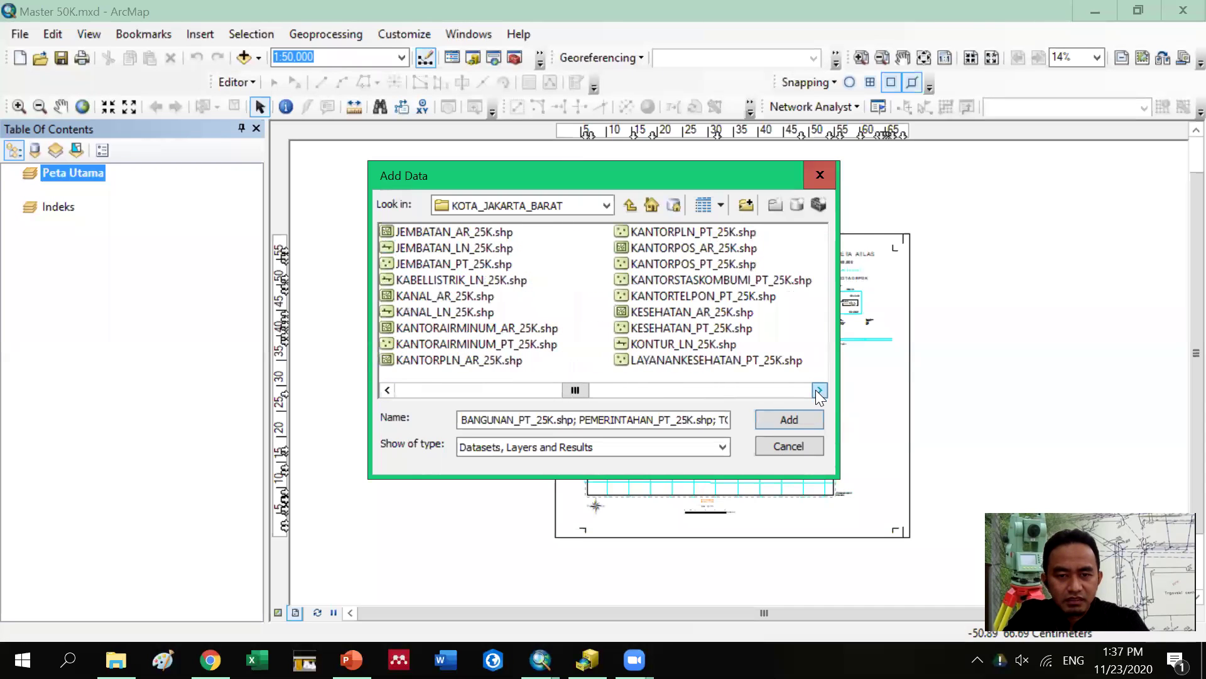
left_click(819, 390)
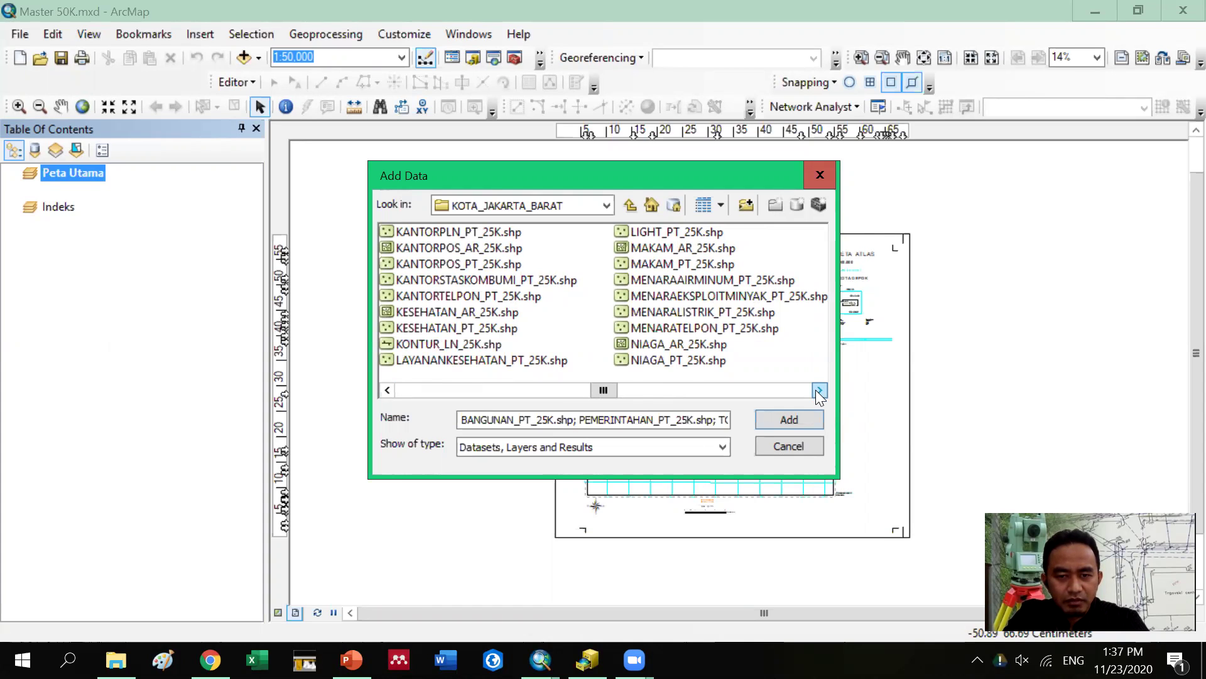
left_click(819, 390)
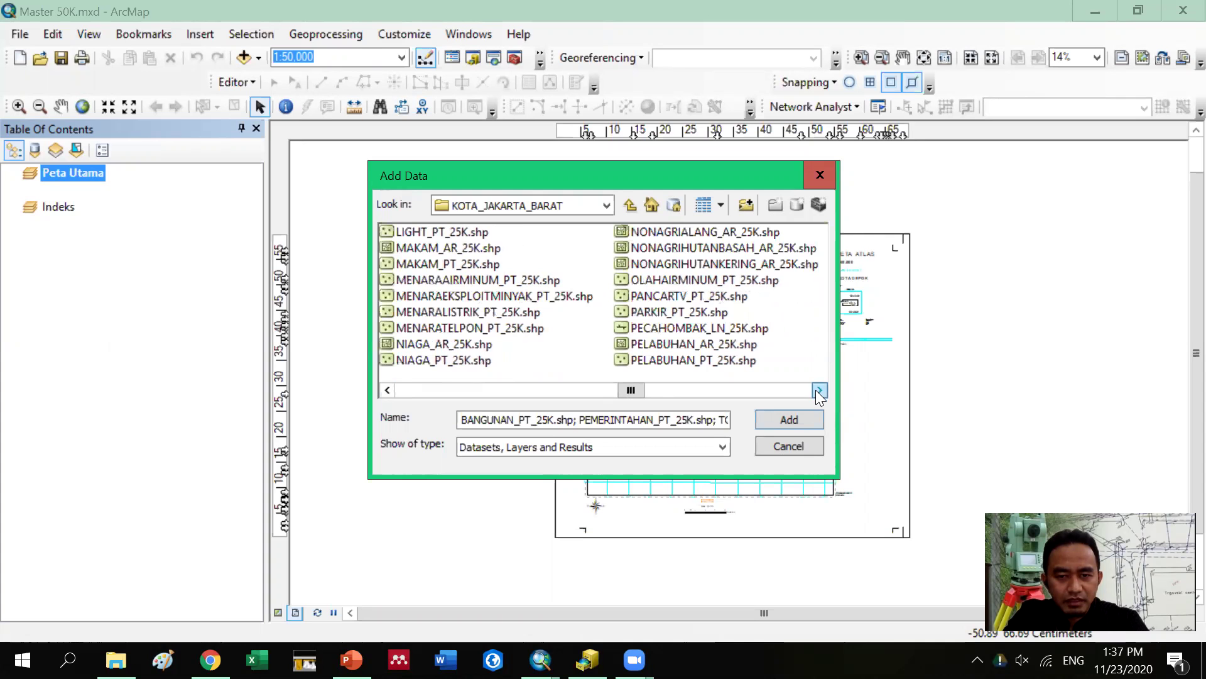
left_click(389, 391)
left_click(388, 390)
left_click(389, 391)
left_click(388, 391)
left_click(388, 391)
left_click(387, 390)
left_click(387, 390)
left_click(388, 390)
left_click(388, 390)
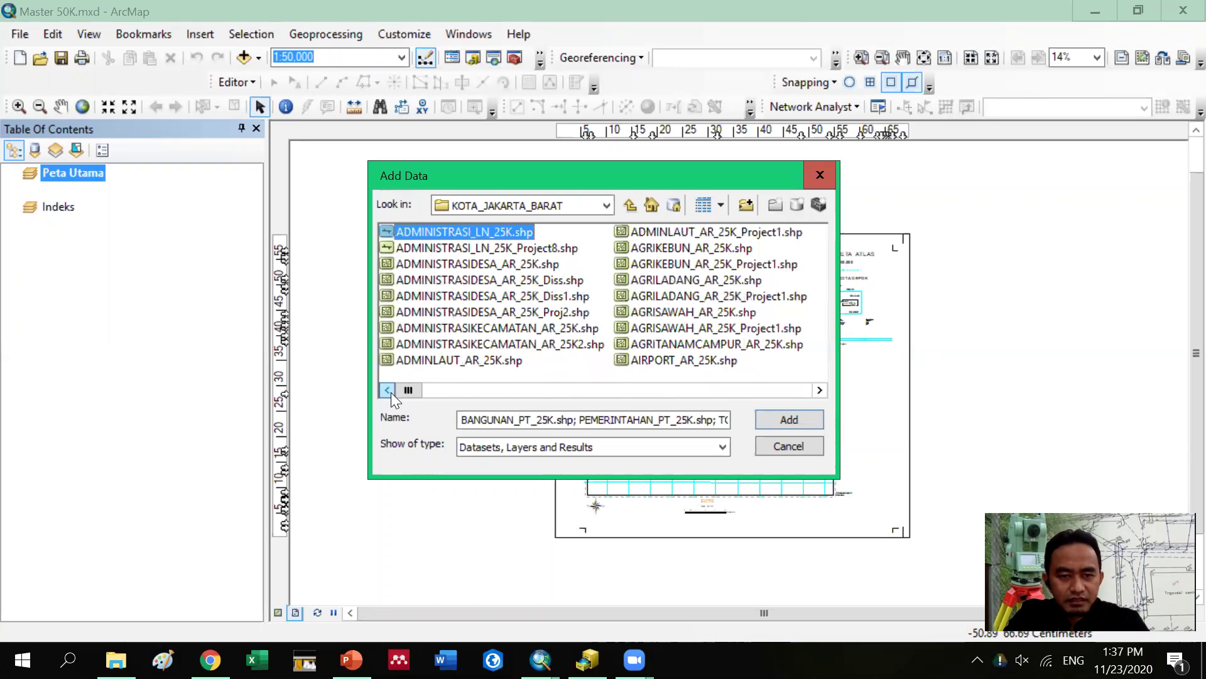
Extend the shapefile selection with the road lines JALAN_LN_25K.shp
left_click(819, 390)
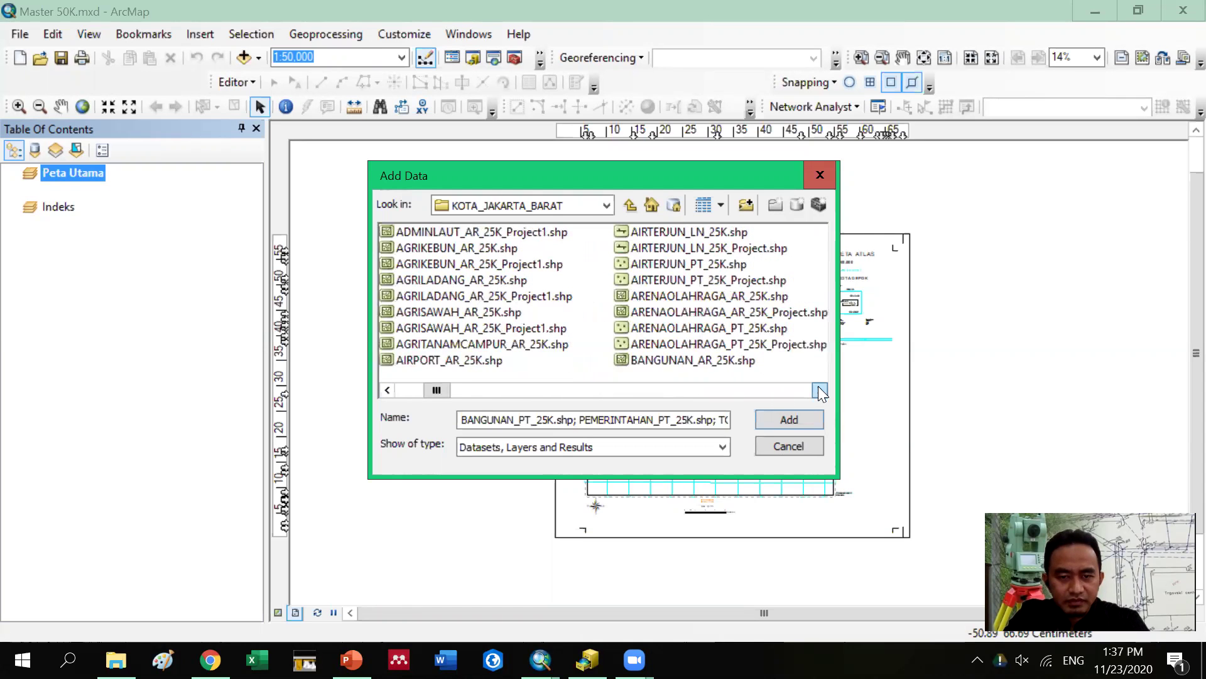
left_click(819, 391)
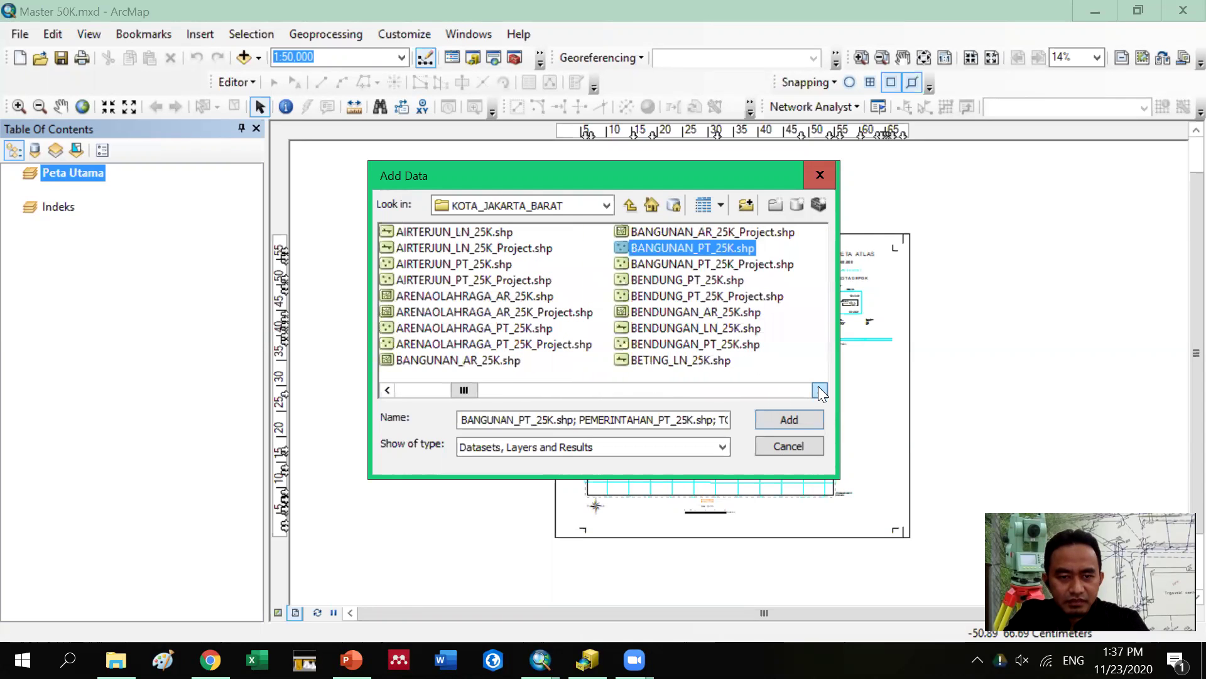
left_click(819, 390)
left_click(820, 390)
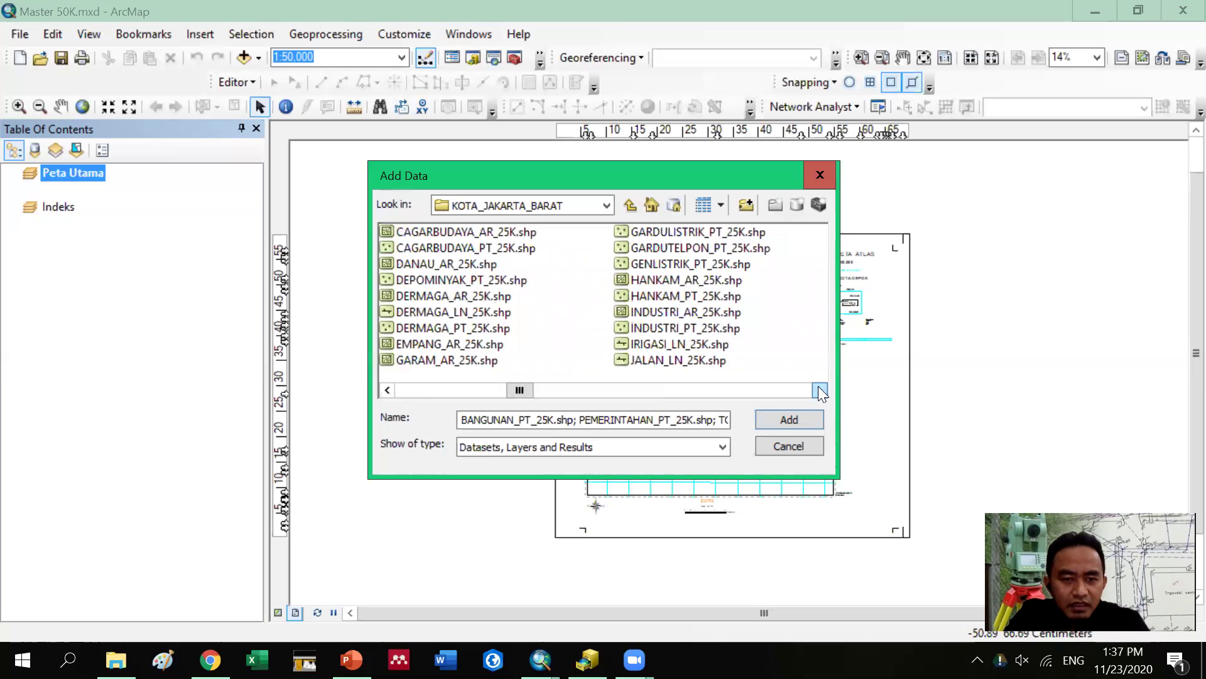
left_click(820, 390)
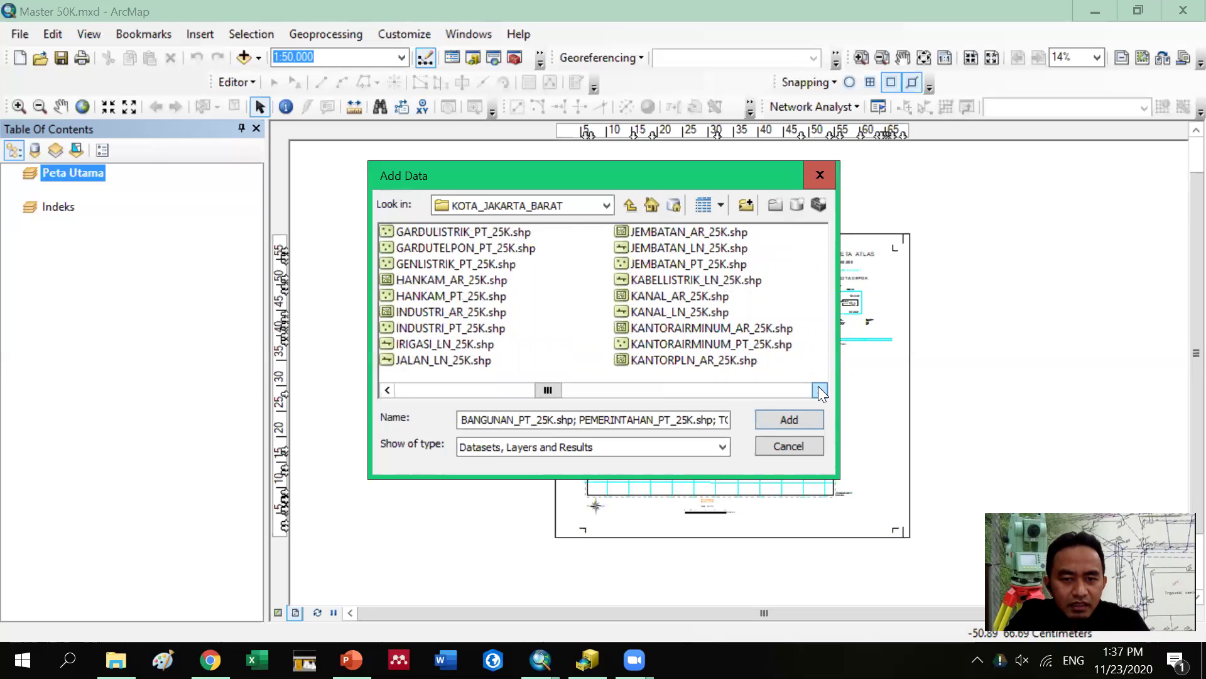
left_click(446, 361, "ctrl")
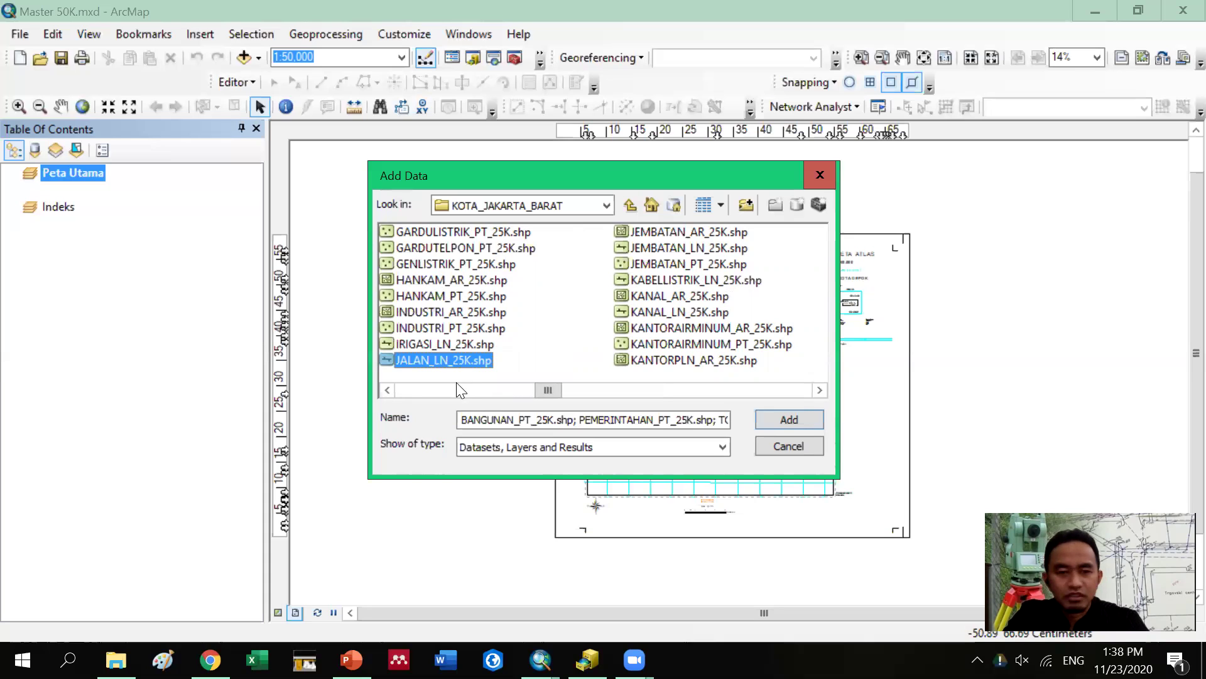
Extend the shapefile selection with the river lines SUNGAI_LN_25K.shp
left_click(821, 391)
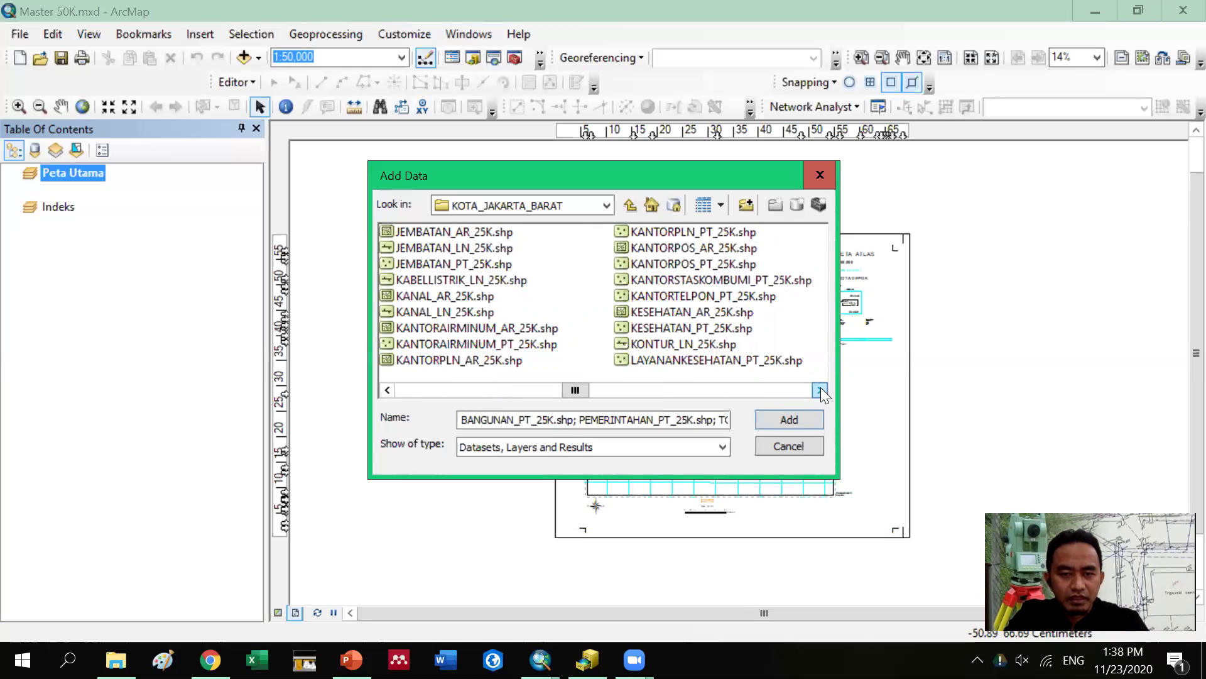
left_click(821, 391)
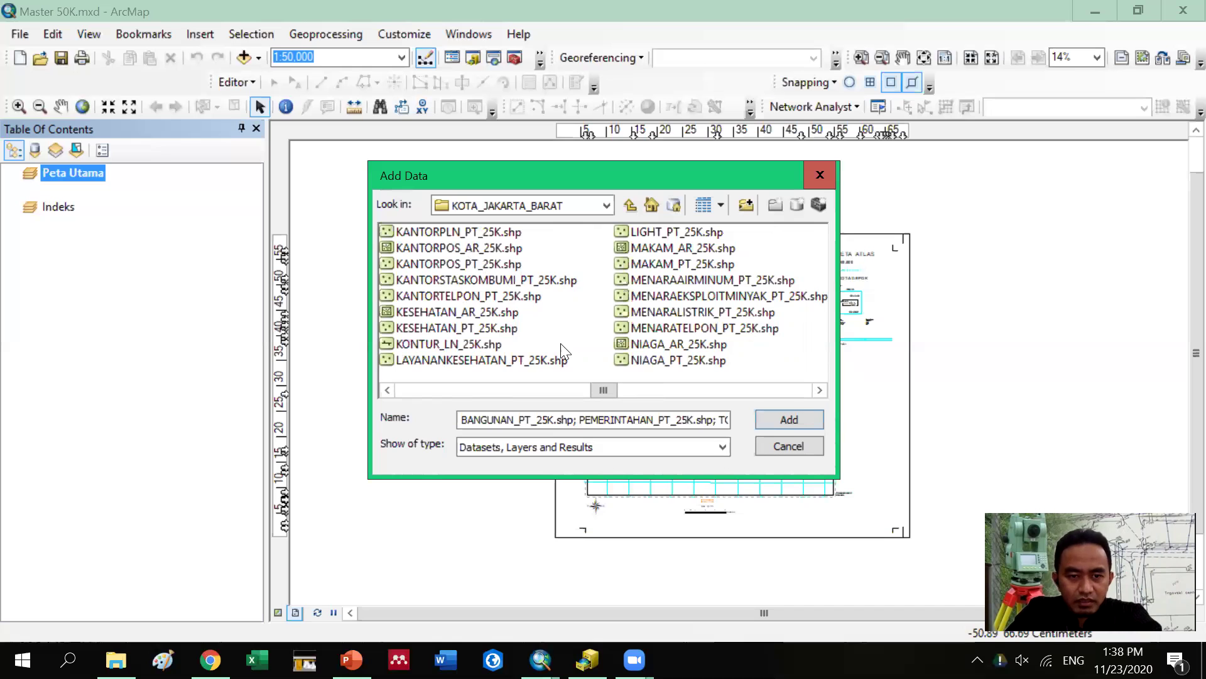
left_click(820, 391)
left_click(820, 391)
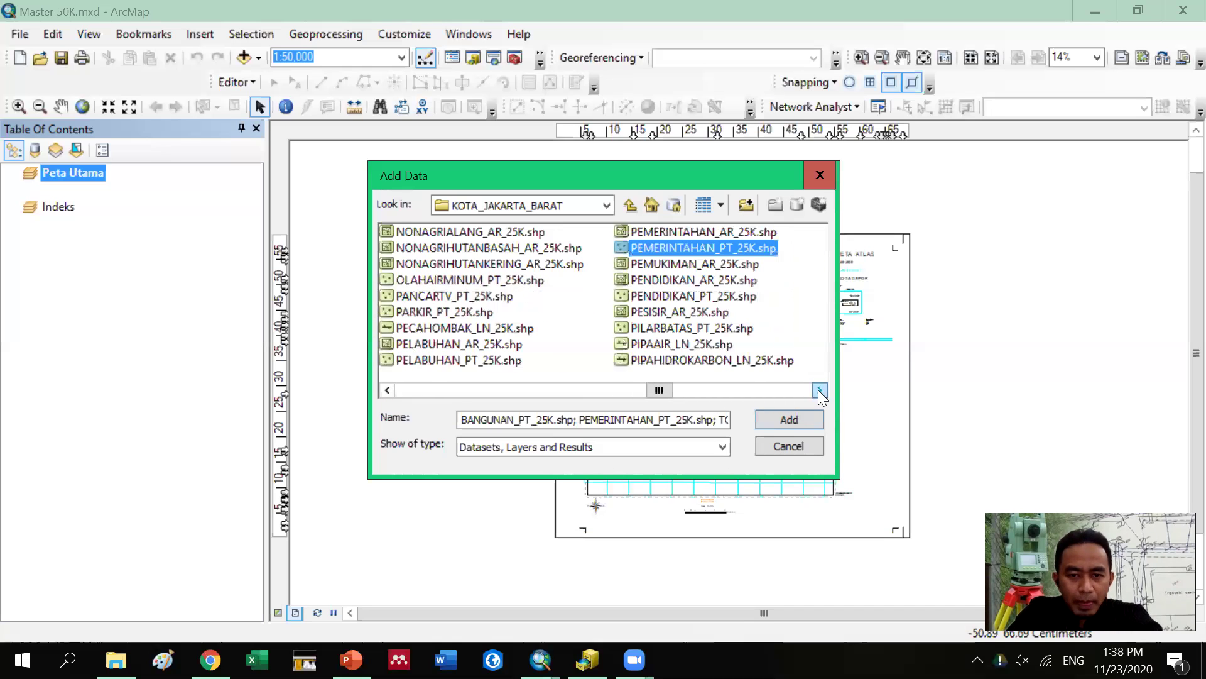
left_click(820, 391)
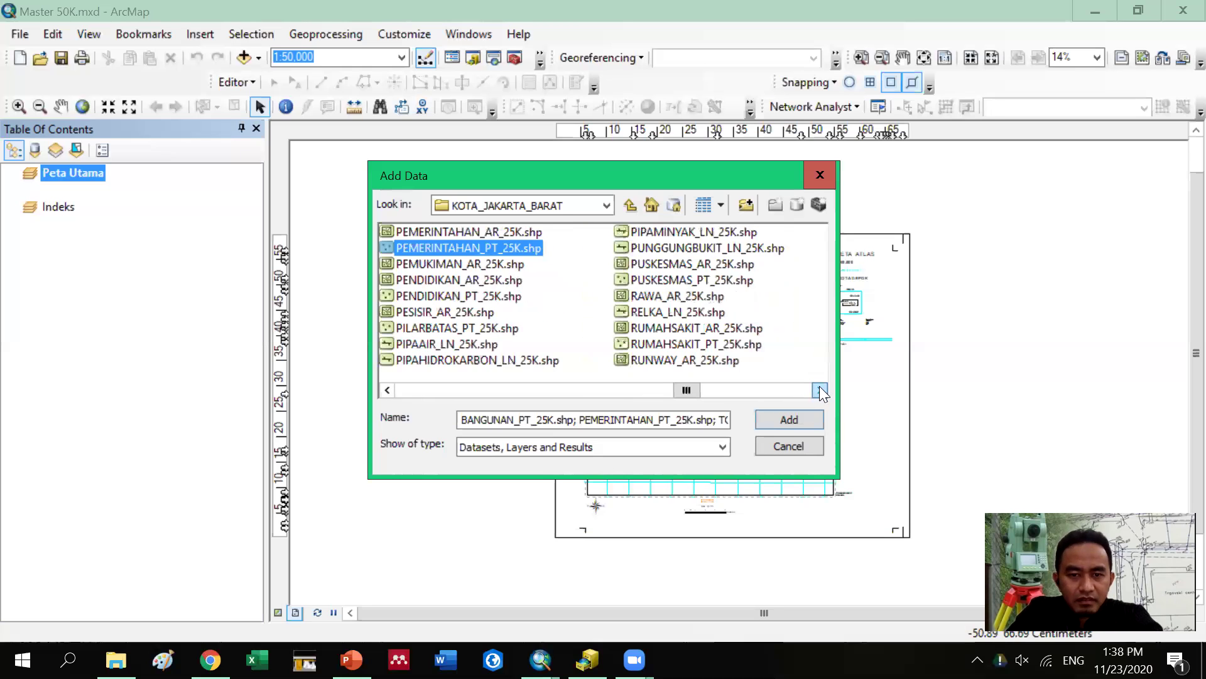
left_click(820, 391)
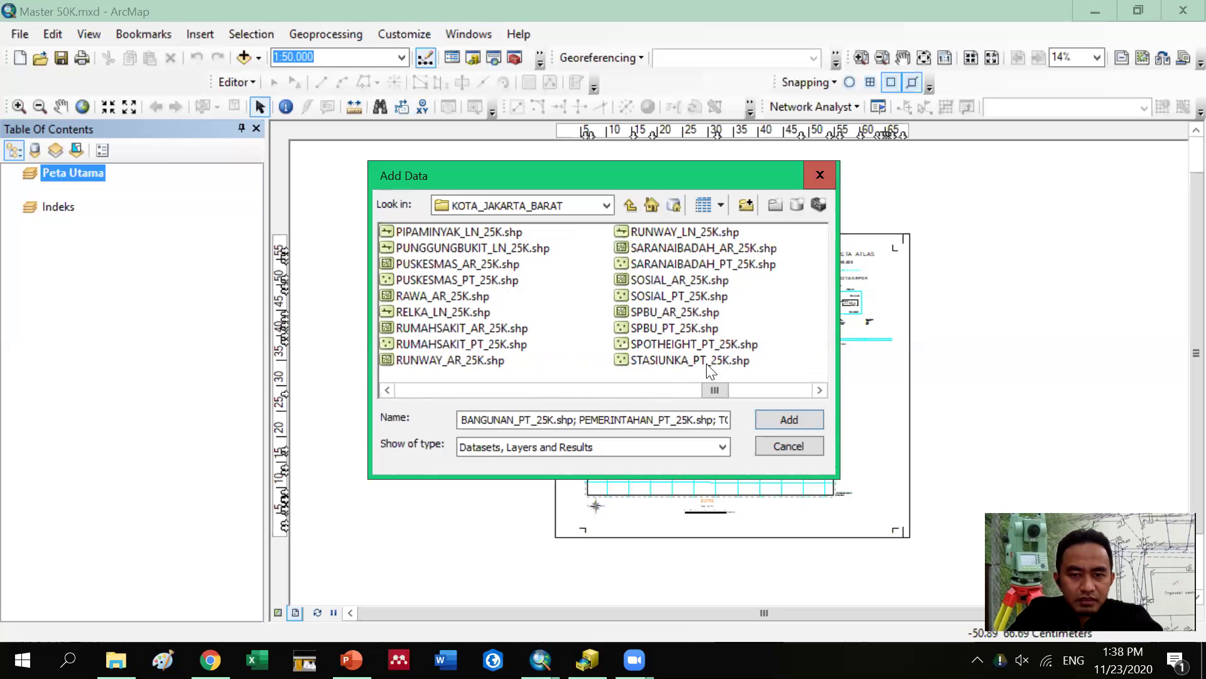
left_click(820, 391)
left_click(820, 390)
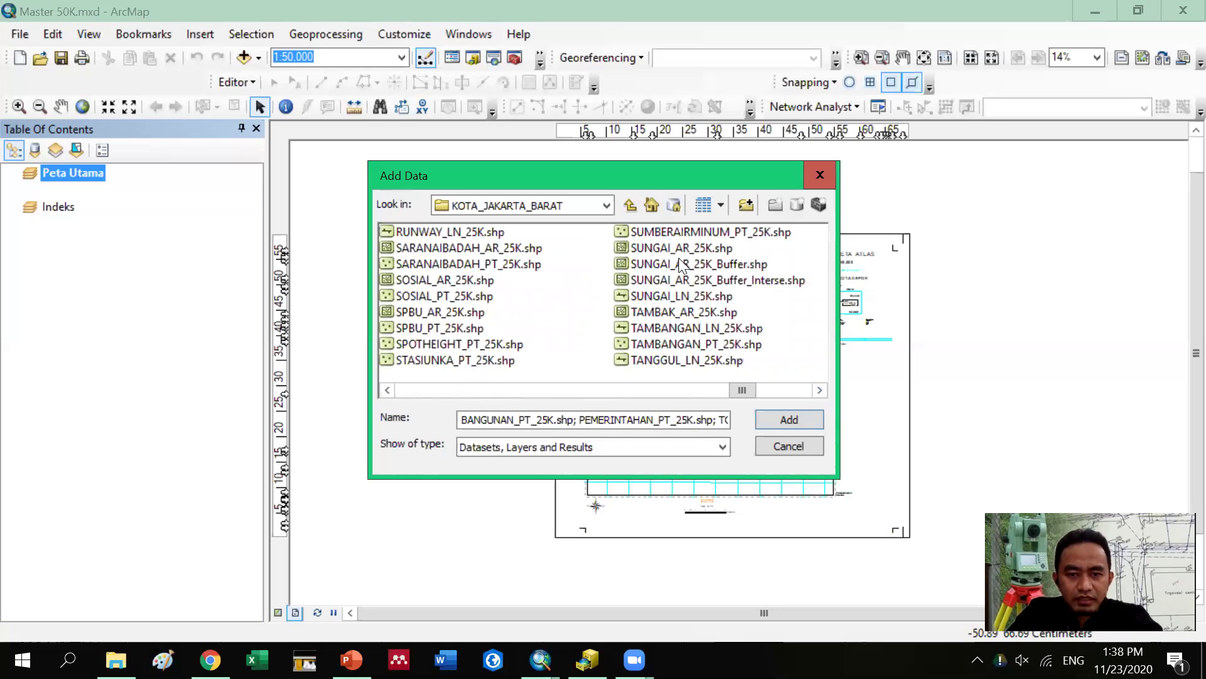
left_click(724, 295, "ctrl")
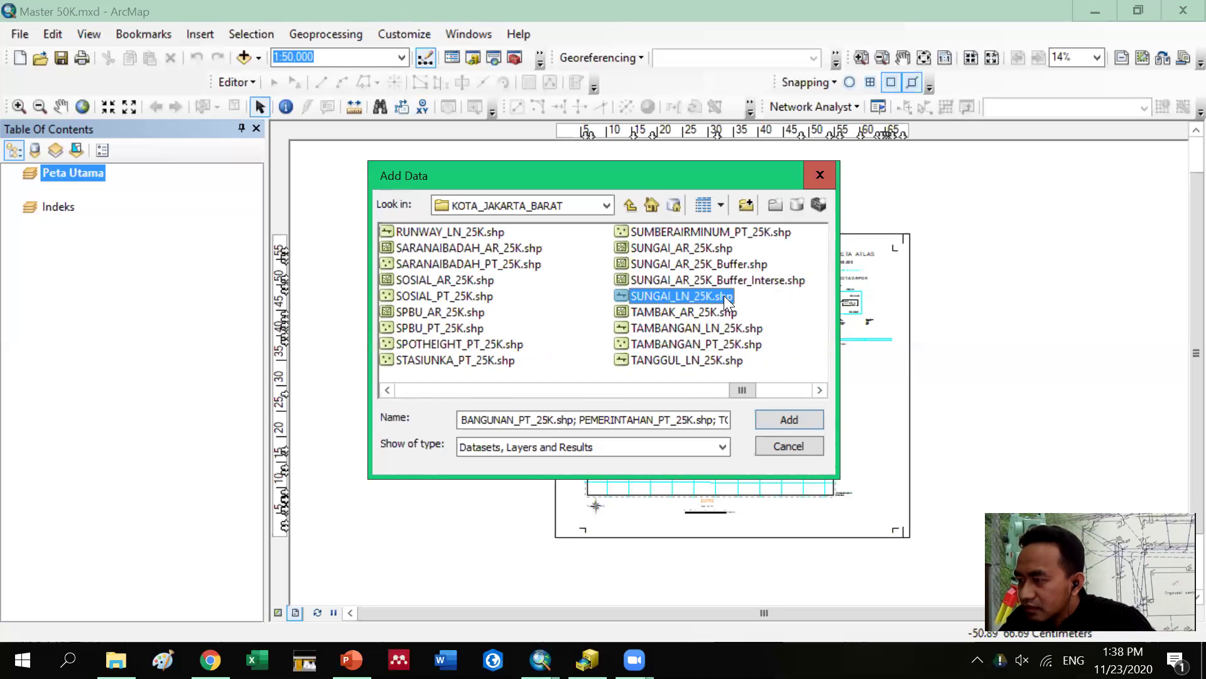
Extend the shapefile selection with the building areas BANGUNAN_AR_25K.shp and the lake areas DANAU_AR_25K.shp
left_click(387, 390)
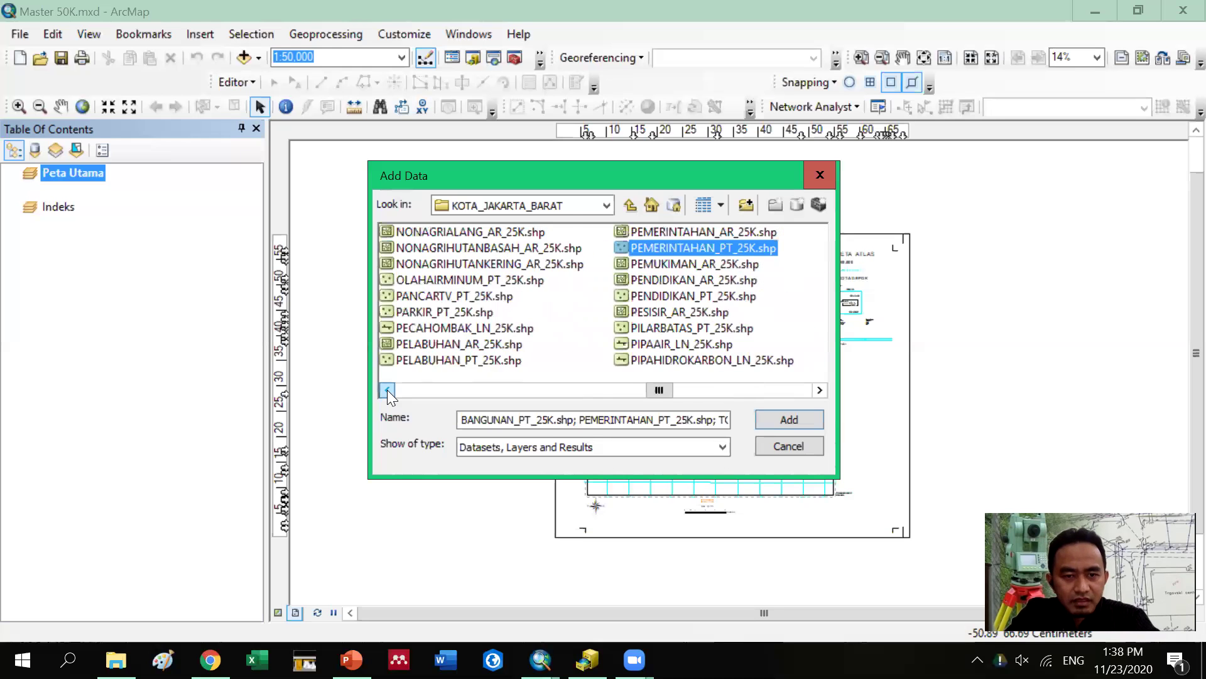
left_click_drag(387, 390, 387, 390)
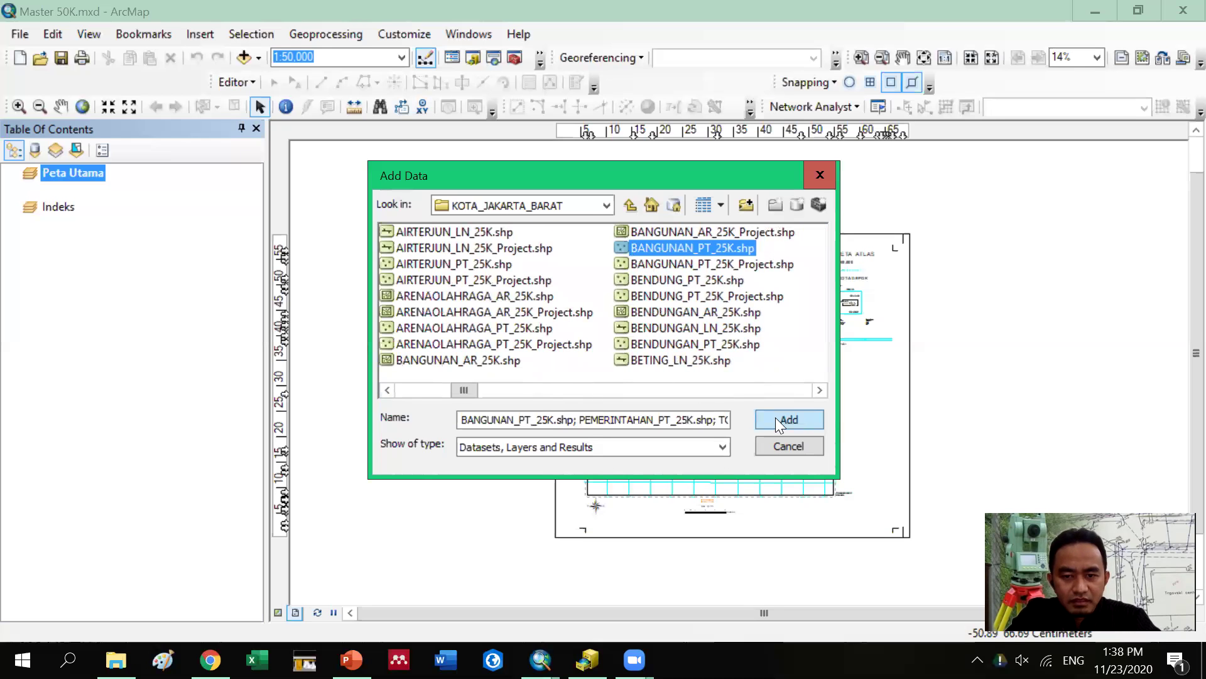
left_click(820, 390)
left_click(819, 391)
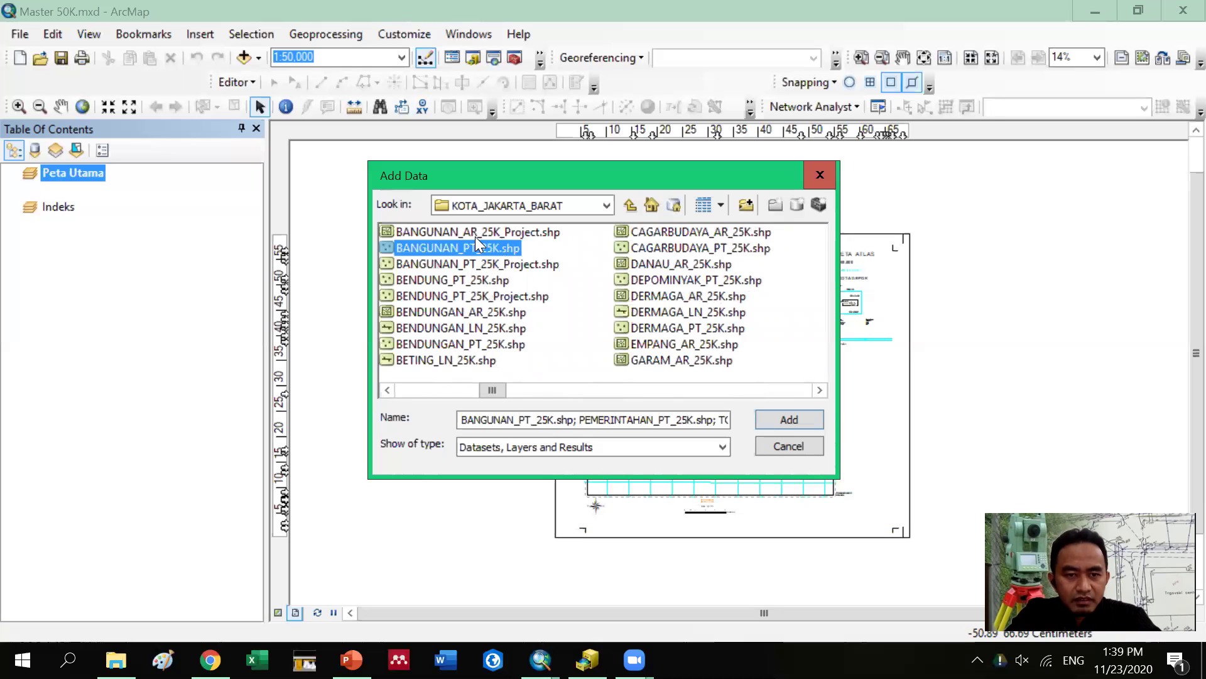
left_click(391, 390)
left_click(438, 361, "ctrl")
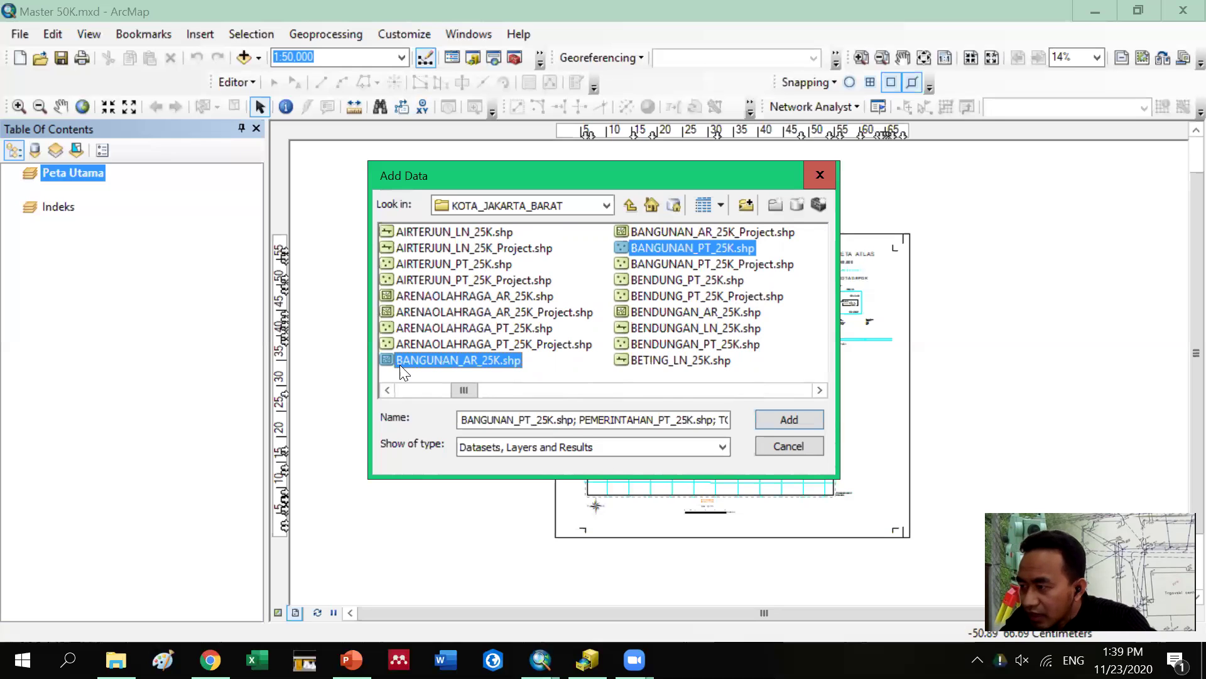
left_click(820, 390)
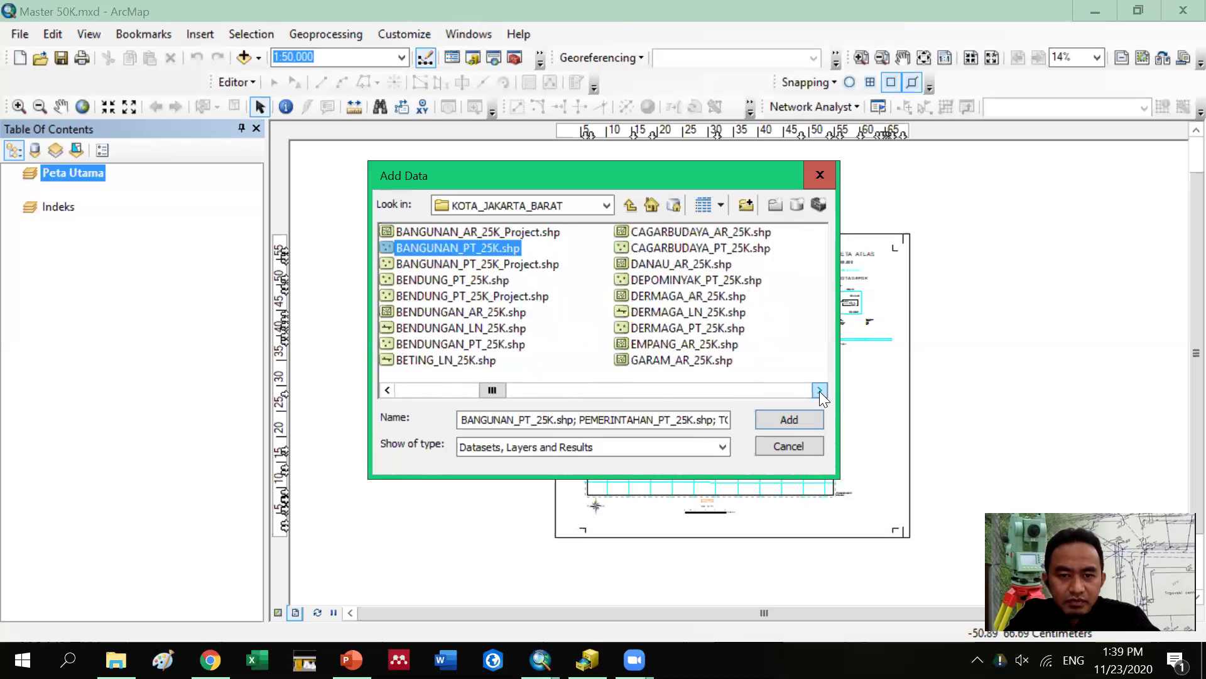
left_click(717, 264, "ctrl")
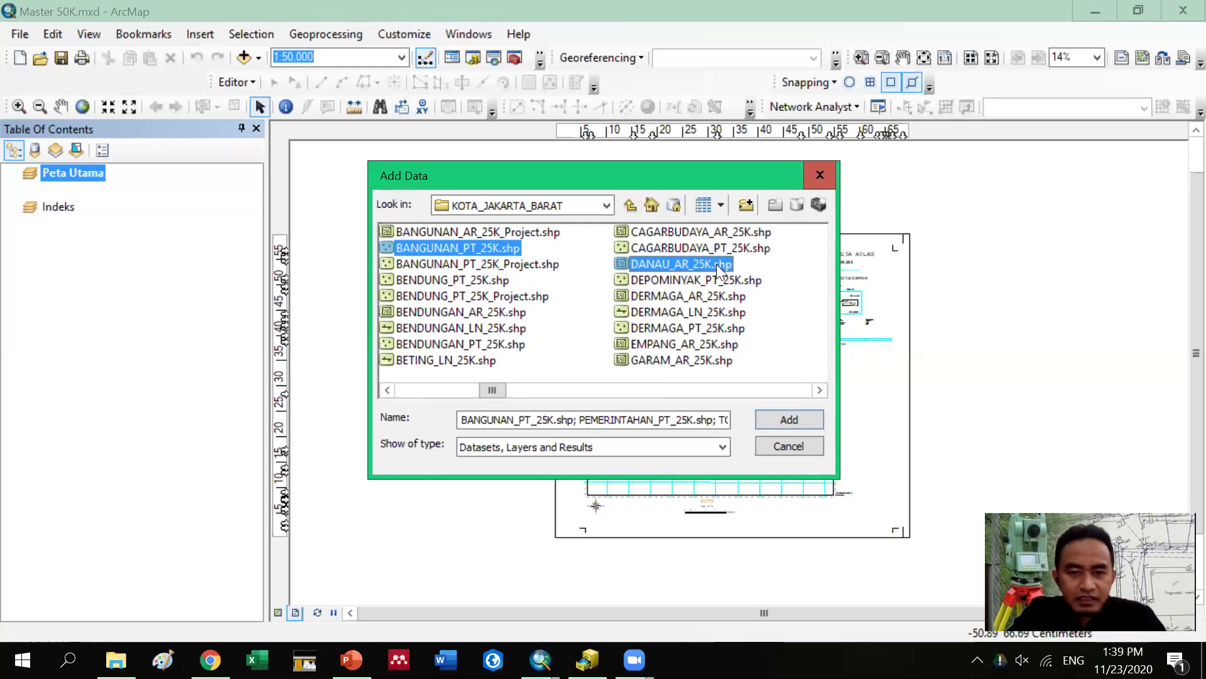
Include the river areas SUNGAI_AR_25K.shp in the selection and add all selected shapefiles to Peta Utama
left_click(820, 390)
left_click(820, 390)
left_click(821, 390)
left_click(820, 390)
left_click(821, 389)
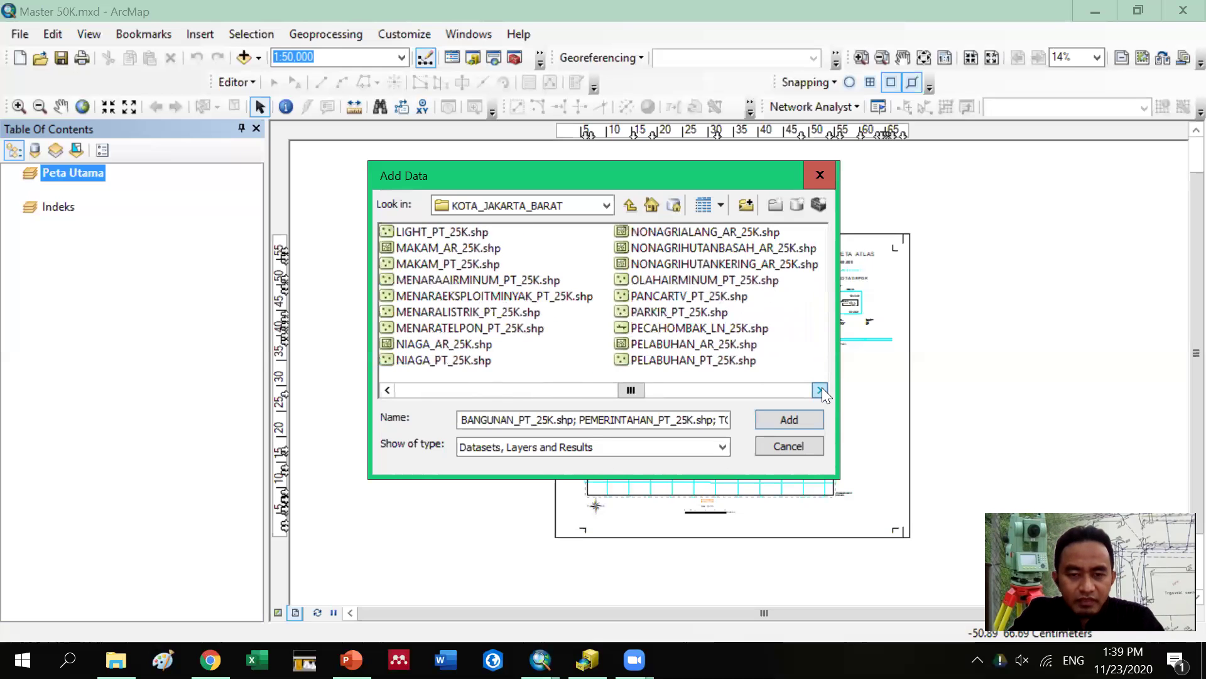
left_click(820, 389)
left_click(820, 389)
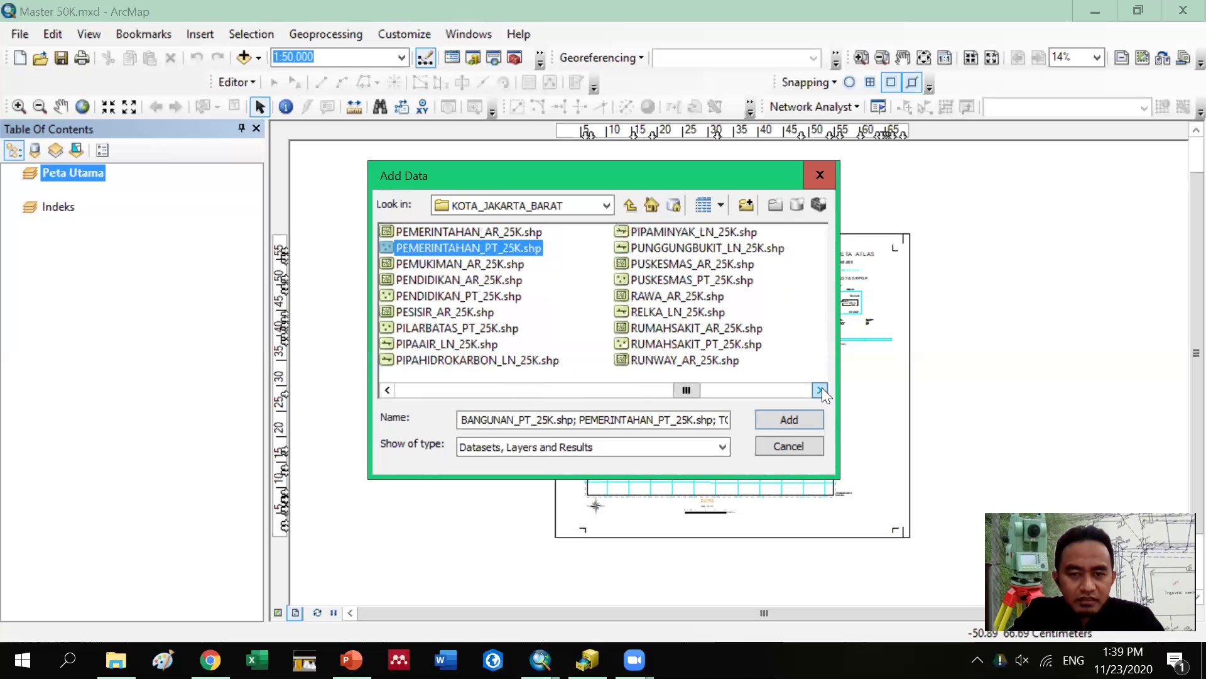
left_click(821, 390)
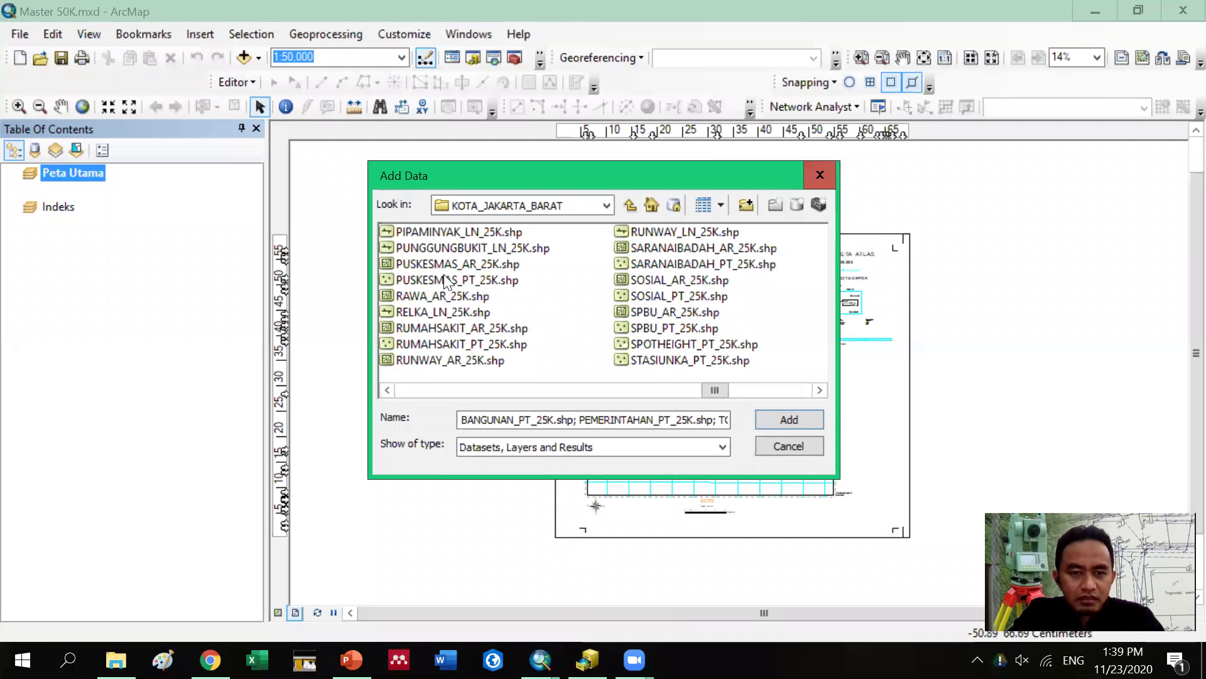
left_click(820, 390)
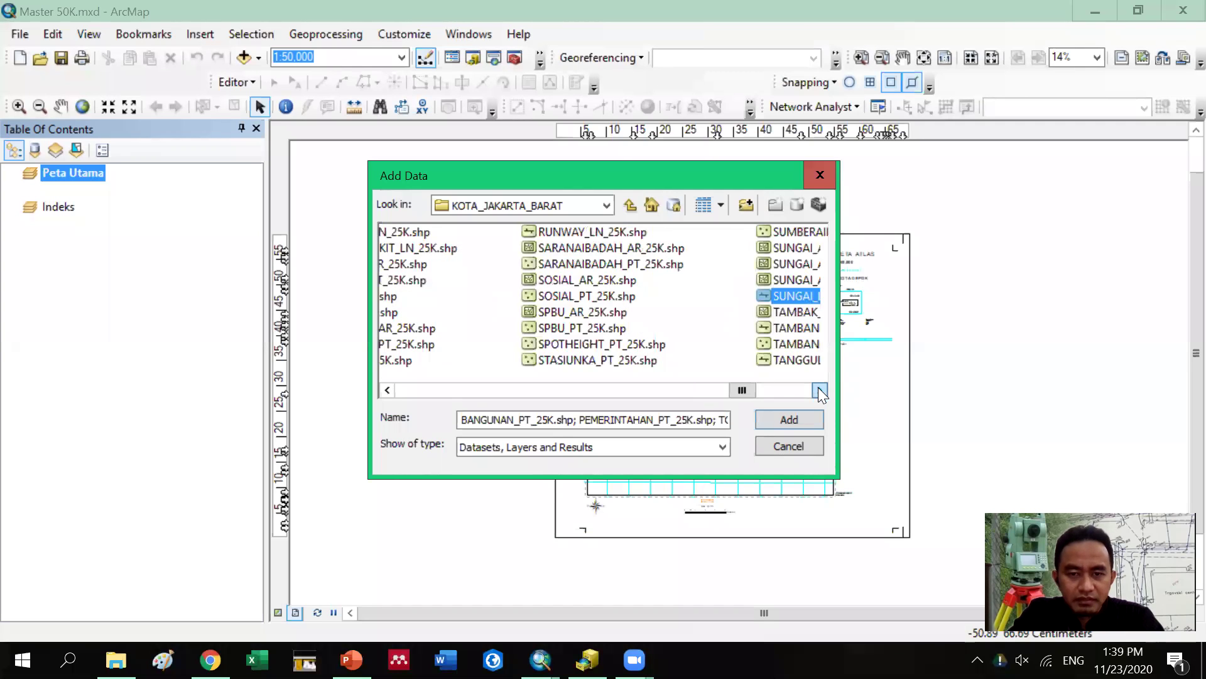
left_click(818, 387)
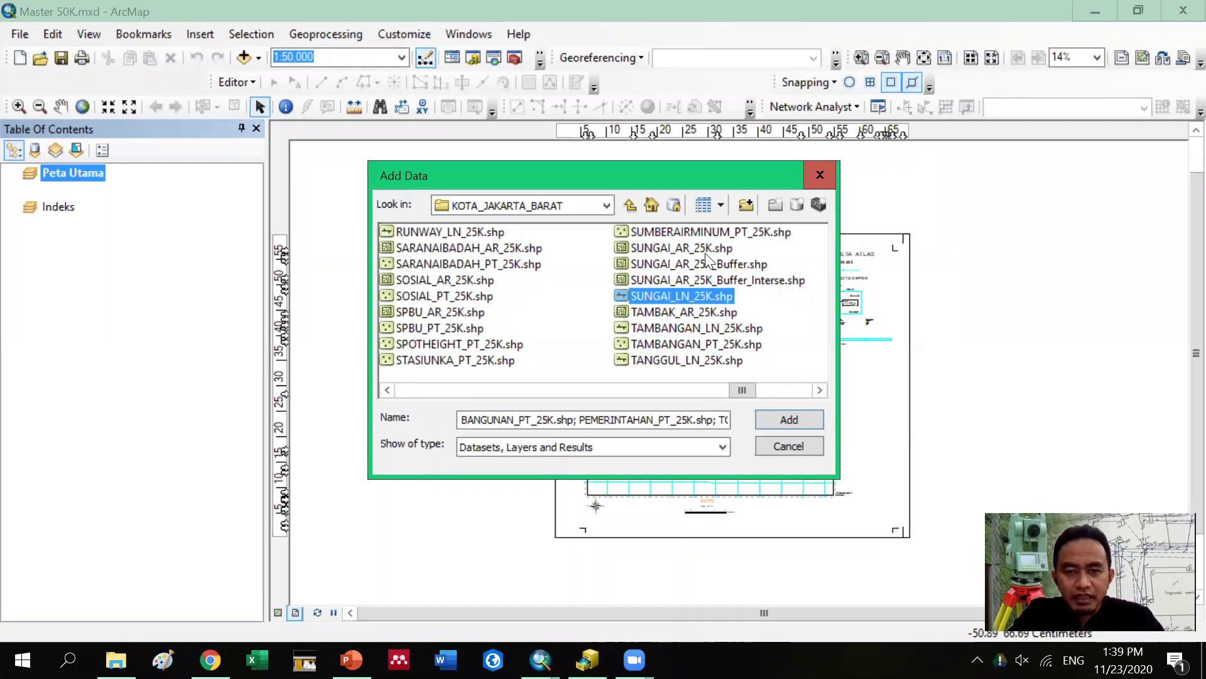
left_click(702, 249, "ctrl")
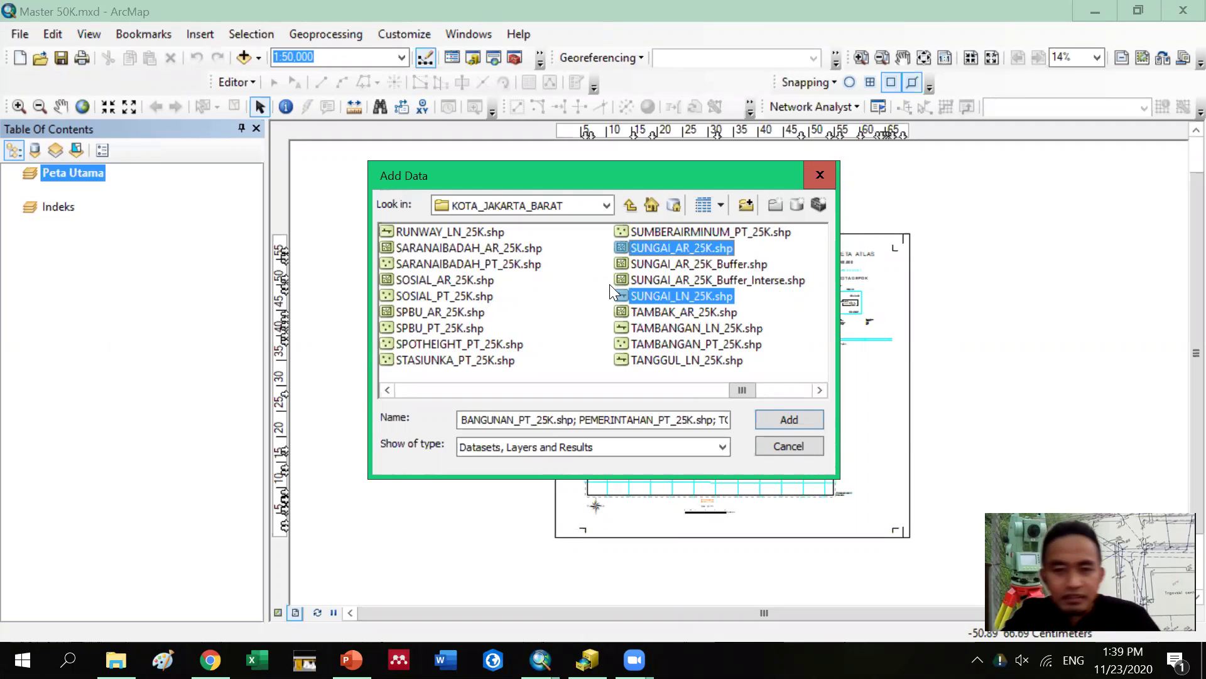
left_click(790, 419)
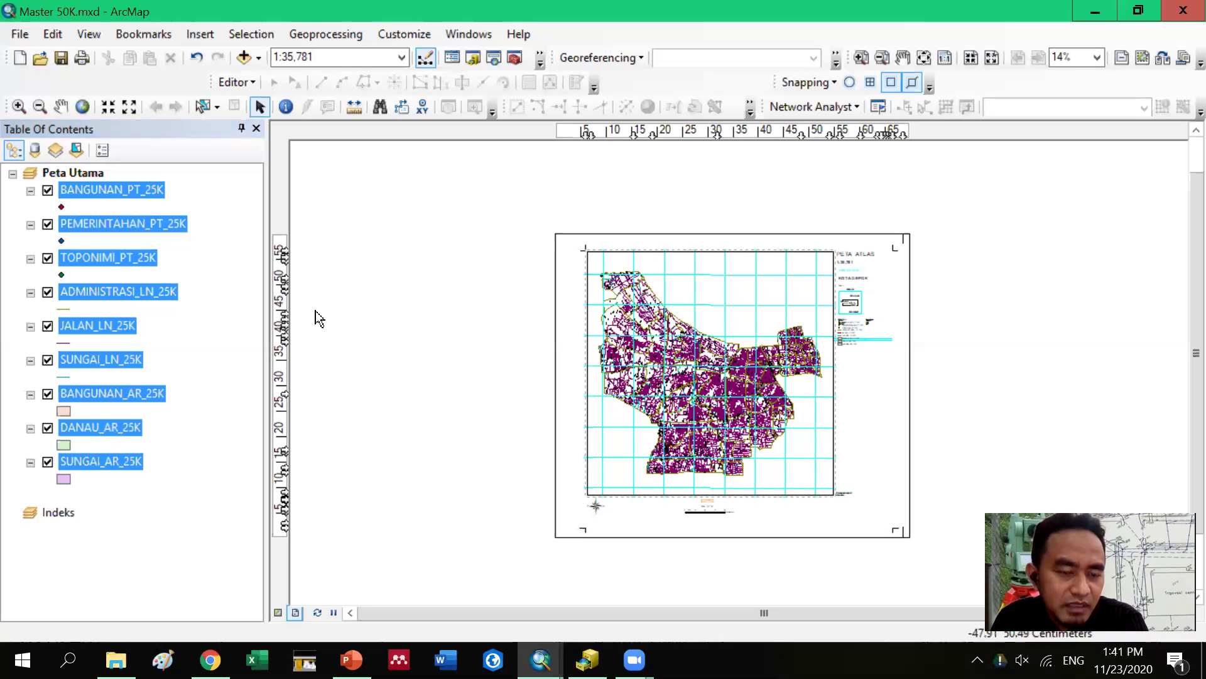
left_click(170, 509)
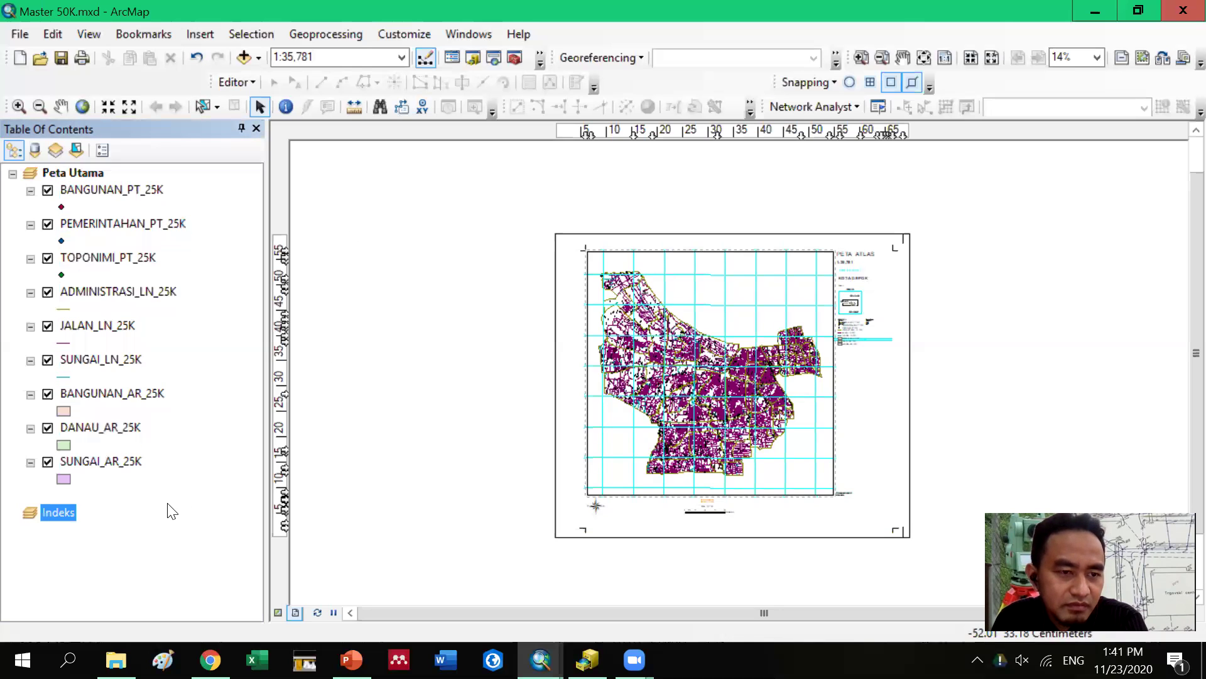
left_click(104, 186)
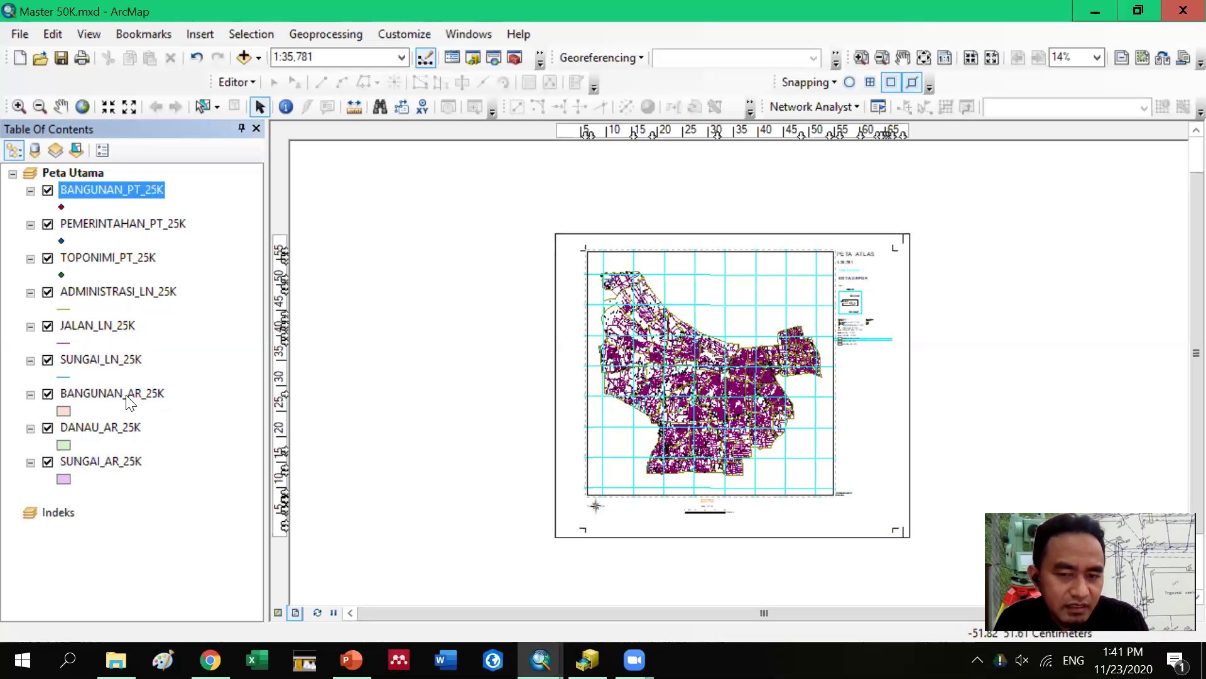
left_click(160, 500)
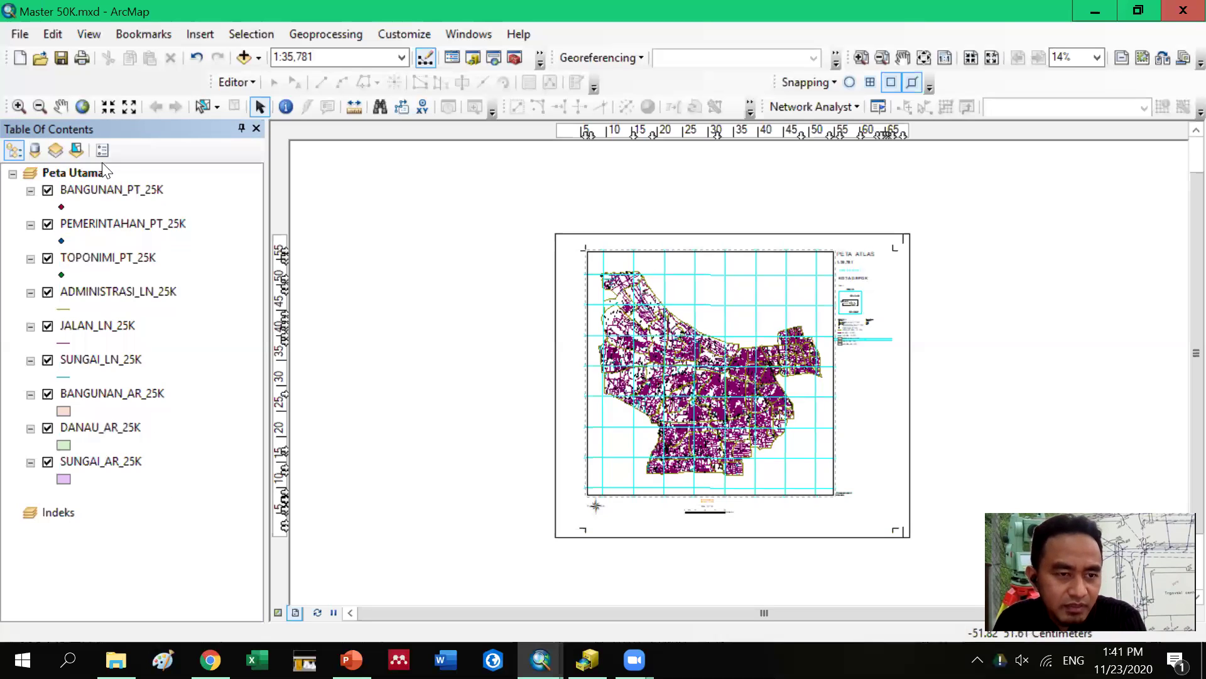
left_click(129, 190)
left_click(181, 515)
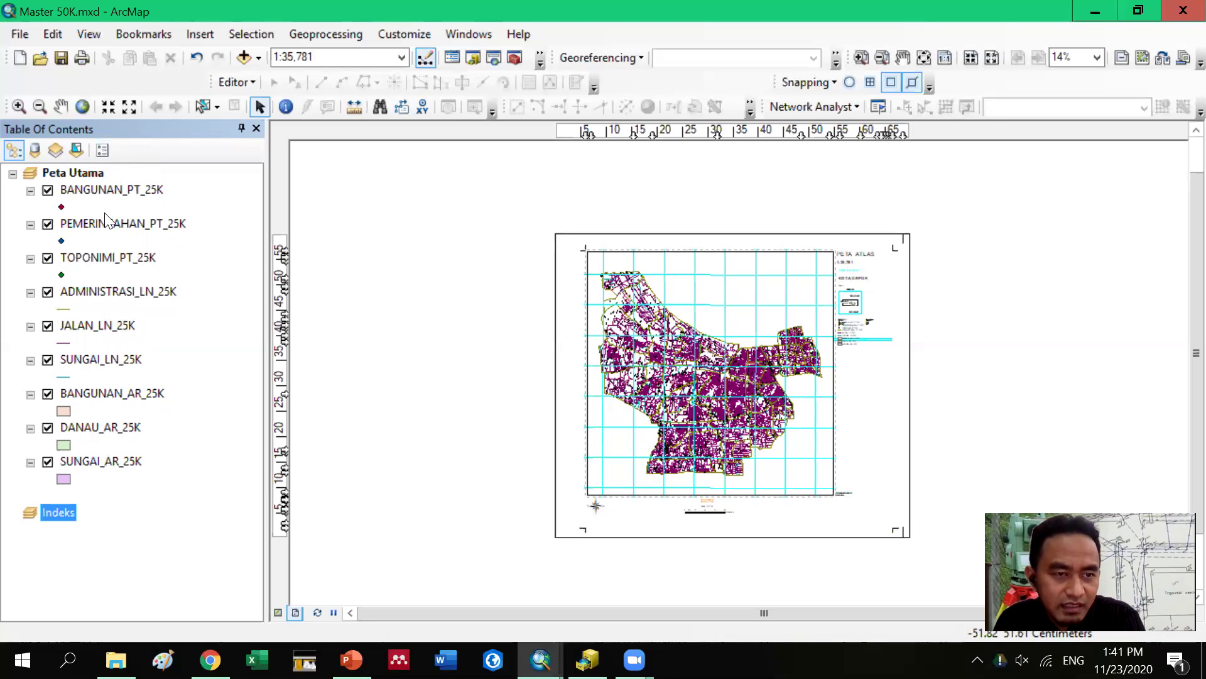
Open the properties of the BANGUNAN_PT_25K layer and set its symbology to unique value categories
left_click(122, 190)
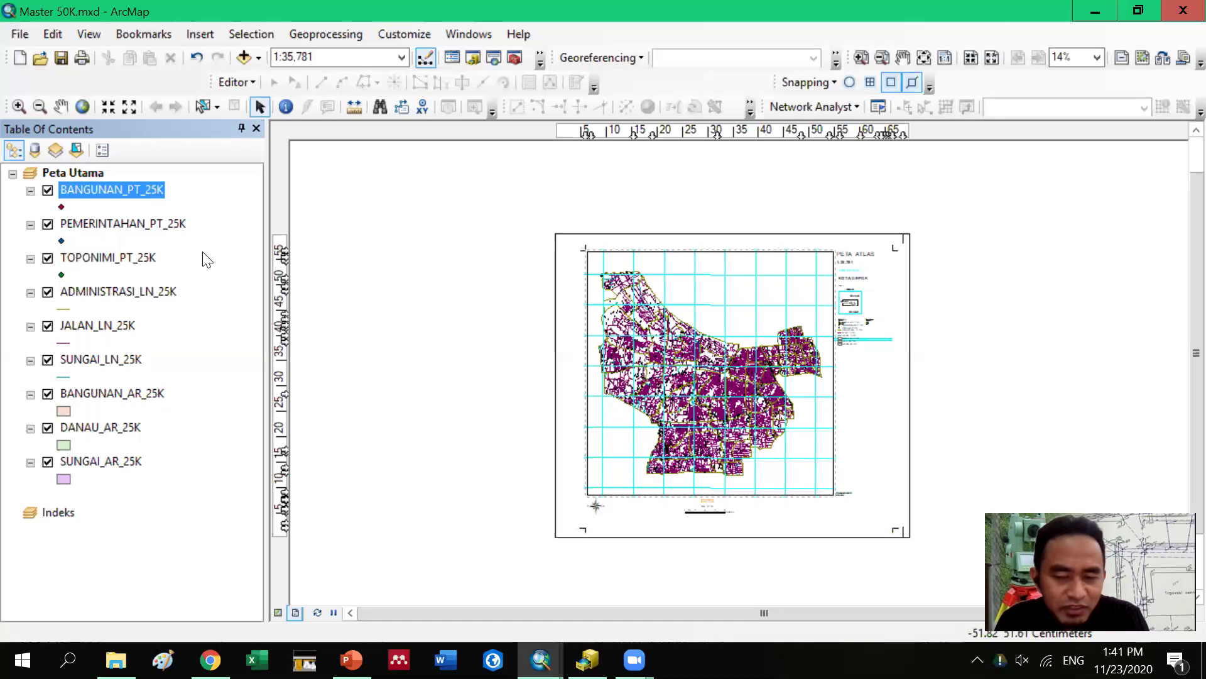
right_click(120, 188)
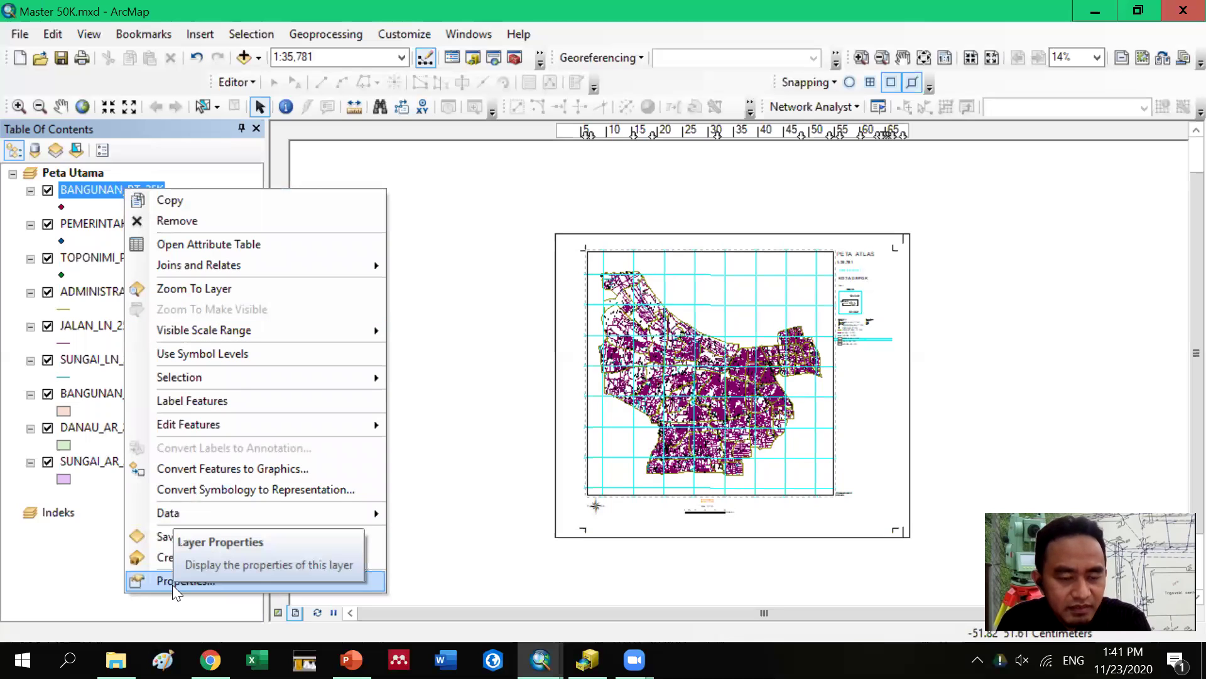
left_click(176, 582)
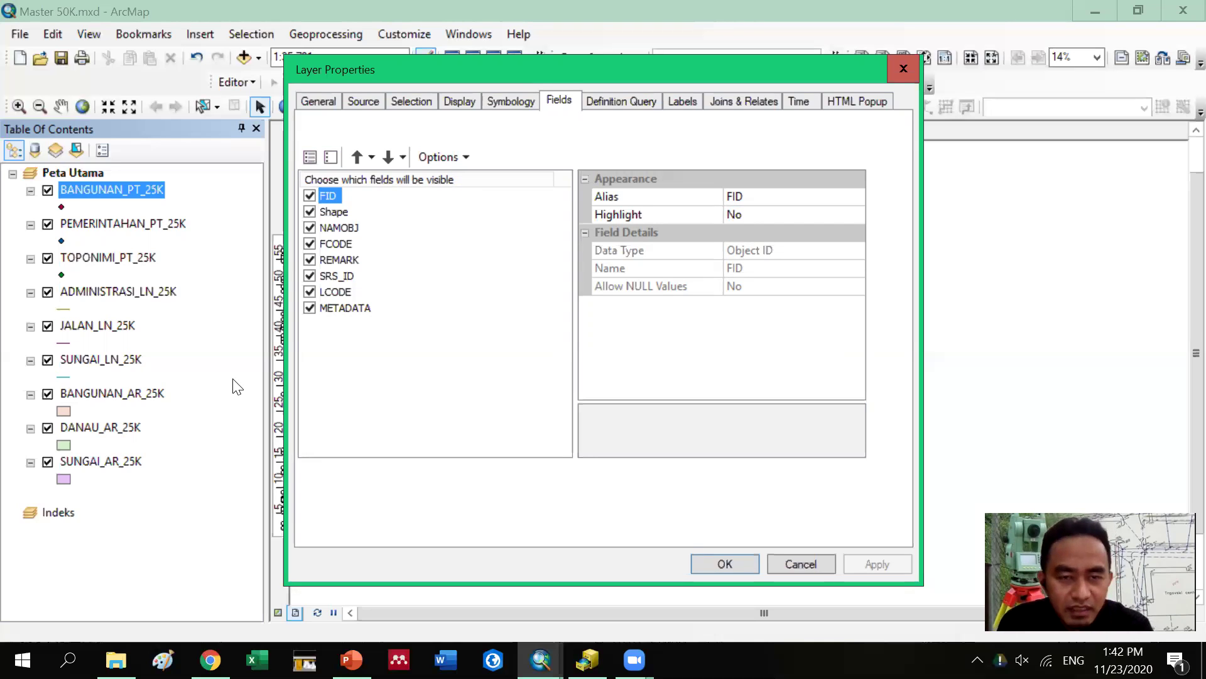
left_click(505, 108)
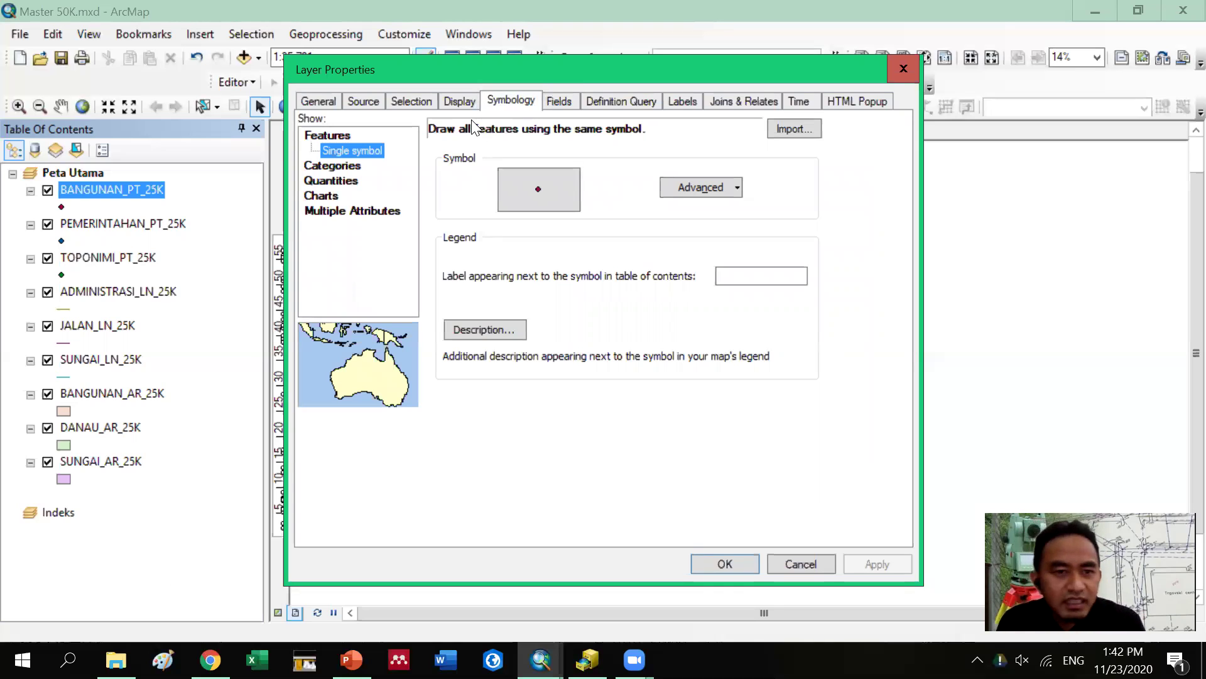
left_click(336, 166)
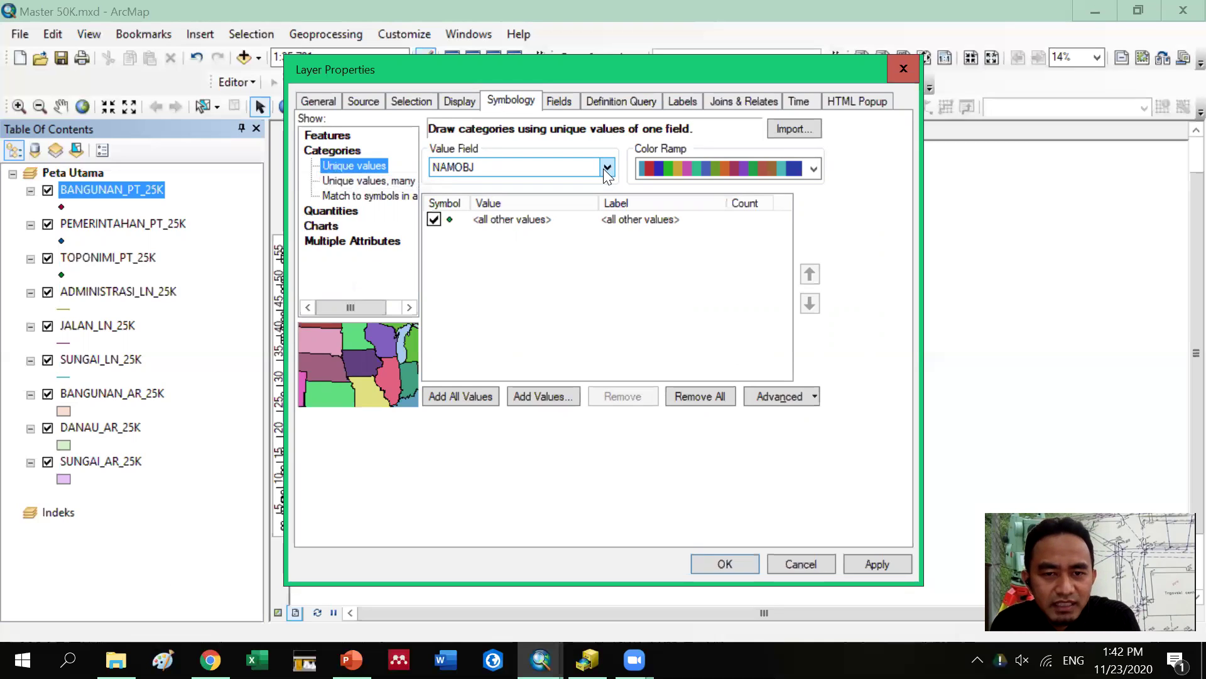
Try categorizing the BANGUNAN_PT_25K symbology with all values of the NAMOBJ field
left_click(606, 168)
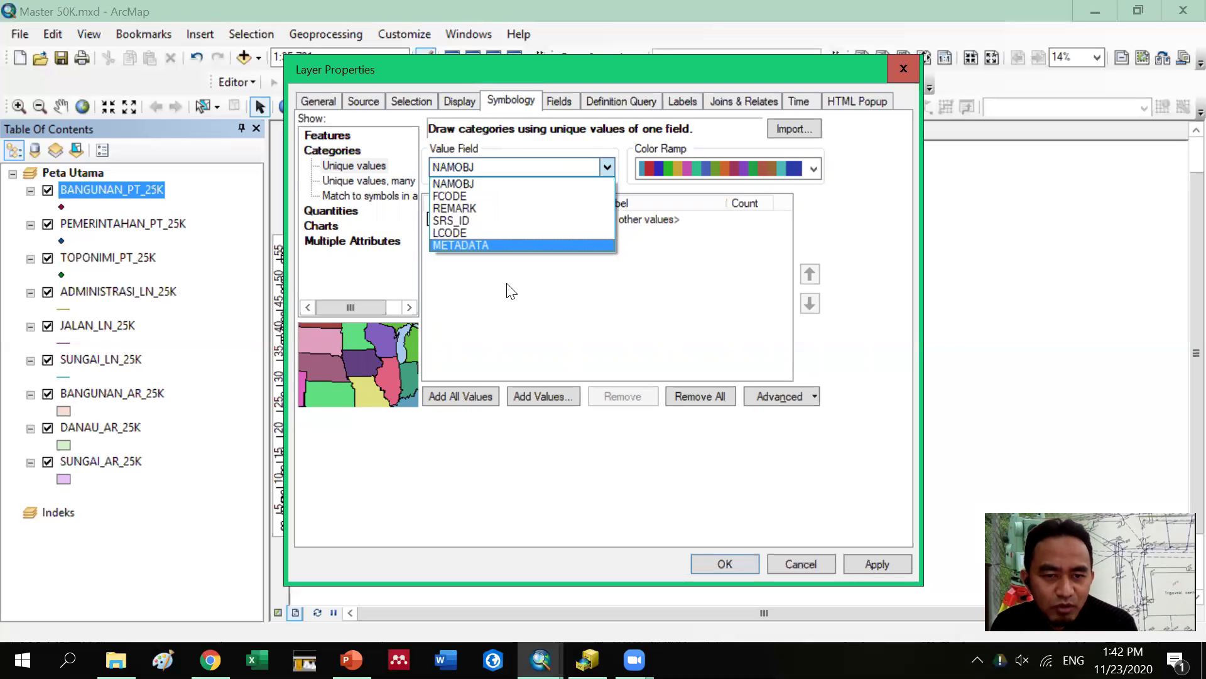
left_click(905, 80)
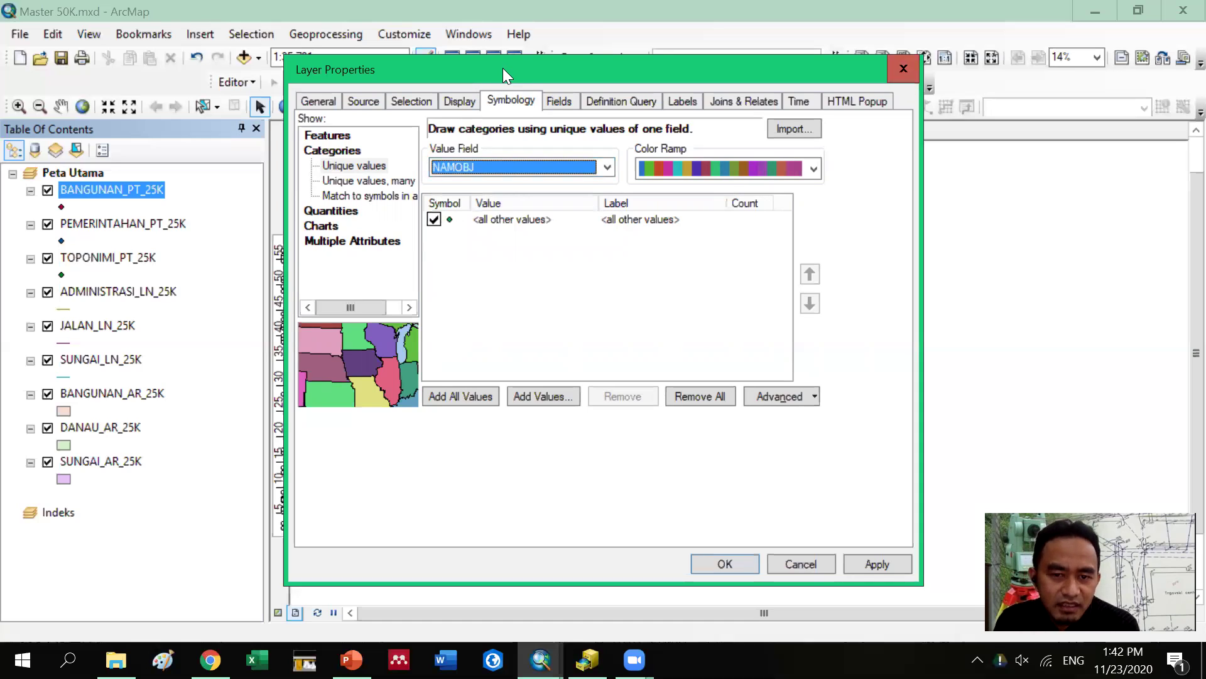
left_click_drag(503, 68, 564, 55)
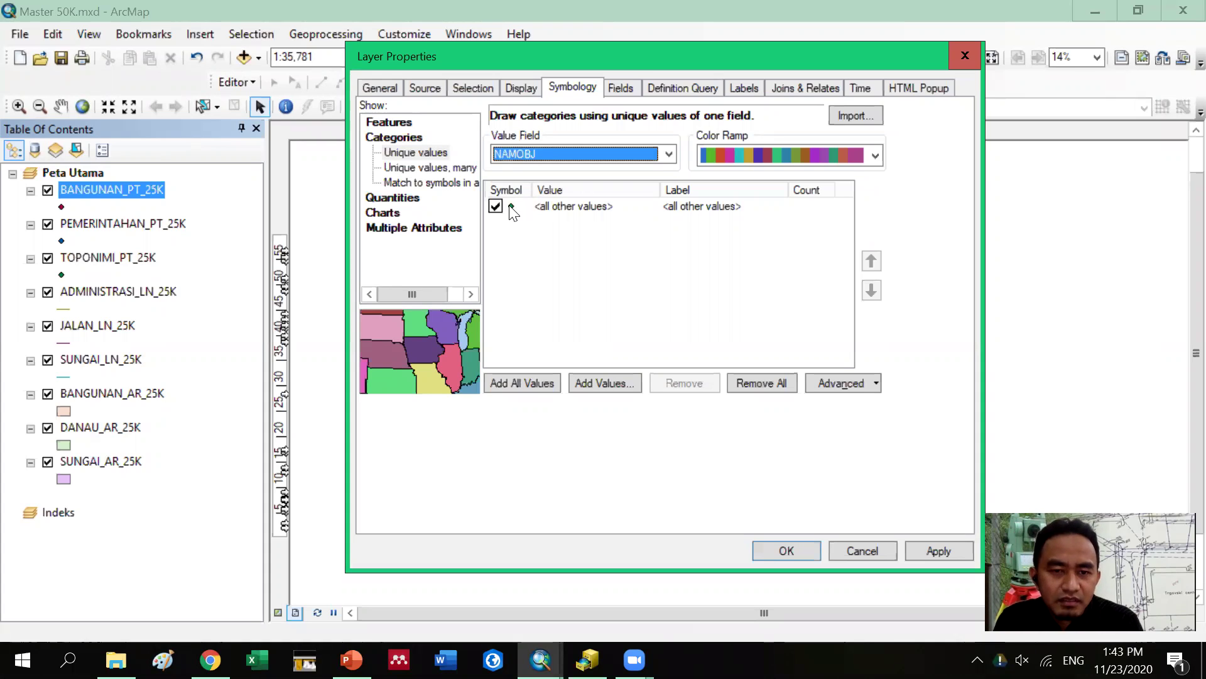
left_click(525, 382)
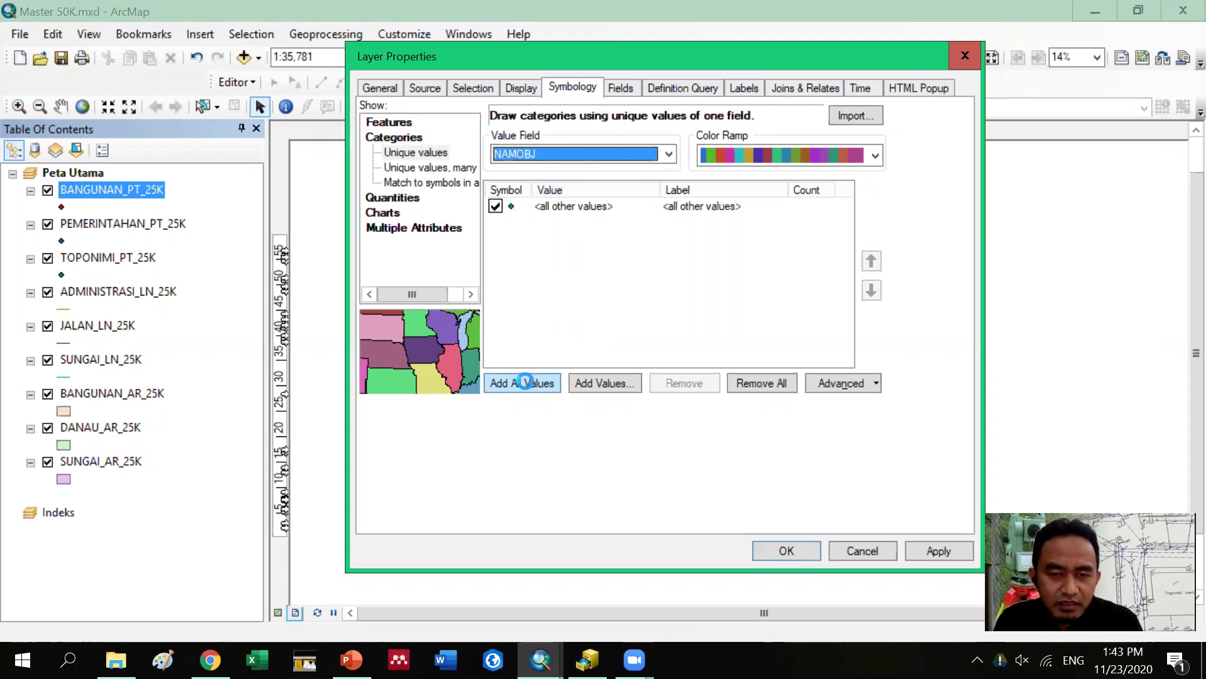
Set the symbology value field of BANGUNAN_PT_25K to REMARK and add all of its values
left_click(664, 152)
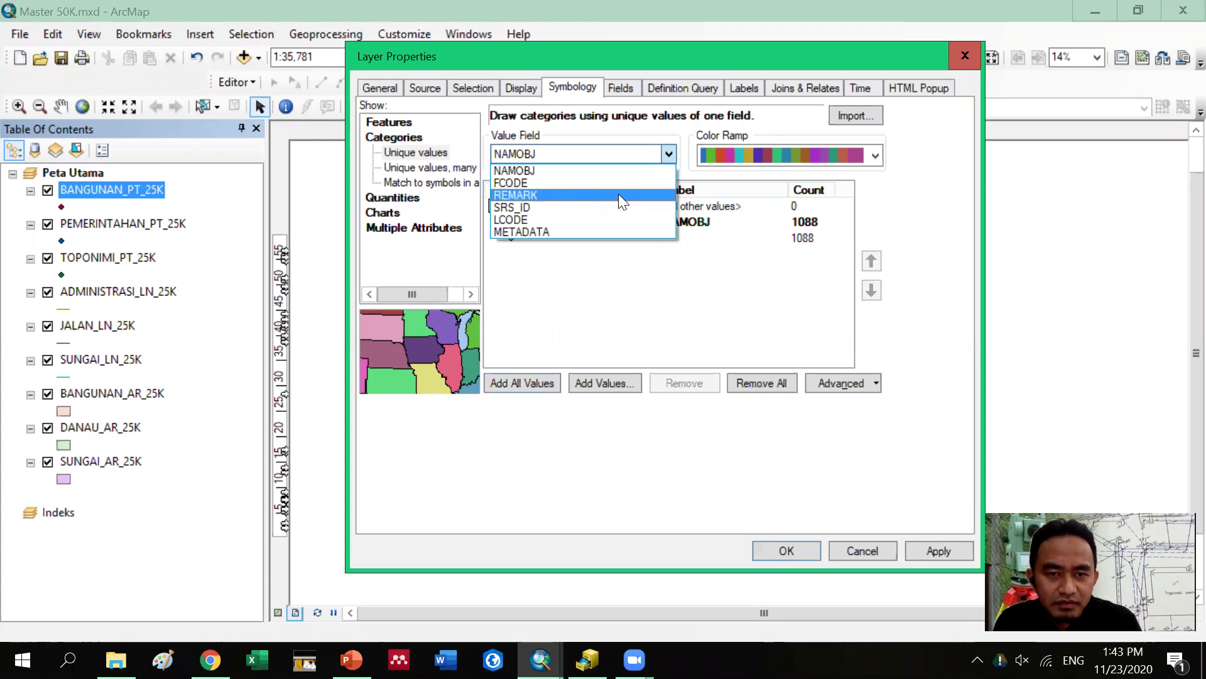
left_click(618, 194)
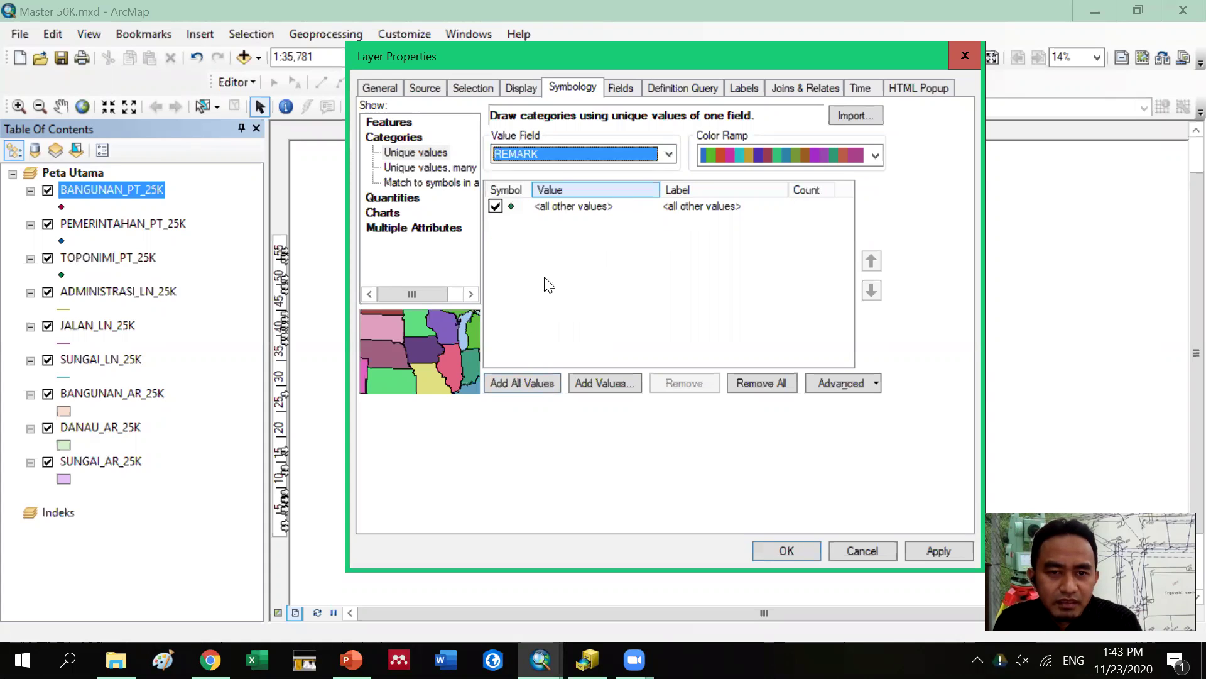
left_click(537, 384)
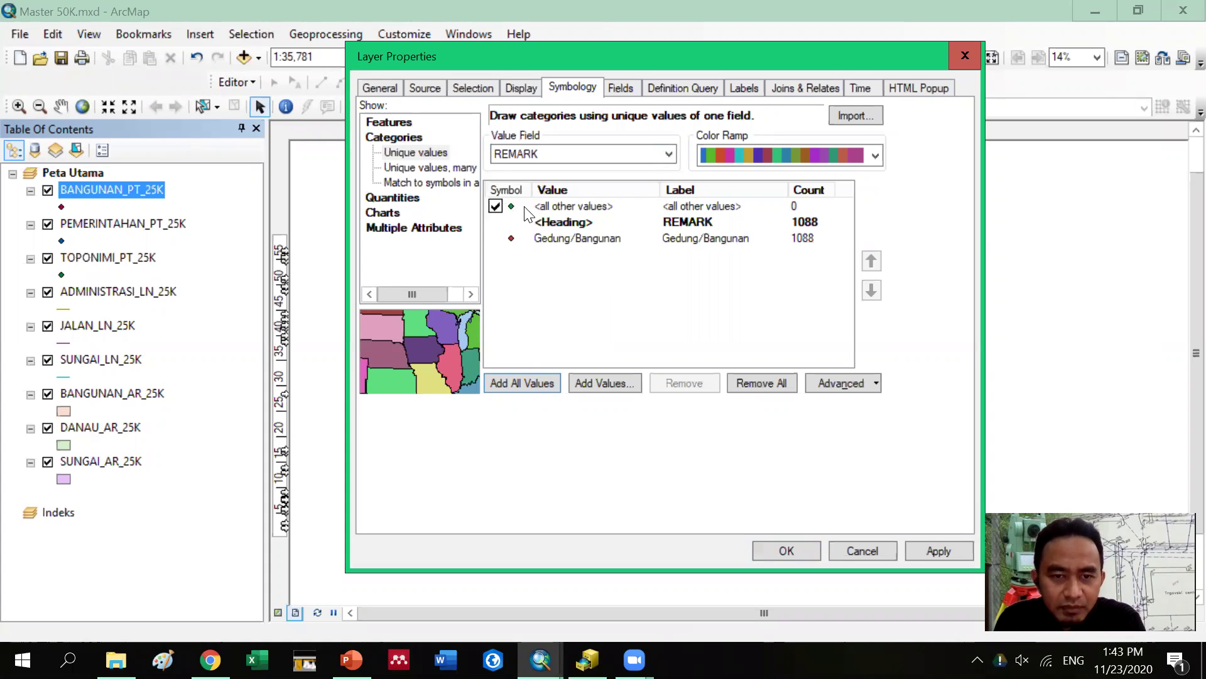
Open the symbol choices for the Gedung/Bangunan value and bring up the list of style references
double_click(511, 239)
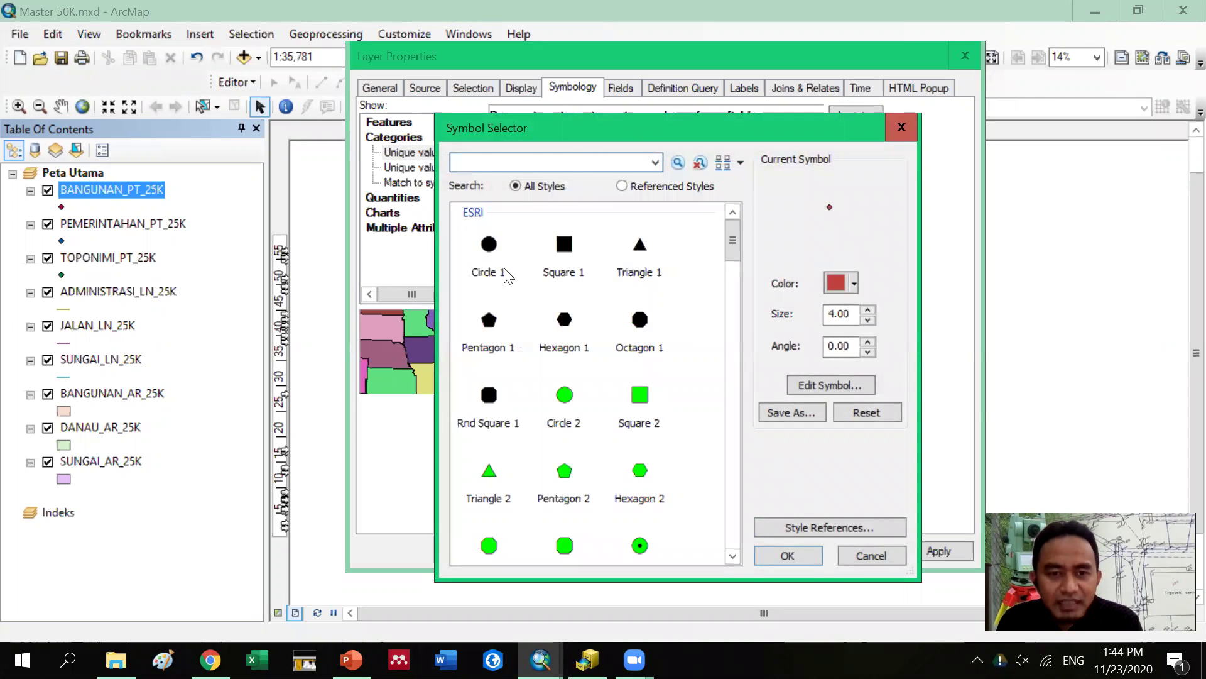
left_click(902, 127)
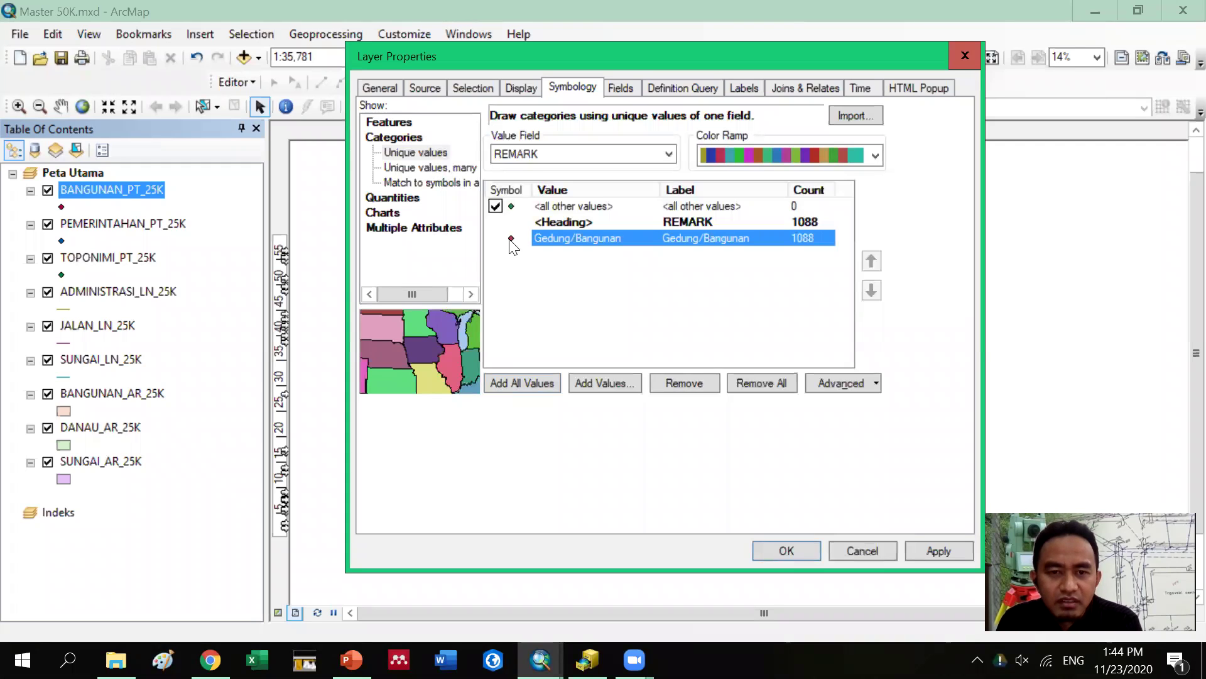
double_click(510, 239)
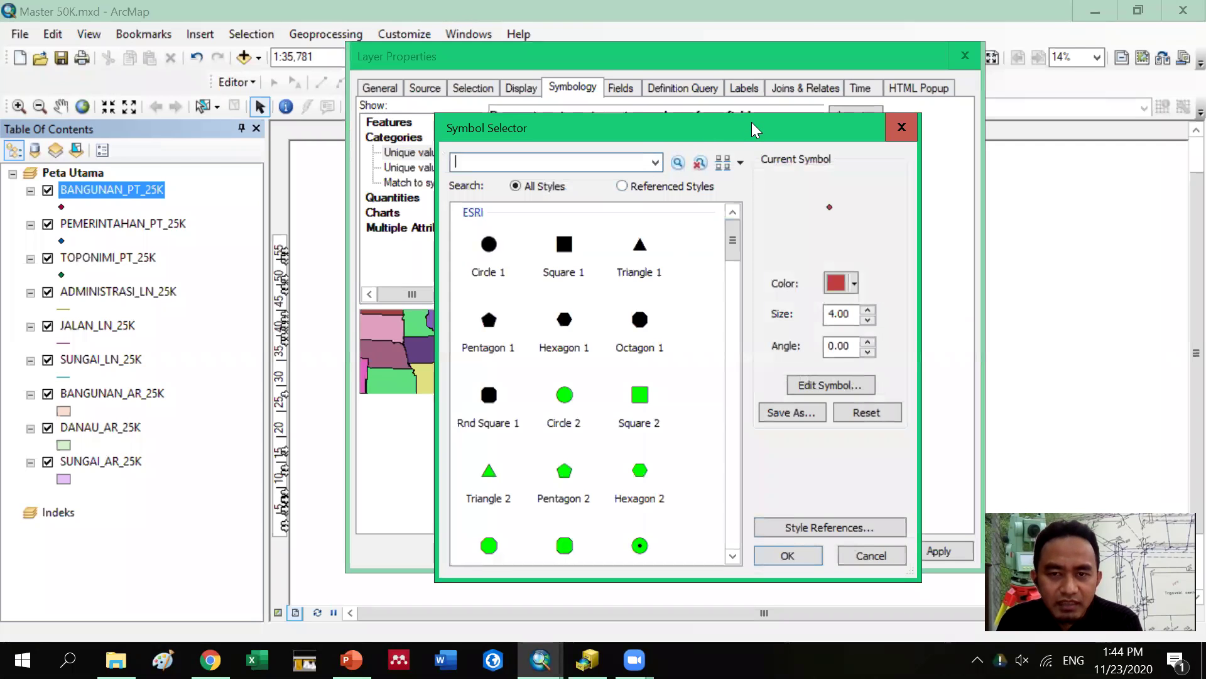
left_click_drag(754, 128, 505, 92)
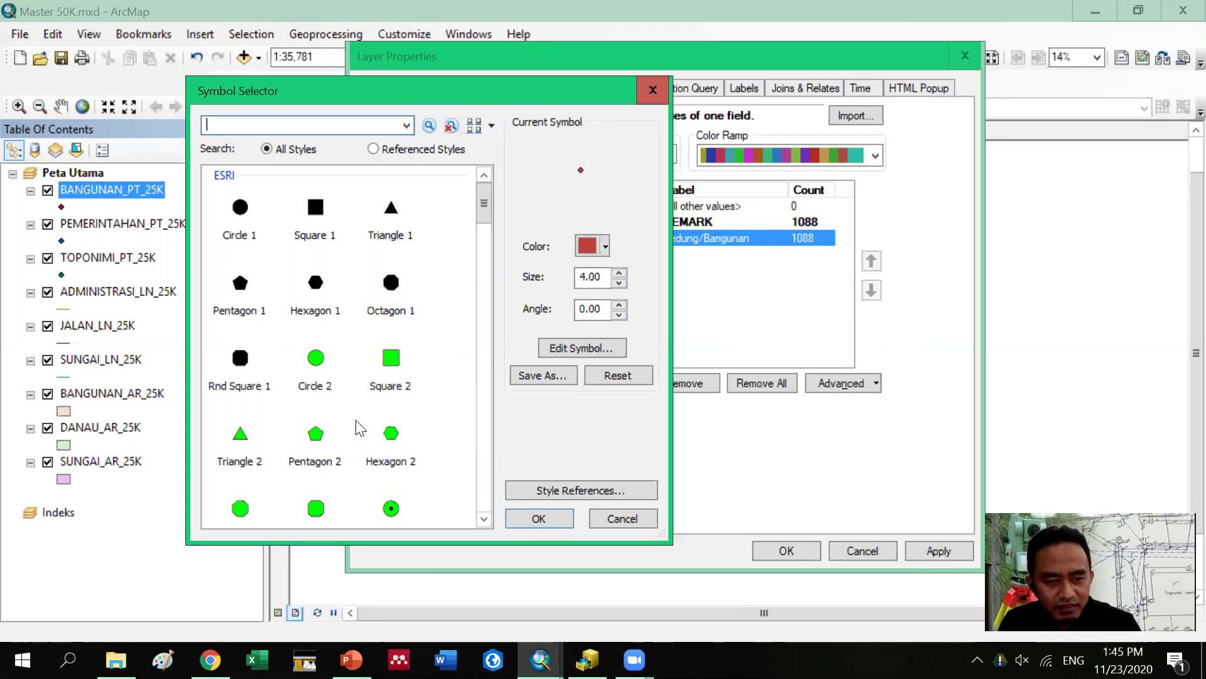
mouse_move(483, 202)
left_mouse_down()
mouse_move(468, 357)
mouse_move(479, 200)
left_mouse_up()
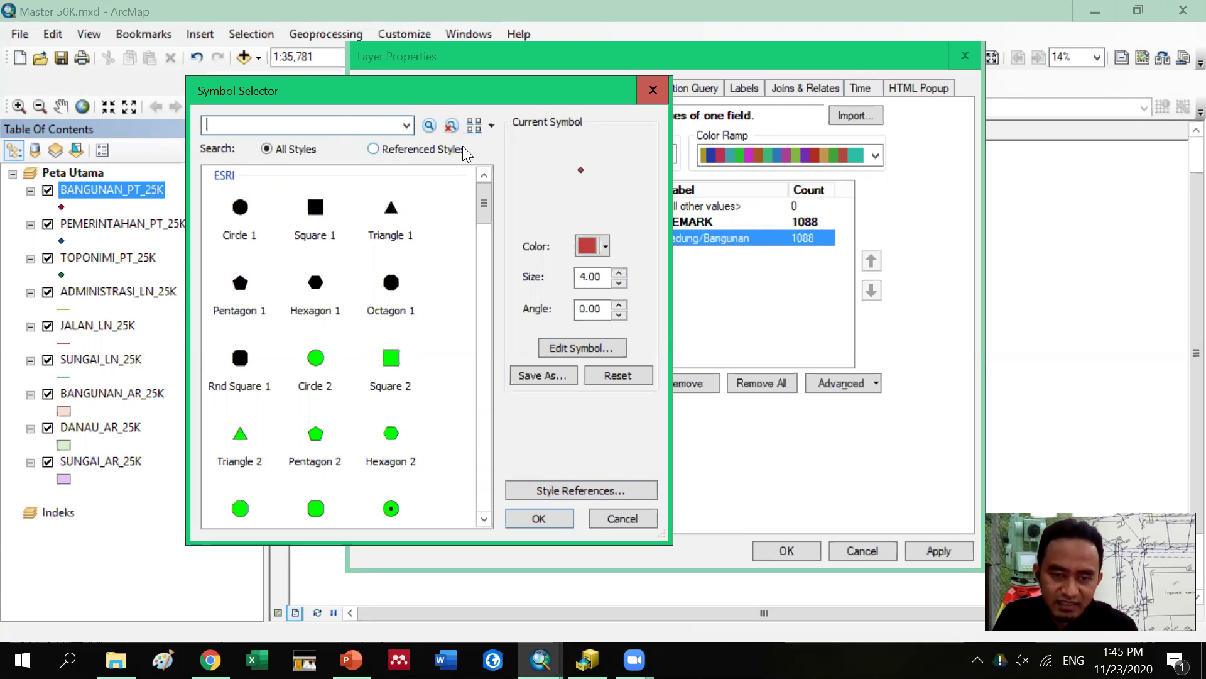
left_click(570, 489)
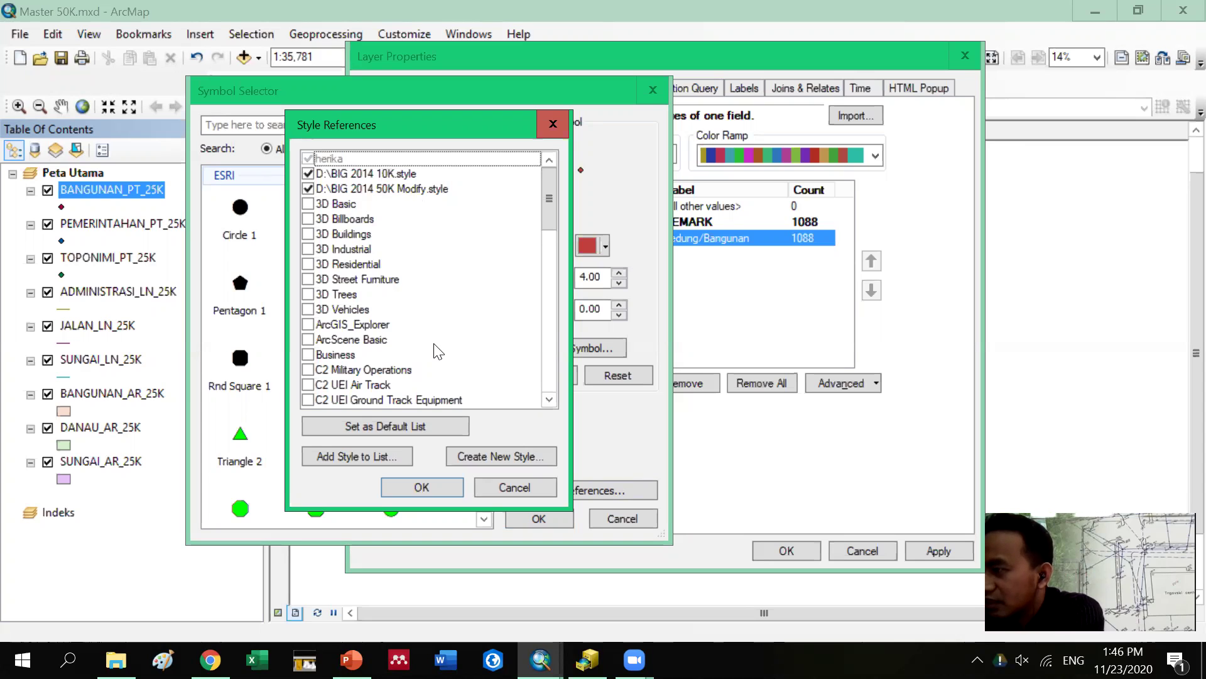
Add BIG 2014 10K Modify.style from the Layout_Lanjutan folder to the style references
left_click(337, 457)
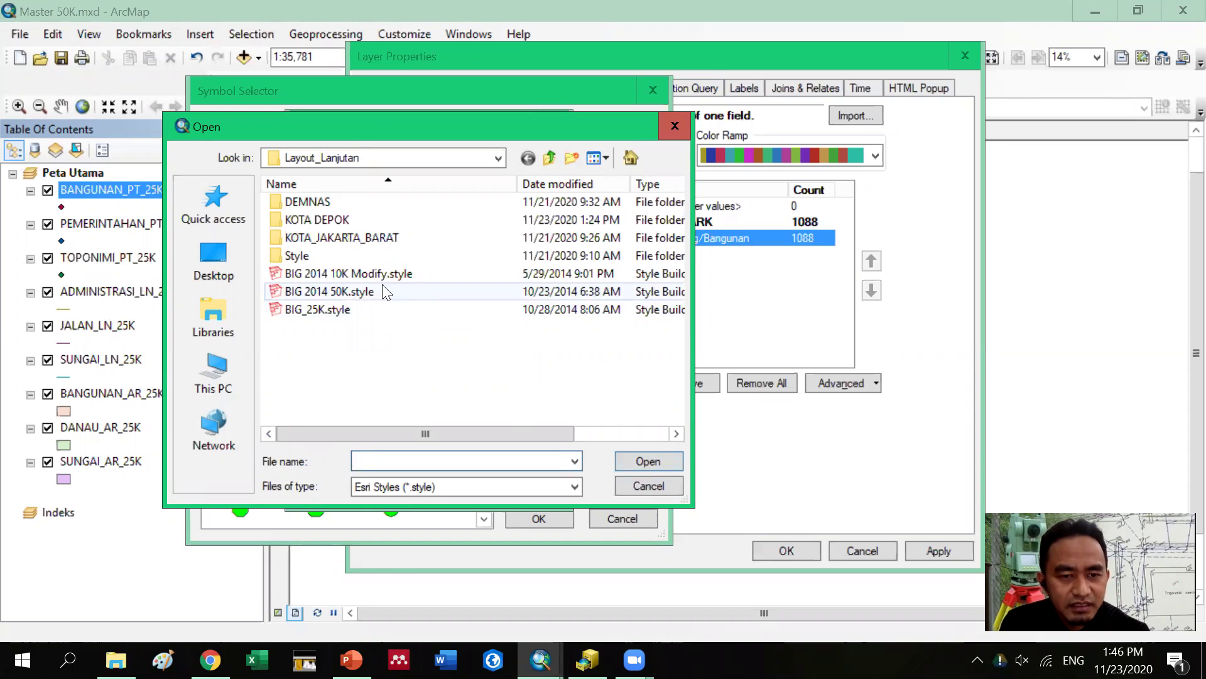
double_click(305, 253)
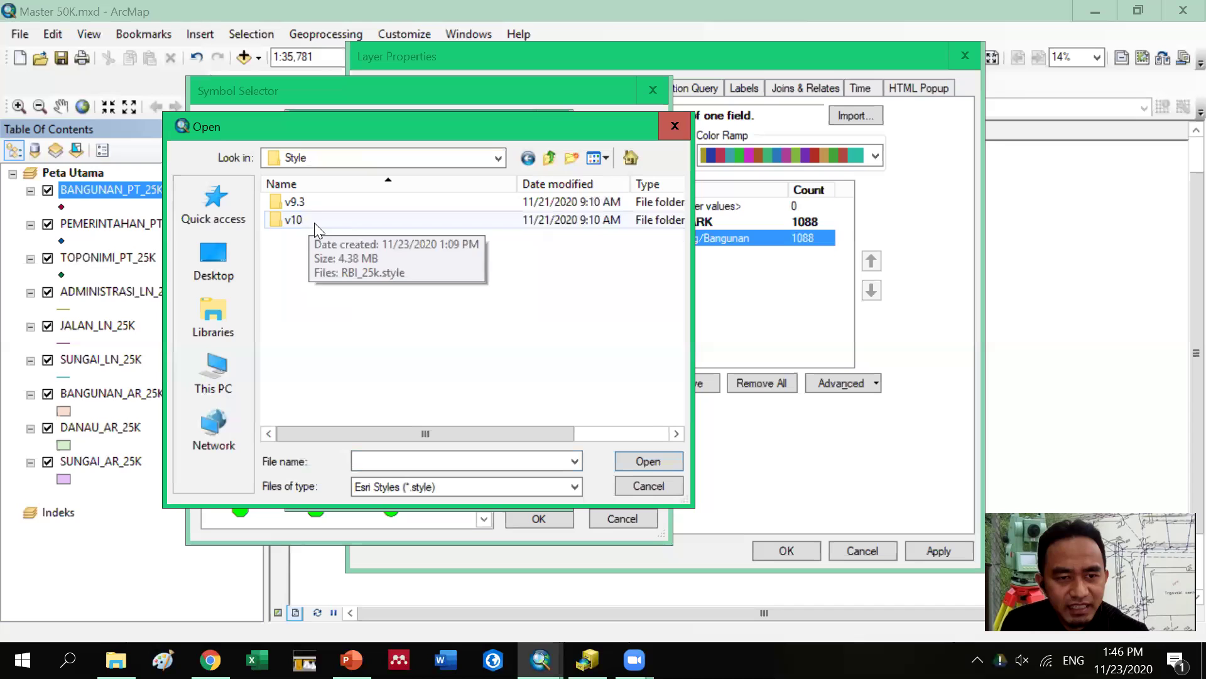
double_click(314, 220)
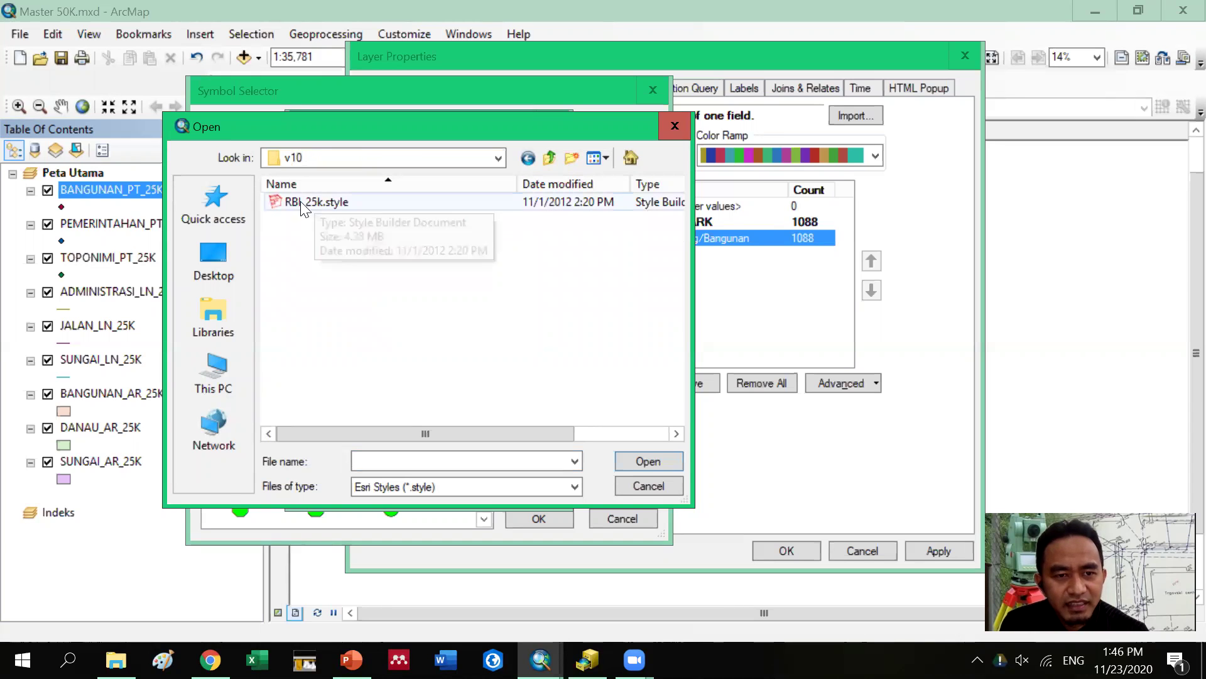
left_click(549, 162)
left_click(549, 160)
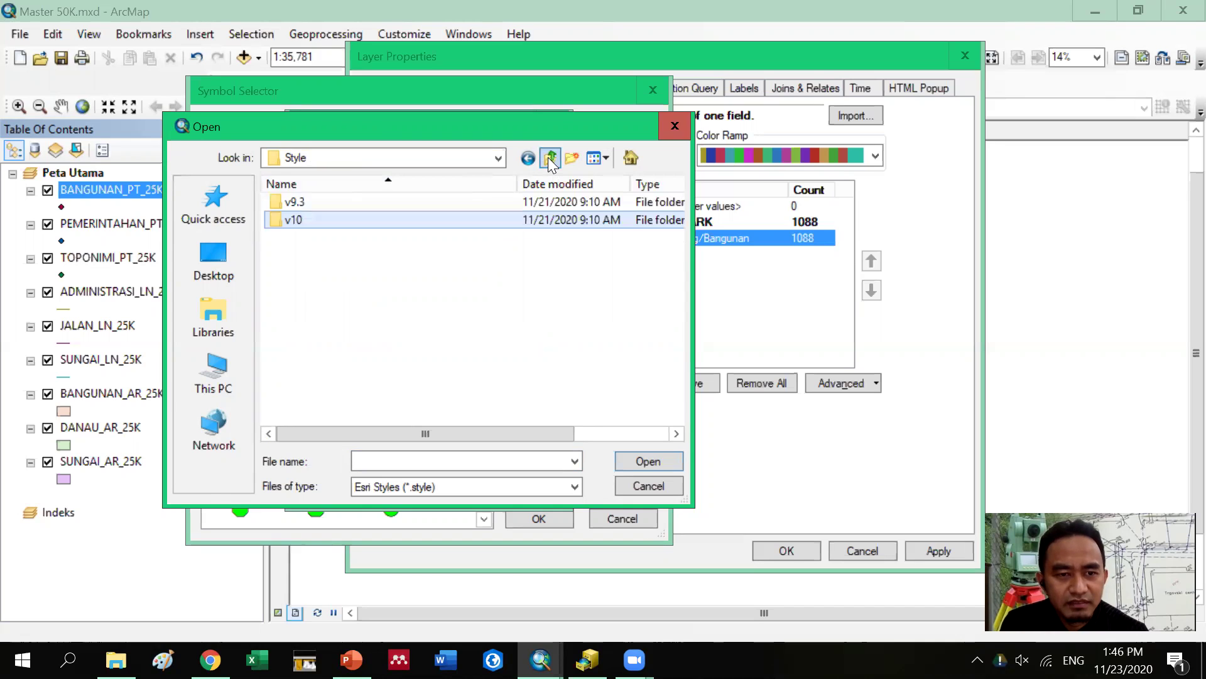
left_click(367, 273)
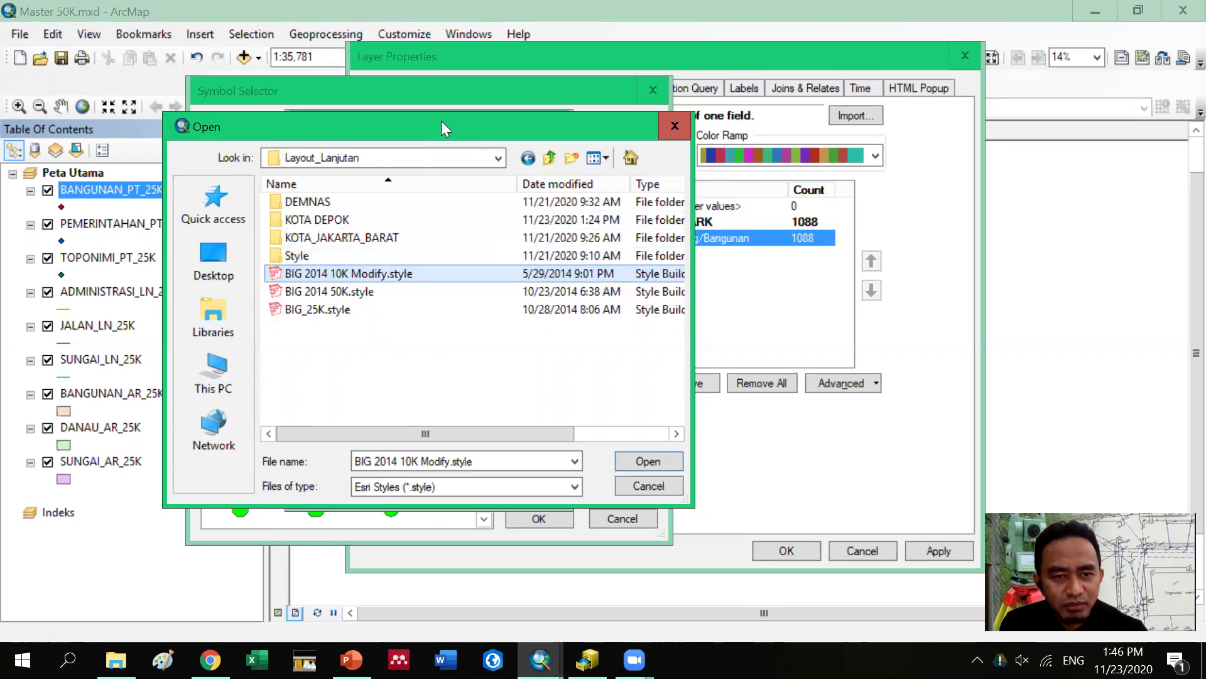
left_click_drag(441, 121, 556, 220)
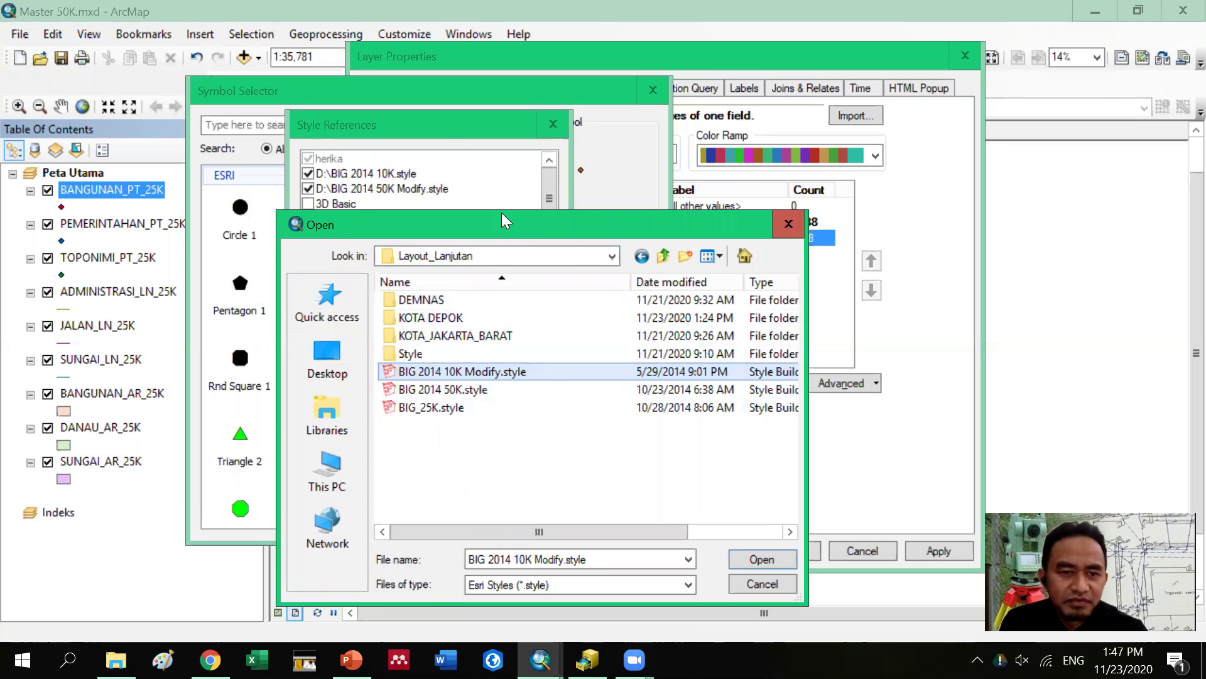
left_click_drag(502, 213, 429, 122)
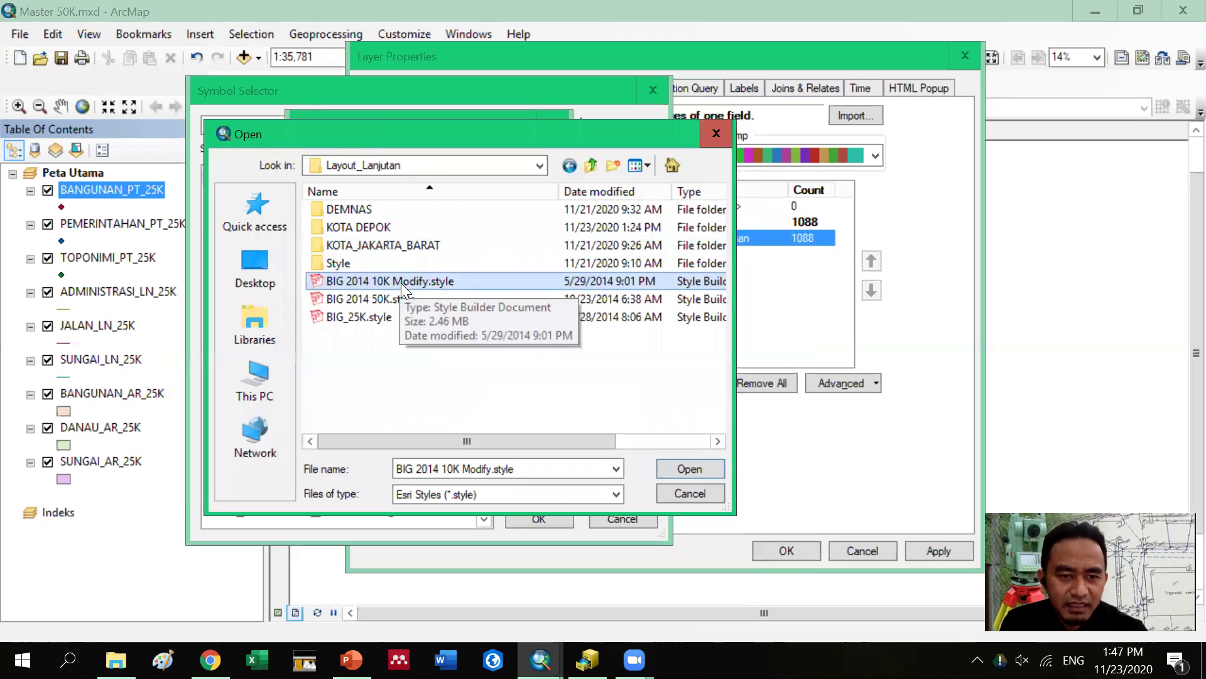
left_click(405, 281)
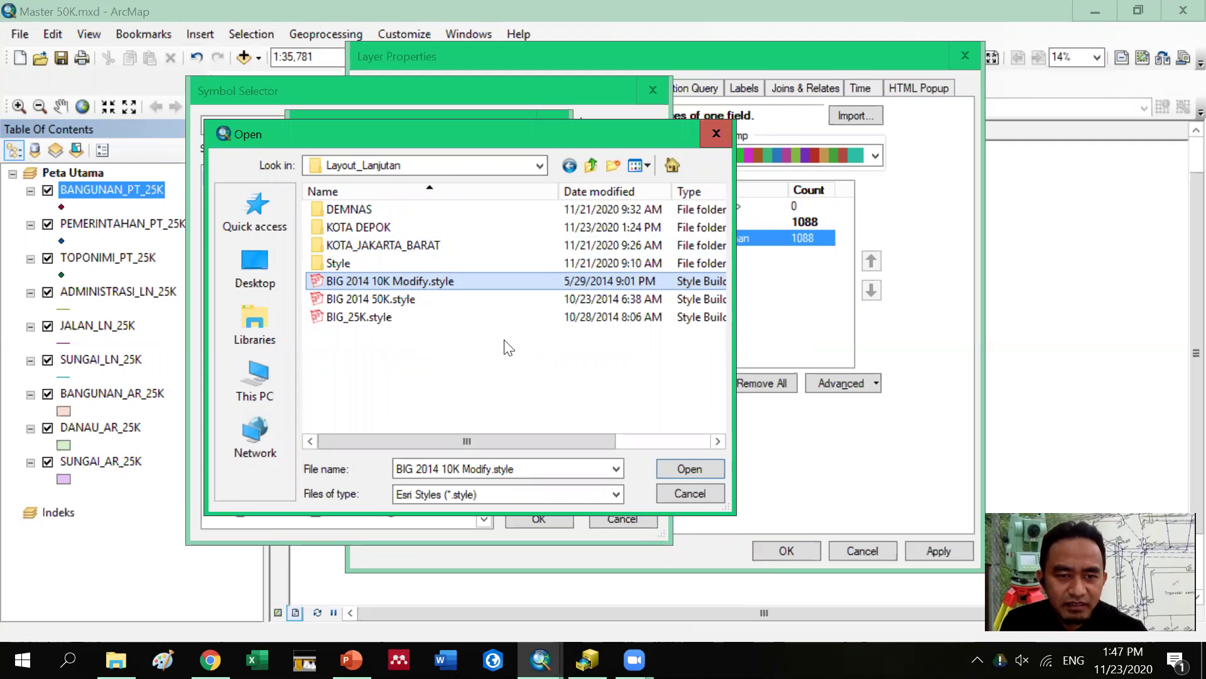
left_click(380, 299)
left_click(387, 284)
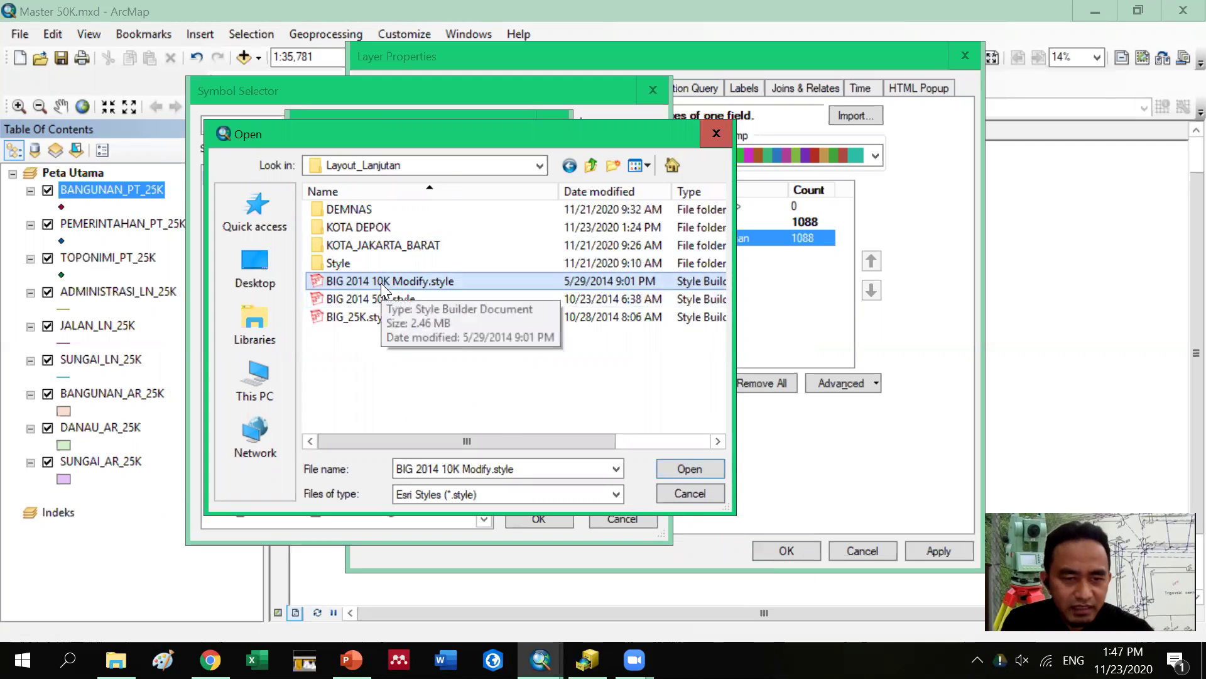
left_click(373, 317)
left_click(387, 284)
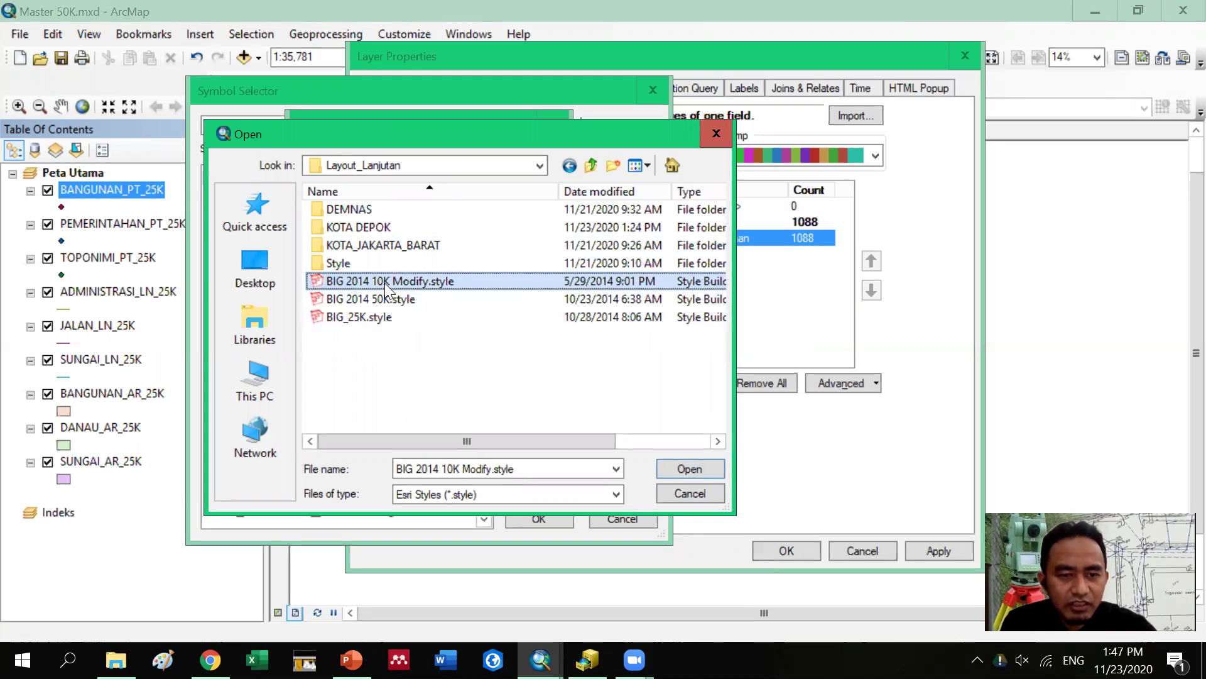
left_click(670, 467)
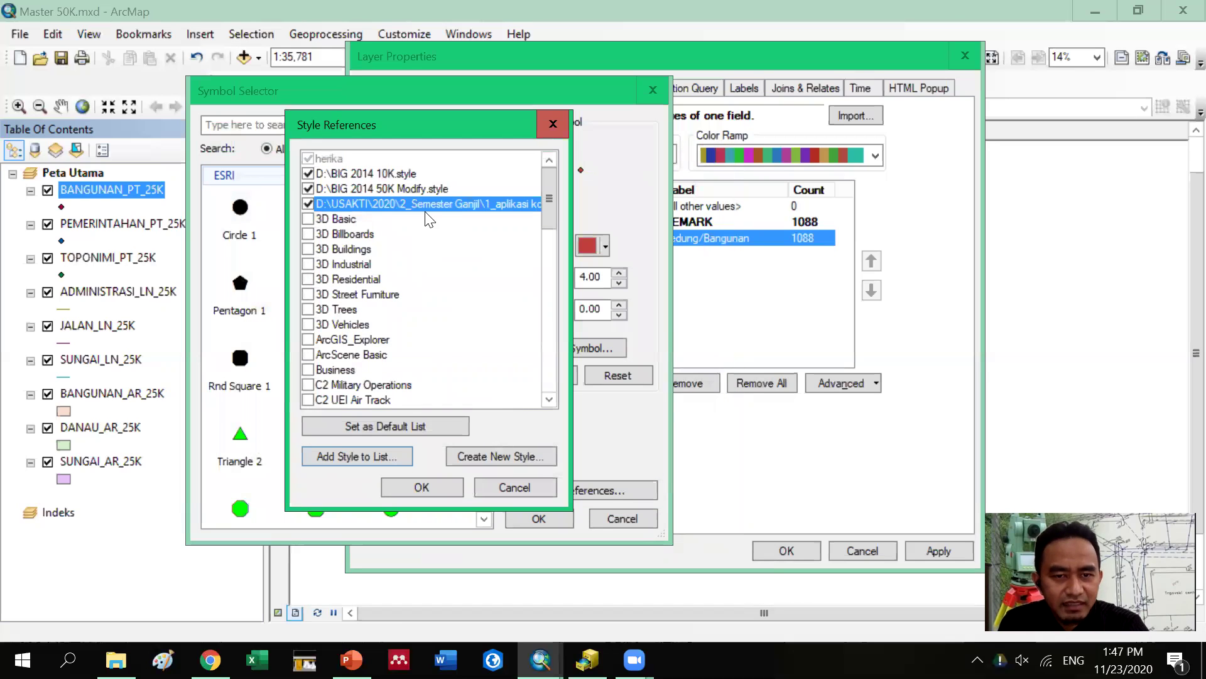
Add BIG 2014 50K.style and BIG_25K.style from the Layout_Lanjutan folder to the style references
left_click(379, 455)
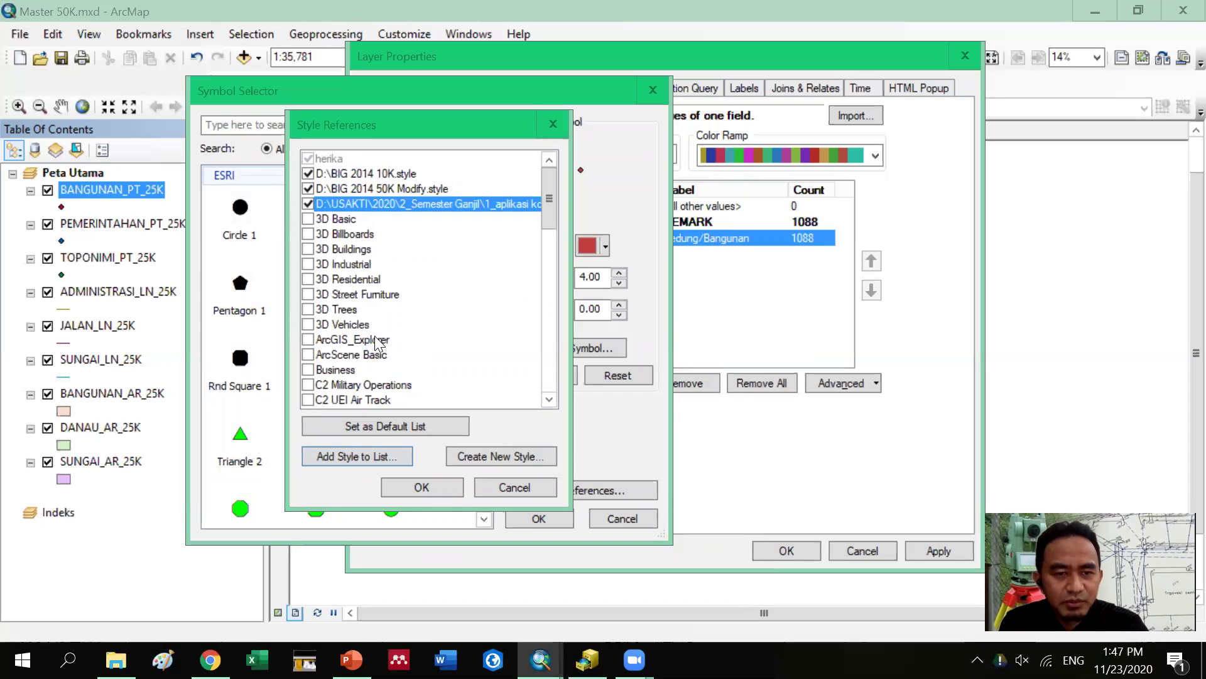
left_click(367, 300)
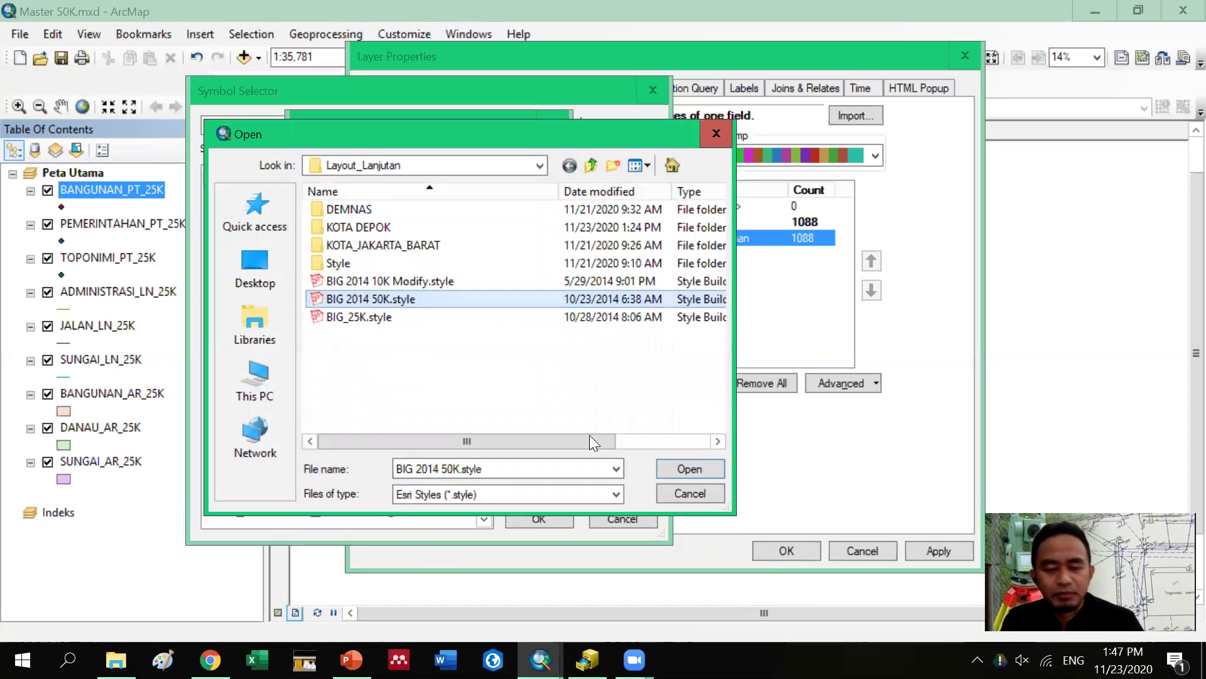
left_click(668, 471)
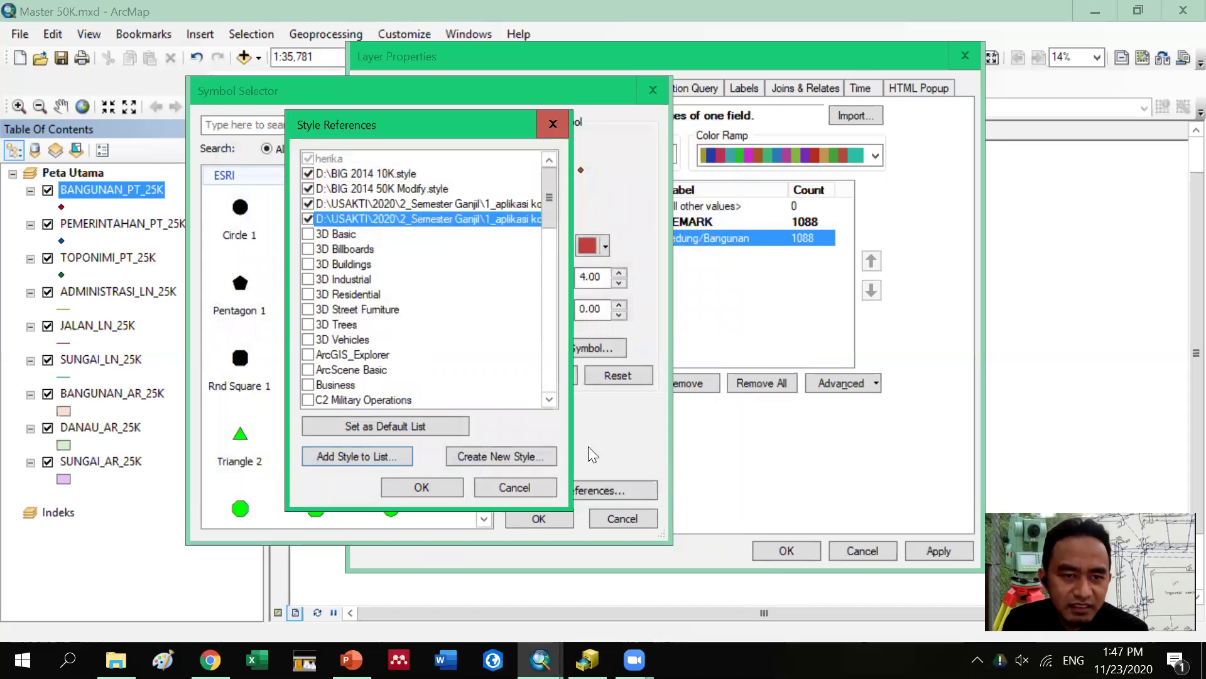
left_click(366, 455)
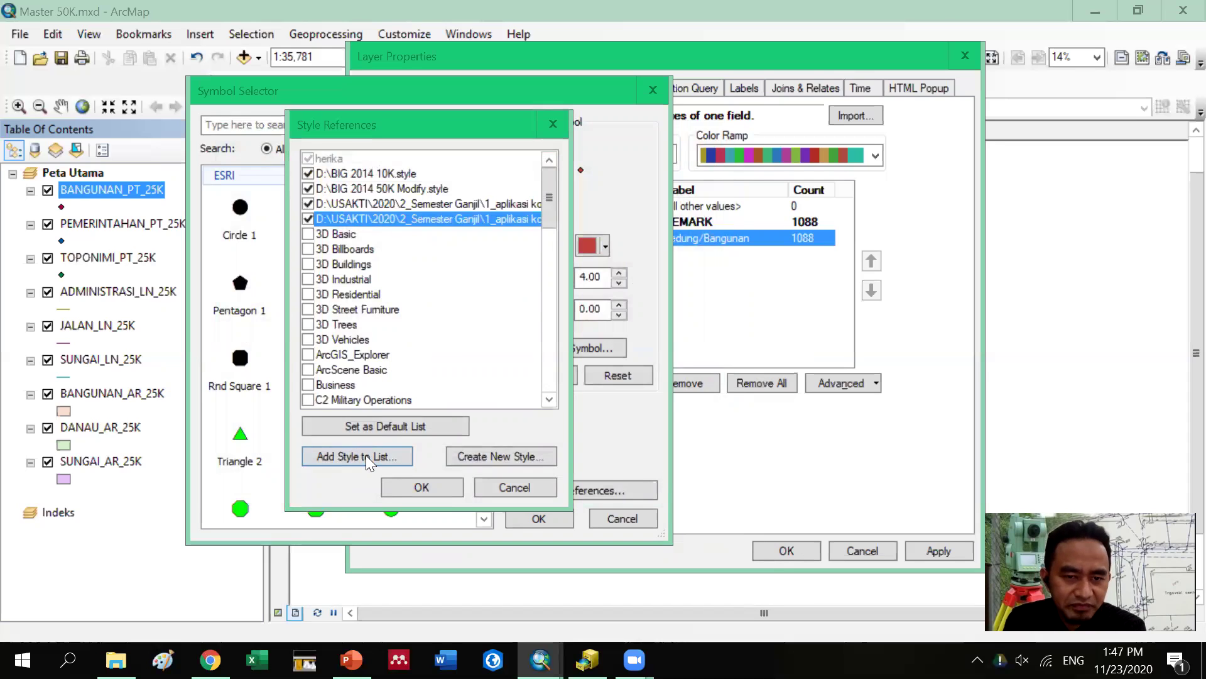
left_click(372, 318)
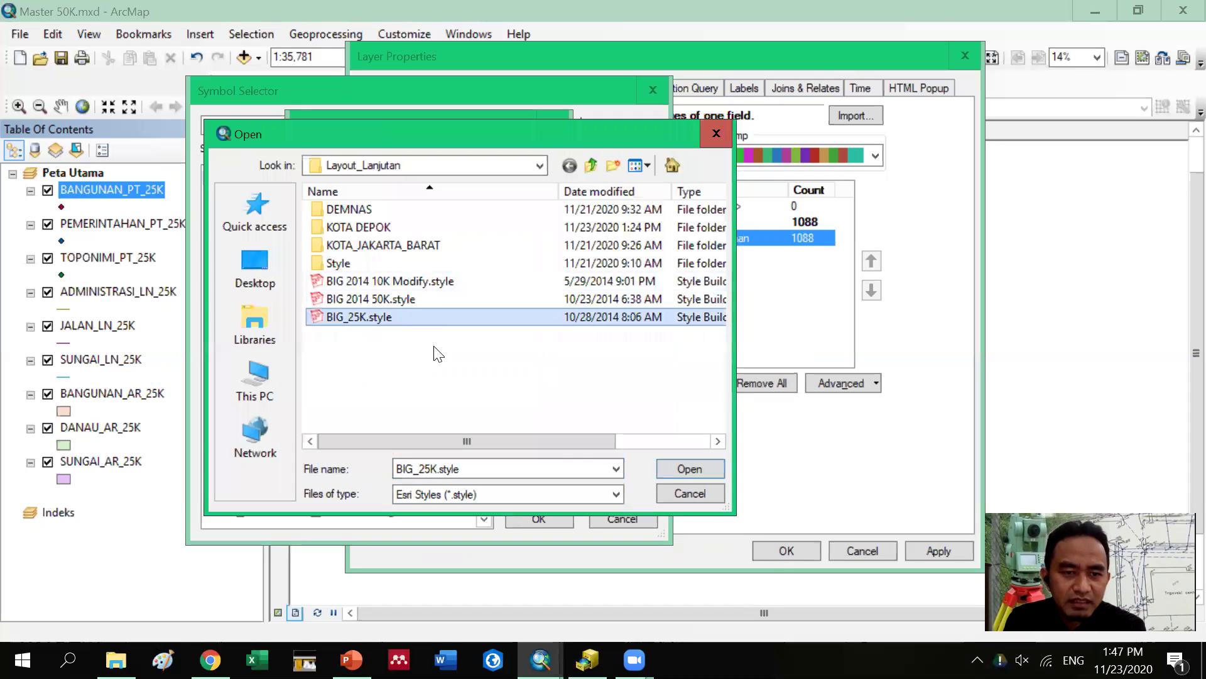
left_click(676, 469)
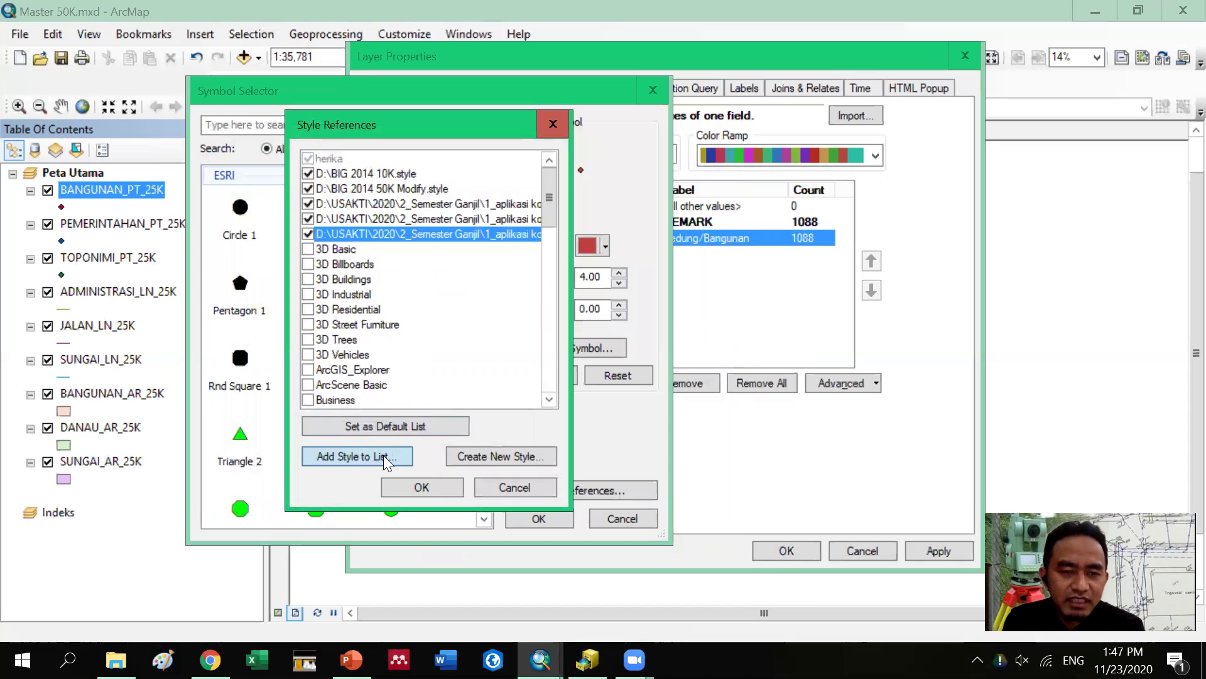
Add RBI_25k.style from the v10 subfolder of Style and accept the updated style references
left_click(384, 455)
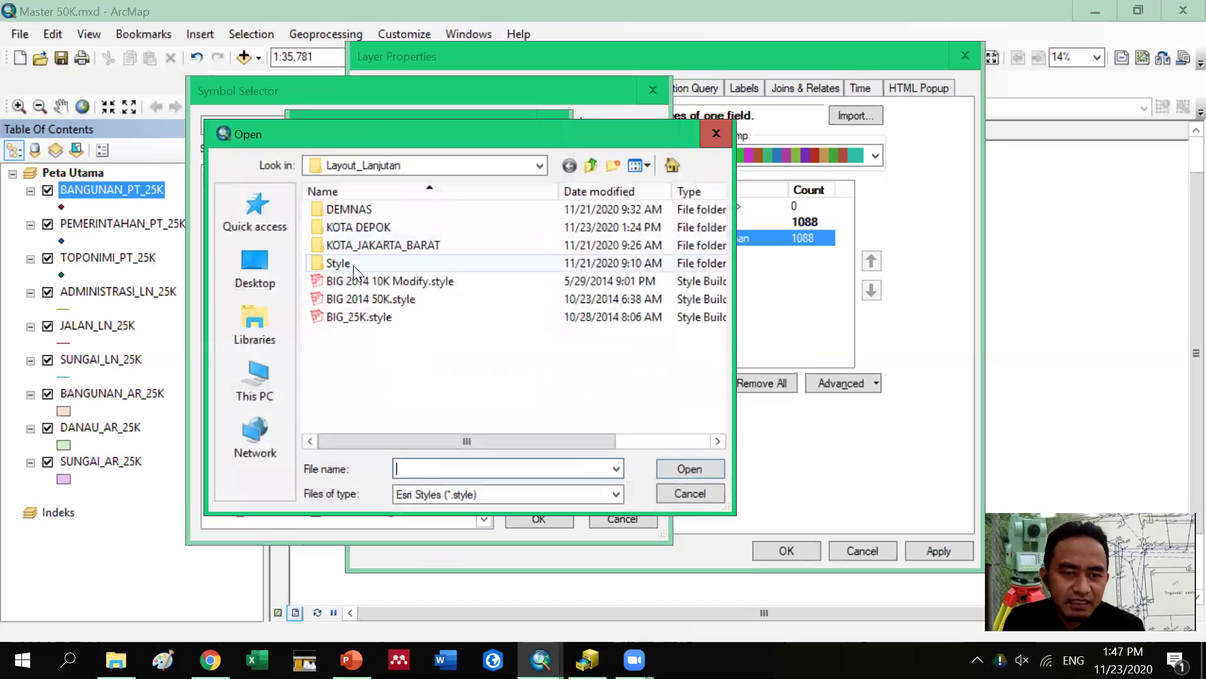
double_click(353, 265)
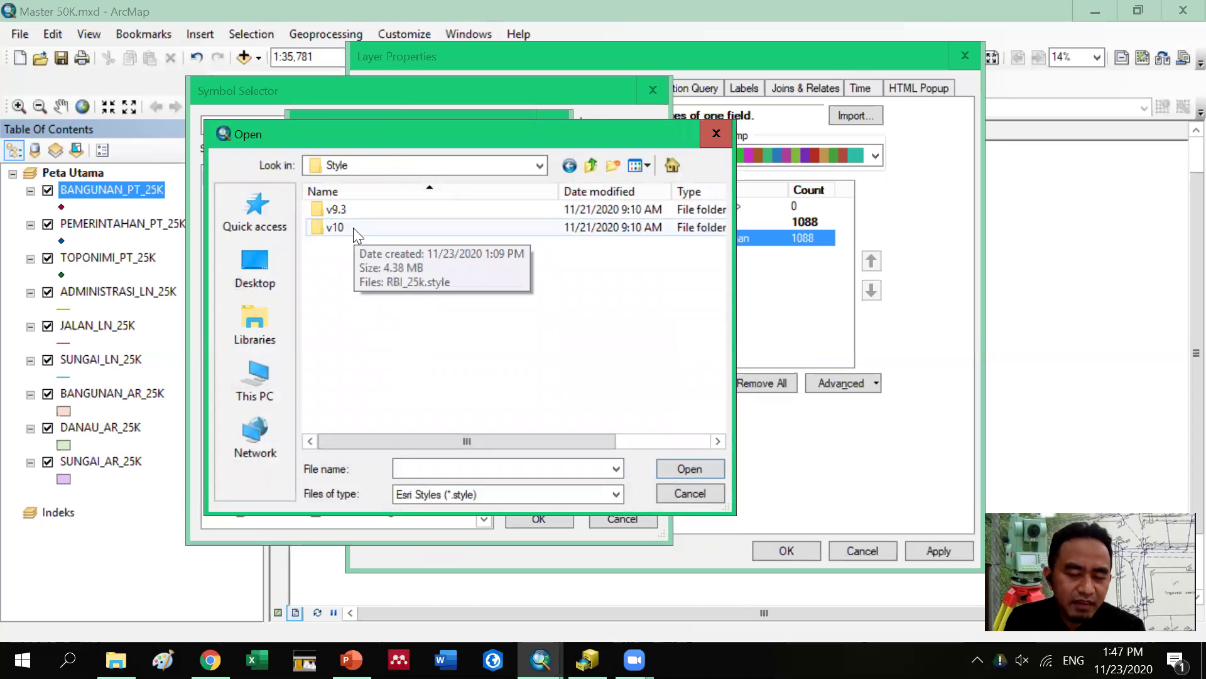
double_click(353, 227)
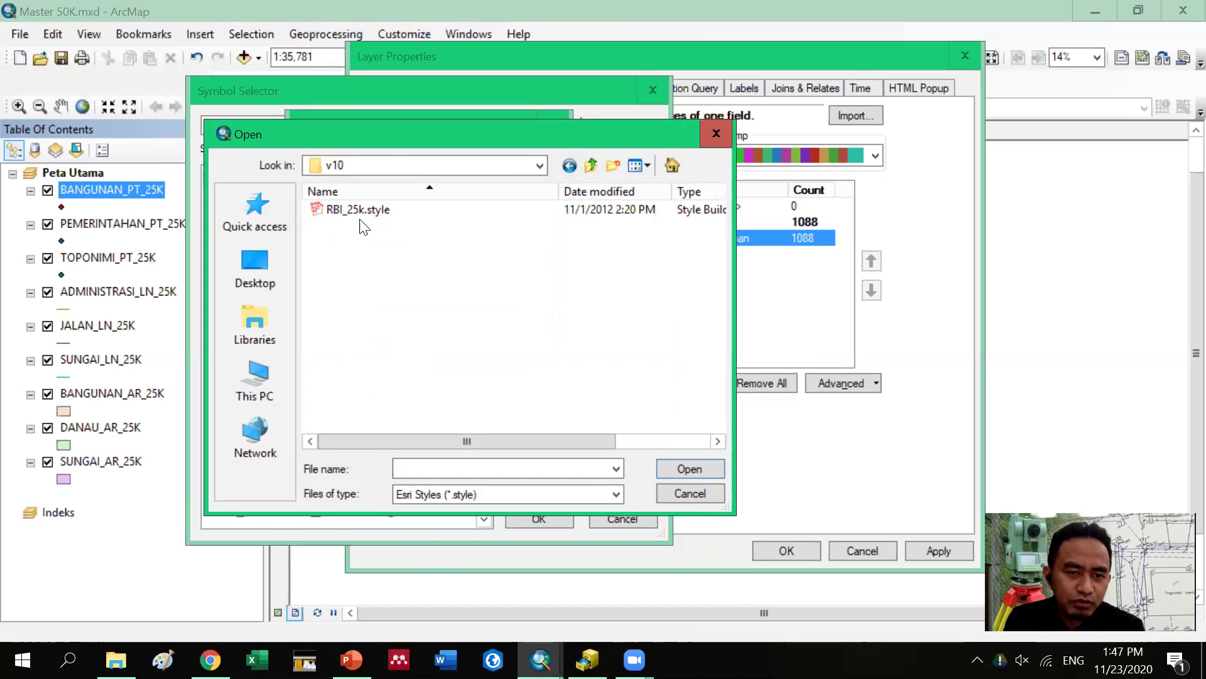
left_click(369, 214)
left_click(665, 469)
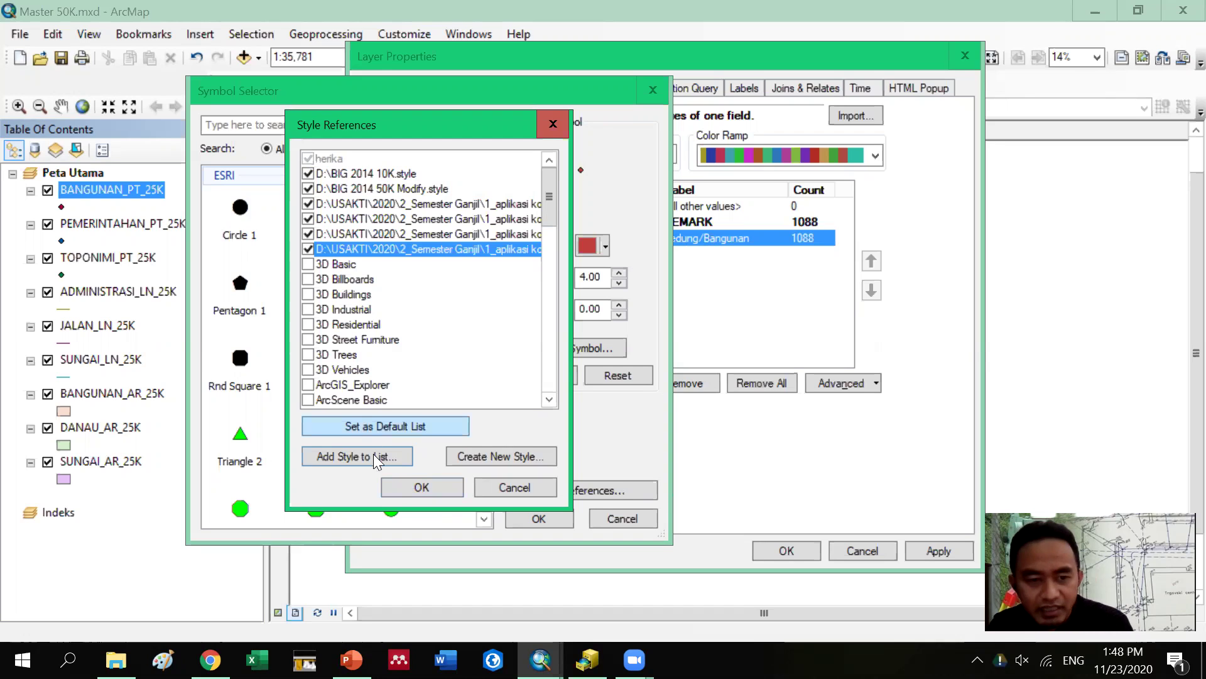
left_click(403, 481)
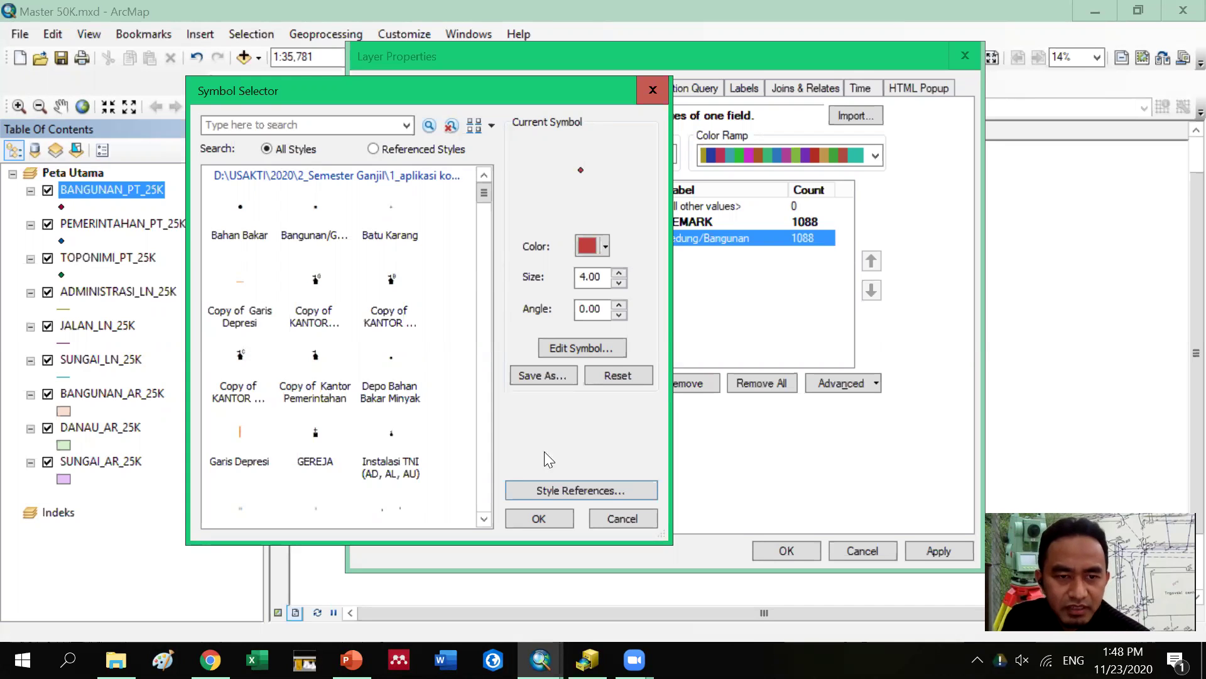
left_click(555, 518)
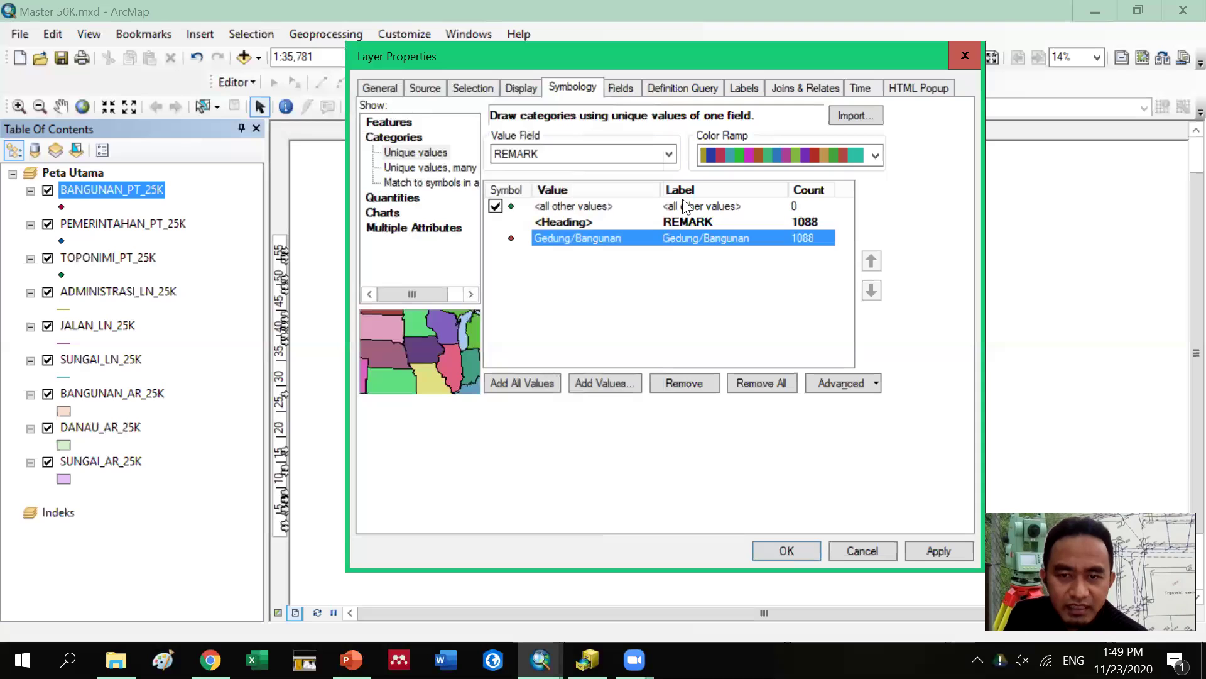
Exclude all other values from the BANGUNAN_PT_25K symbology and assign the Bangunan/Gedung symbol to the Gedung/Bangunan value
left_click(495, 206)
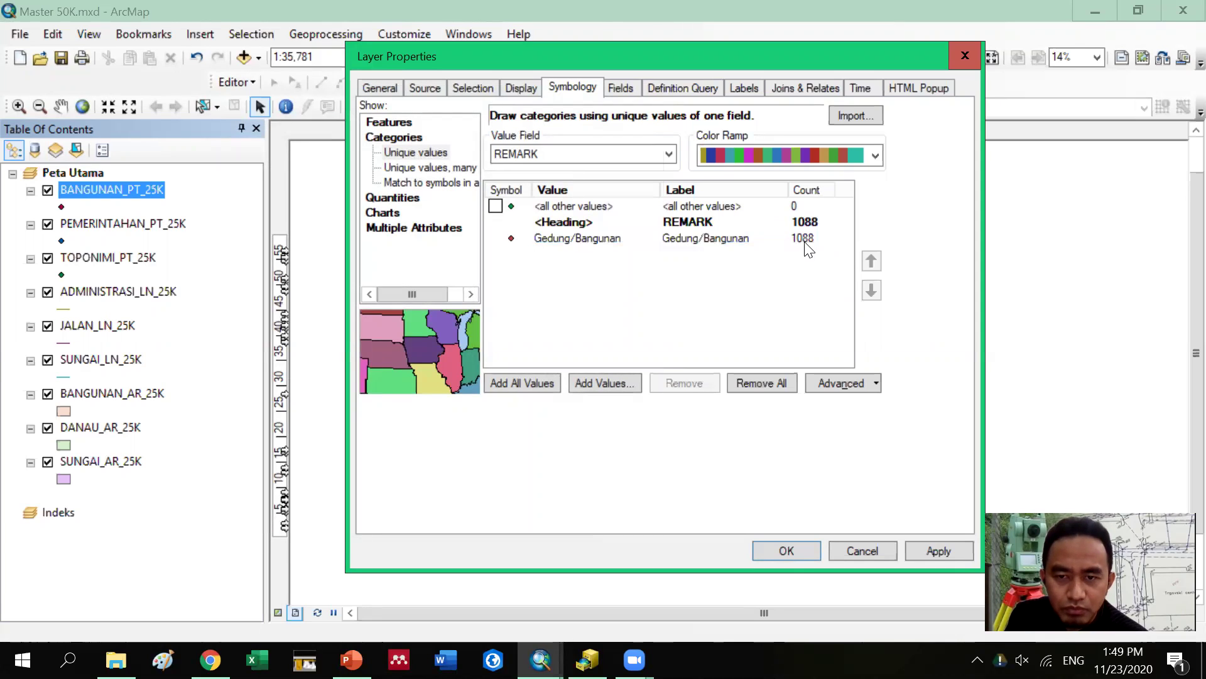
double_click(510, 238)
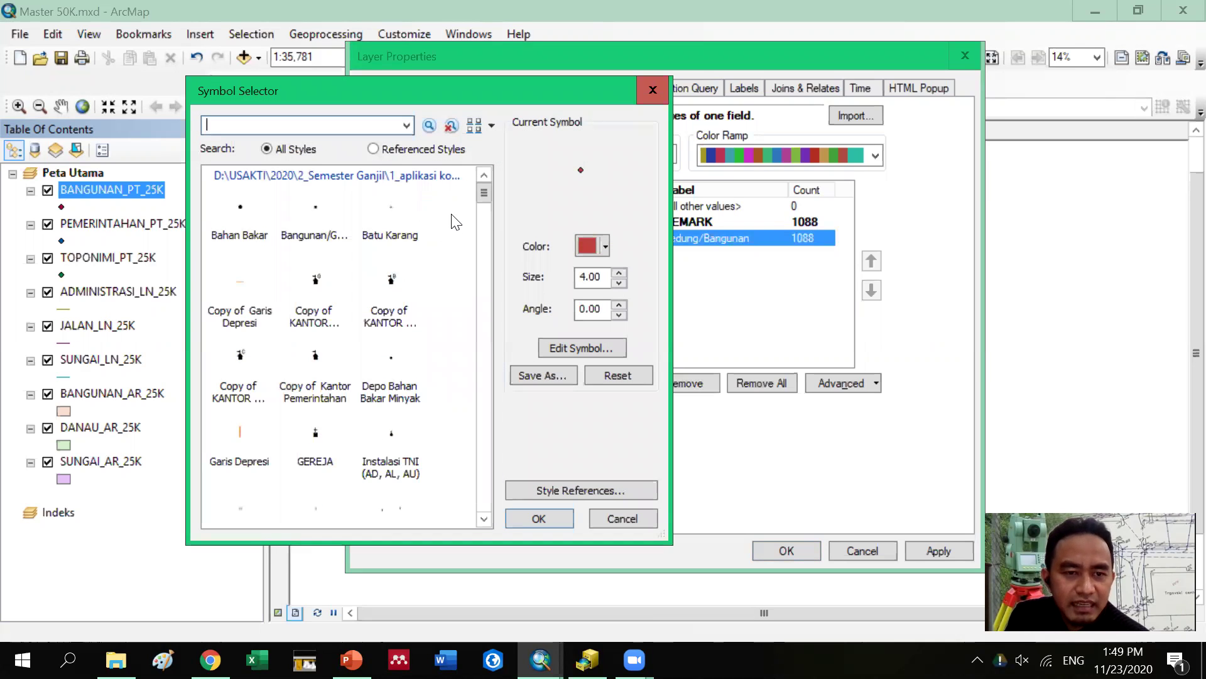
left_click(316, 240)
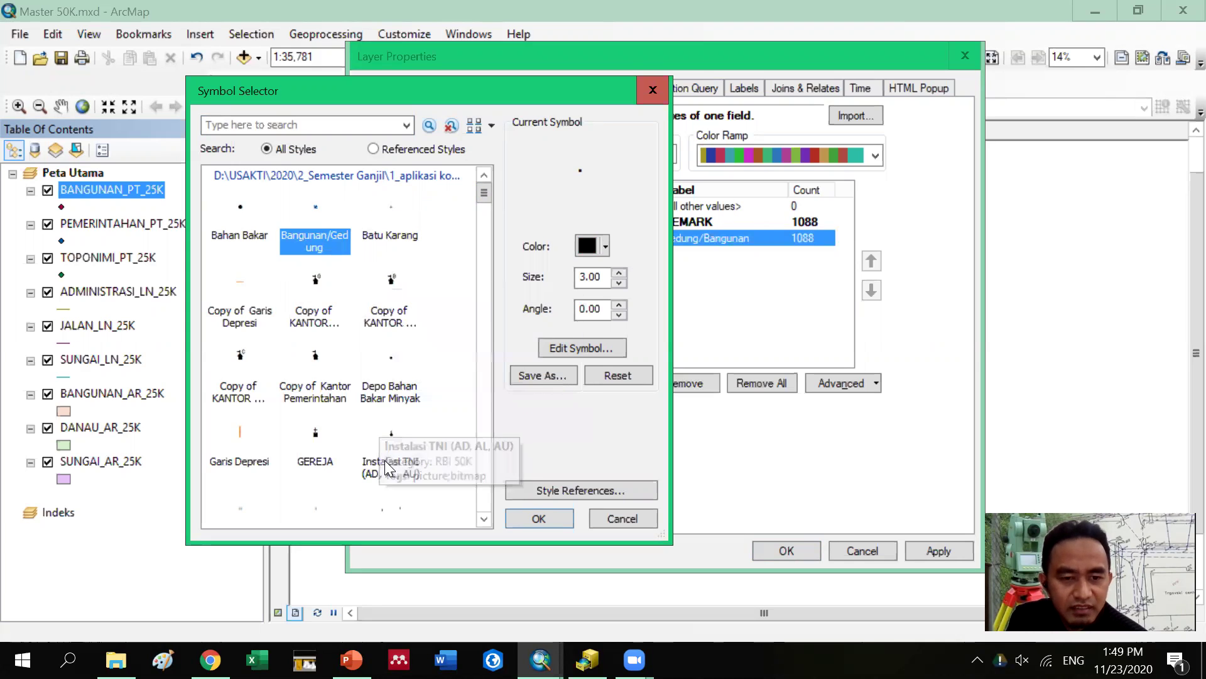
scroll(388, 434, "down", 5)
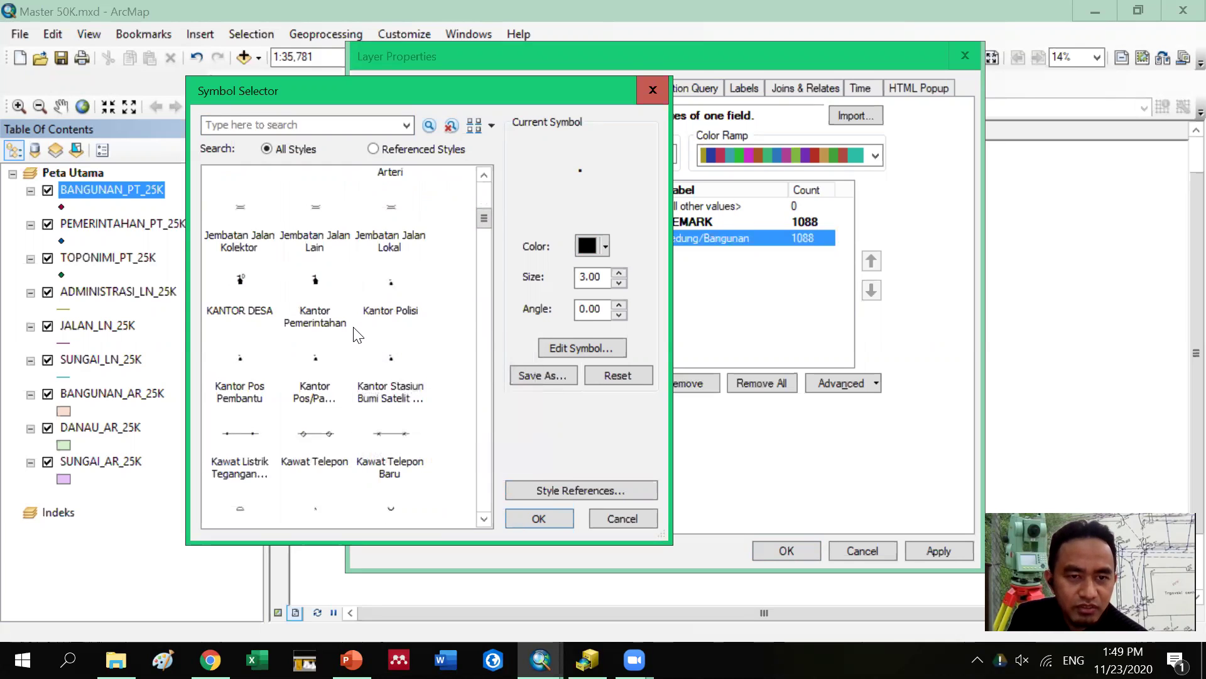
scroll(356, 325, "up", 5)
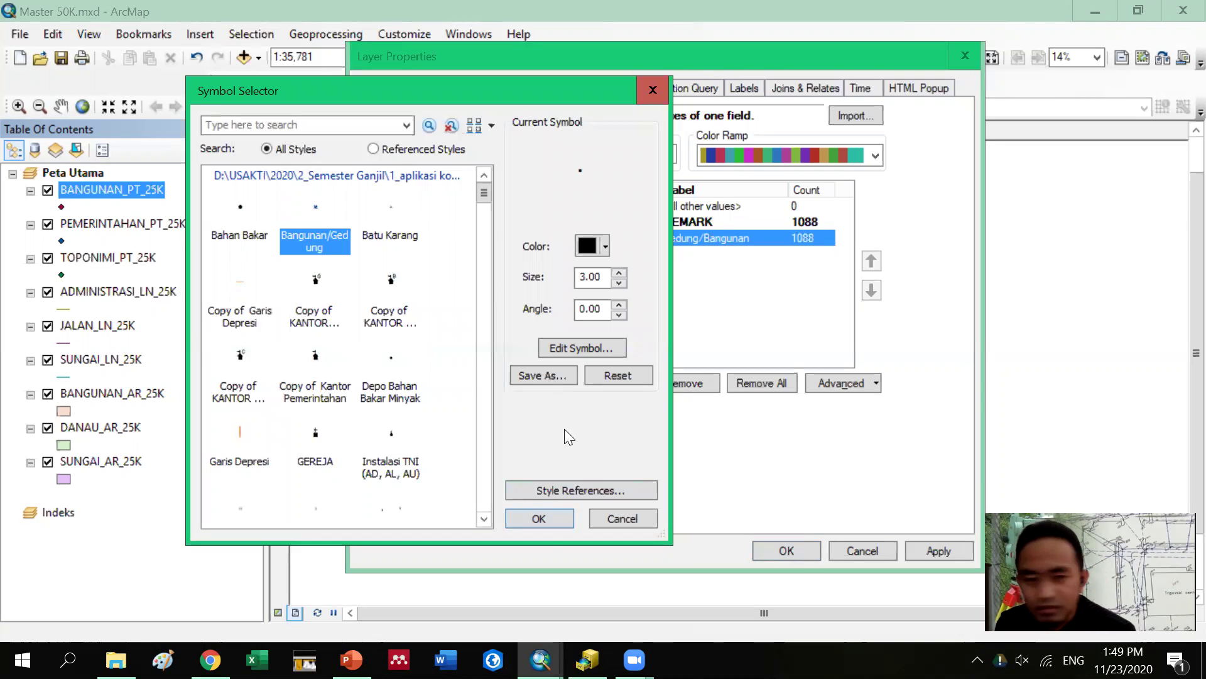
left_click(539, 519)
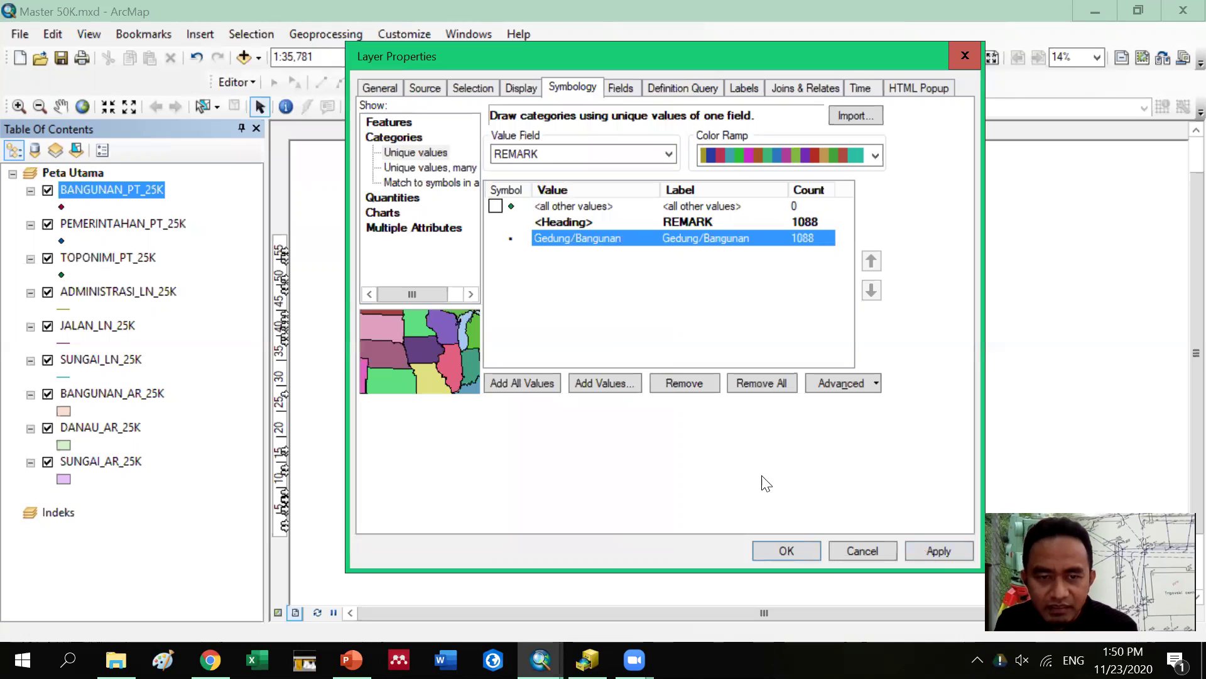
Apply the REMARK symbology to the BANGUNAN_PT_25K layer and close its layer properties
left_click(911, 550)
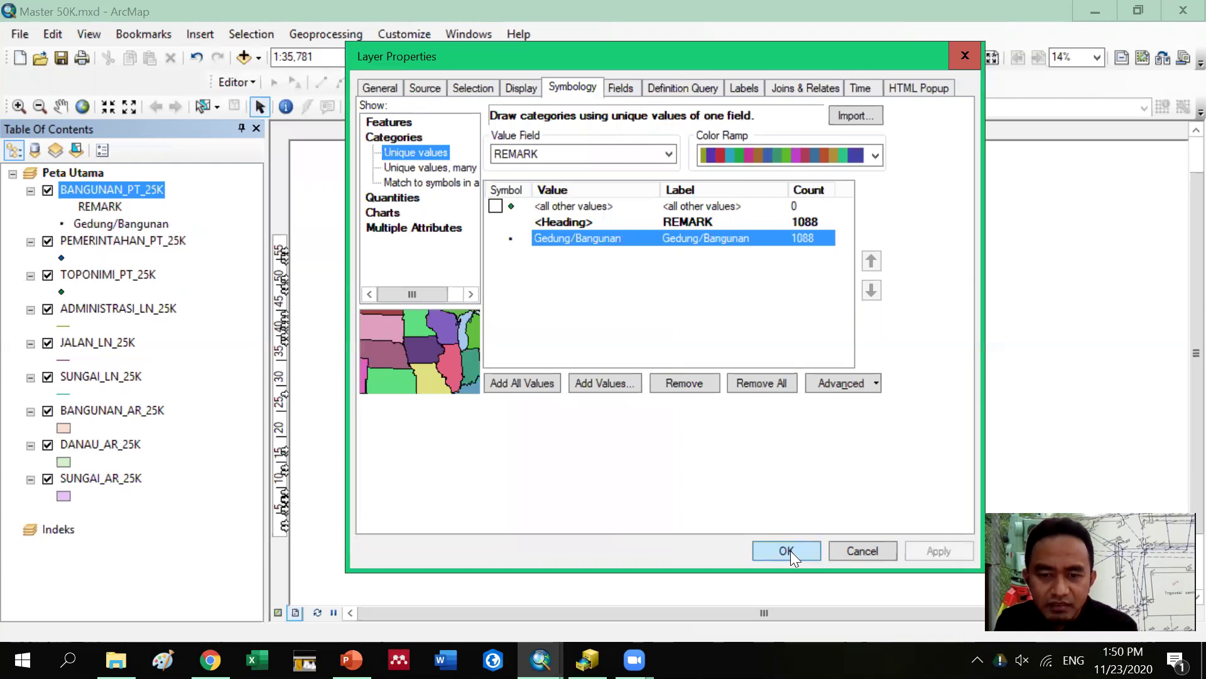
left_click(785, 550)
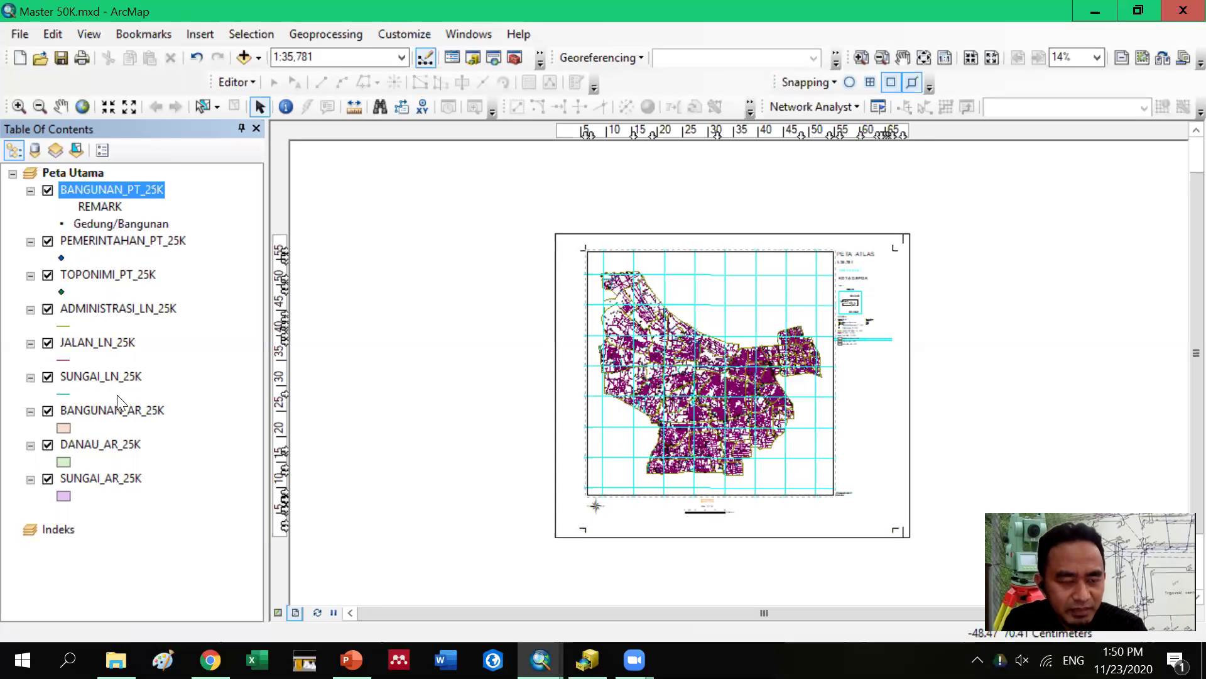
Categorize the PEMERINTAHAN_PT_25K layer by unique REMARK values, adding all values and excluding all other values
left_click(114, 242)
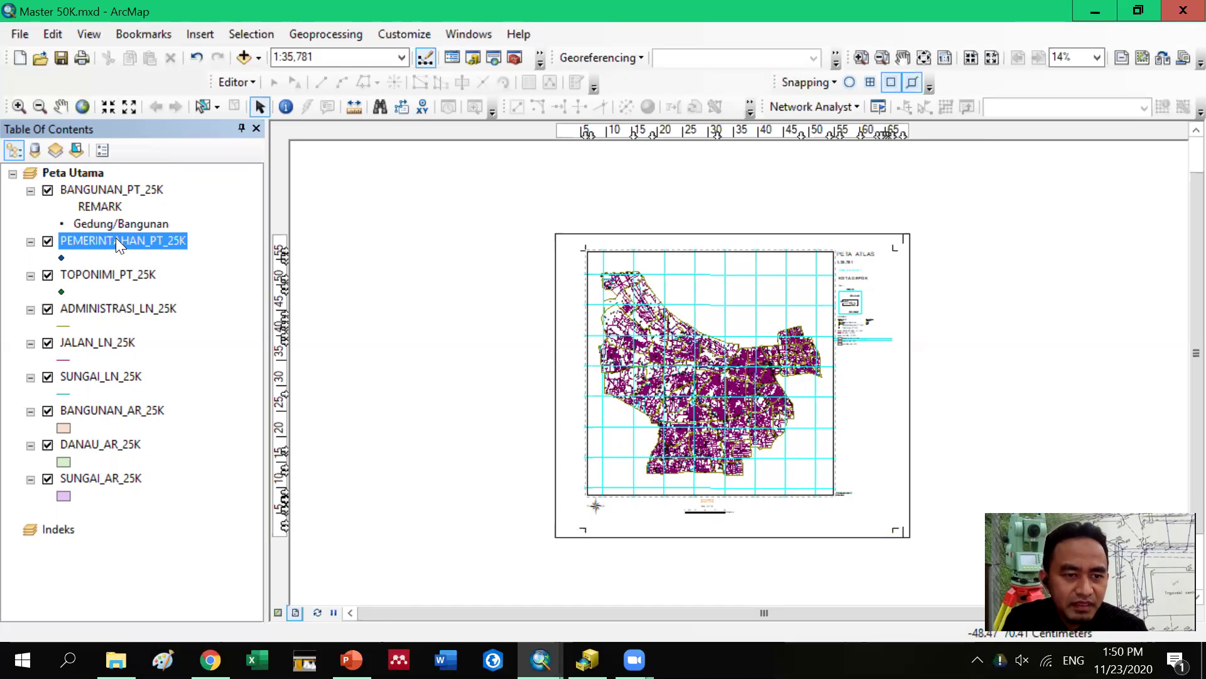
right_click(116, 238)
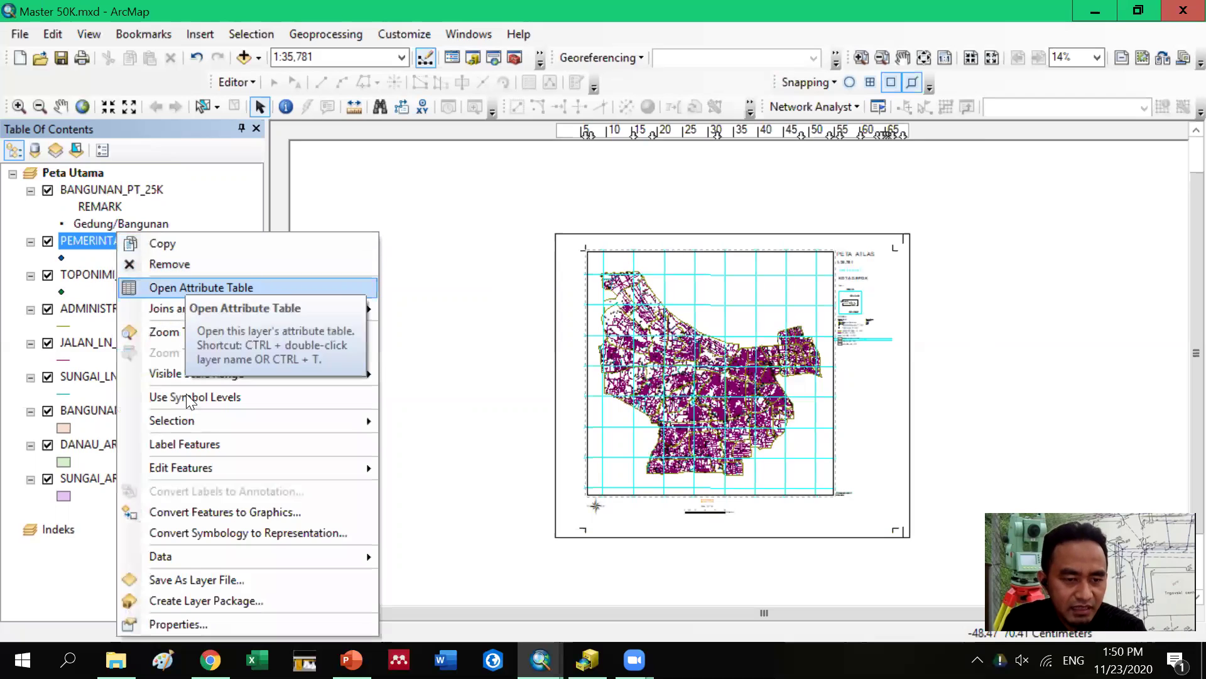
left_click(176, 624)
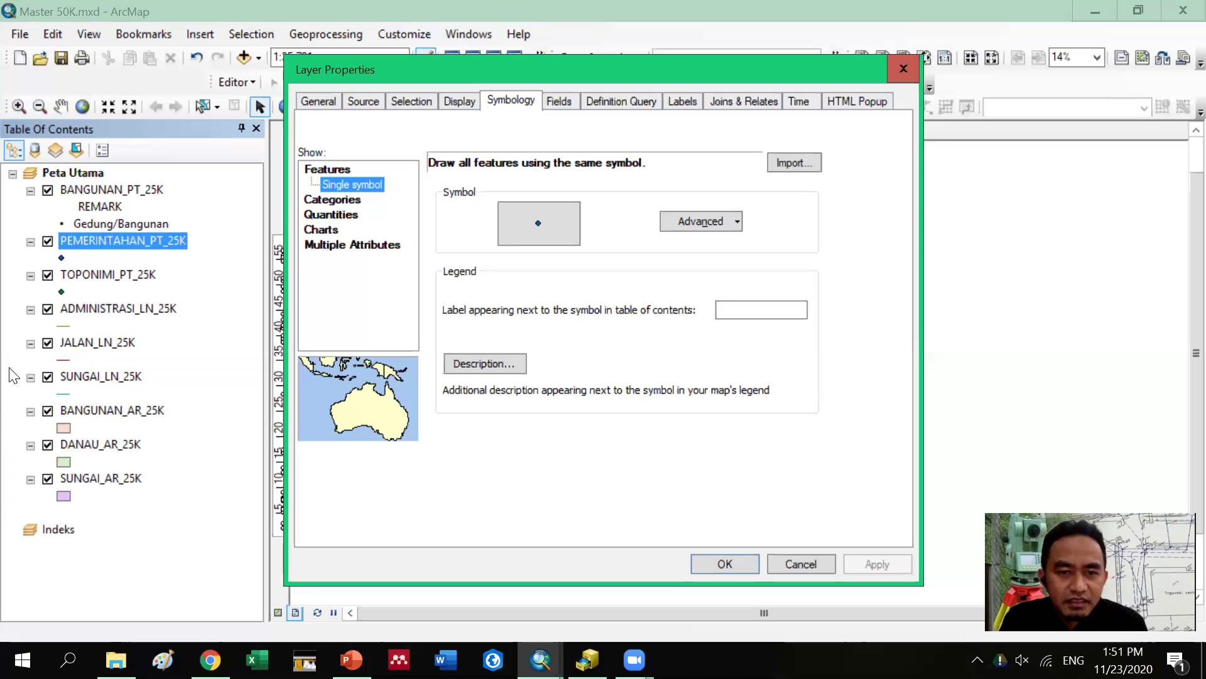
left_click(332, 200)
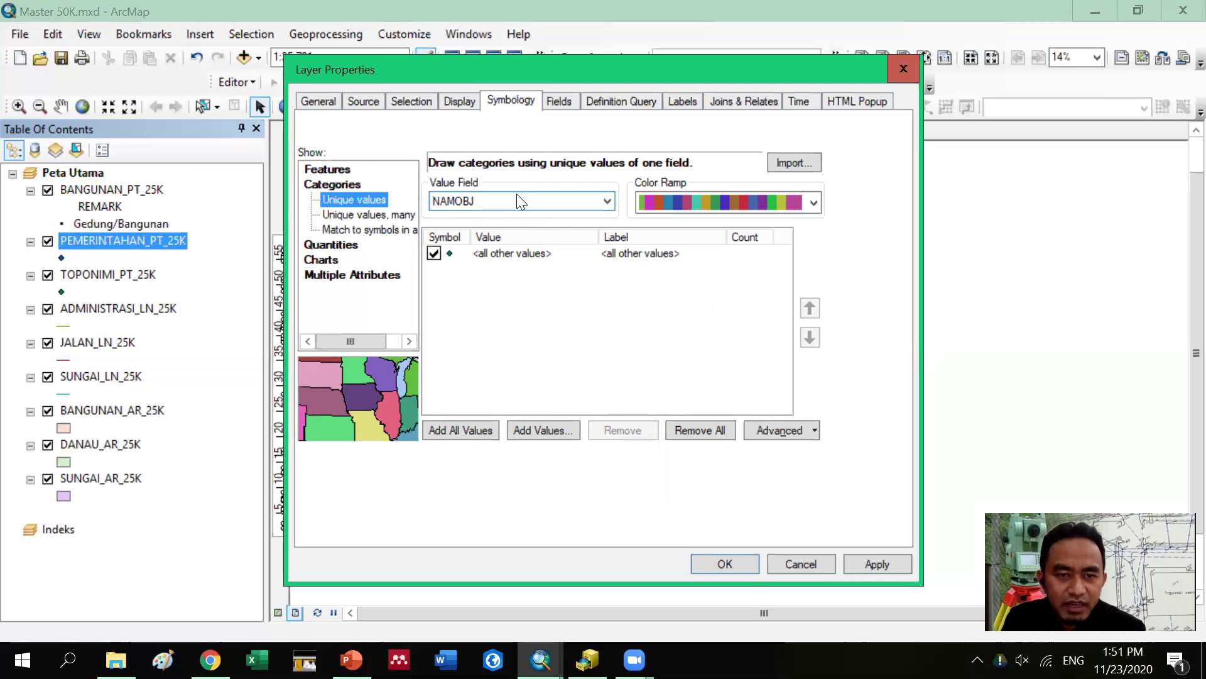
left_click(558, 201)
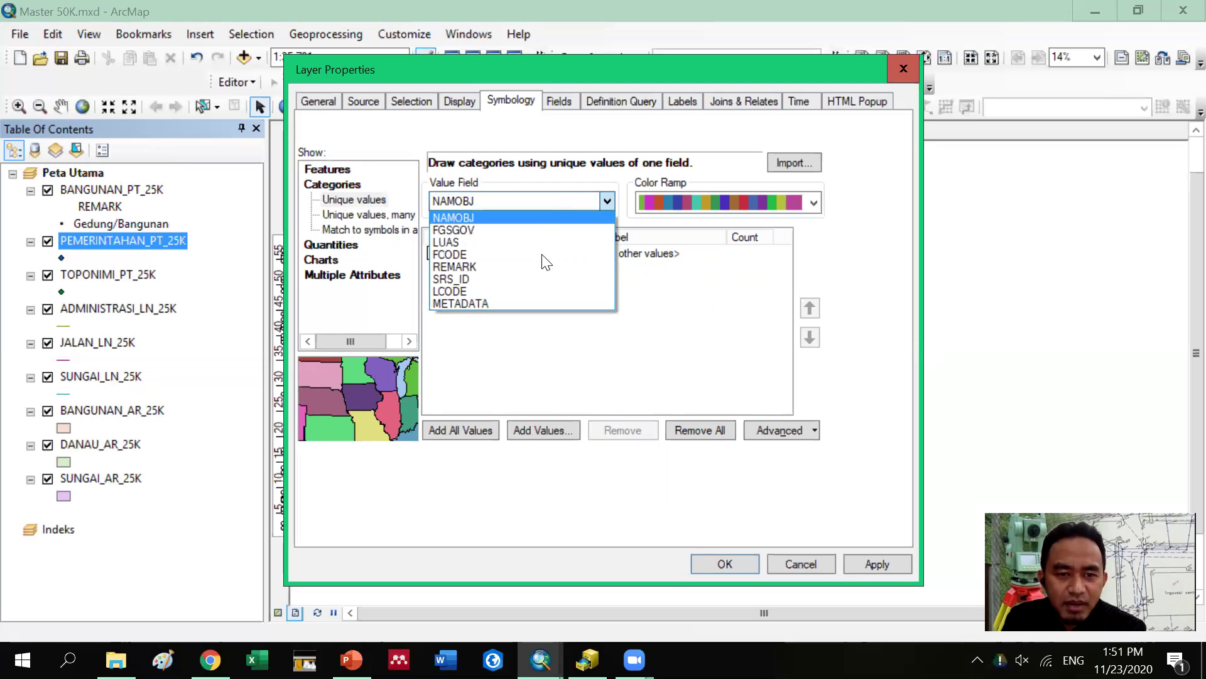
left_click(540, 267)
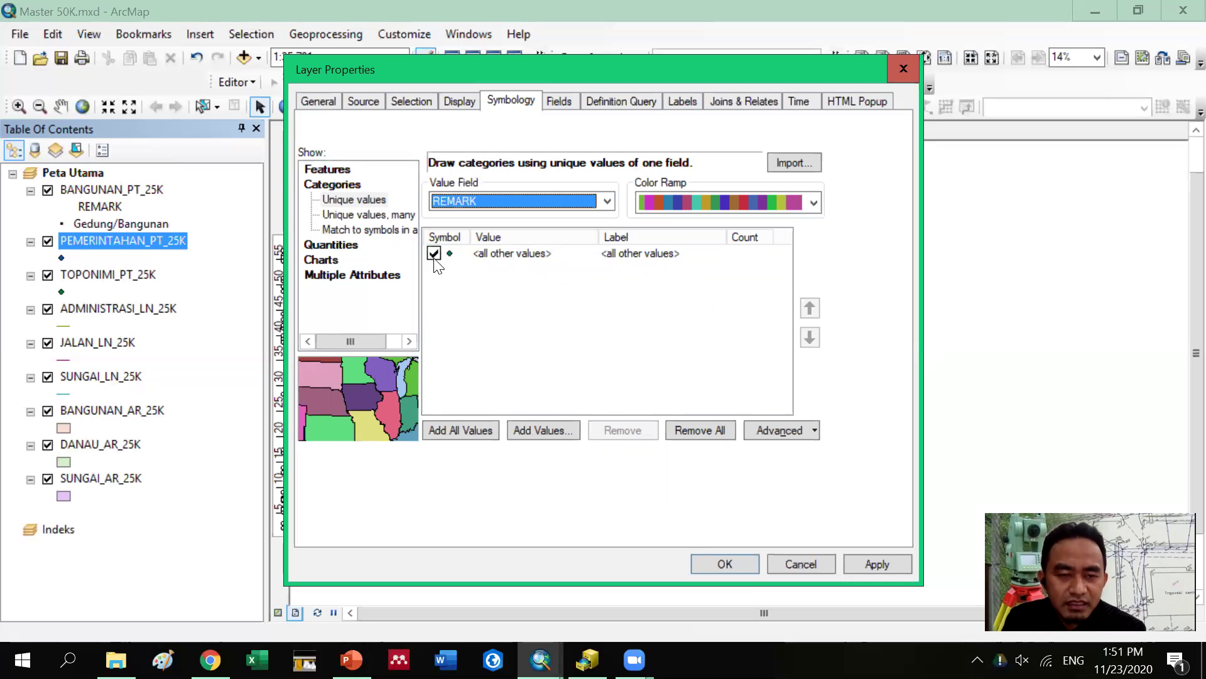
left_click(466, 430)
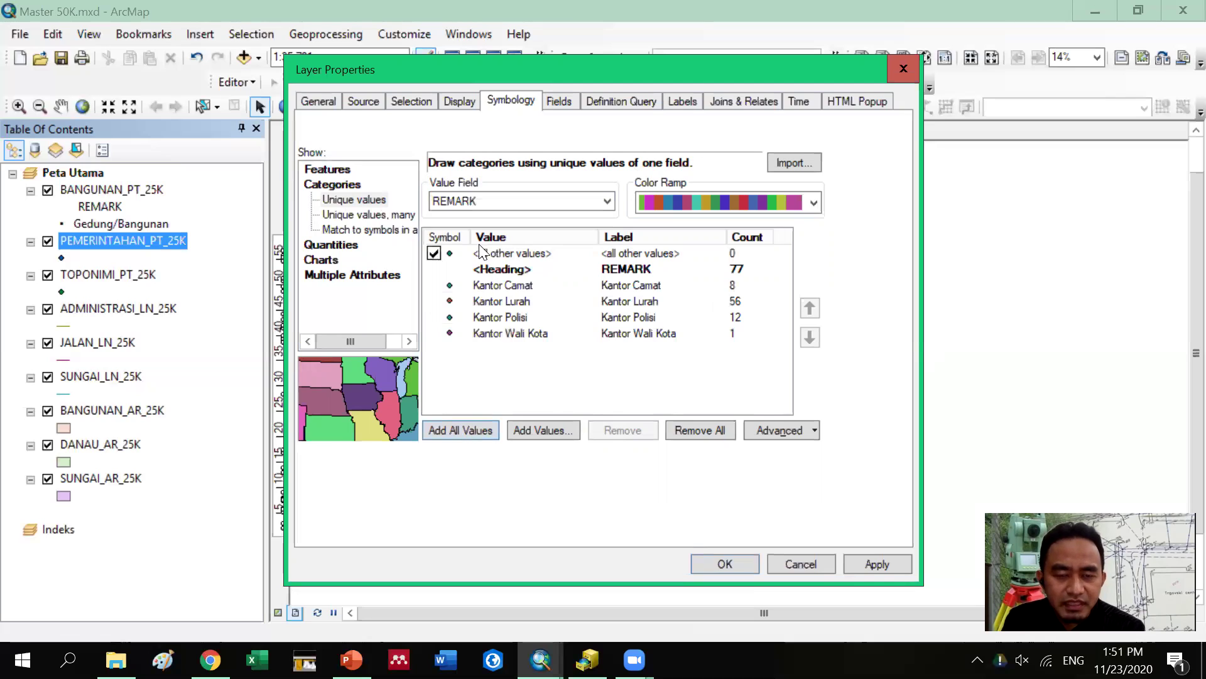
left_click(434, 253)
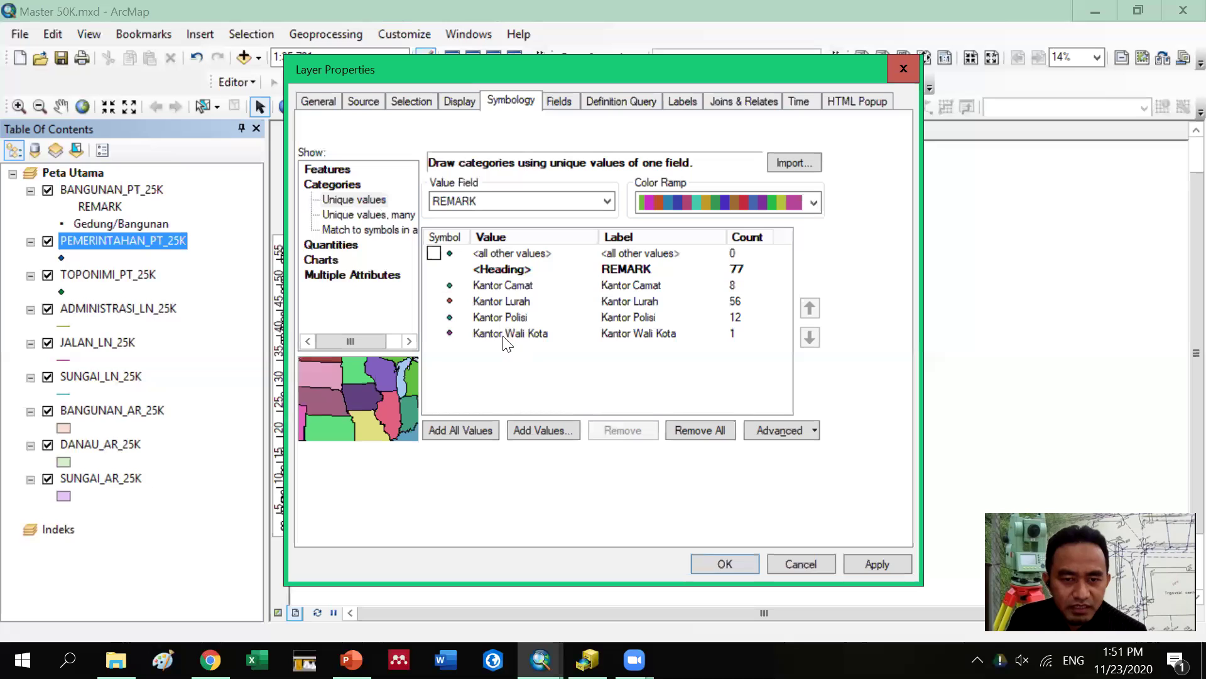
Assign the Kantor Camat symbol from the RBI_25 category to the Kantor Camat value
left_click(450, 286)
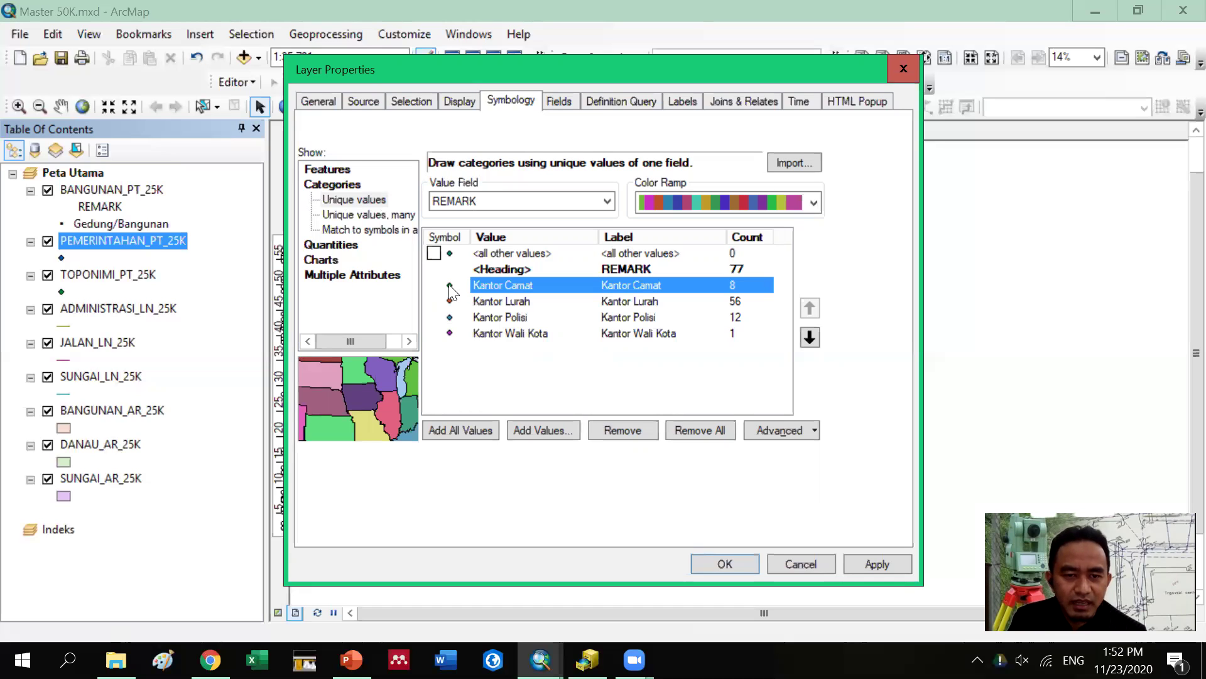
double_click(449, 285)
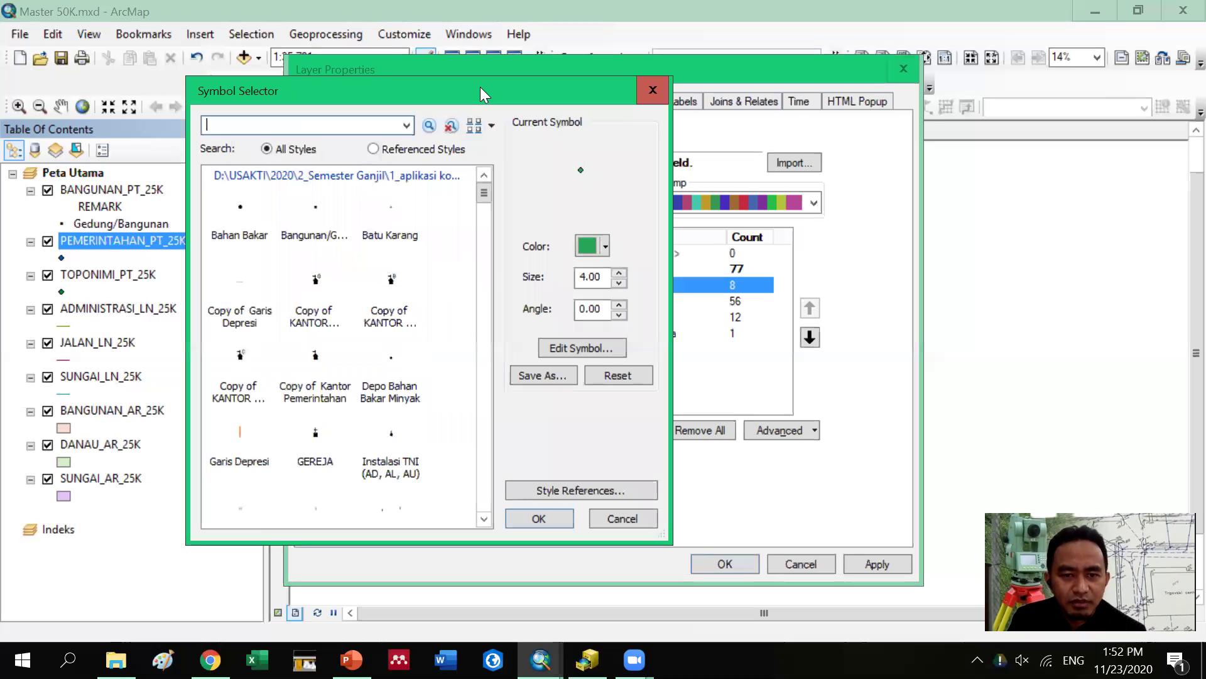
left_click_drag(481, 88, 355, 133)
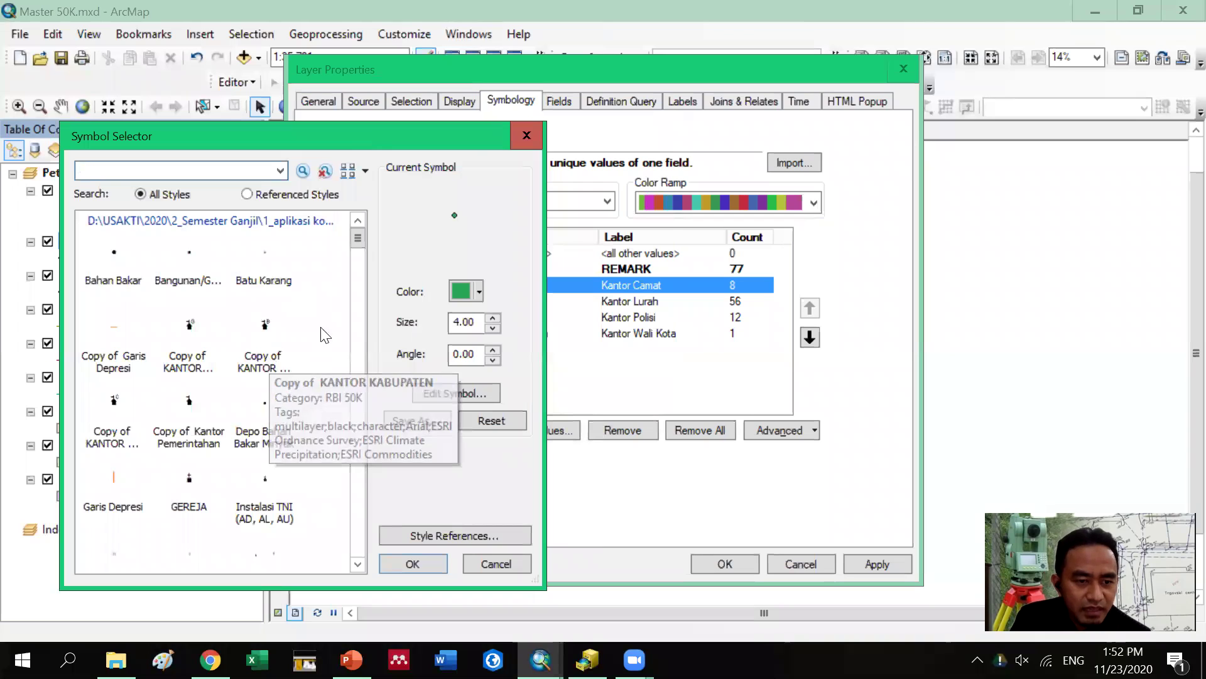
left_click_drag(359, 240, 360, 270)
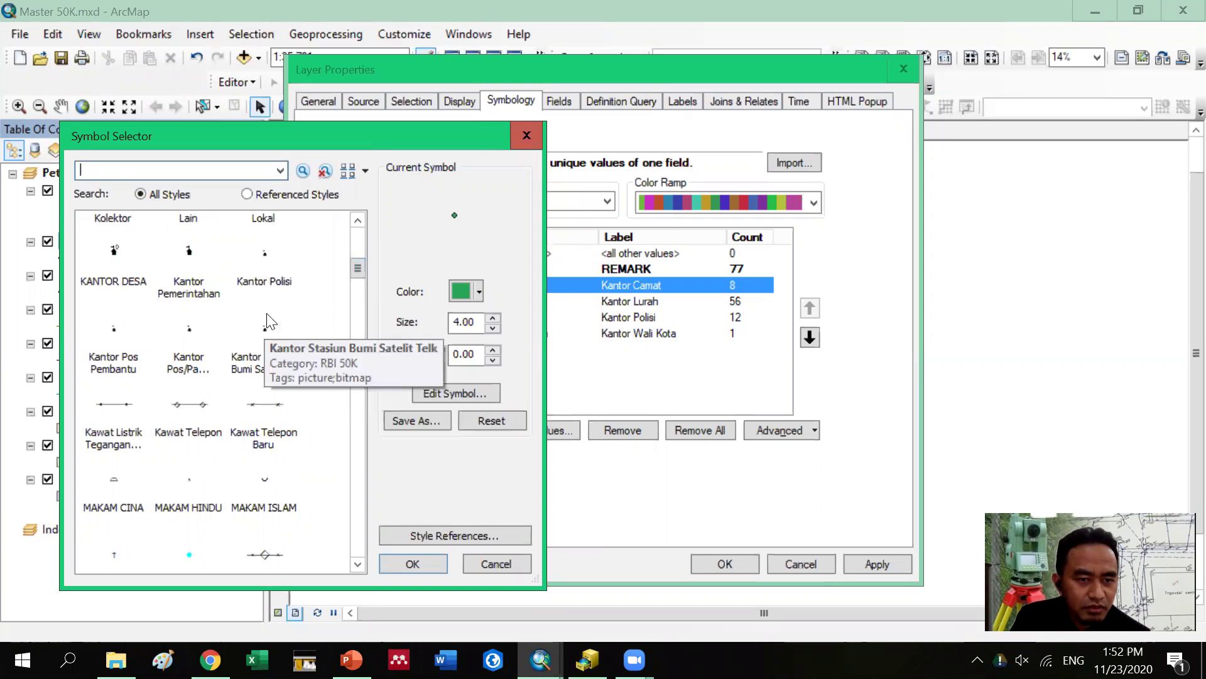
scroll(278, 336, "down", 3)
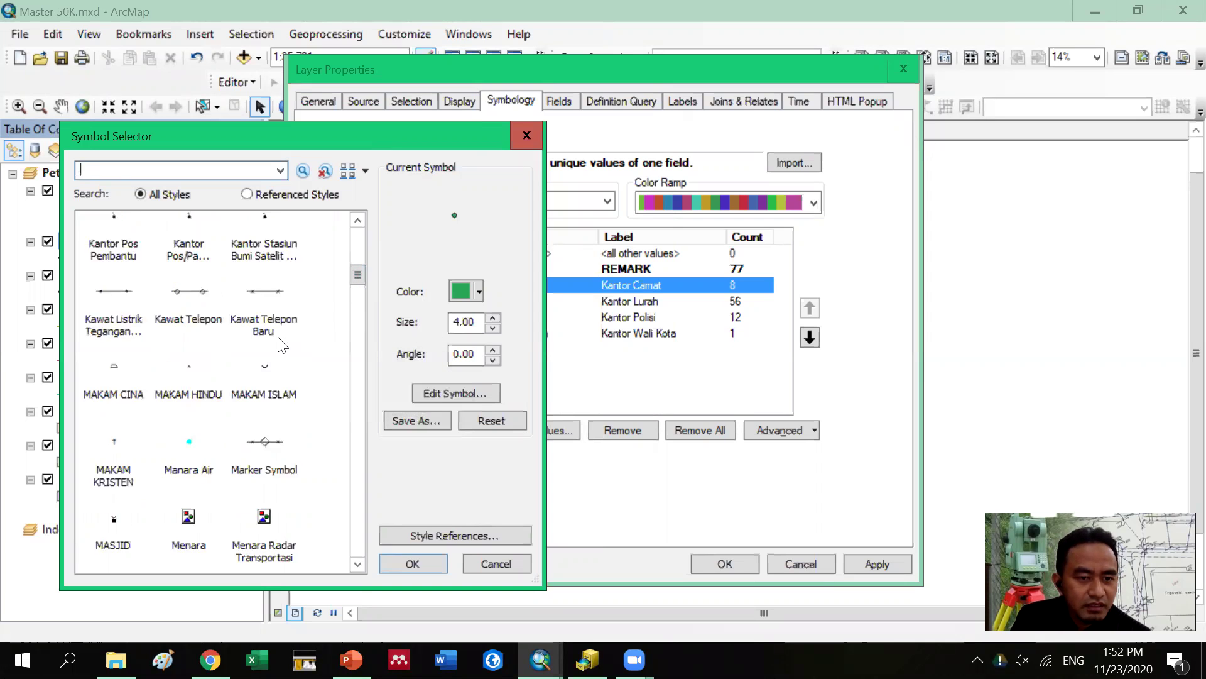
scroll(311, 389, "down", 4)
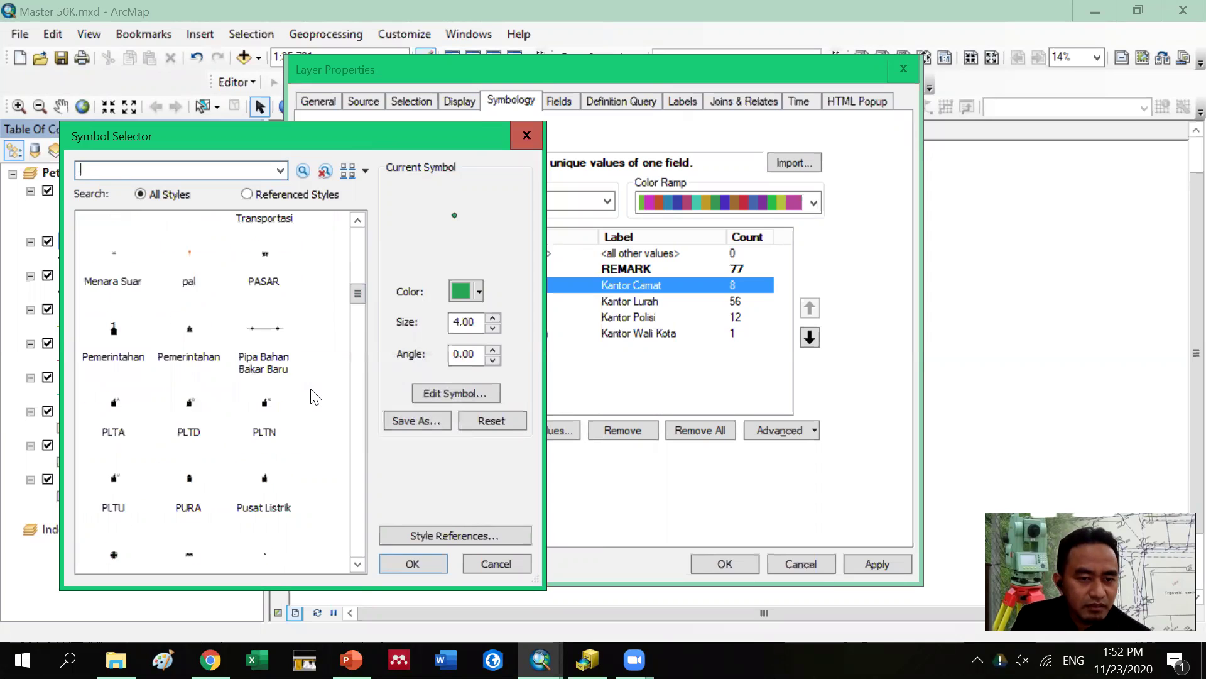
scroll(315, 397, "down", 2)
scroll(315, 397, "down", 3)
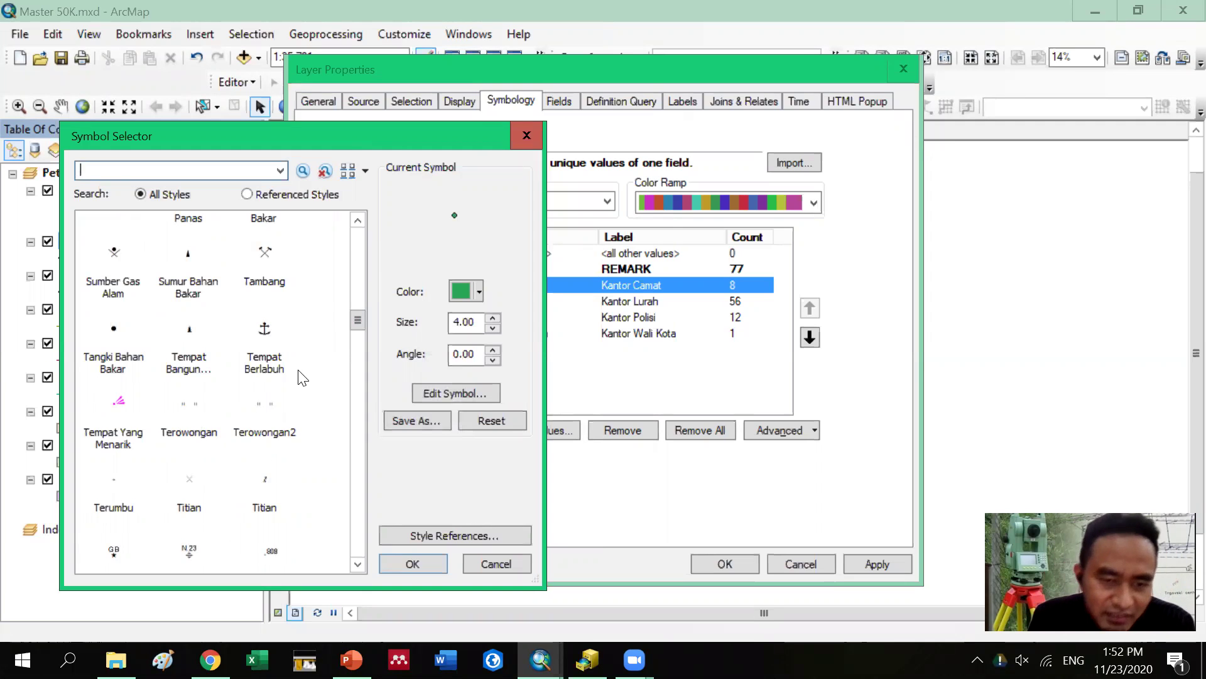
scroll(302, 378, "down", 3)
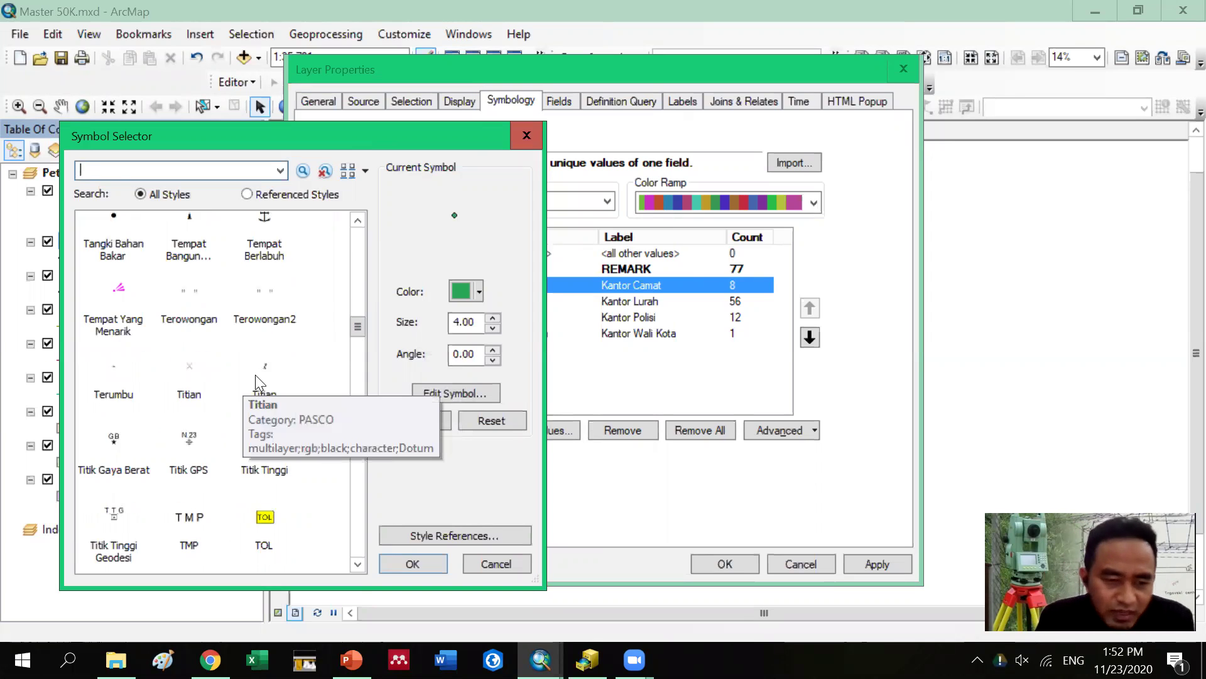
scroll(264, 393, "down", 9)
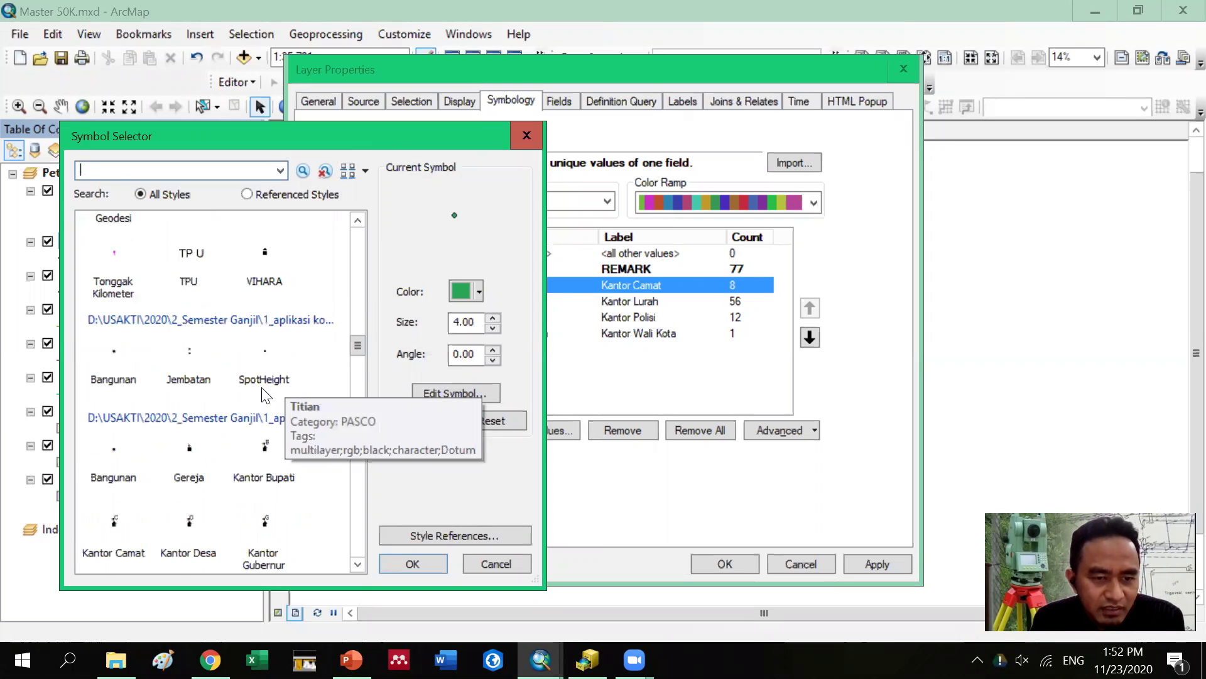
scroll(263, 392, "down", 9)
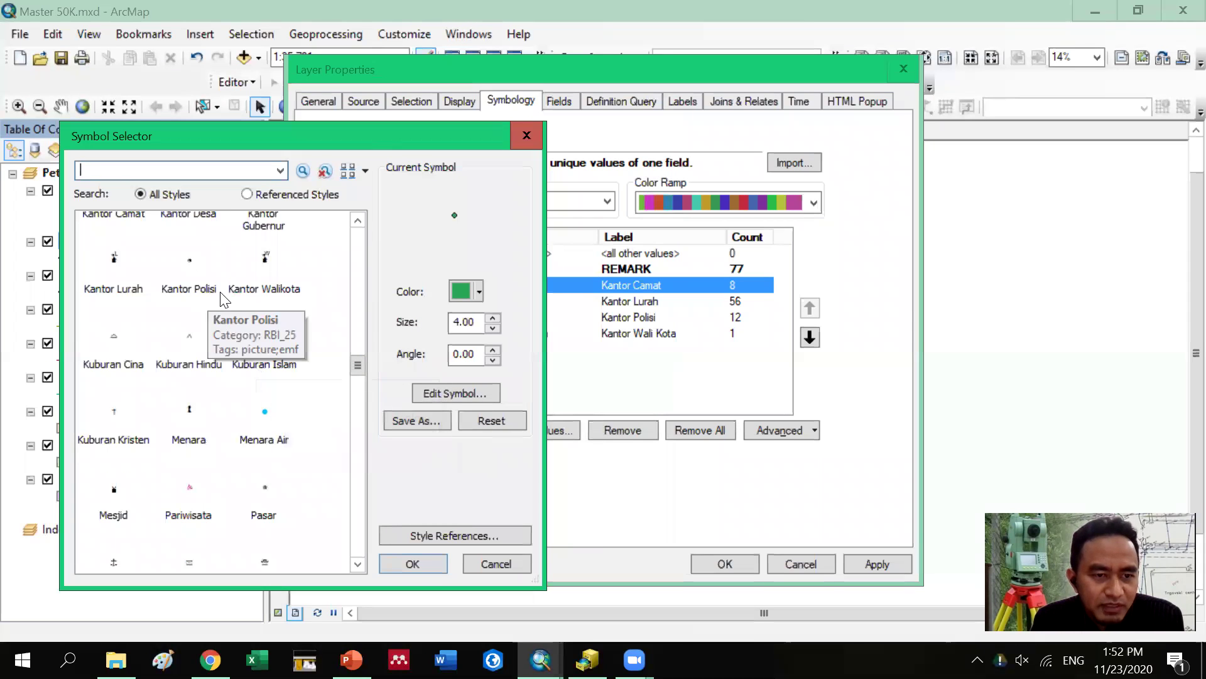
scroll(112, 293, "up", 3)
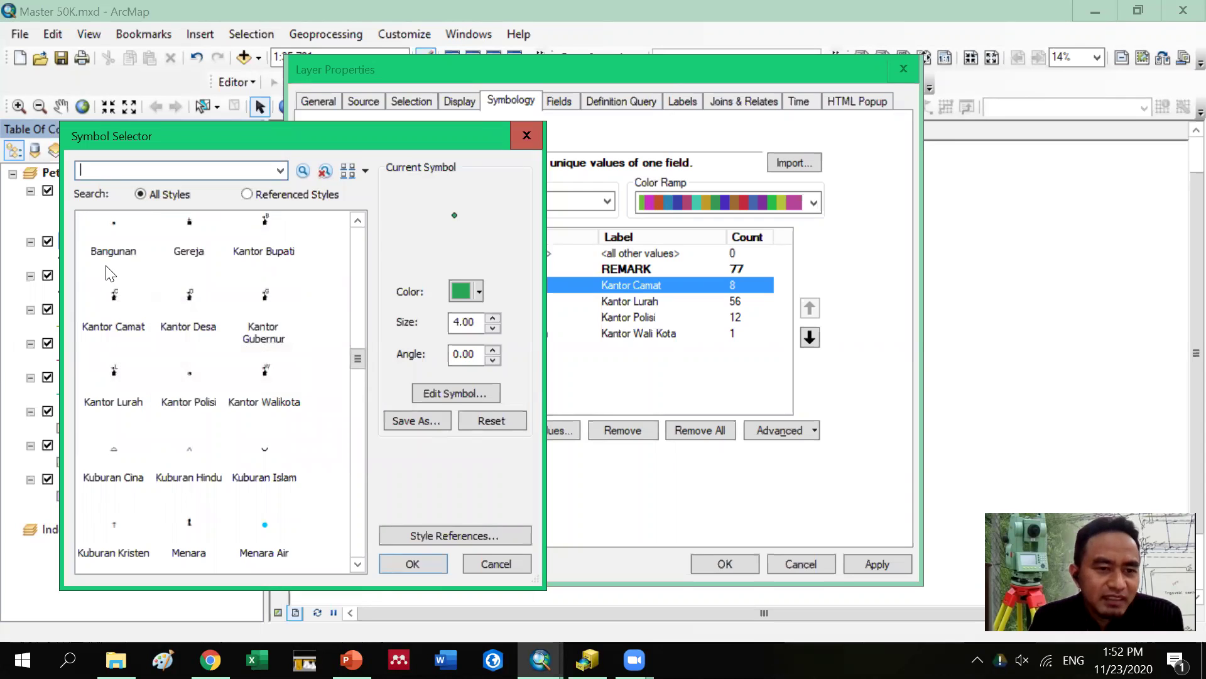
left_click(115, 327)
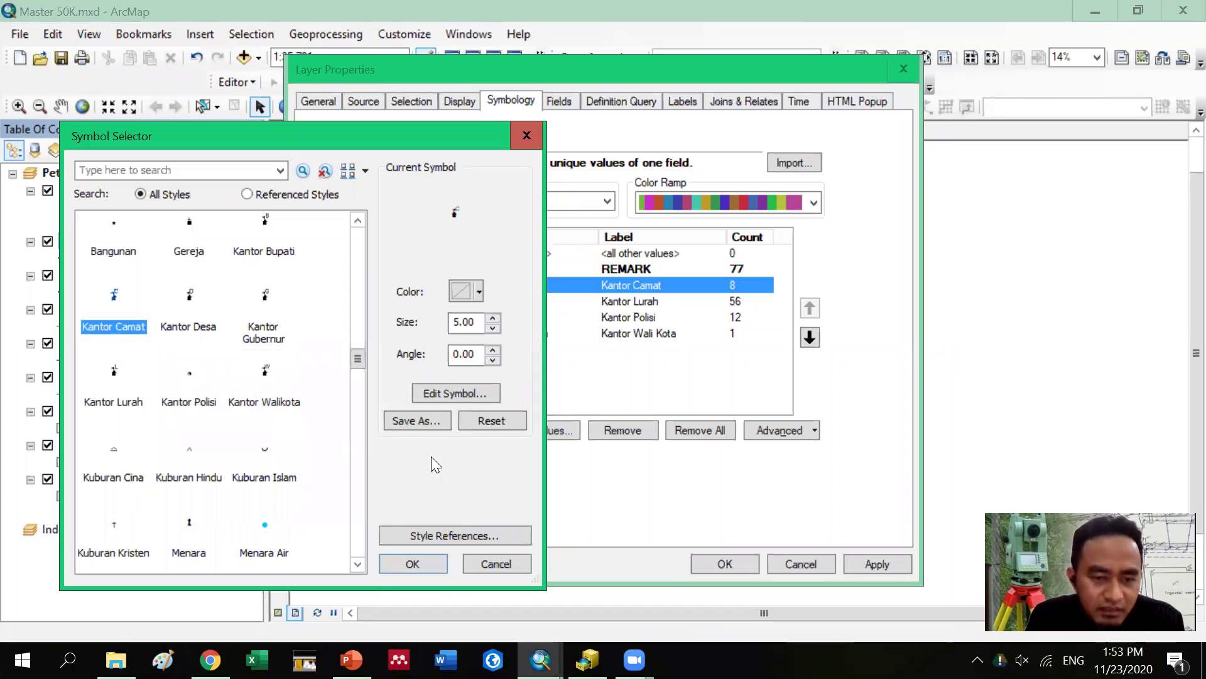
left_click(411, 564)
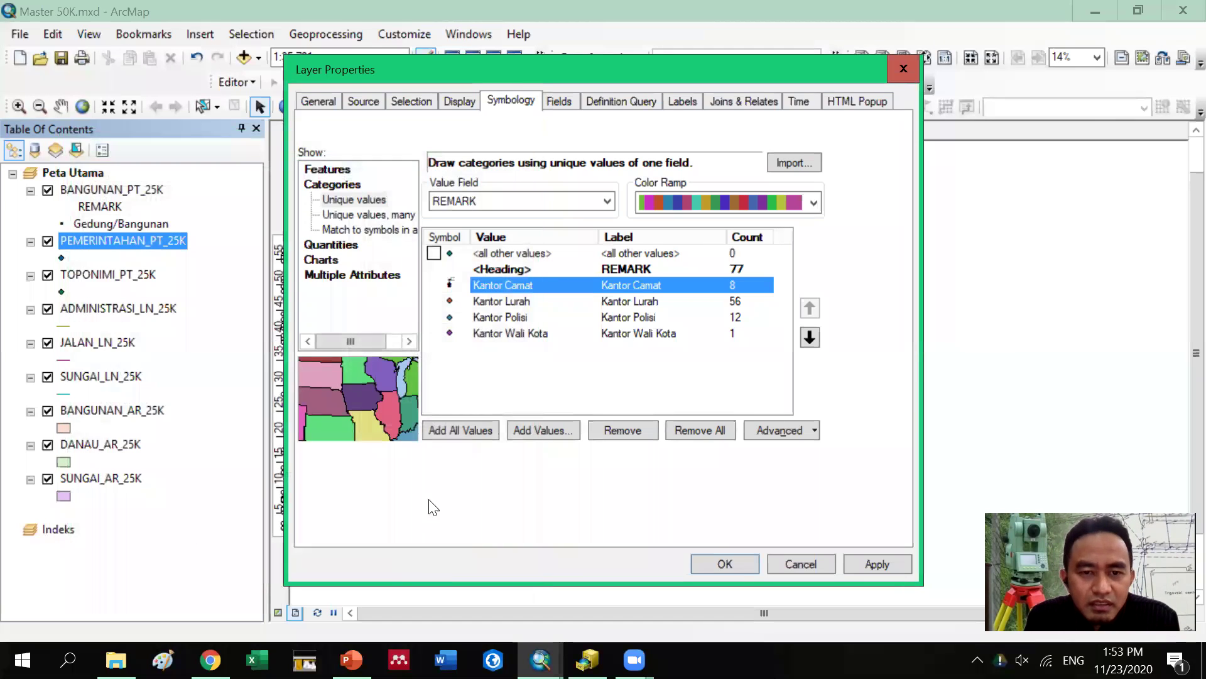
Assign the Kantor Lurah symbol from the RBI_25 category to the Kantor Lurah value
double_click(450, 300)
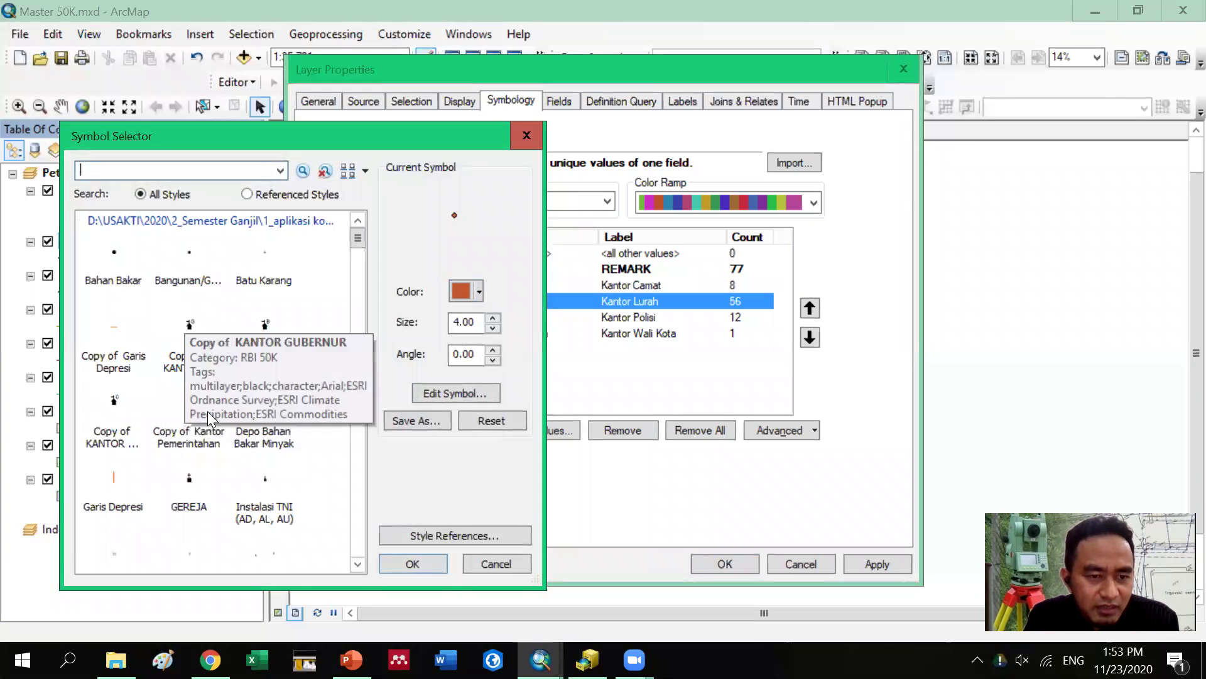
scroll(207, 410, "down", 3)
scroll(207, 411, "down", 15)
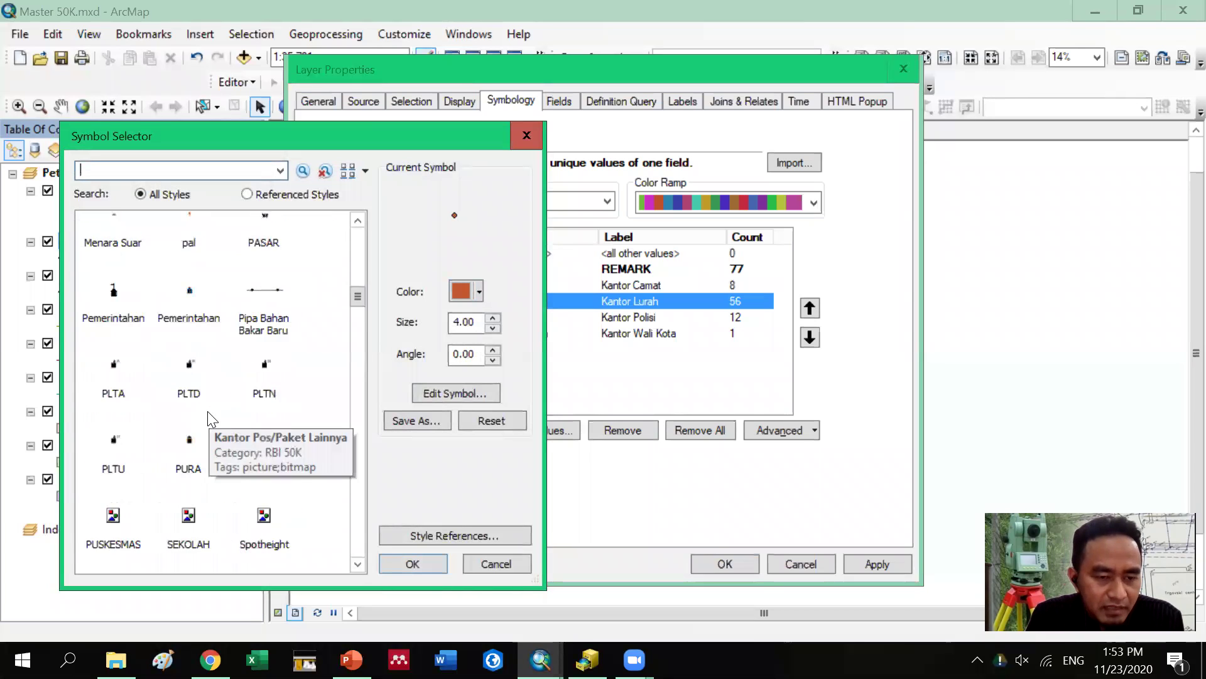
scroll(207, 411, "down", 10)
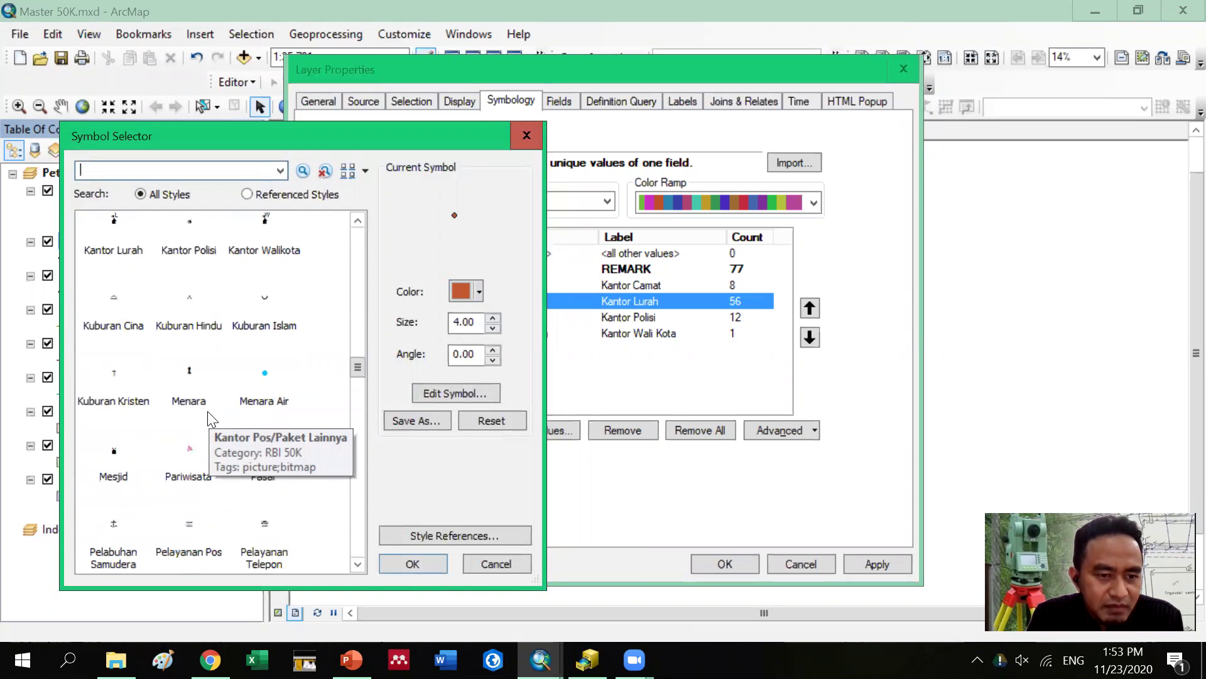
scroll(207, 411, "up", 3)
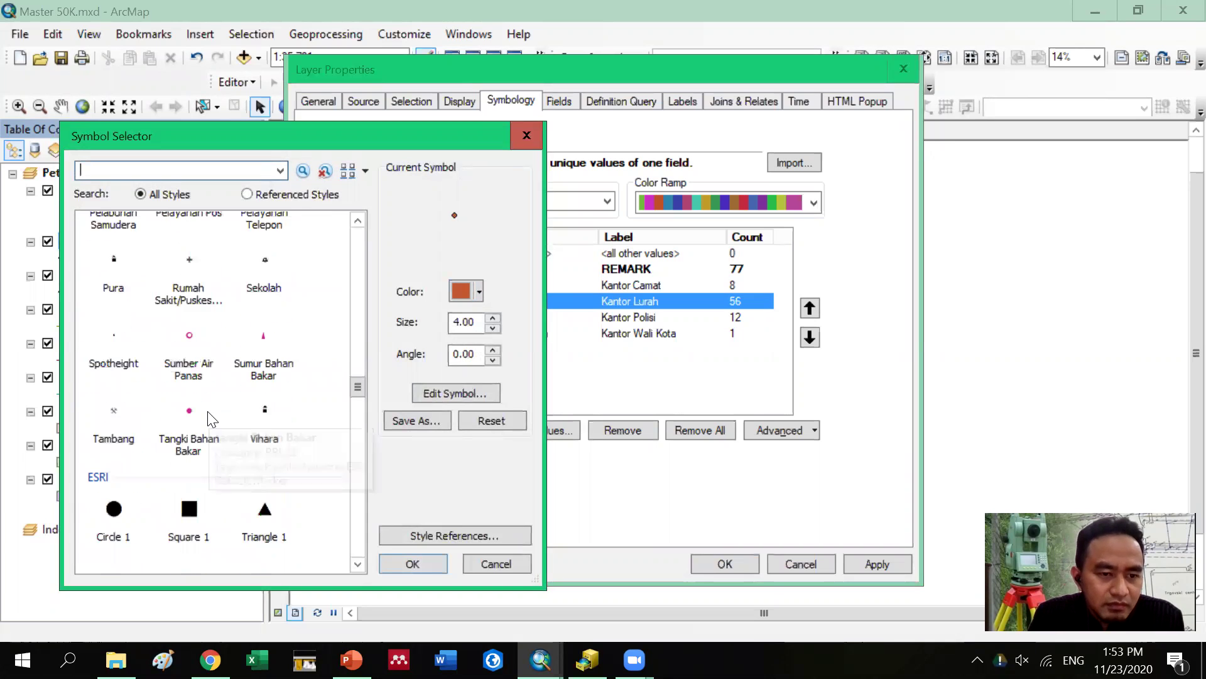
scroll(157, 477, "up", 3)
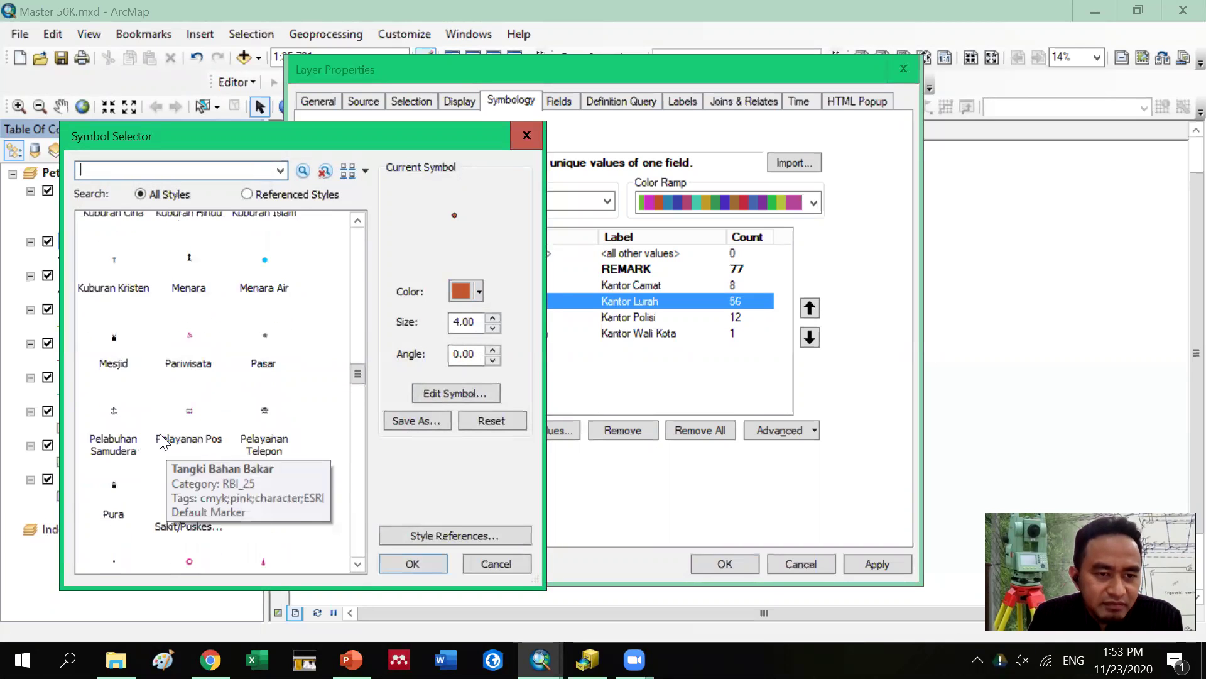
scroll(165, 395, "up", 3)
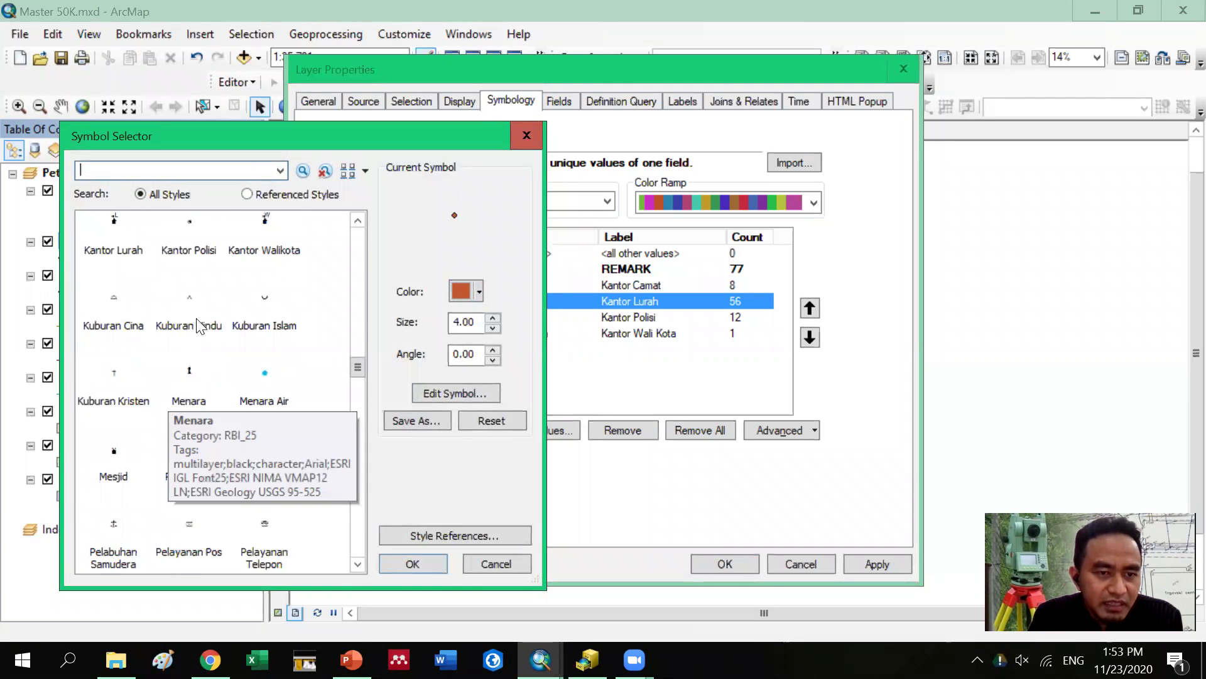
left_click(128, 257)
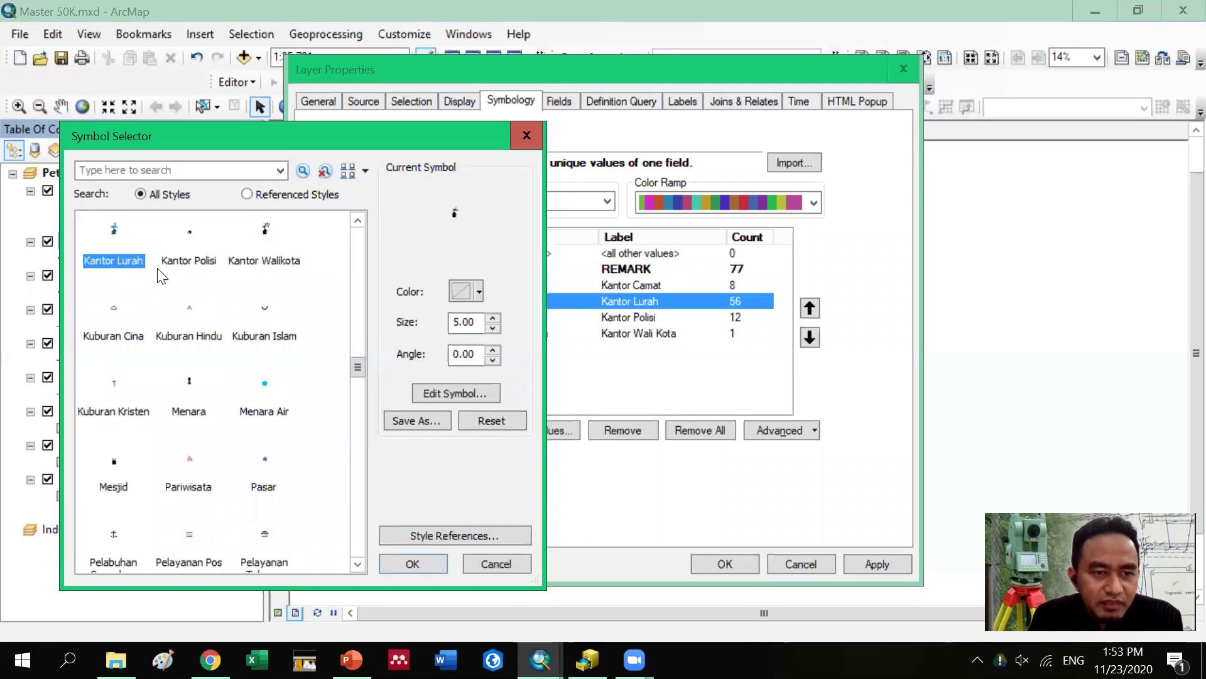
left_click(421, 563)
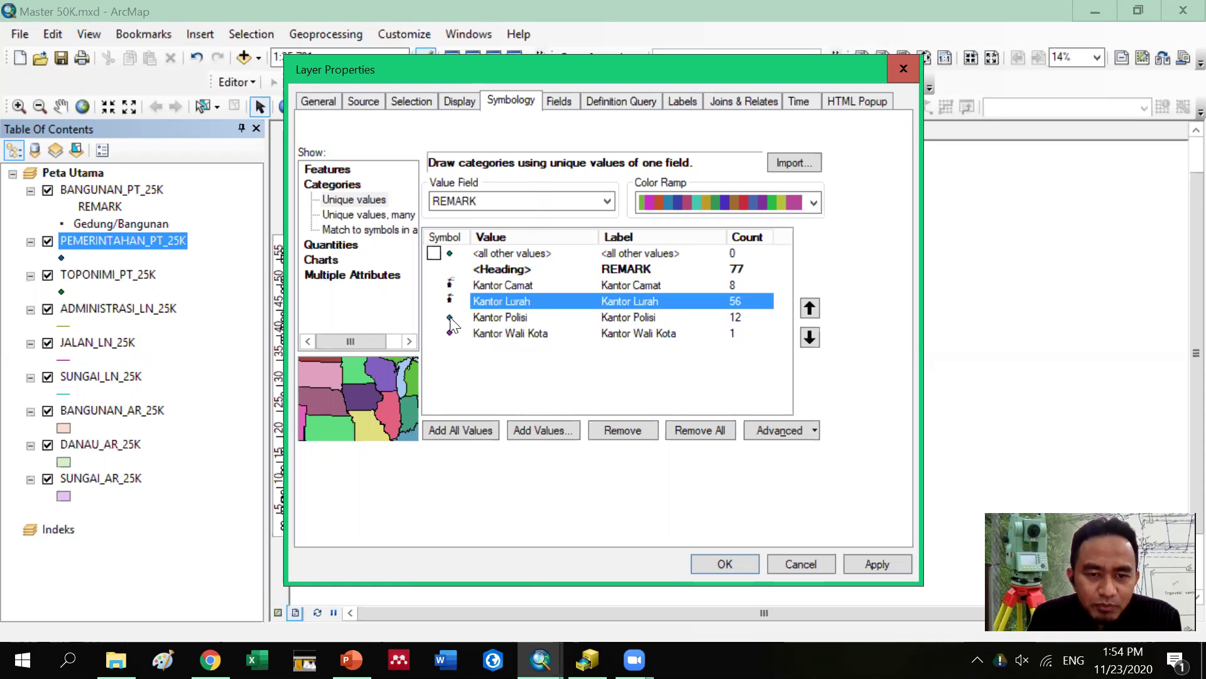
Assign the Kantor Polisi symbol from the RBI 50K category to the Kantor Polisi value
double_click(450, 317)
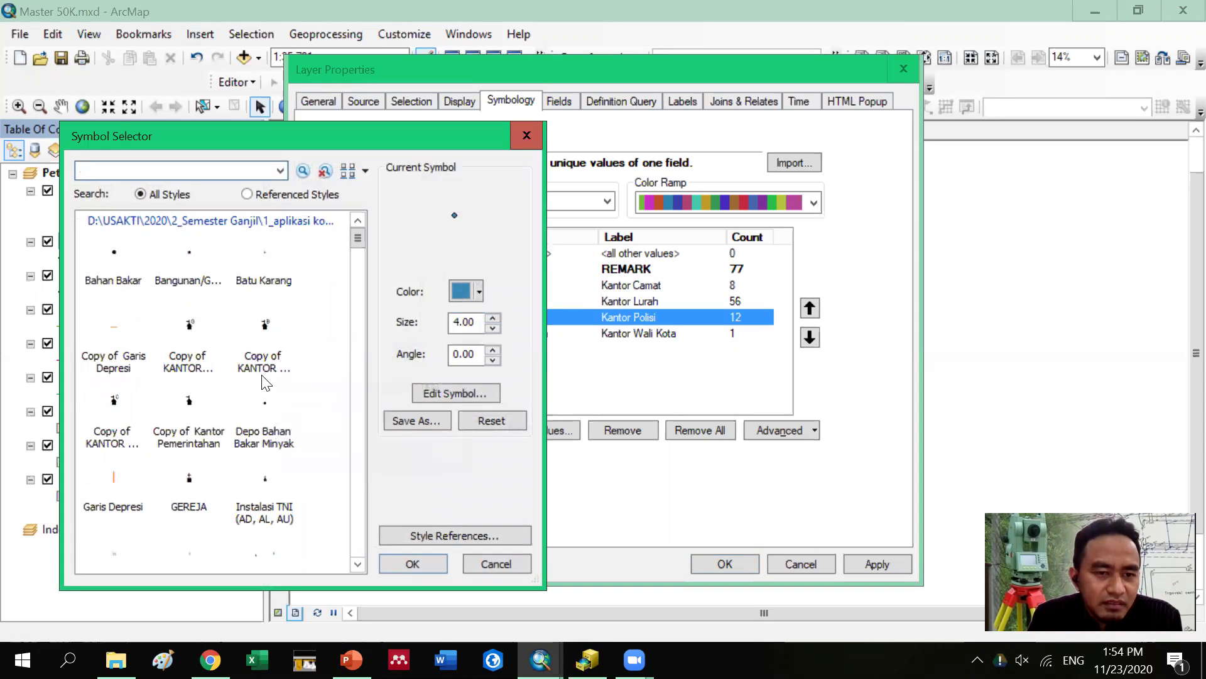
scroll(213, 376, "down", 4)
scroll(212, 375, "down", 6)
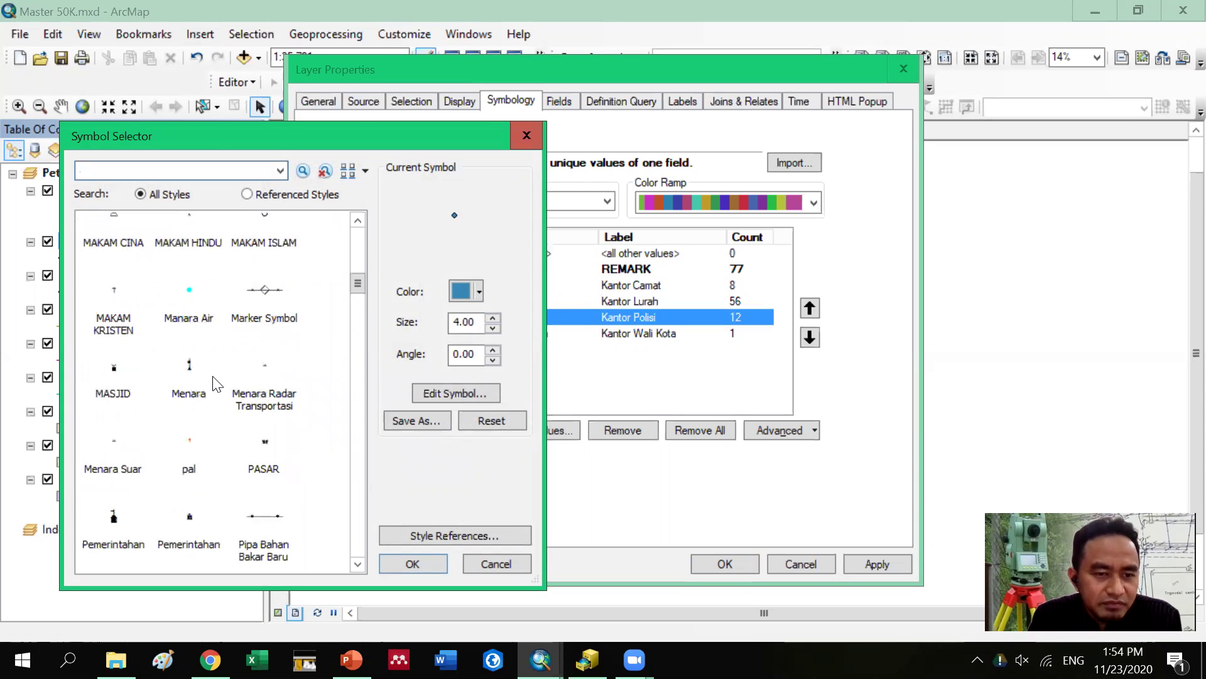
scroll(213, 375, "up", 3)
scroll(265, 290, "up", 2)
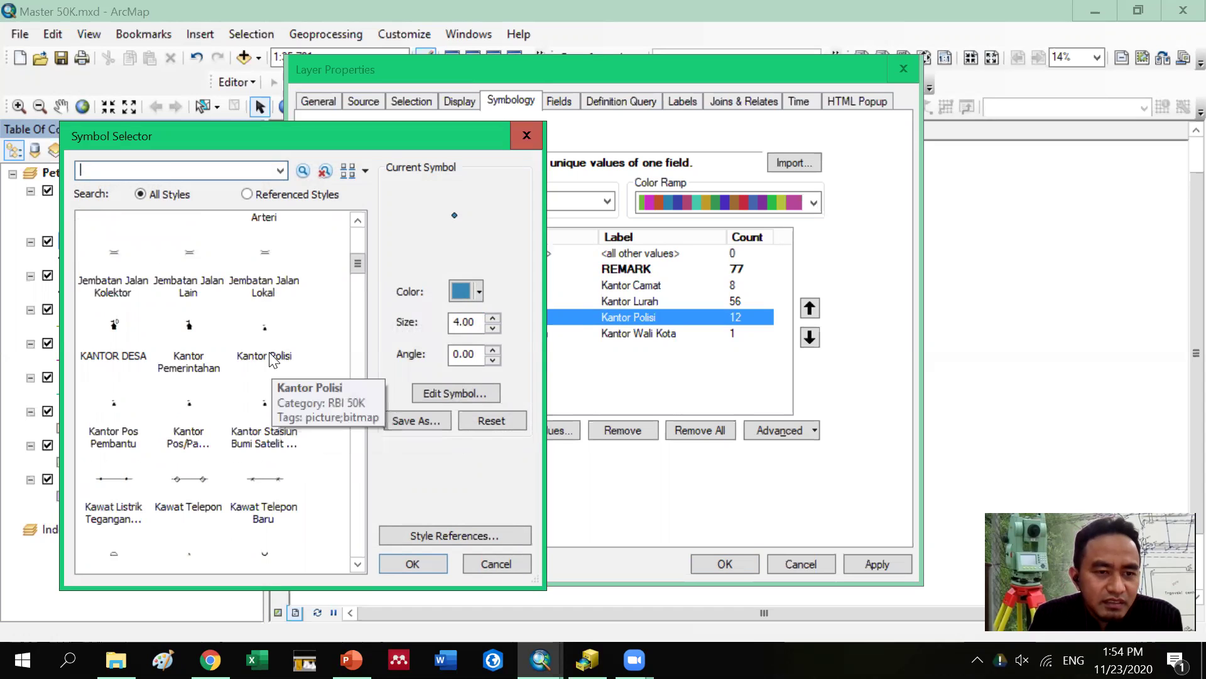
left_click(265, 351)
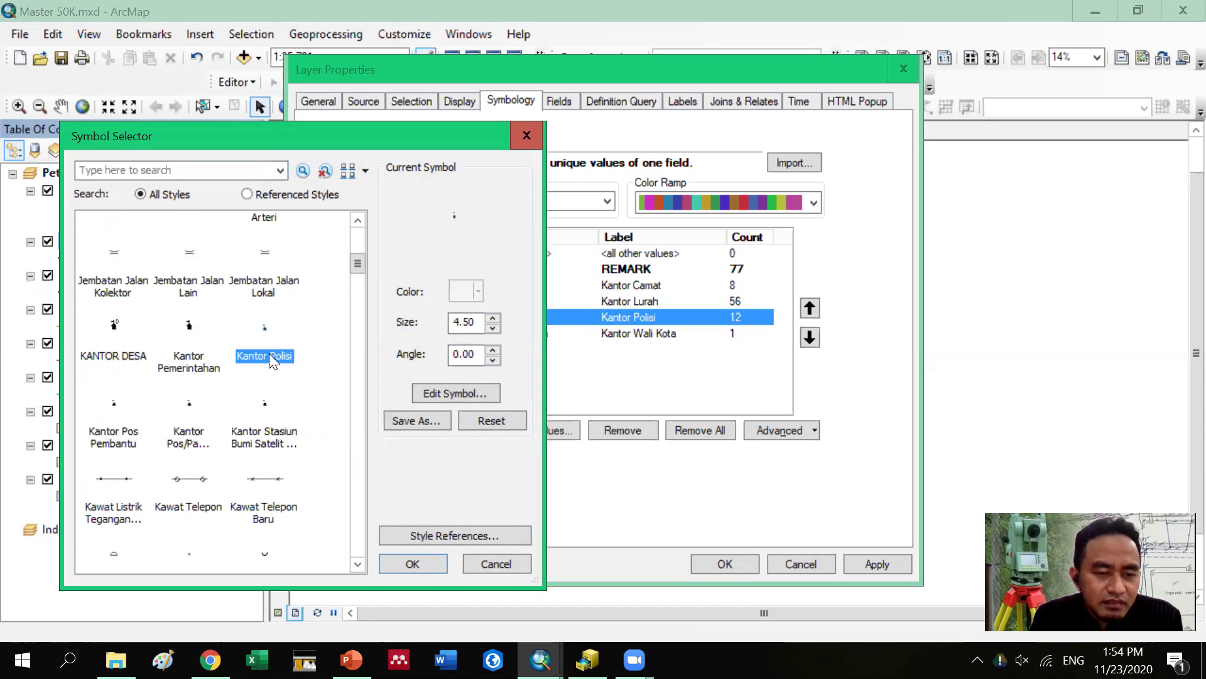
scroll(249, 387, "down", 12)
scroll(251, 394, "down", 10)
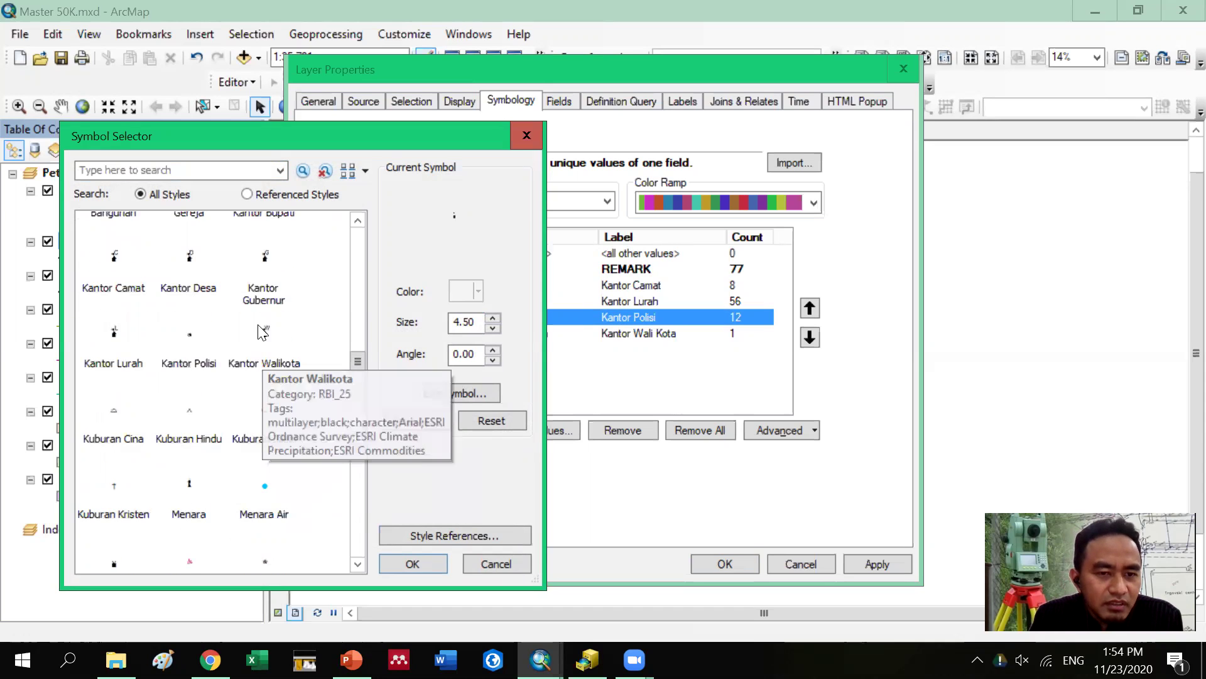
scroll(275, 303, "up", 2)
scroll(285, 365, "up", 10)
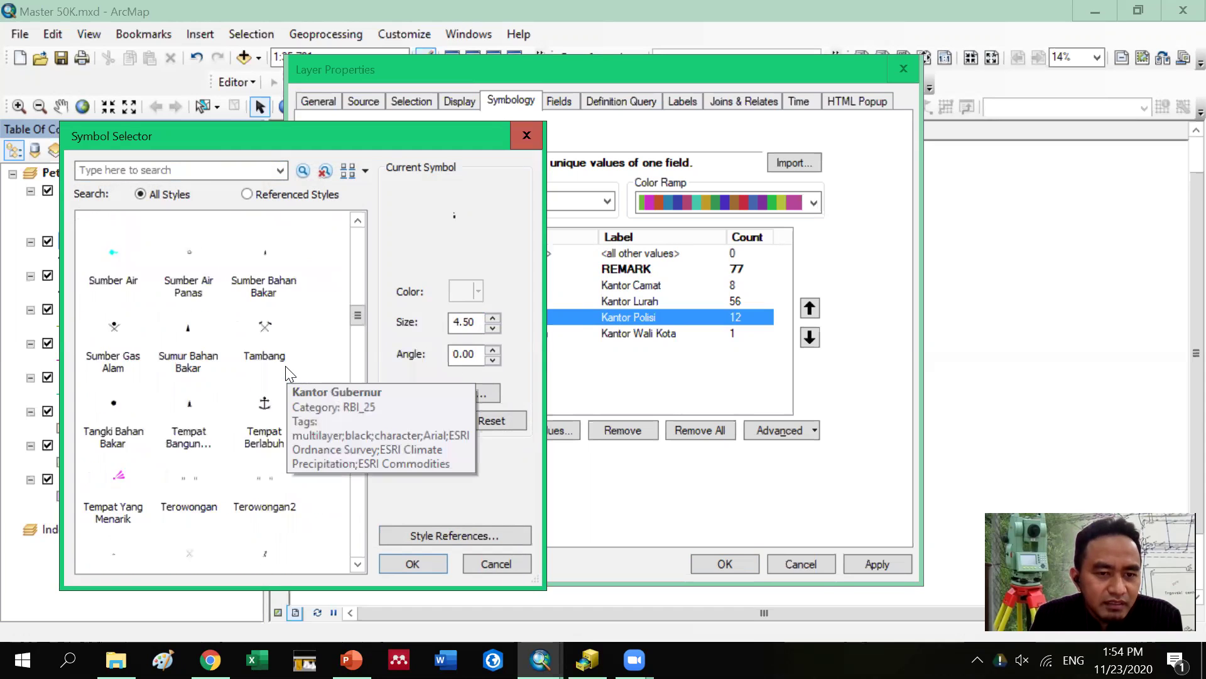
scroll(285, 366, "up", 6)
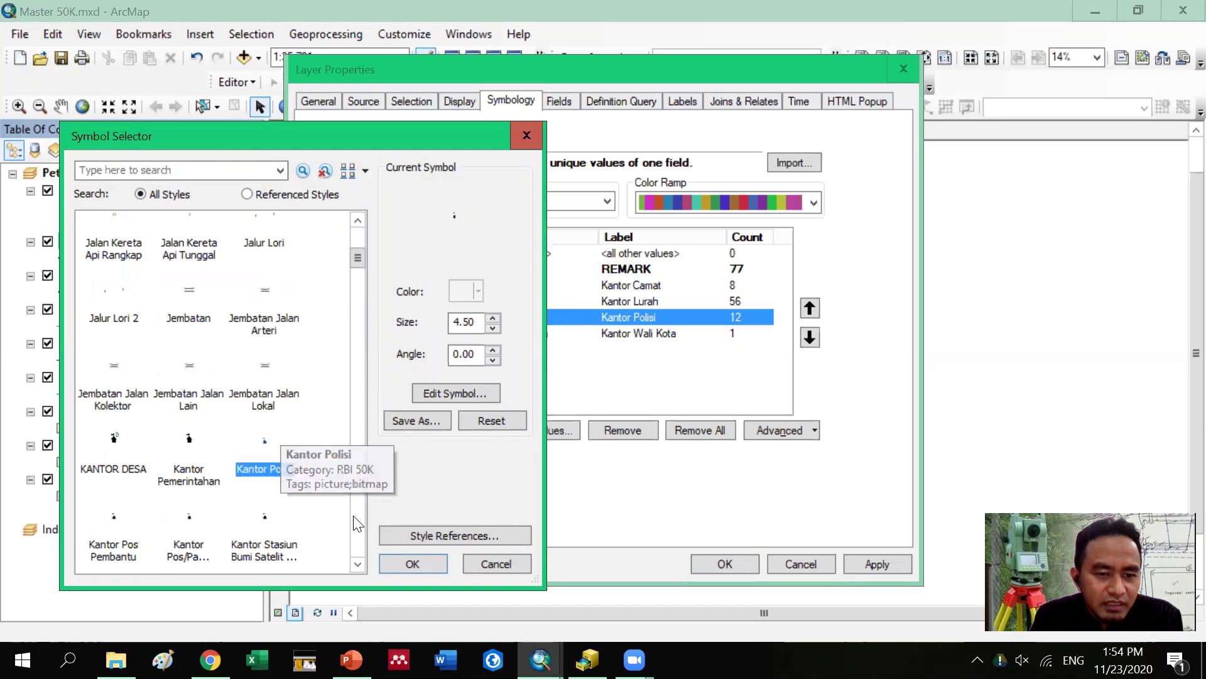
left_click(411, 564)
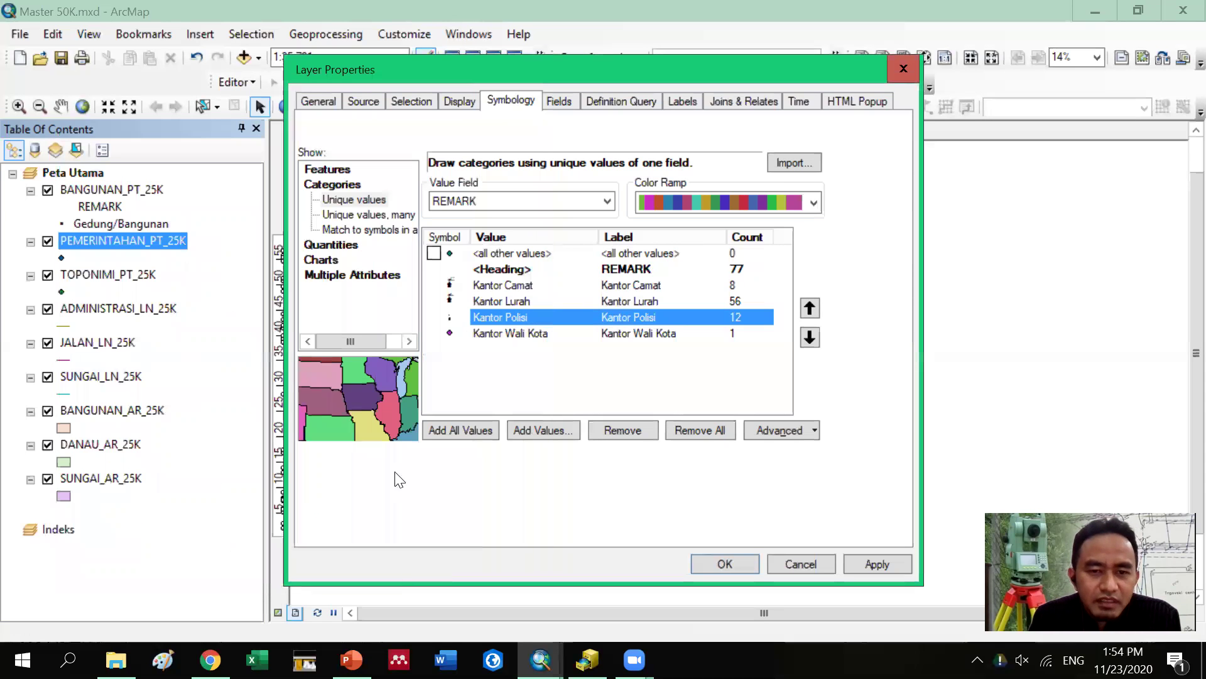
Assign the Kantor Walikota symbol from the RBI_25 category to the Kantor Wali Kota value
double_click(449, 334)
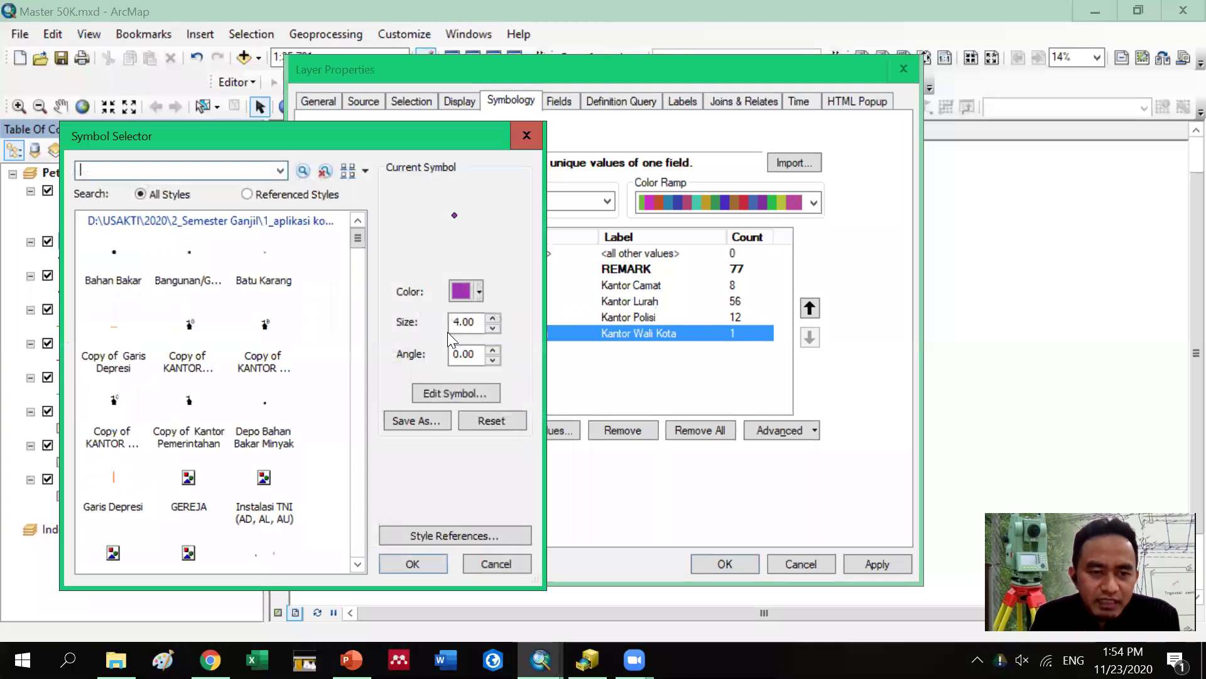
scroll(294, 389, "down", 10)
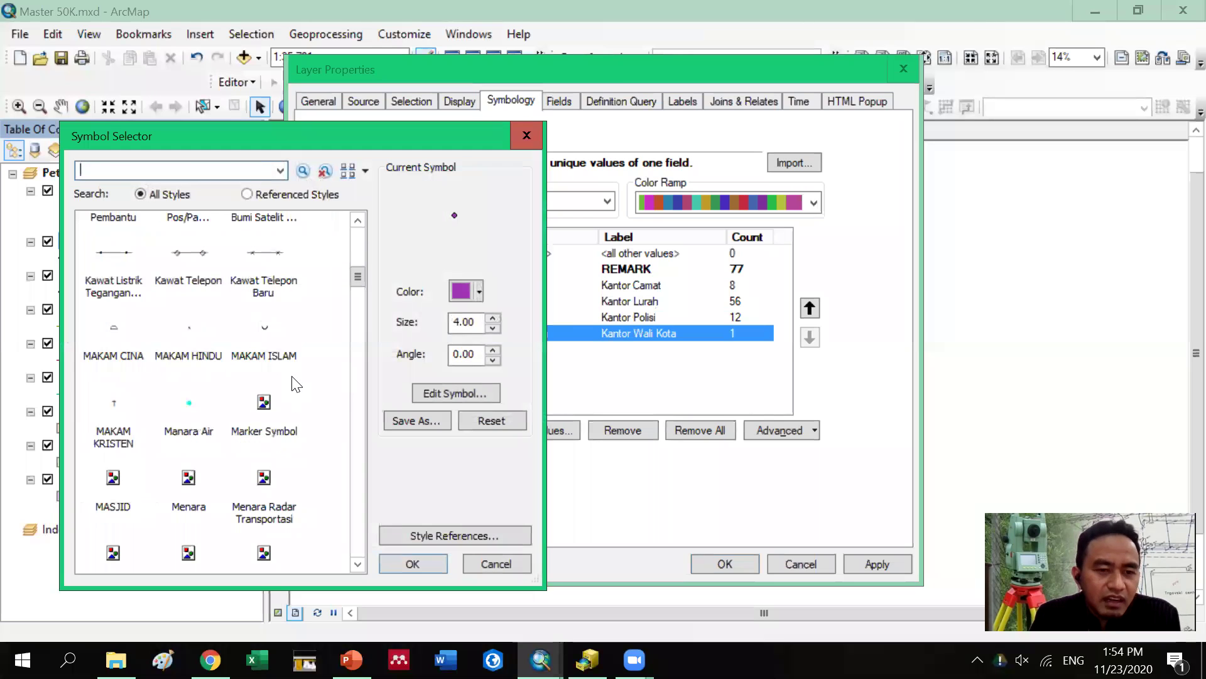
scroll(296, 384, "down", 15)
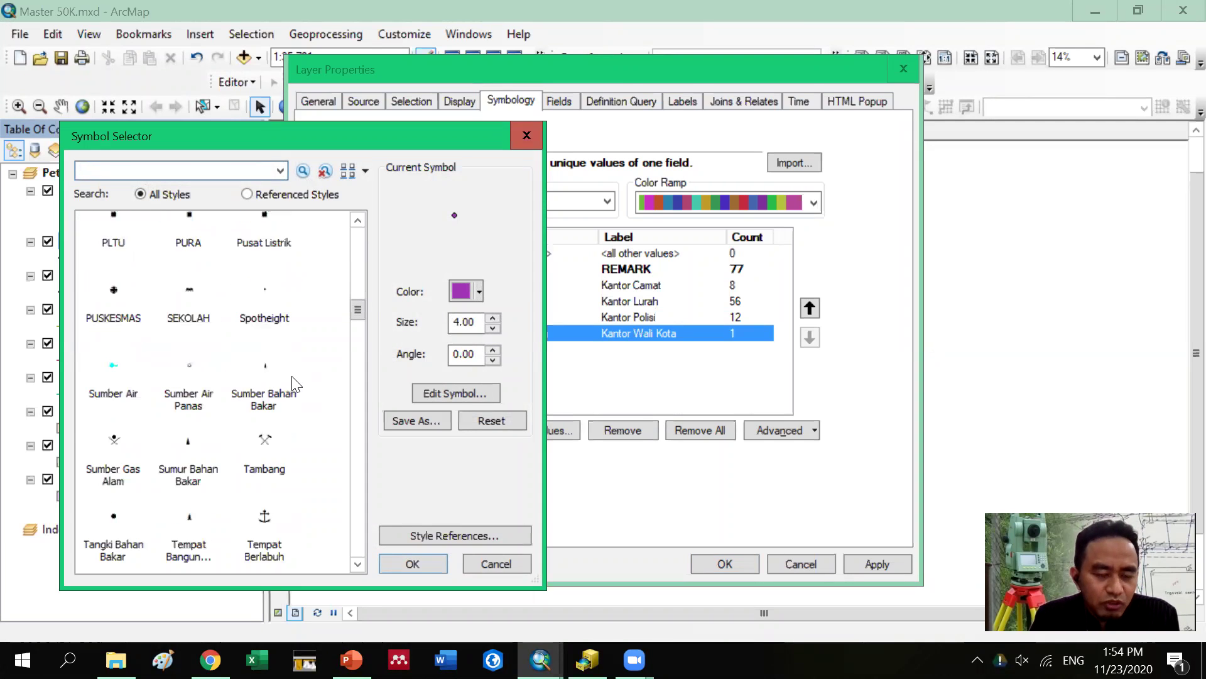
scroll(296, 385, "up", 5)
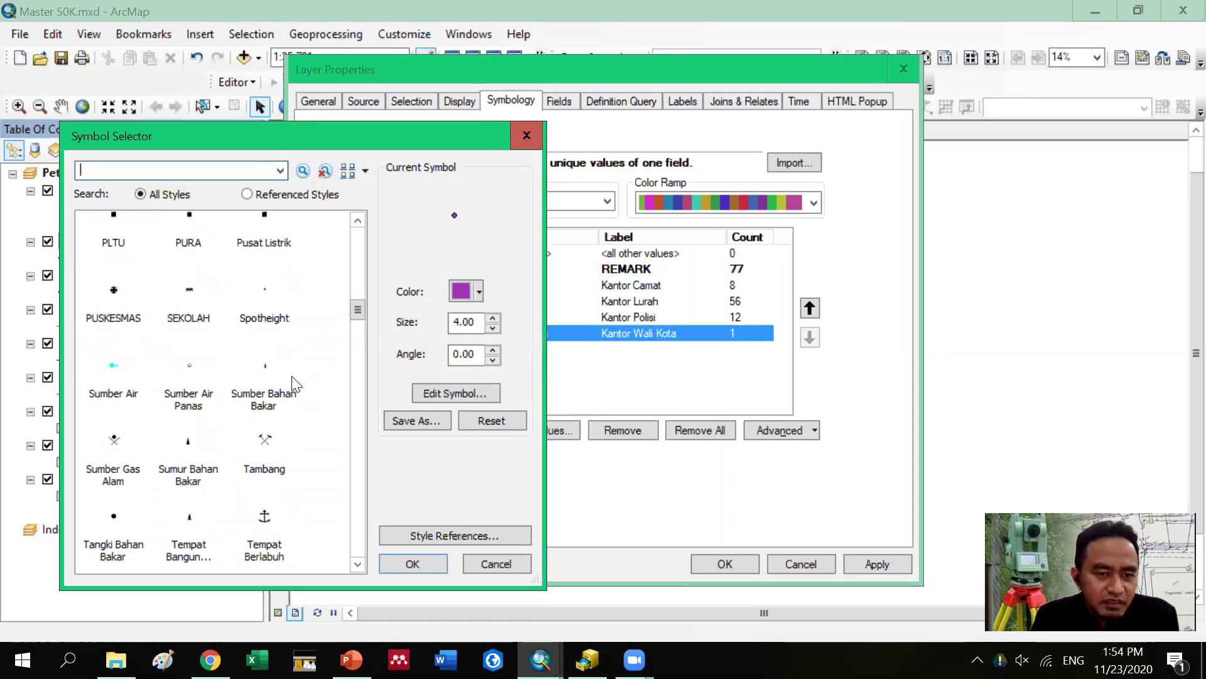
scroll(292, 384, "down", 10)
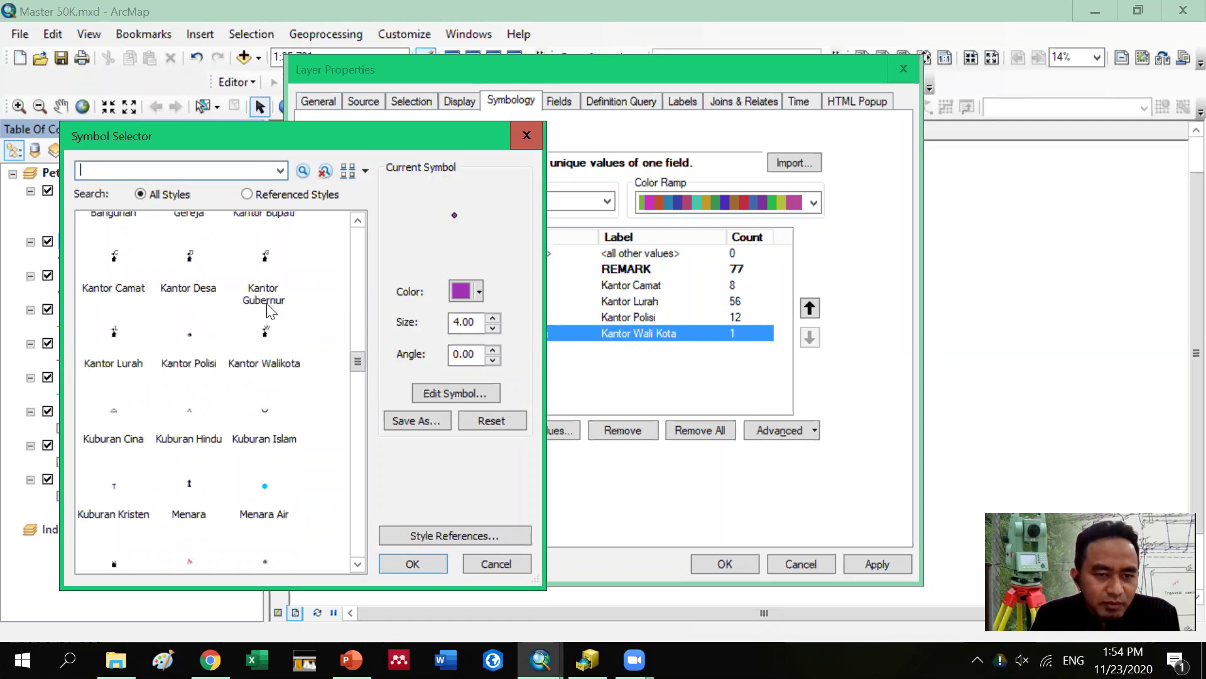
left_click(265, 372)
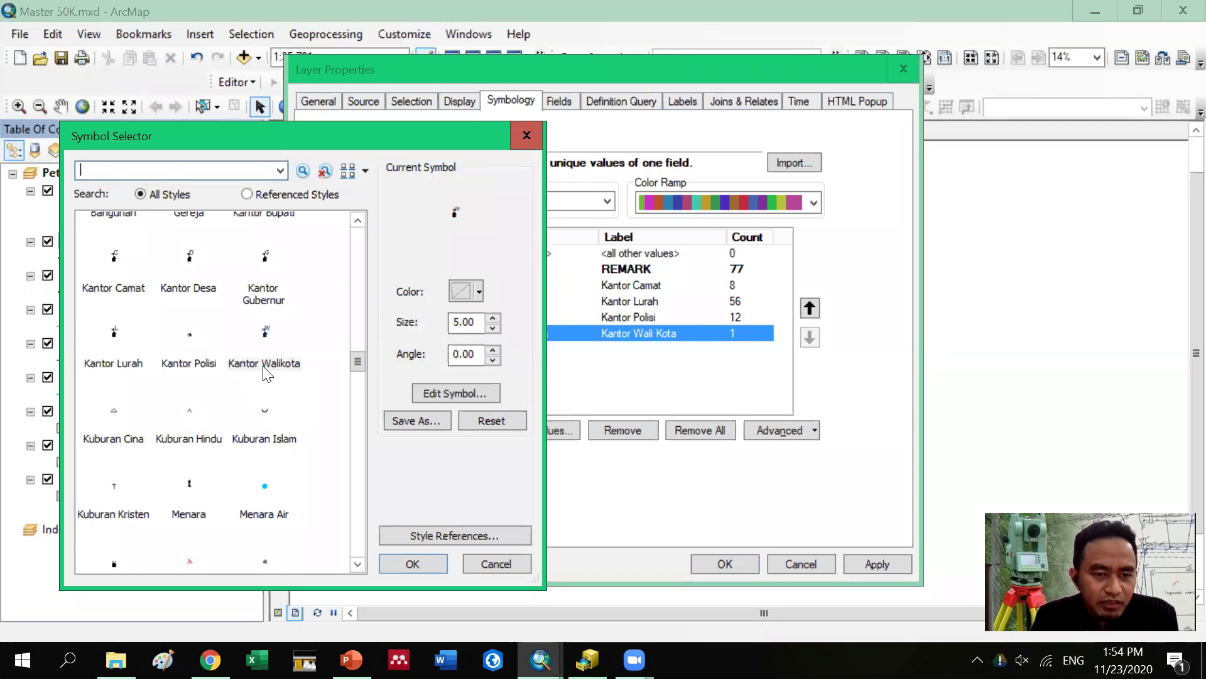
left_click(393, 567)
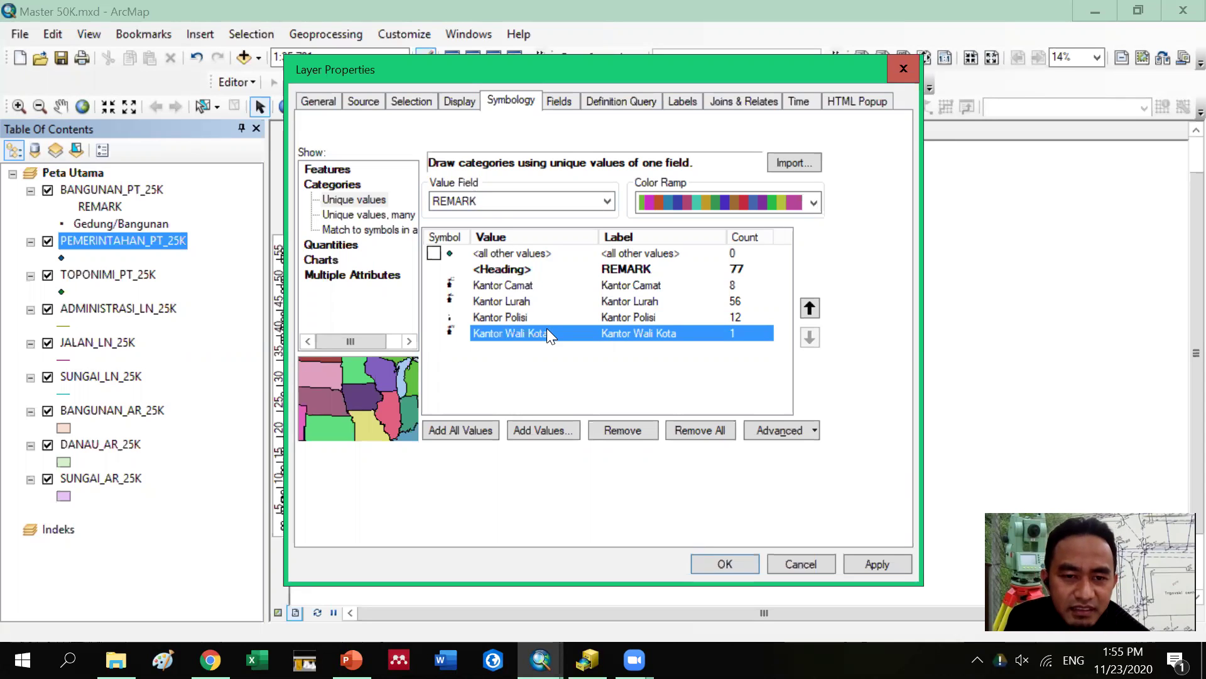
Examine which styles are referenced for the Kantor Wali Kota symbol, leaving its symbol as assigned
double_click(451, 332)
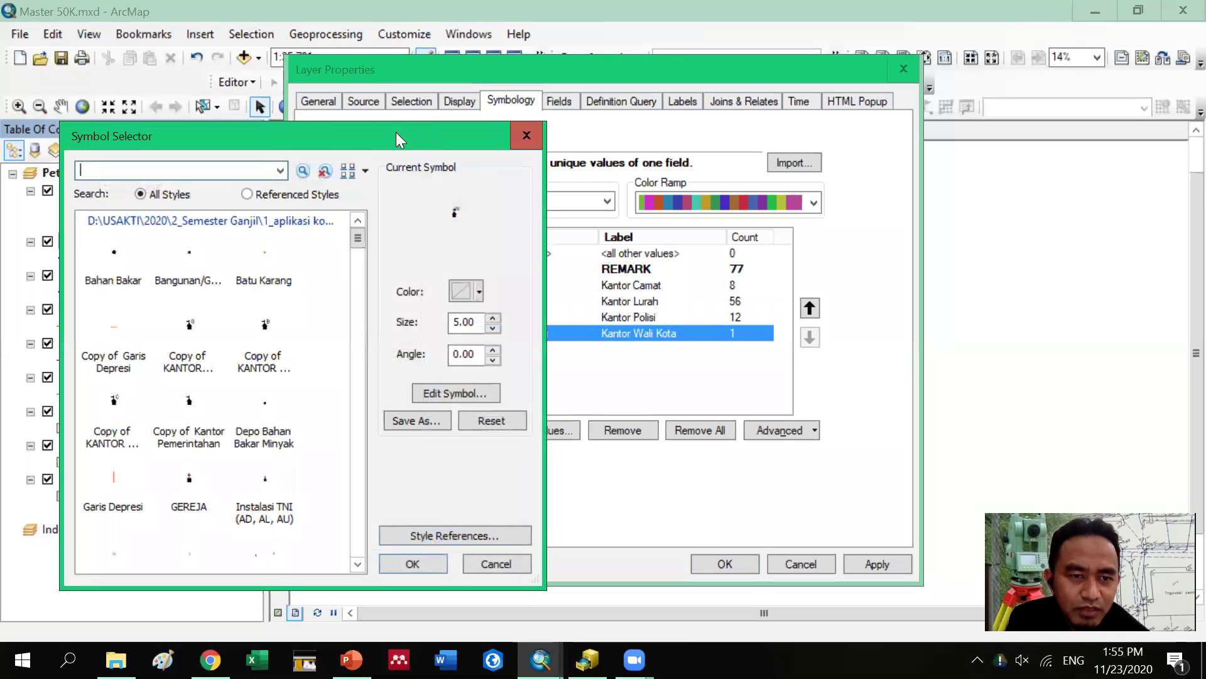
left_click_drag(396, 135, 414, 33)
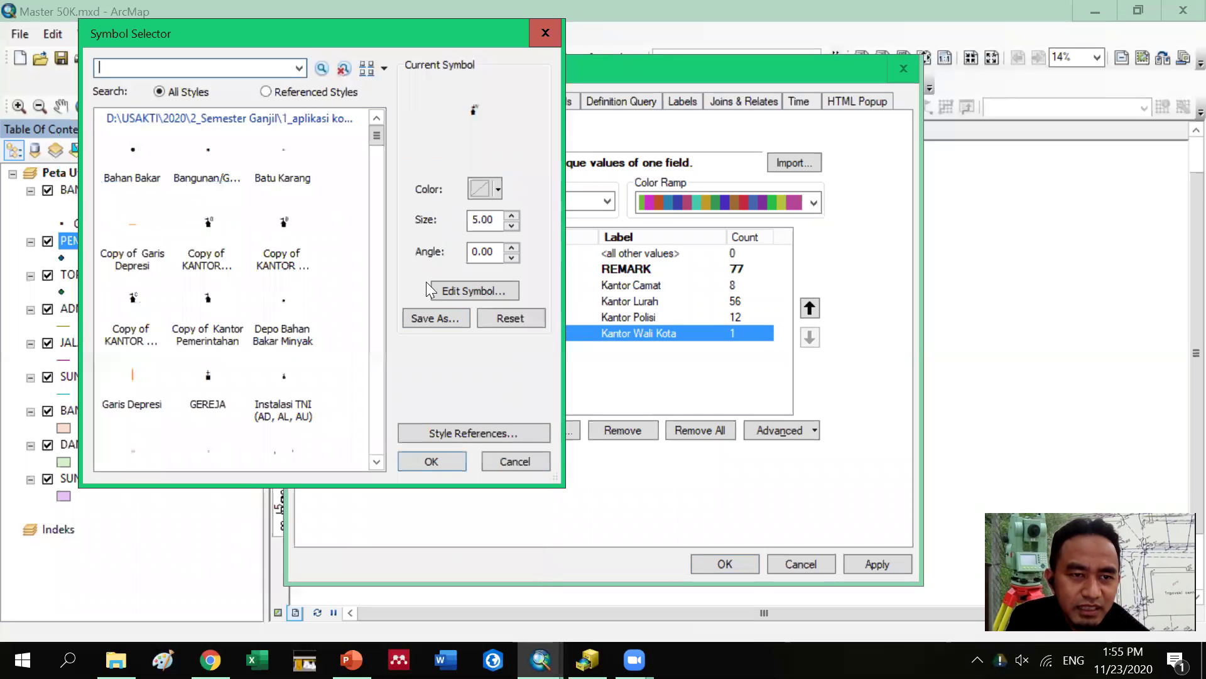
left_click(467, 433)
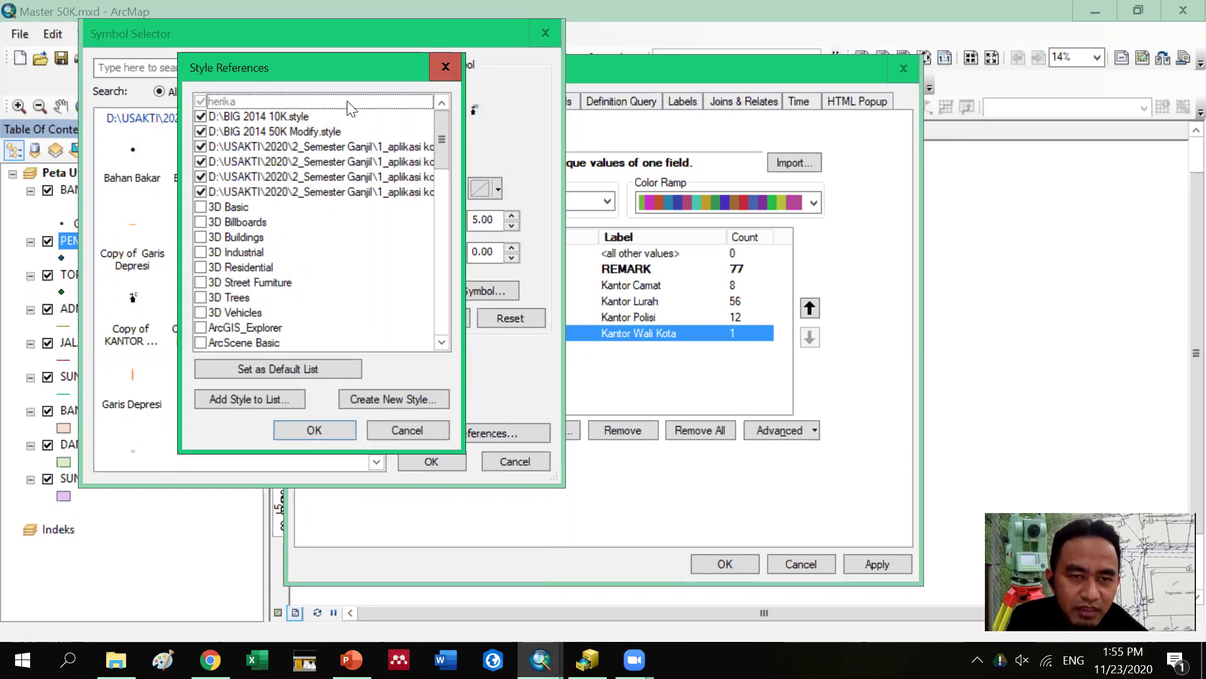
left_click(444, 67)
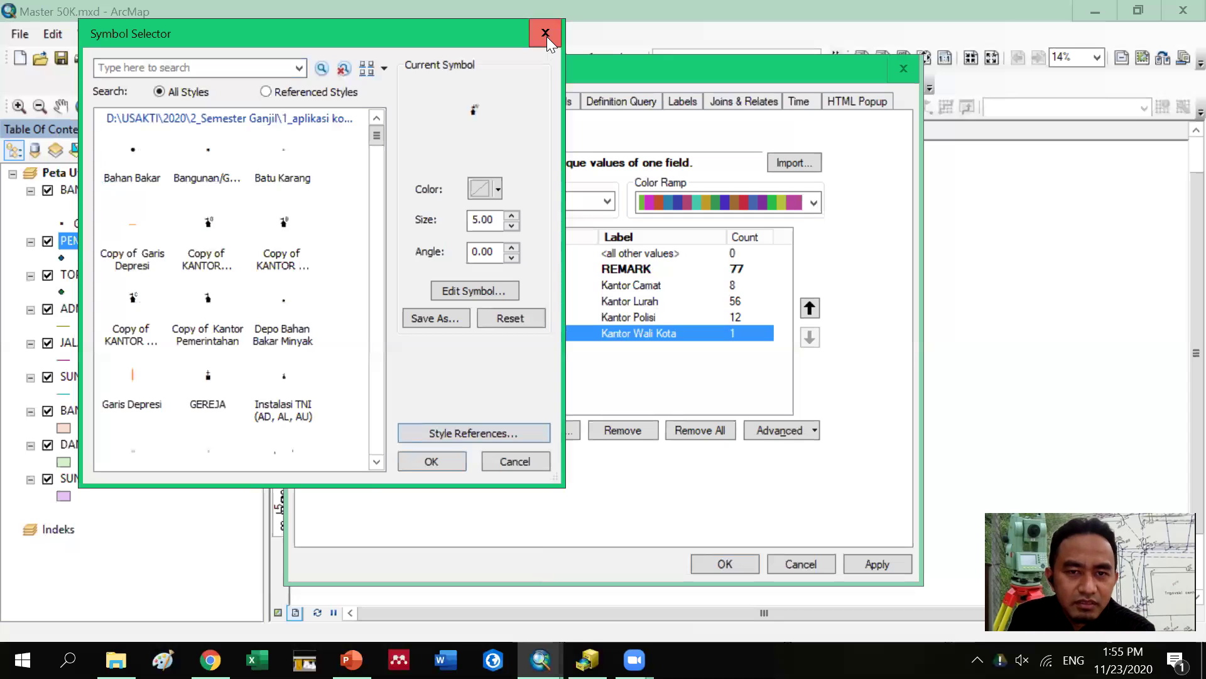
left_click(416, 458)
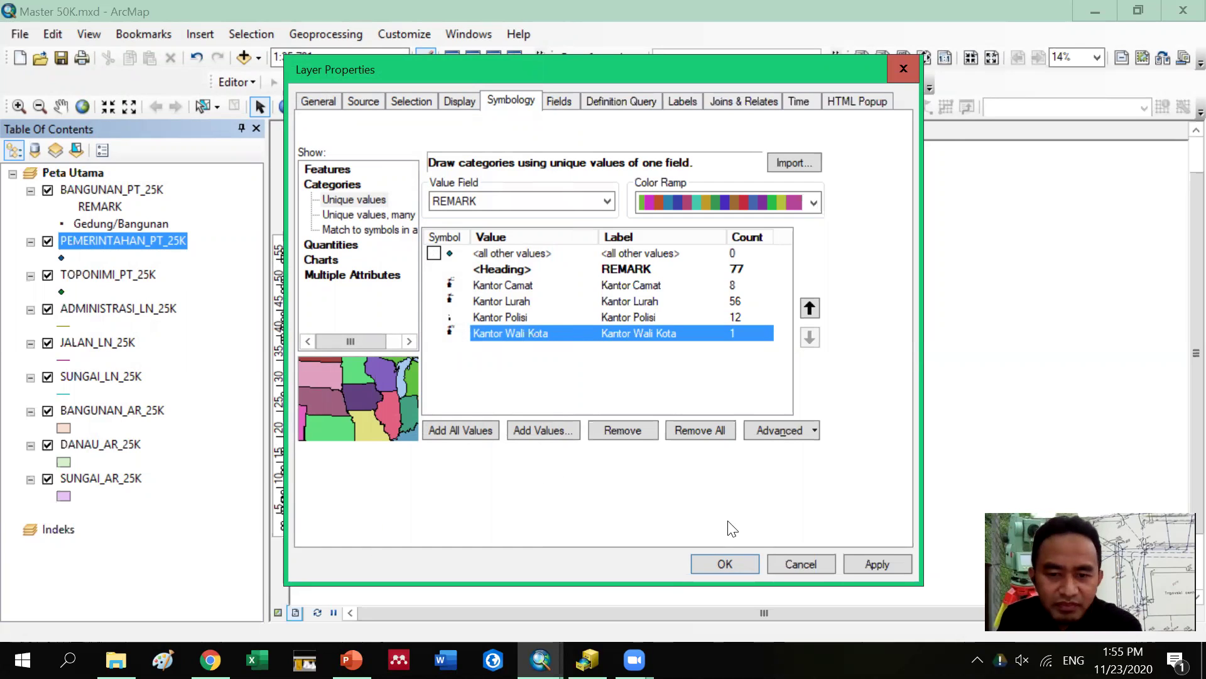
Apply the REMARK symbology to the PEMERINTAHAN_PT_25K layer and close its layer properties
left_click(857, 566)
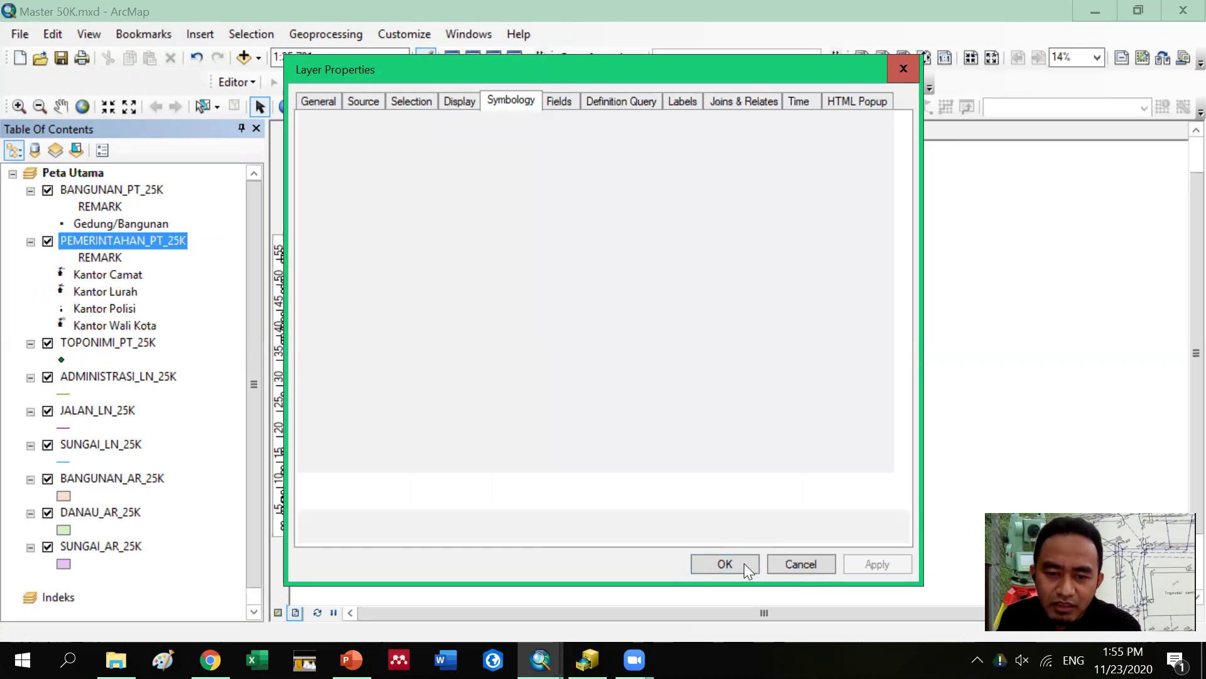
left_click(746, 565)
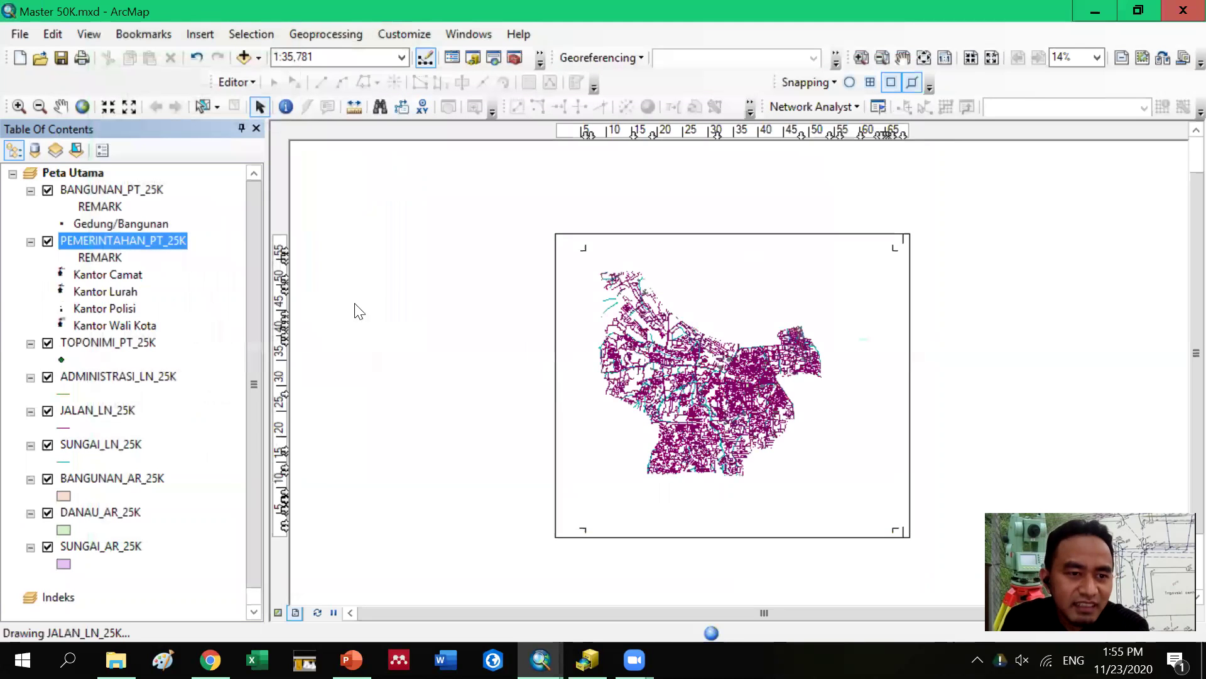
scroll(119, 330, "down", 1)
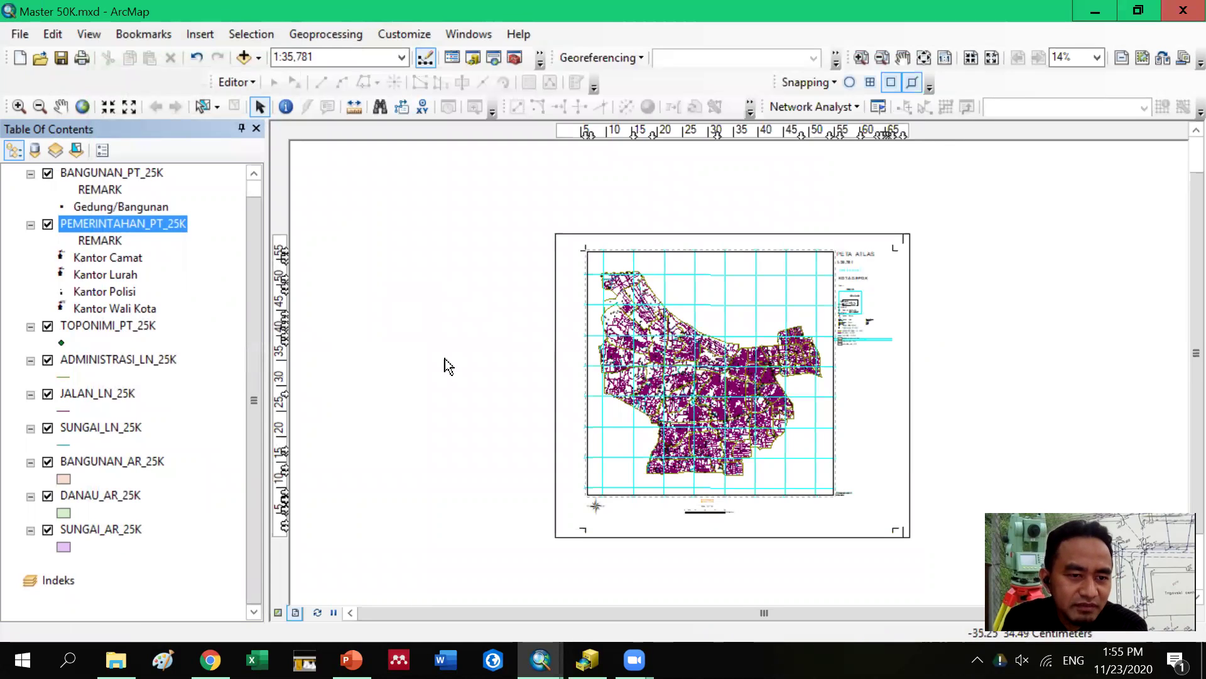
Categorize the TOPONIMI_PT_25K layer by unique REMARK values, adding all values and excluding all other values
left_click(139, 328)
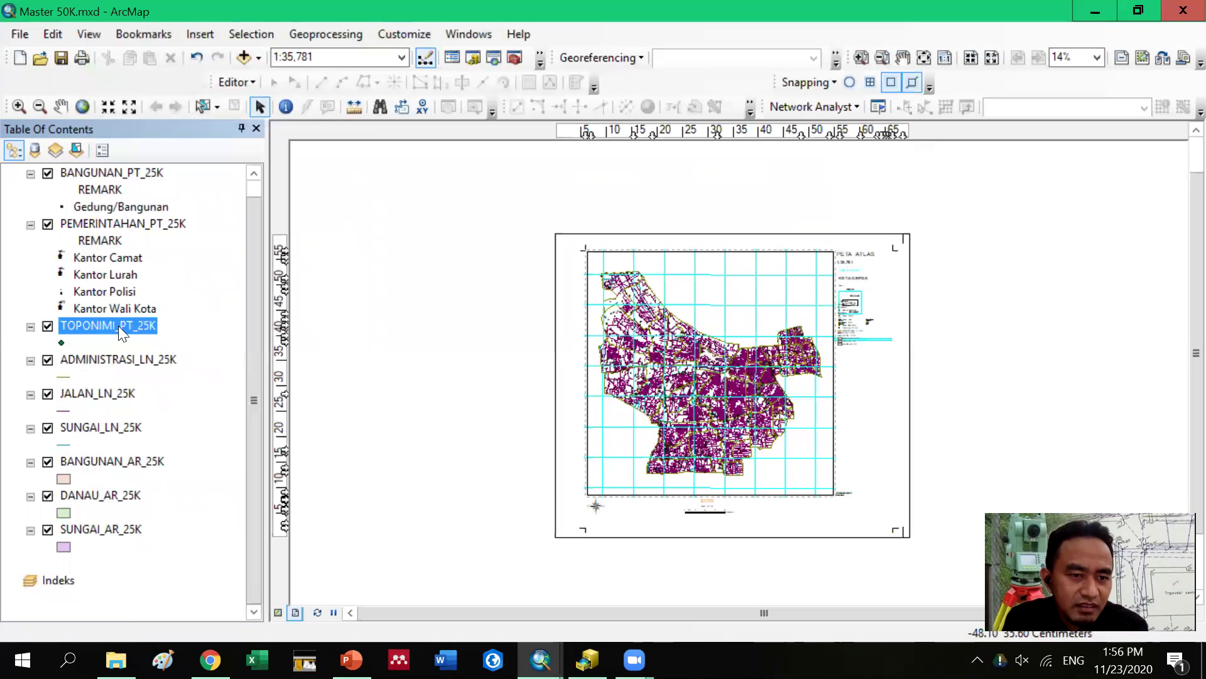
right_click(118, 326)
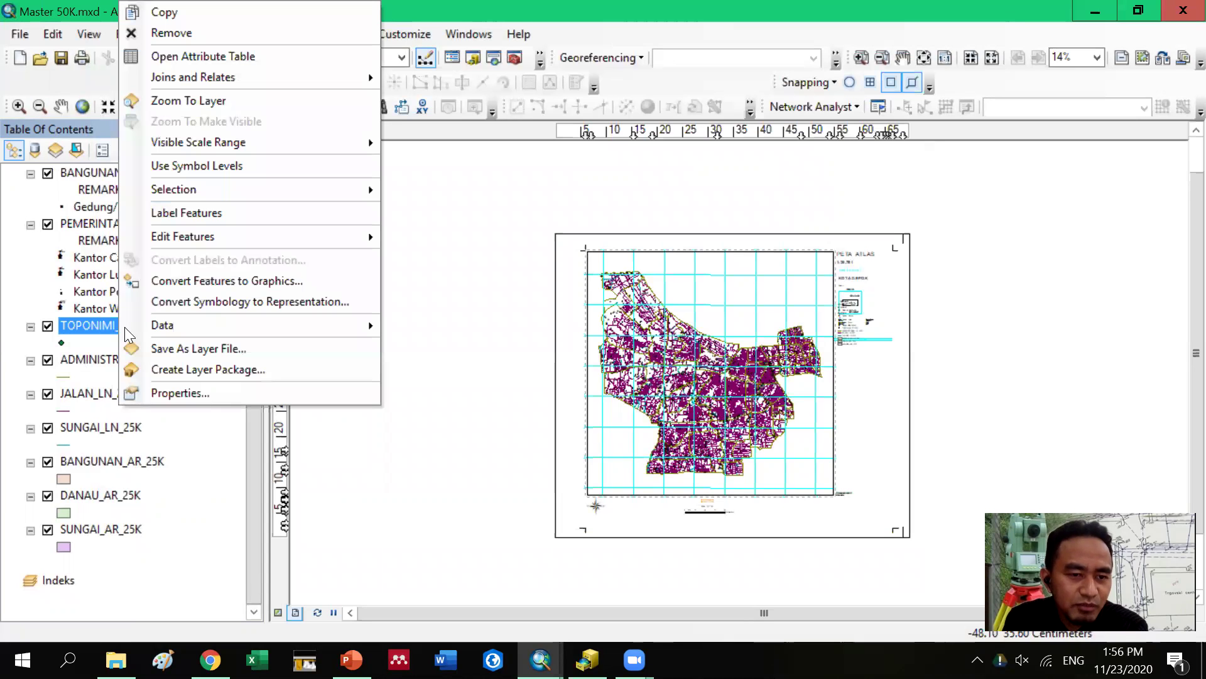
left_click(171, 392)
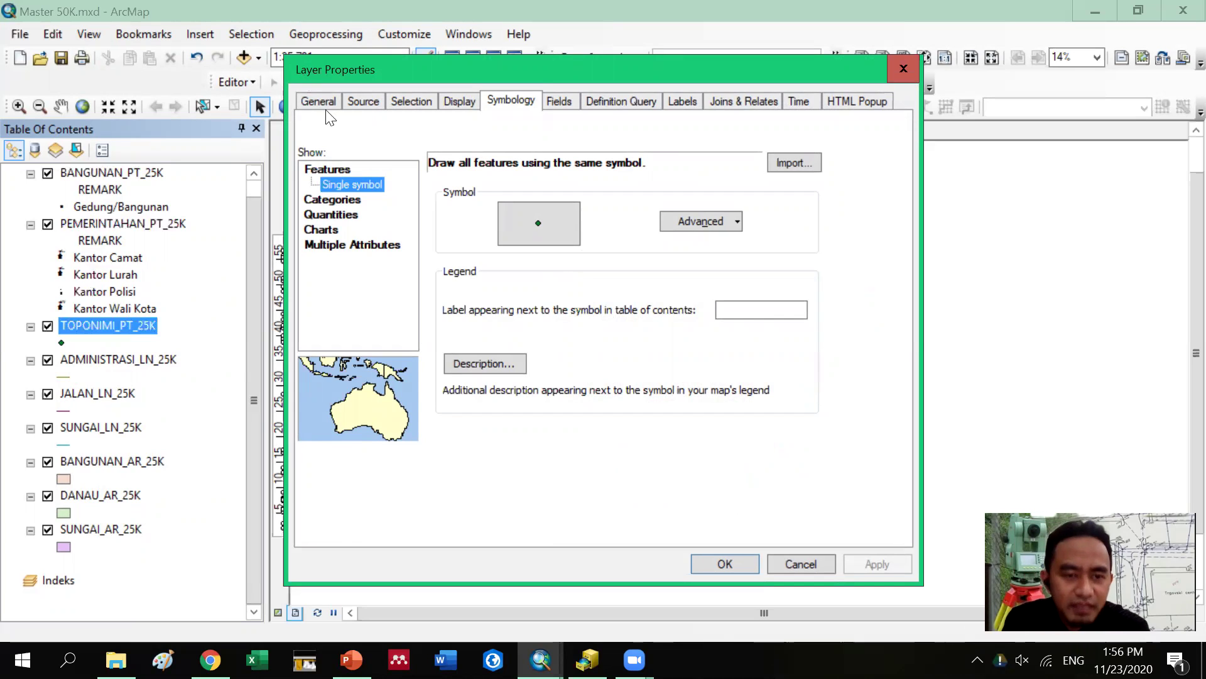
left_click(350, 201)
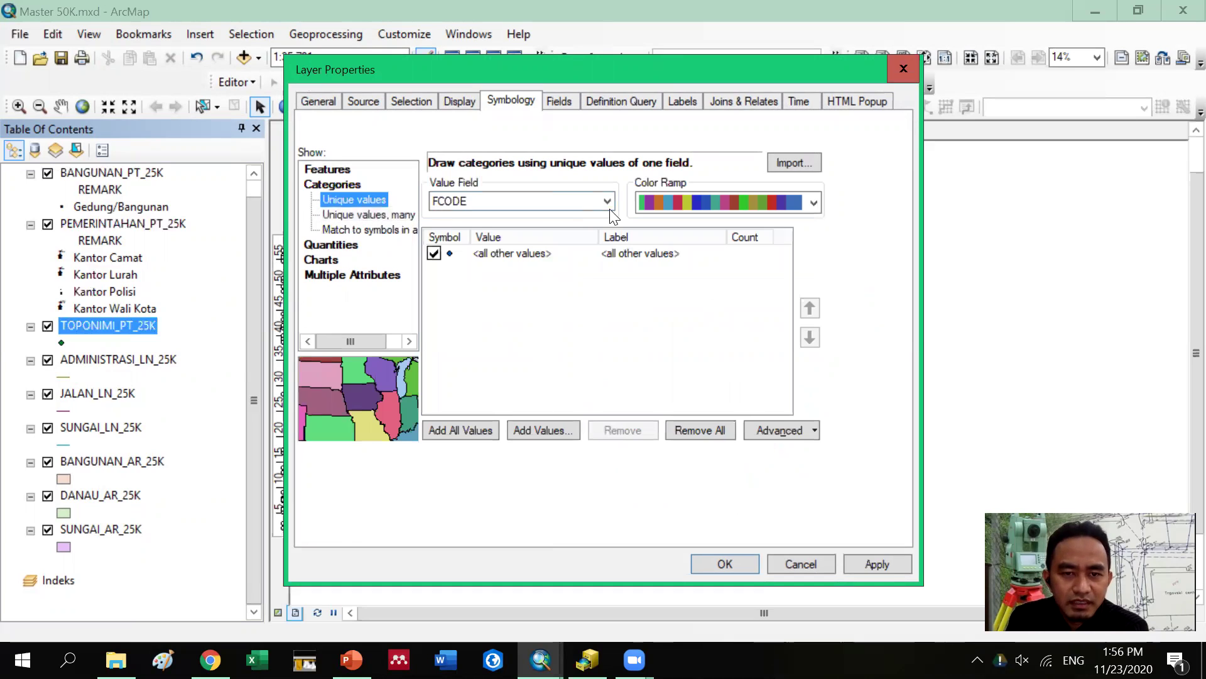
left_click(607, 201)
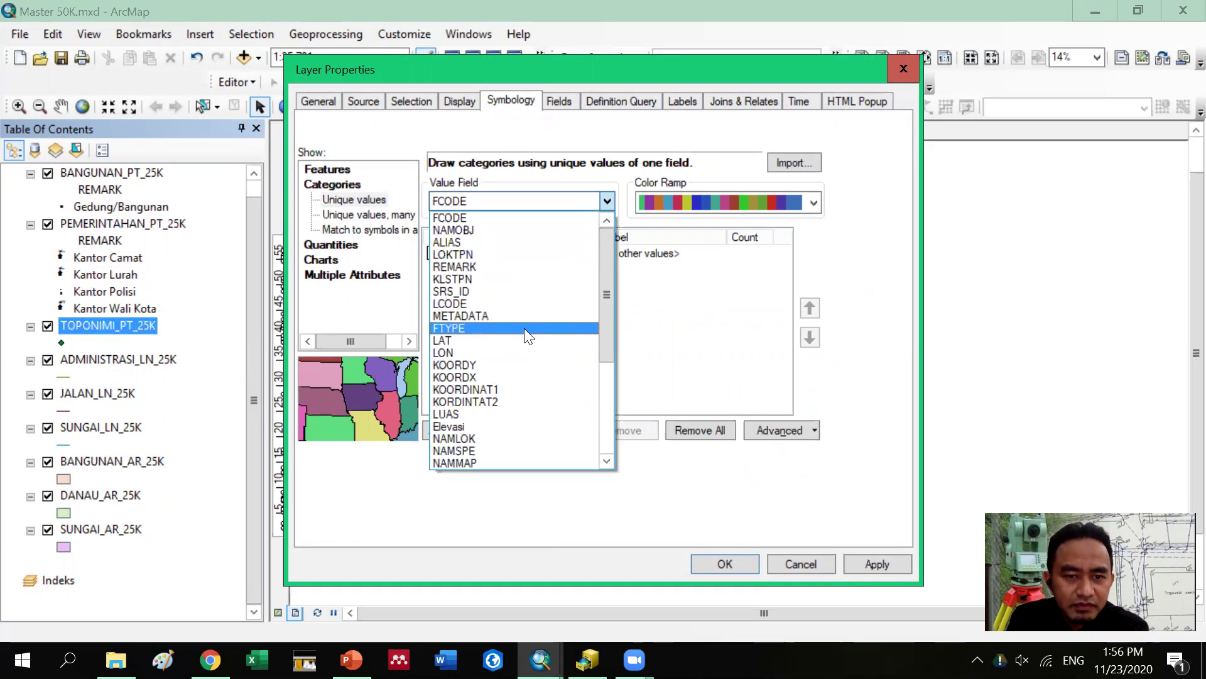
scroll(498, 387, "down", 1)
scroll(500, 390, "down", 3)
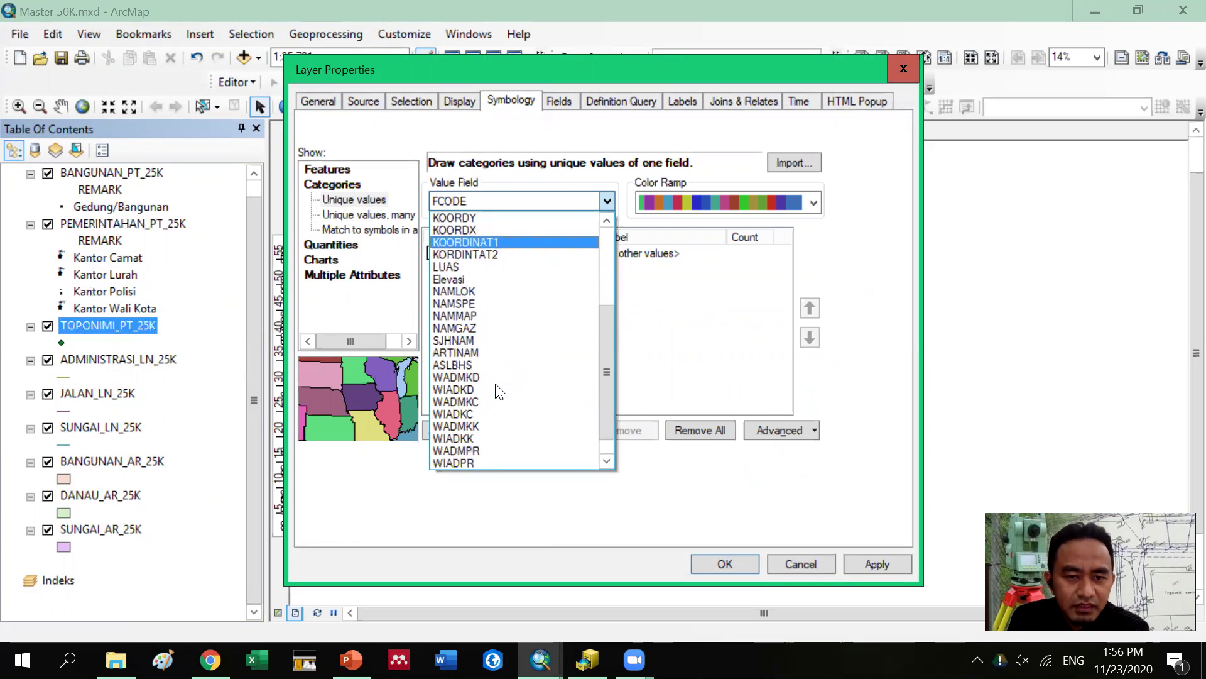
scroll(494, 342, "up", 2)
scroll(495, 344, "up", 2)
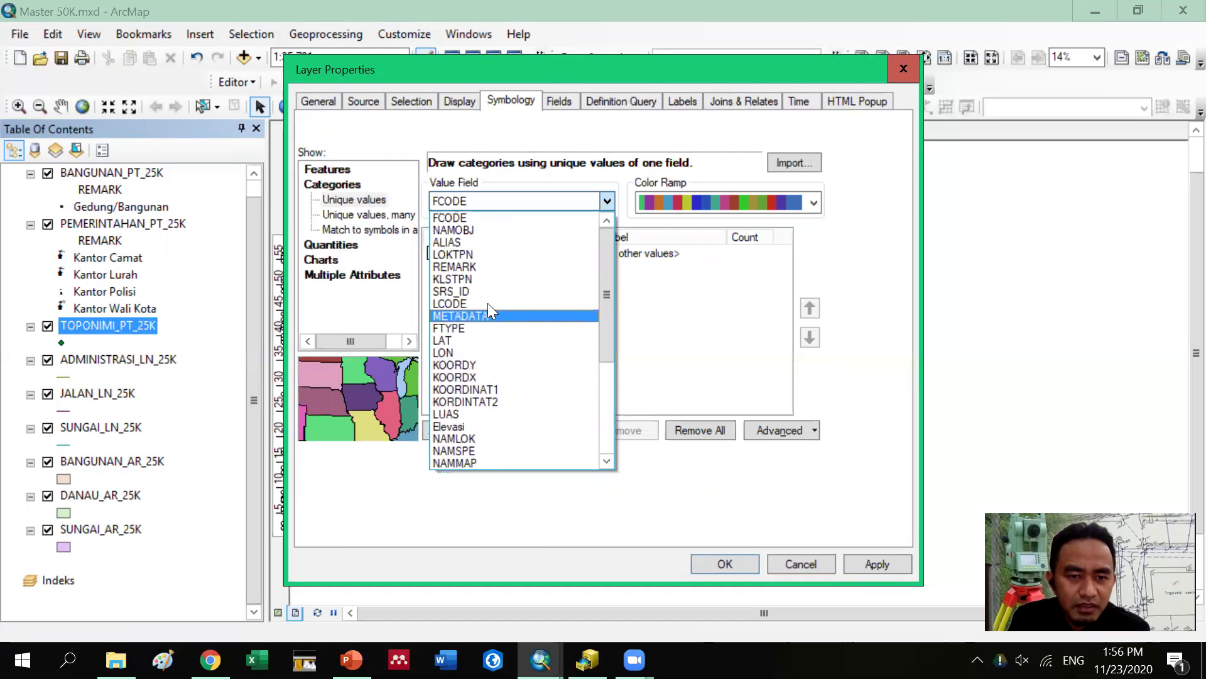
left_click(482, 268)
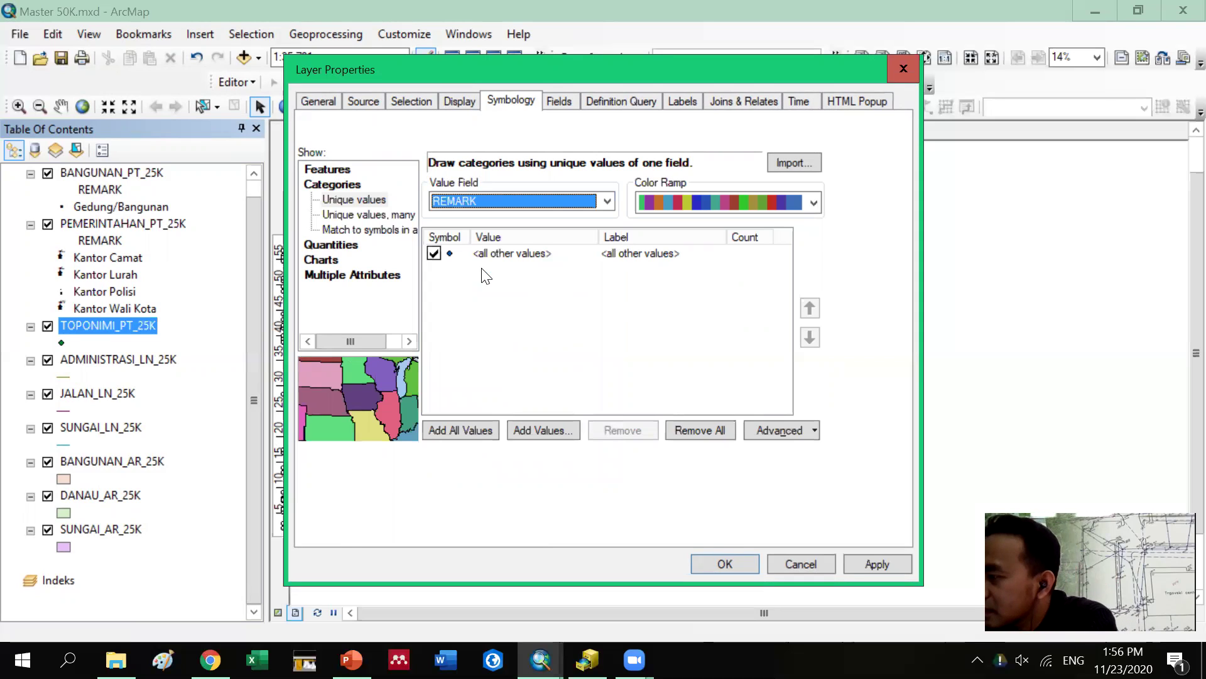
left_click(447, 429)
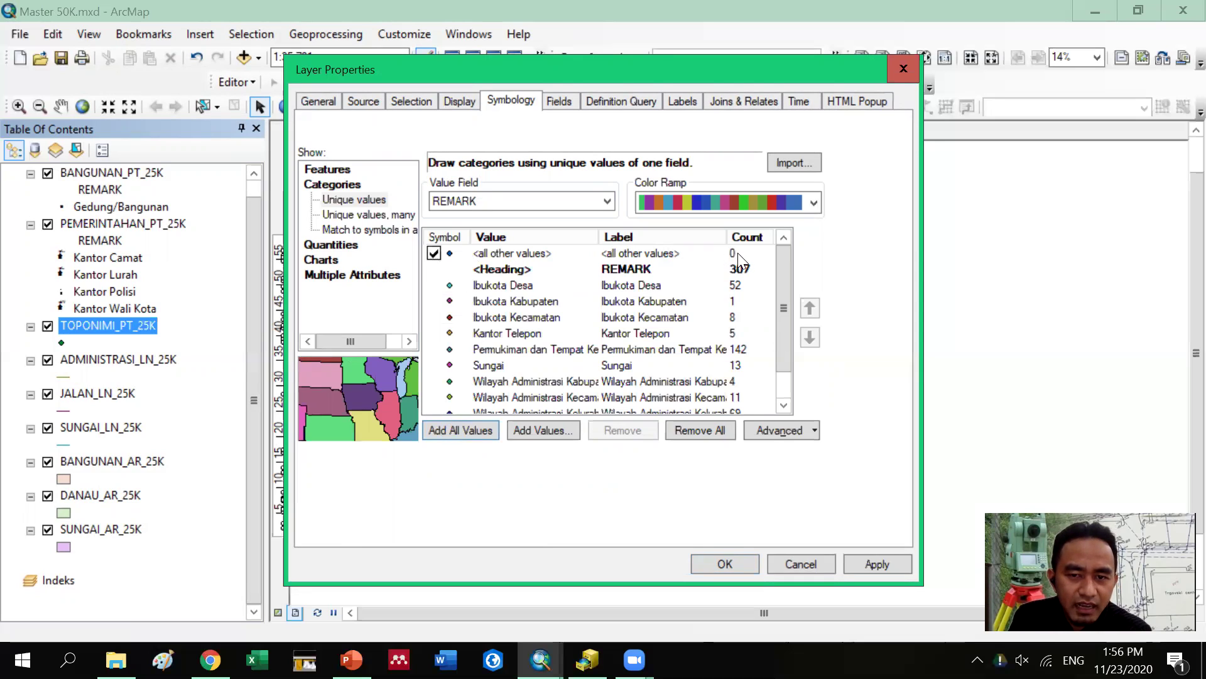
left_click(433, 253)
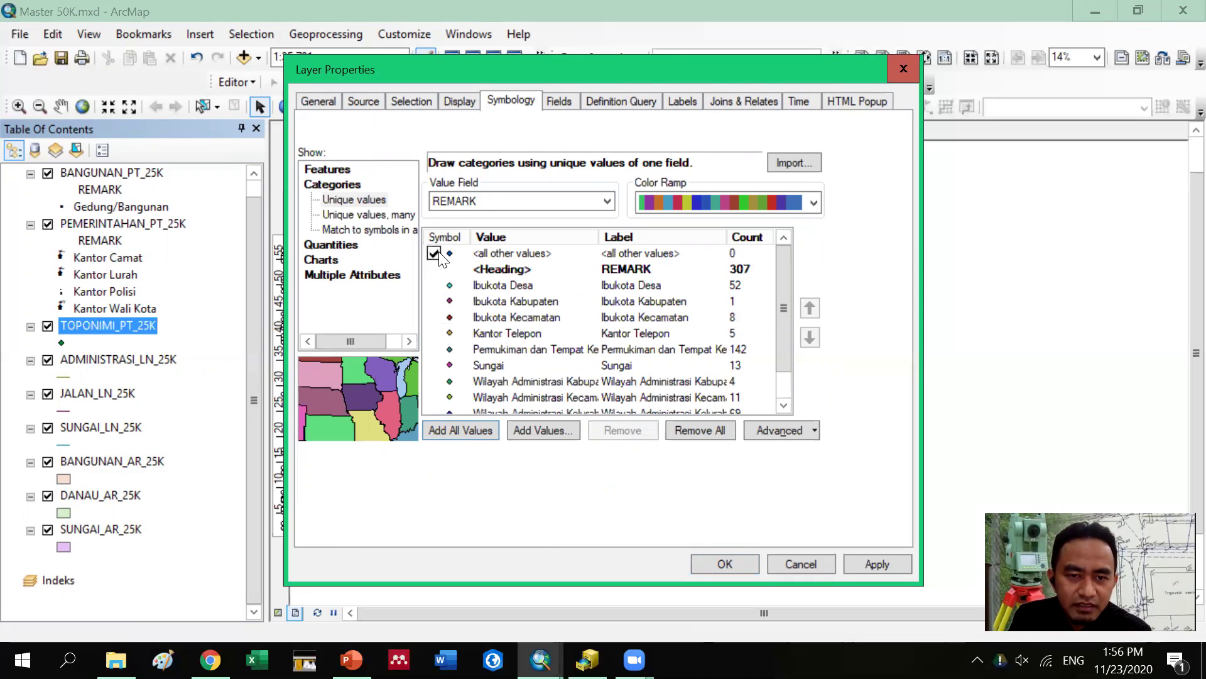
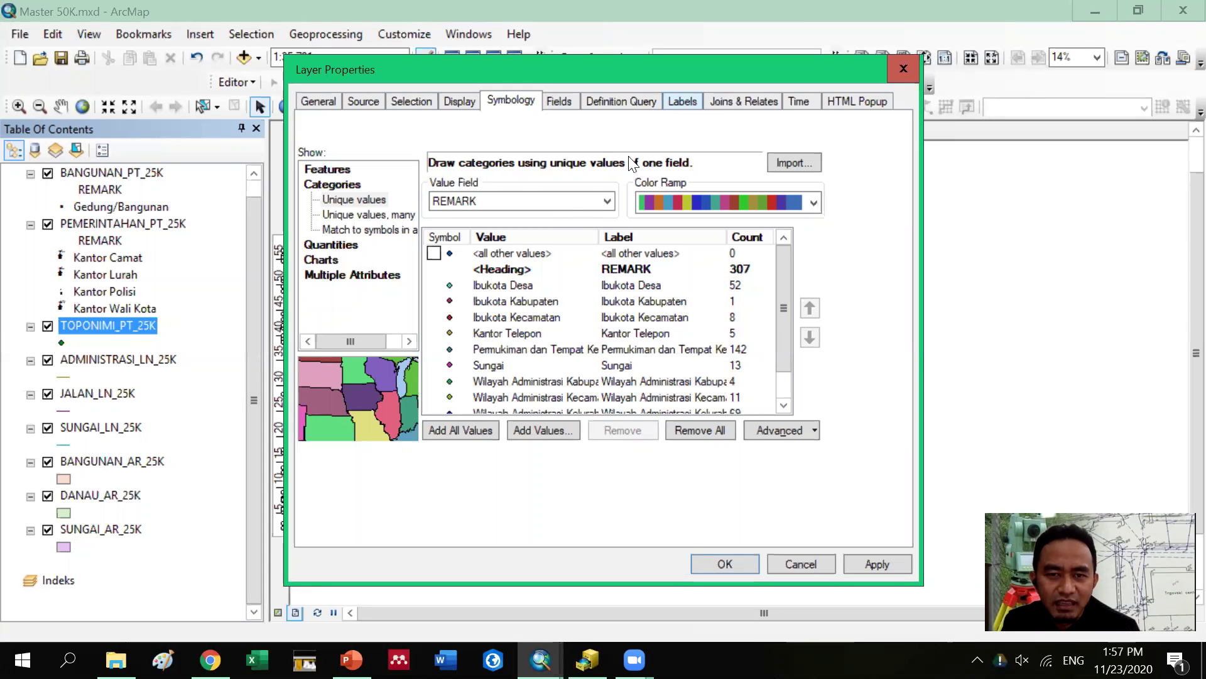
left_click(524, 286)
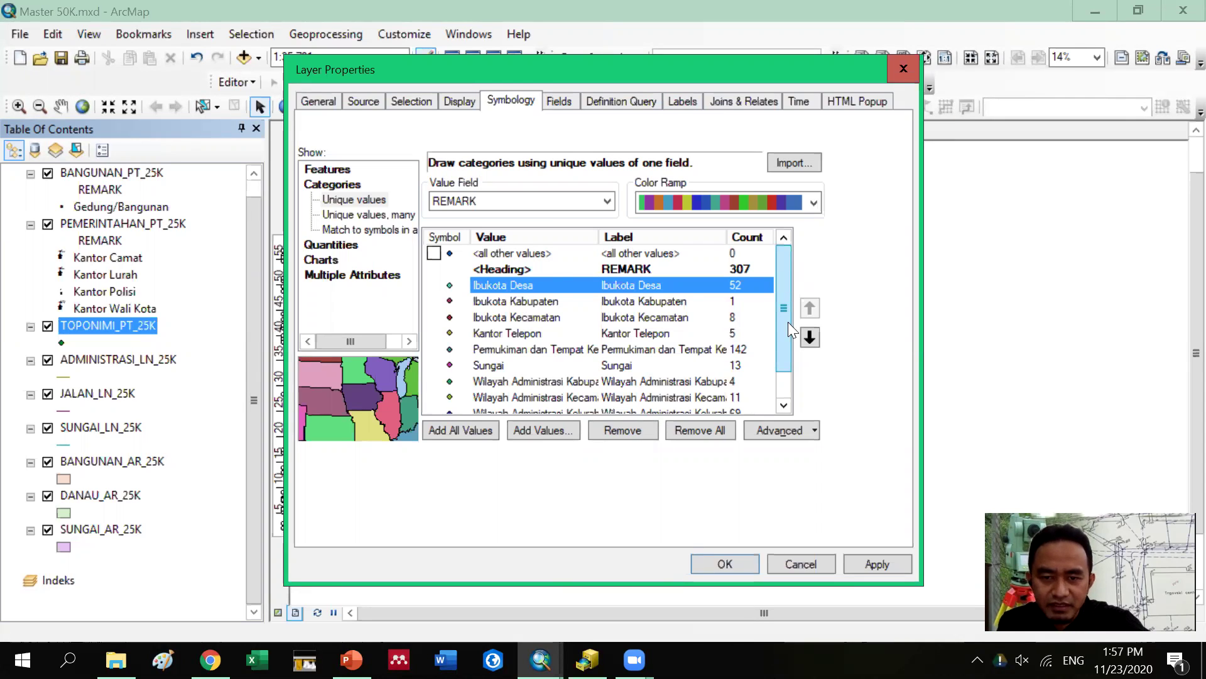
Select all REMARK values and set all their symbols to the ESRI Circle 1 marker with No Color
scroll(788, 322, "down", 1)
left_click(603, 397, "shift")
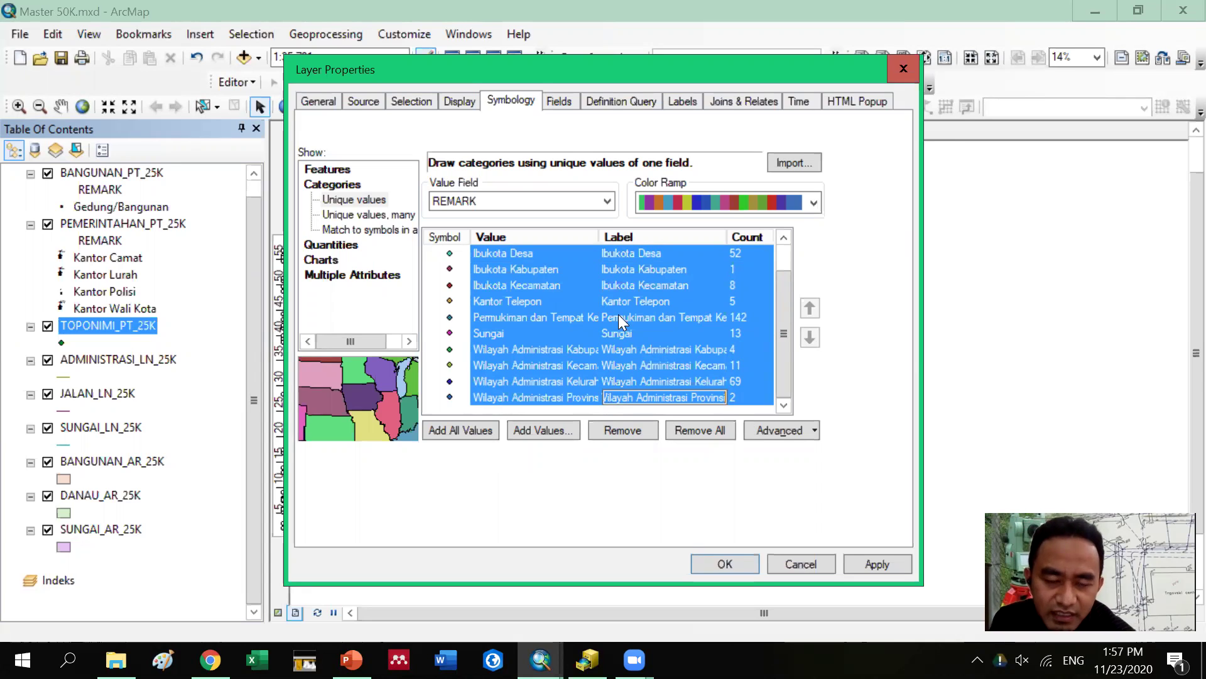
right_click(534, 355)
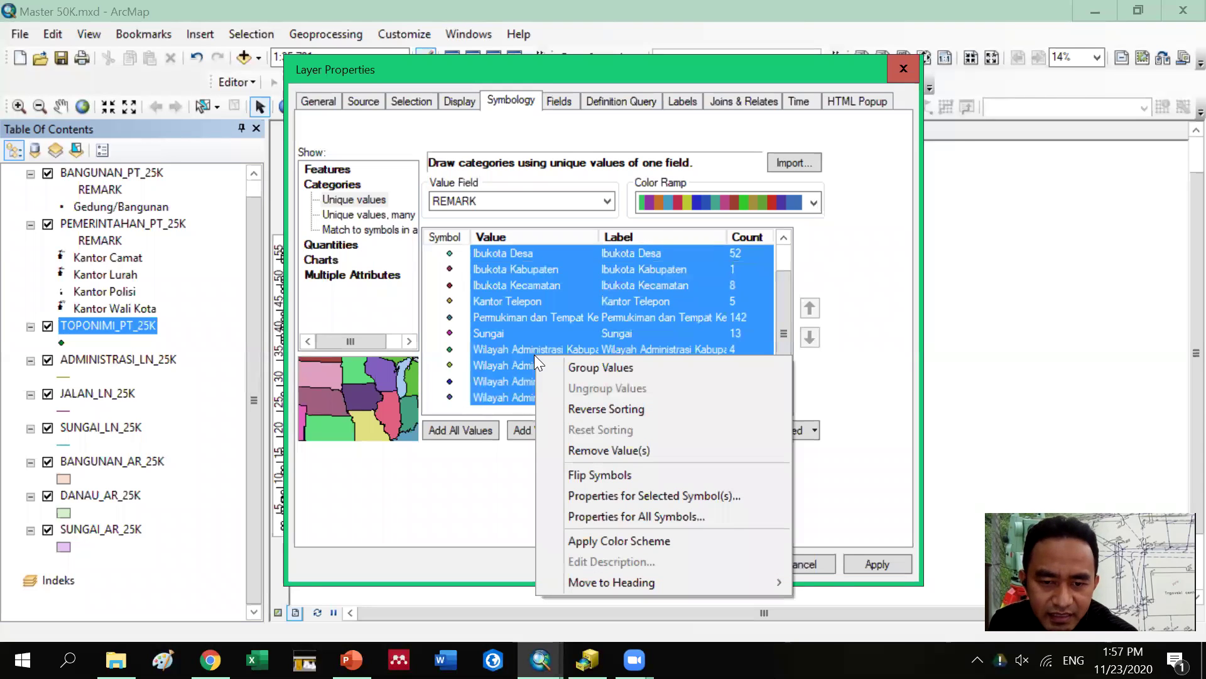
left_click(643, 519)
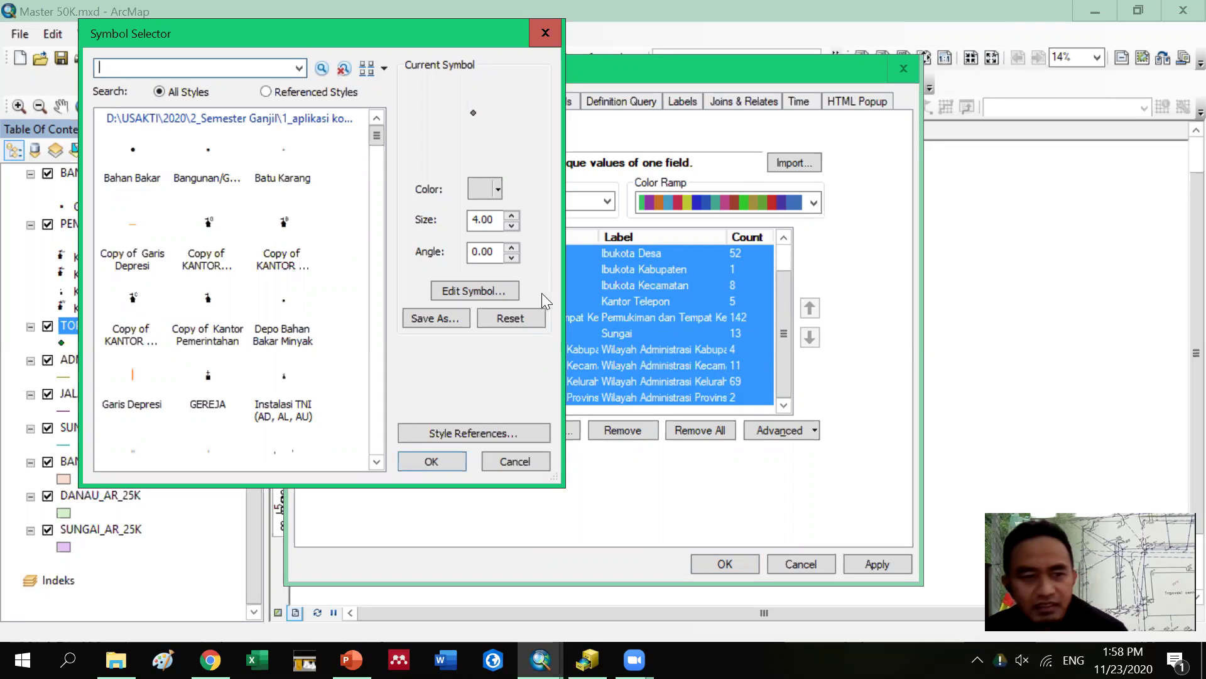
left_click_drag(376, 135, 375, 162)
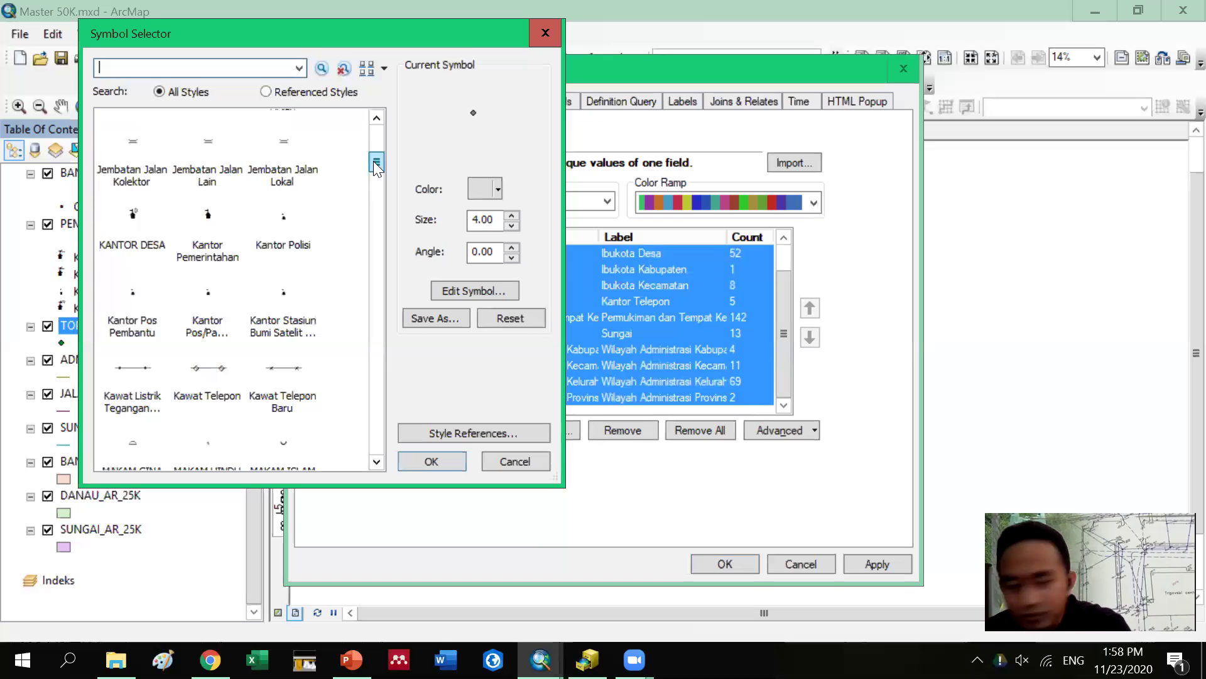
left_click_drag(375, 162, 361, 290)
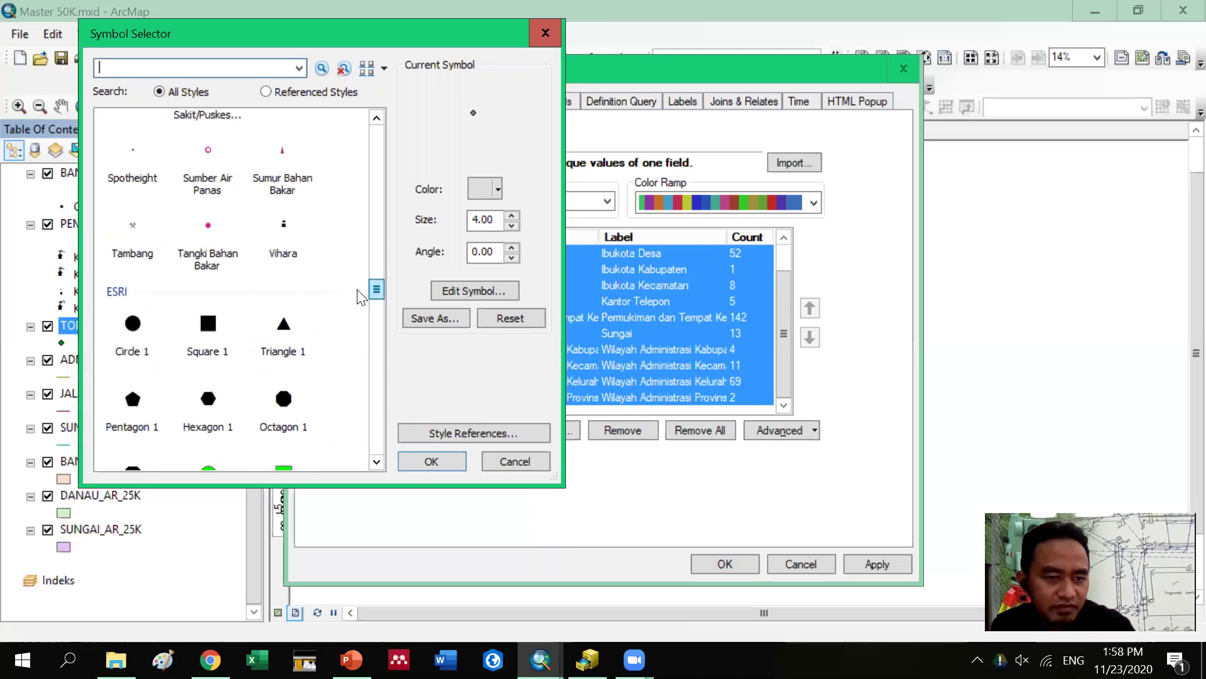
left_click(134, 328)
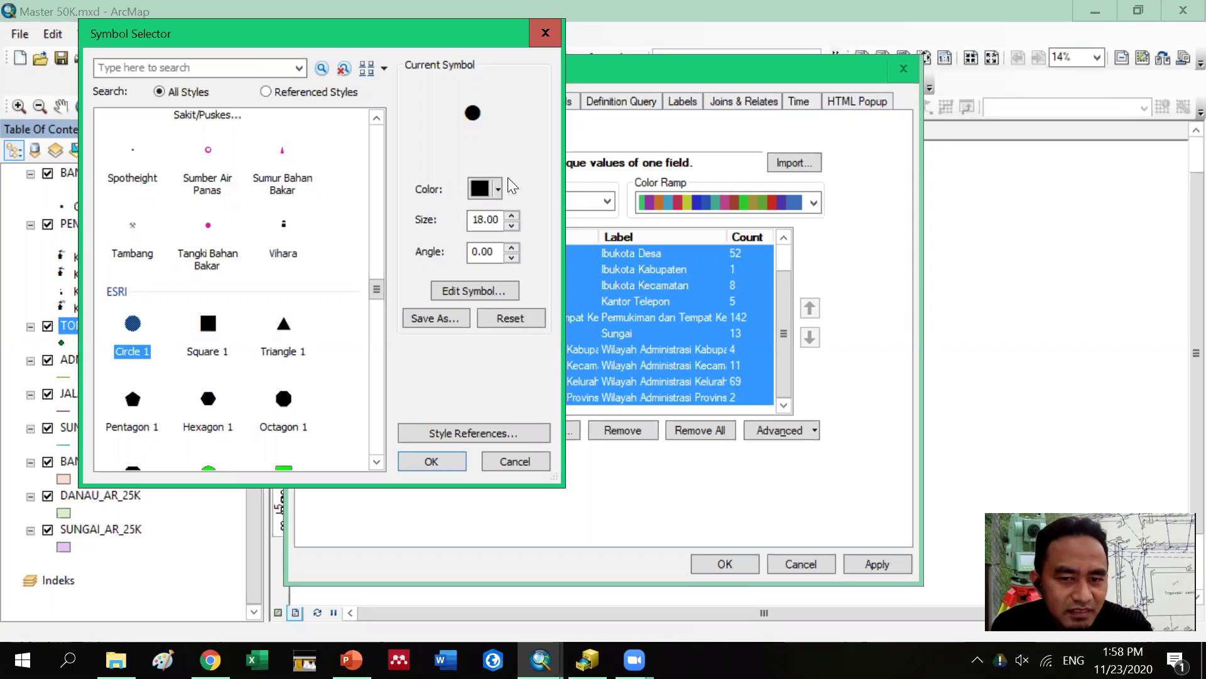
left_click(499, 193)
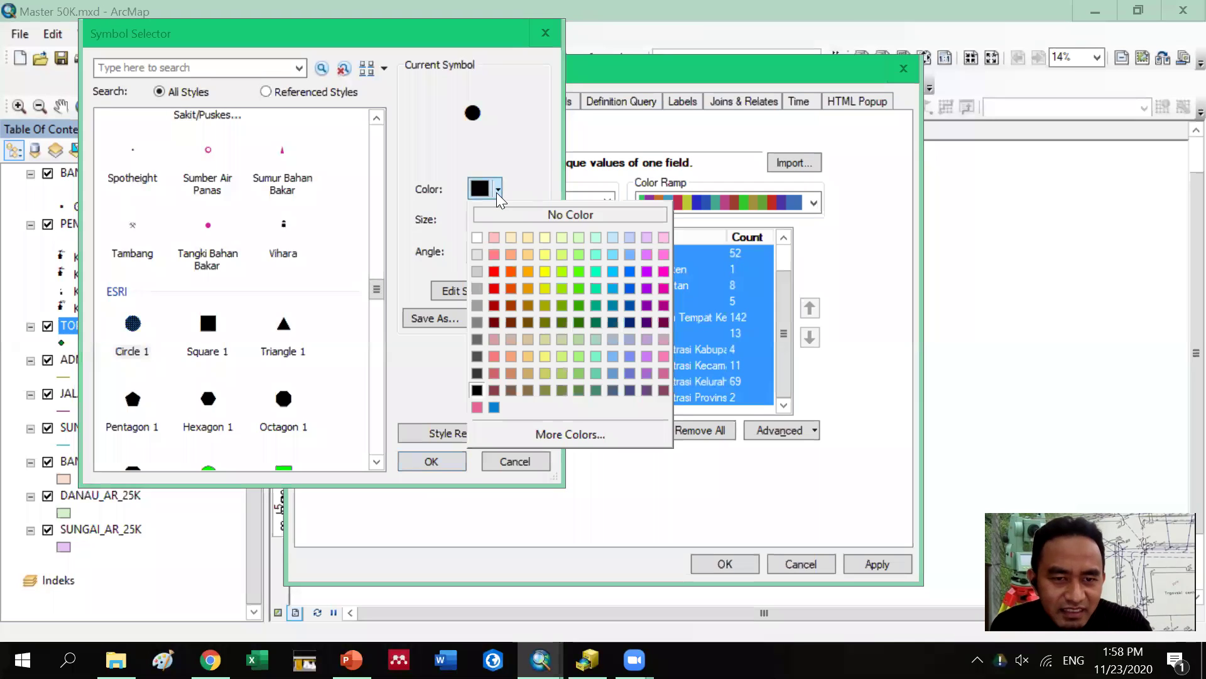
left_click(533, 217)
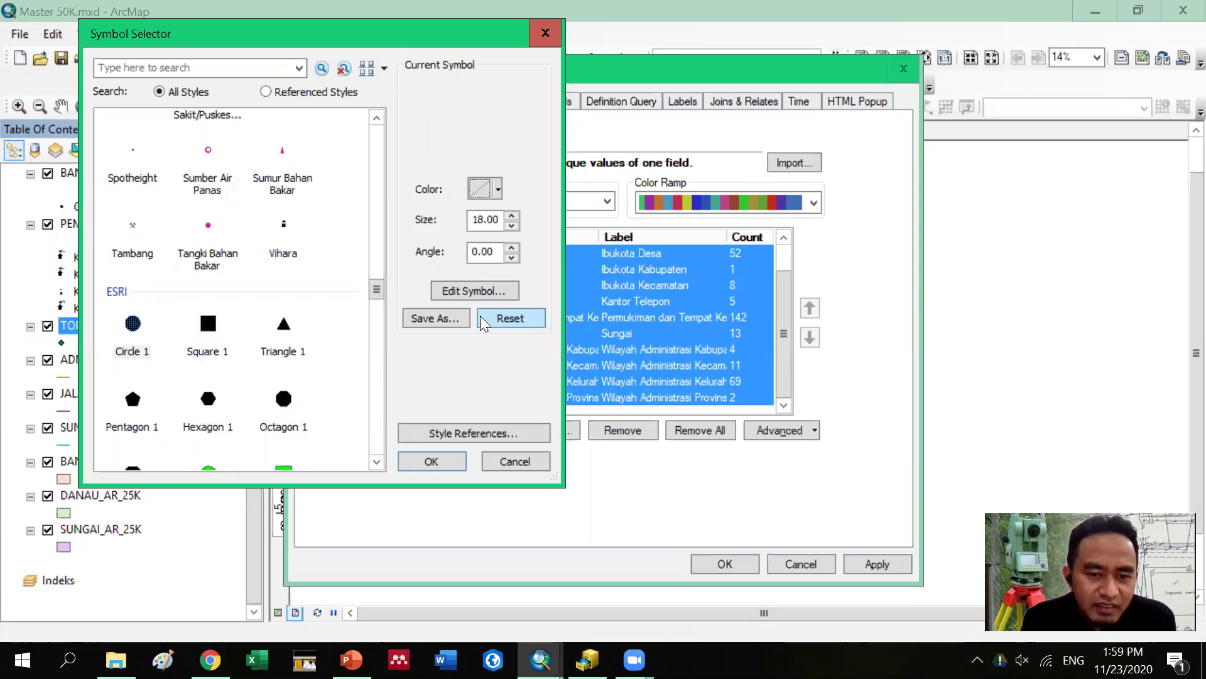
Examine the referenced styles and the style files in the Layout_Lanjutan, Style and v10 folders without adding any
left_click(457, 434)
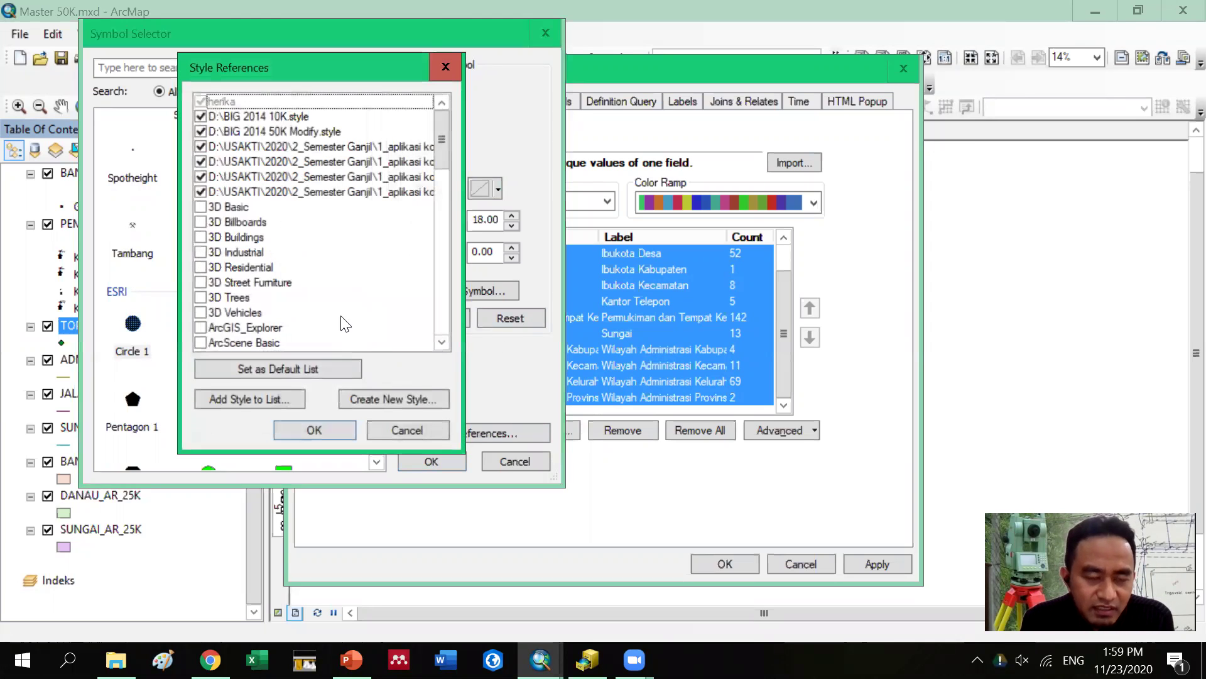
left_click(256, 401)
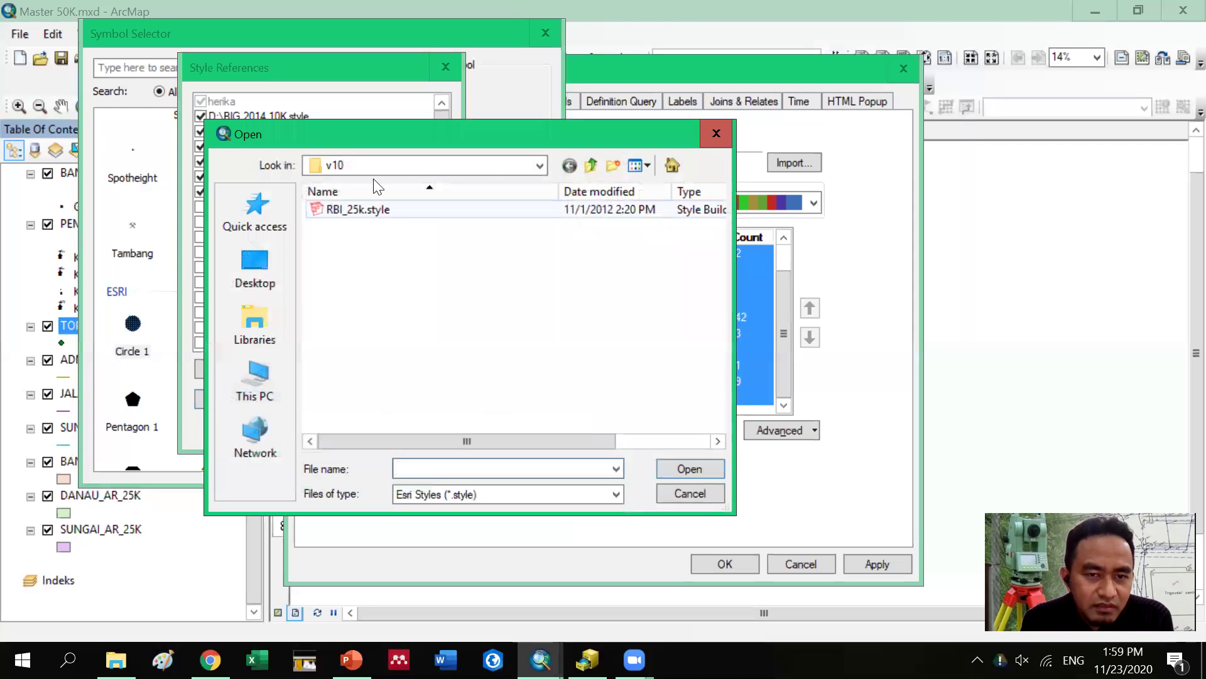
left_click(591, 167)
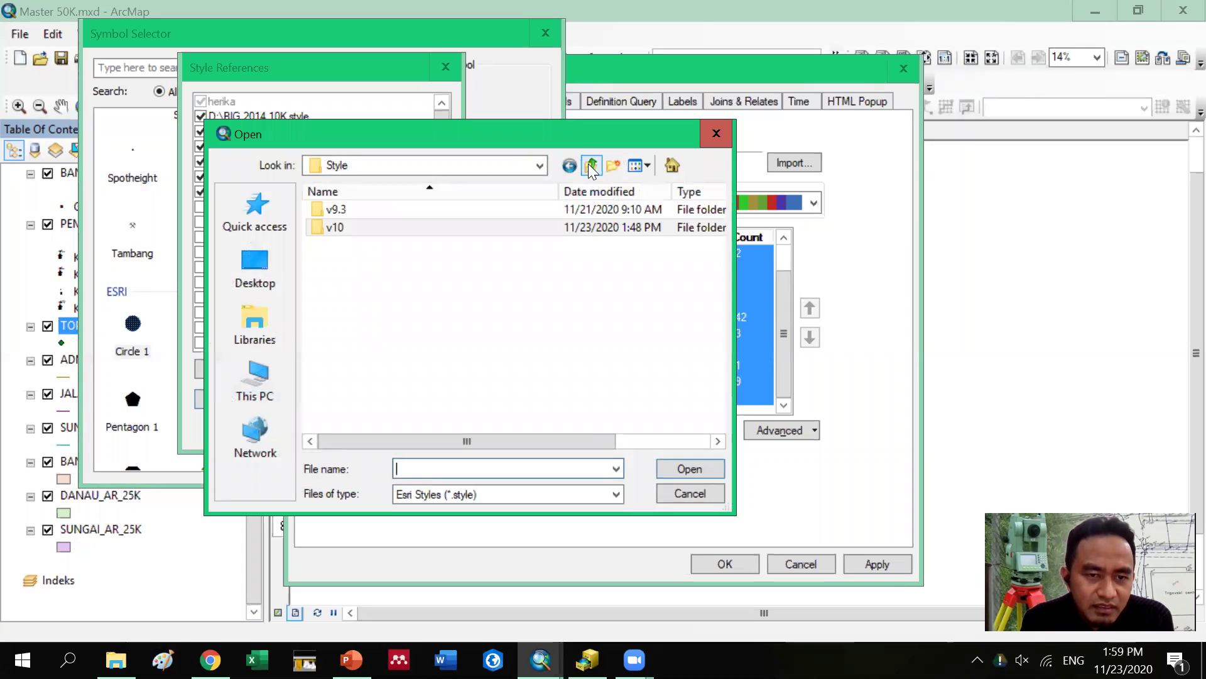
left_click(592, 167)
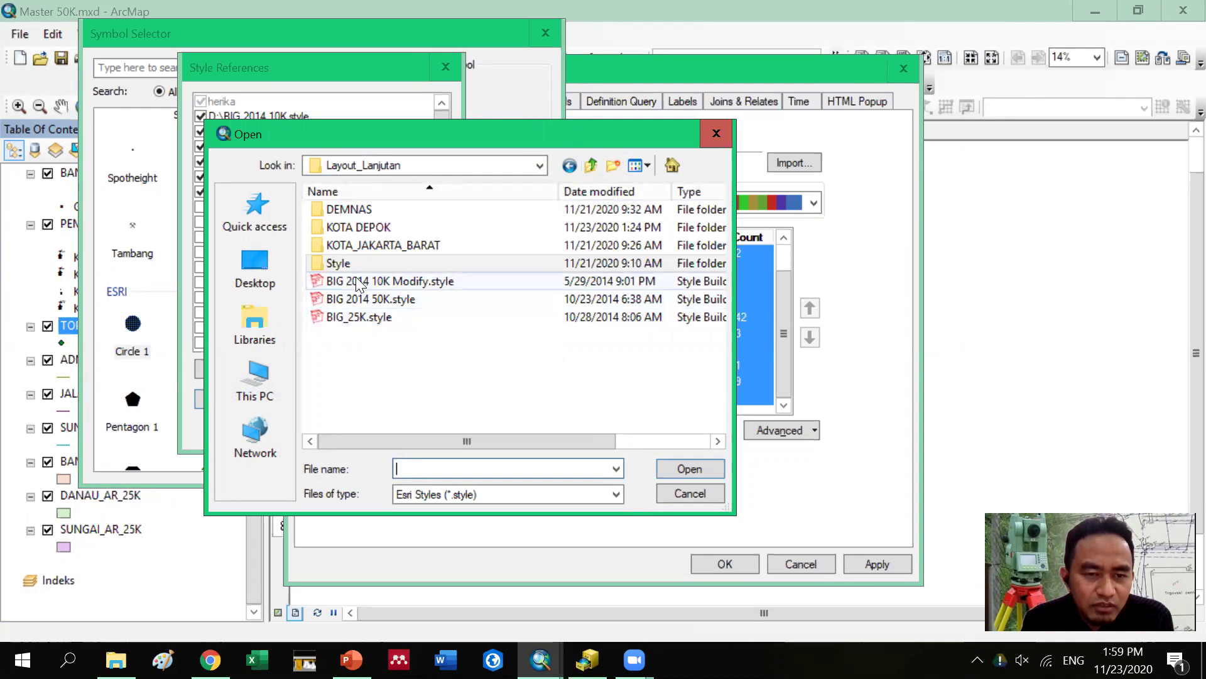
double_click(344, 265)
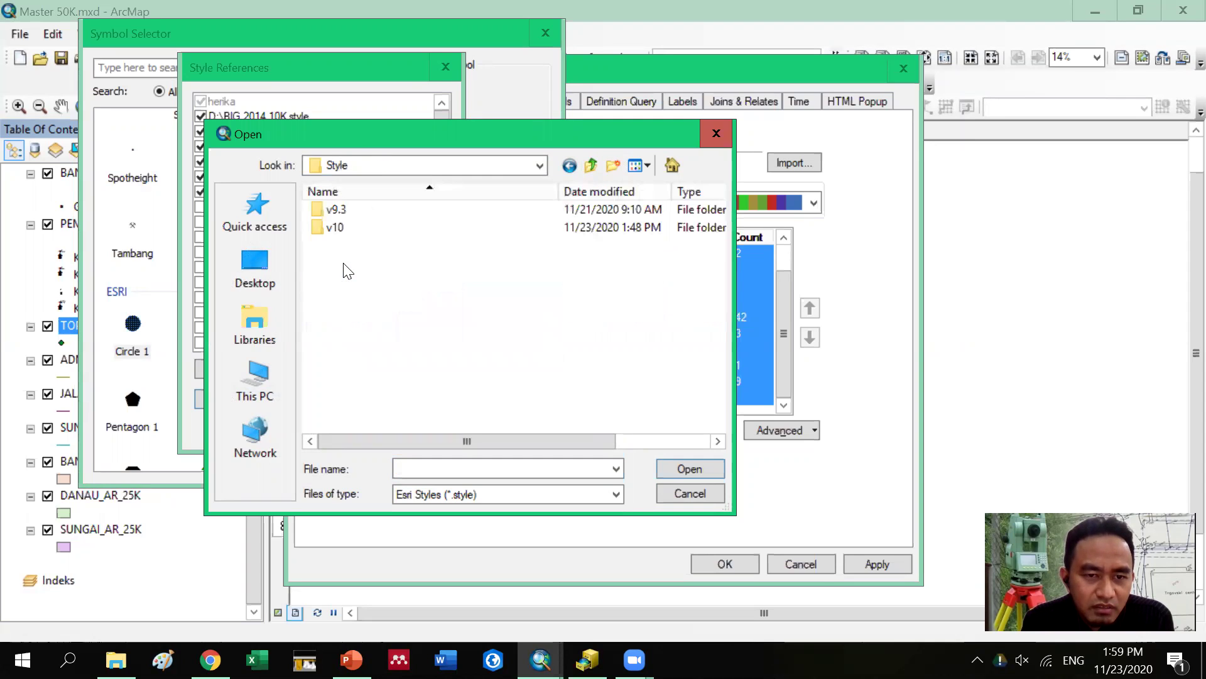
double_click(344, 232)
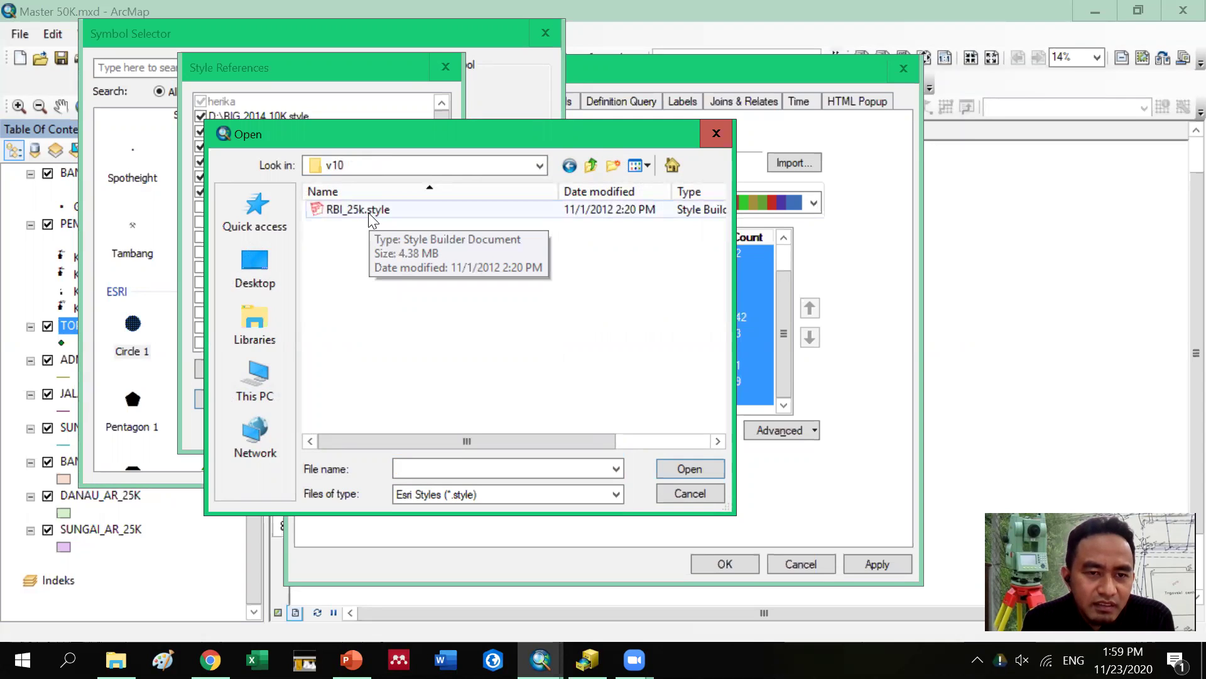
left_click(591, 166)
left_click(590, 166)
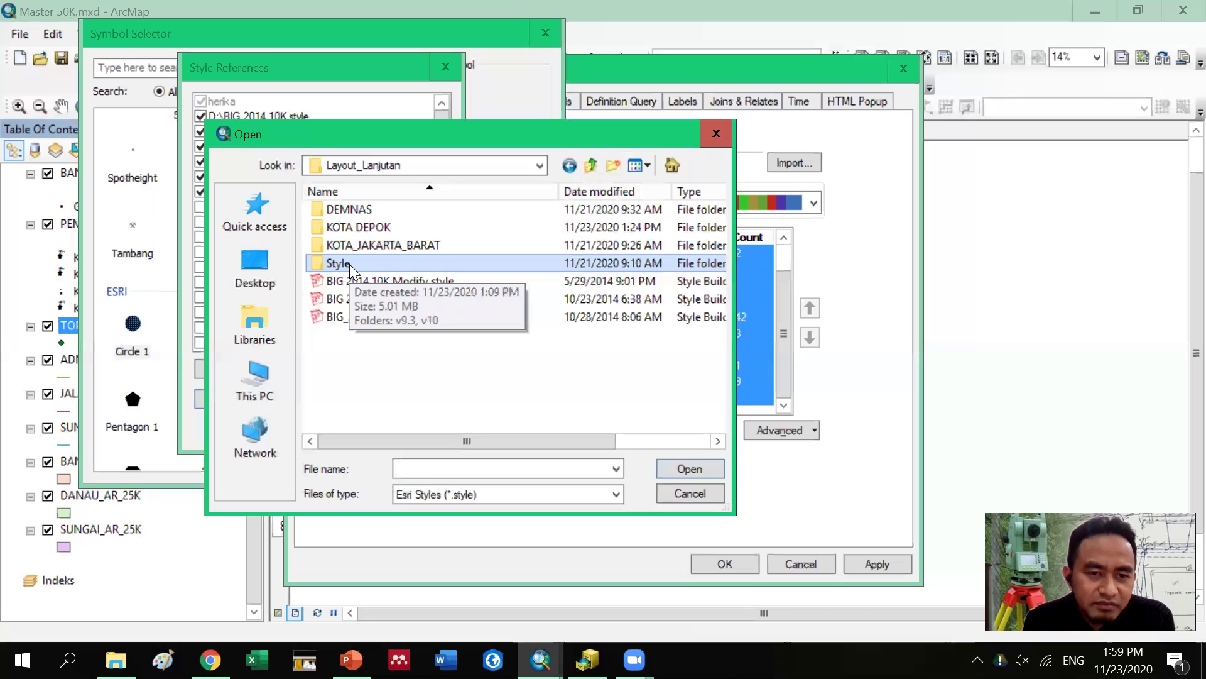
double_click(351, 269)
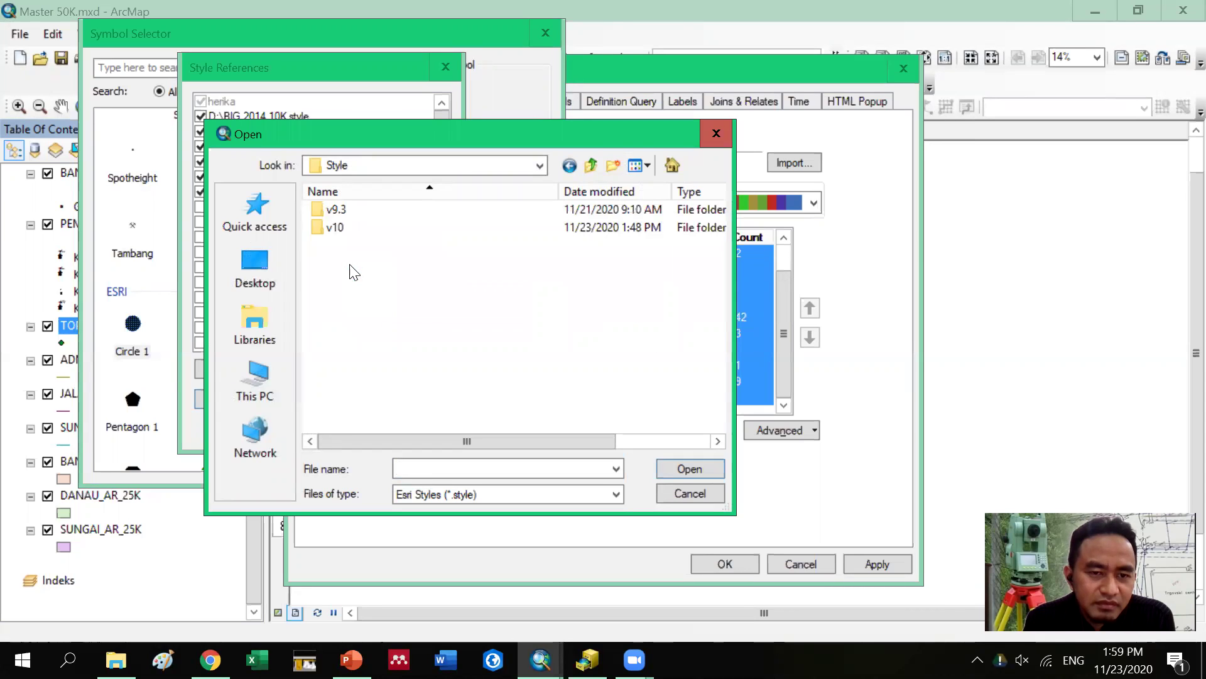
double_click(344, 230)
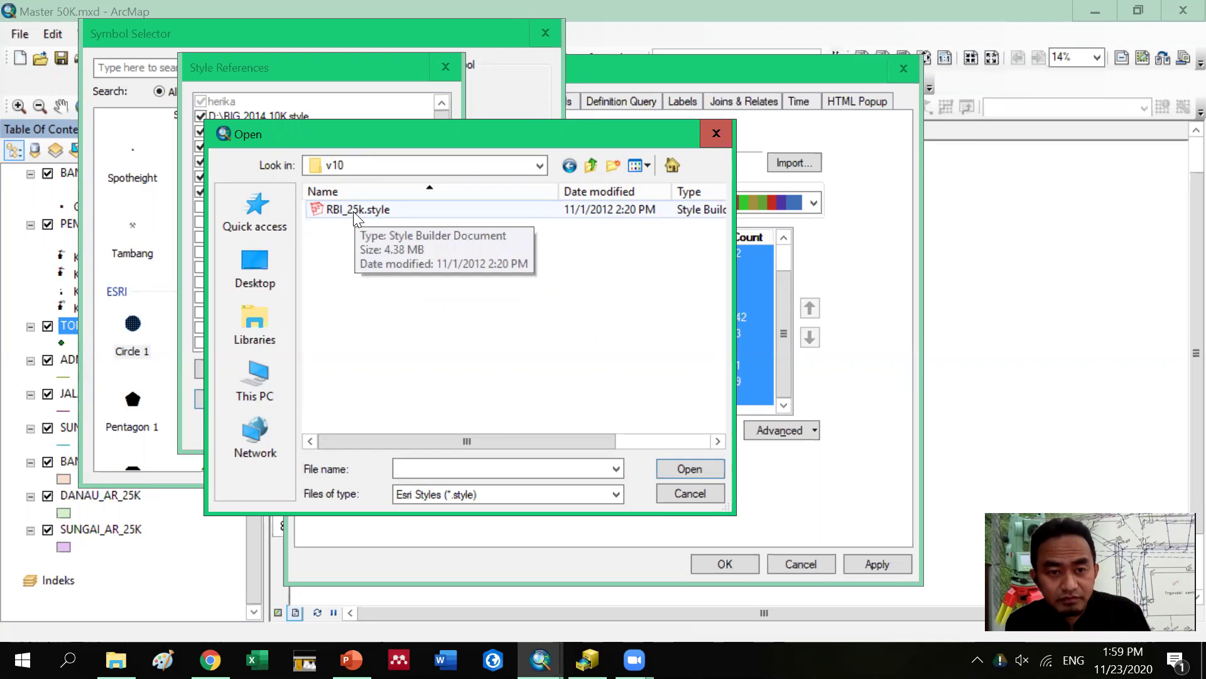
left_click(399, 213)
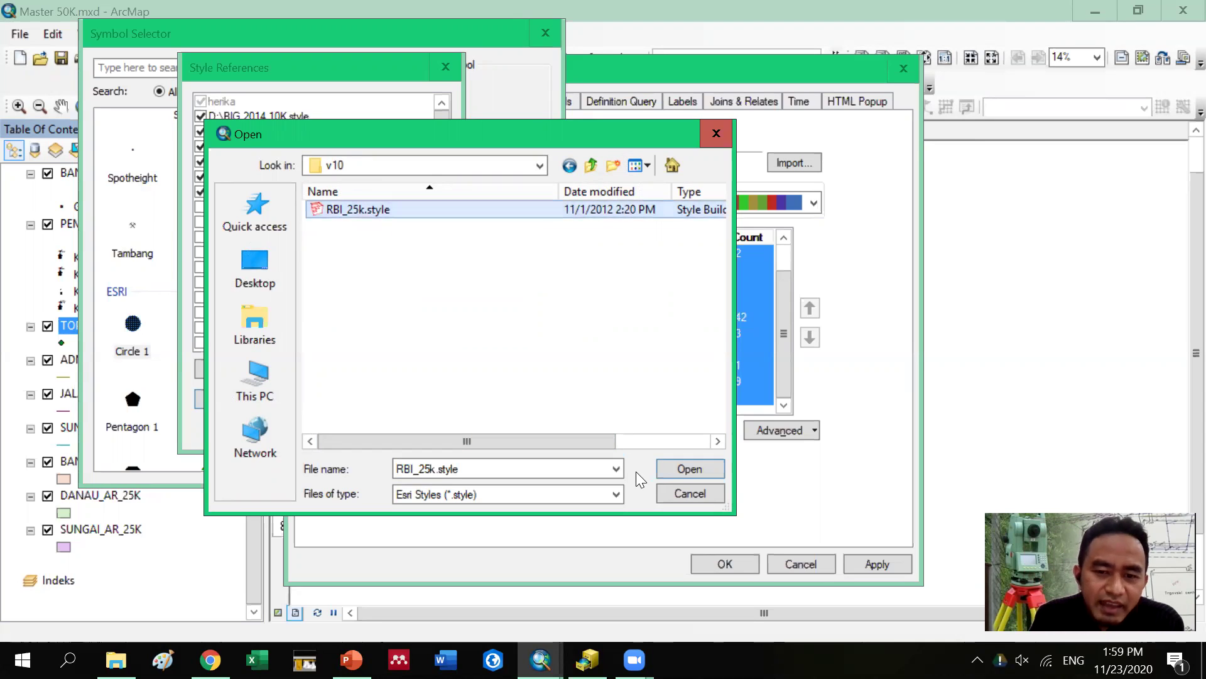
left_click(716, 134)
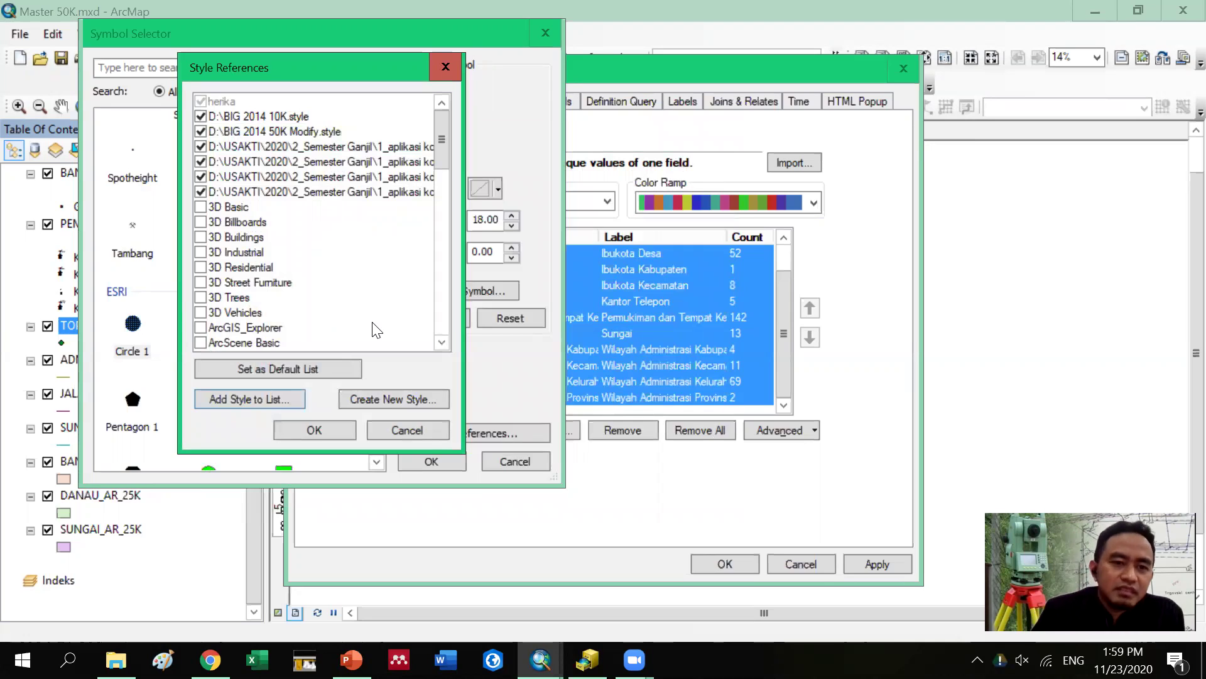
left_click(445, 67)
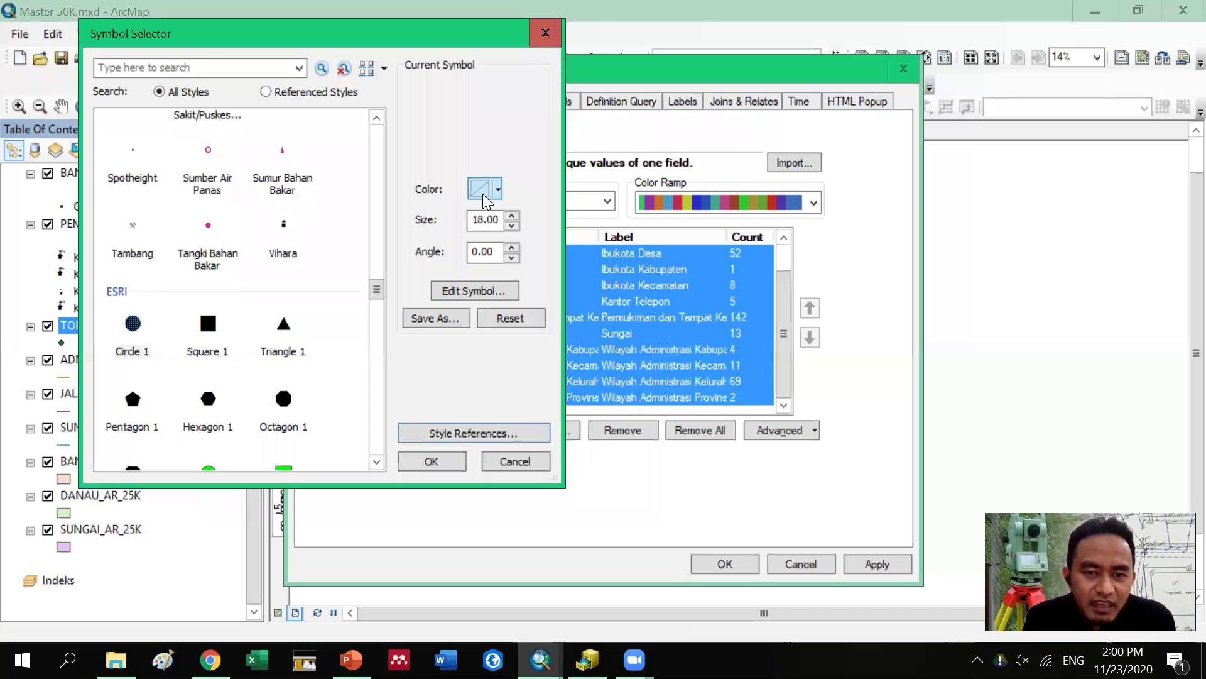
Accept the colorless marker for all values and enable layer labels that define classes of features and label each class differently
left_click(434, 462)
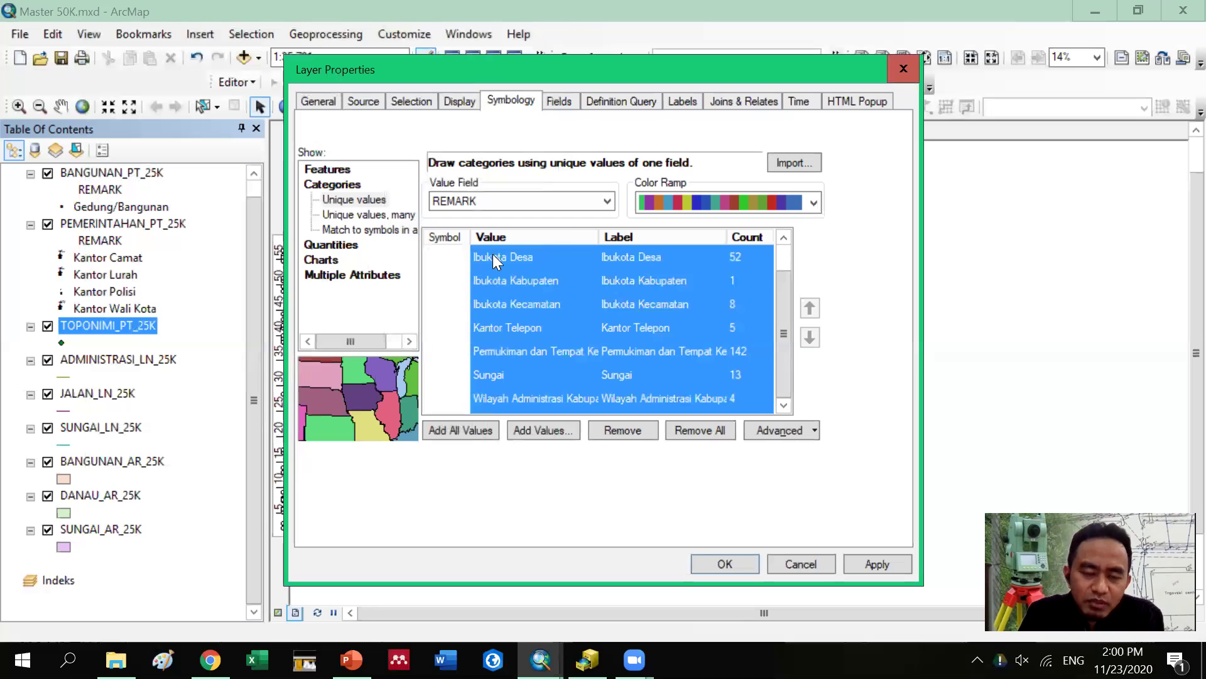
left_click(685, 102)
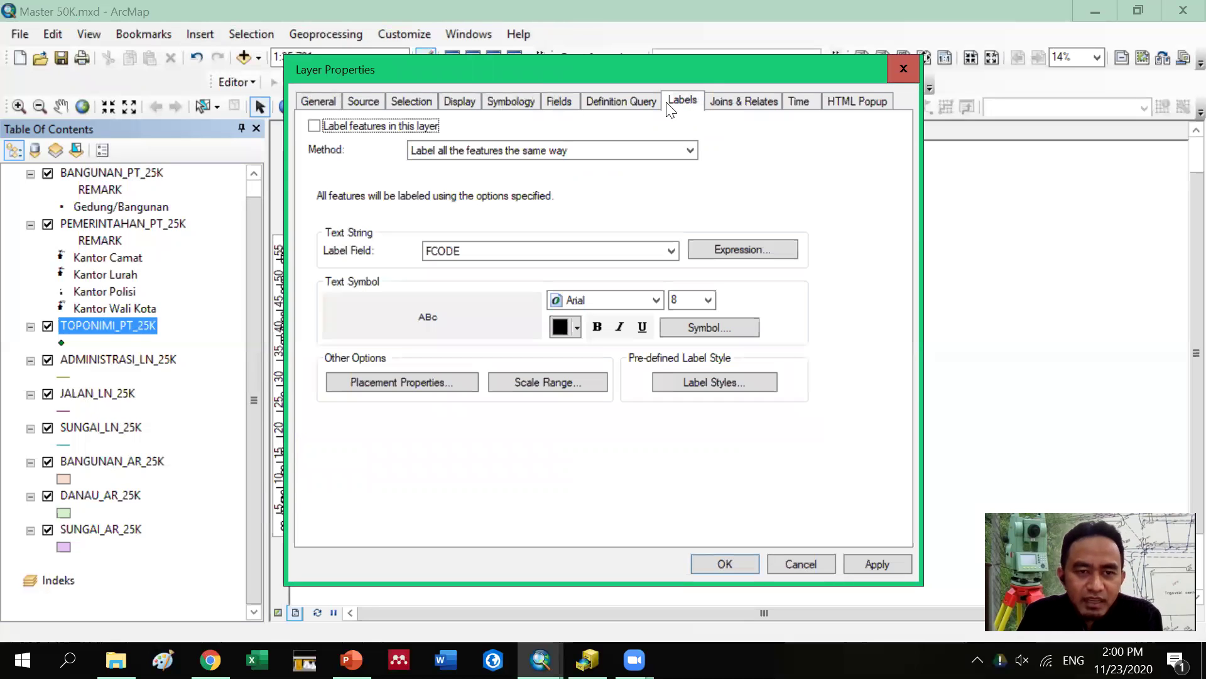
left_click(313, 125)
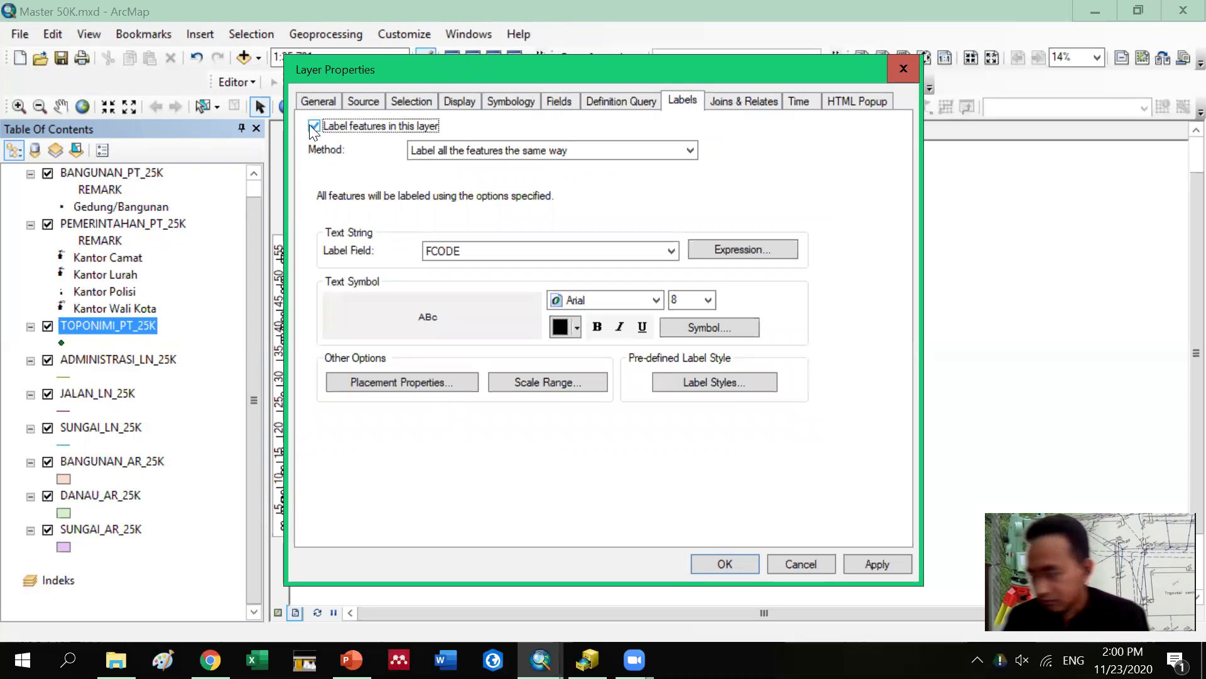
left_click(689, 151)
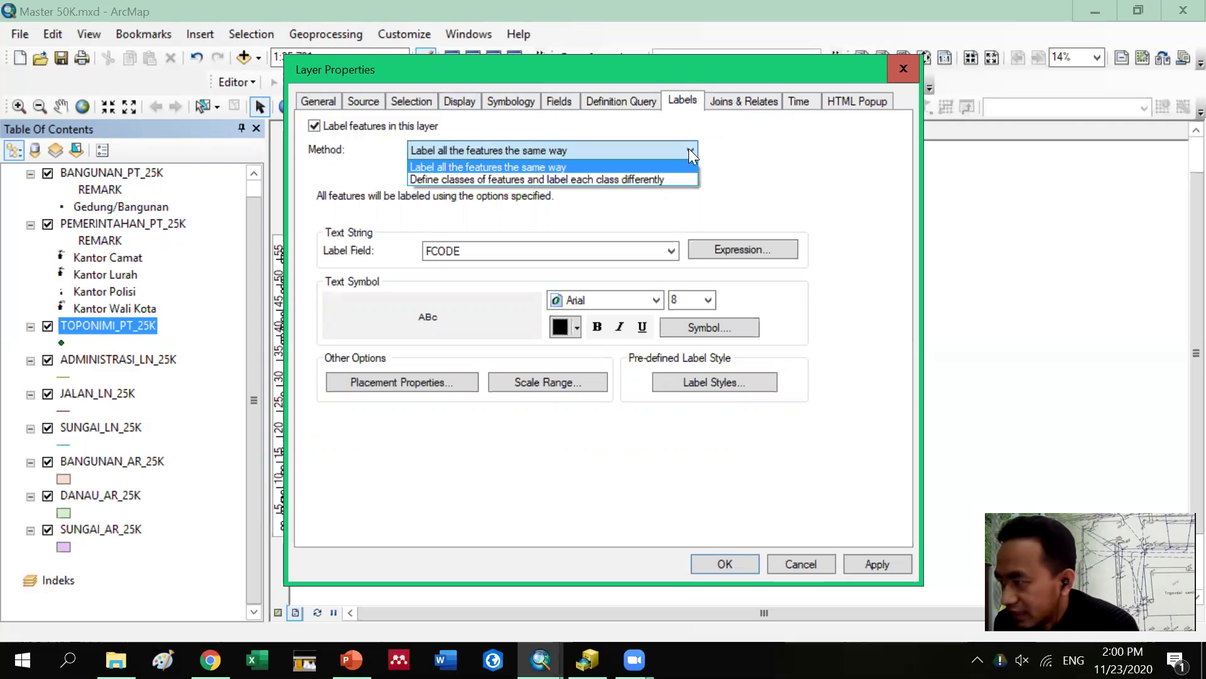
left_click(676, 180)
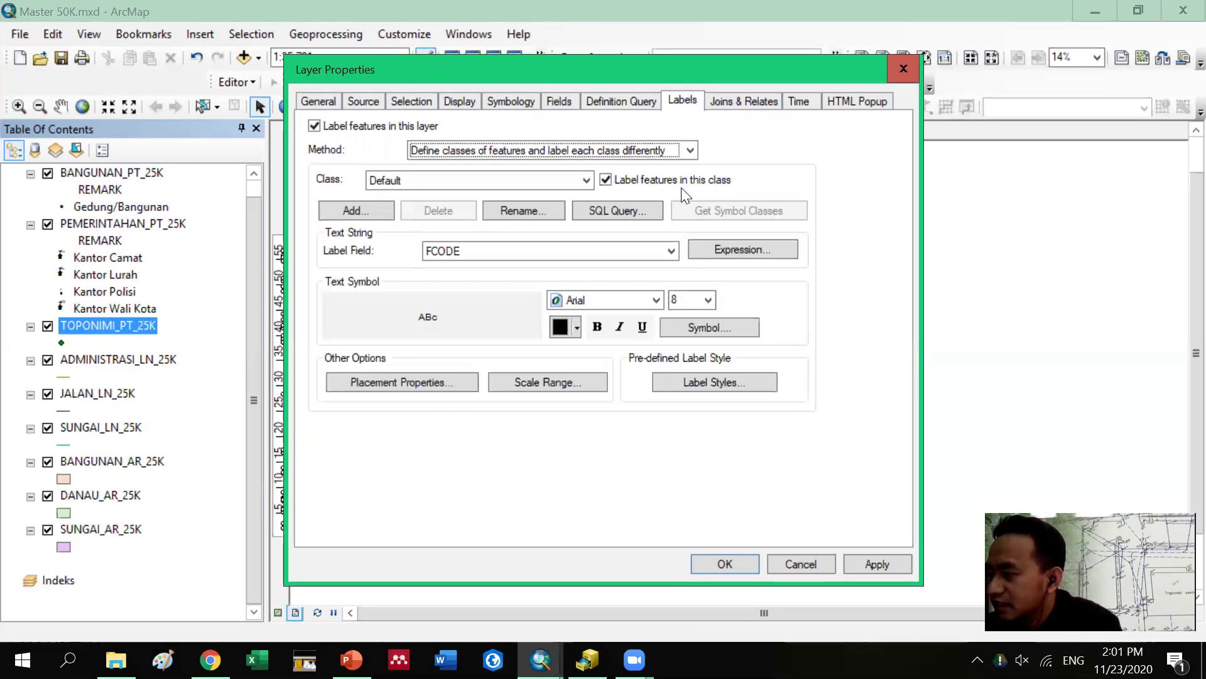
Examine the available label classes, the Default class's labeling option, and whether symbol classes can be retrieved
left_click(568, 181)
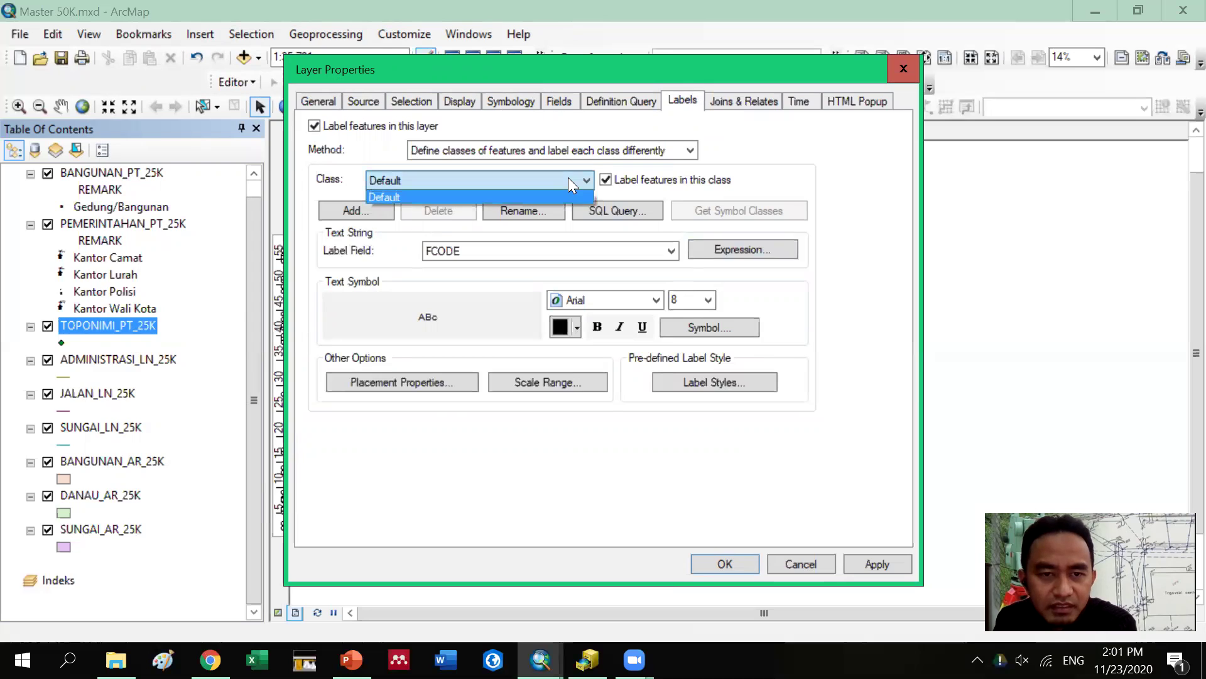
left_click(633, 182)
left_click(510, 179)
left_click(718, 205)
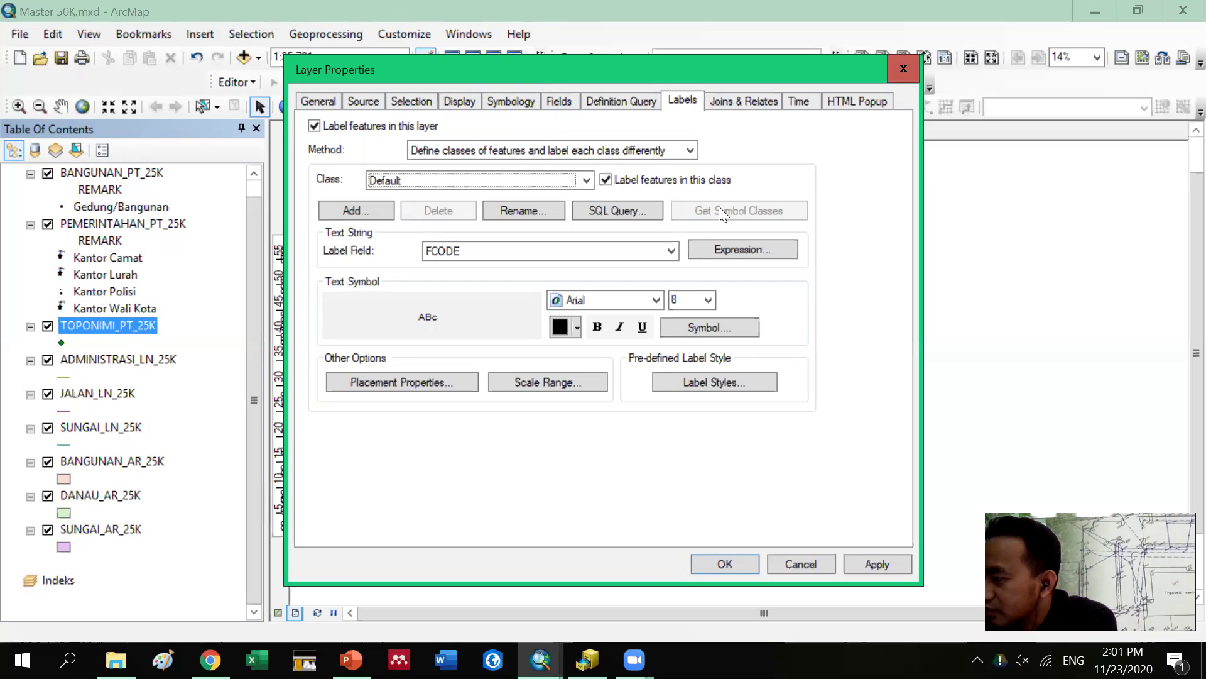
left_click(605, 181)
left_click(606, 182)
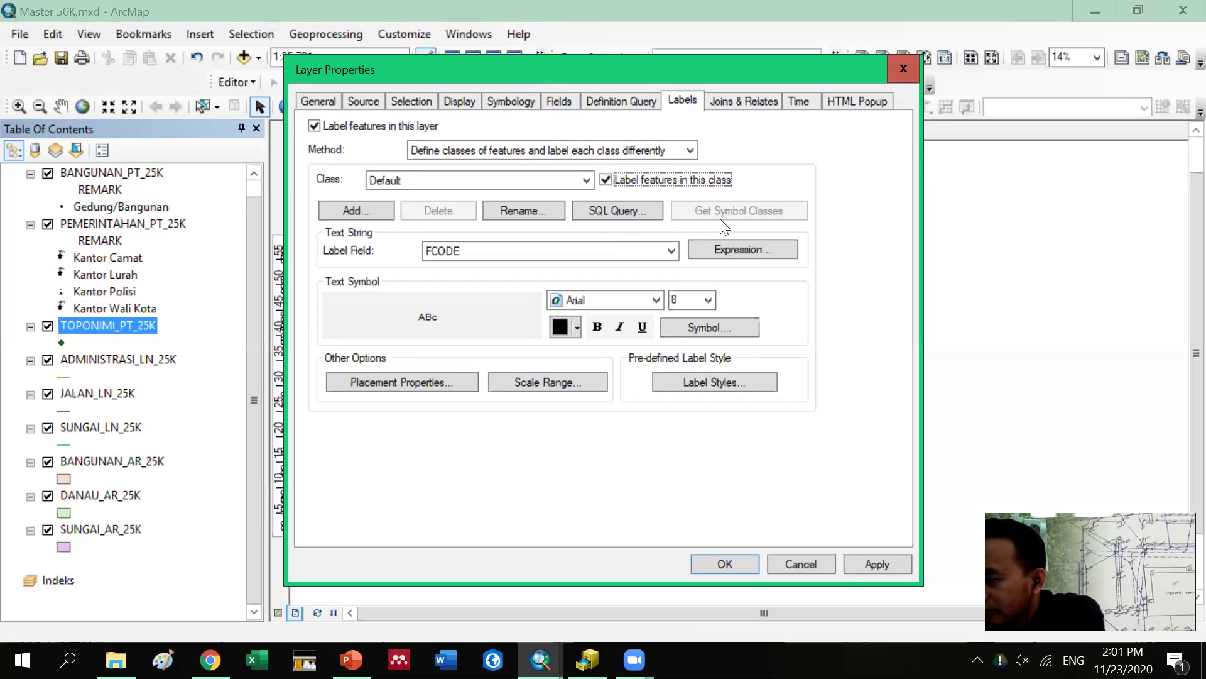
left_click(570, 184)
left_click(571, 184)
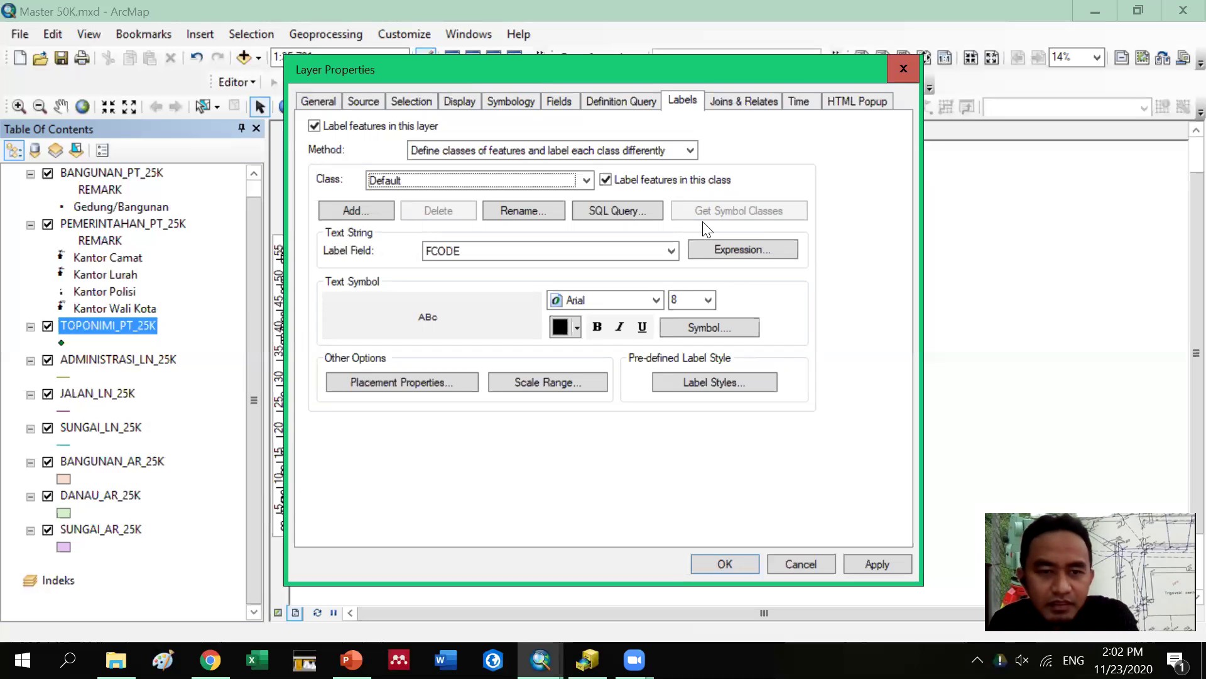
Set the label field of the Default class to NAMOBJ
left_click(671, 250)
left_click(629, 281)
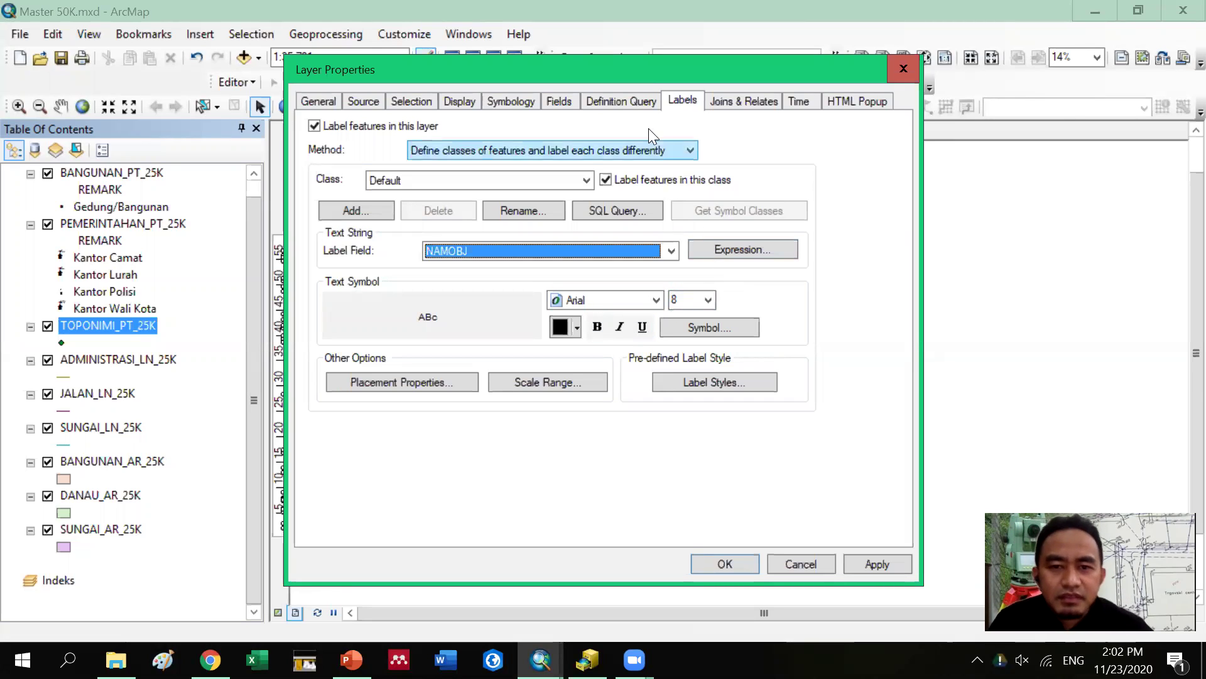
left_click(500, 100)
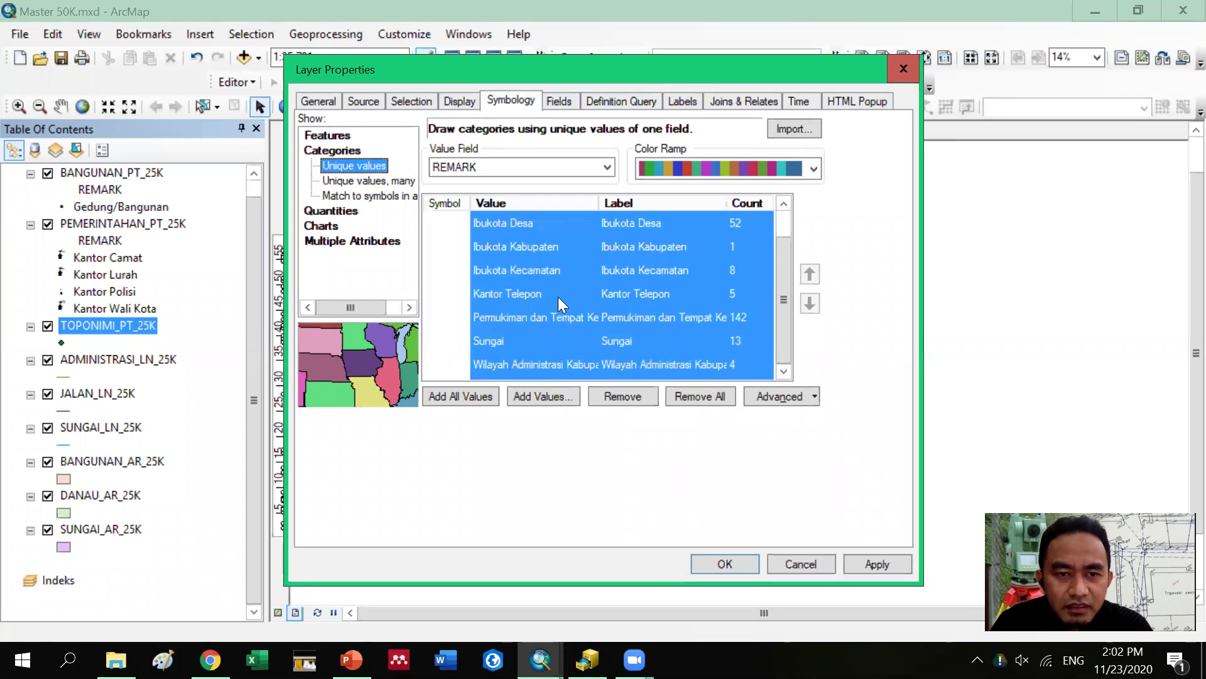
left_click(452, 254)
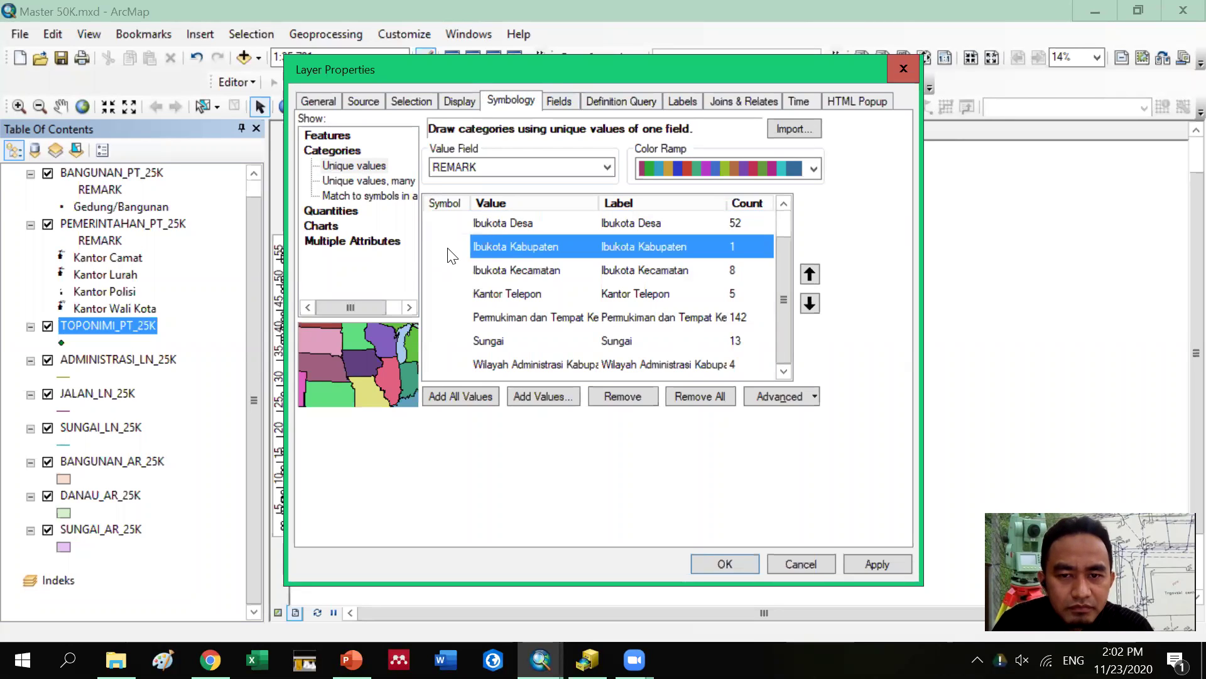
left_click(683, 101)
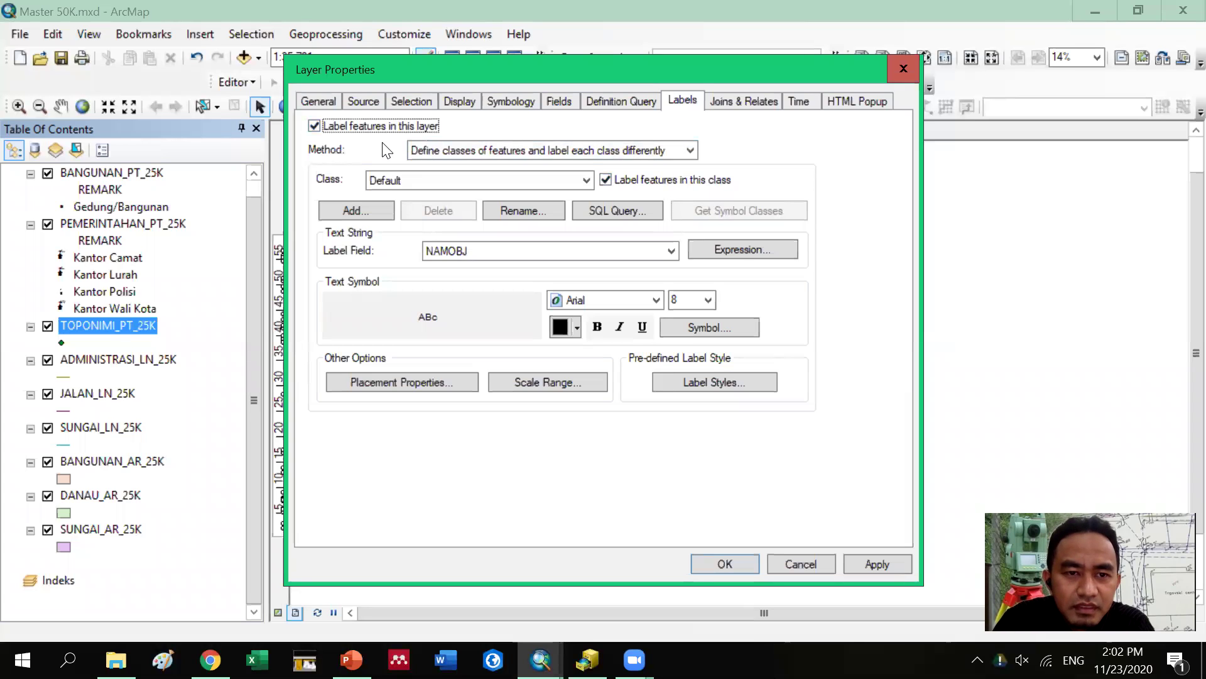
left_click(519, 104)
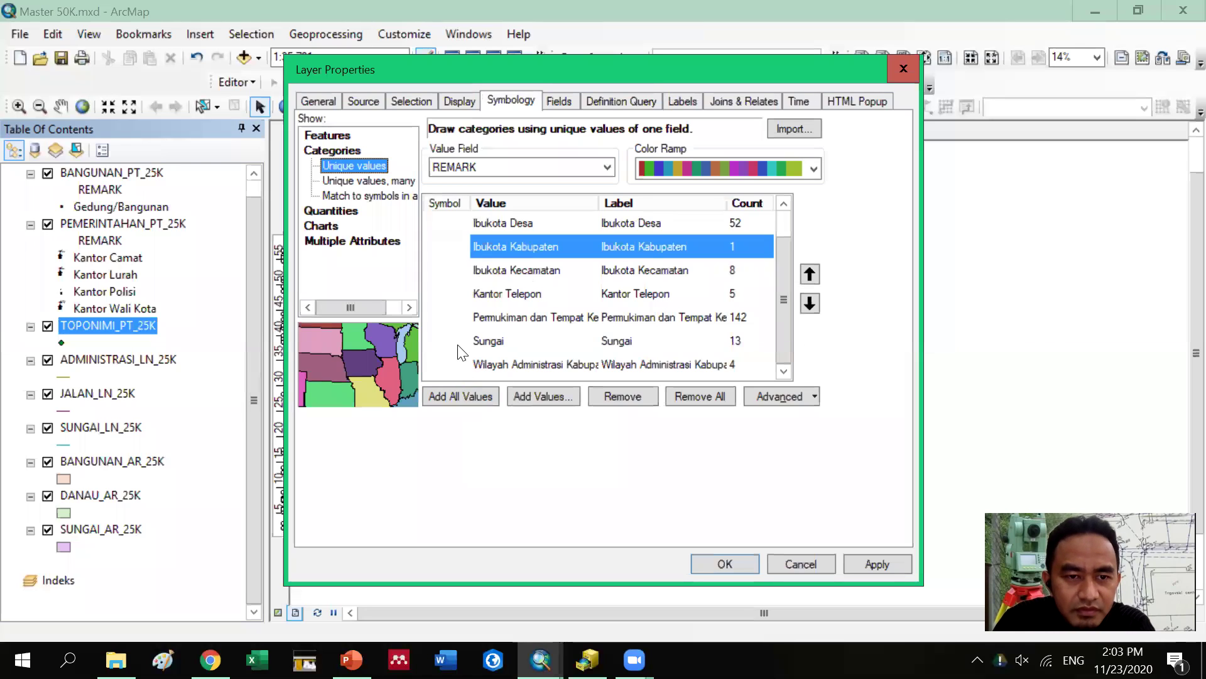
left_click(452, 224)
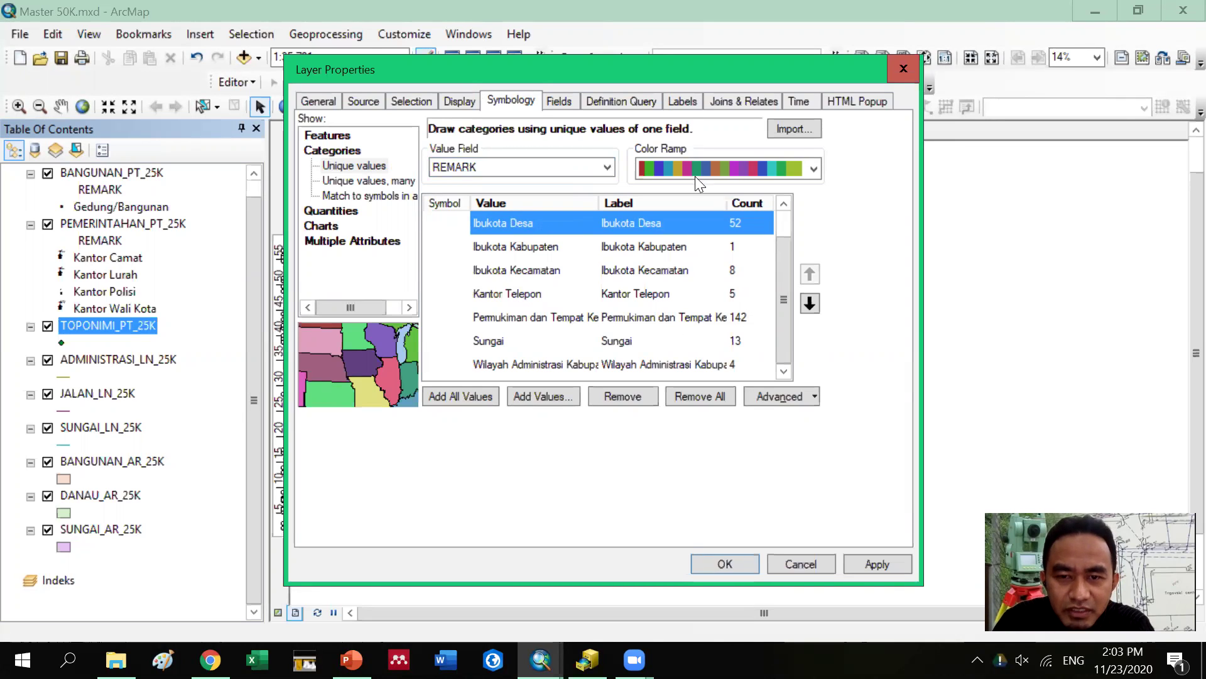
Apply the unique-values symbology based on REMARK to the TOPONIMI_PT_25K layer
scroll(695, 176, "down", 1)
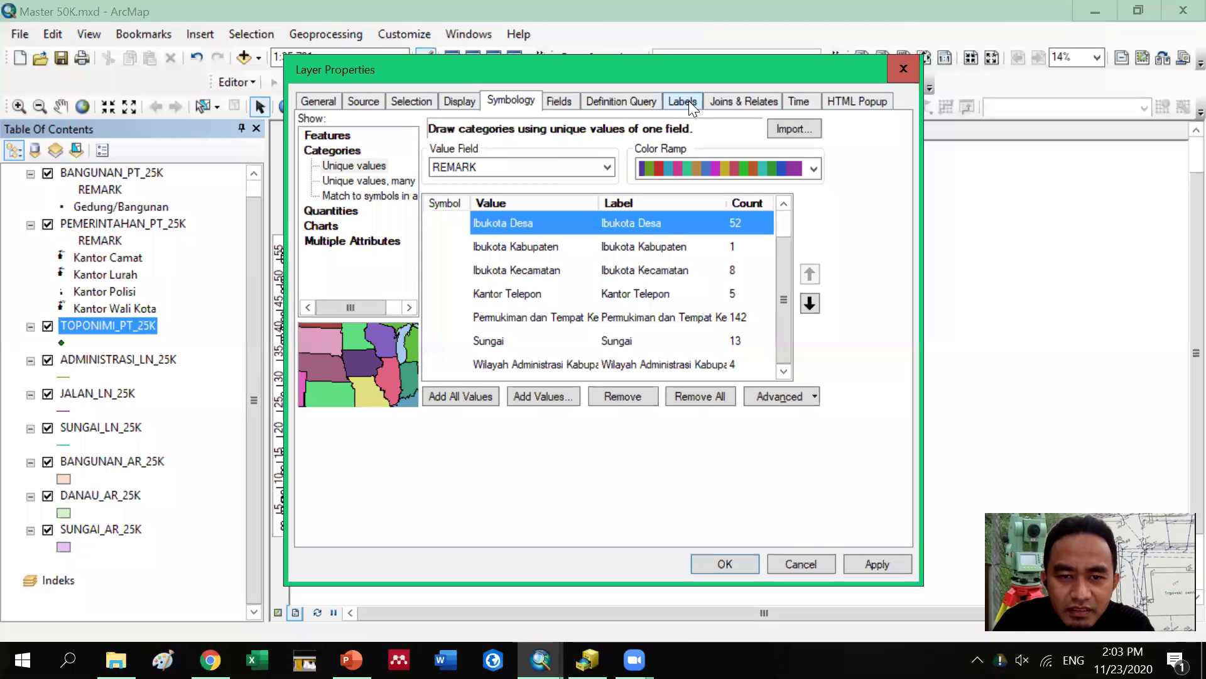
scroll(689, 101, "down", 1)
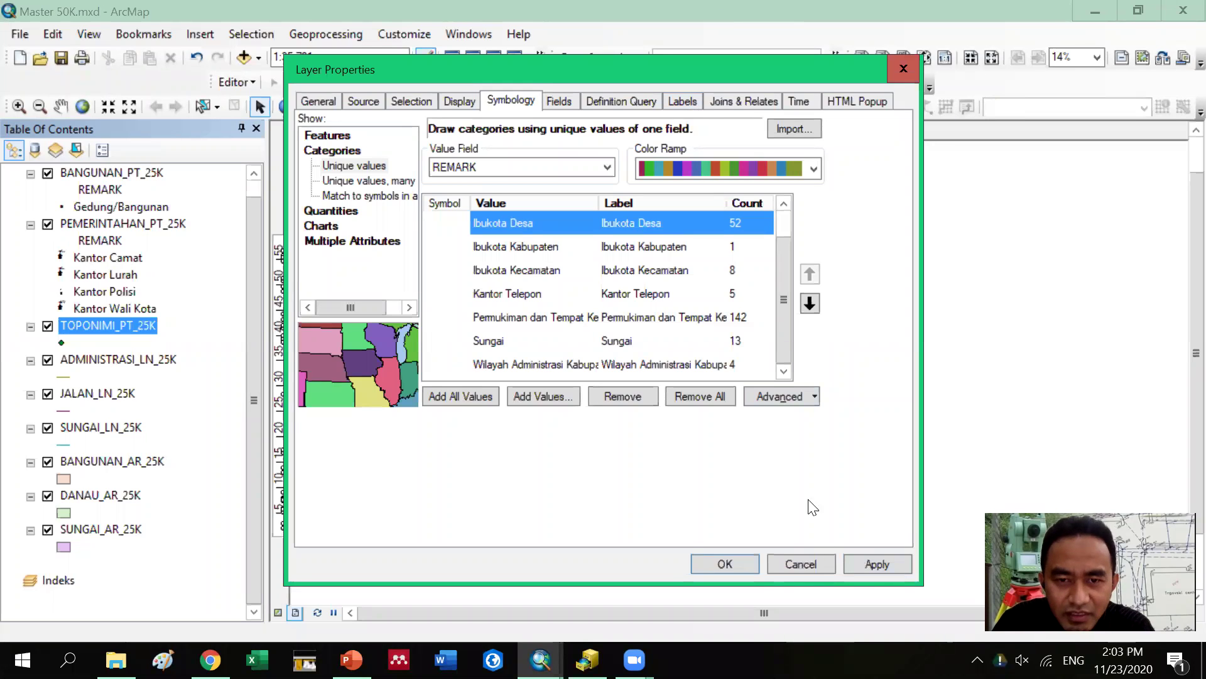
left_click(854, 563)
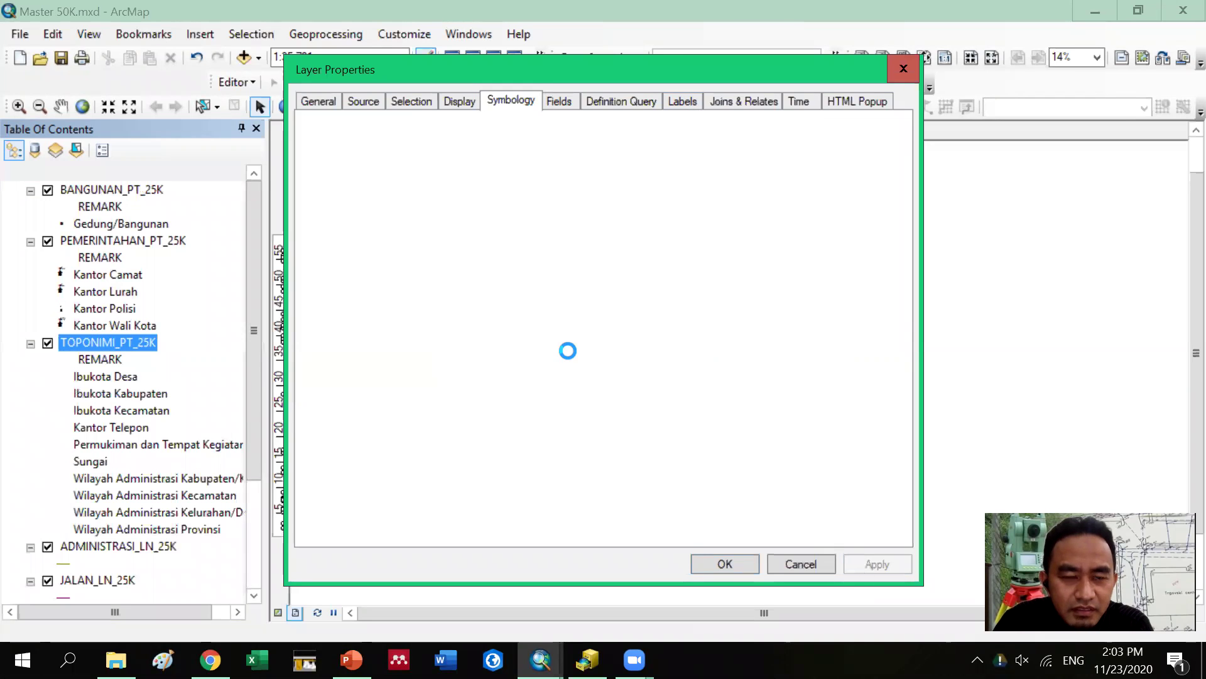
Generate the label classes of TOPONIMI_PT_25K from its symbol classes
left_click(682, 101)
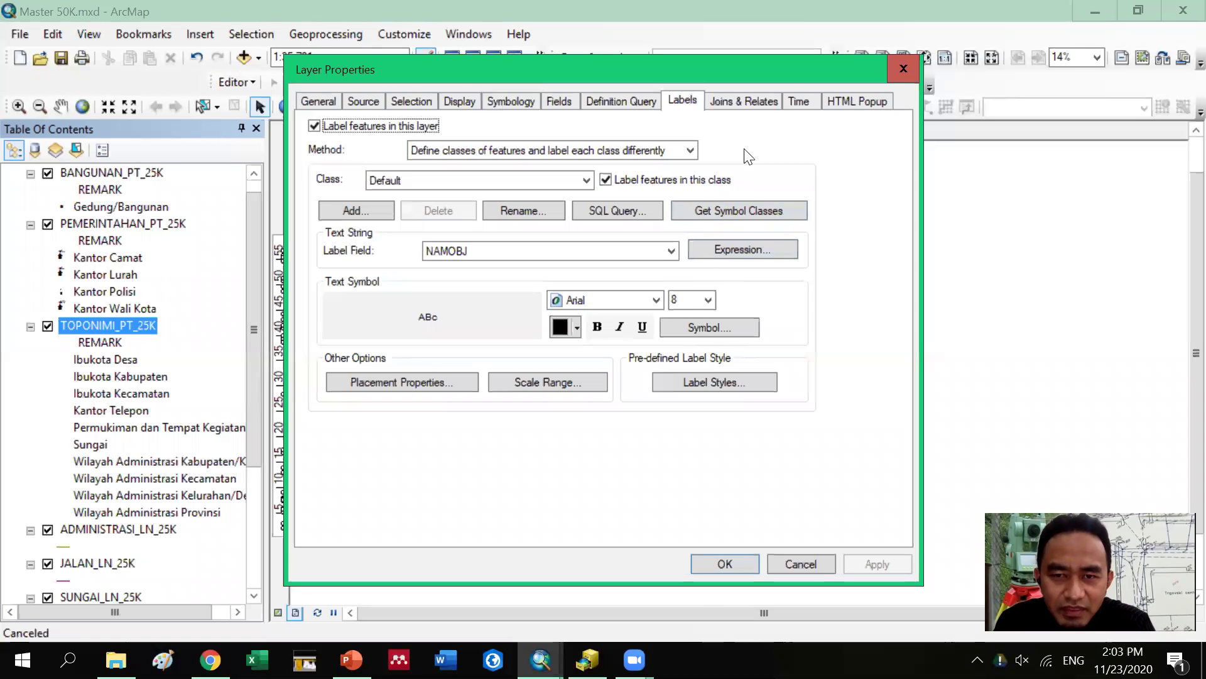
left_click_drag(791, 63, 793, 46)
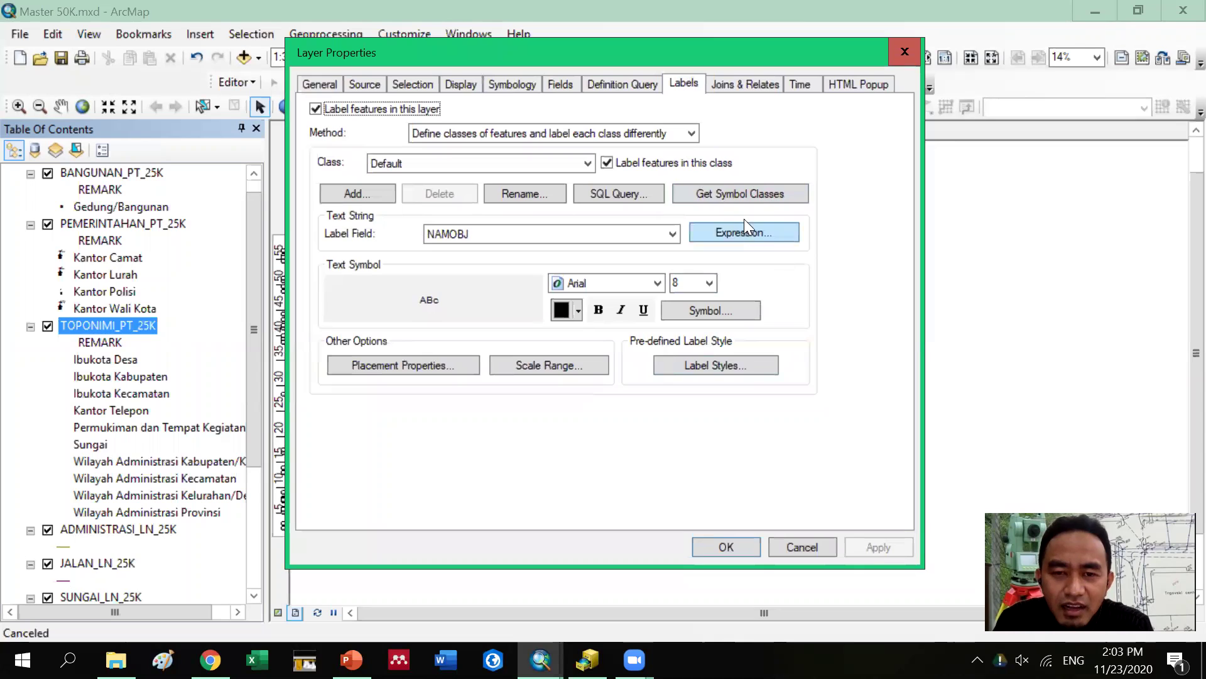
left_click(707, 192)
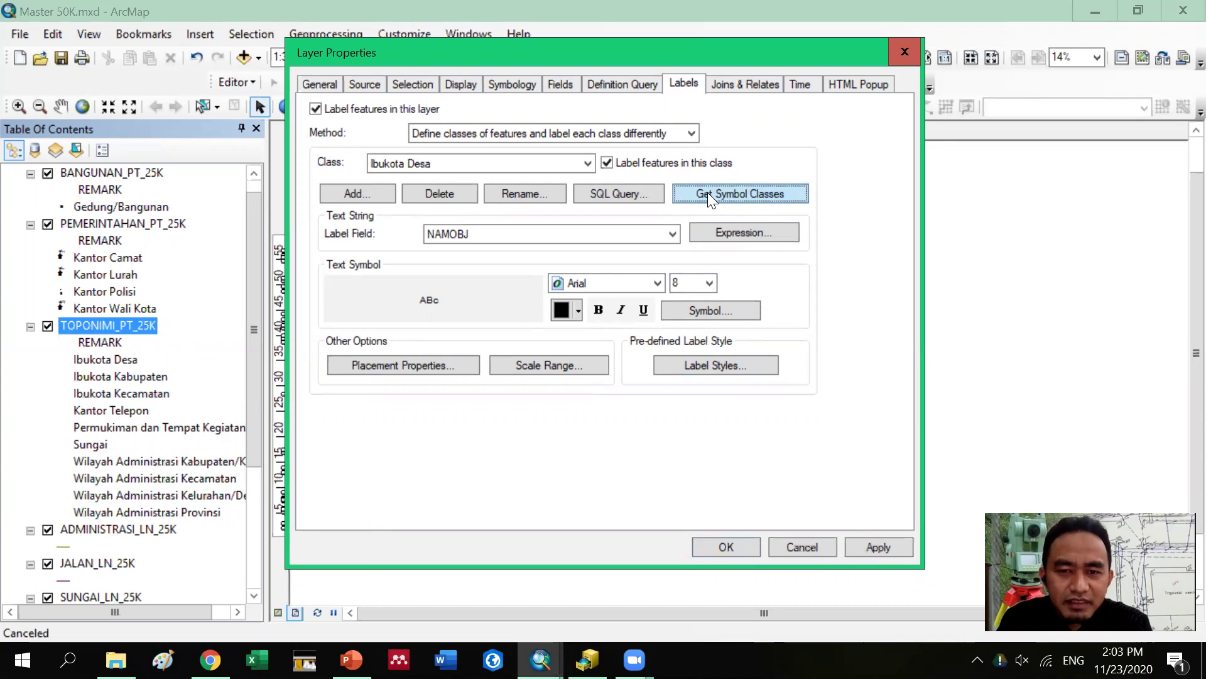
Assign the Ibukota Desa text symbol to the Ibukota Desa label class
left_click(548, 163)
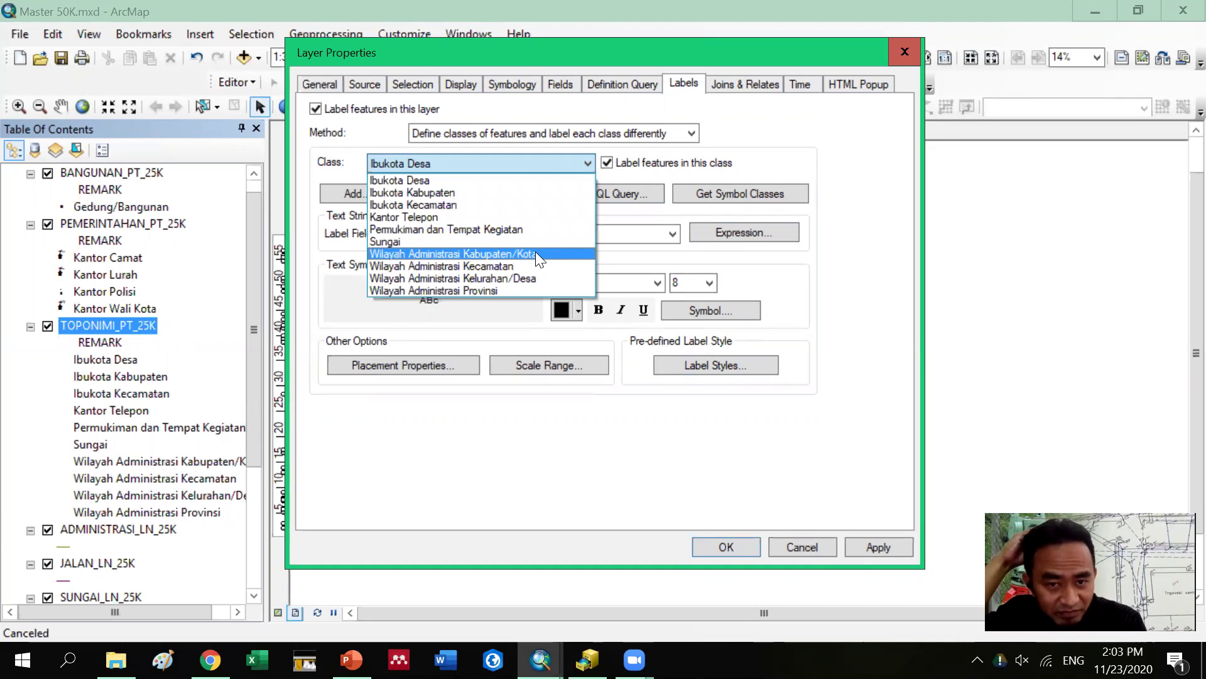
left_click(452, 180)
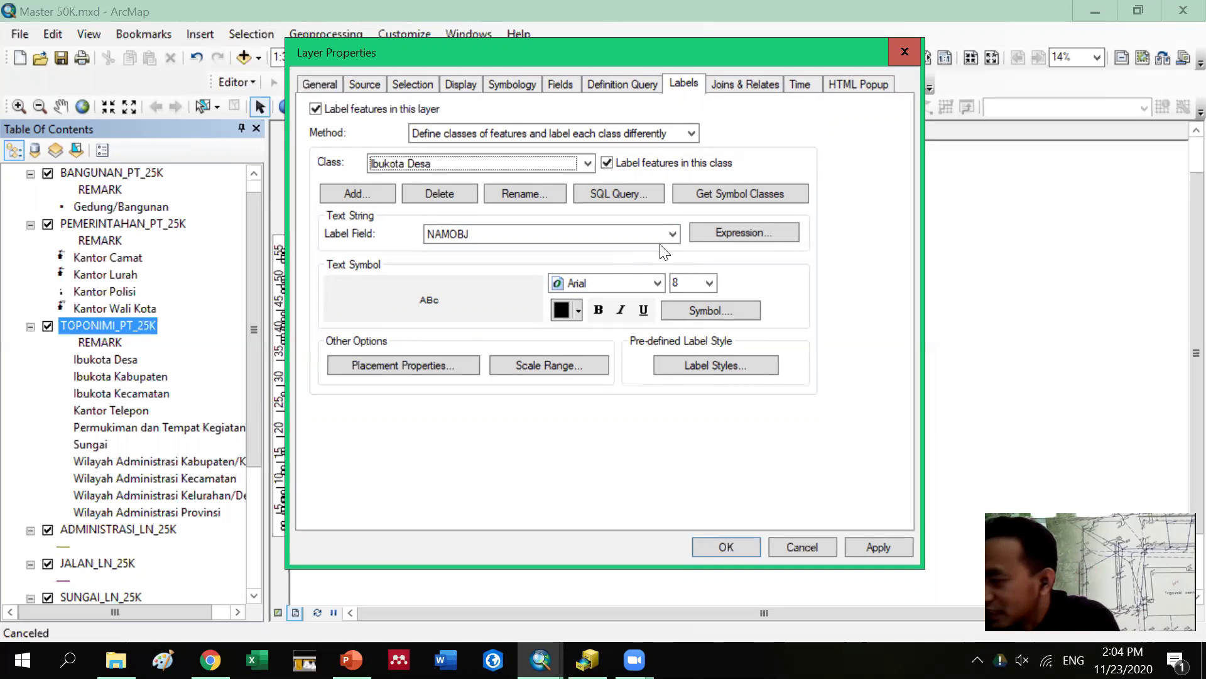
left_click(692, 309)
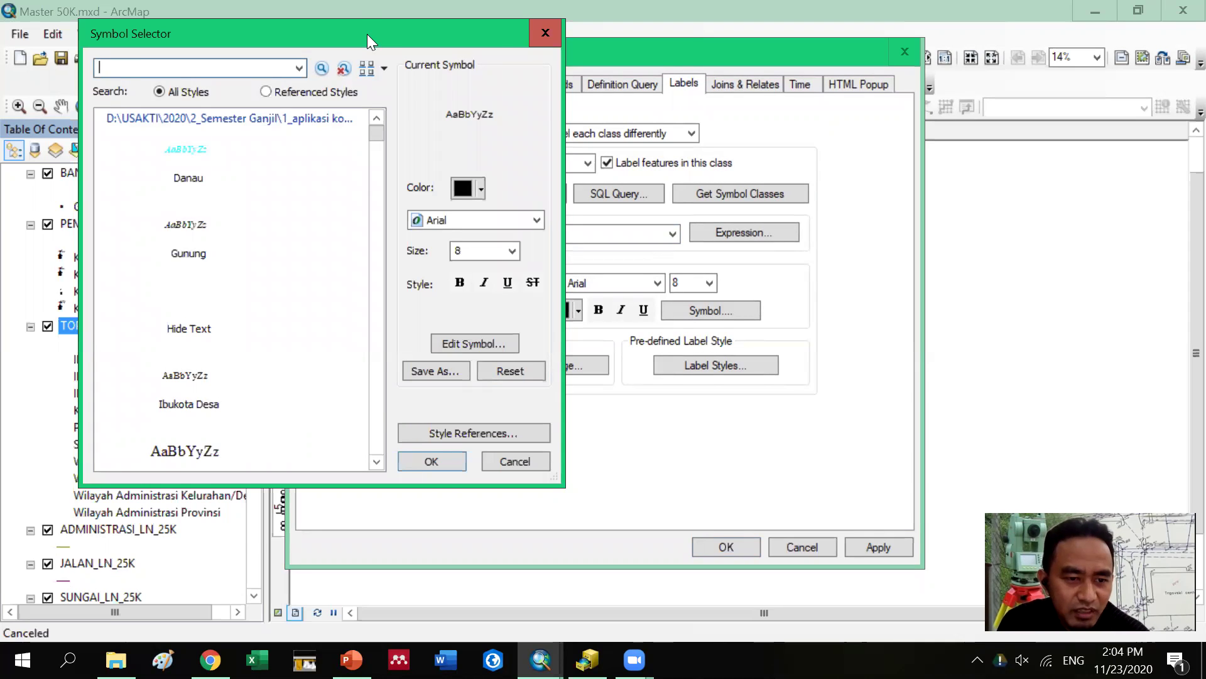
left_click_drag(367, 34, 364, 88)
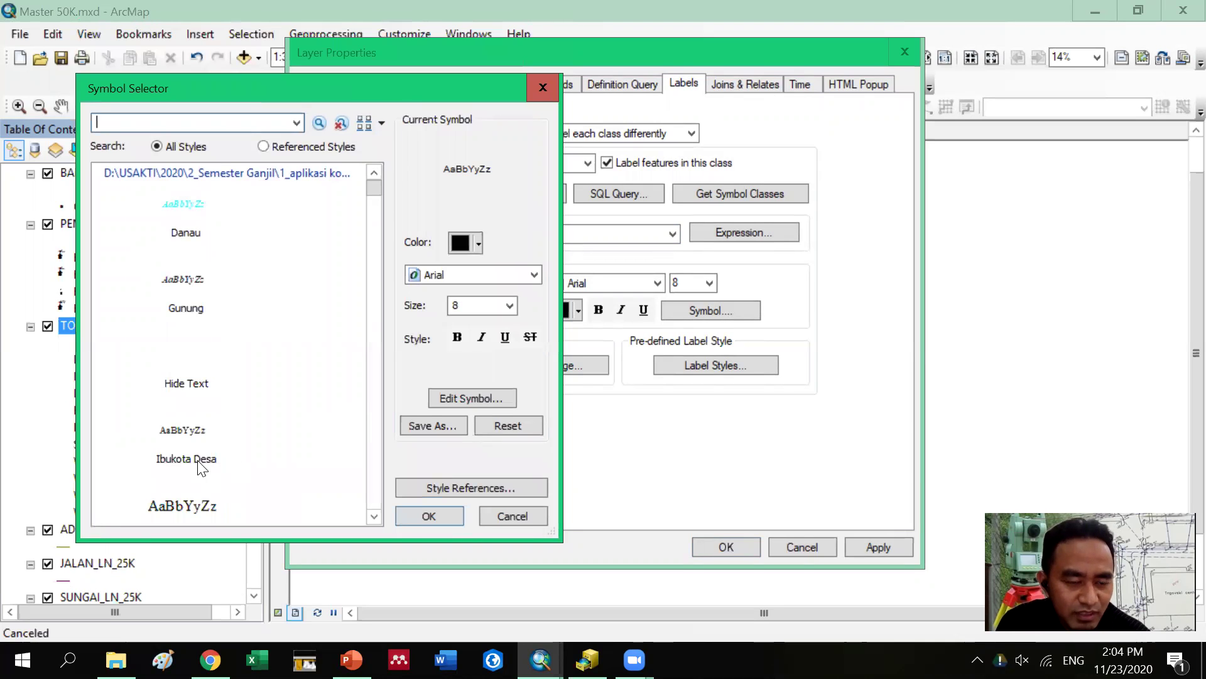
left_click(181, 458)
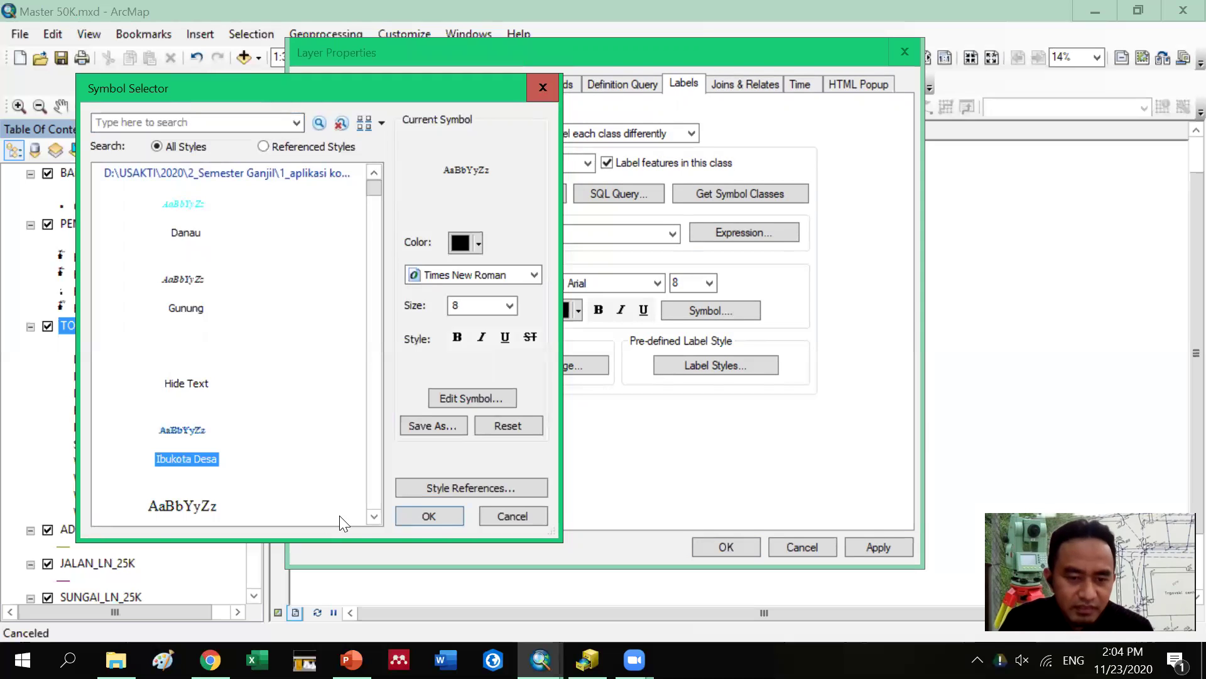
left_click(415, 517)
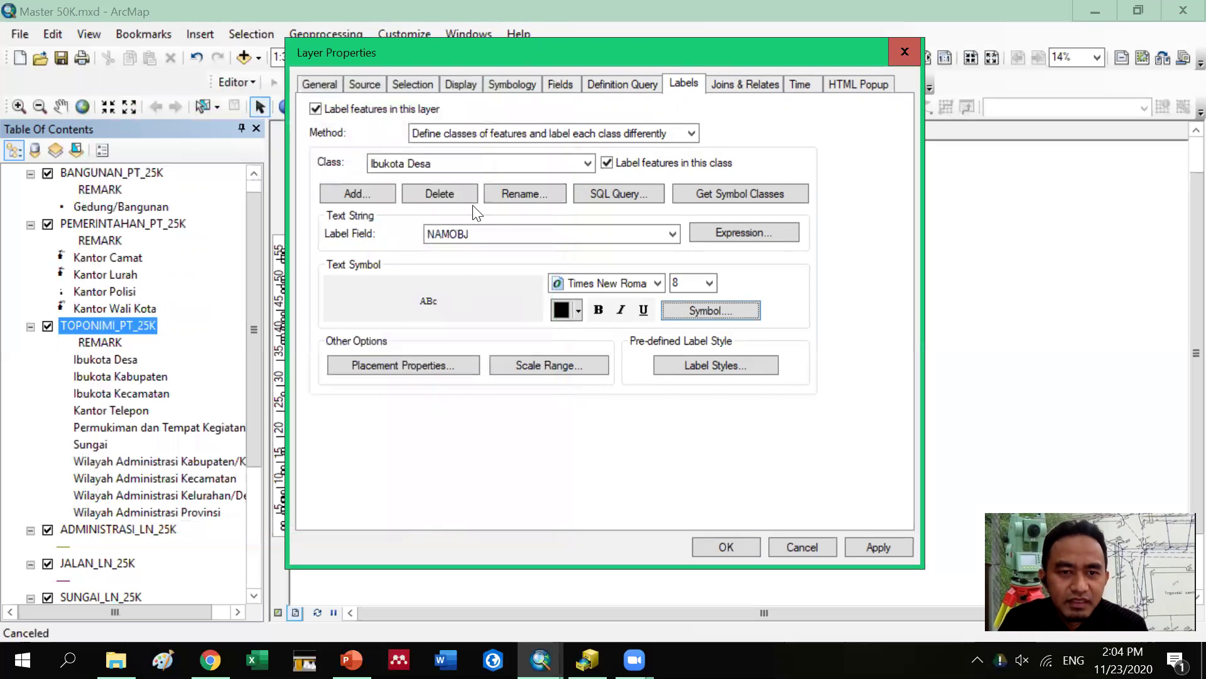
Switch to the Ibukota Kabupaten label class and browse the text symbols for its matching style
left_click(571, 163)
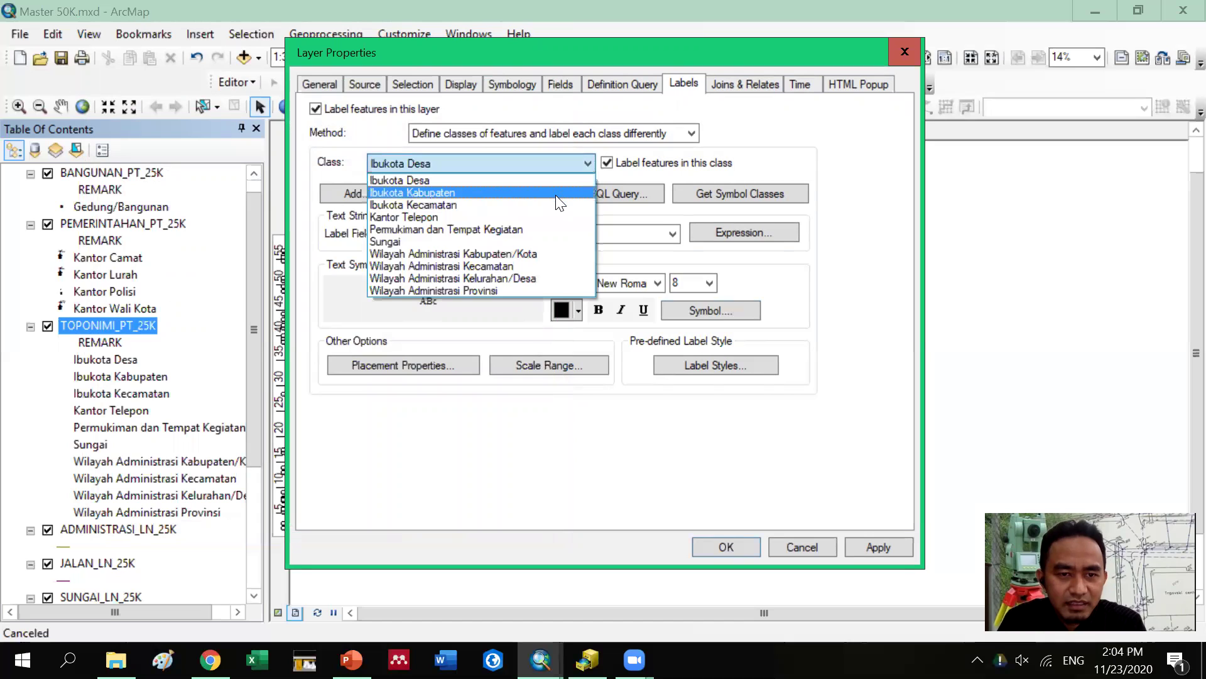
left_click(565, 192)
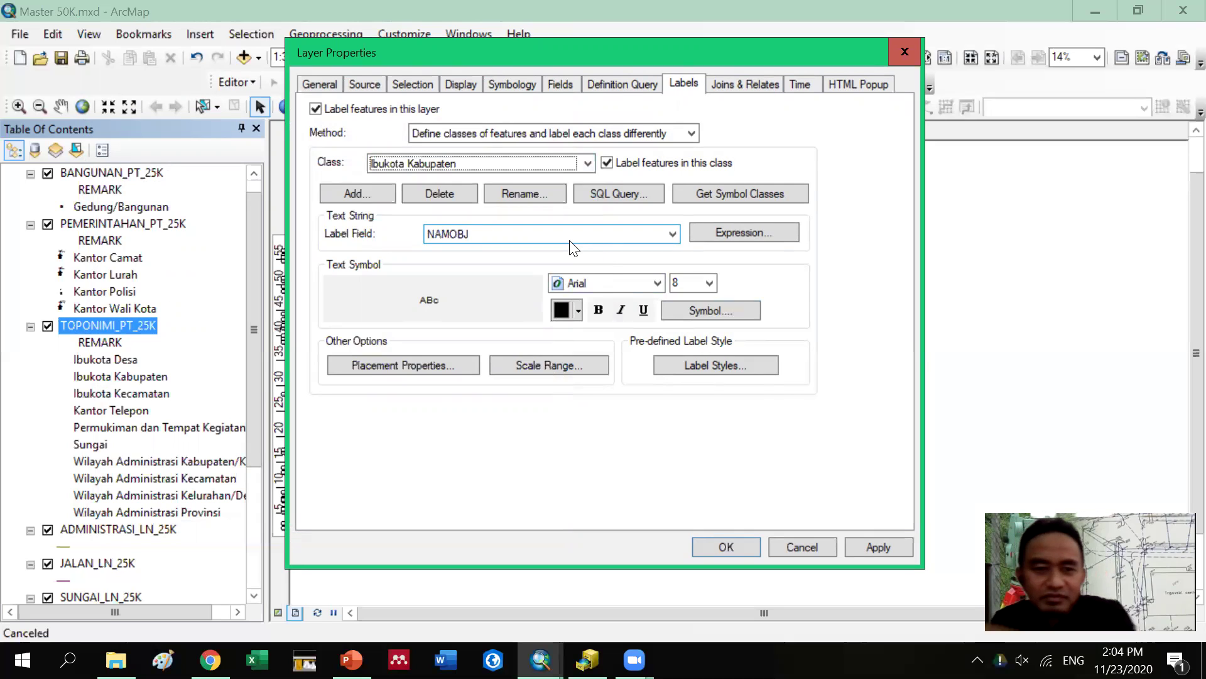
left_click(684, 310)
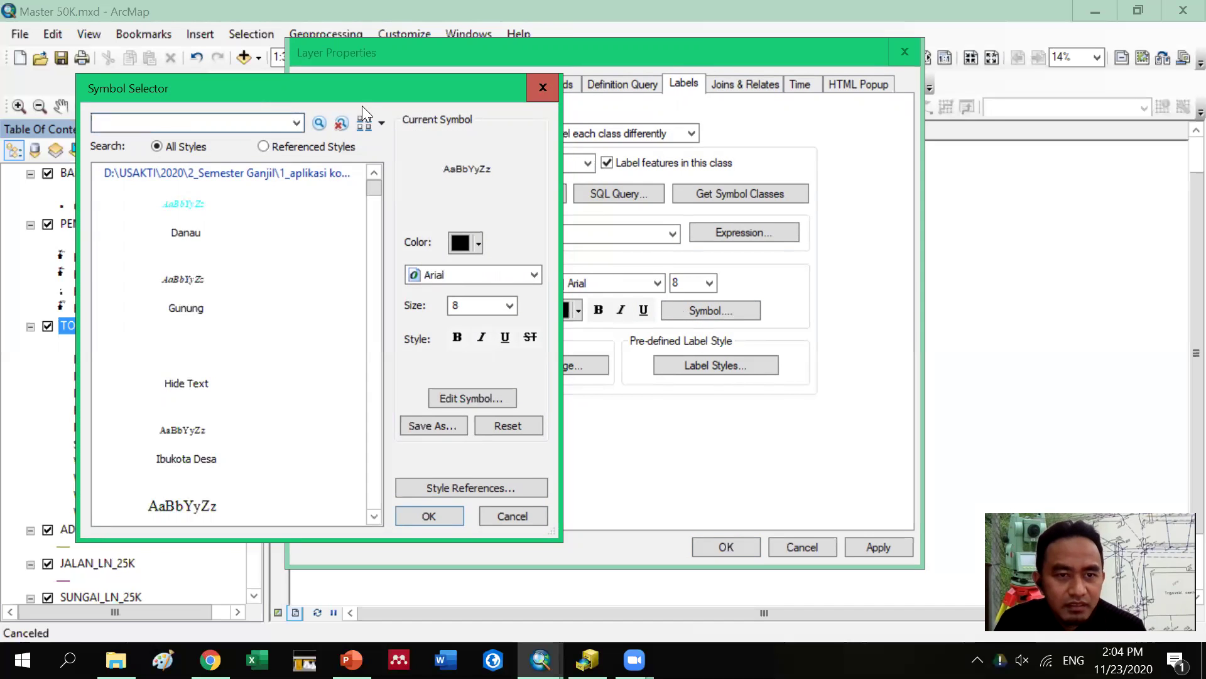
left_click_drag(372, 82, 416, 87)
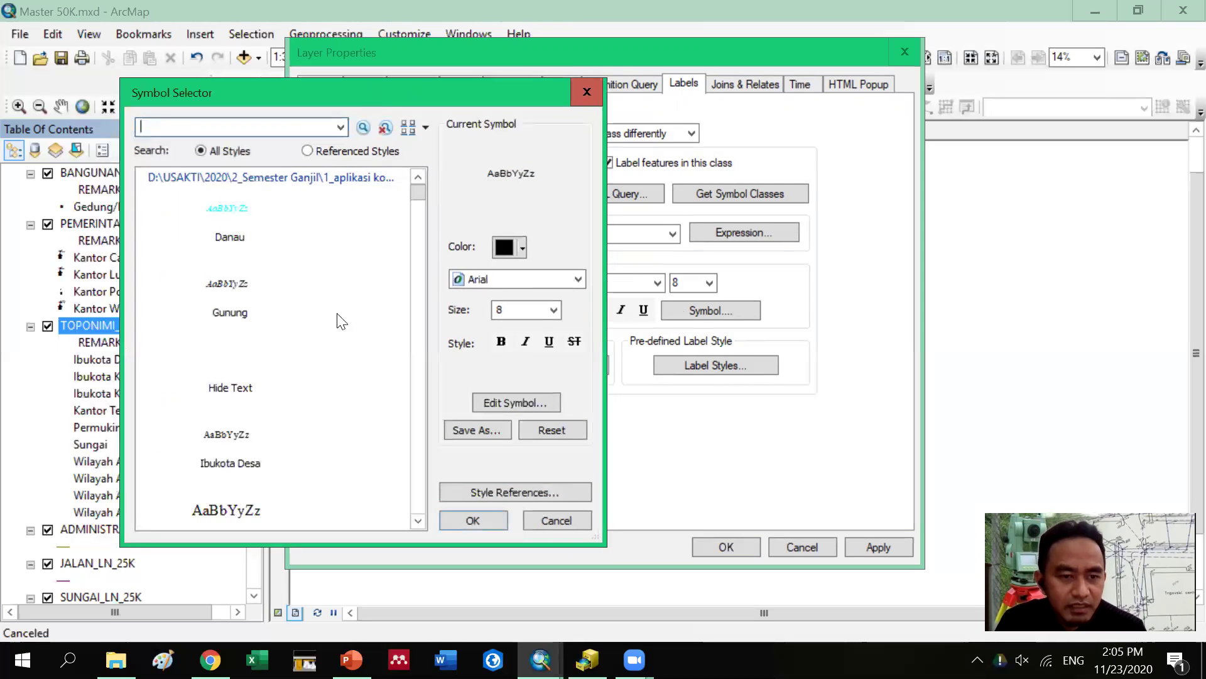
scroll(327, 384, "down", 3)
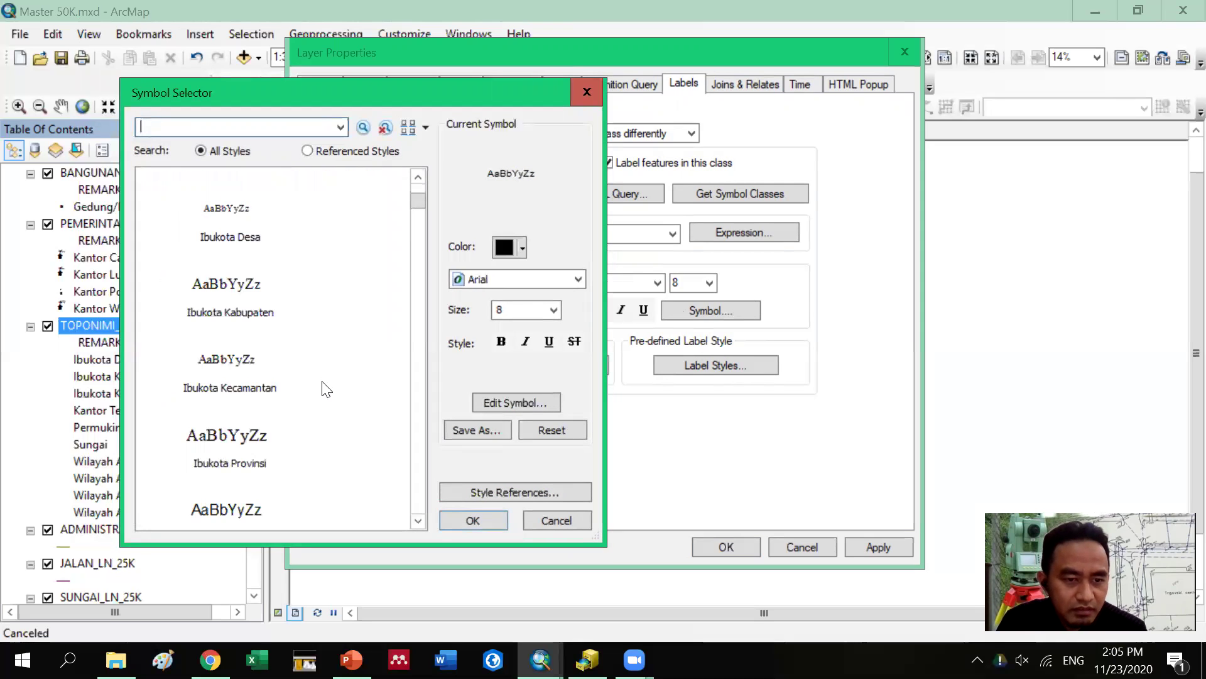
scroll(297, 414, "down", 5)
scroll(297, 414, "down", 3)
scroll(296, 412, "up", 6)
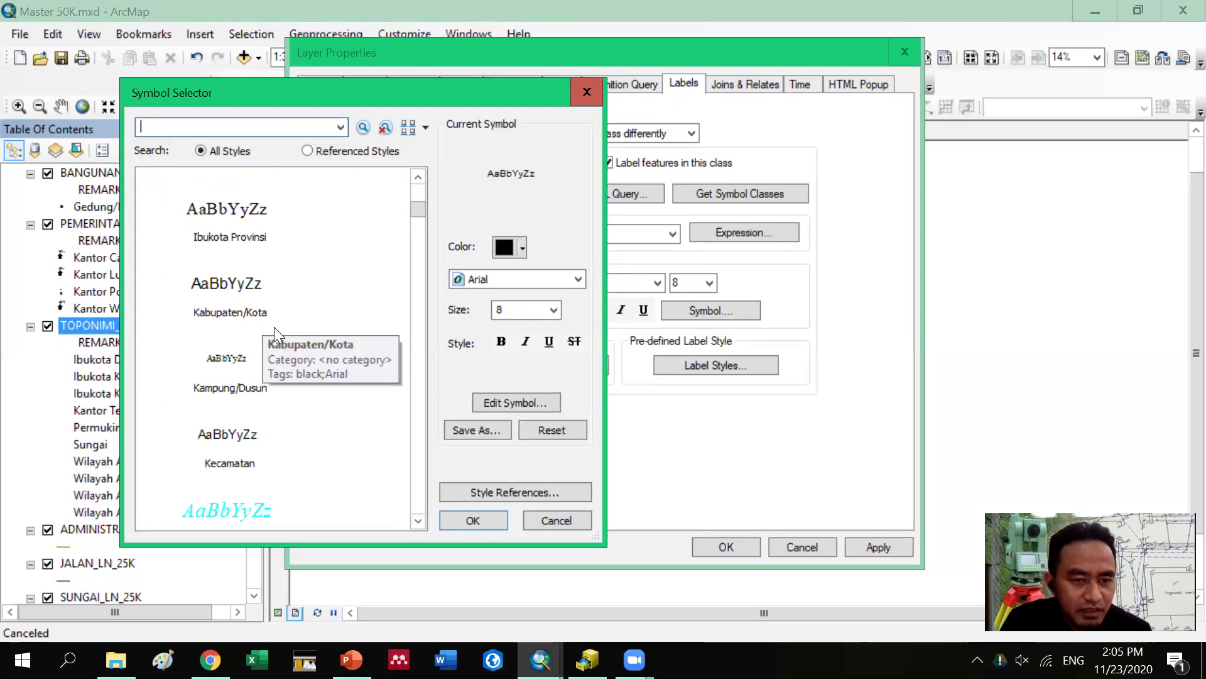
scroll(257, 333, "up", 5)
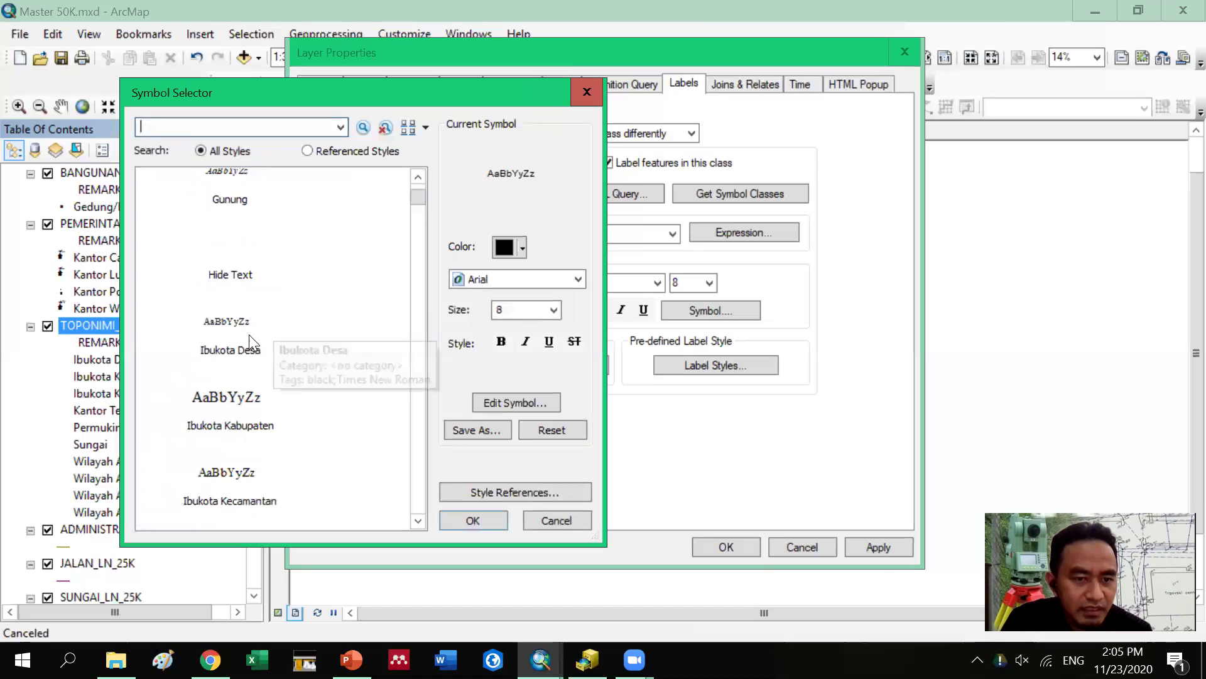
Assign the Ibukota Kabupaten text symbol to the Ibukota Kabupaten label class and the Ibukota Kecamatan symbol to the Ibukota Kecamatan class
left_click(254, 427)
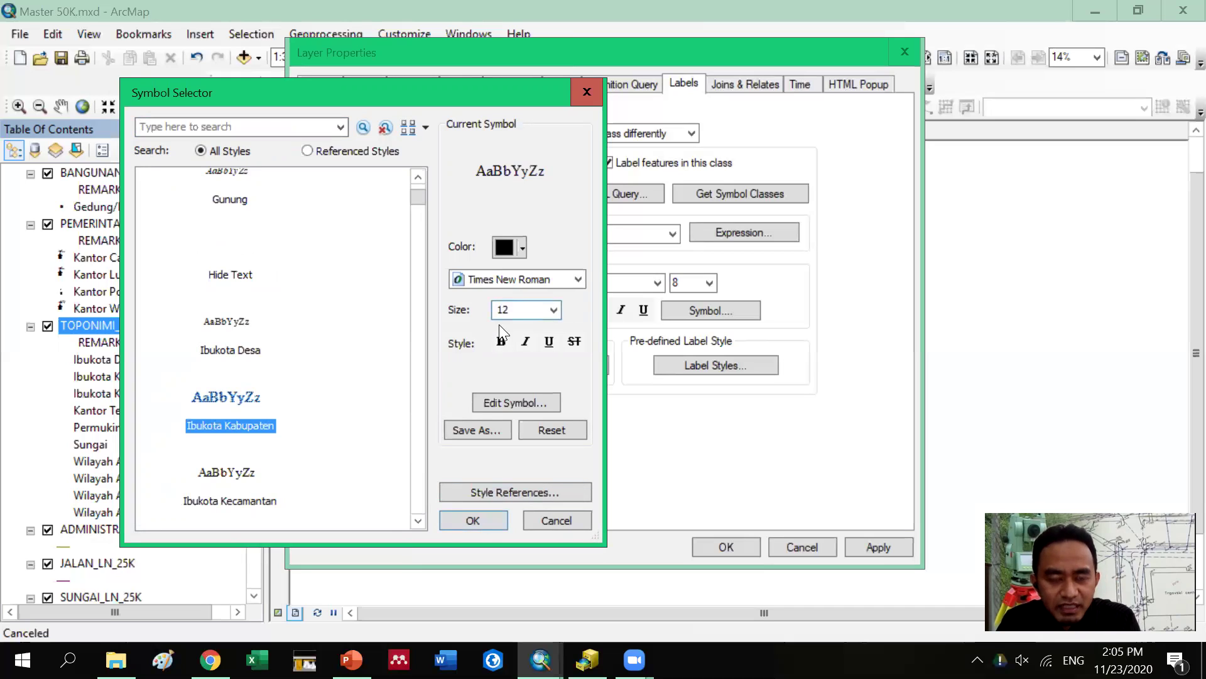
left_click(484, 522)
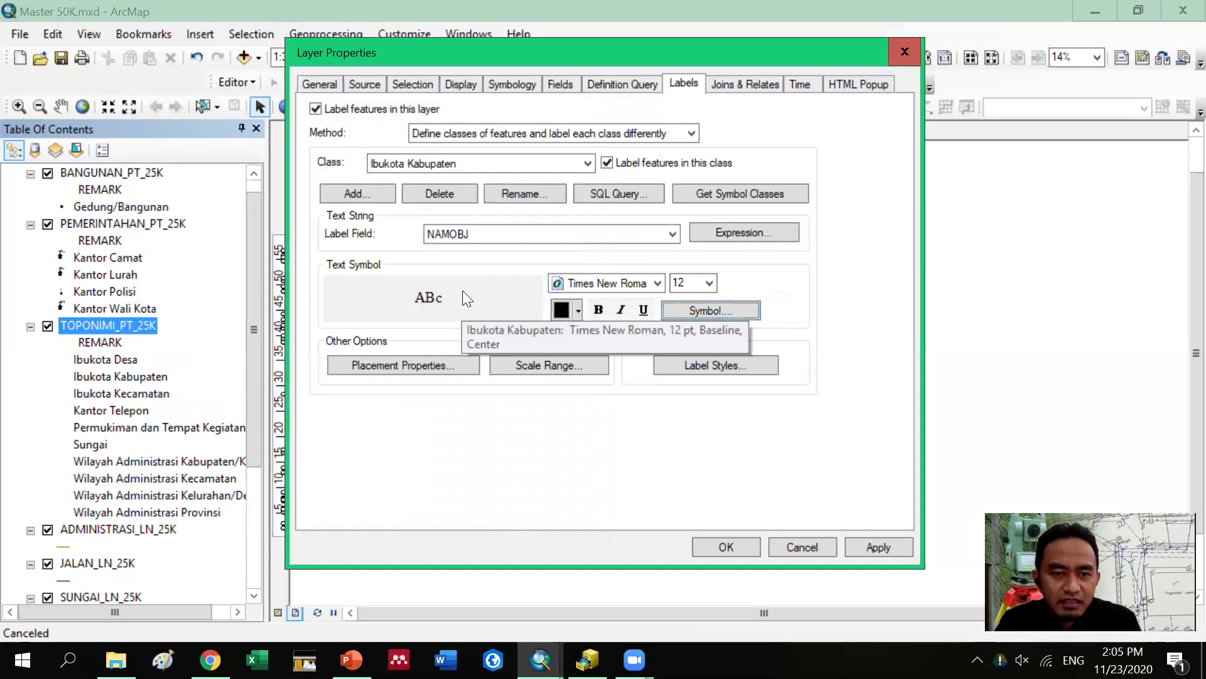
left_click(500, 162)
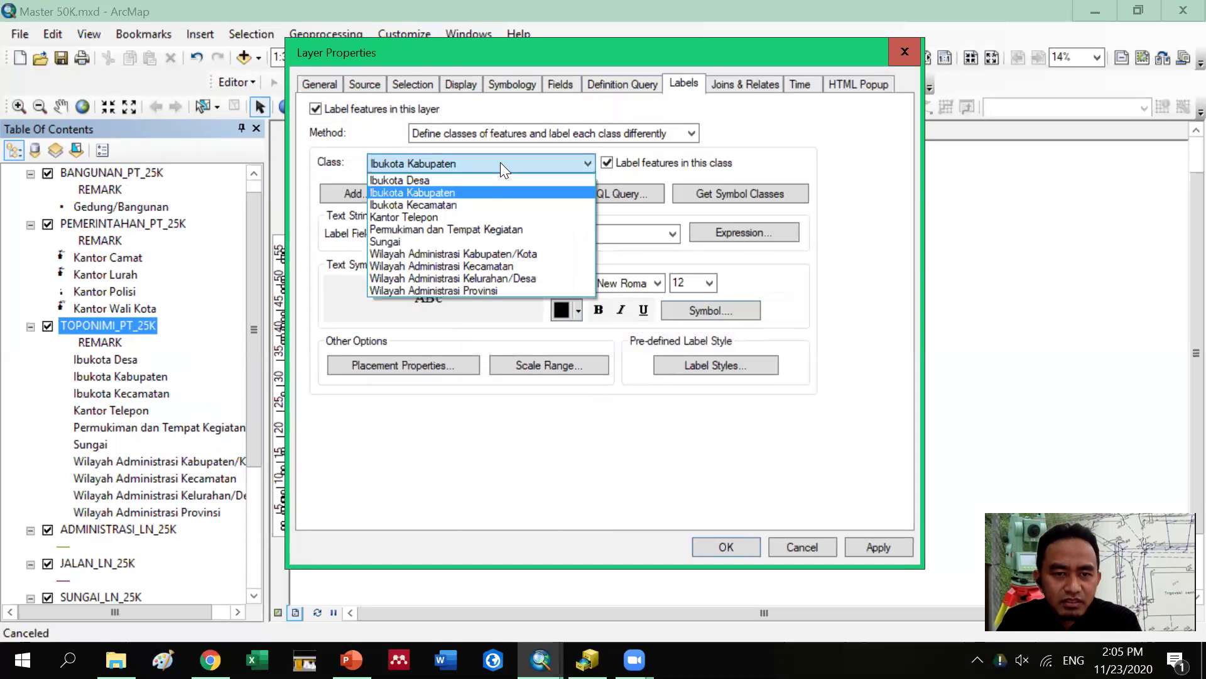
left_click(482, 203)
left_click(683, 312)
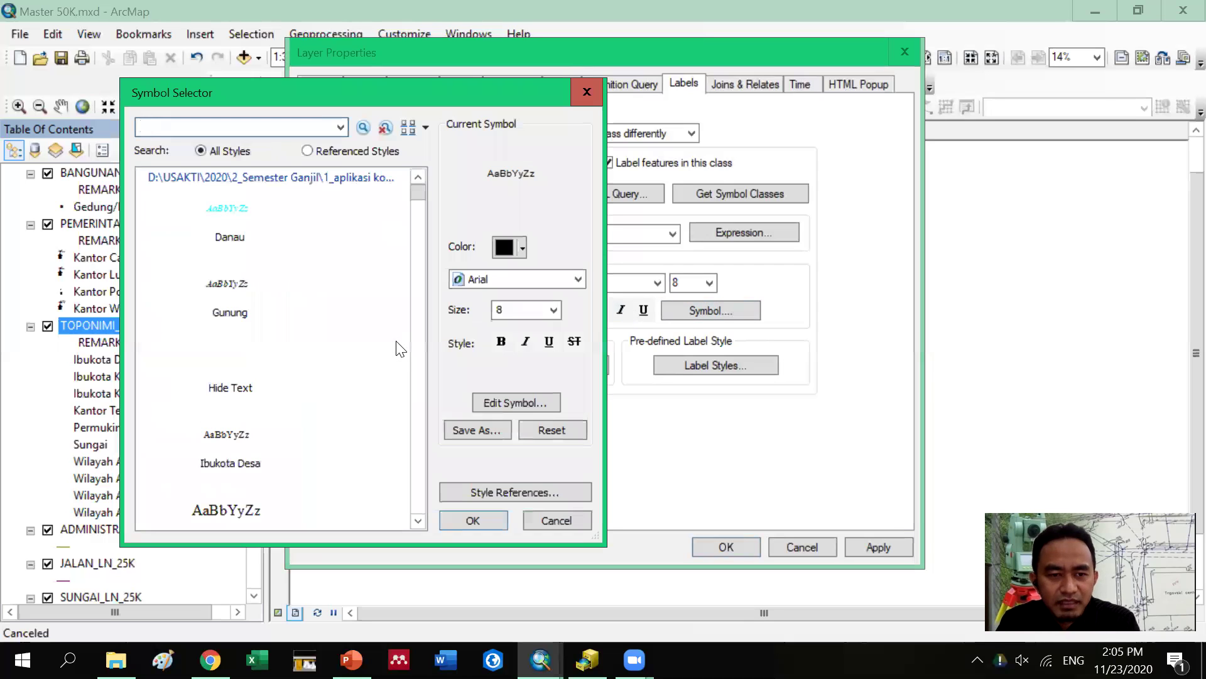
scroll(291, 396, "down", 5)
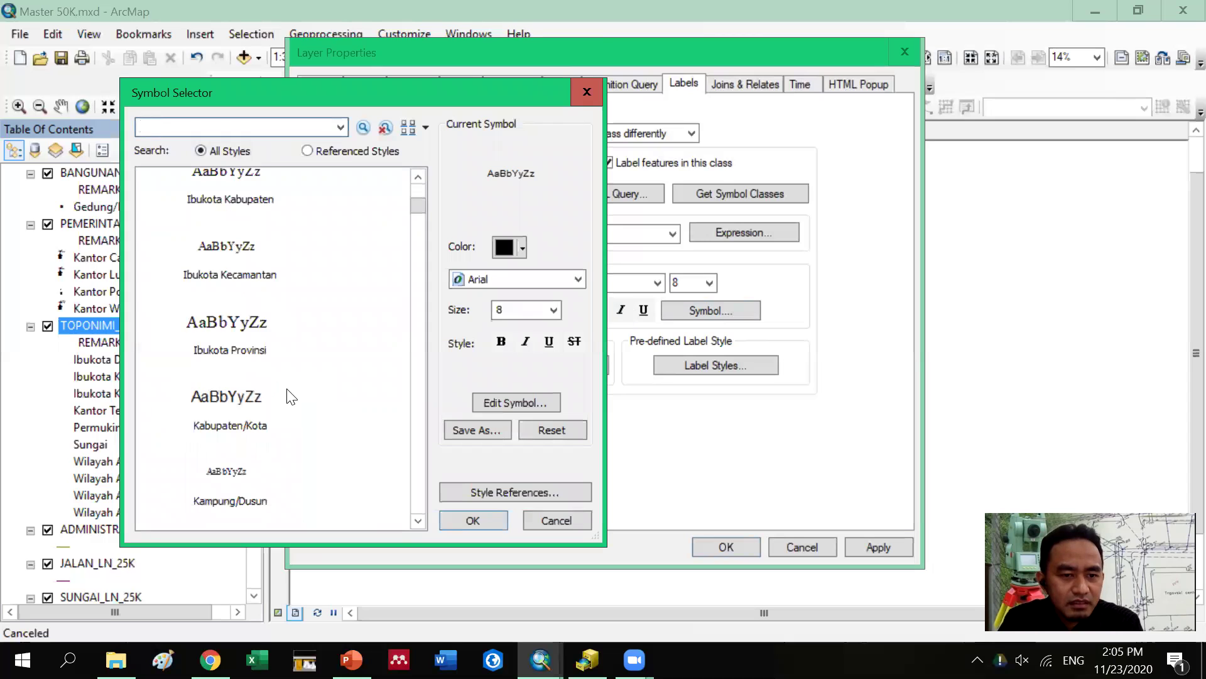
left_click(249, 275)
left_click(490, 519)
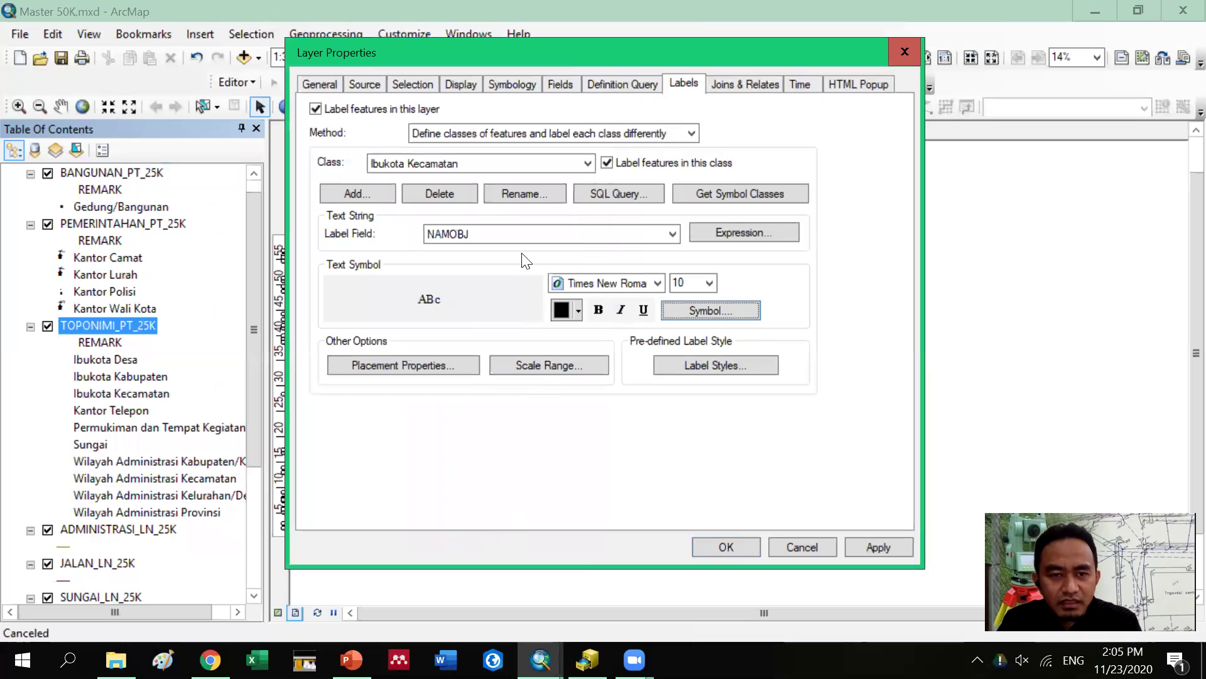
Switch to the Kantor Telepon label class and open its text symbol selection
left_click(575, 163)
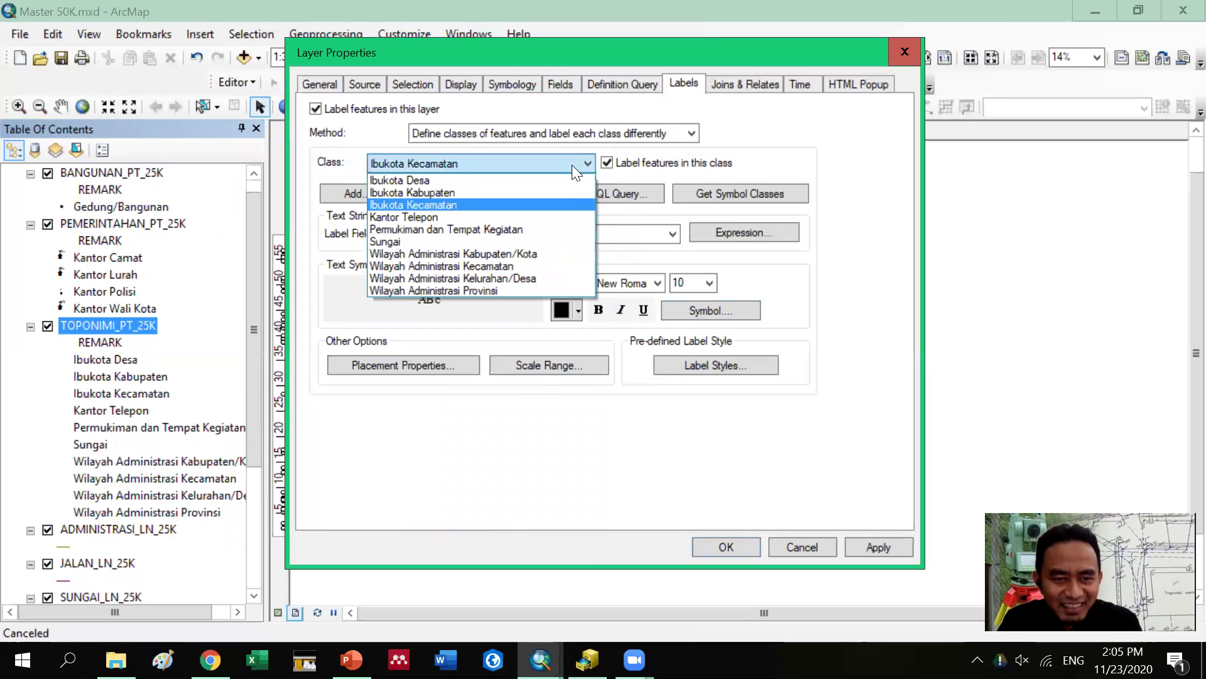
left_click(551, 216)
left_click(674, 308)
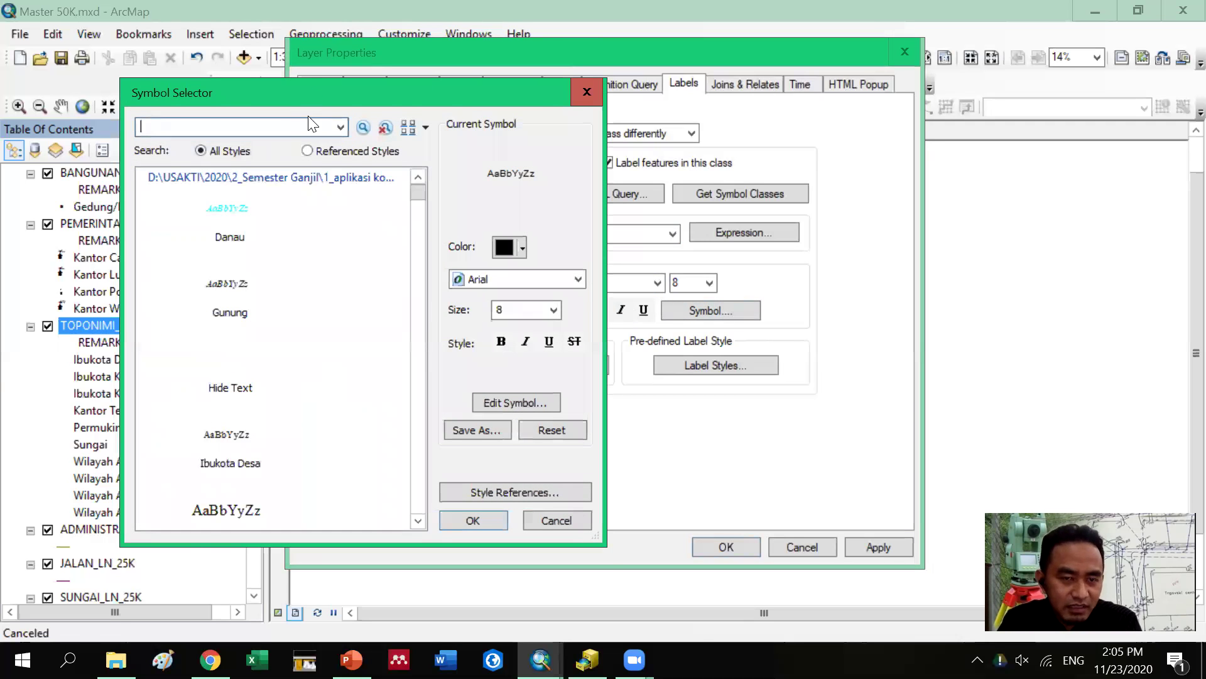
Look through the available text symbols for one that suits the Kantor Telepon label class
scroll(308, 384, "down", 6)
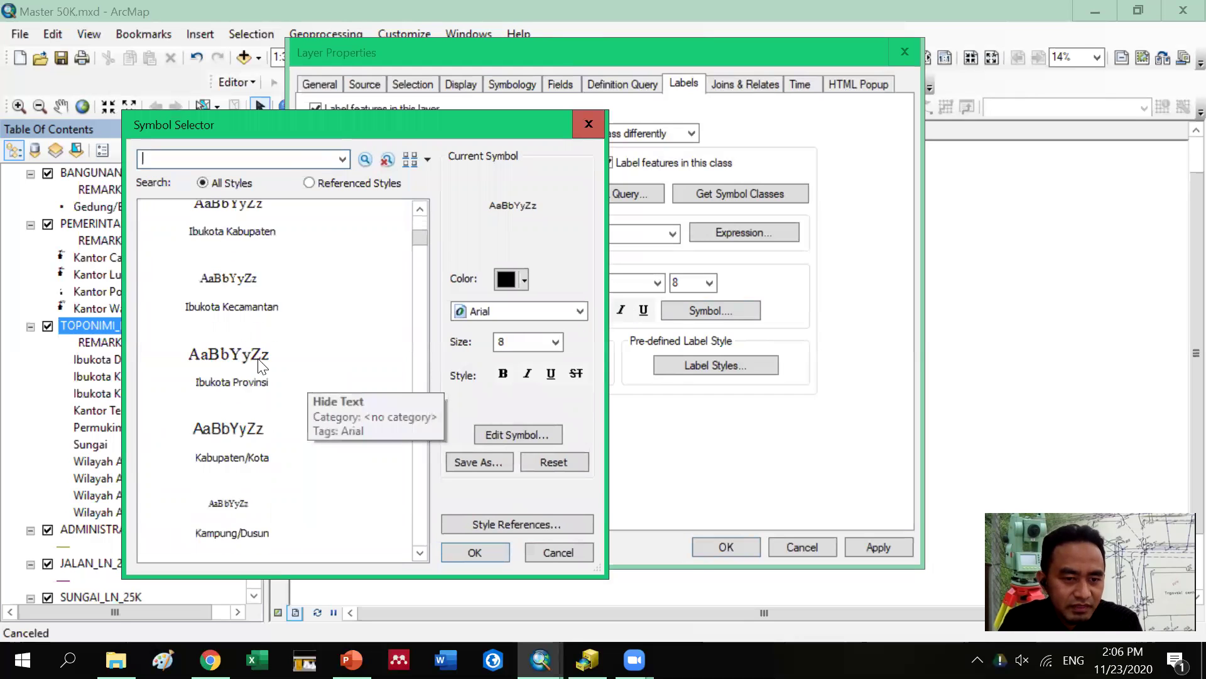
scroll(277, 372, "down", 8)
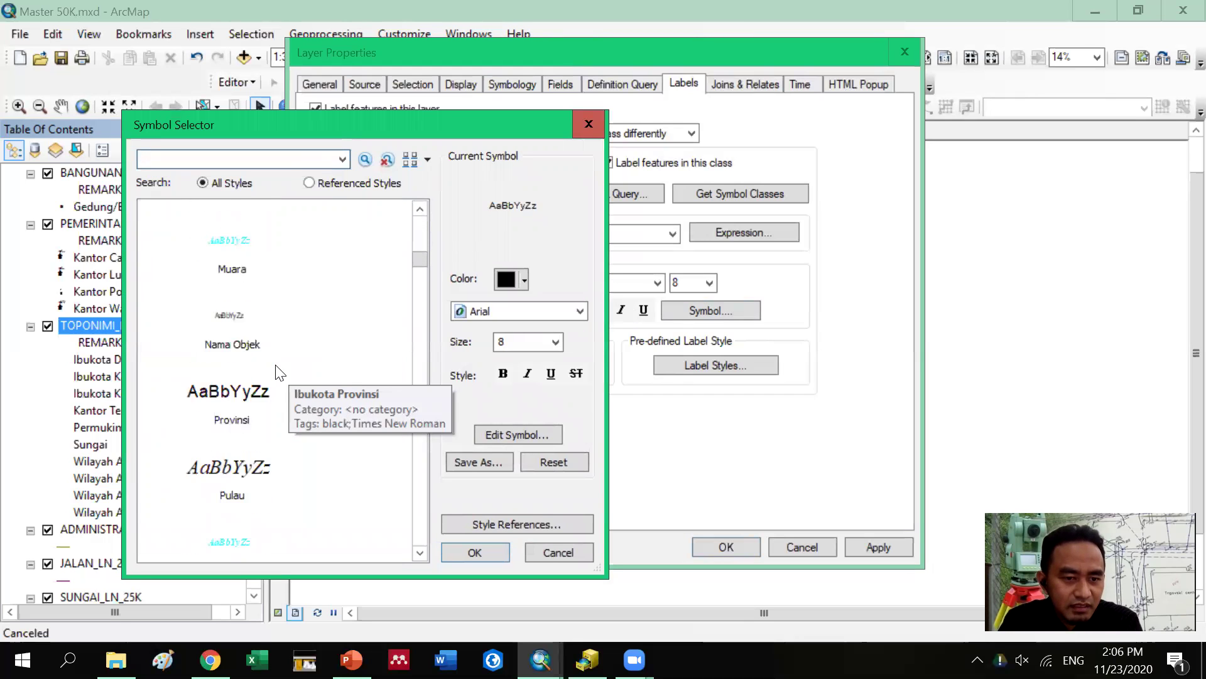
scroll(276, 372, "down", 5)
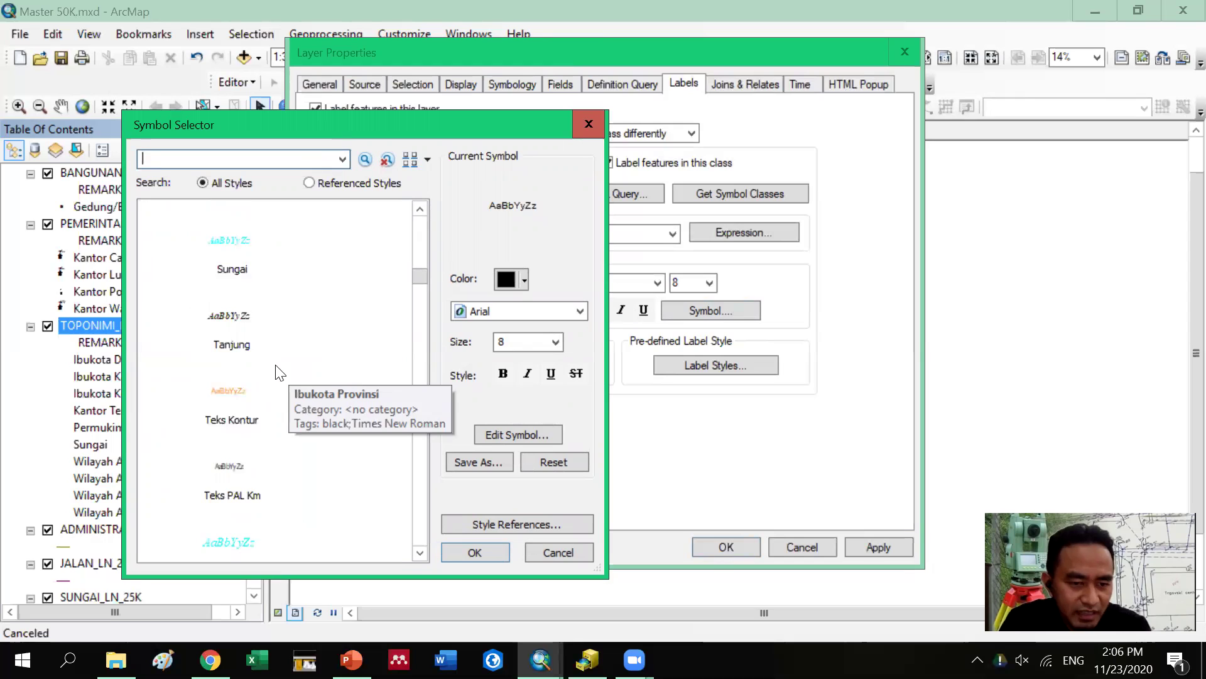
scroll(276, 372, "down", 5)
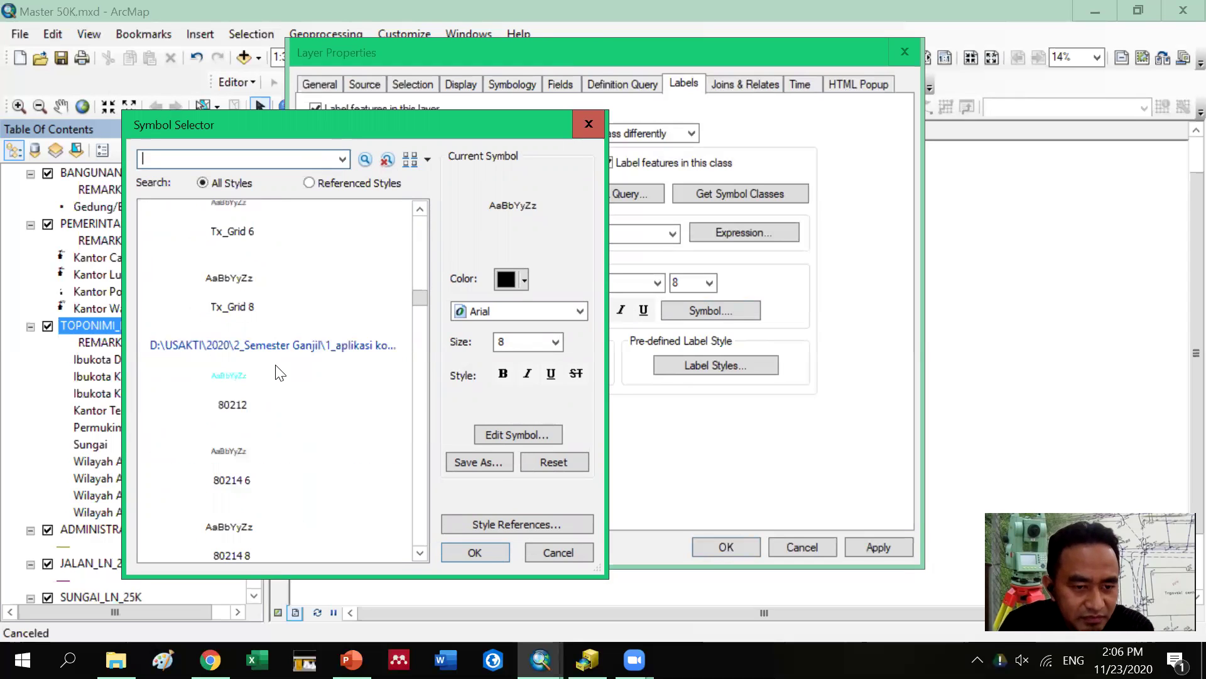
scroll(280, 373, "down", 6)
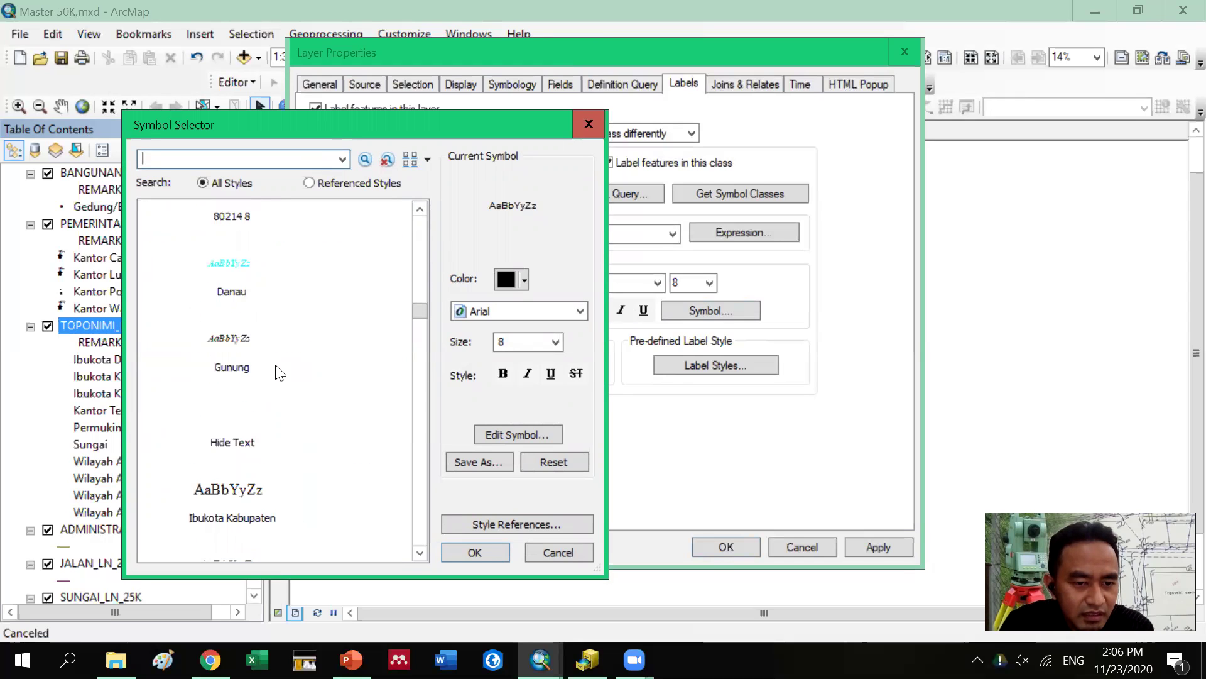
scroll(279, 373, "down", 6)
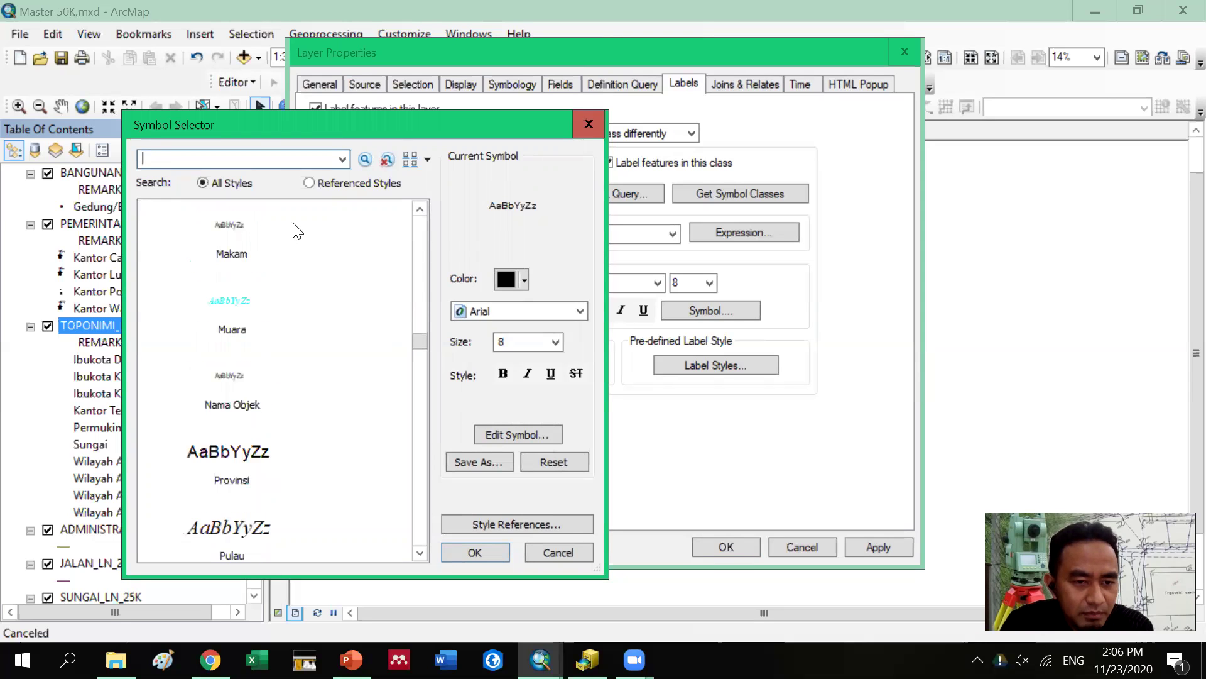
left_click_drag(343, 122, 355, 197)
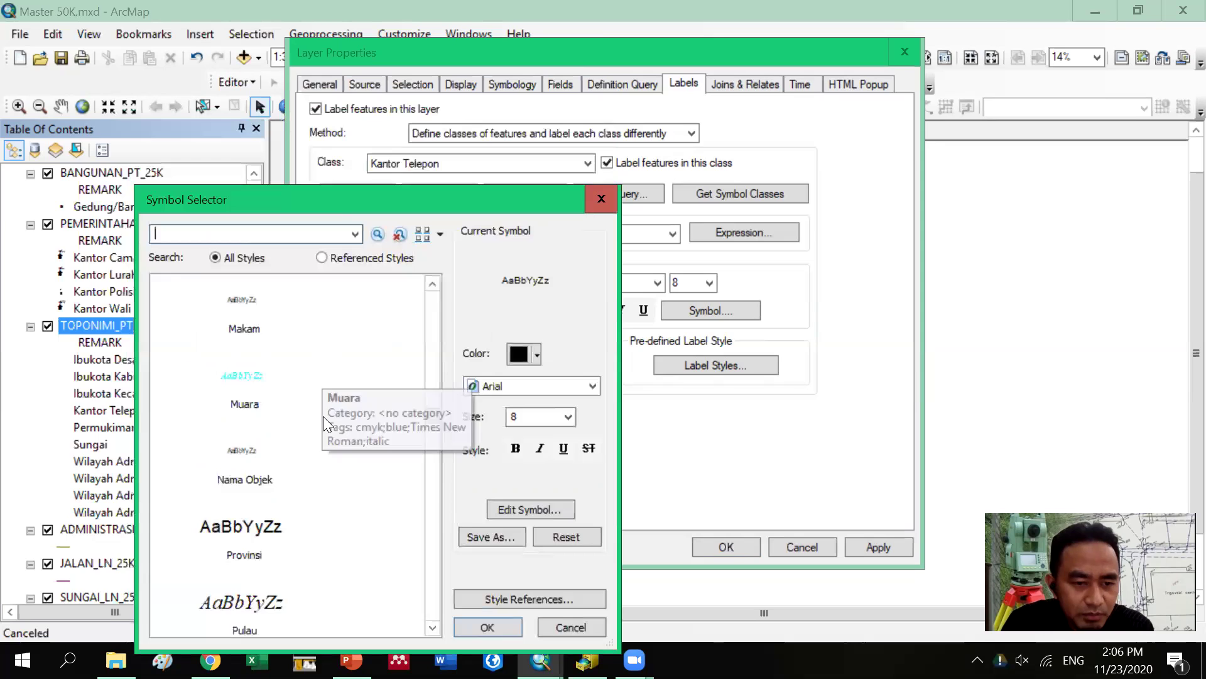
Search all styles for a text symbol named "Kantor Telepon"
left_click(237, 228)
type("Kantor ")
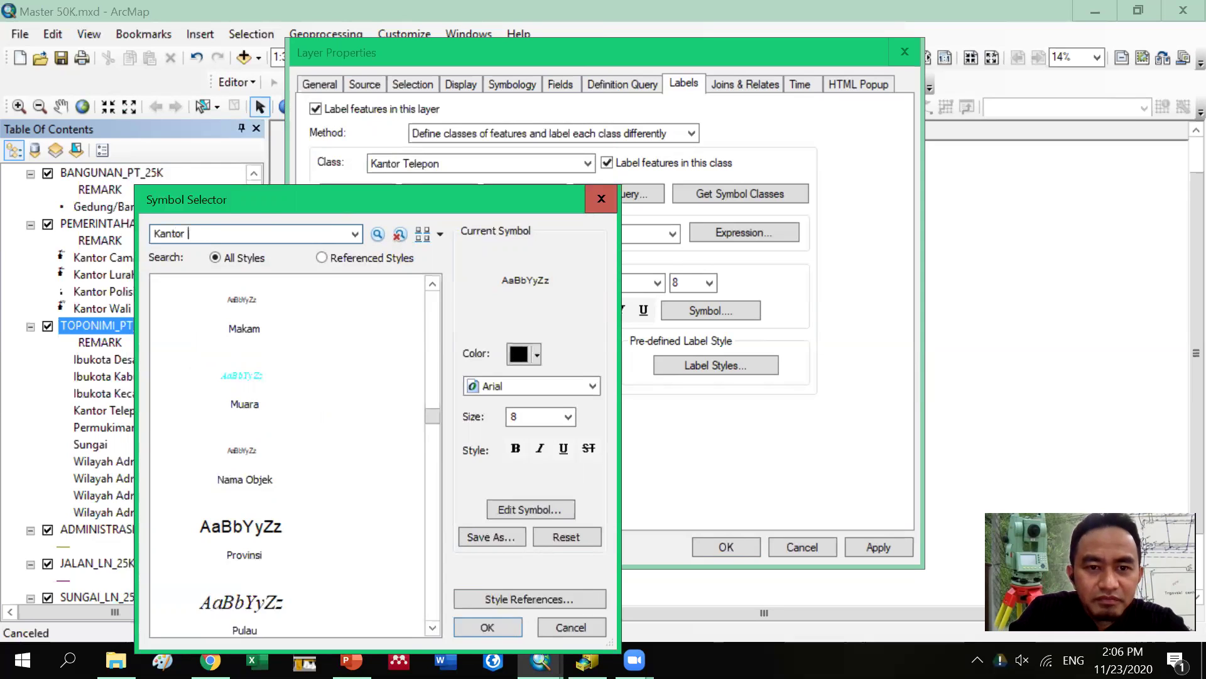
type("Teke")
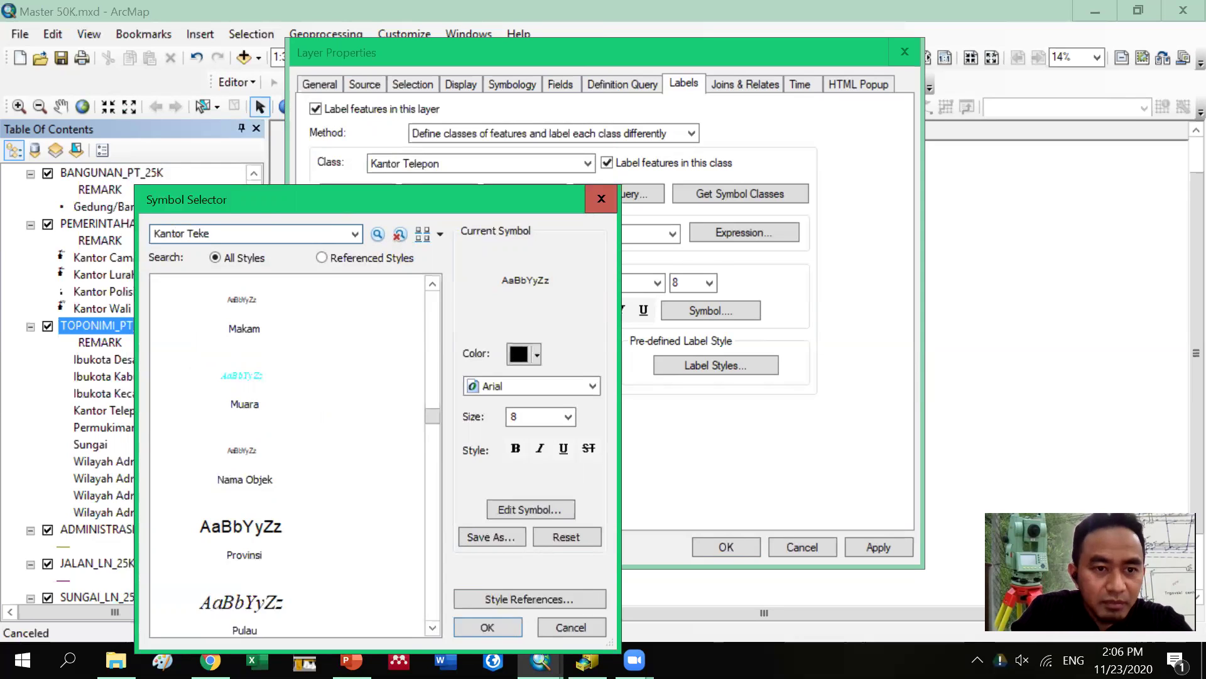
key("BackSpace")
key("BackSpace")
type("lepon")
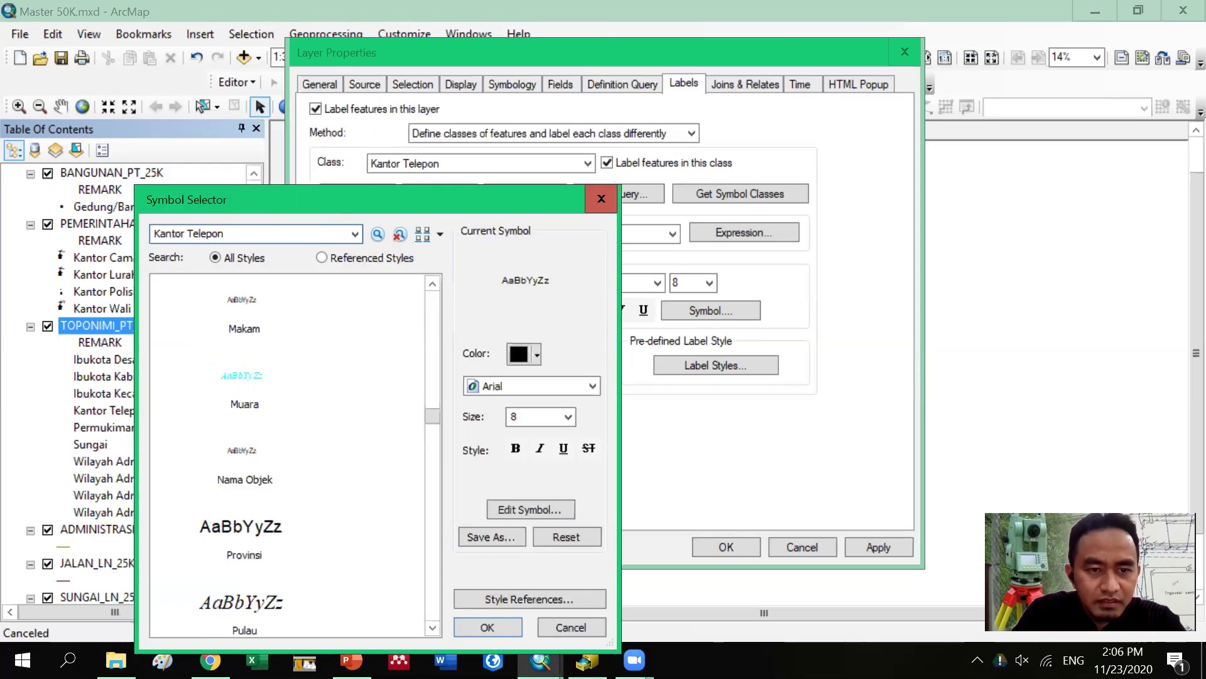
key("Return")
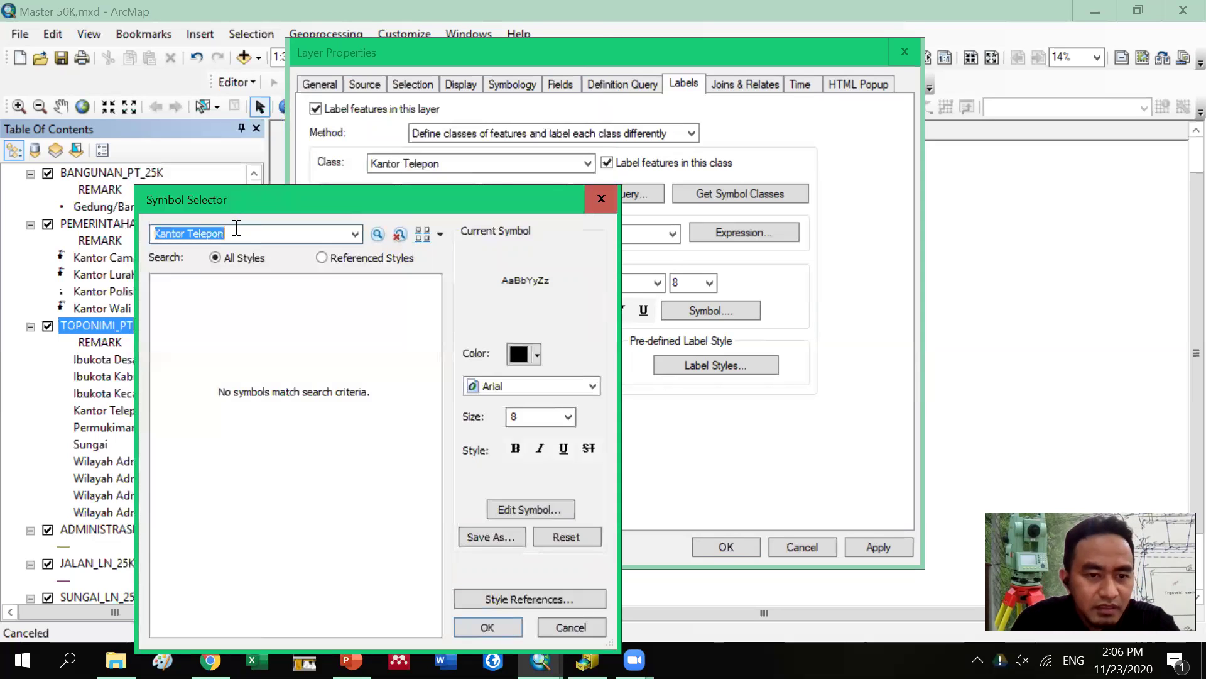
Shorten the symbol search term to "Kantor" and run the search across all styles again
left_click(237, 234)
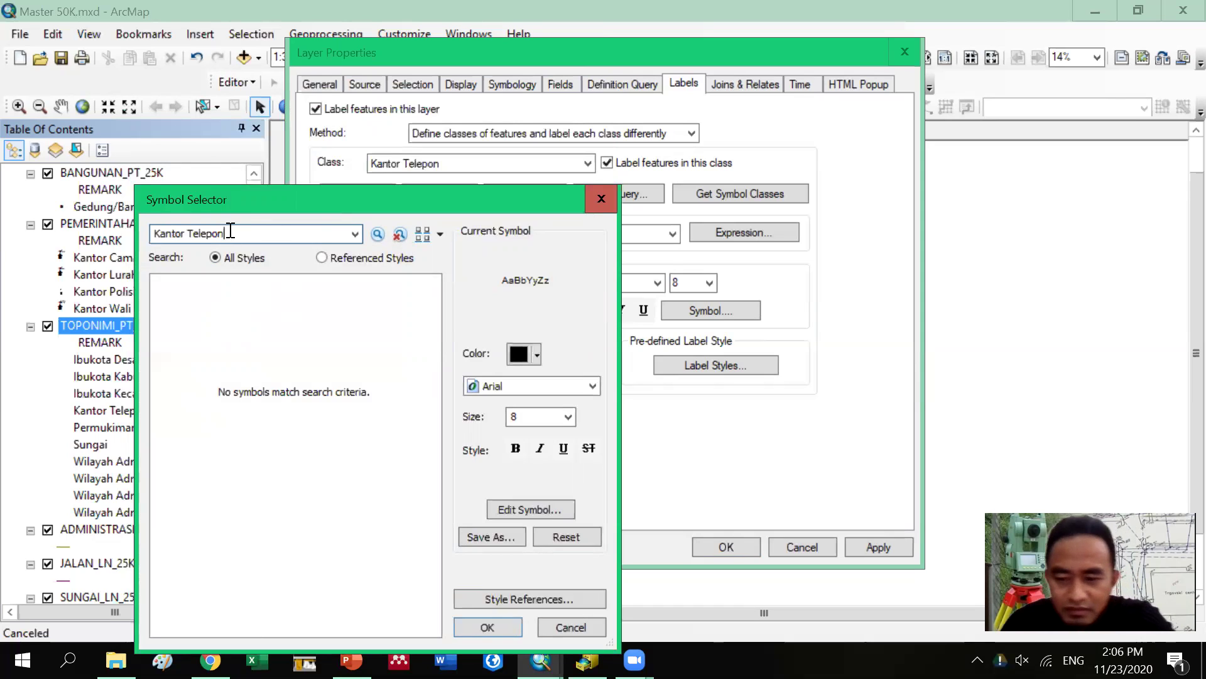
key("BackSpace")
key("BackSpace")
key("BackSpace")
key("BackSpace")
key("BackSpace")
key("BackSpace")
key("BackSpace")
key("BackSpace")
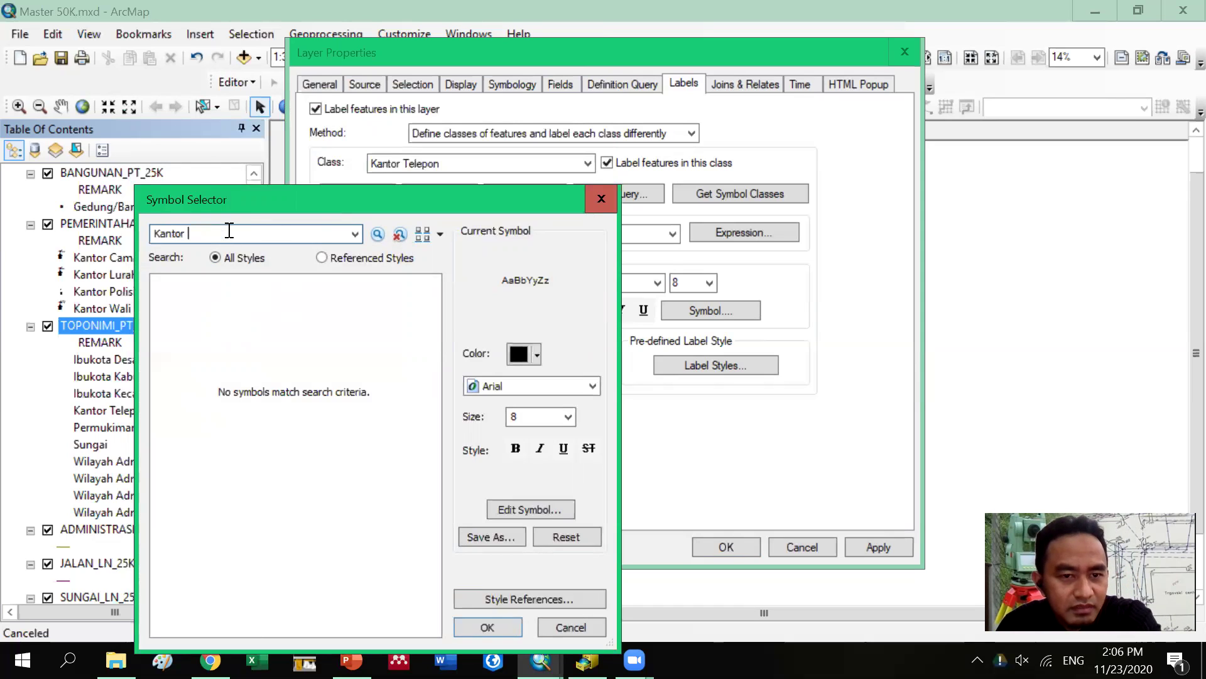
left_click(378, 235)
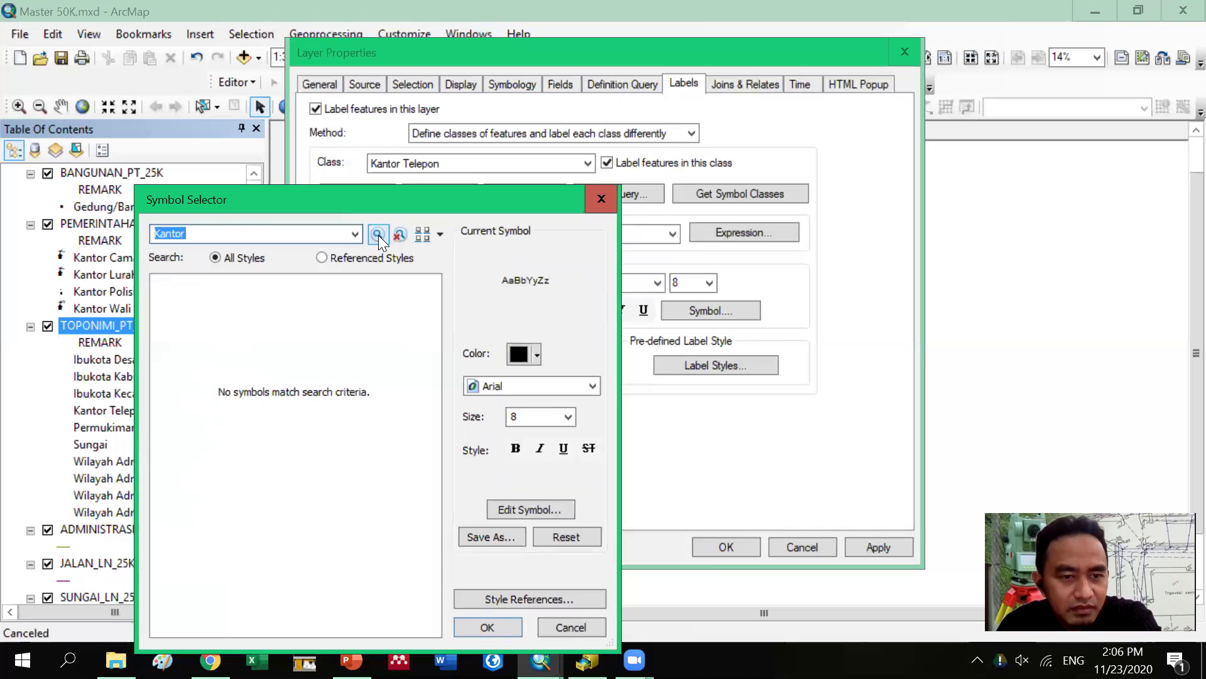
Clear the symbol search text and close the symbol selection without choosing a symbol
left_click(208, 233)
key("BackSpace")
key("BackSpace")
key("BackSpace")
key("BackSpace")
key("BackSpace")
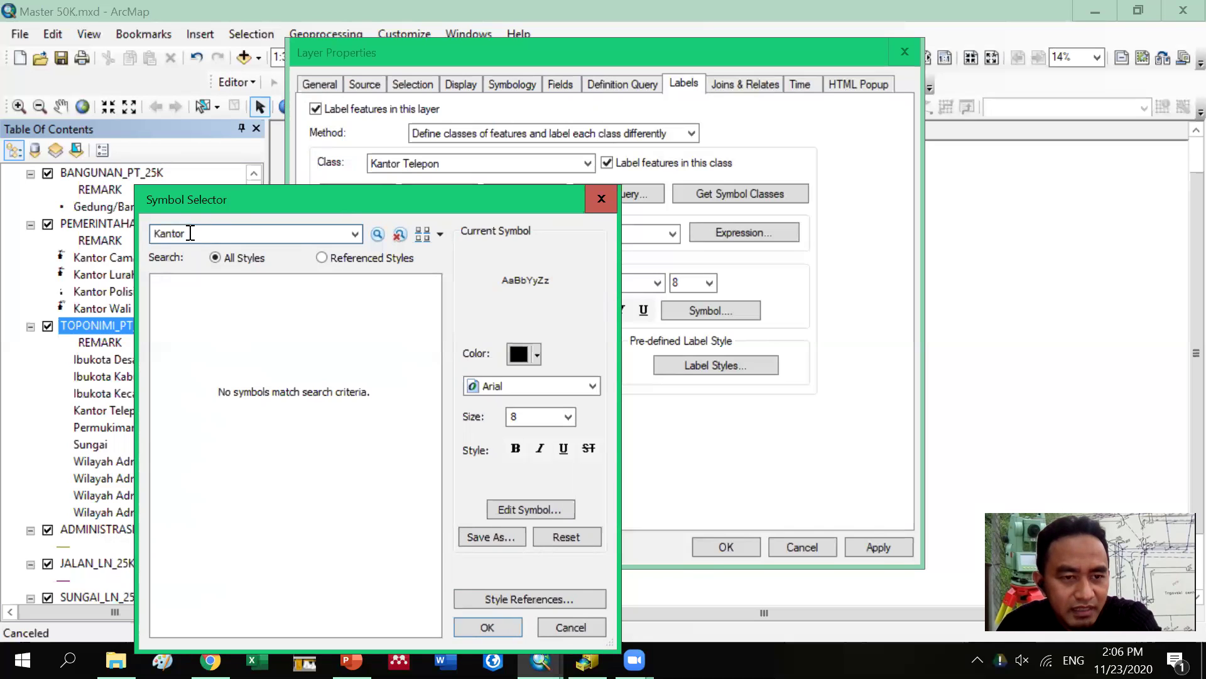
key("BackSpace")
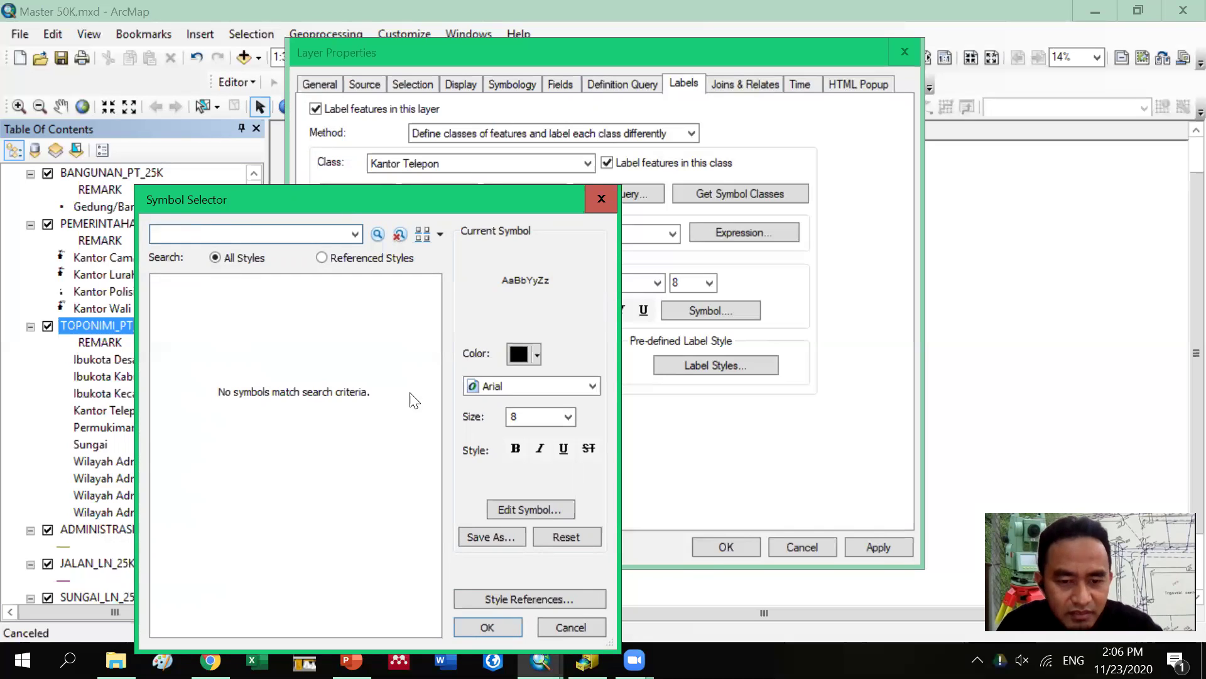
left_click(601, 201)
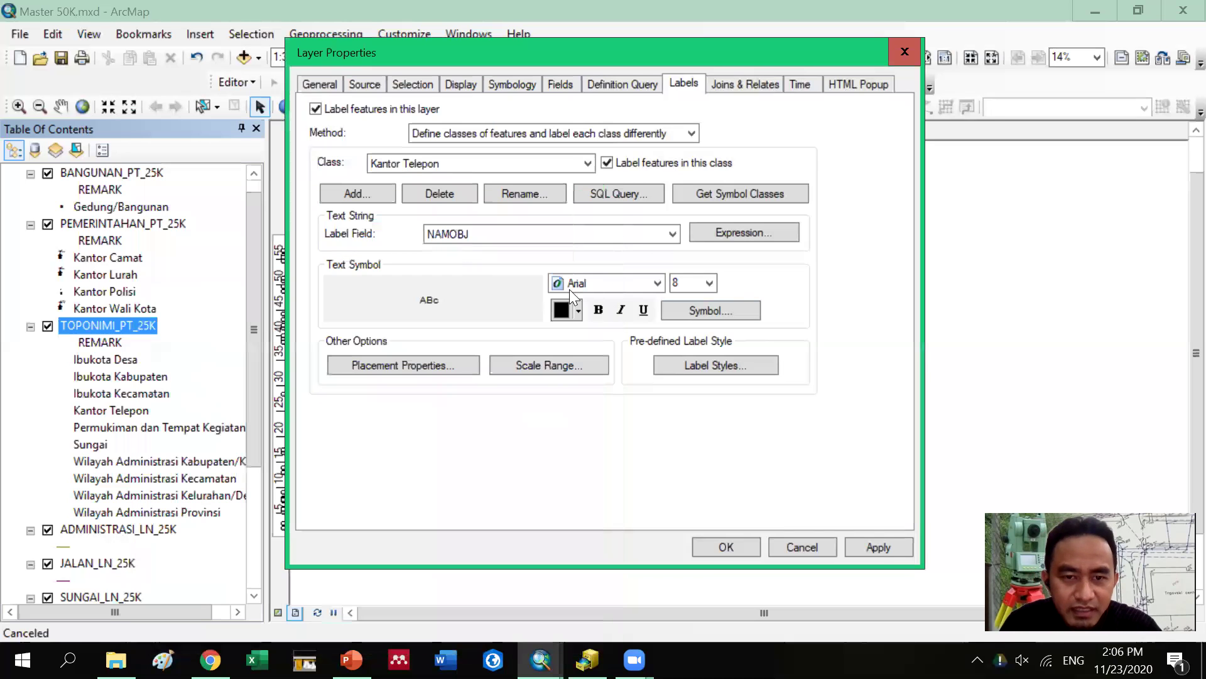
Look through the text symbols for the Kantor Telepon label class, from the first style down to the start of the ESRI style
left_click(683, 313)
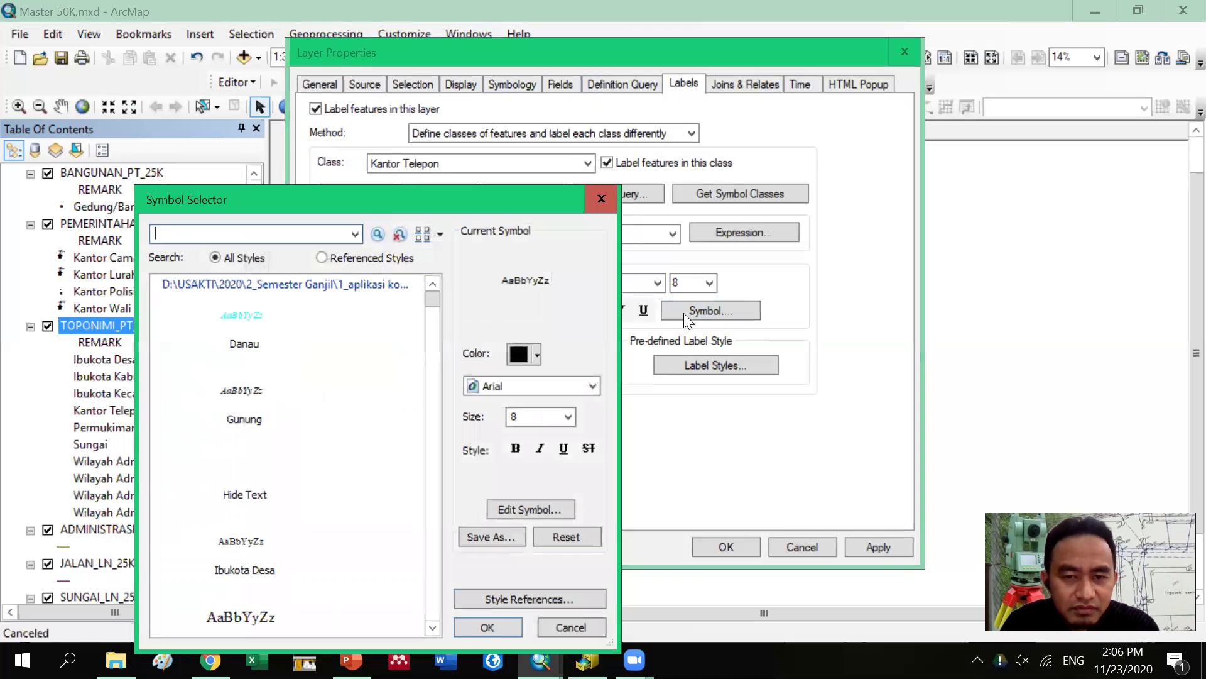
scroll(319, 429, "down", 9)
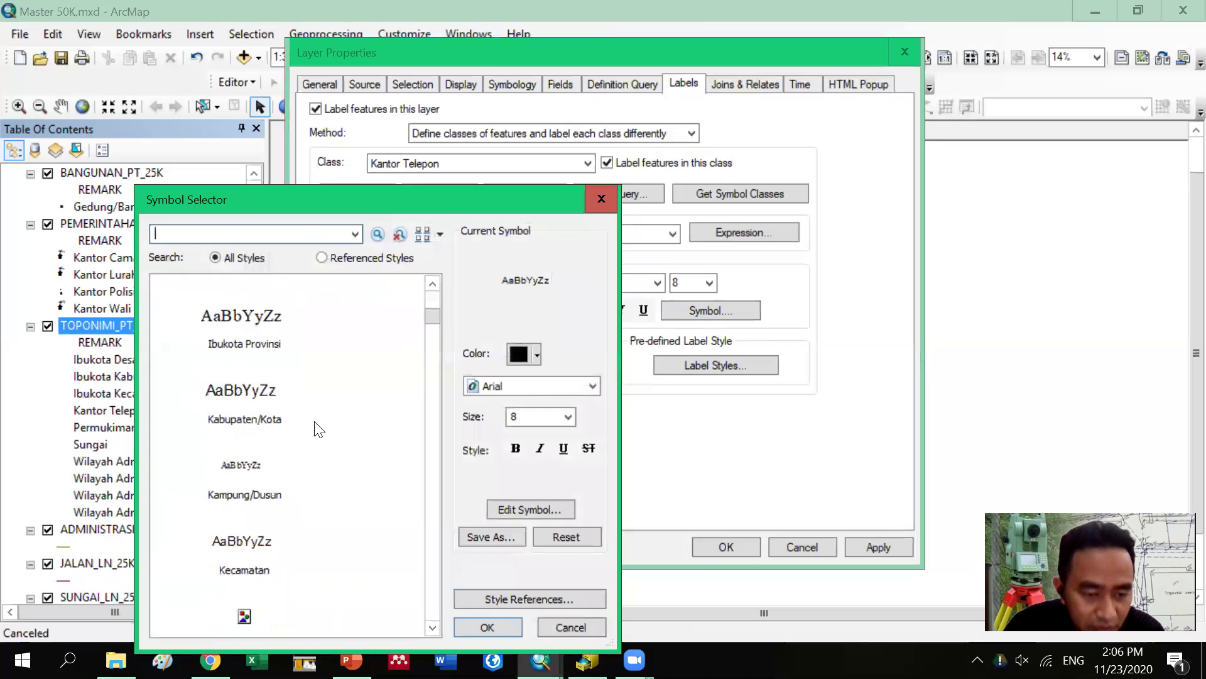
scroll(323, 429, "down", 8)
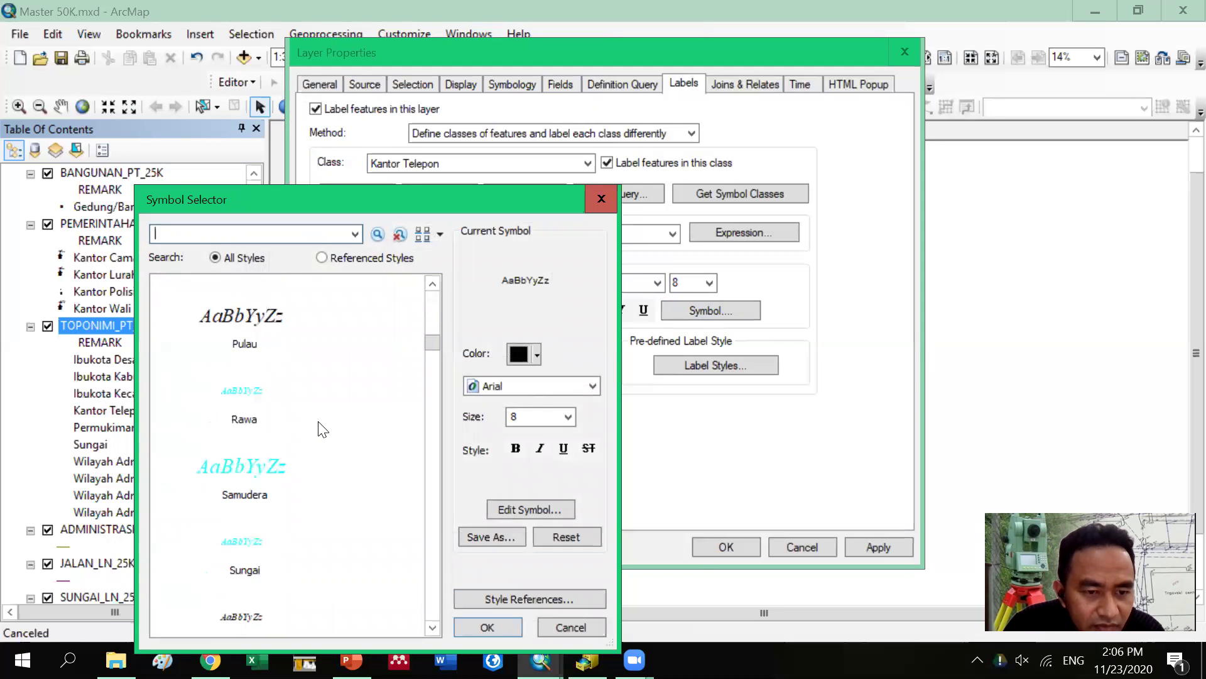
scroll(322, 429, "down", 8)
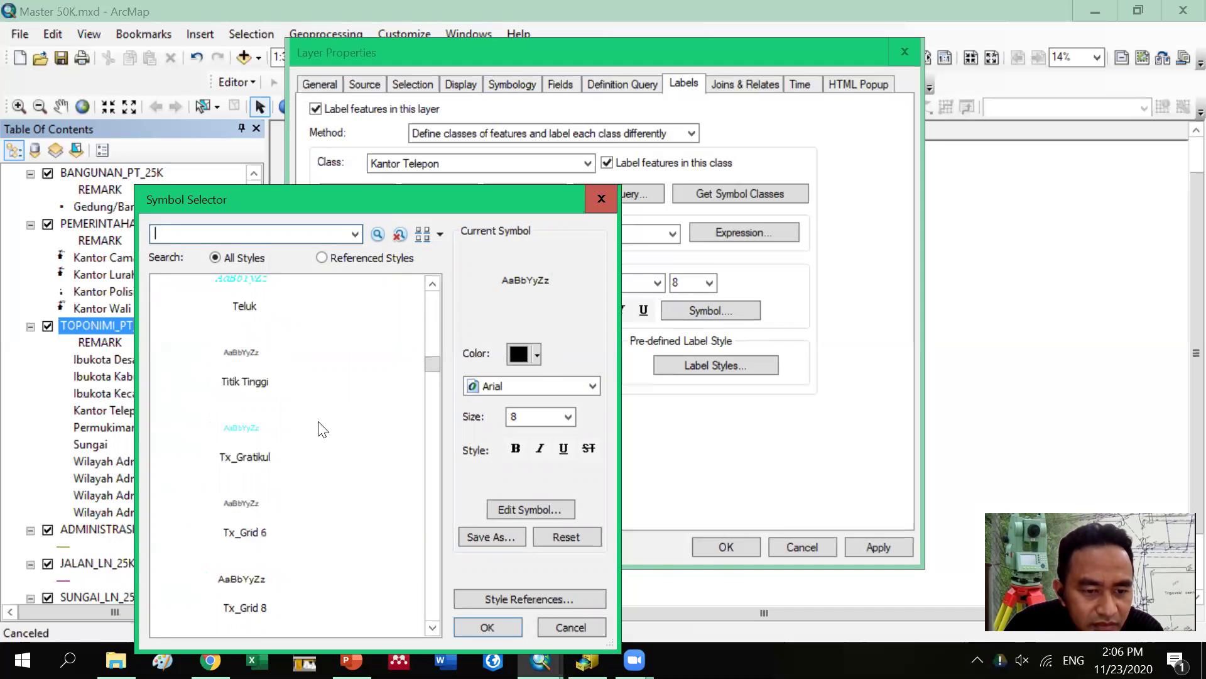
scroll(321, 429, "down", 5)
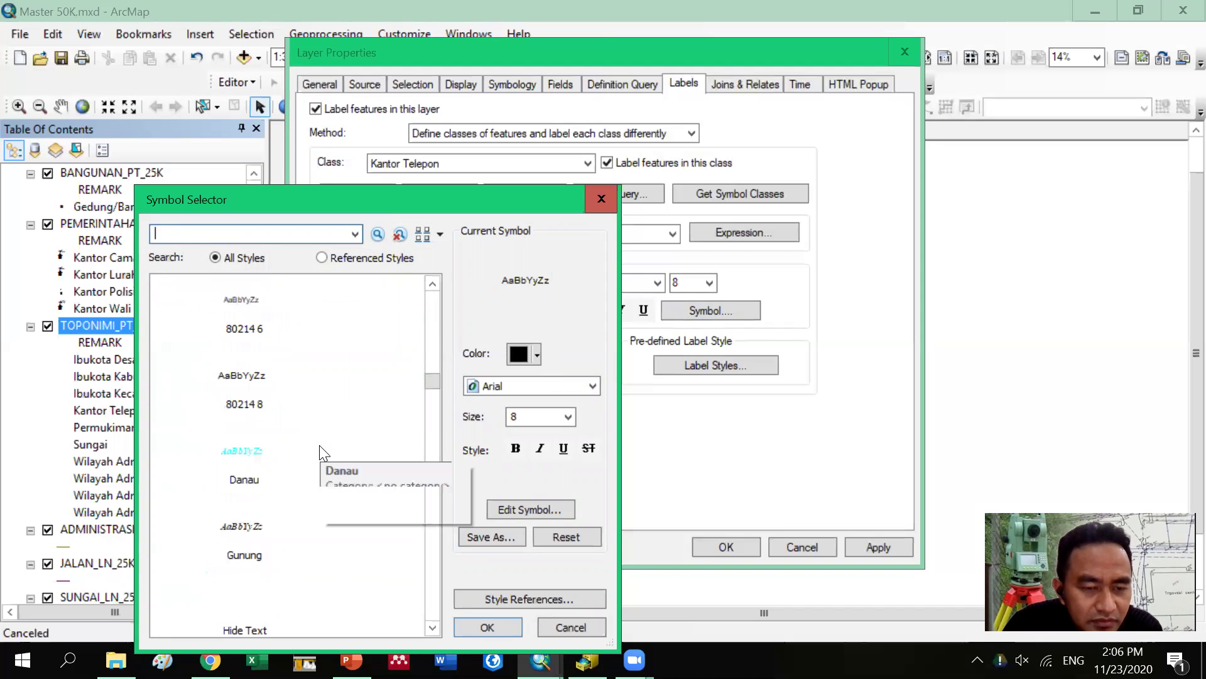
scroll(321, 453, "down", 3)
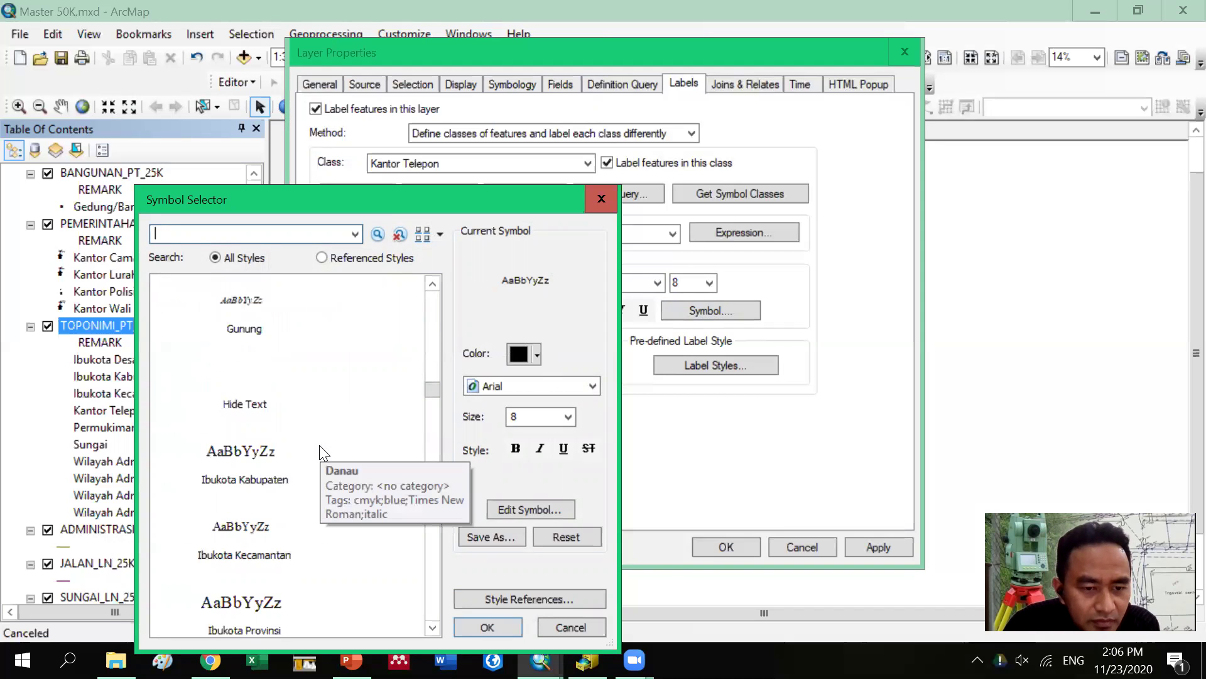
scroll(320, 452, "down", 9)
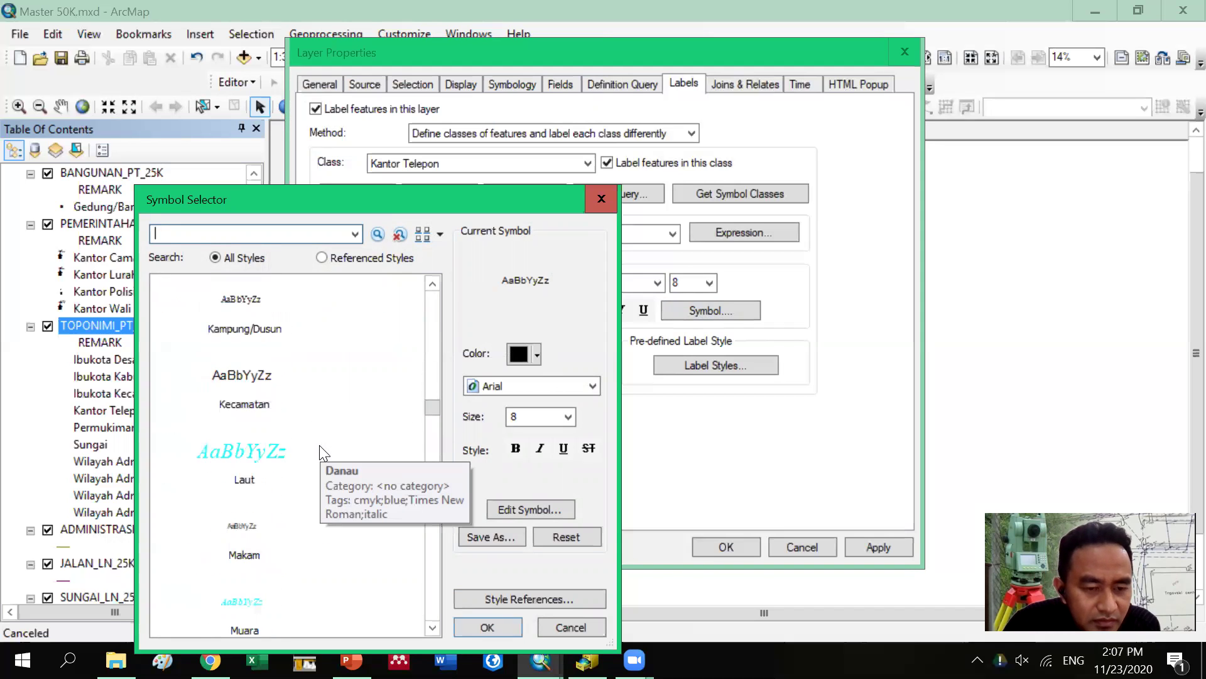
scroll(320, 452, "down", 10)
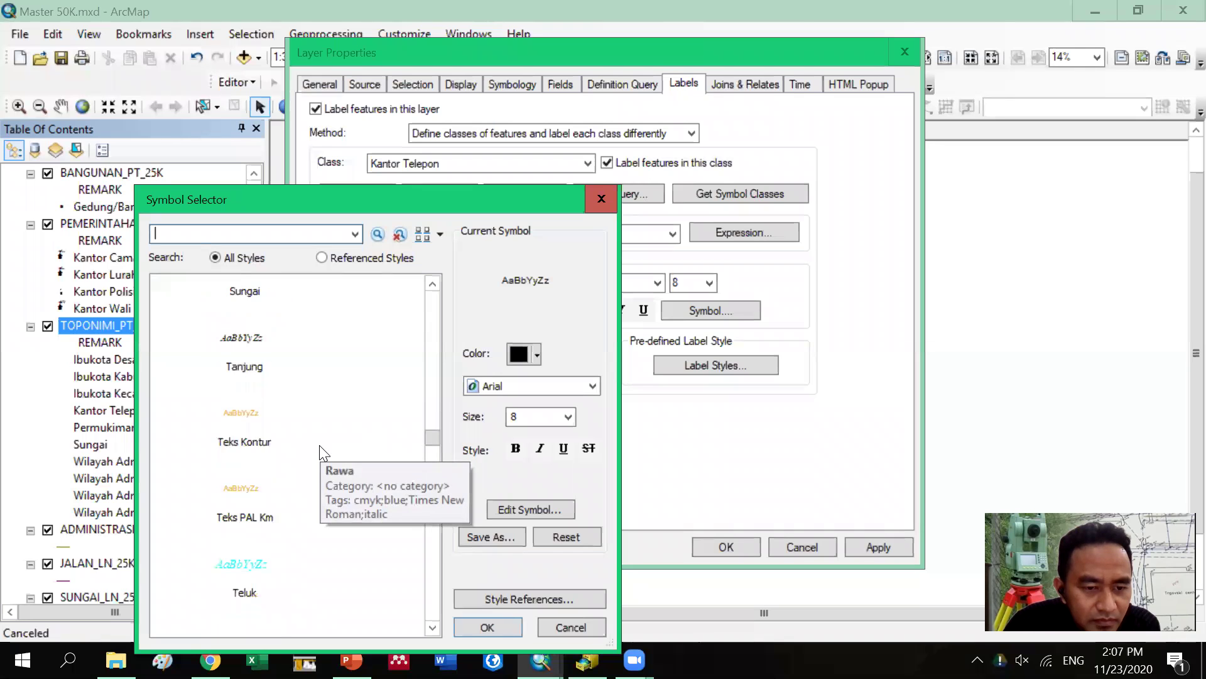
scroll(320, 453, "down", 5)
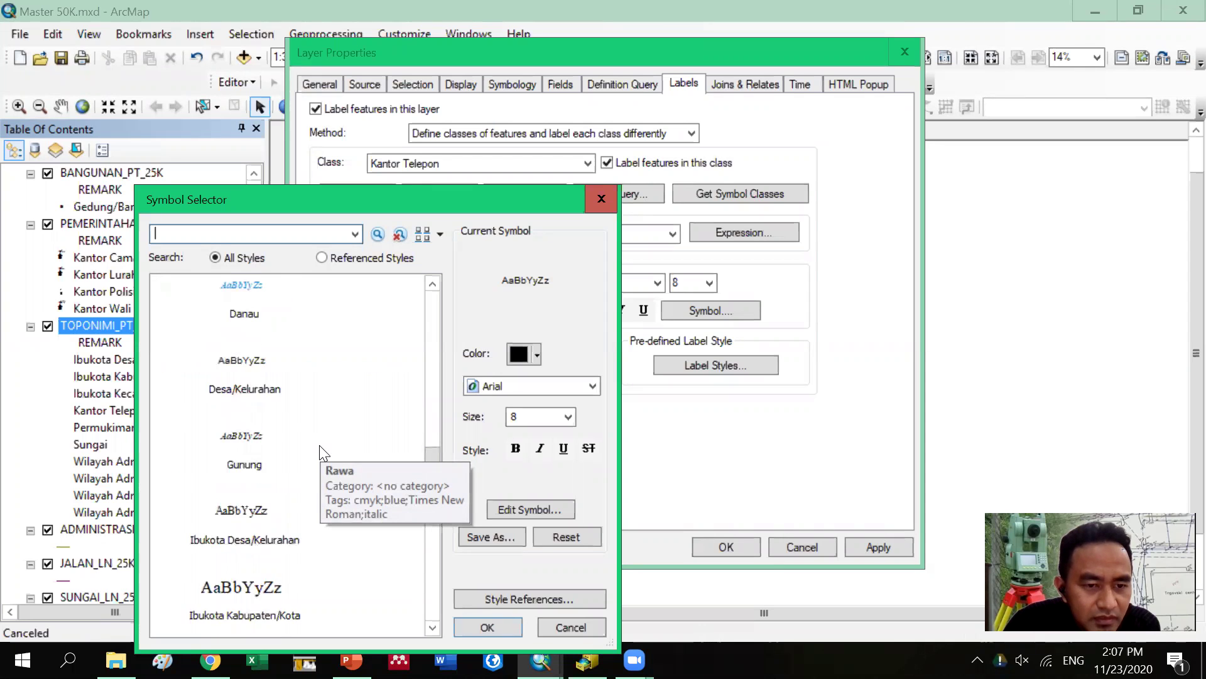
scroll(322, 452, "down", 4)
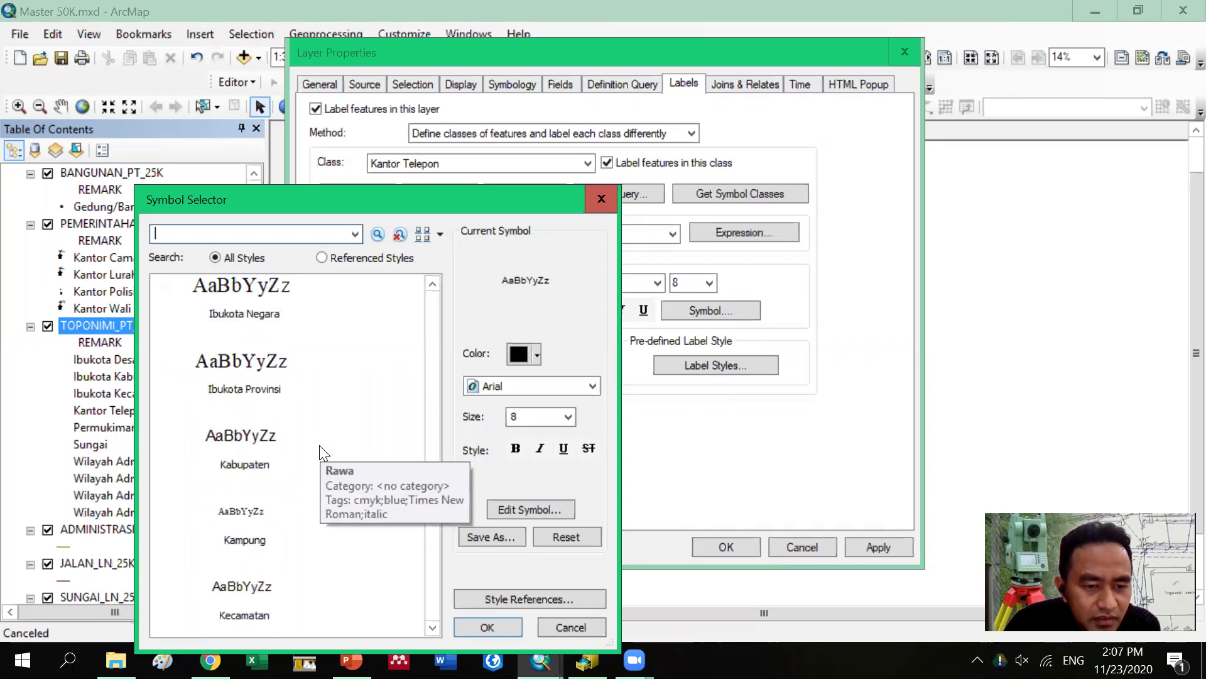
scroll(322, 453, "down", 7)
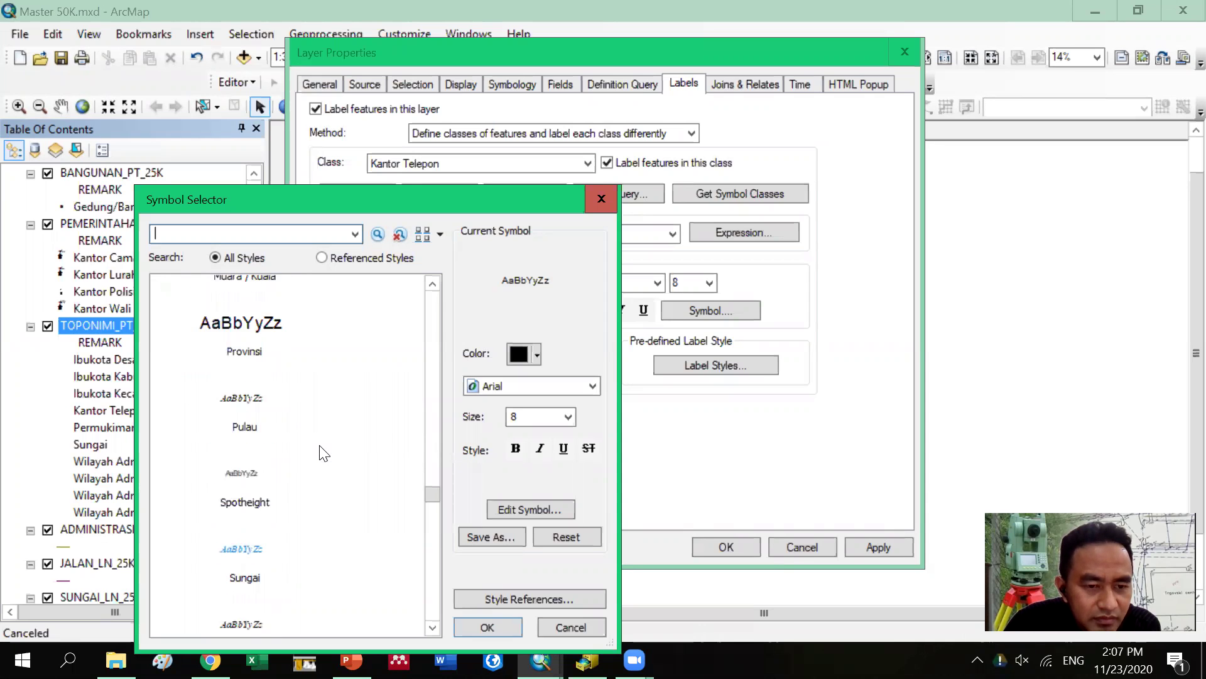
scroll(321, 453, "down", 3)
scroll(322, 453, "down", 3)
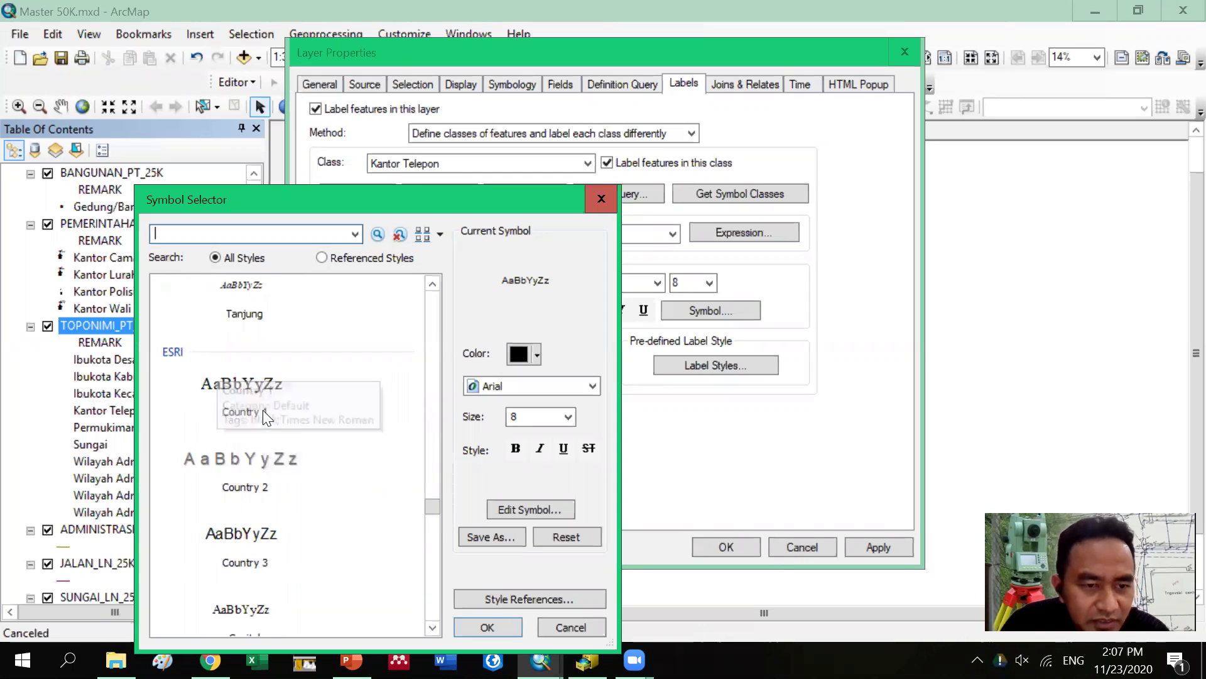
Recheck the text symbols back to the beginning of the list for a Kantor Telepon match, and close the selection without choosing one
scroll(262, 411, "up", 2)
scroll(265, 425, "up", 6)
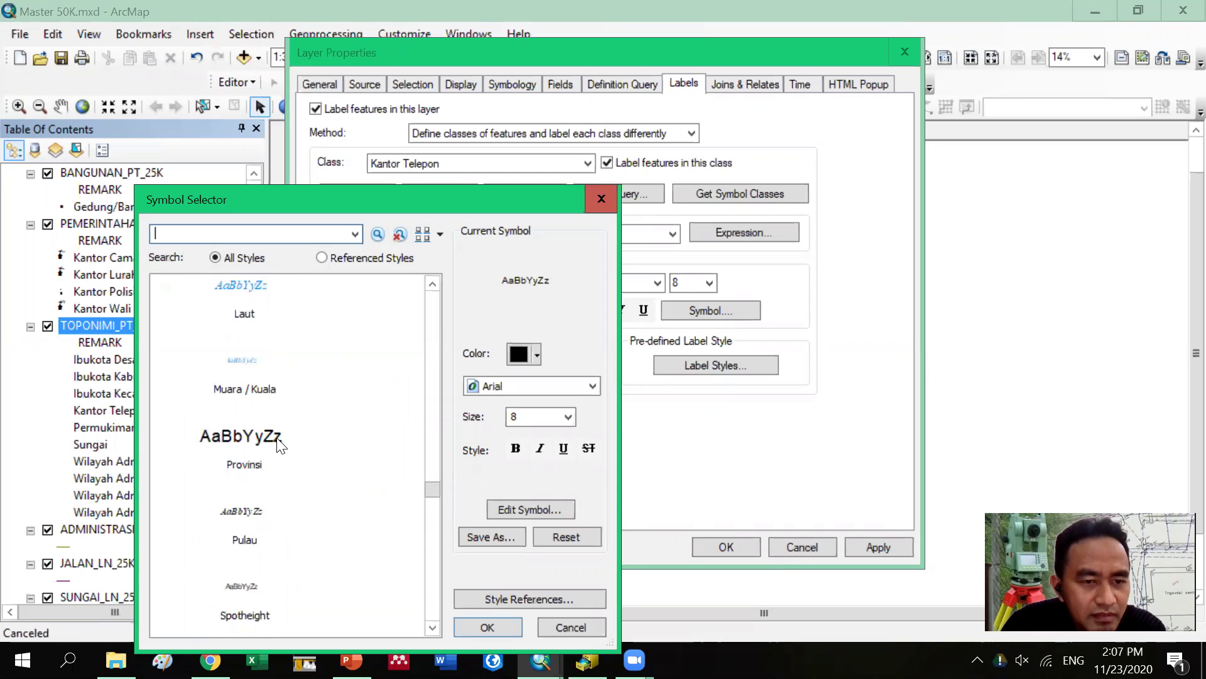
scroll(277, 444, "up", 4)
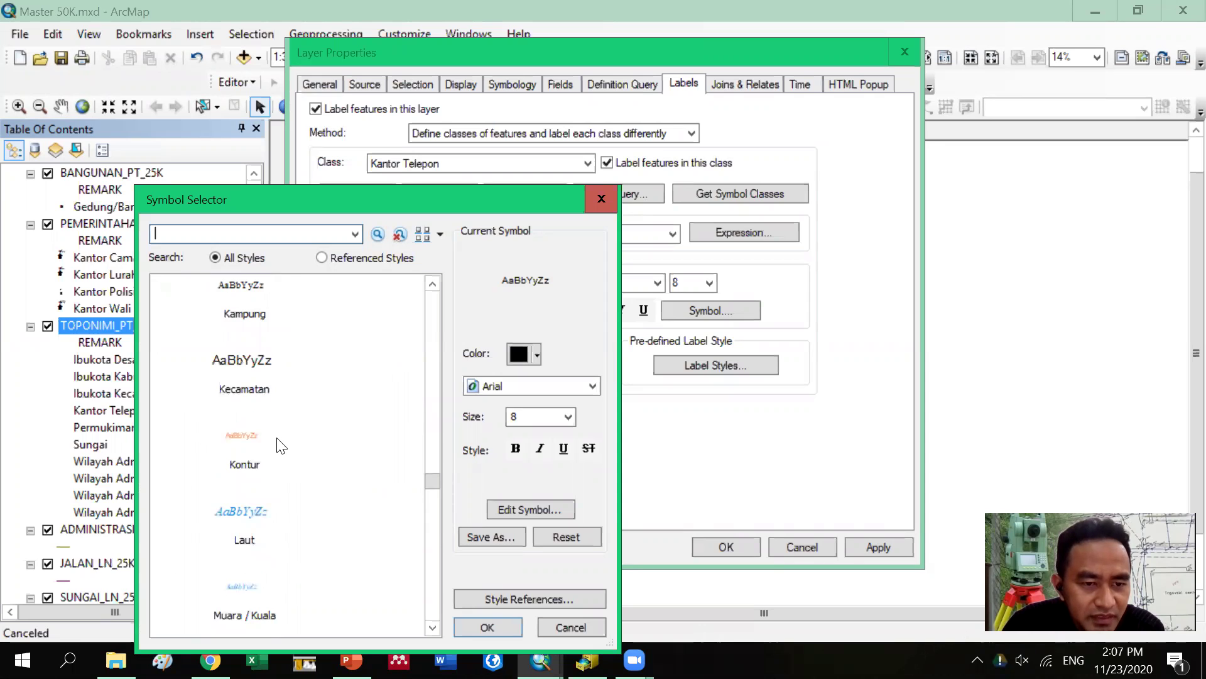
scroll(277, 443, "up", 2)
scroll(276, 439, "up", 6)
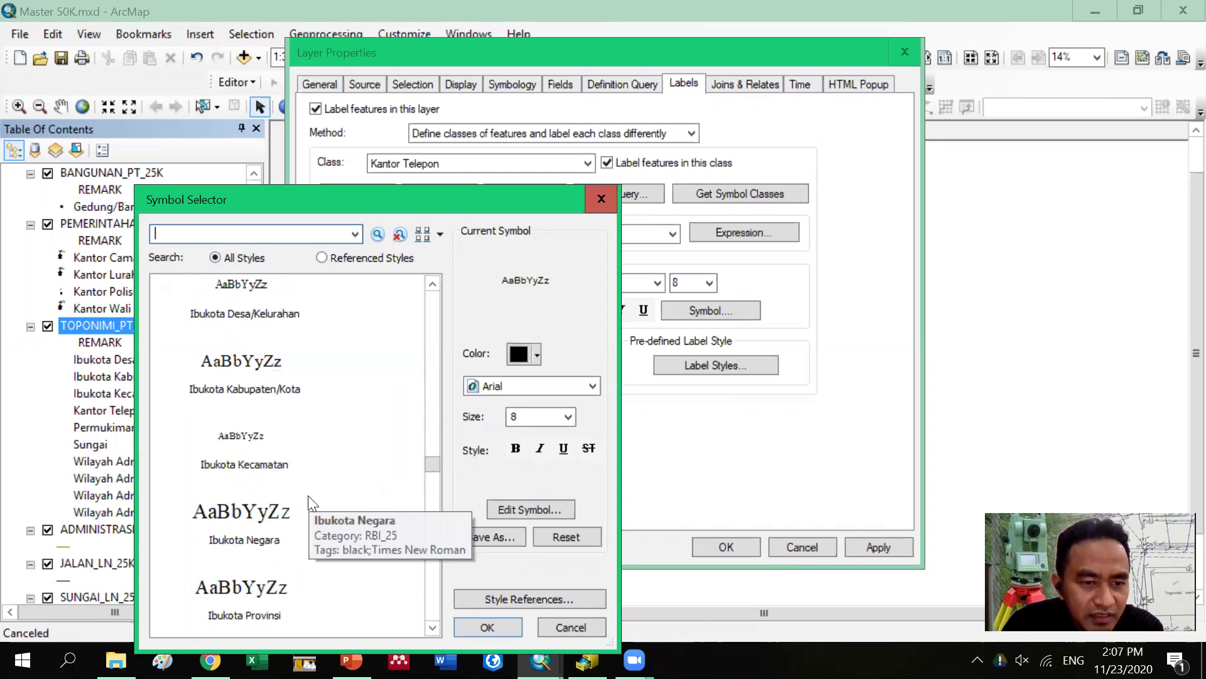
scroll(310, 503, "up", 6)
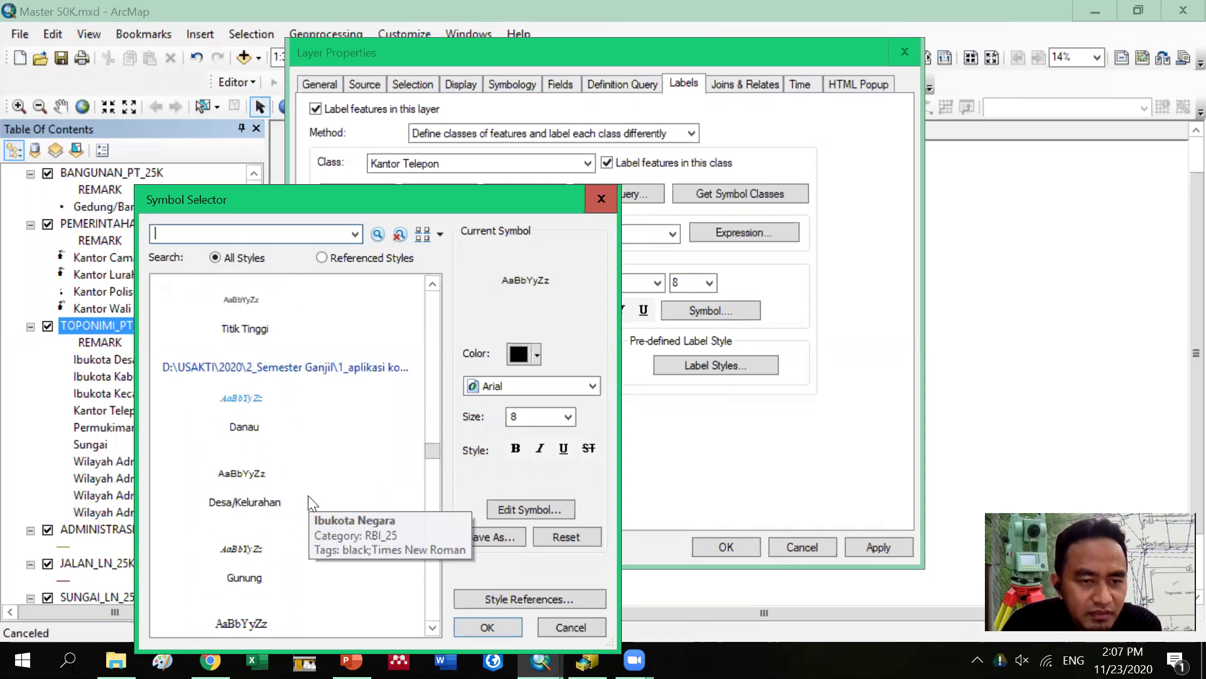
scroll(309, 503, "up", 4)
scroll(309, 502, "up", 3)
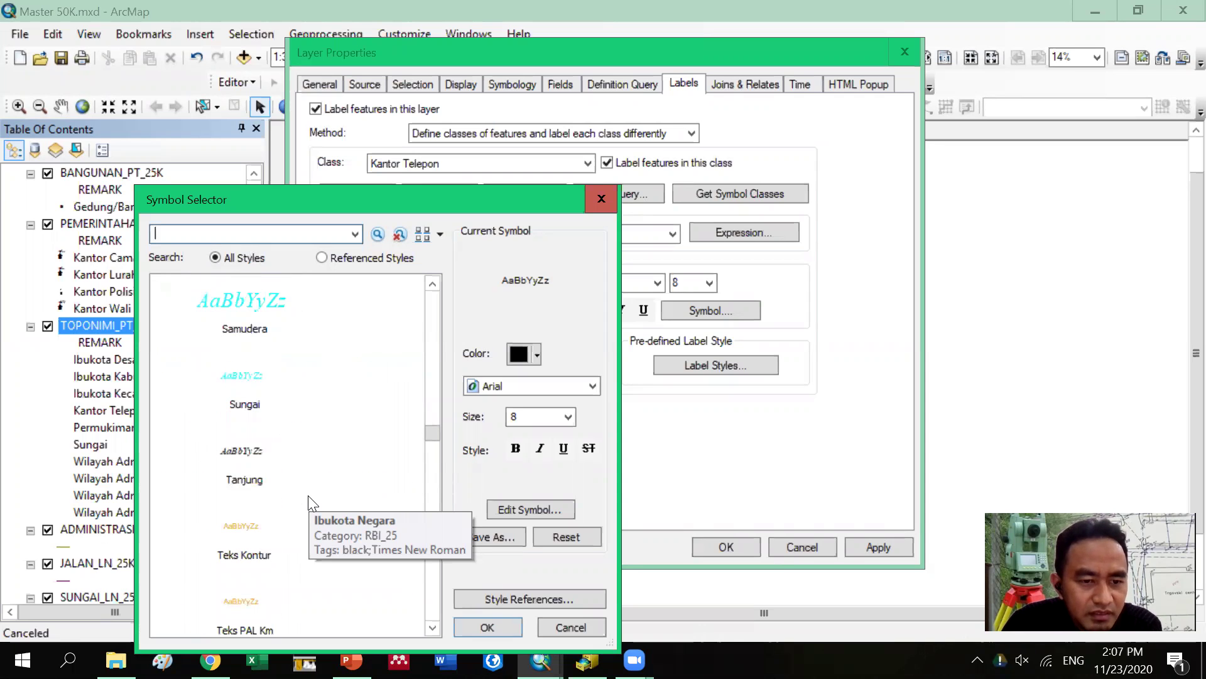
scroll(310, 502, "up", 6)
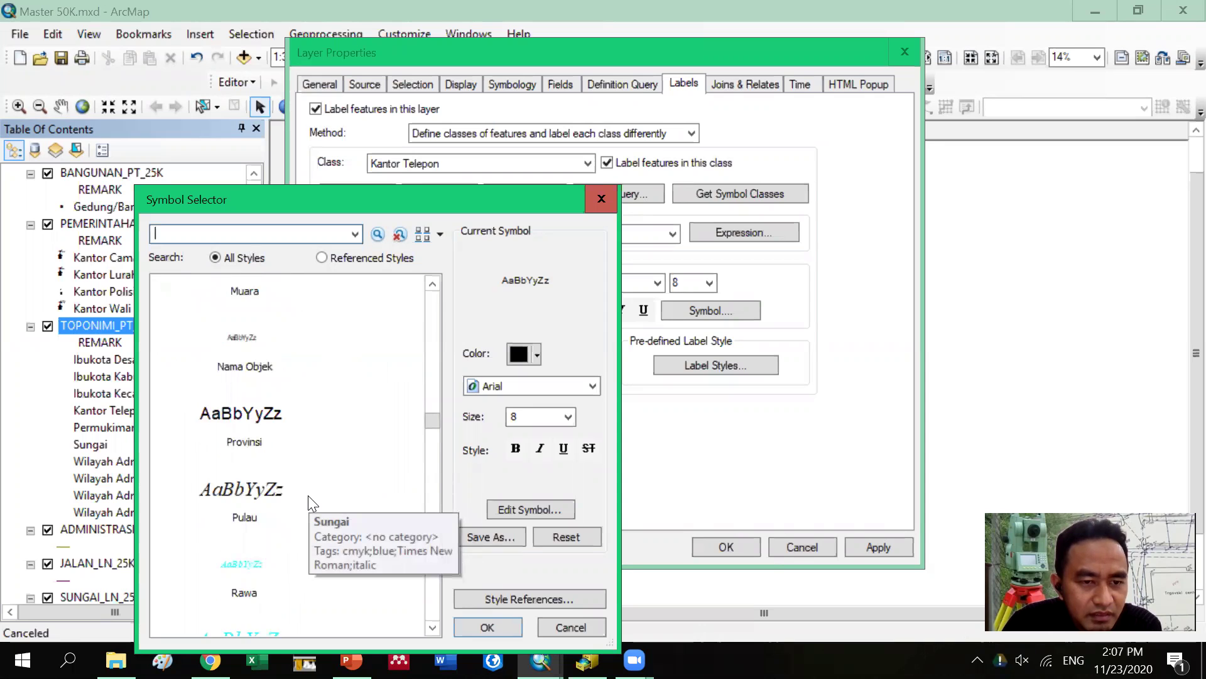
scroll(308, 496, "up", 3)
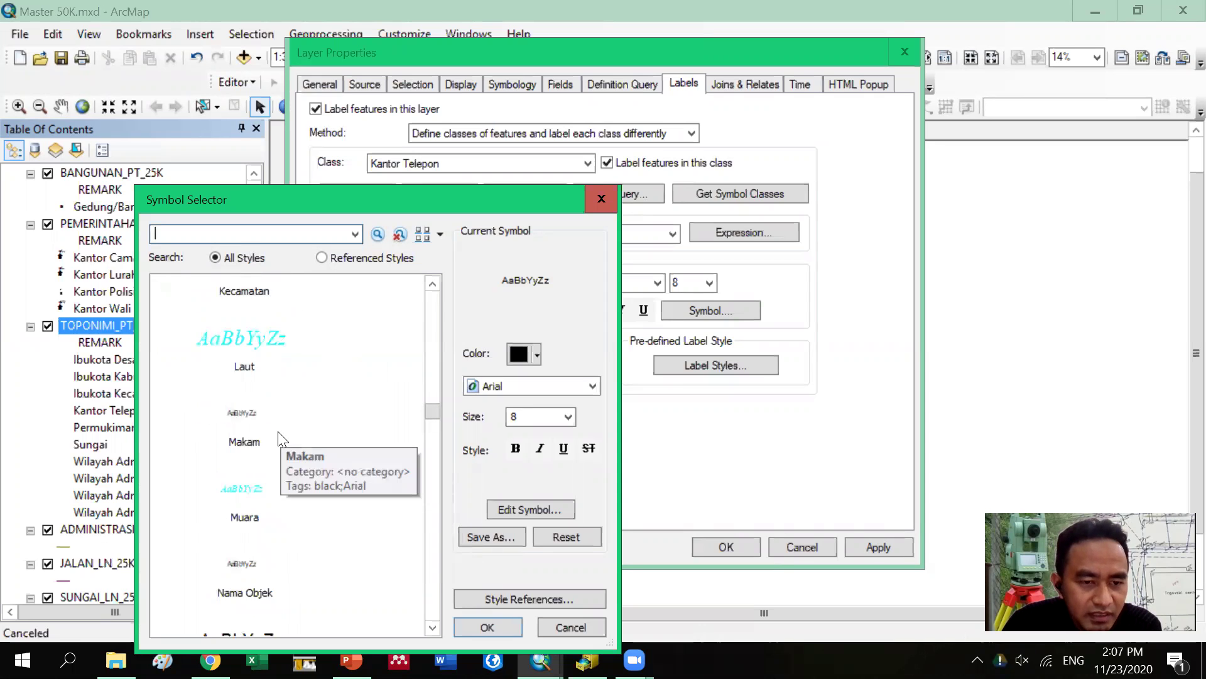
scroll(278, 431, "up", 2)
scroll(278, 431, "up", 4)
scroll(280, 426, "up", 2)
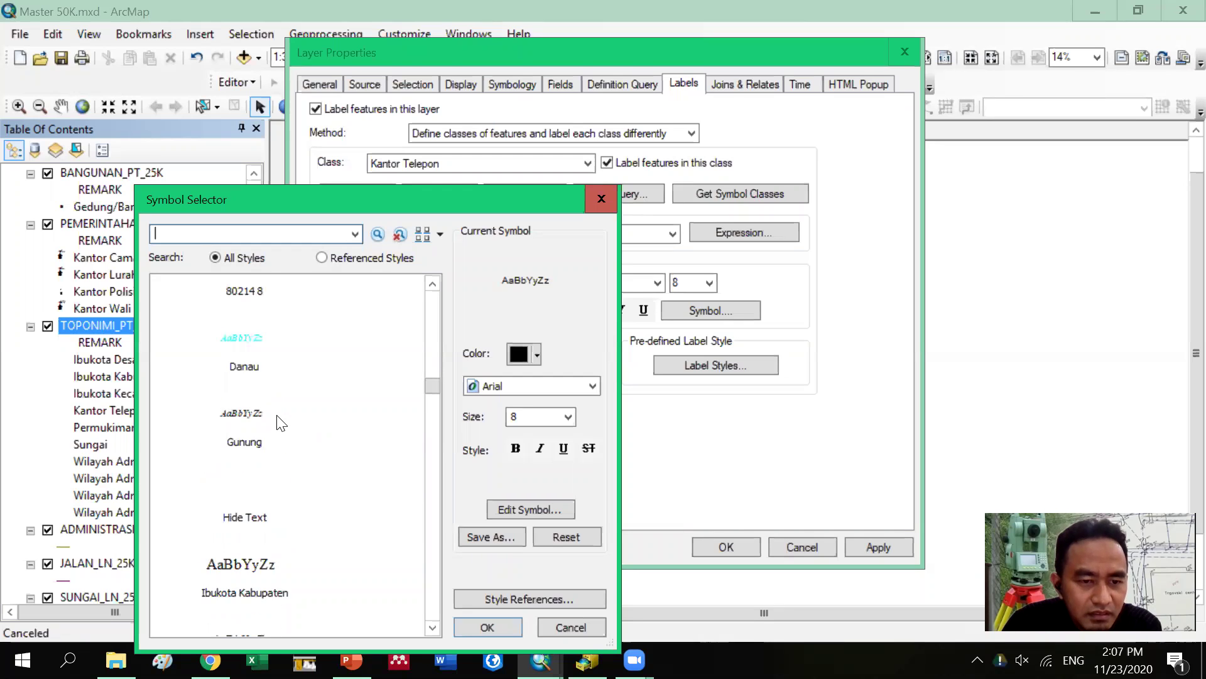
scroll(281, 423, "up", 3)
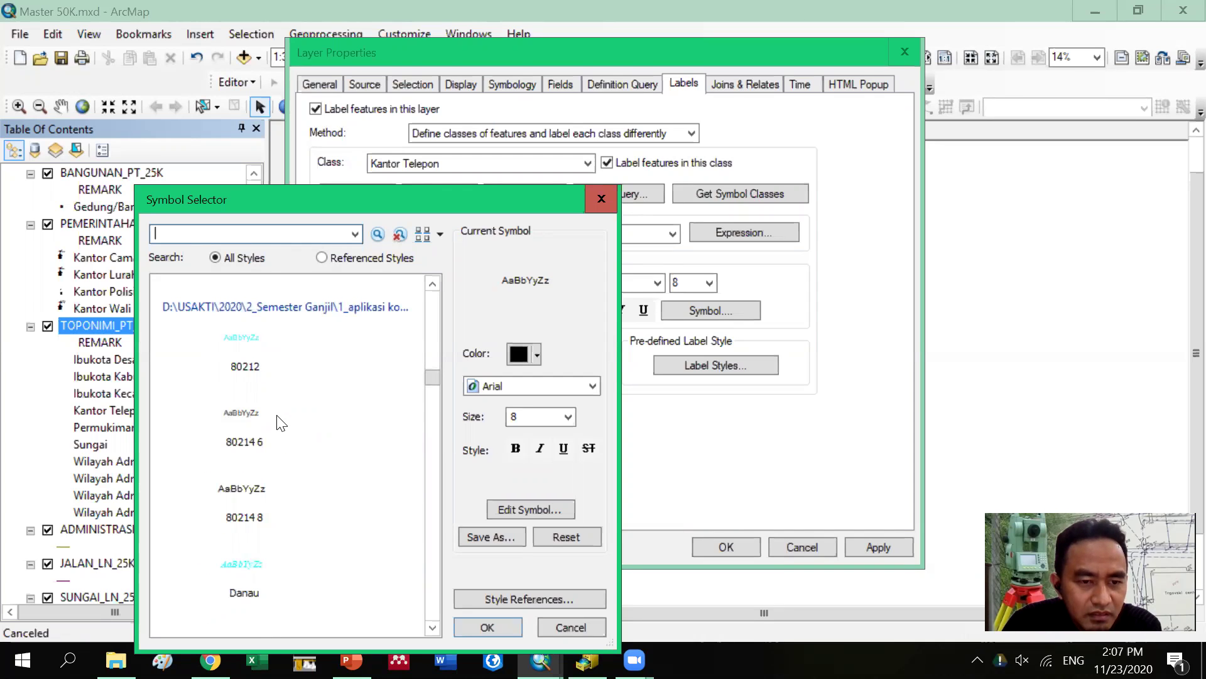
scroll(281, 423, "up", 8)
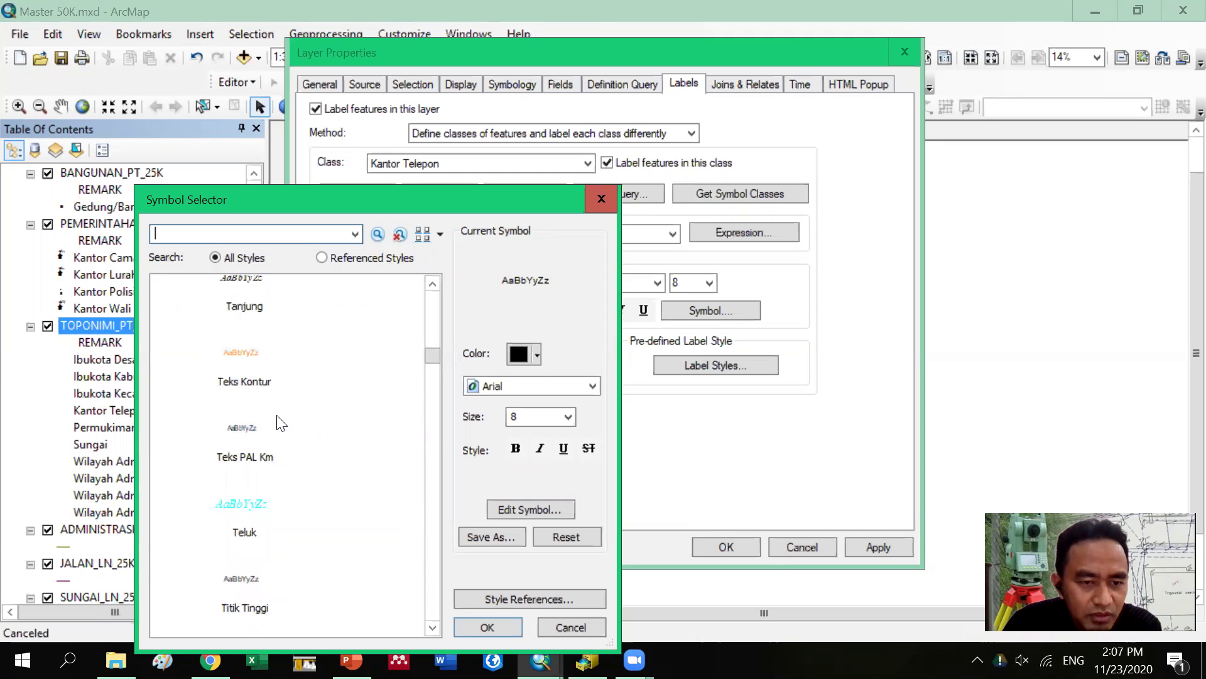
scroll(279, 423, "up", 6)
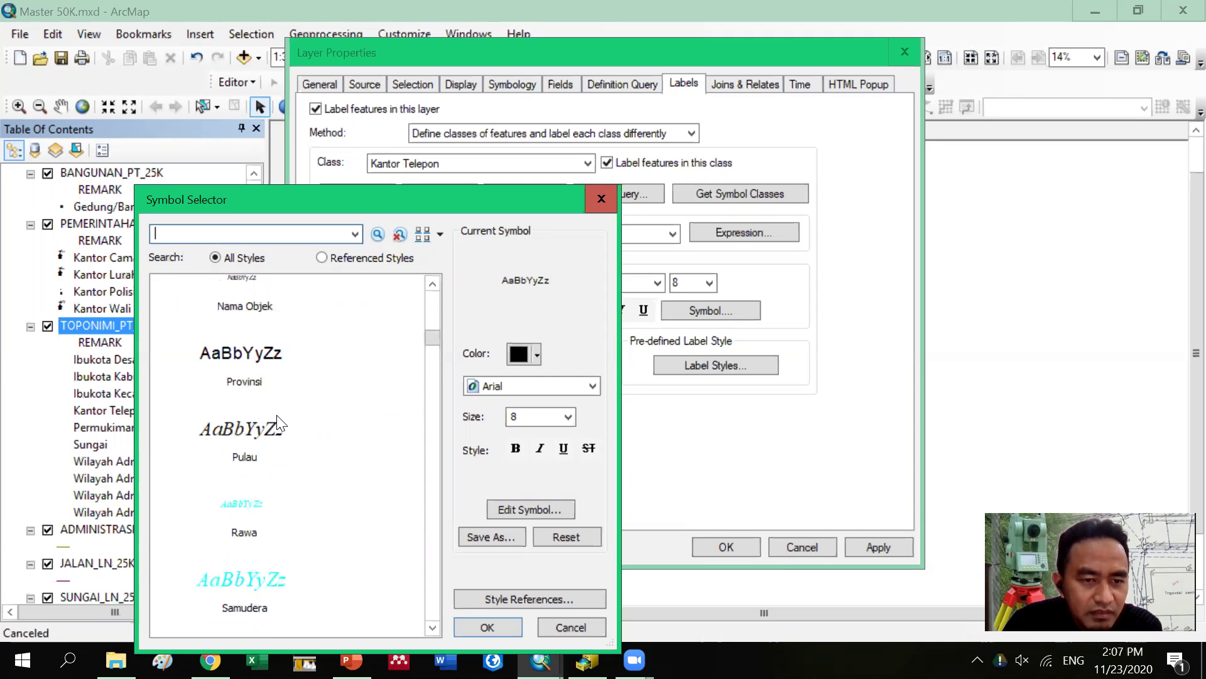
scroll(280, 423, "up", 3)
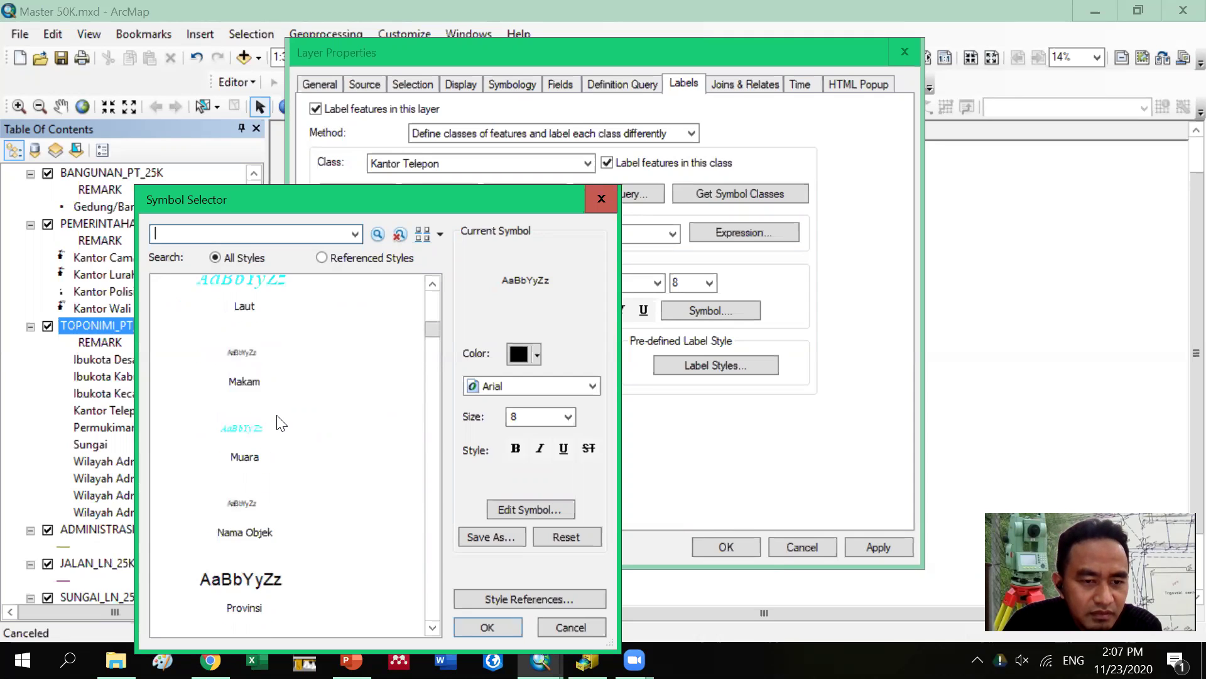
scroll(281, 422, "up", 3)
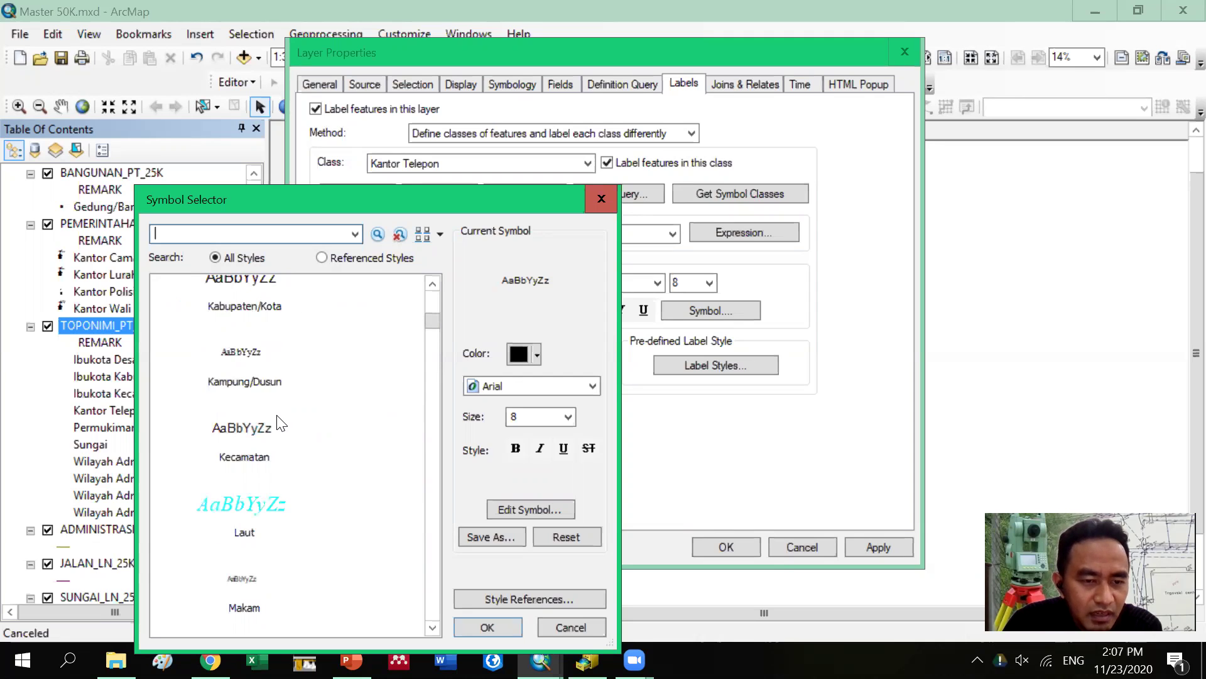
scroll(280, 423, "up", 7)
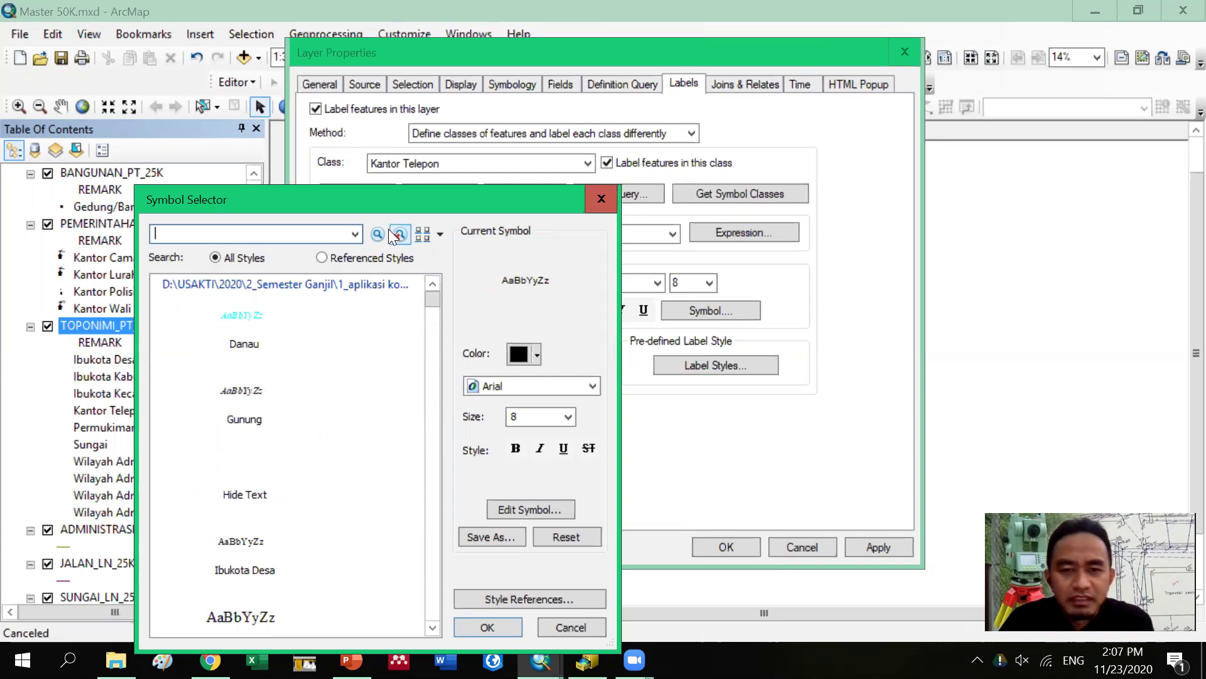
left_click(602, 198)
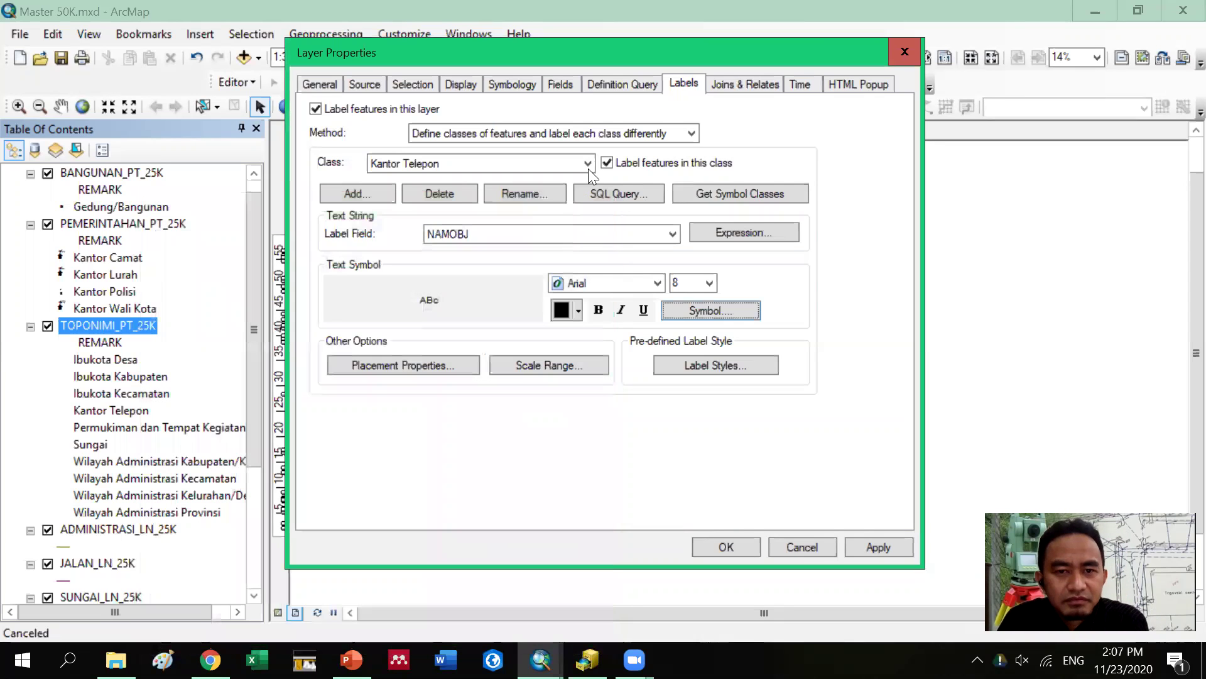
Look through the text symbols for a Permukiman dan Tempat Kegiatan match, down to the start of the ESRI style, and close the selection without choosing one
left_click(588, 163)
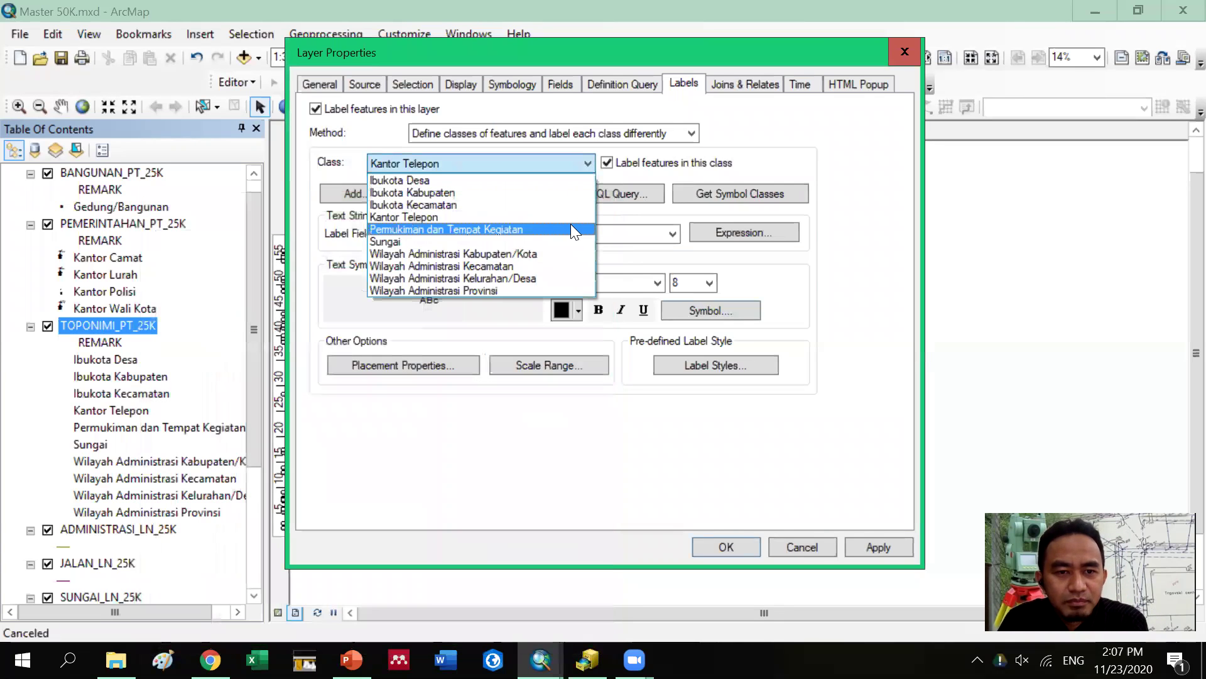
left_click(571, 224)
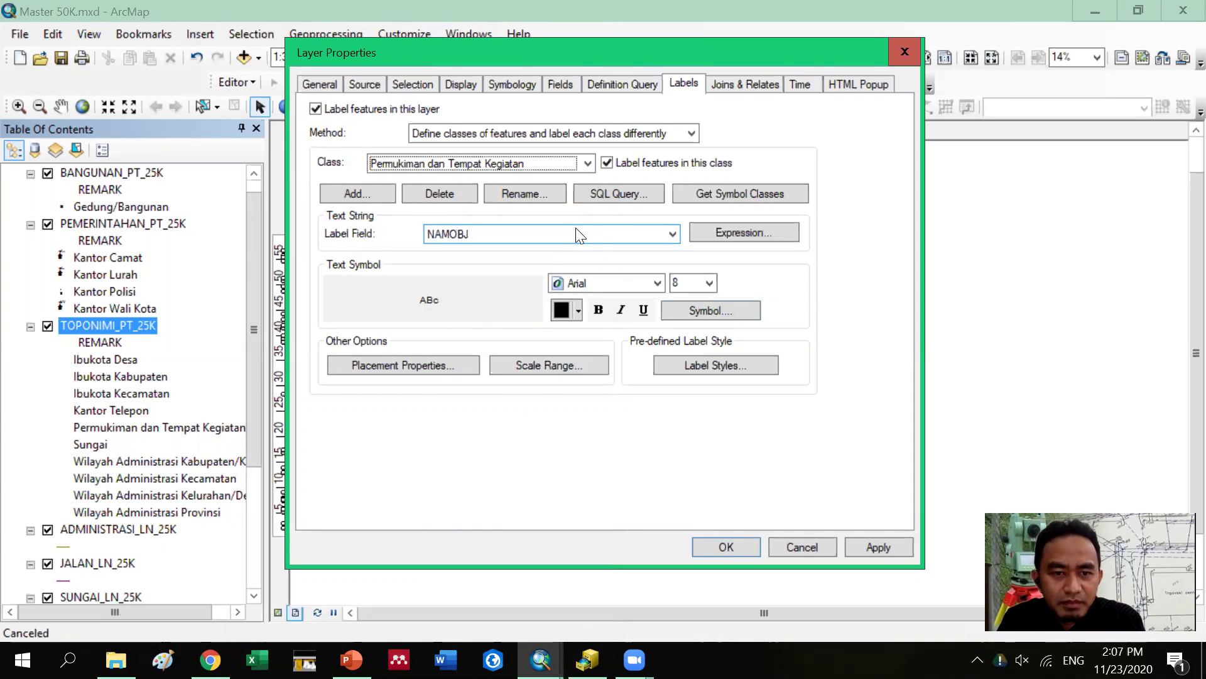
left_click(700, 312)
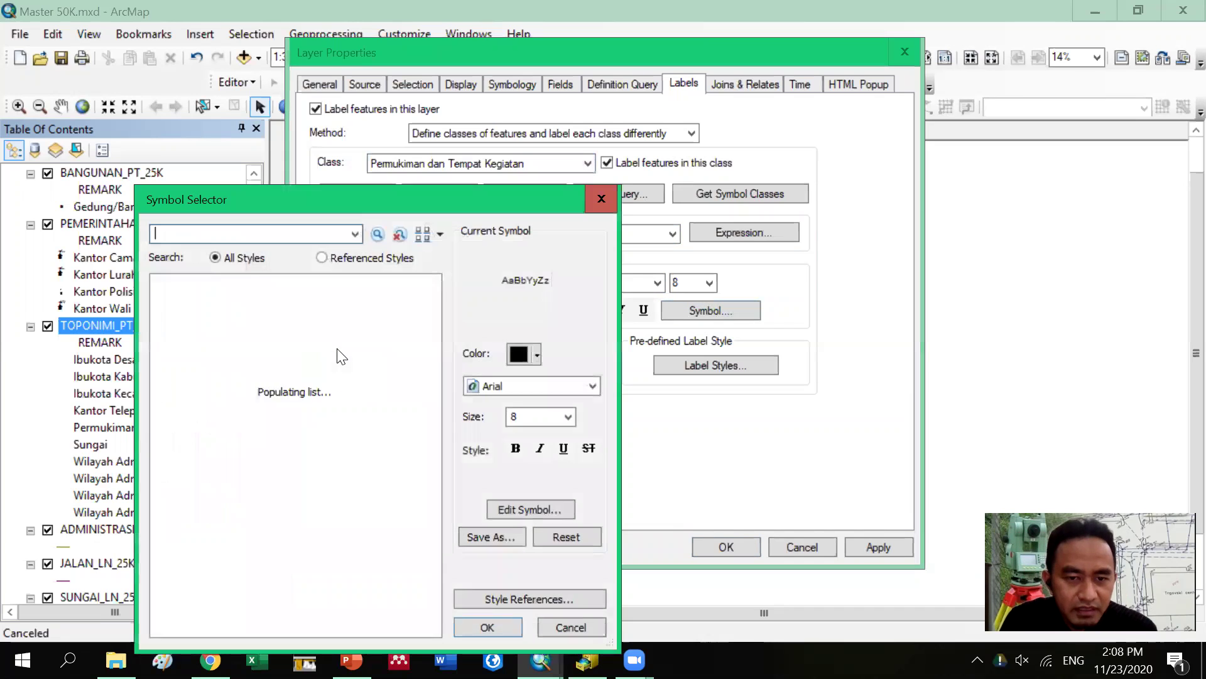
scroll(379, 418, "down", 2)
scroll(379, 418, "down", 2)
scroll(380, 417, "down", 6)
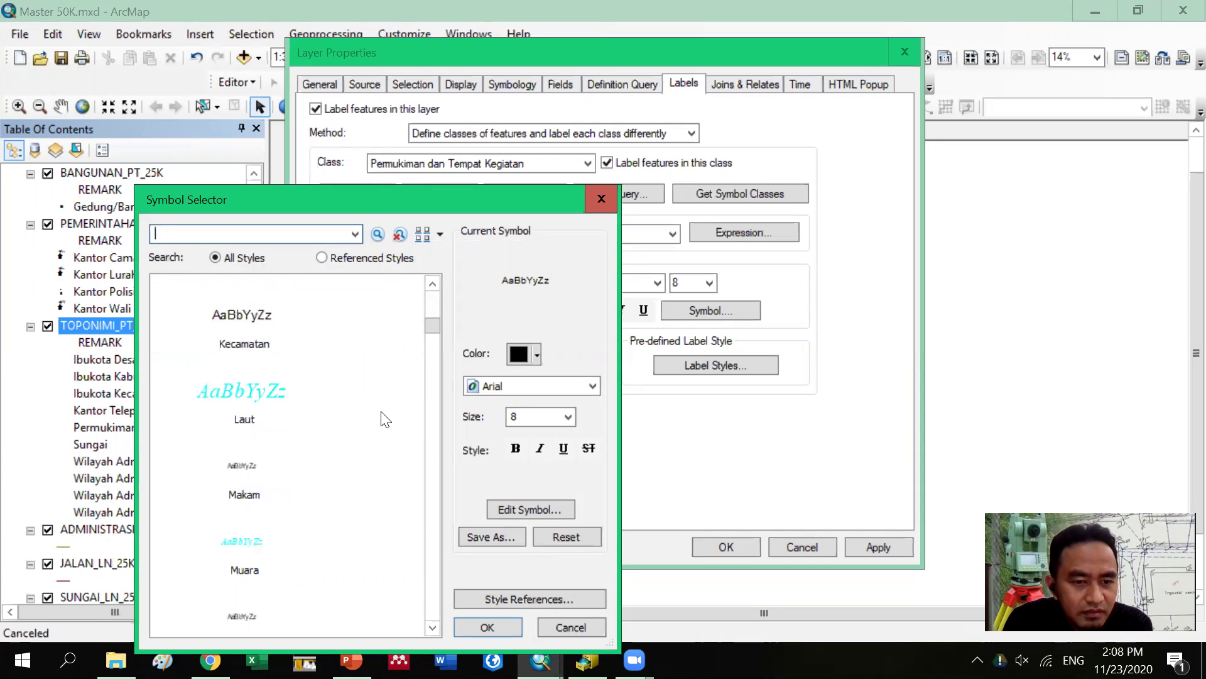
scroll(386, 419, "up", 3)
scroll(386, 420, "down", 12)
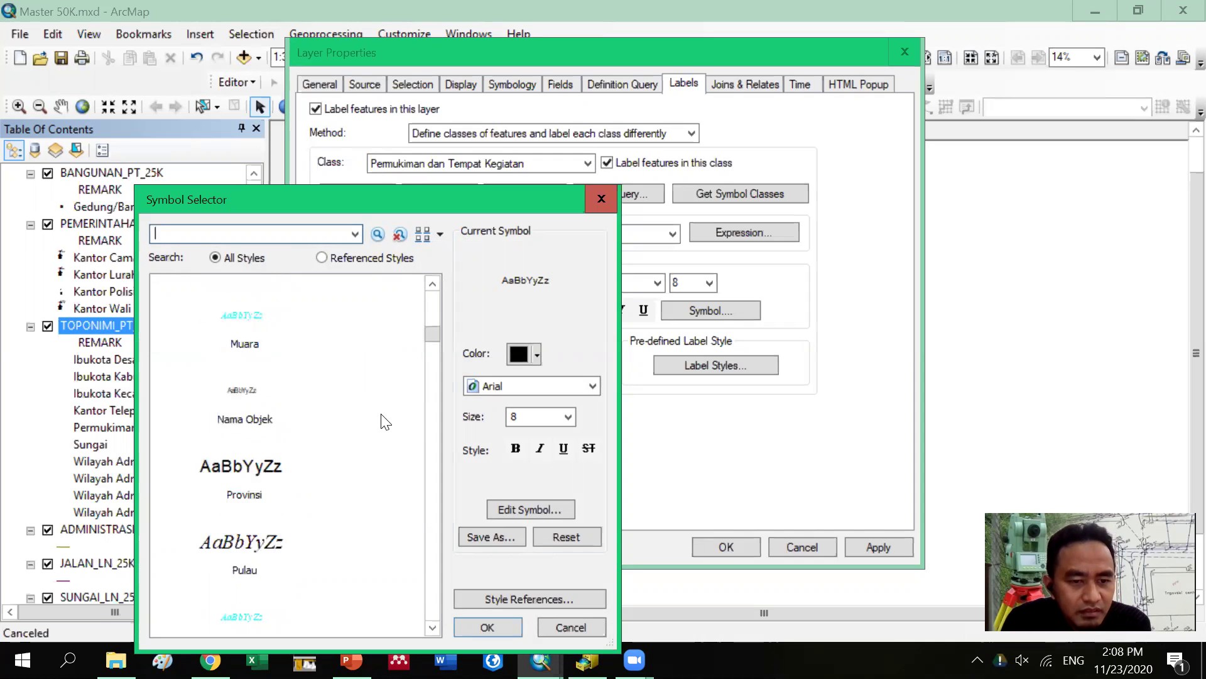
scroll(385, 421, "down", 10)
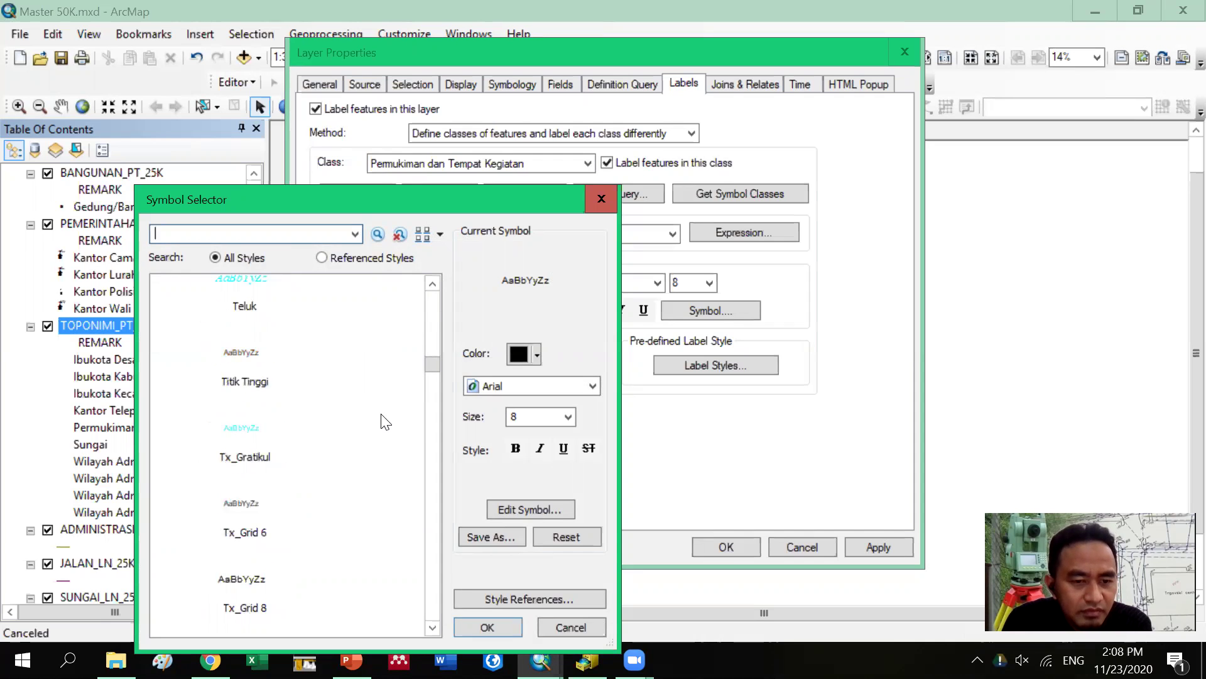
scroll(385, 421, "down", 6)
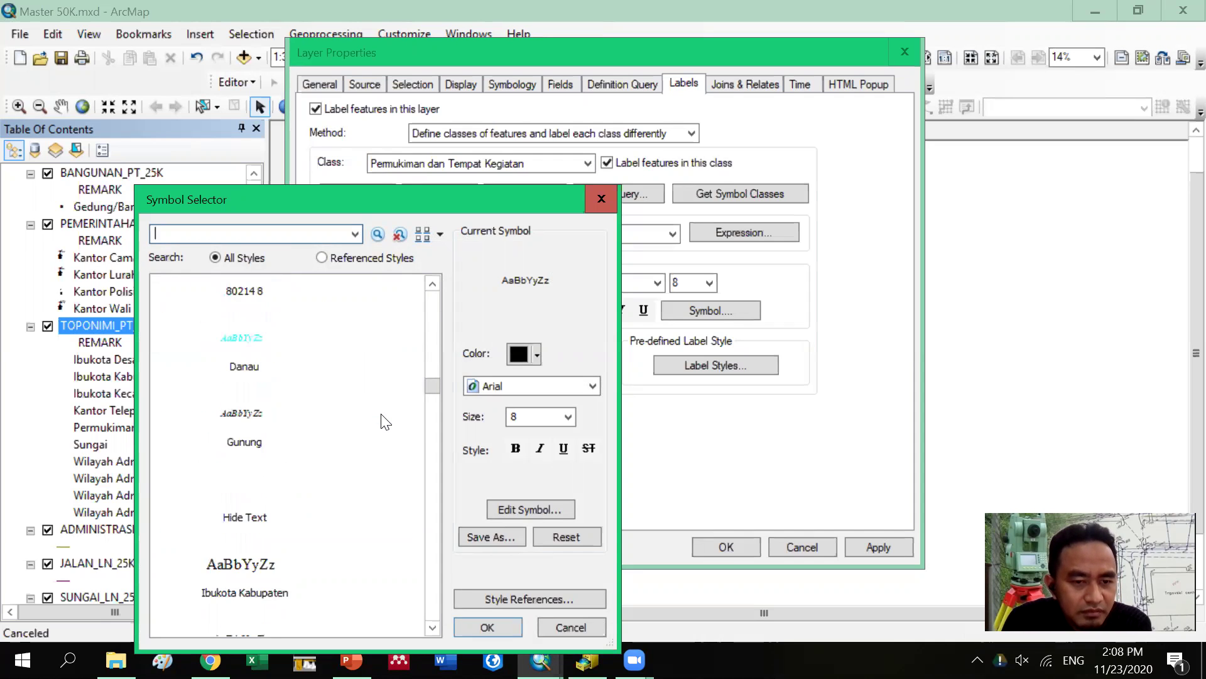
scroll(385, 421, "down", 8)
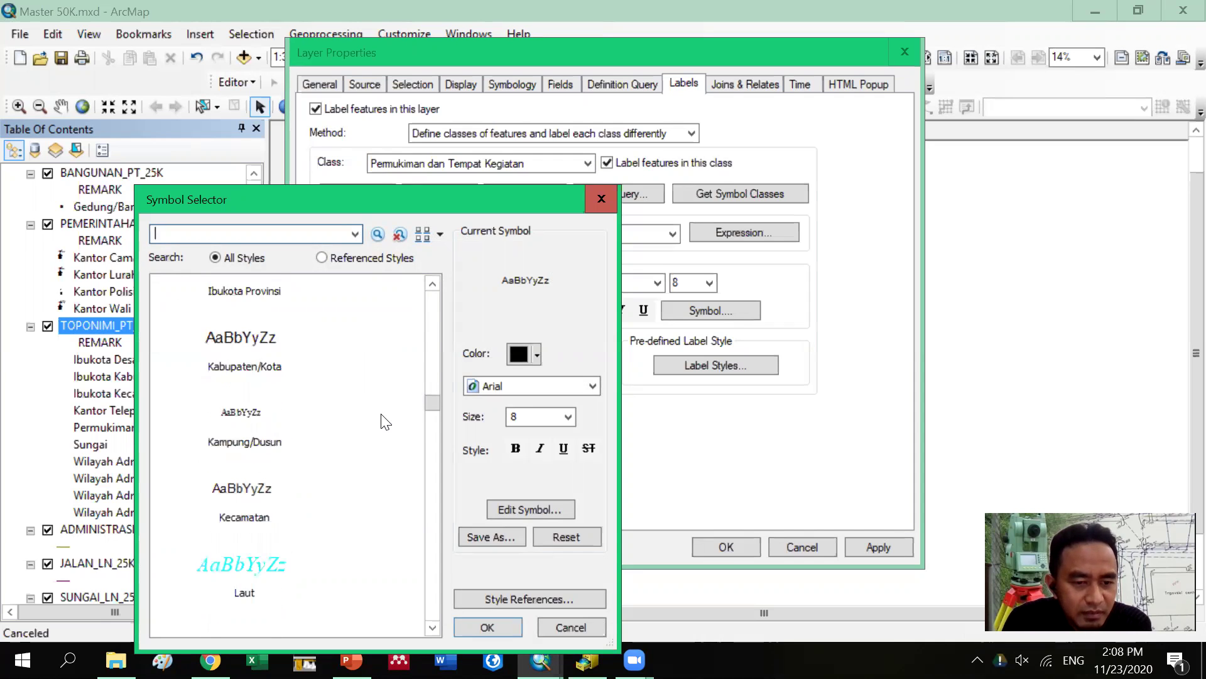
scroll(385, 421, "down", 8)
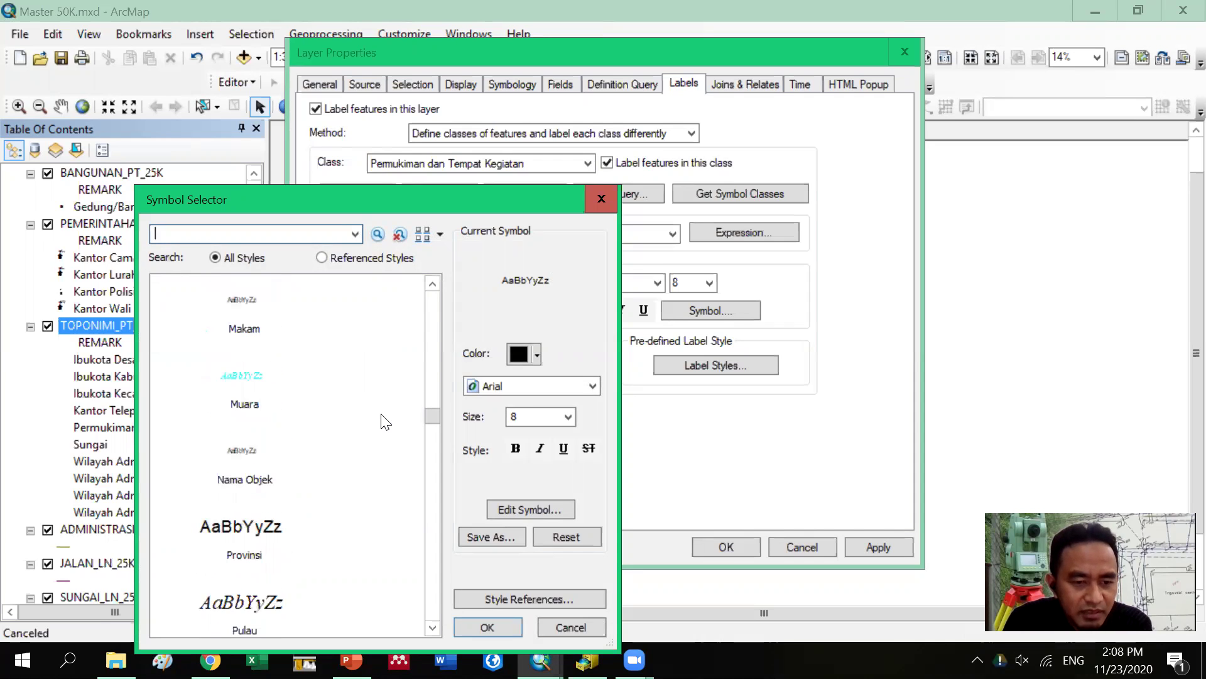
scroll(385, 420, "down", 3)
scroll(385, 421, "down", 3)
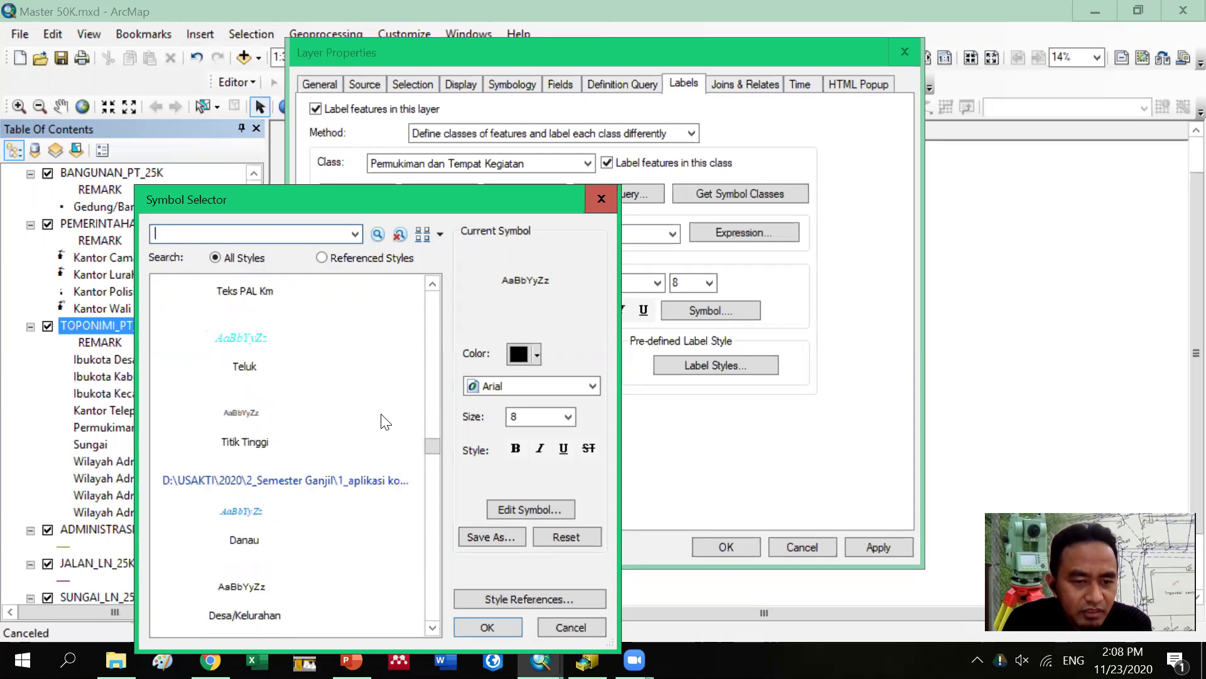
scroll(385, 421, "down", 3)
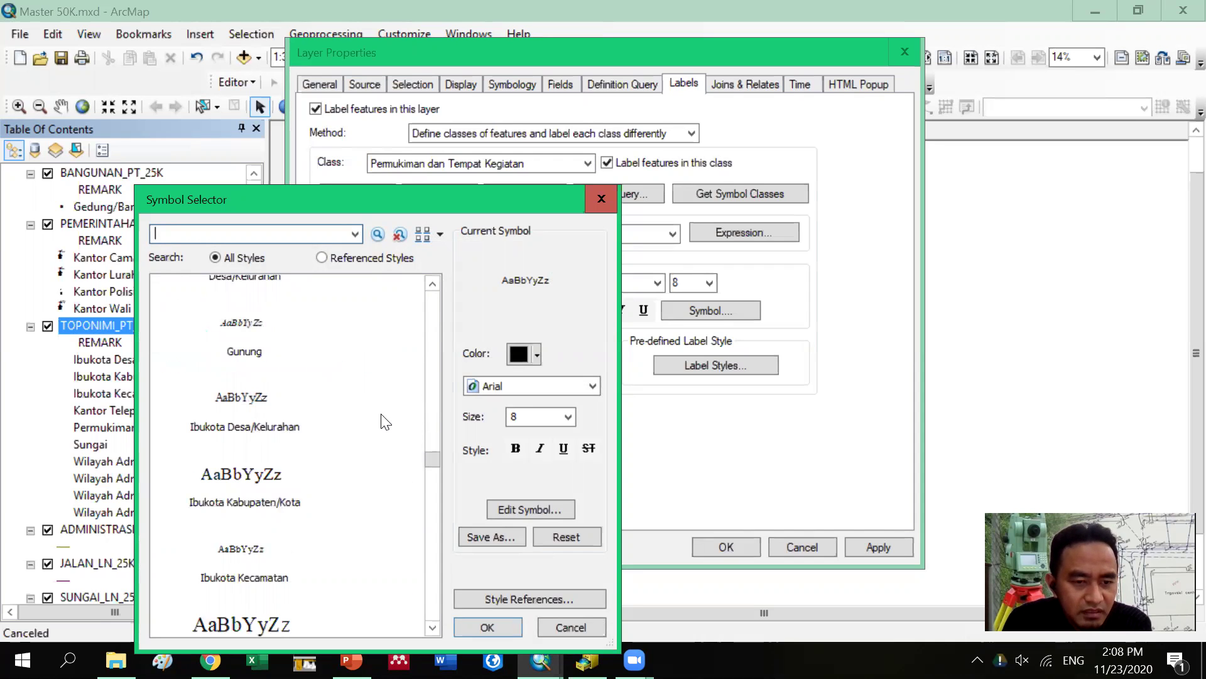
scroll(385, 421, "down", 6)
scroll(385, 421, "down", 6)
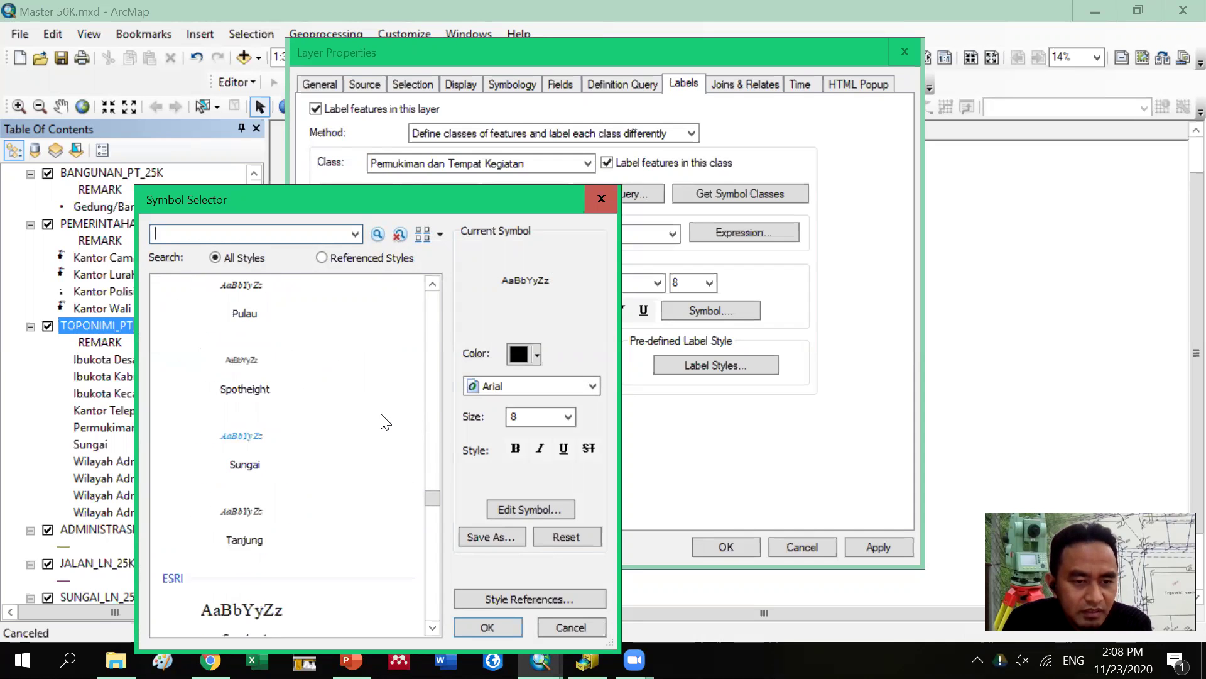
scroll(385, 421, "down", 3)
left_click(594, 200)
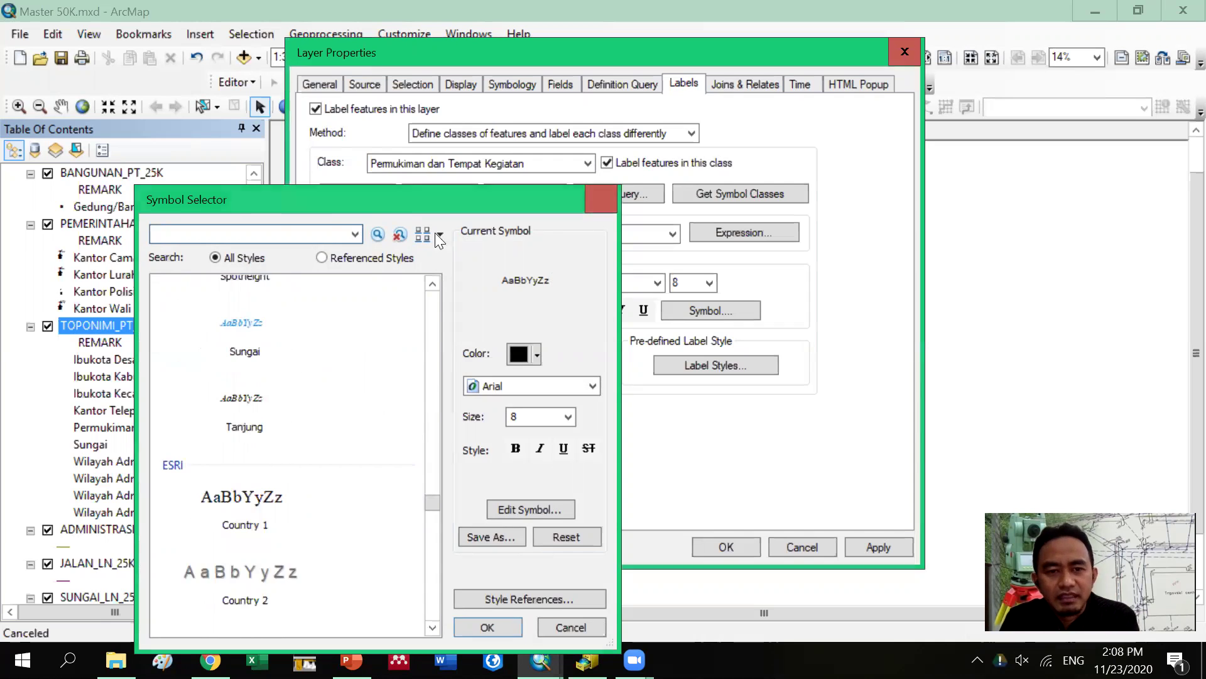
Assign the predefined Sungai text symbol from the first style to the Sungai label class
left_click(557, 162)
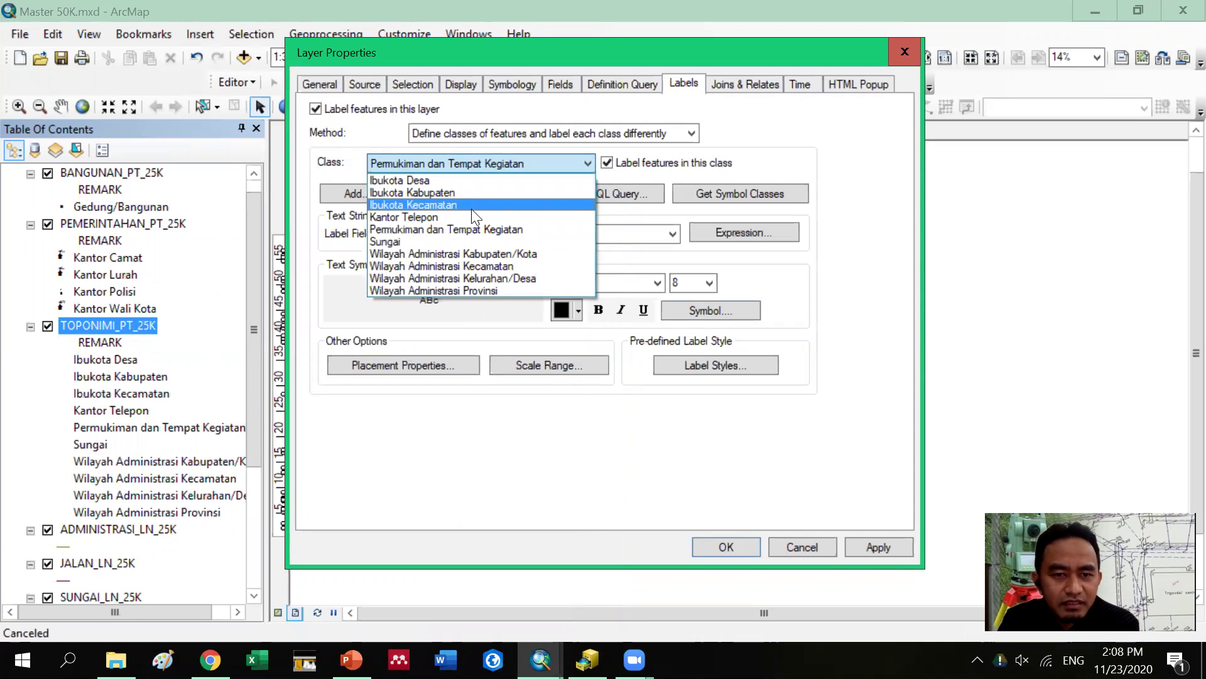
left_click(461, 241)
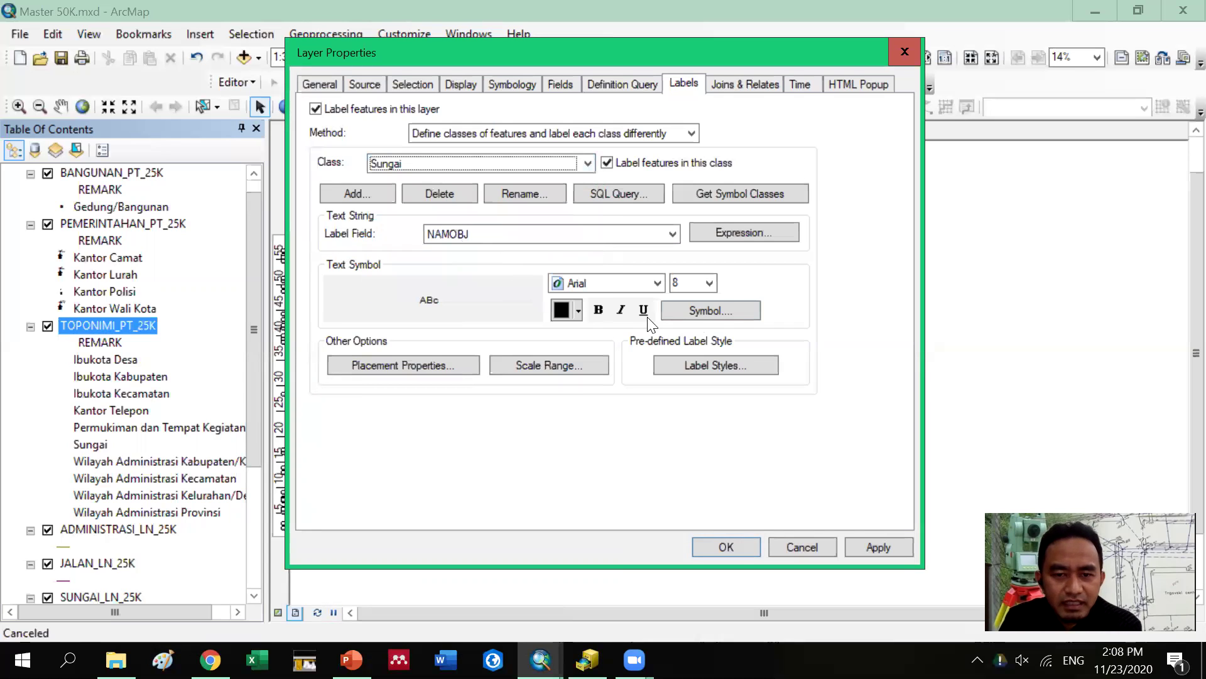
left_click(705, 312)
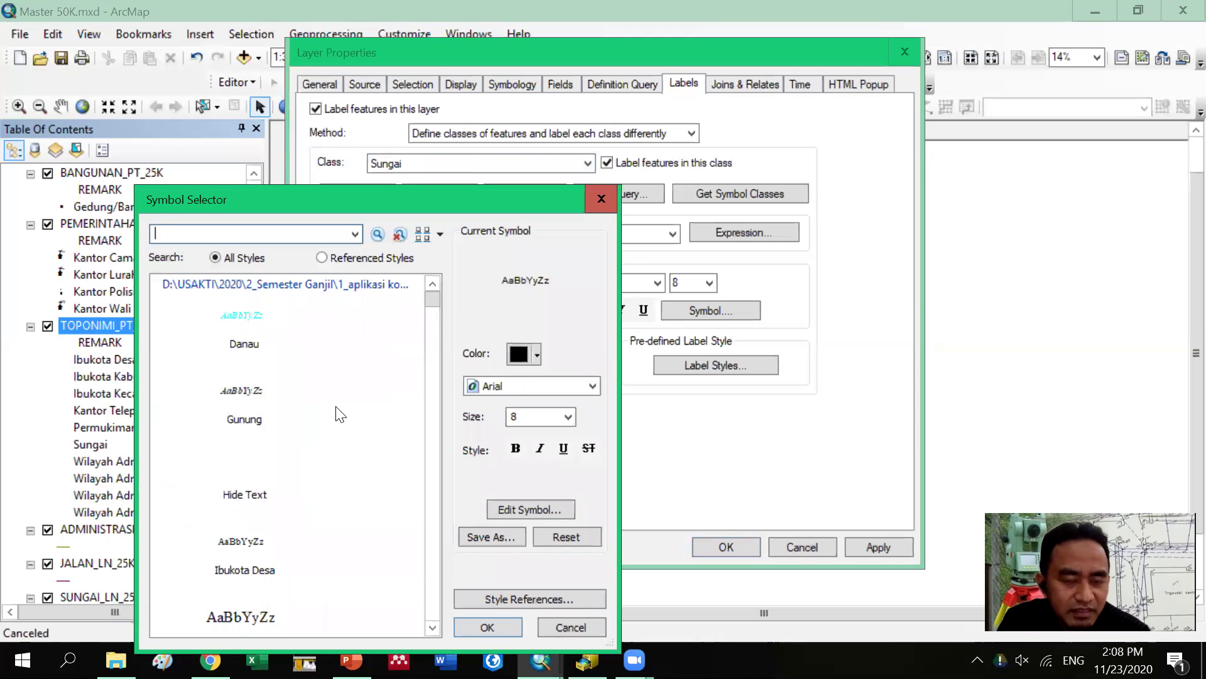
scroll(337, 413, "down", 3)
scroll(340, 415, "down", 2)
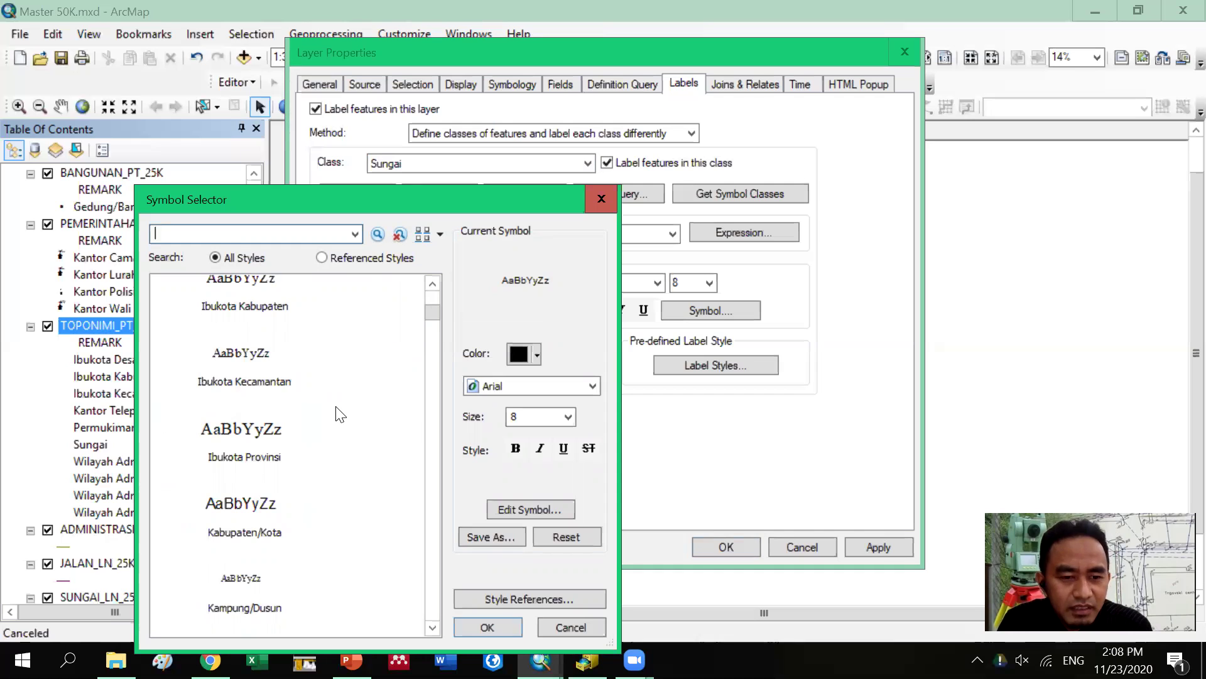
scroll(337, 415, "down", 2)
scroll(338, 420, "down", 1)
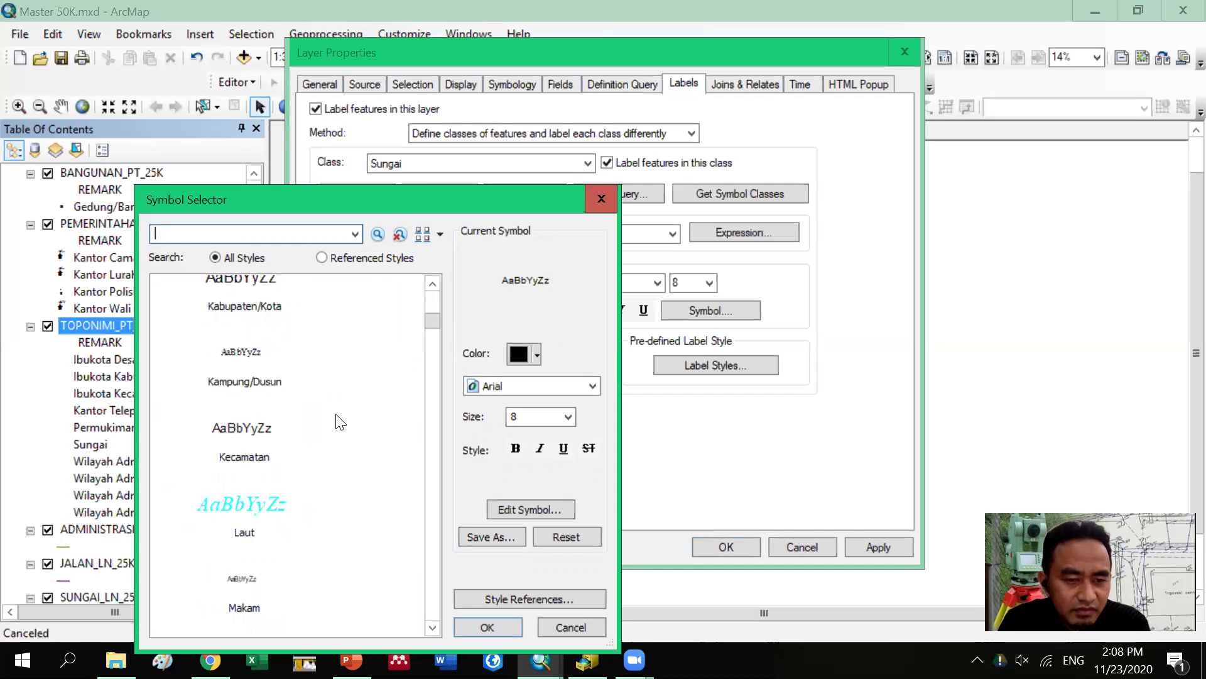
scroll(340, 422, "down", 2)
scroll(340, 422, "down", 1)
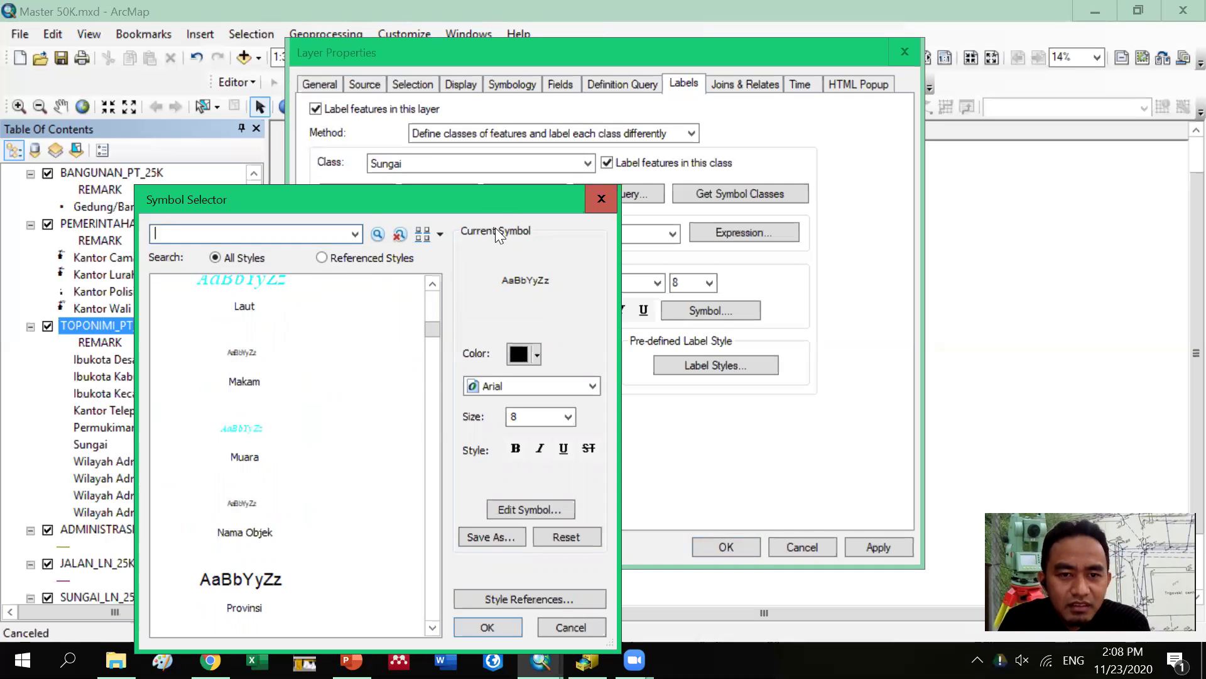
left_click_drag(487, 200, 427, 419)
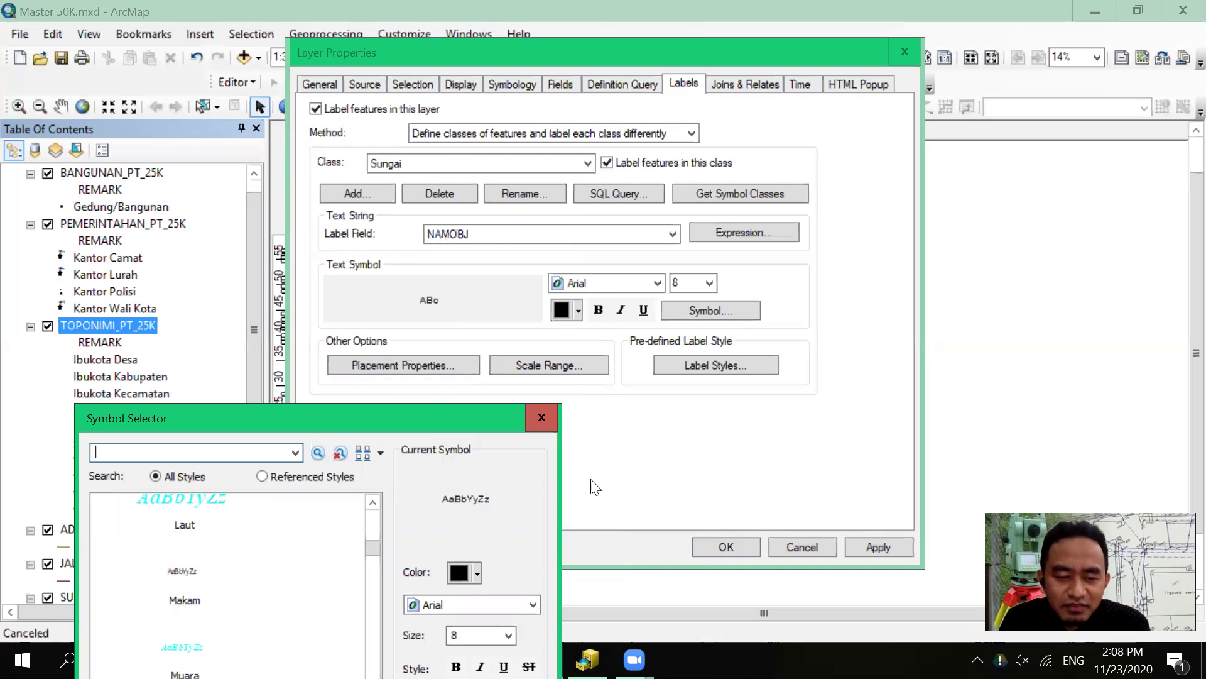
left_click_drag(470, 422, 497, 287)
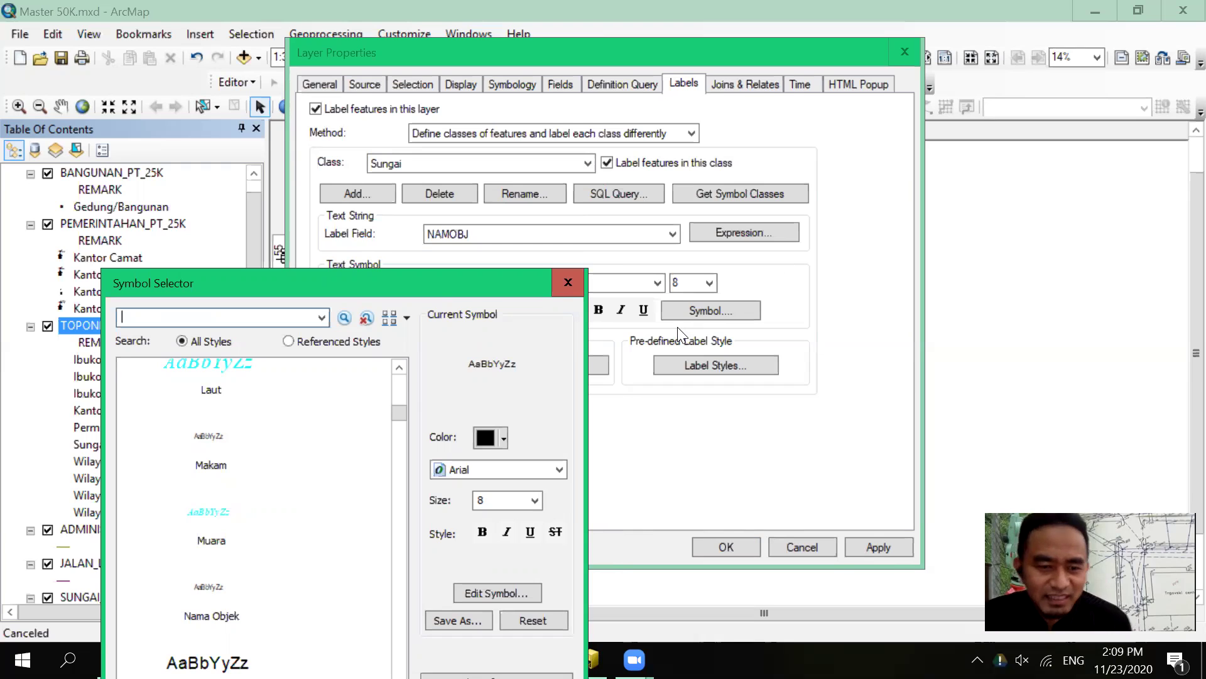
left_click_drag(440, 289, 467, 214)
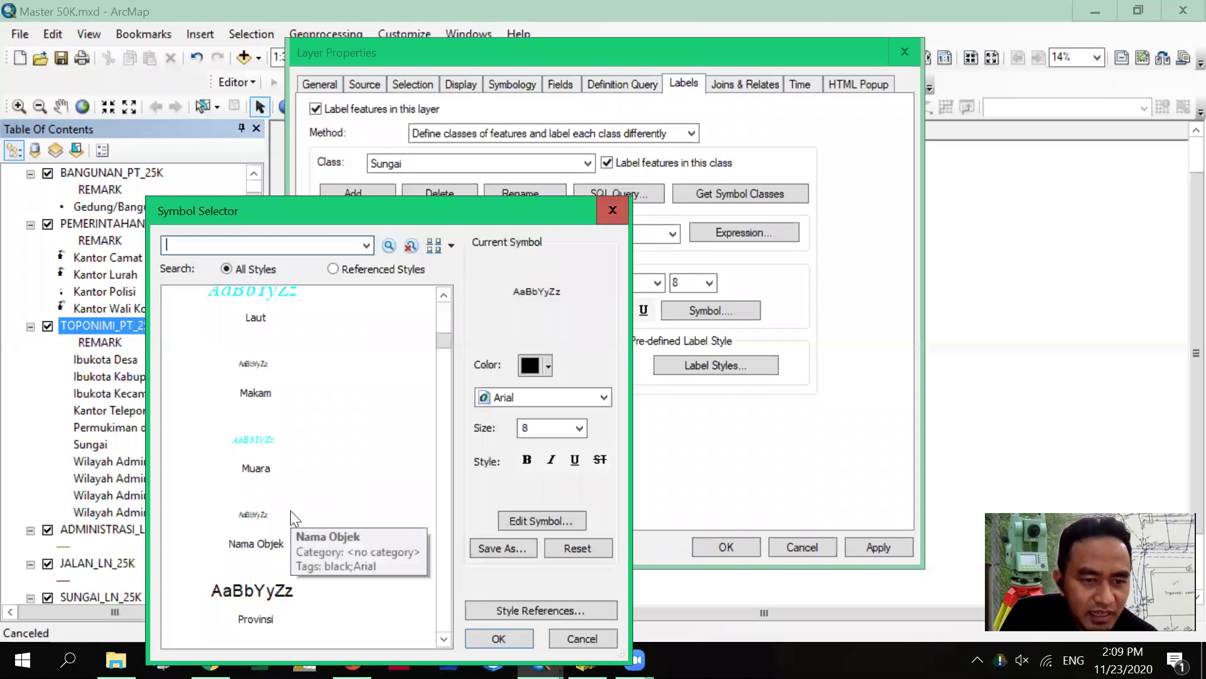
scroll(290, 510, "down", 1)
scroll(292, 511, "down", 3)
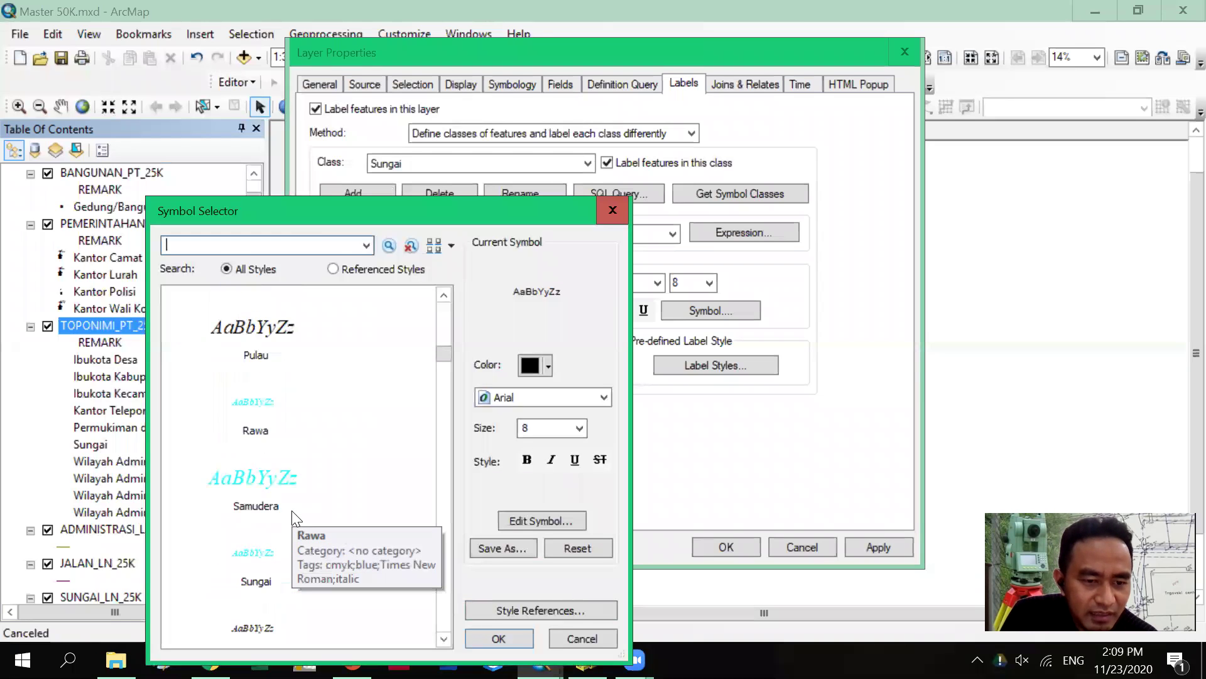
left_click(264, 581)
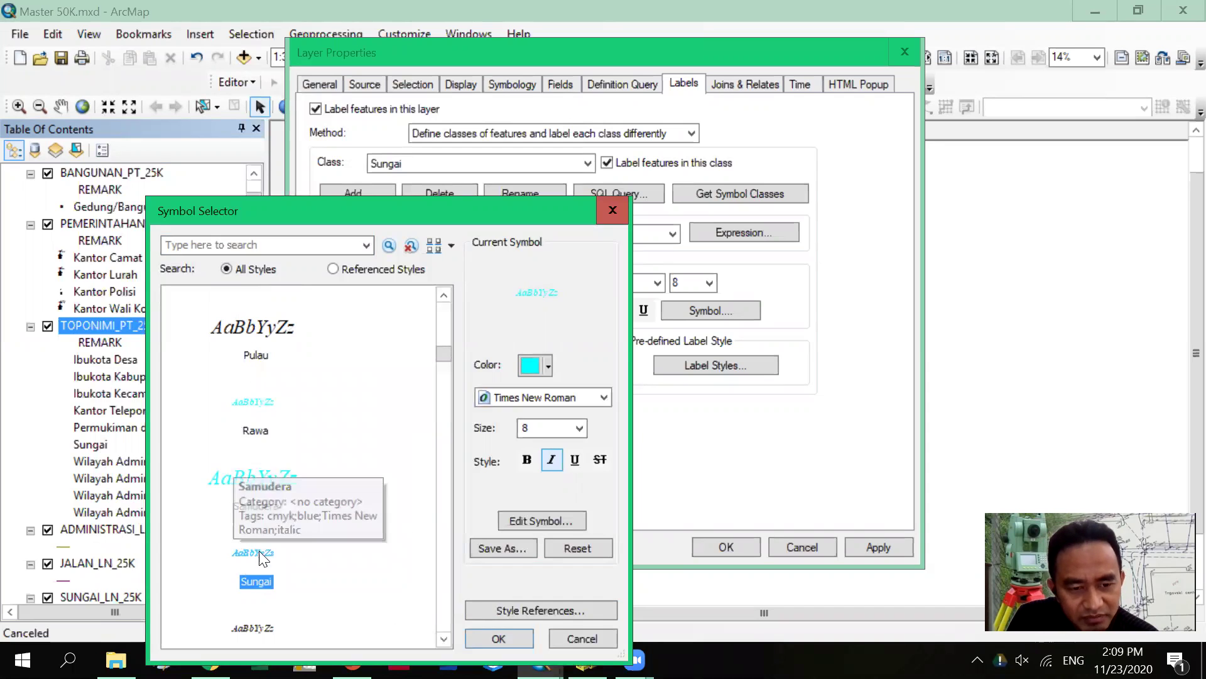
left_click(513, 637)
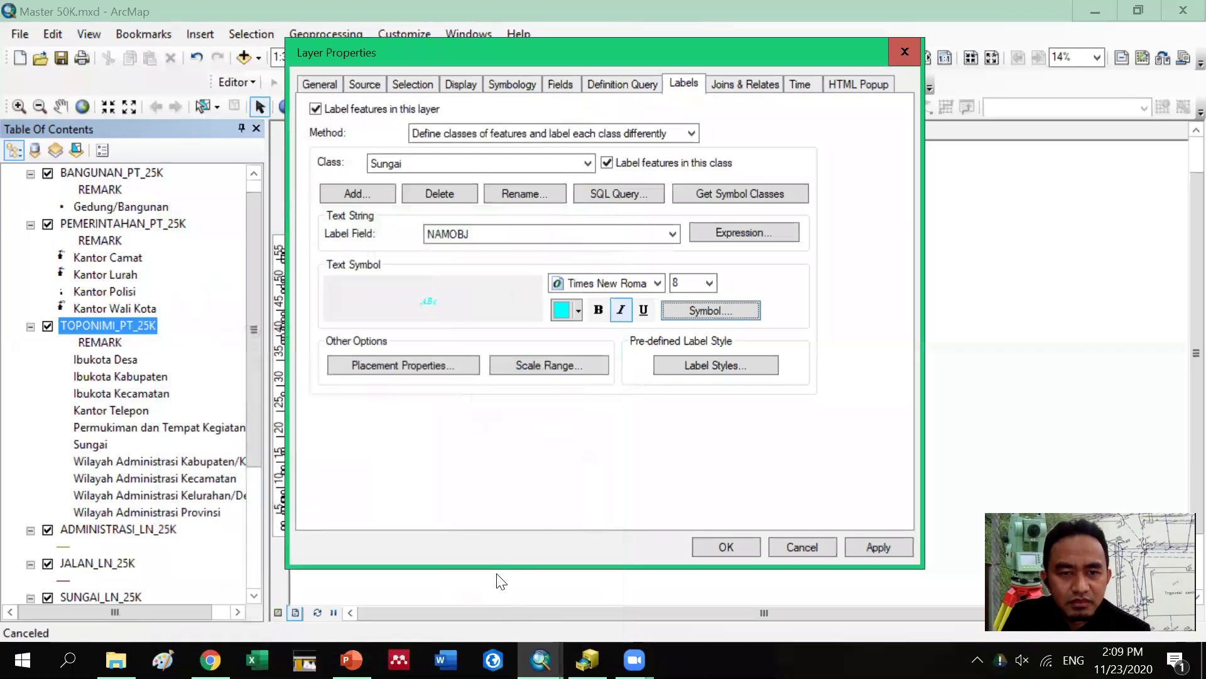
Look through the text symbols for a Wilayah Administrasi Kabupaten/Kota match, from the first style down to the third style's Spotheight and Sungai symbols
left_click(586, 162)
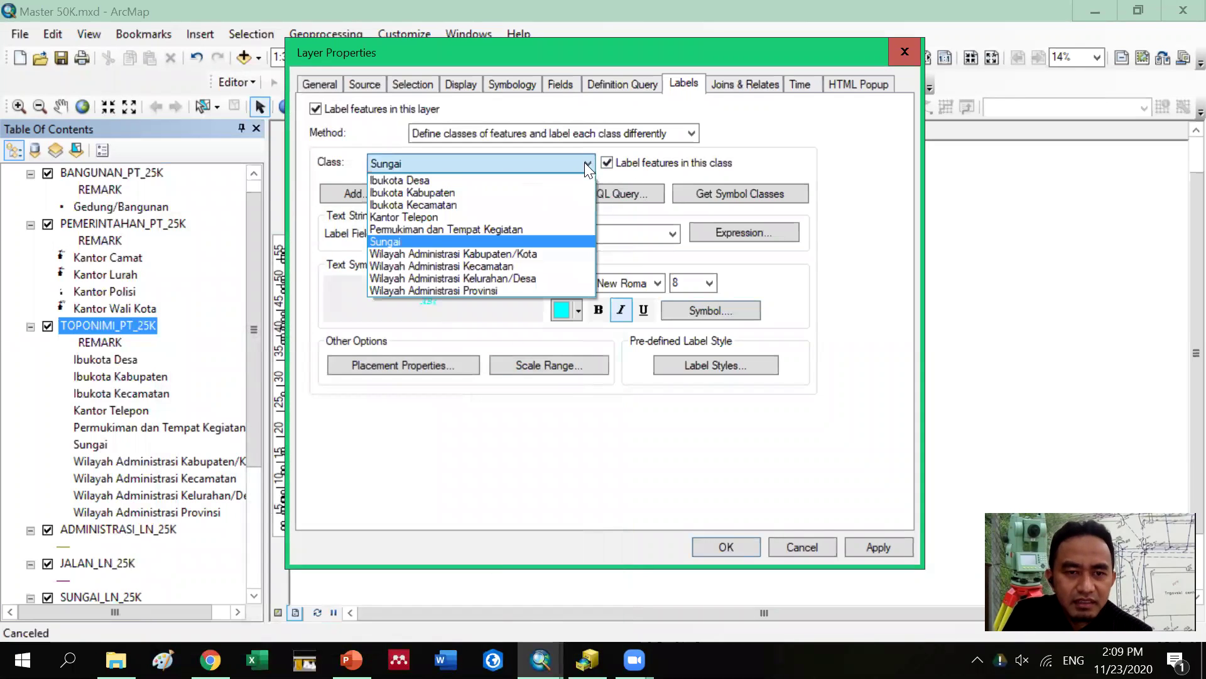
left_click(539, 254)
left_click(699, 311)
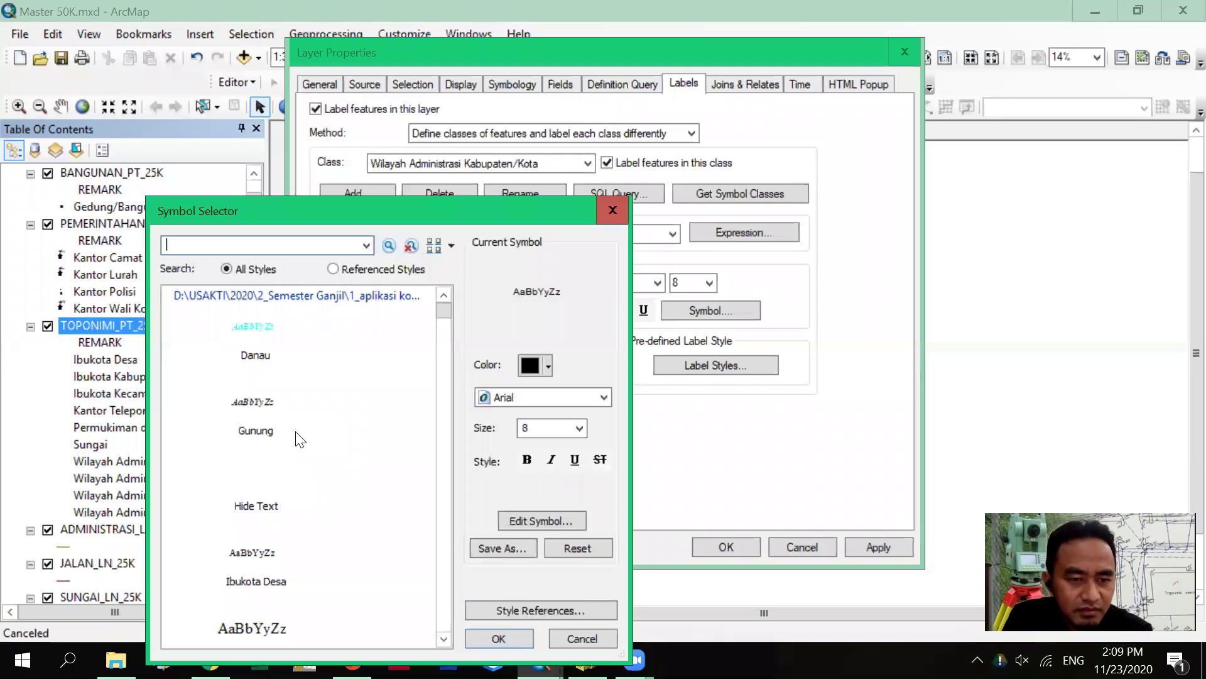
scroll(300, 439, "down", 5)
scroll(299, 438, "down", 10)
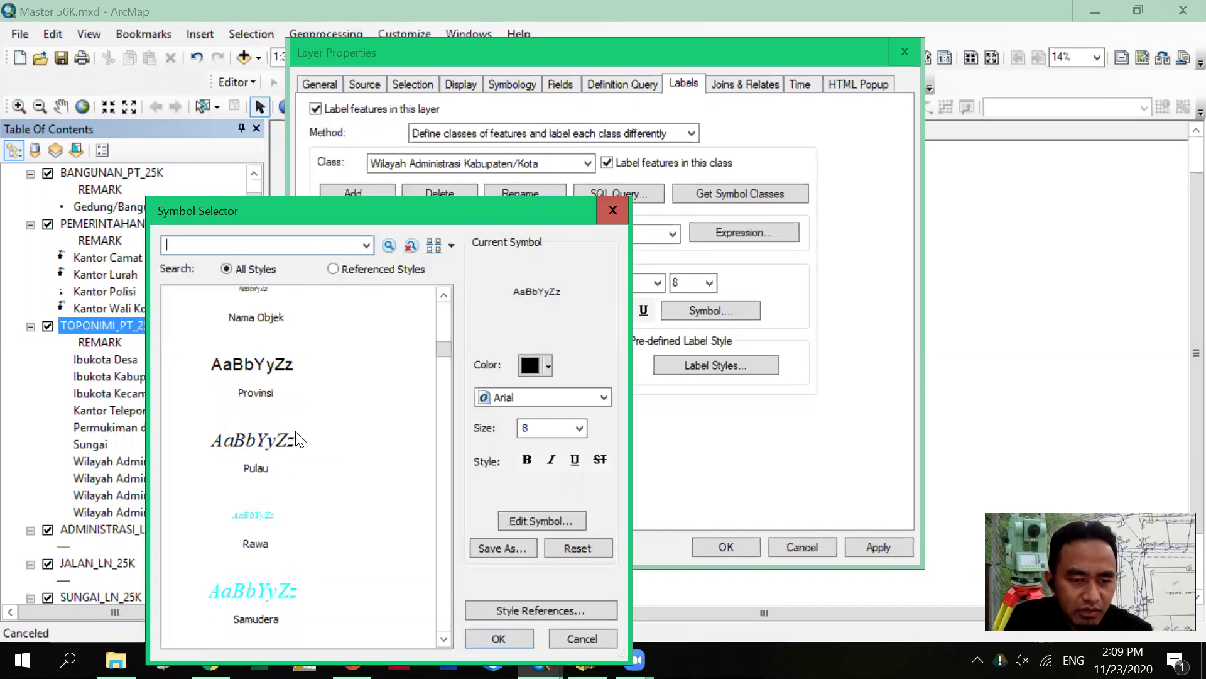
scroll(300, 438, "down", 5)
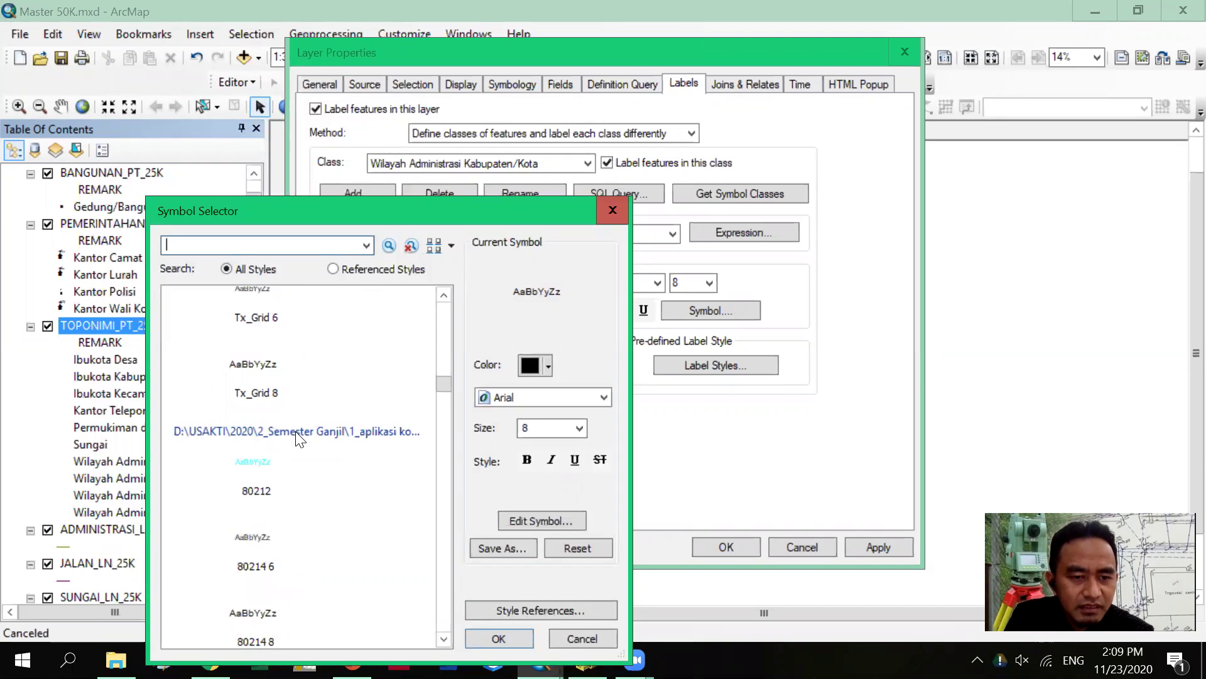
scroll(300, 438, "down", 6)
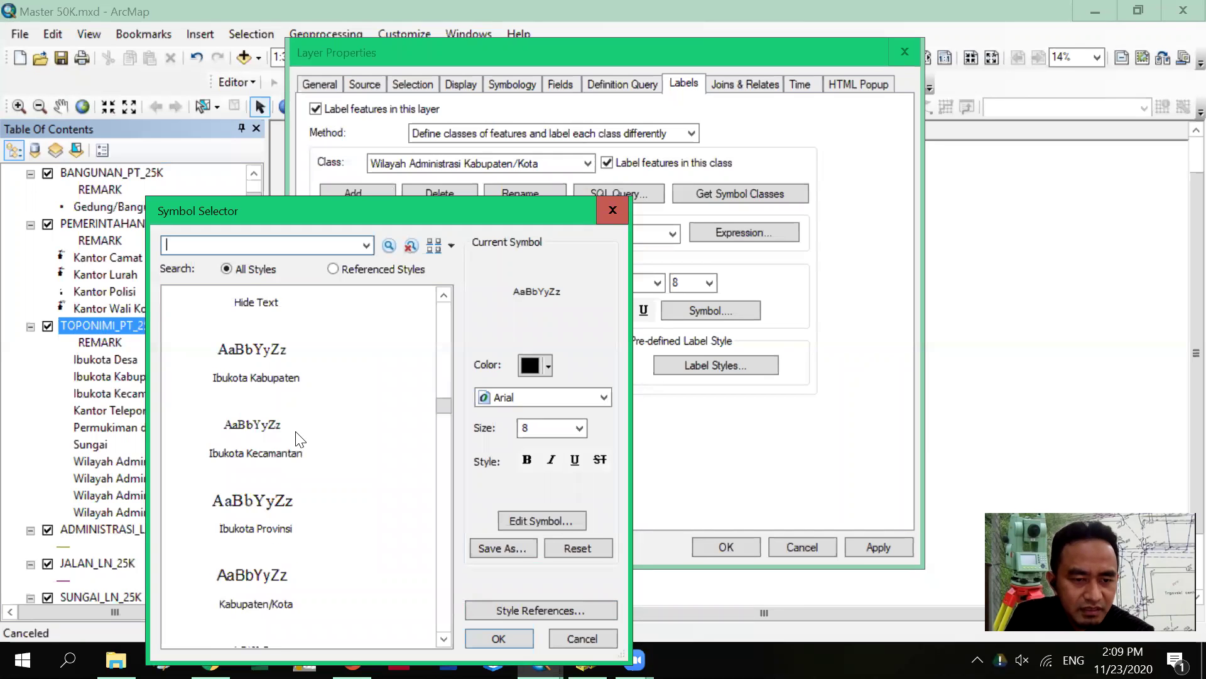
scroll(300, 439, "down", 3)
scroll(300, 439, "down", 3)
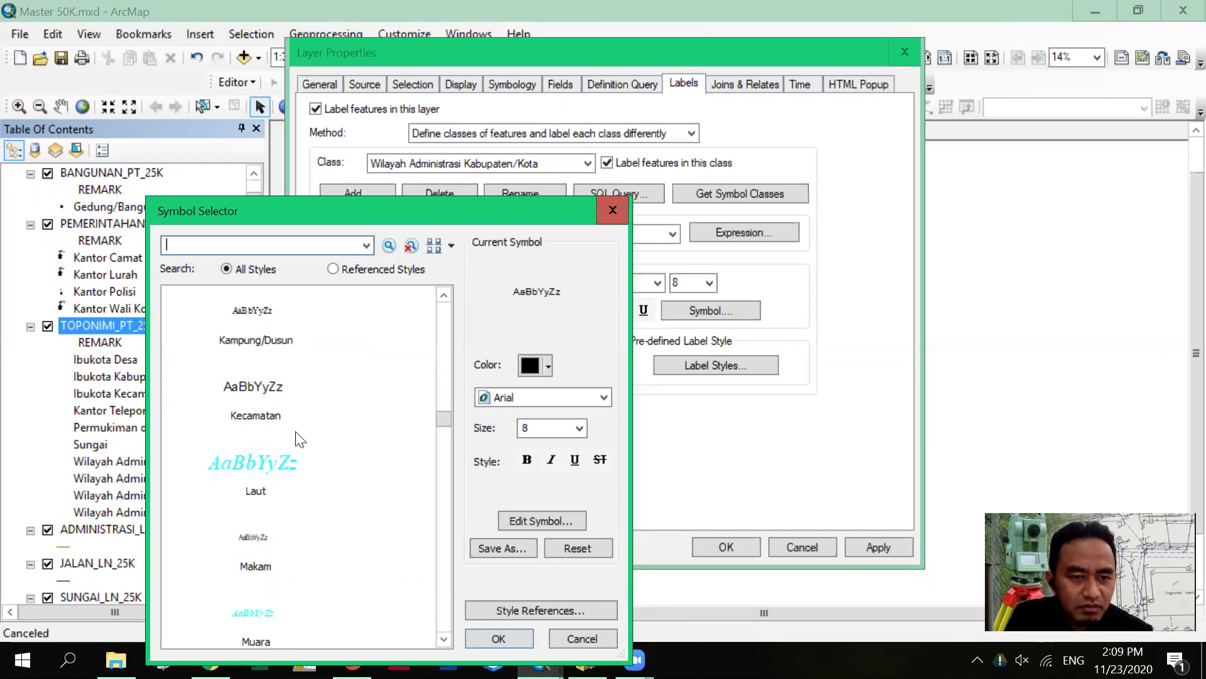
scroll(300, 439, "down", 9)
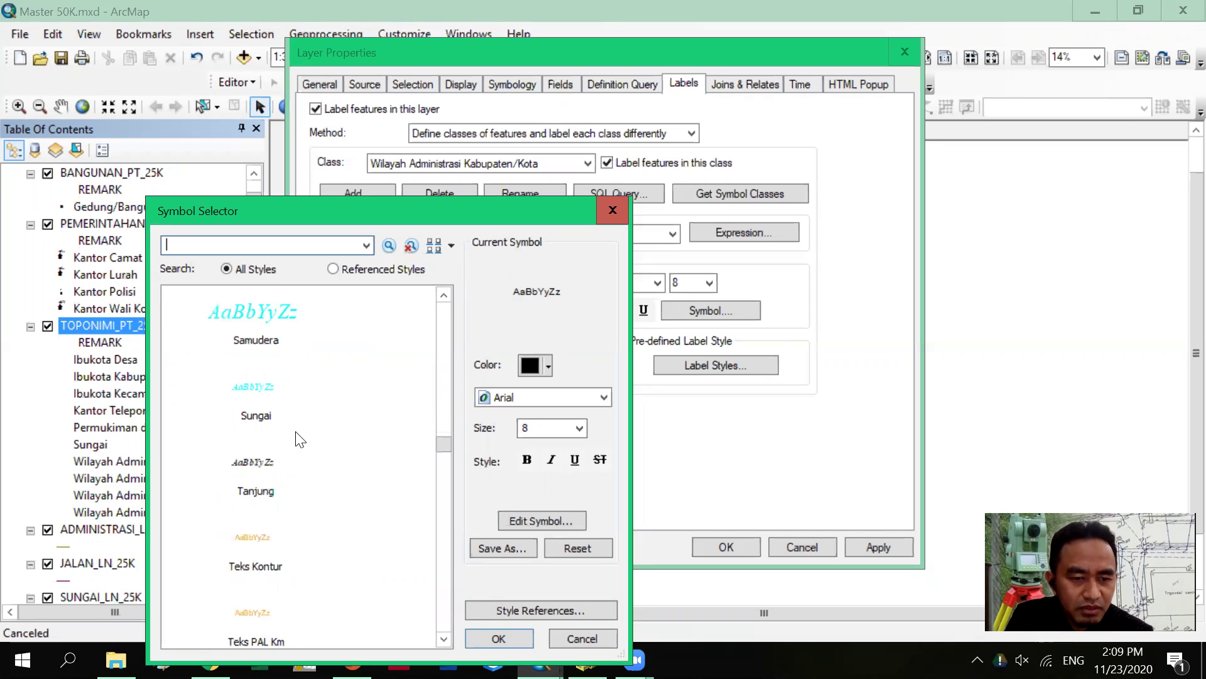
scroll(299, 439, "down", 3)
scroll(300, 438, "down", 3)
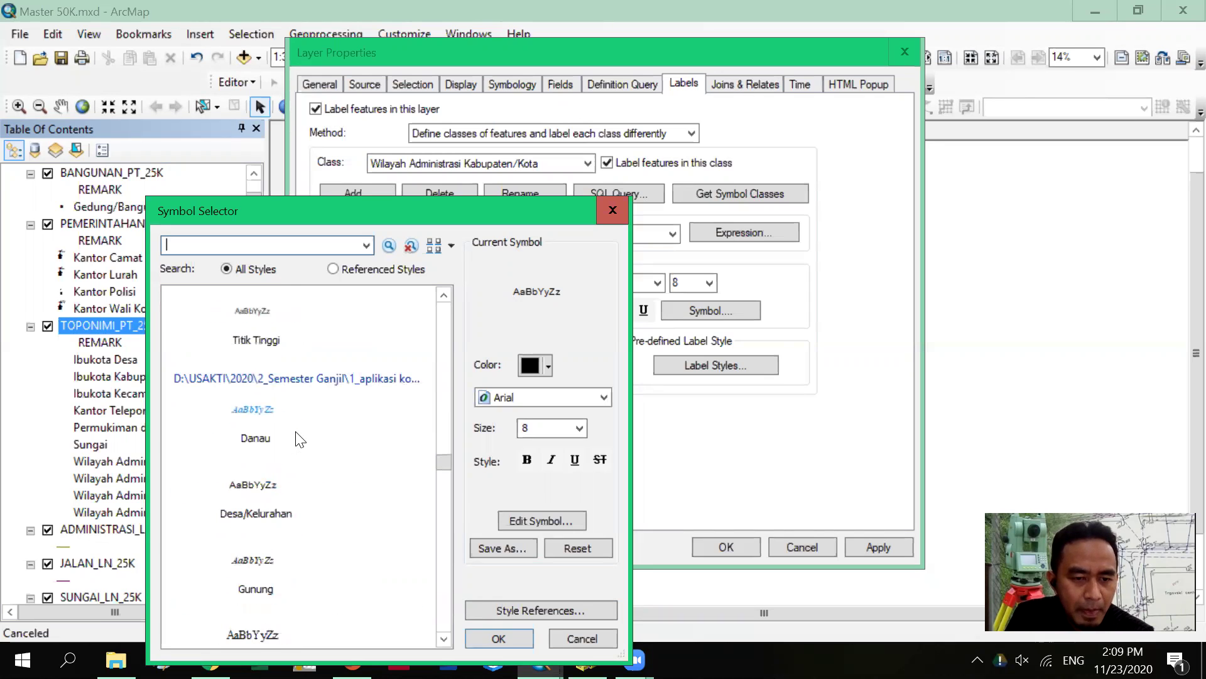
scroll(299, 438, "down", 3)
scroll(300, 439, "down", 6)
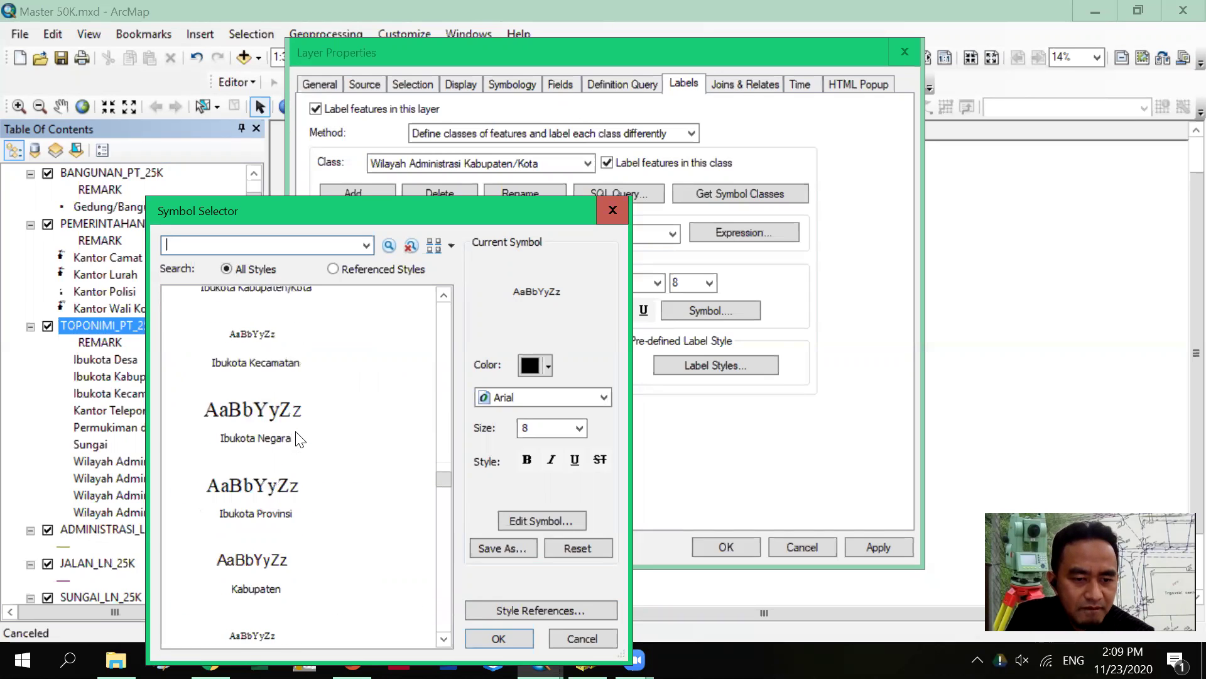
scroll(299, 438, "down", 5)
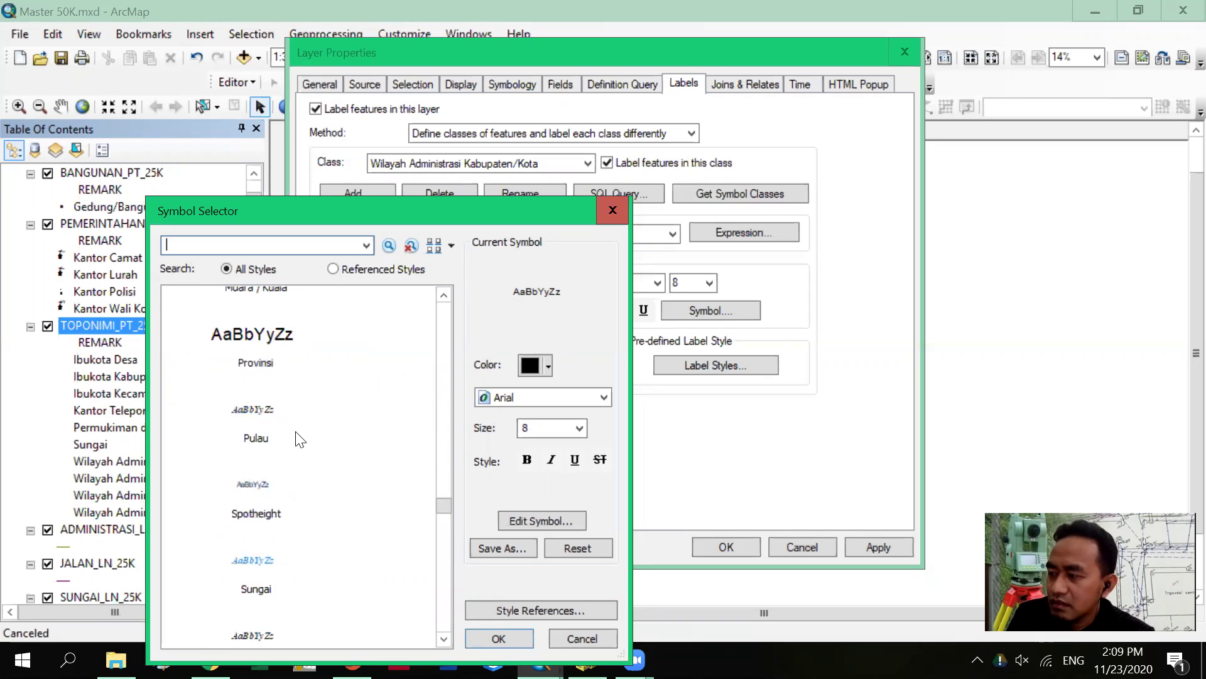
Recheck the text symbols from the start of the list for Wilayah Administrasi Kabupaten/Kota, and close the selection without choosing one
scroll(300, 438, "down", 10)
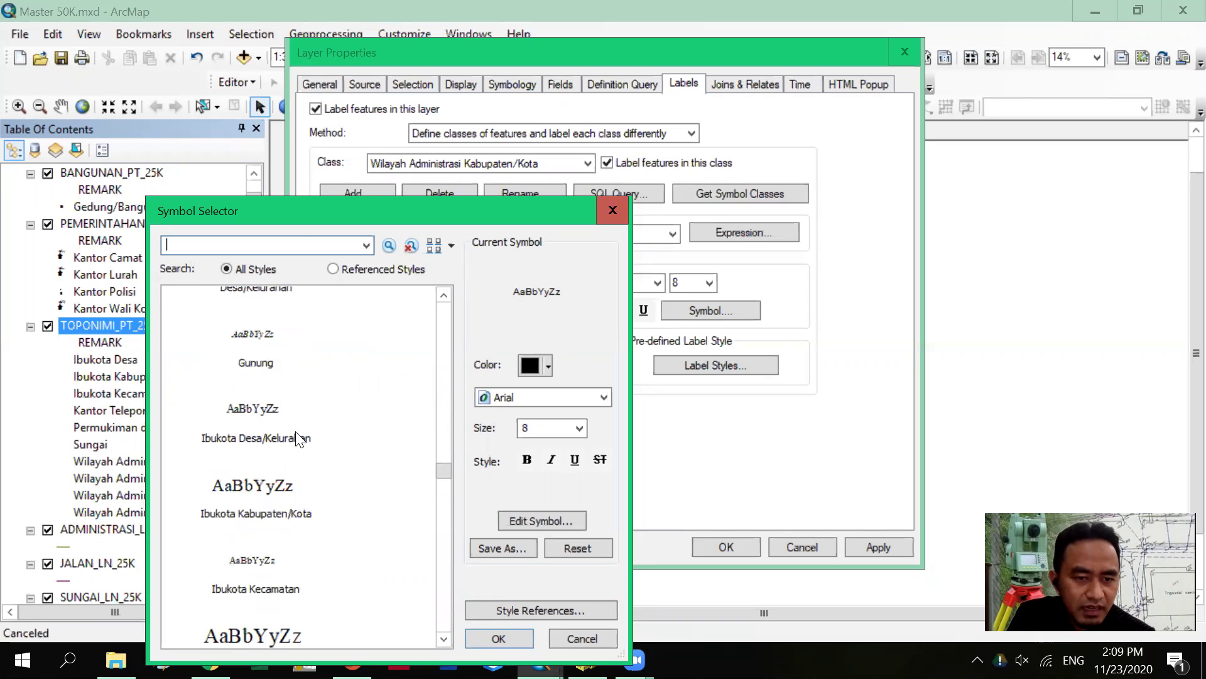
scroll(299, 439, "up", 20)
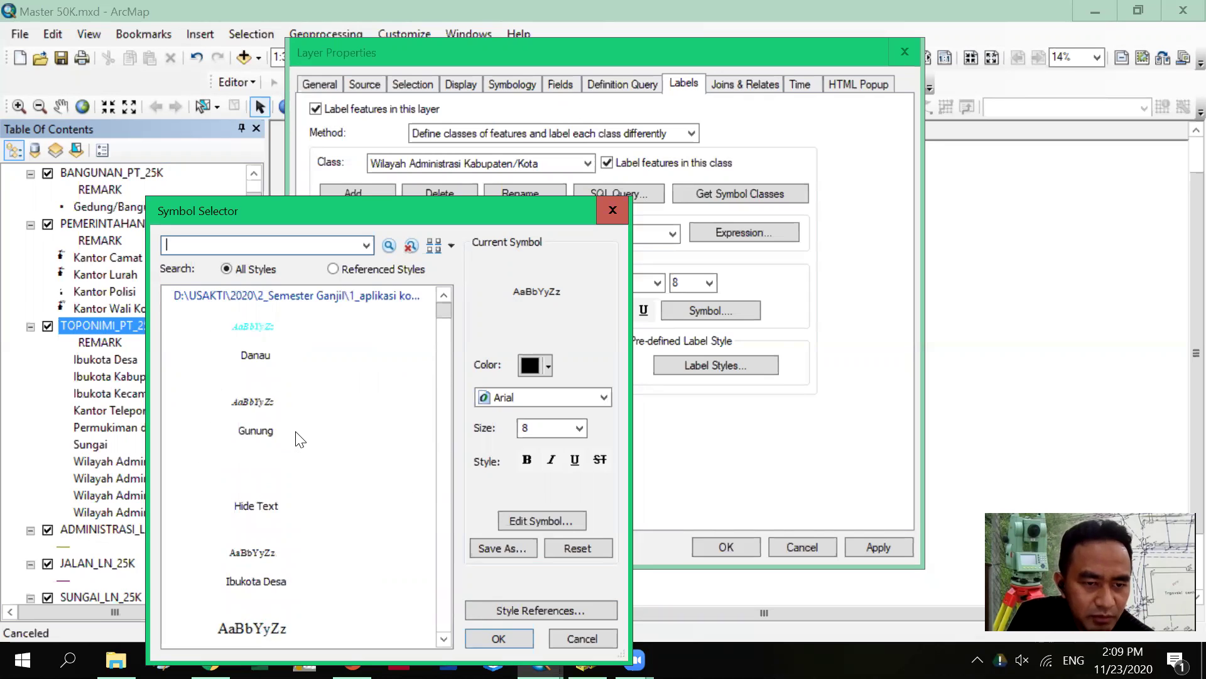
scroll(300, 438, "down", 20)
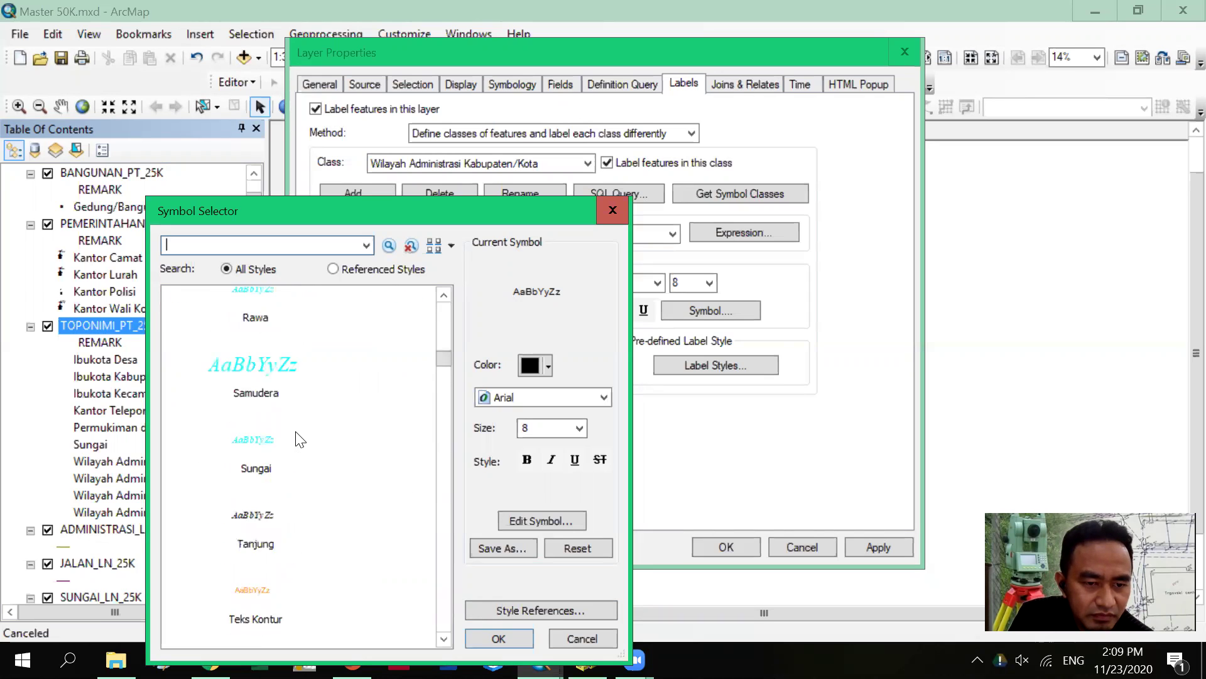
scroll(297, 438, "down", 5)
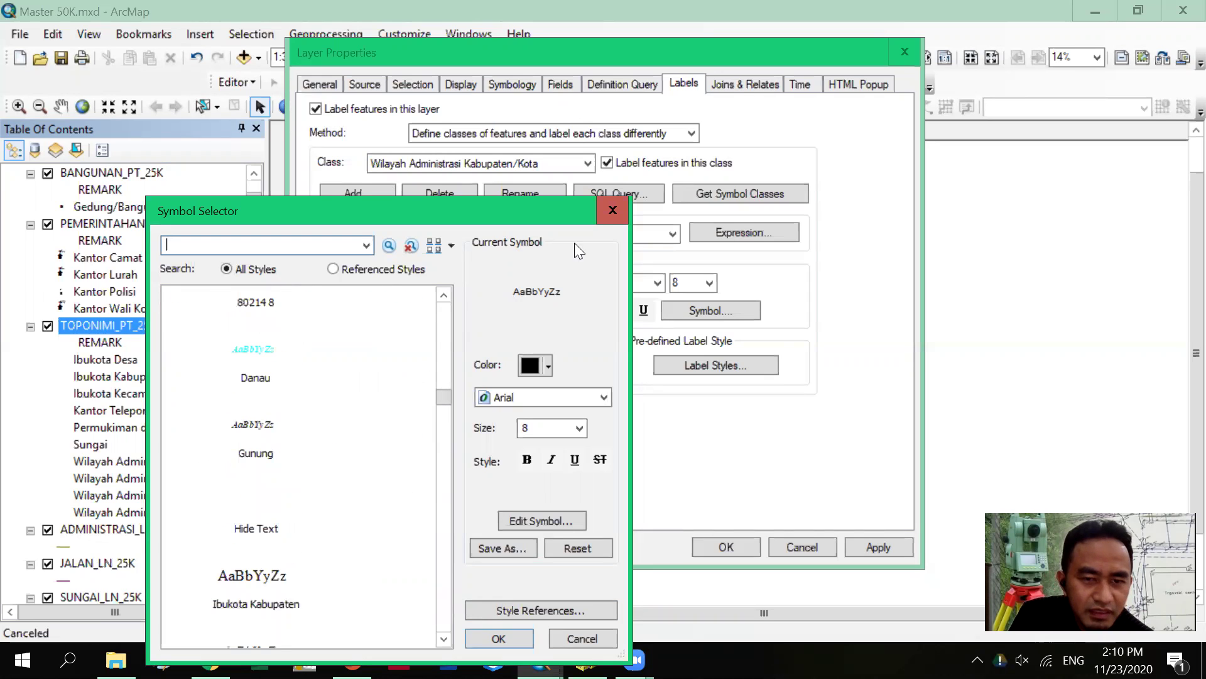
left_click(605, 220)
Look through the text symbols for a Wilayah Administrasi Kelurahan/Desa match, from the first style down to the Country and County symbols
left_click(566, 162)
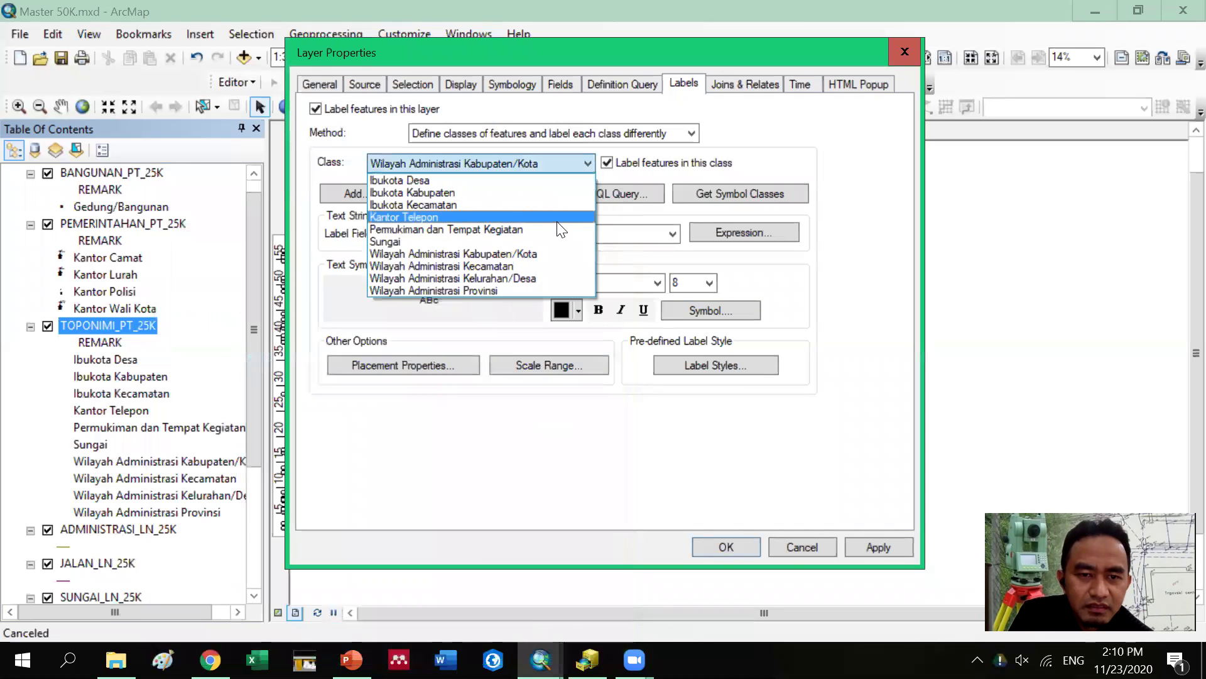
left_click(554, 276)
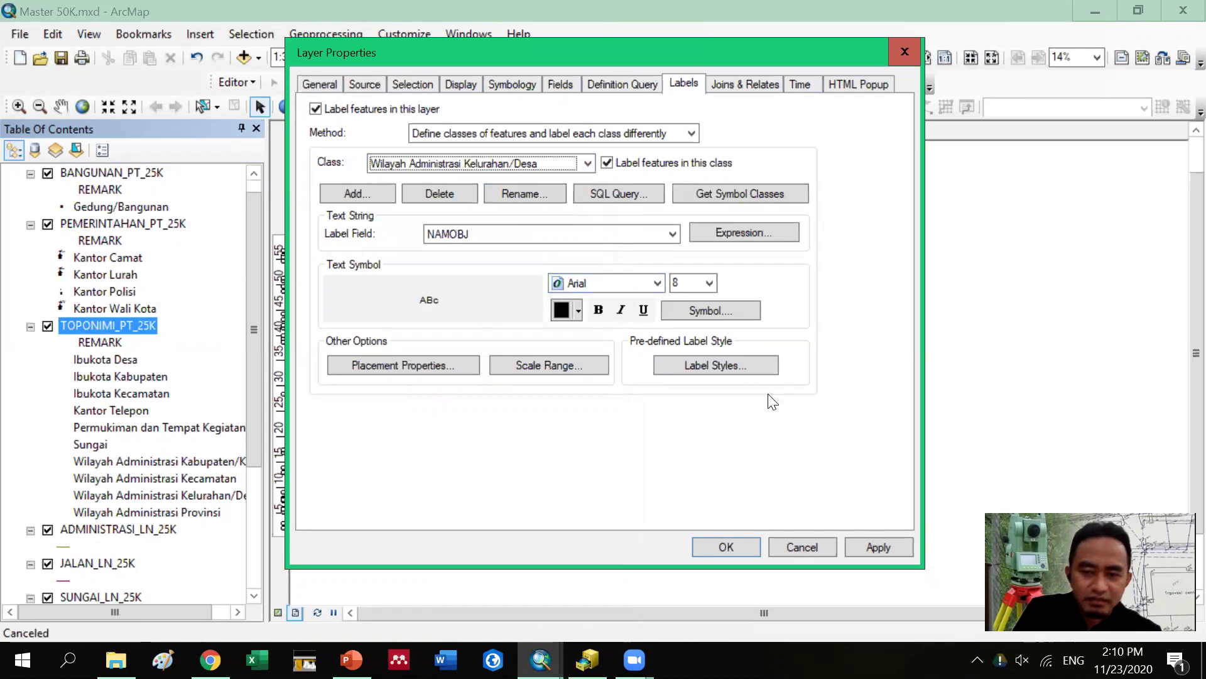
left_click(720, 309)
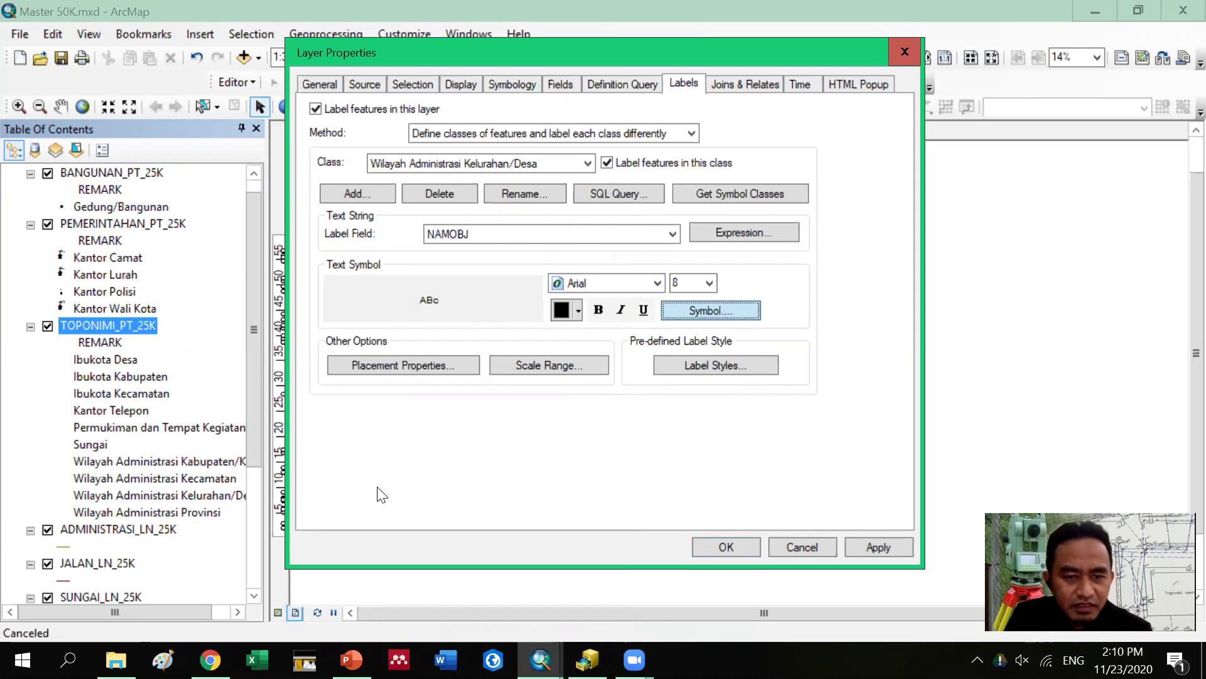
scroll(338, 445, "down", 3)
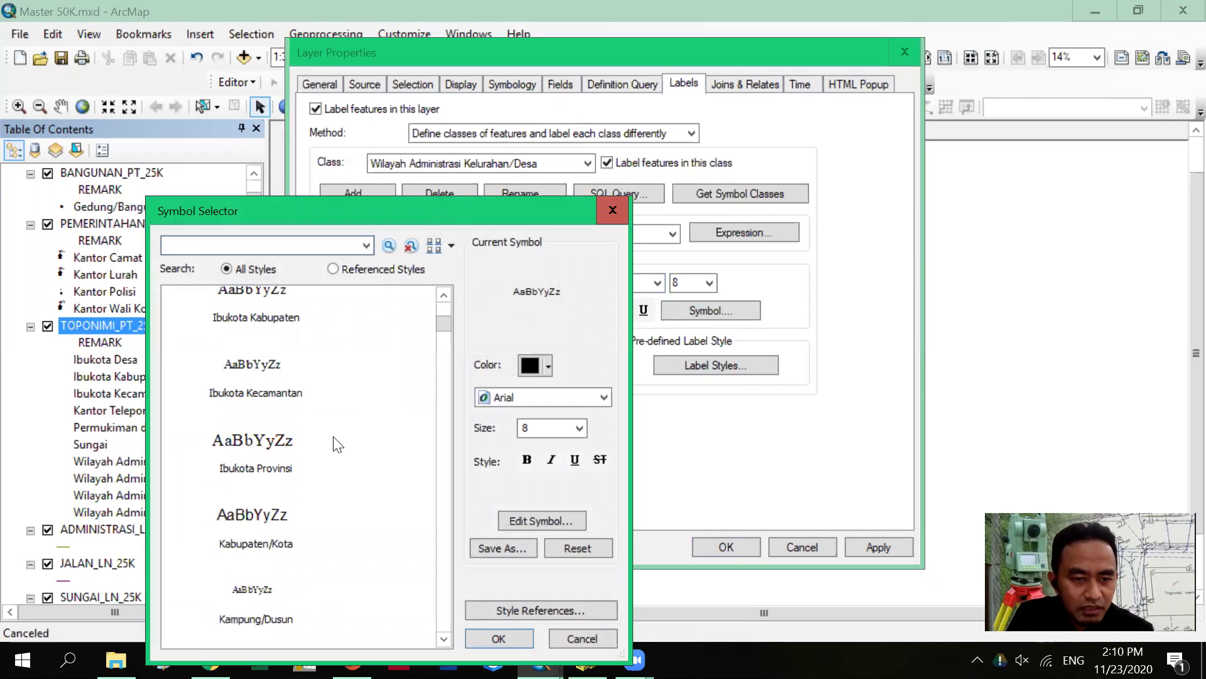
scroll(338, 445, "down", 3)
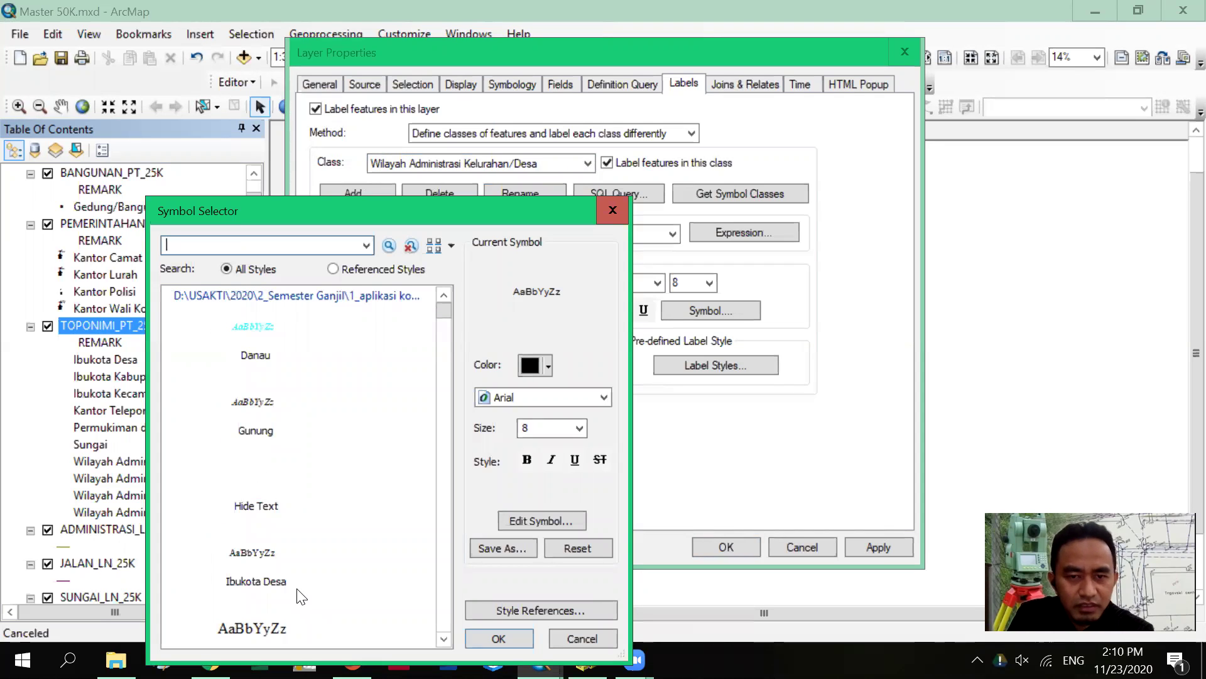
scroll(301, 595, "down", 5)
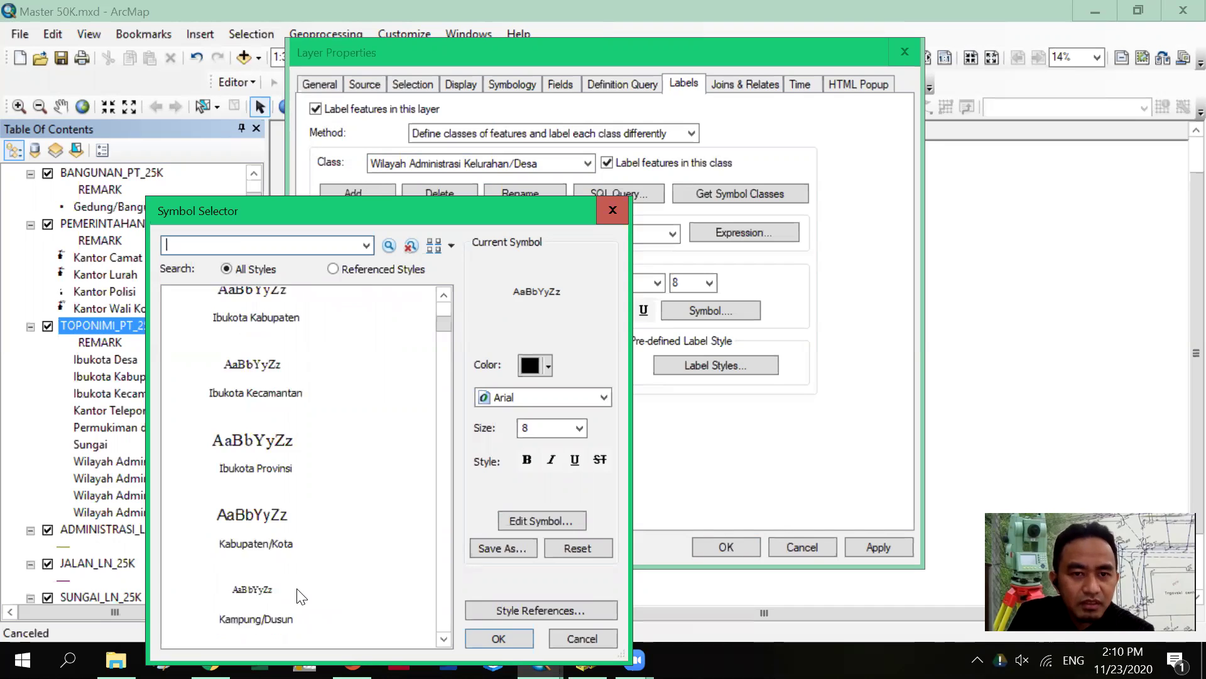
scroll(301, 595, "down", 10)
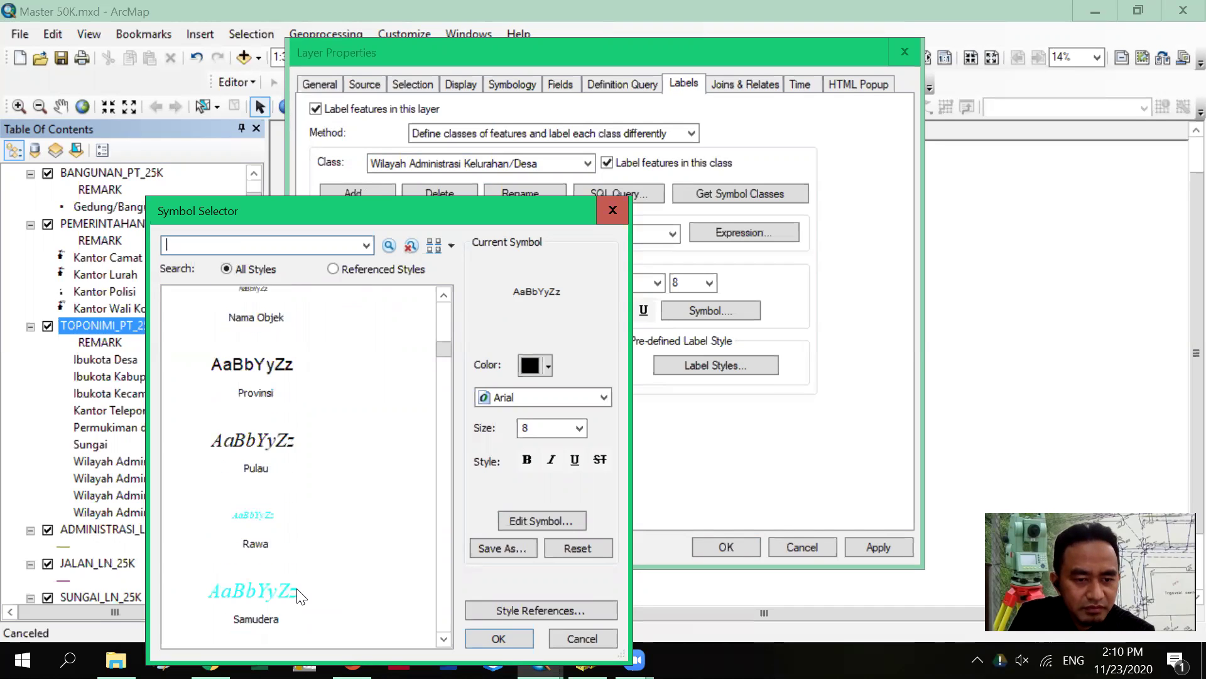
scroll(301, 596, "down", 4)
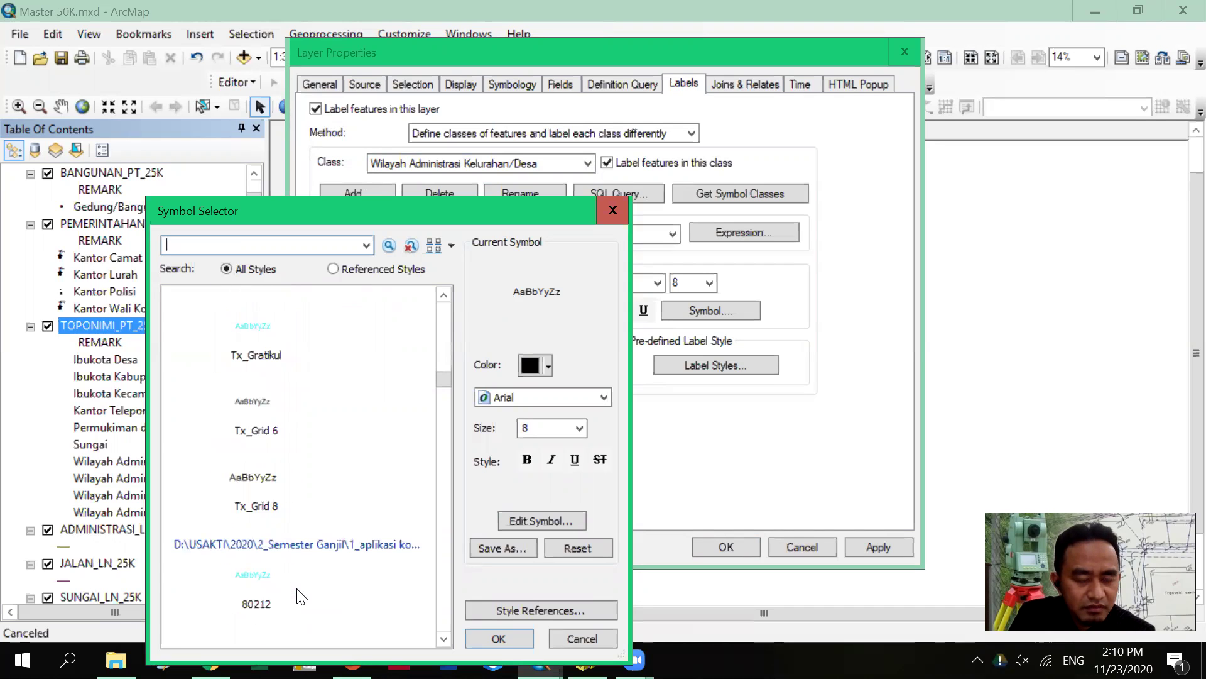
scroll(301, 595, "down", 7)
scroll(301, 596, "down", 7)
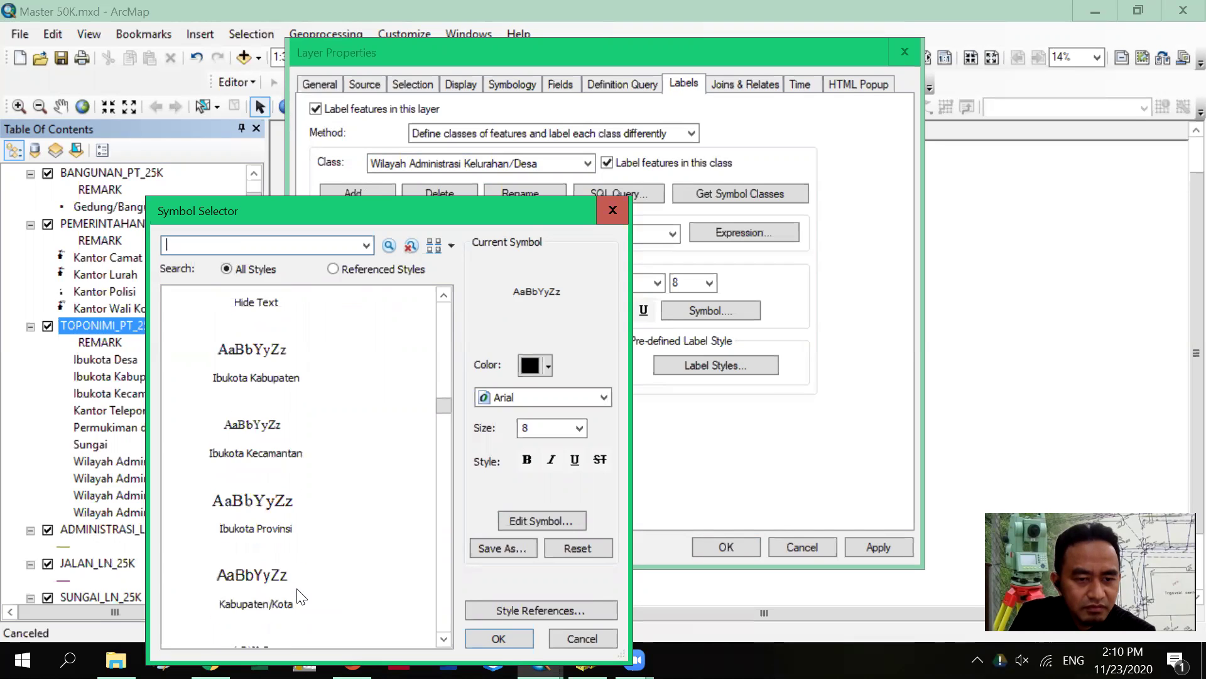
scroll(301, 596, "down", 10)
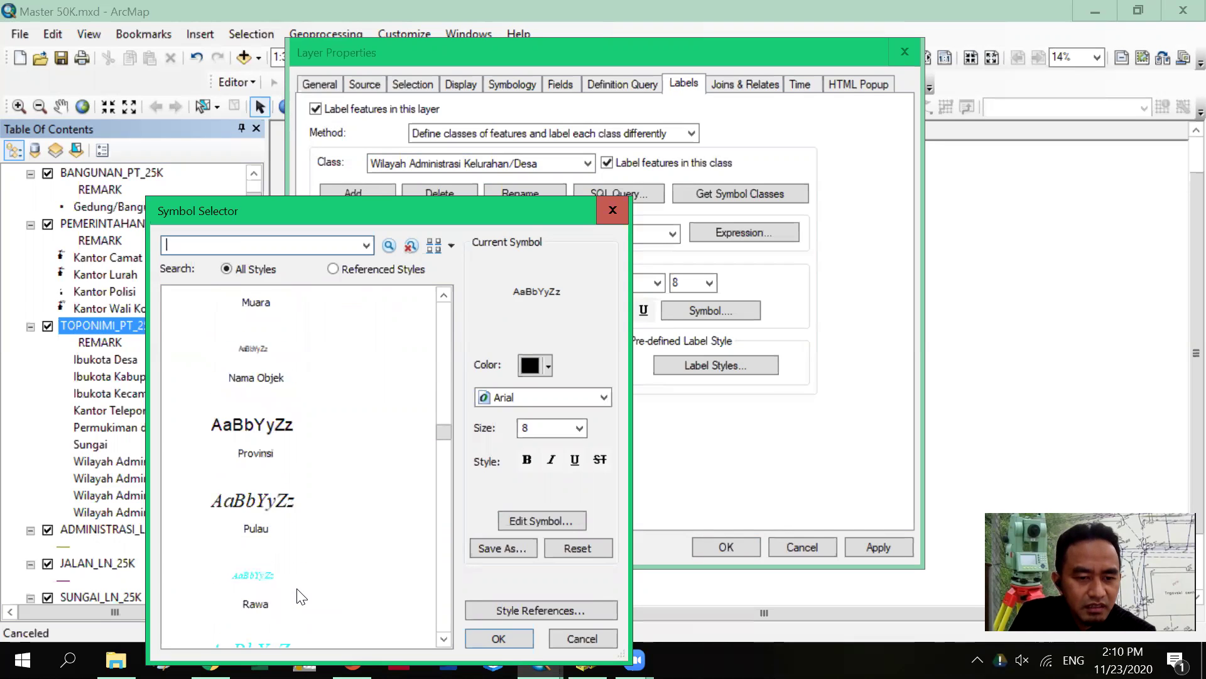
scroll(301, 595, "down", 10)
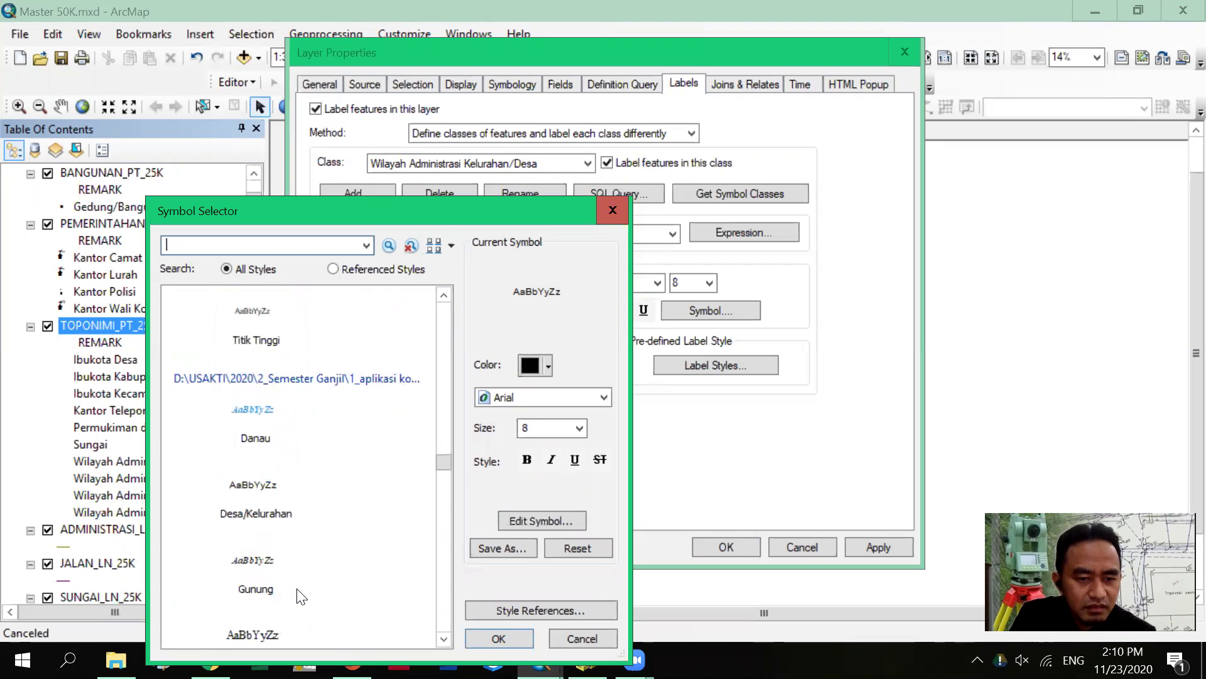
scroll(301, 596, "down", 5)
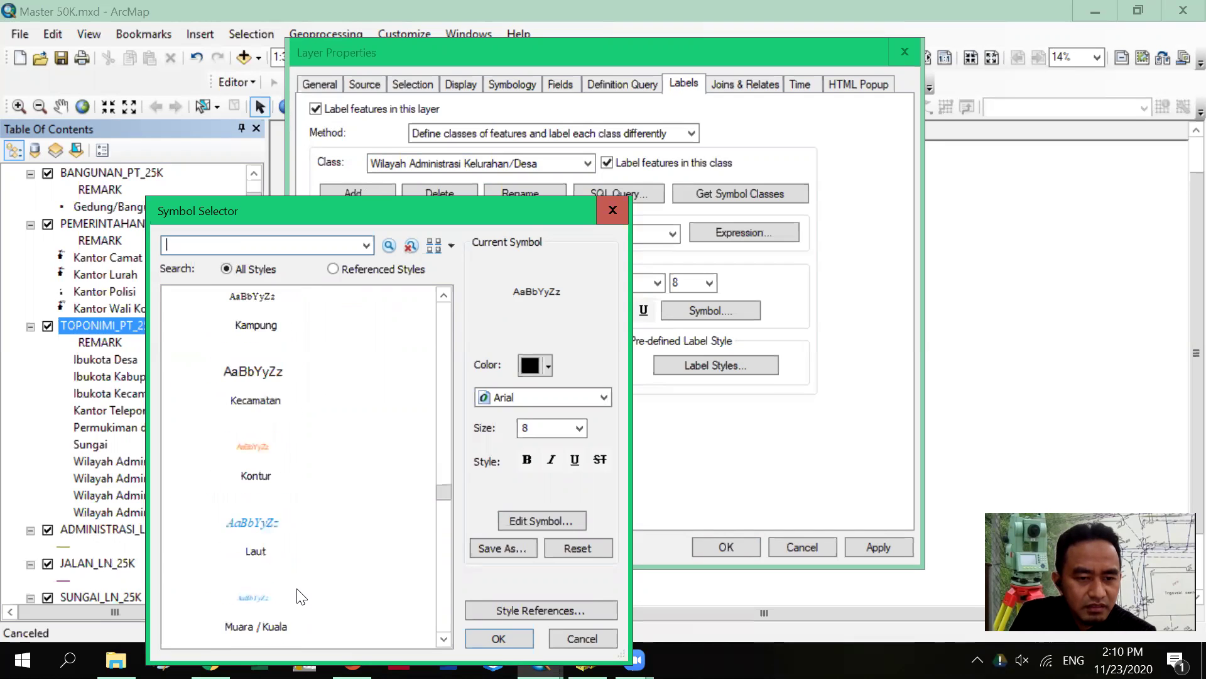
scroll(301, 596, "down", 8)
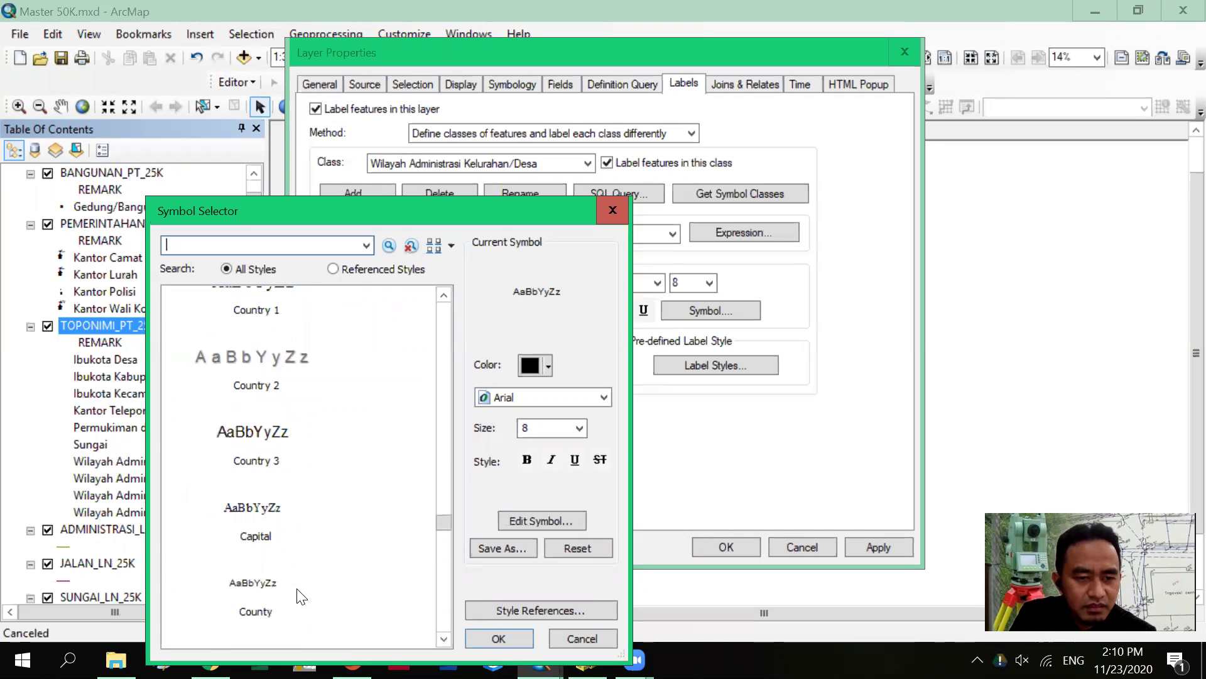
scroll(329, 495, "up", 6)
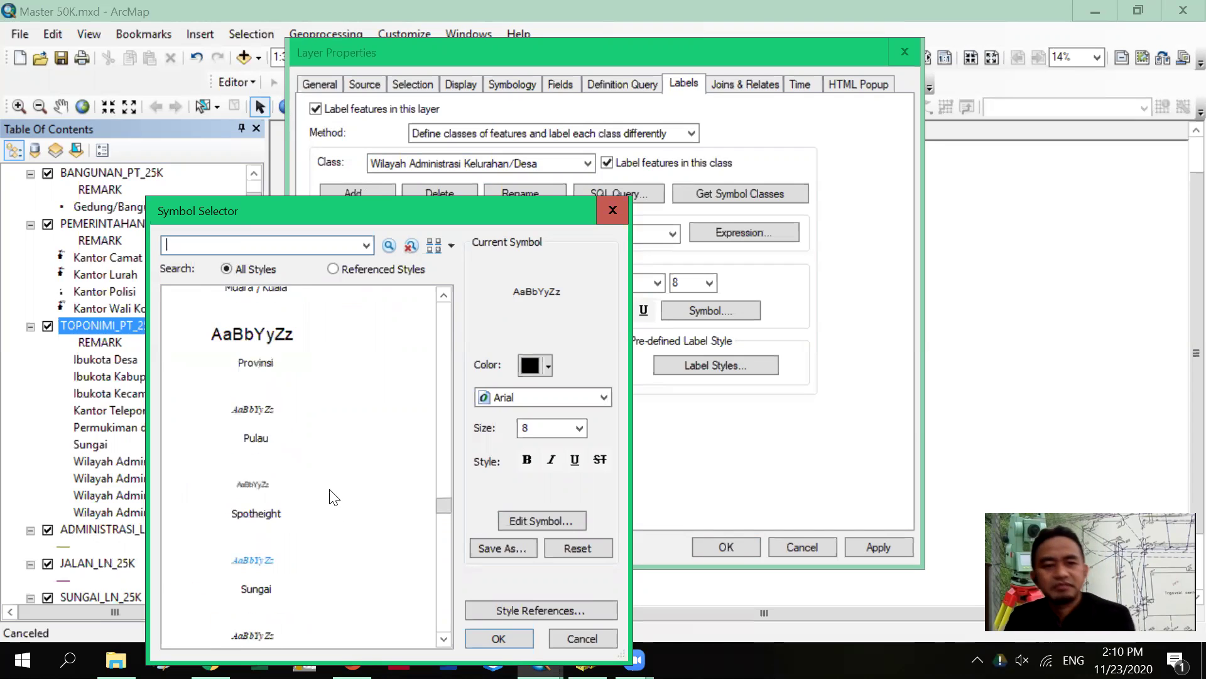
Leave the Wilayah Administrasi Kelurahan/Desa symbol unchosen, and apply the label settings to the TOPONIMI_PT_25K layer
left_click(606, 211)
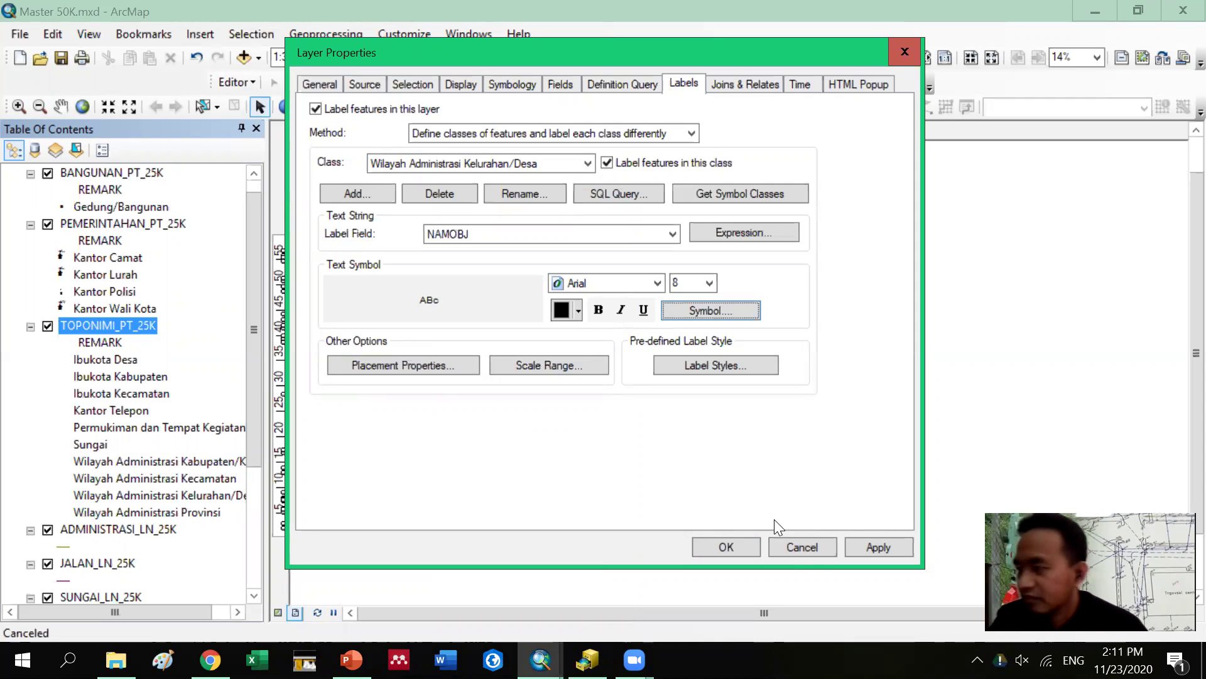
left_click(859, 547)
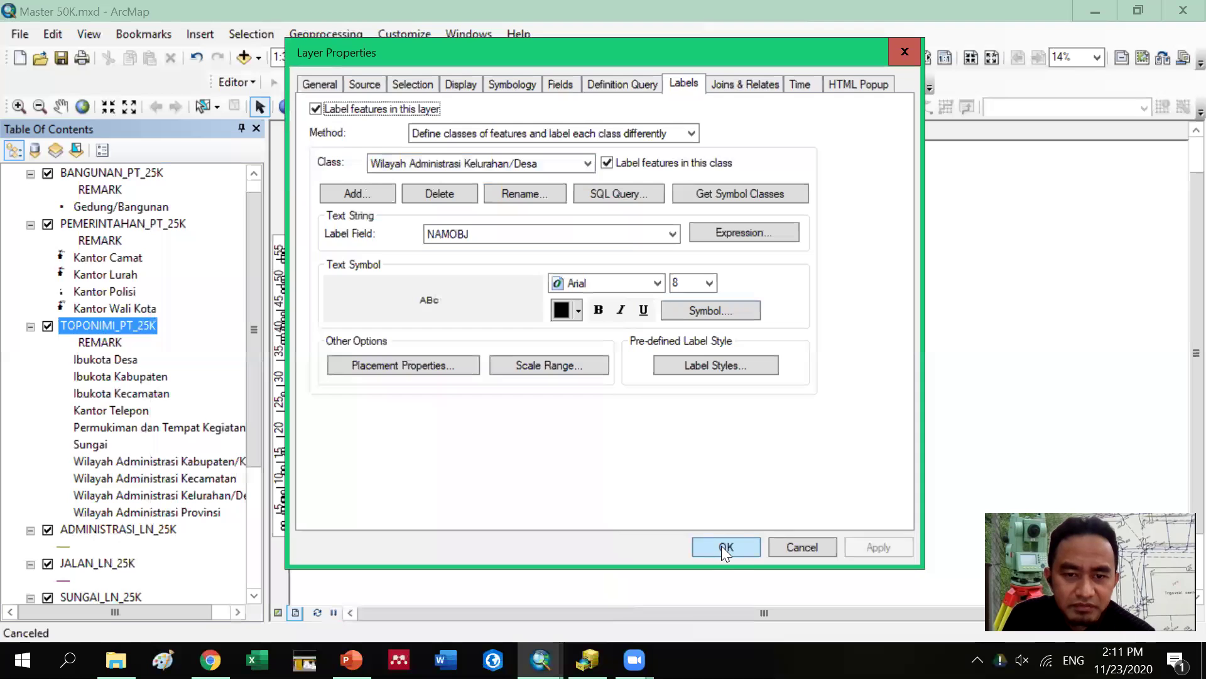
left_click(724, 548)
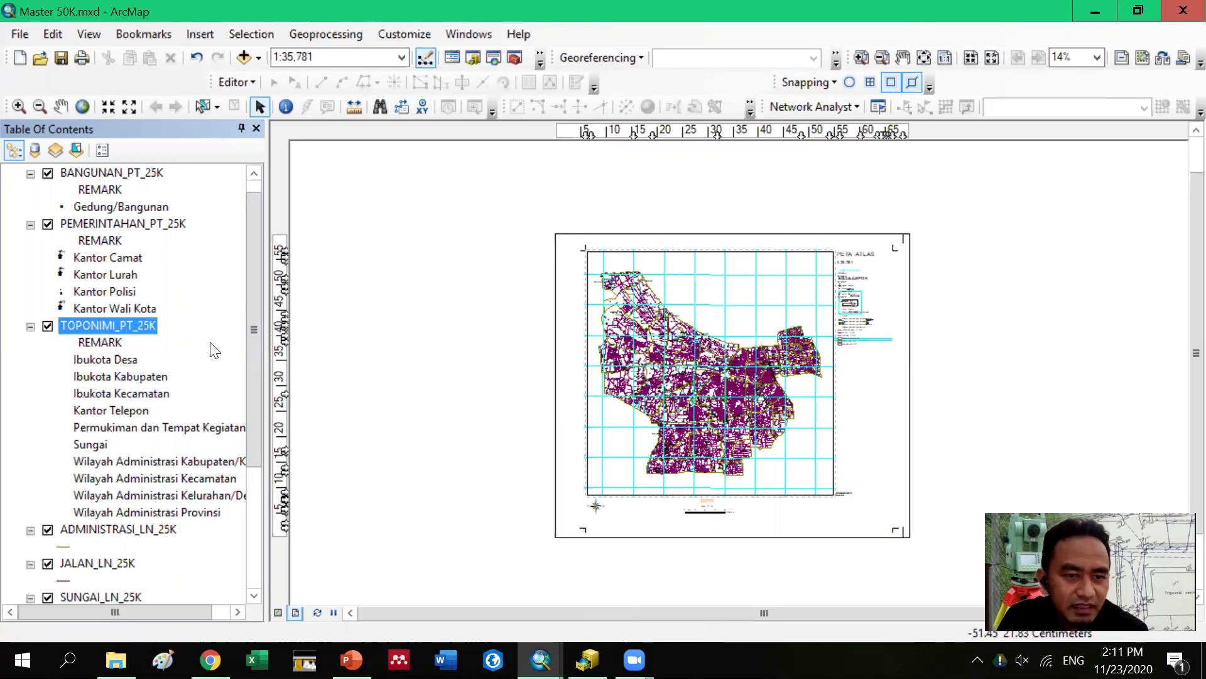
Symbolize the ADMINISTRASI_LN_25K layer by unique values of the KELAS field, adding all values and turning off all other values
left_click_drag(252, 291, 256, 349)
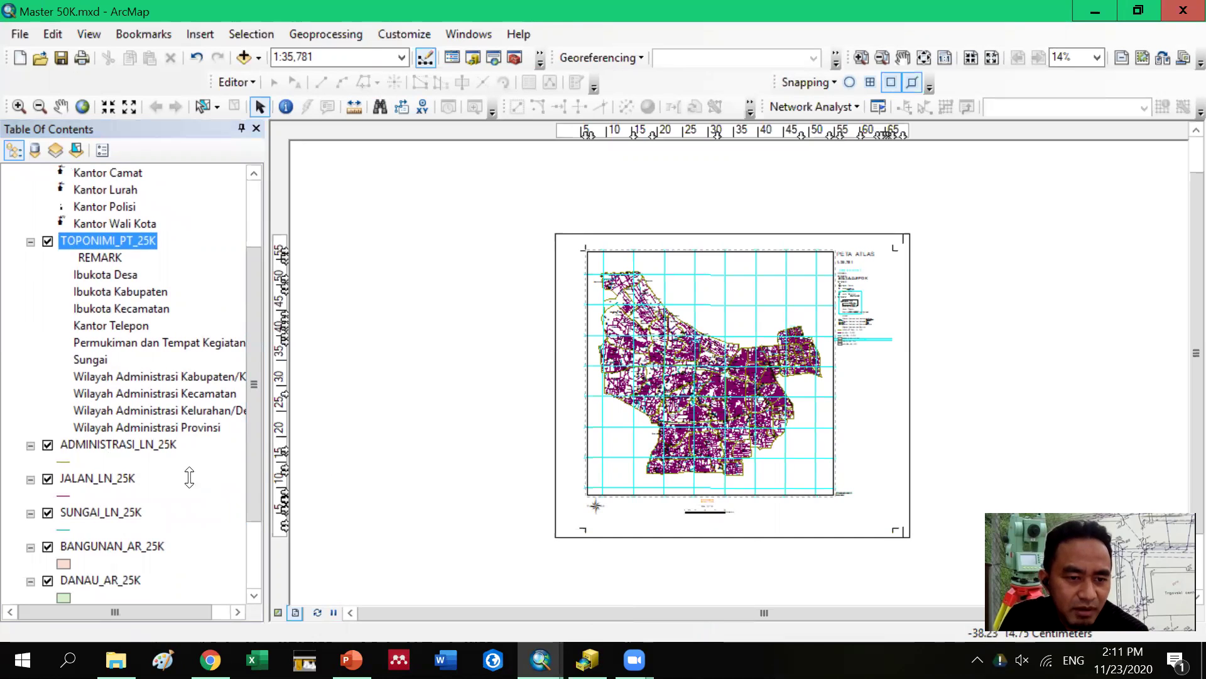
left_click(122, 446)
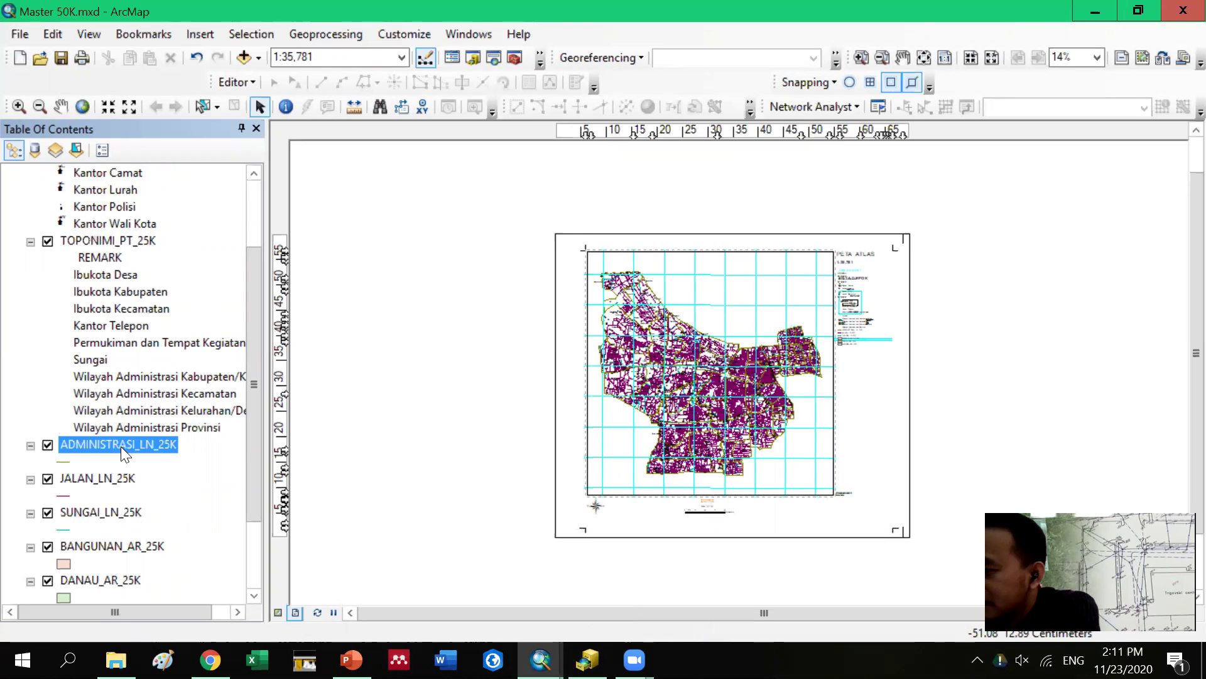
scroll(122, 451, "down", 2)
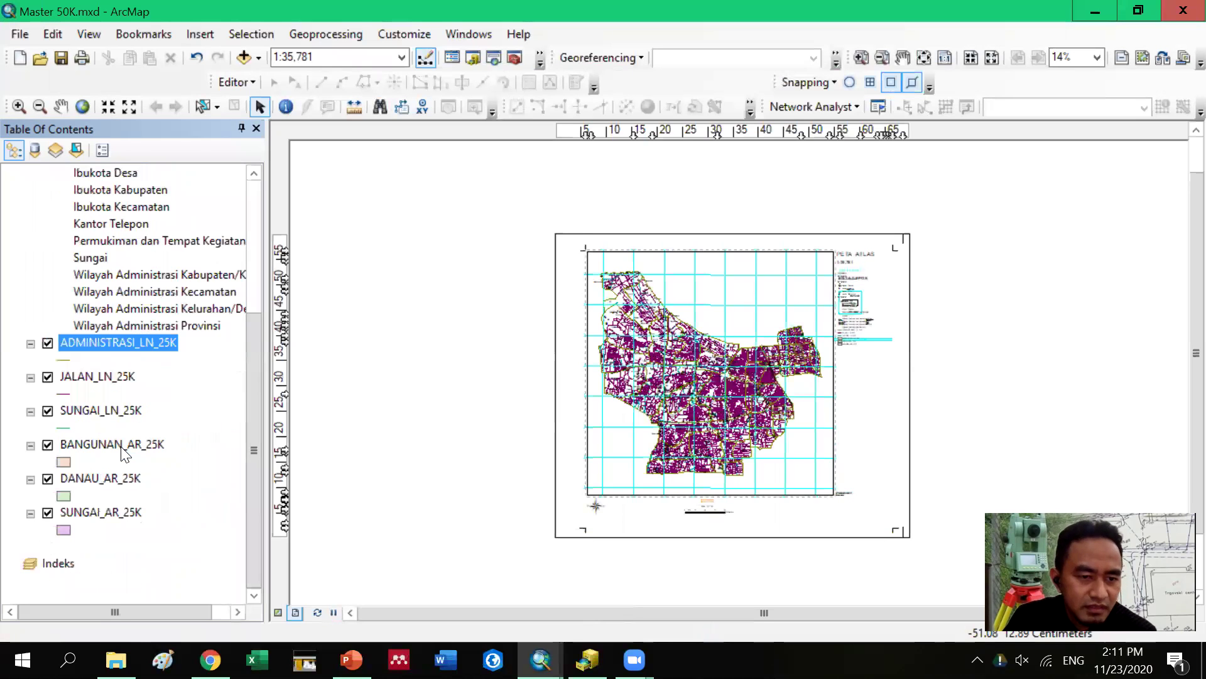
right_click(132, 336)
left_click(183, 390)
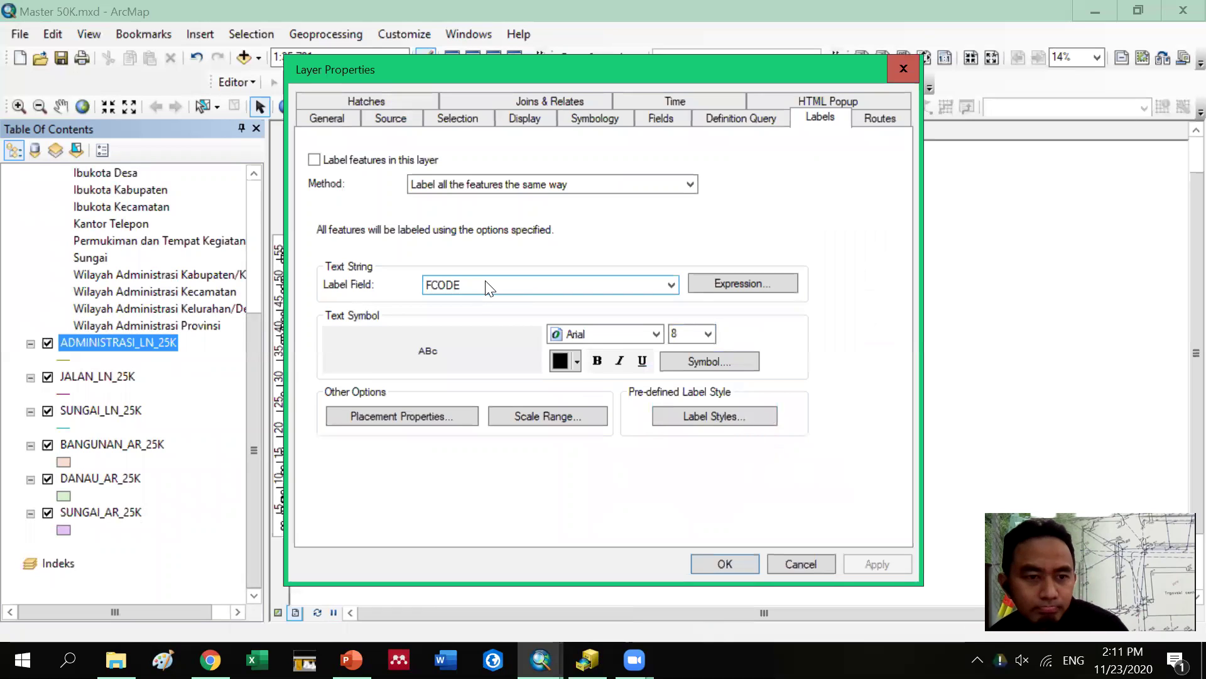
left_click(592, 118)
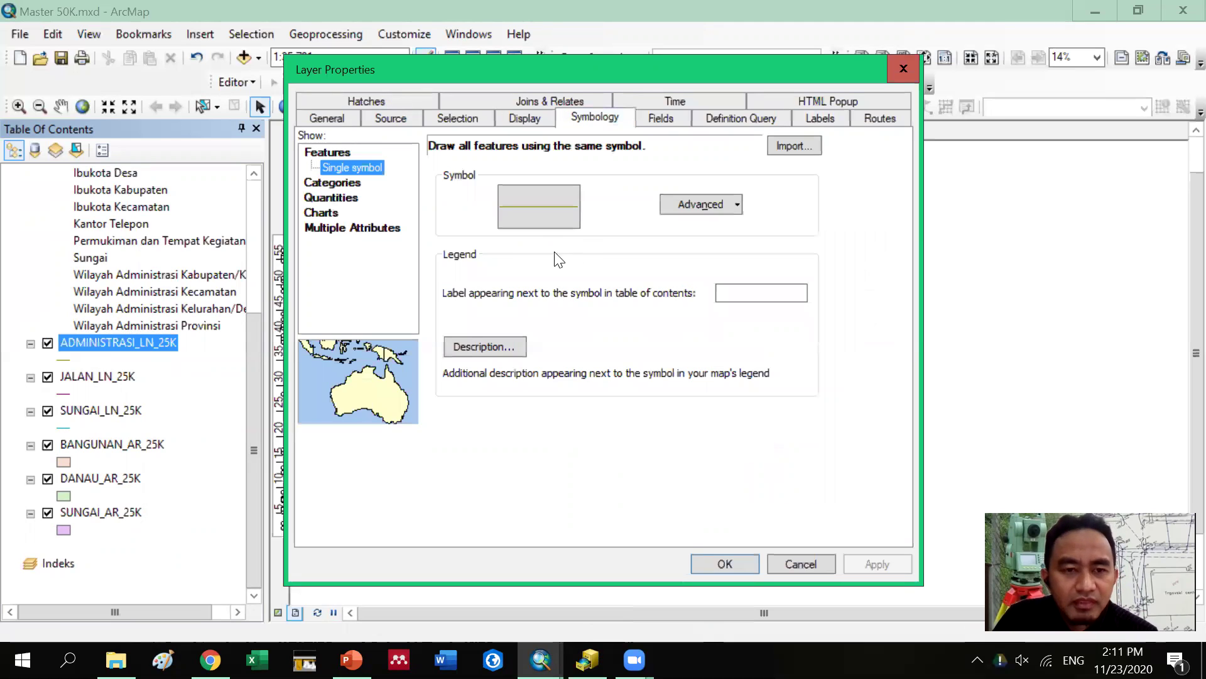
left_click(350, 184)
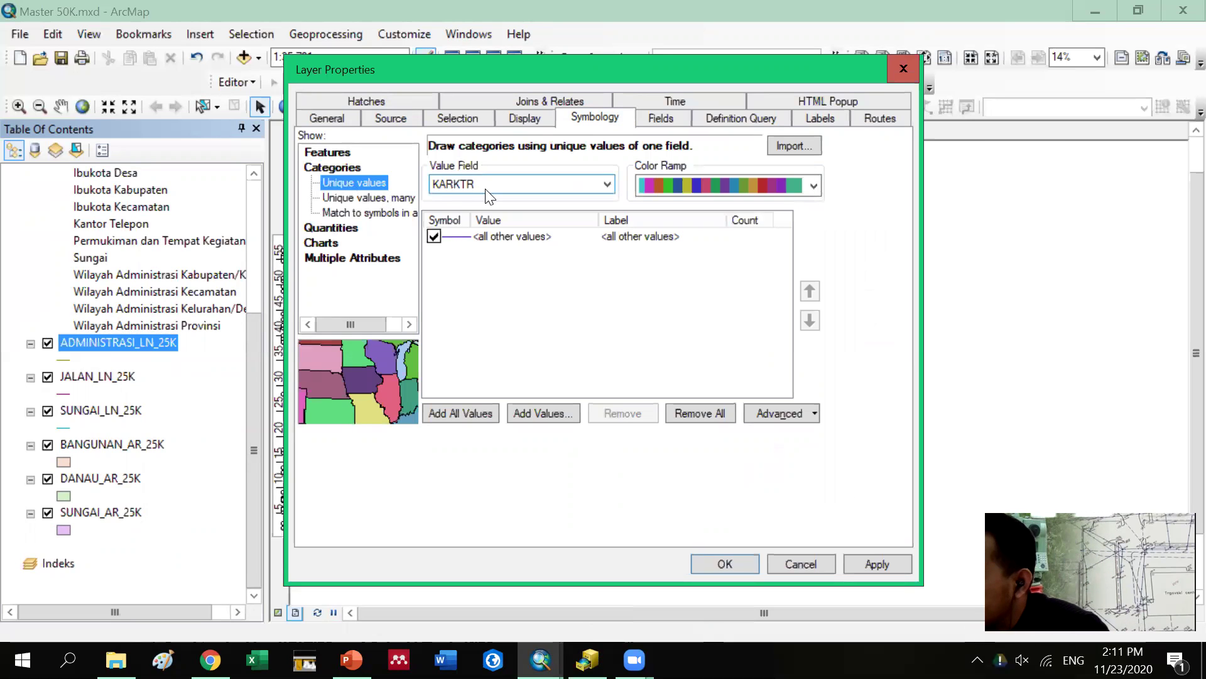
left_click(550, 182)
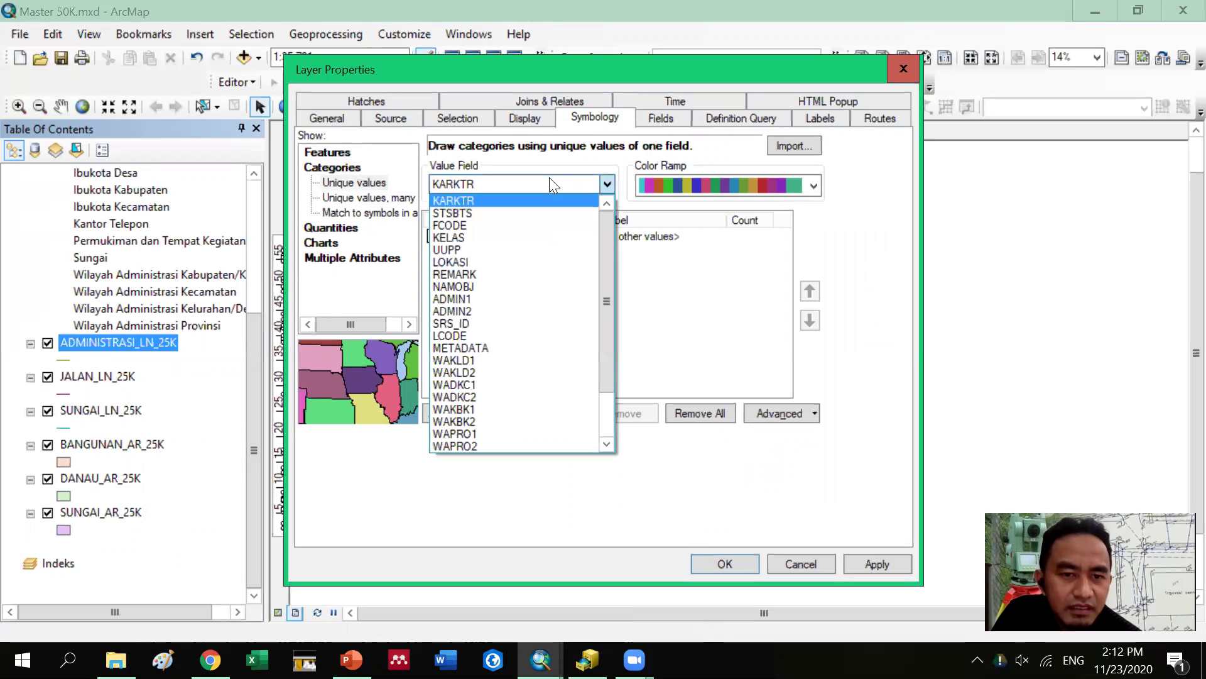
left_click(524, 237)
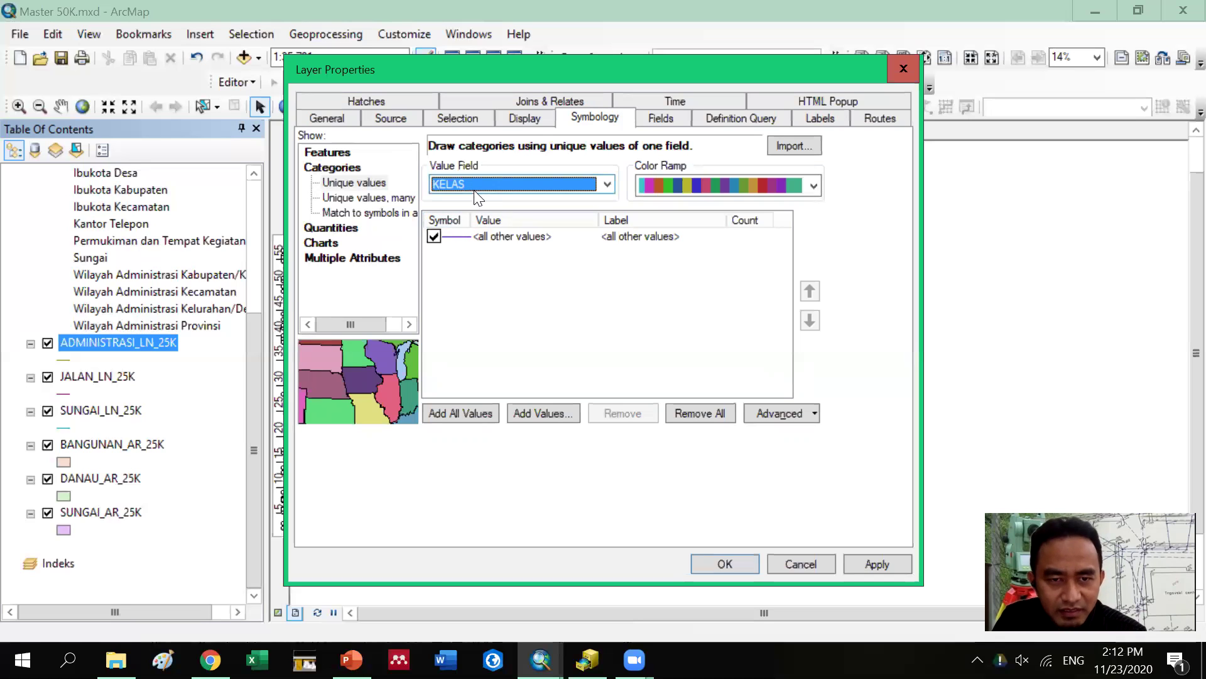
left_click(479, 414)
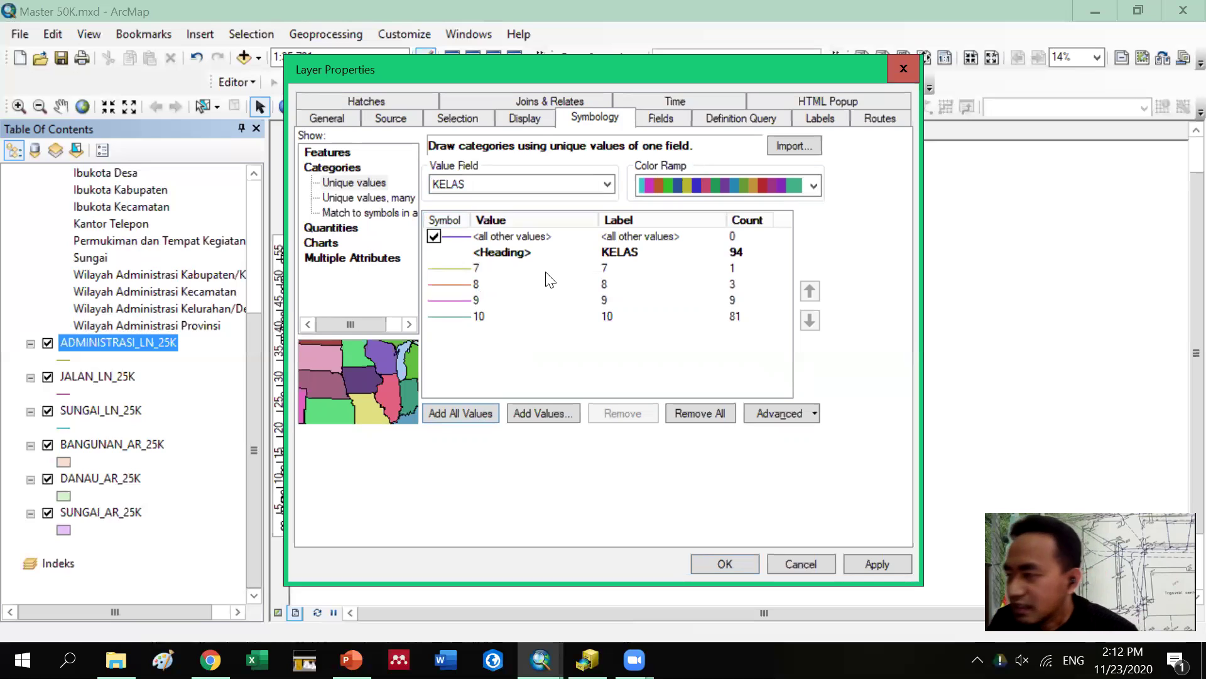
left_click(434, 237)
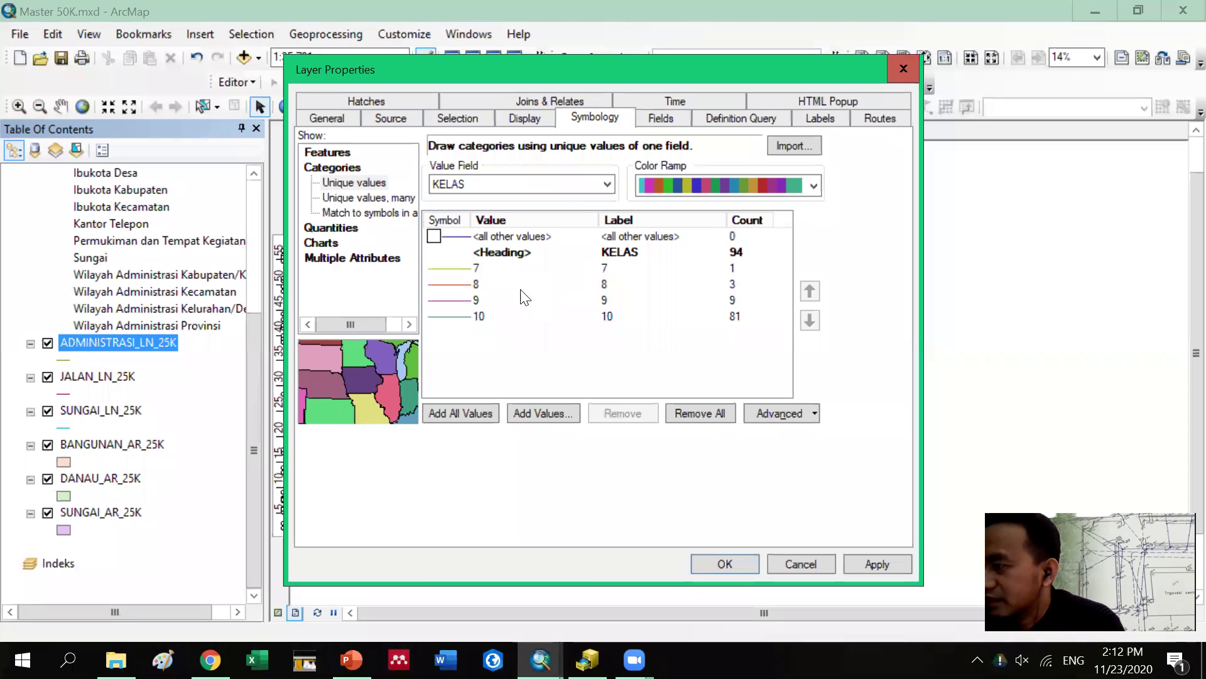
Change the label of KELAS value 7 to "Batas provinsi"
left_click(608, 268)
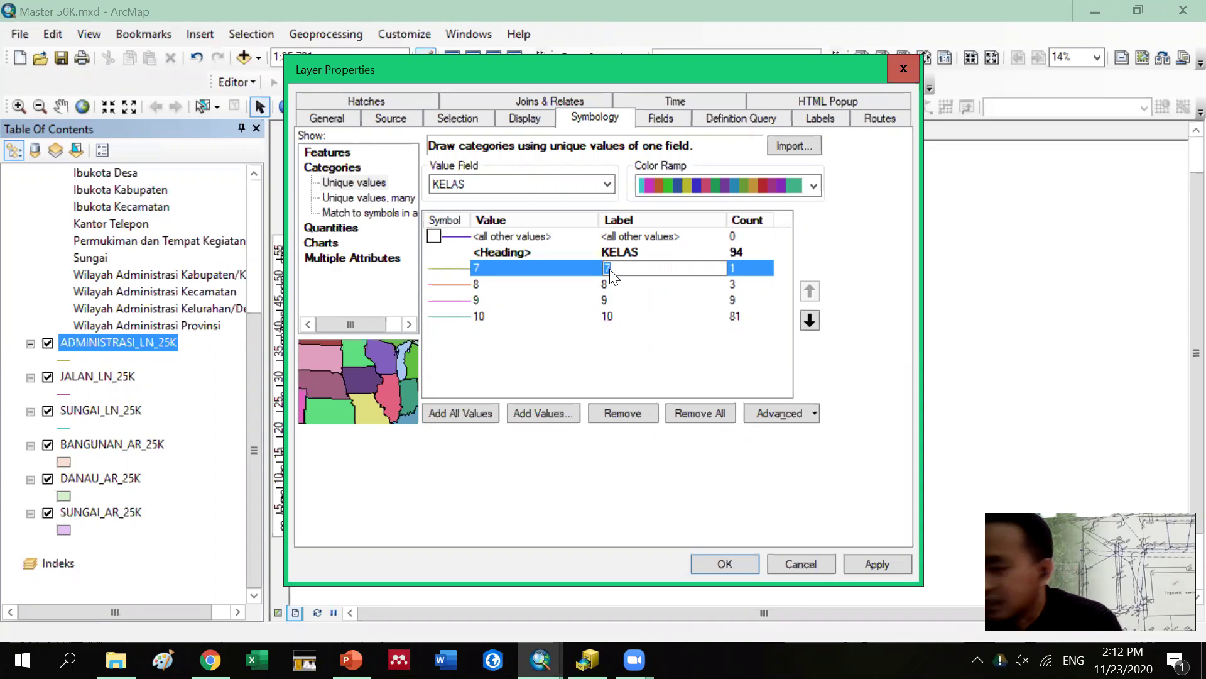
left_click(614, 269)
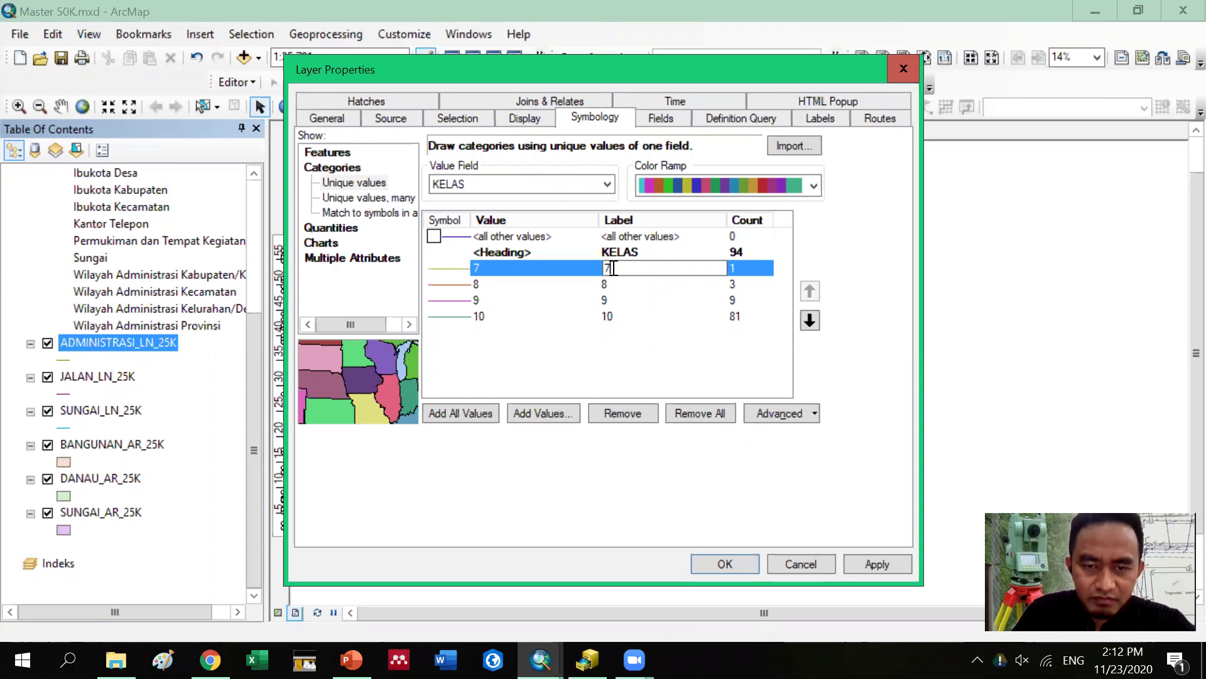
key("BackSpace")
type("Batas")
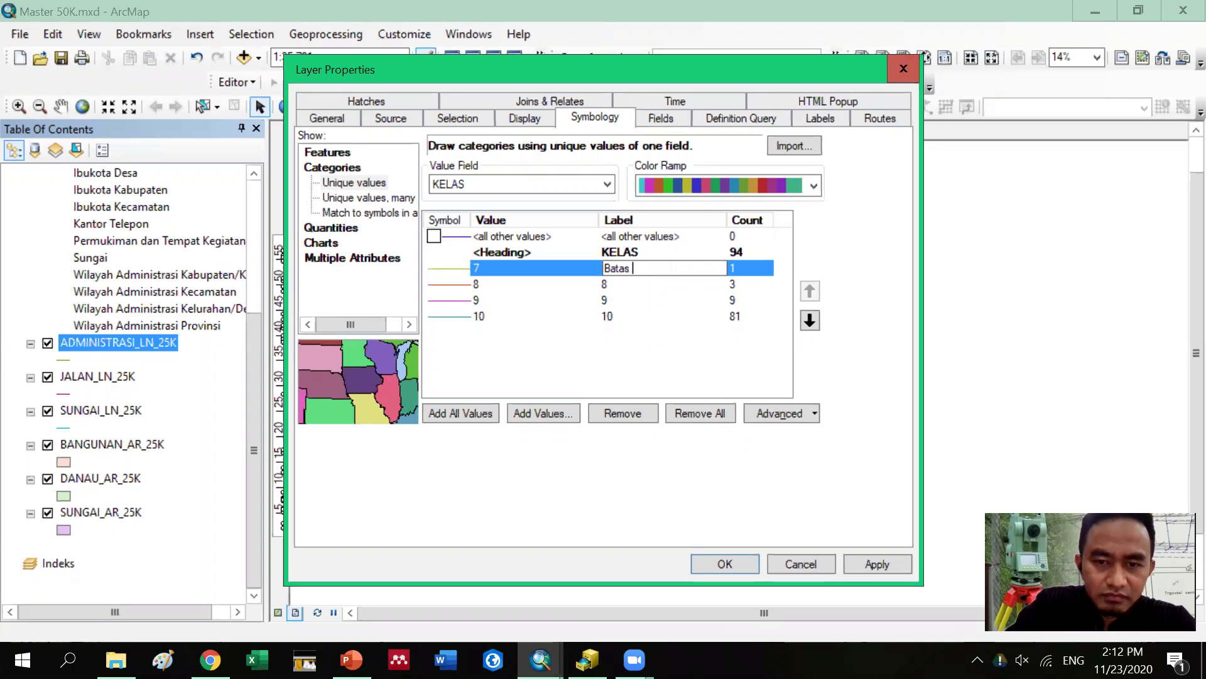
type(" provinsi")
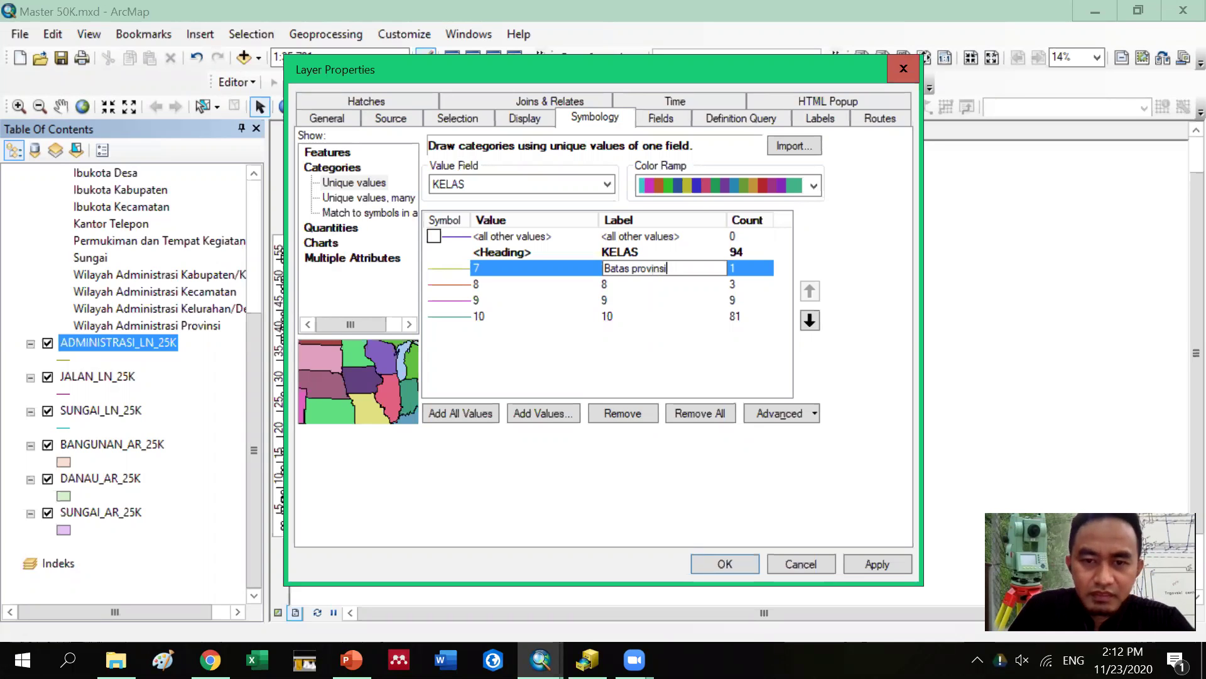
Change the label of KELAS value 8 to "Batas kabupaten/kota"
left_click(630, 287)
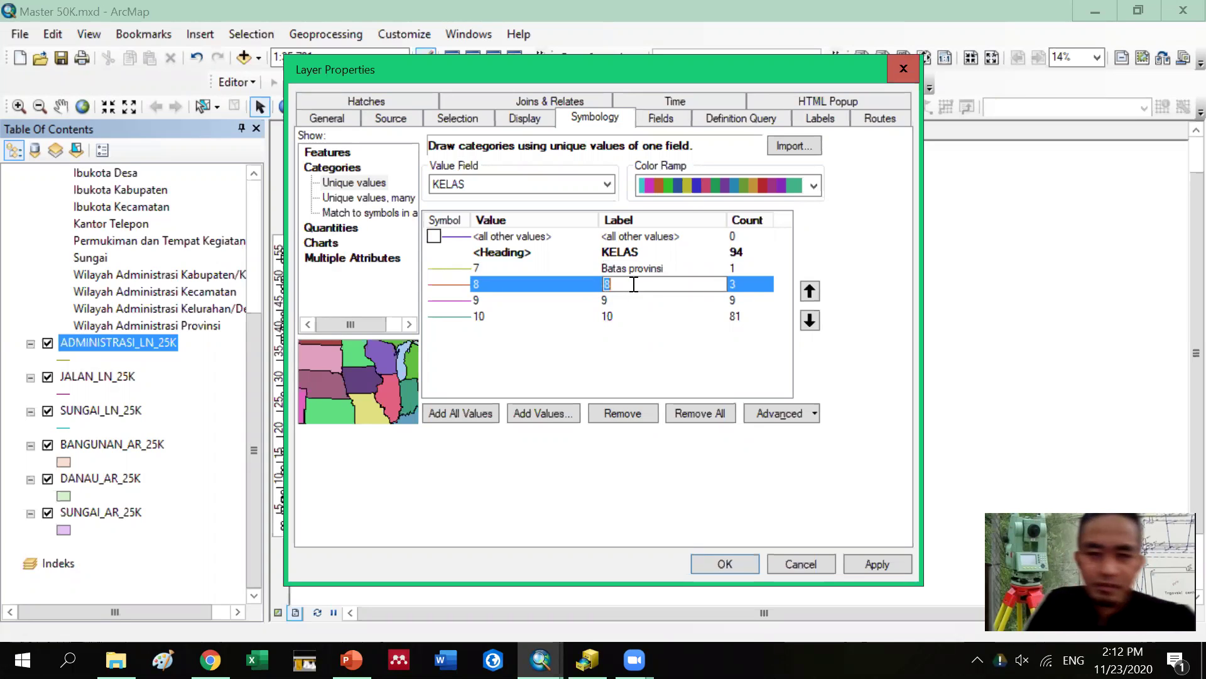
type("Bats")
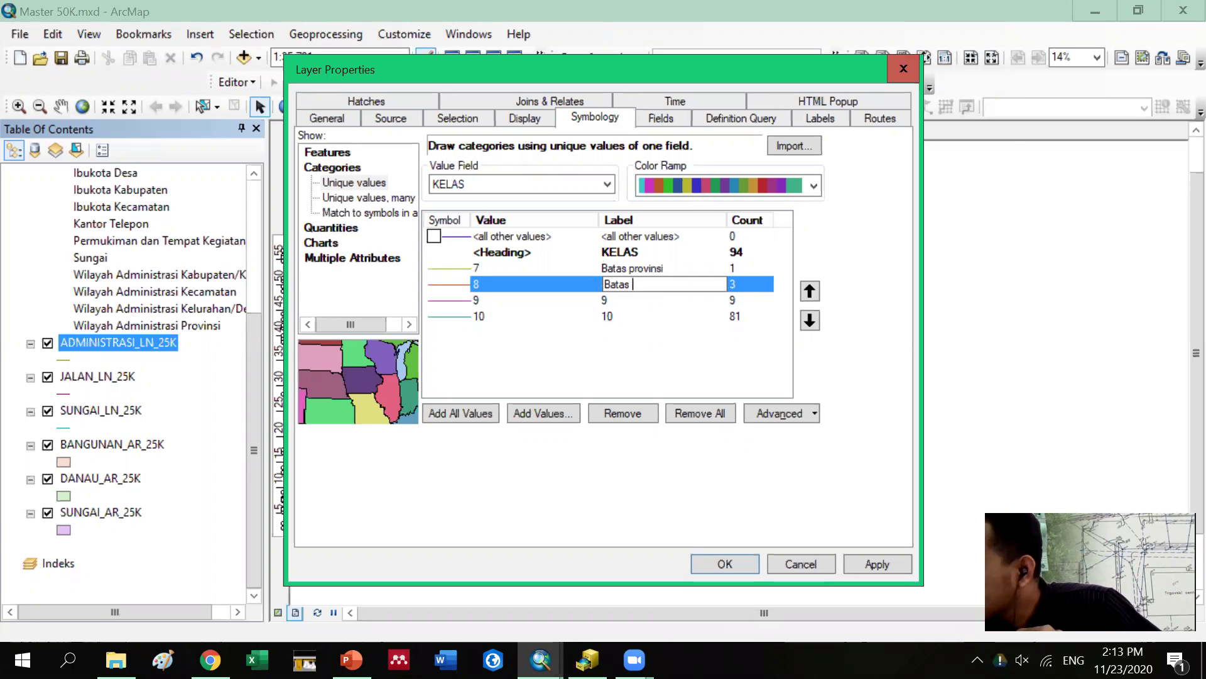
type("kab")
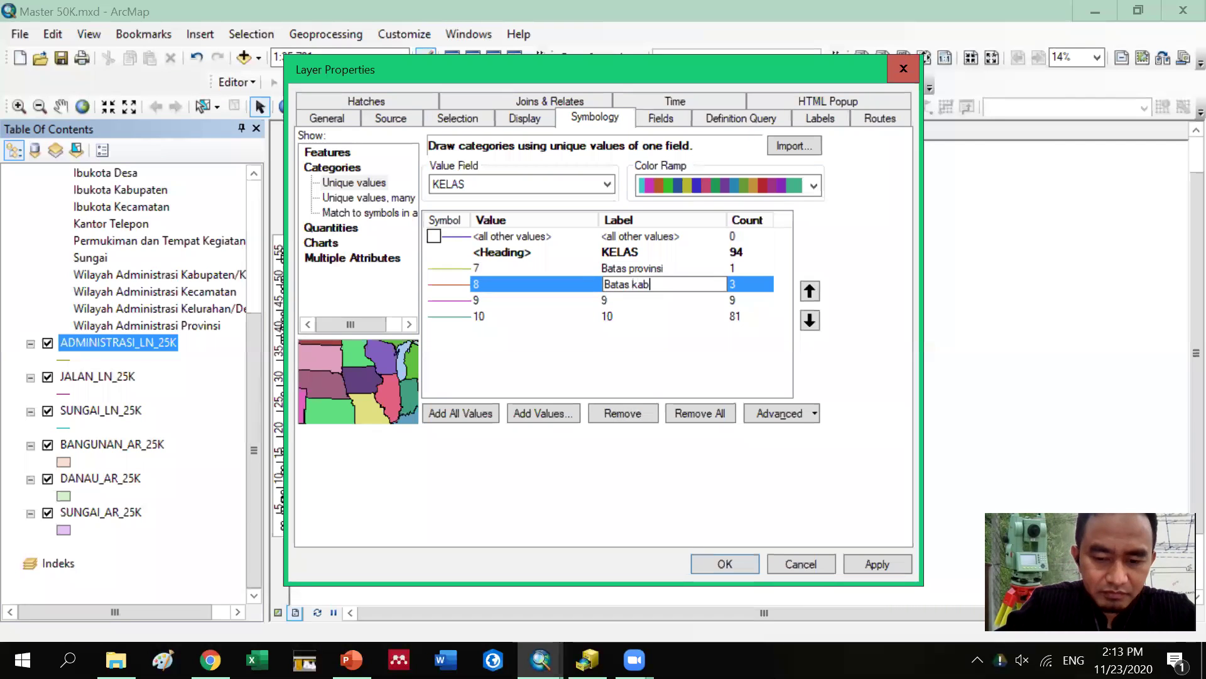
type("upaten/kota")
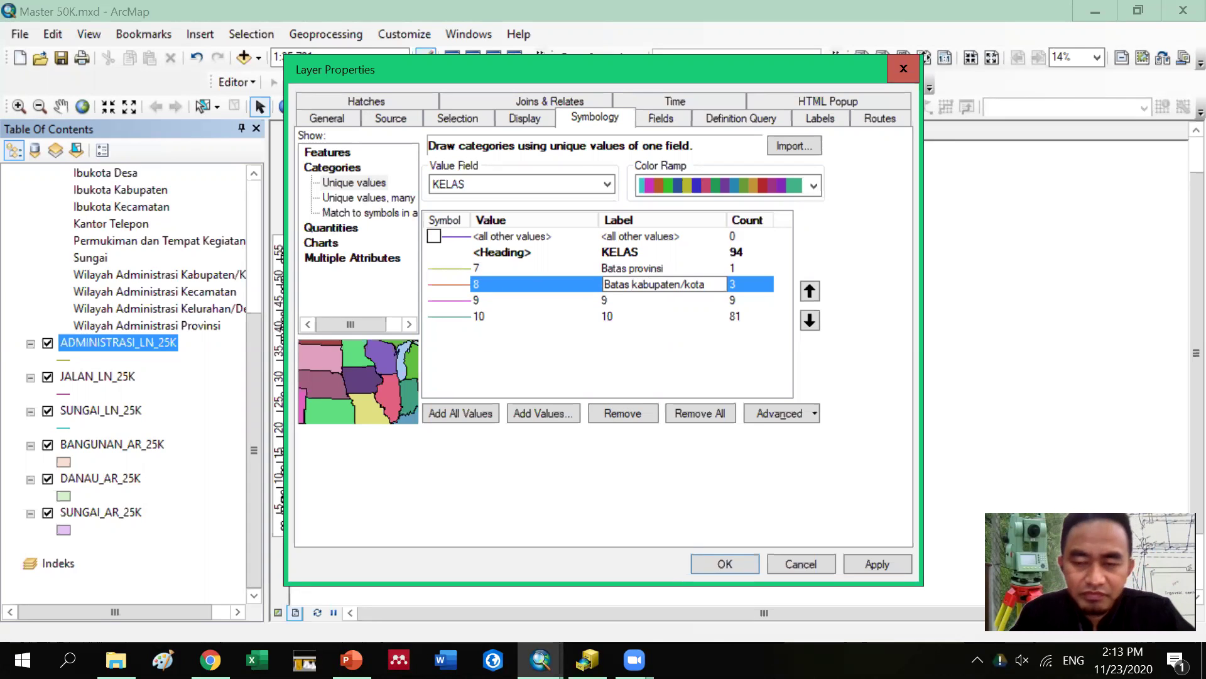
Change the label of KELAS value 9 to "Batas kecamatan"
left_click(616, 299)
type("Bata")
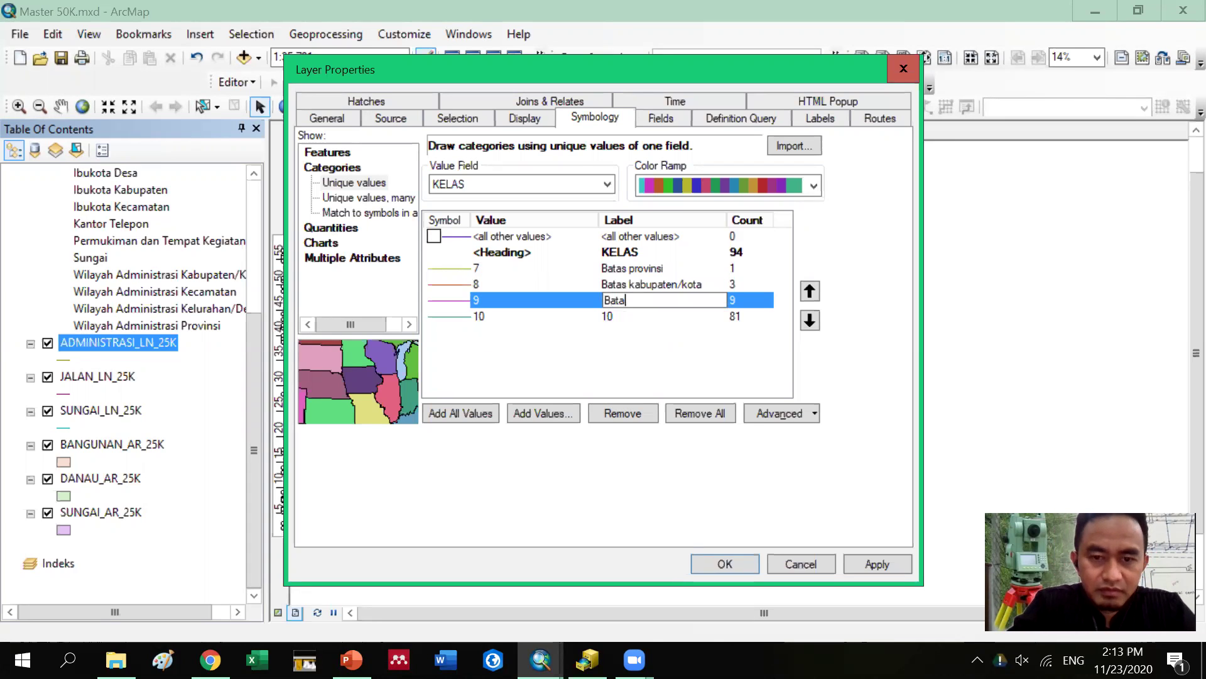
type("s")
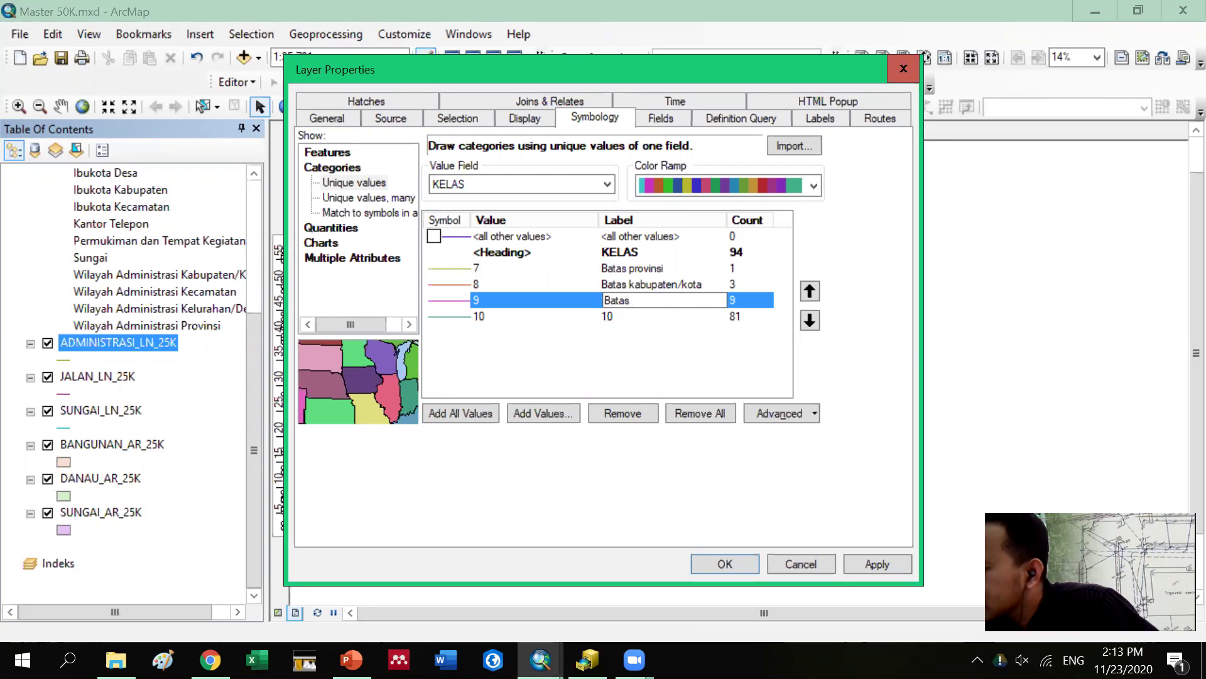
type(" kecamata")
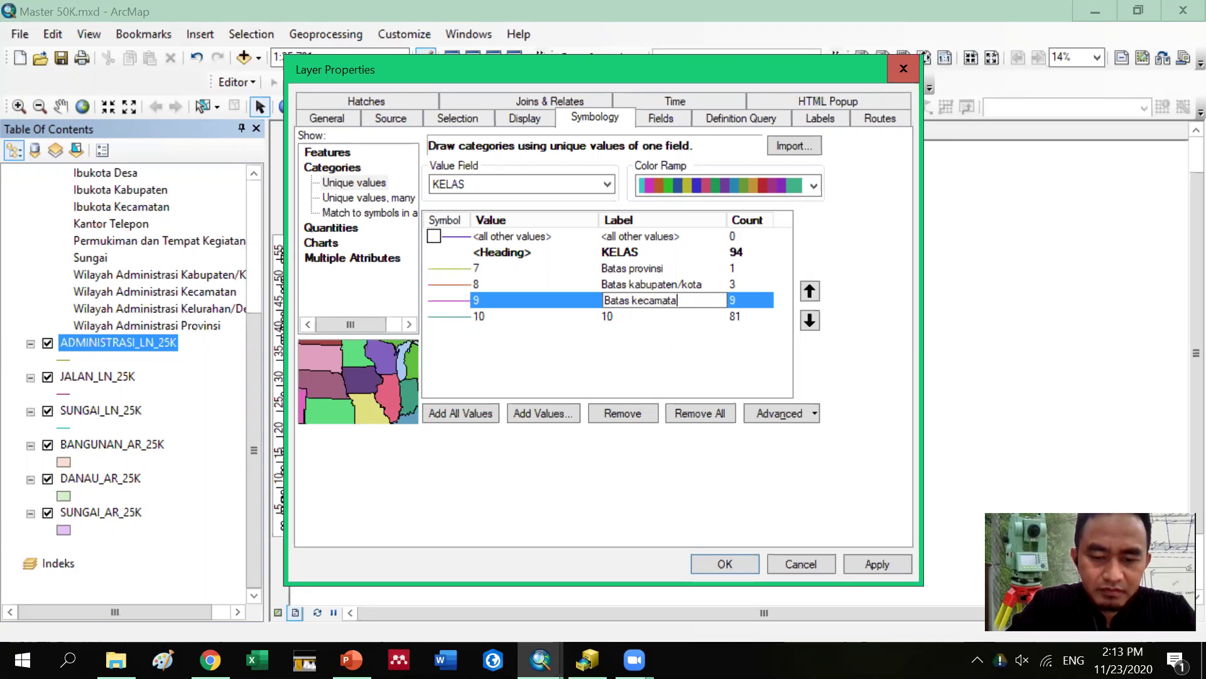
type("n")
Change the label of KELAS value 10 to "Batas kelurahan"
left_click(619, 316)
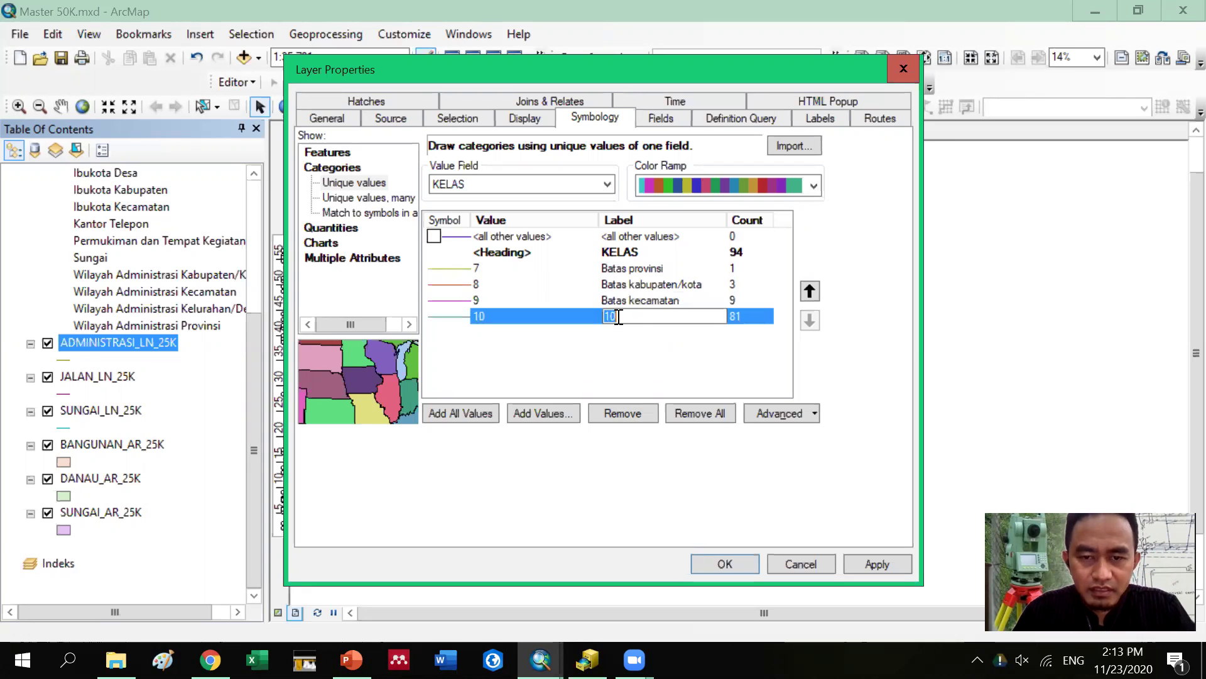
type("V")
type("atas ")
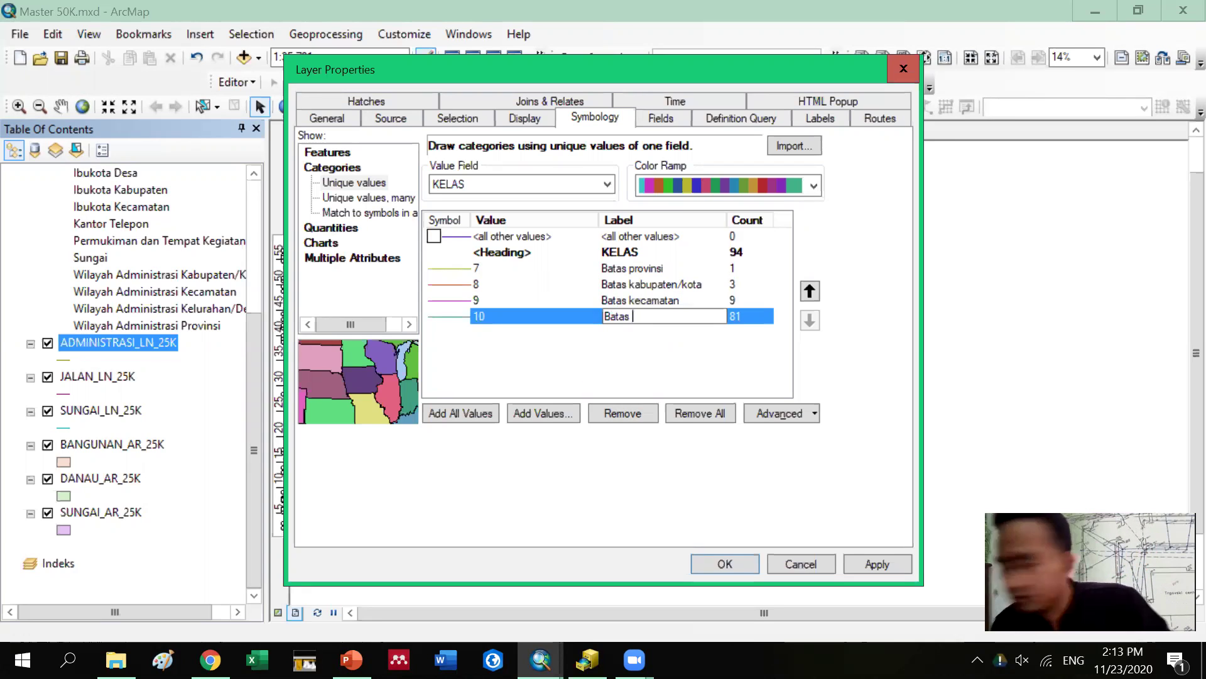
type("kelurahan")
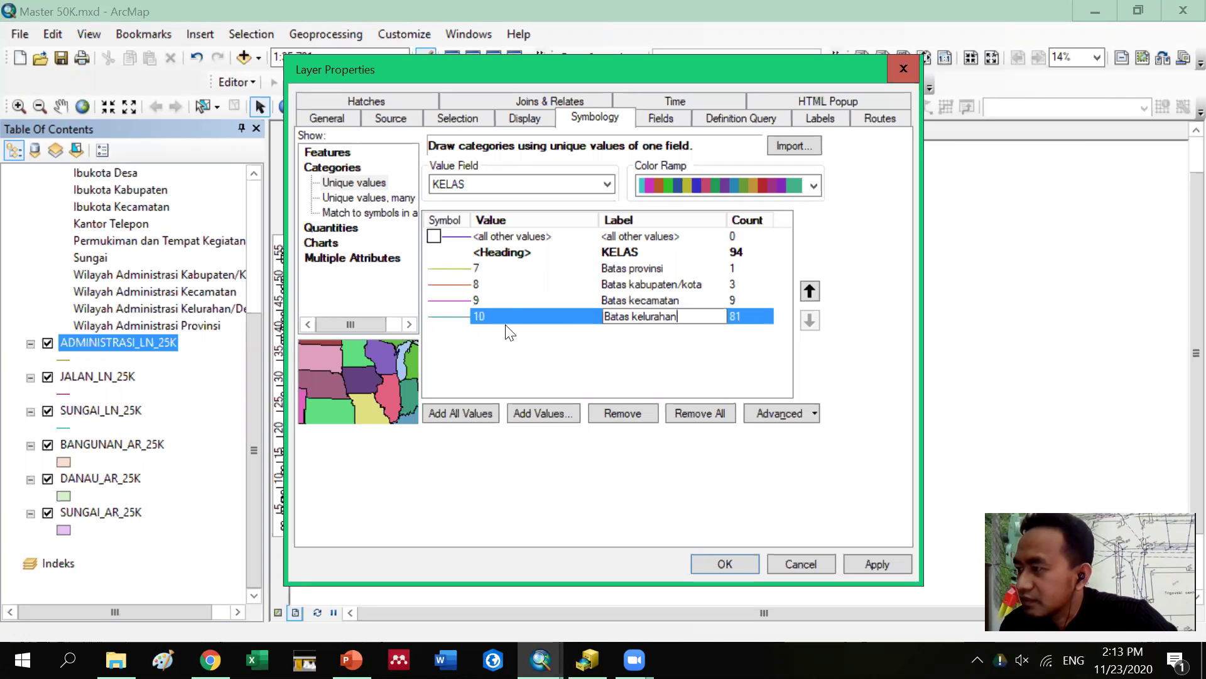
Assign the predefined Batas Provinsi line symbol to the Batas provinsi class
left_click(511, 266)
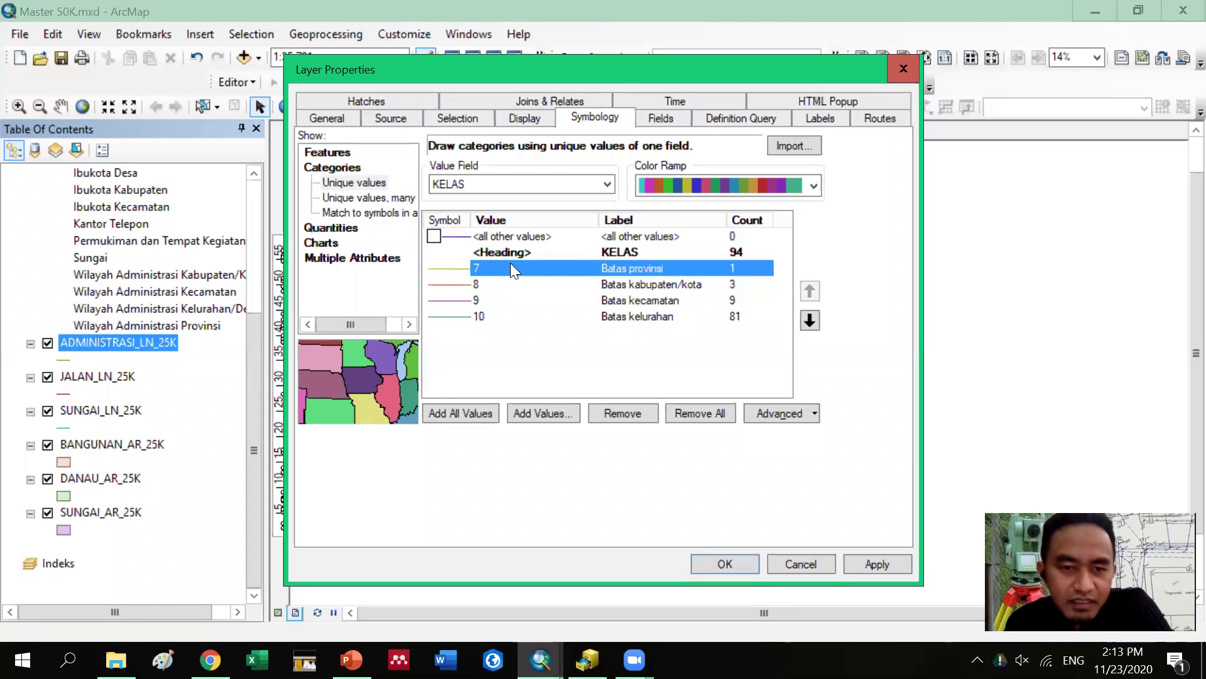
right_click(447, 268)
left_click(442, 269)
double_click(442, 269)
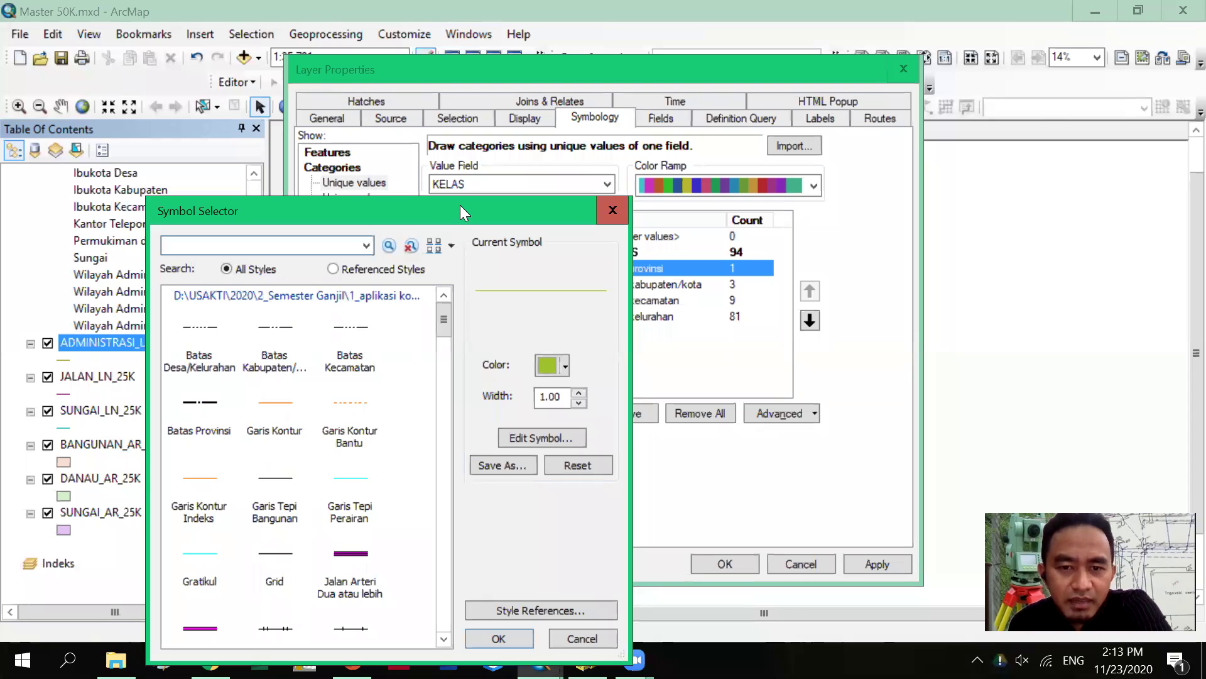
left_click_drag(460, 205, 450, 90)
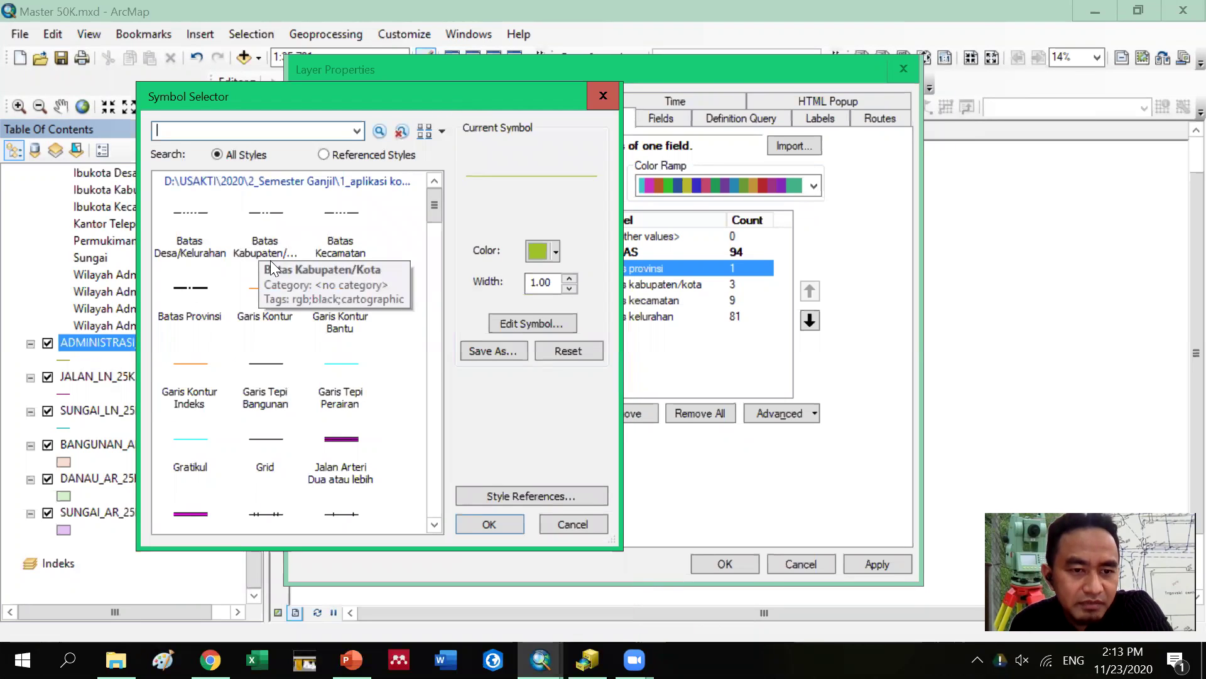
left_click(195, 318)
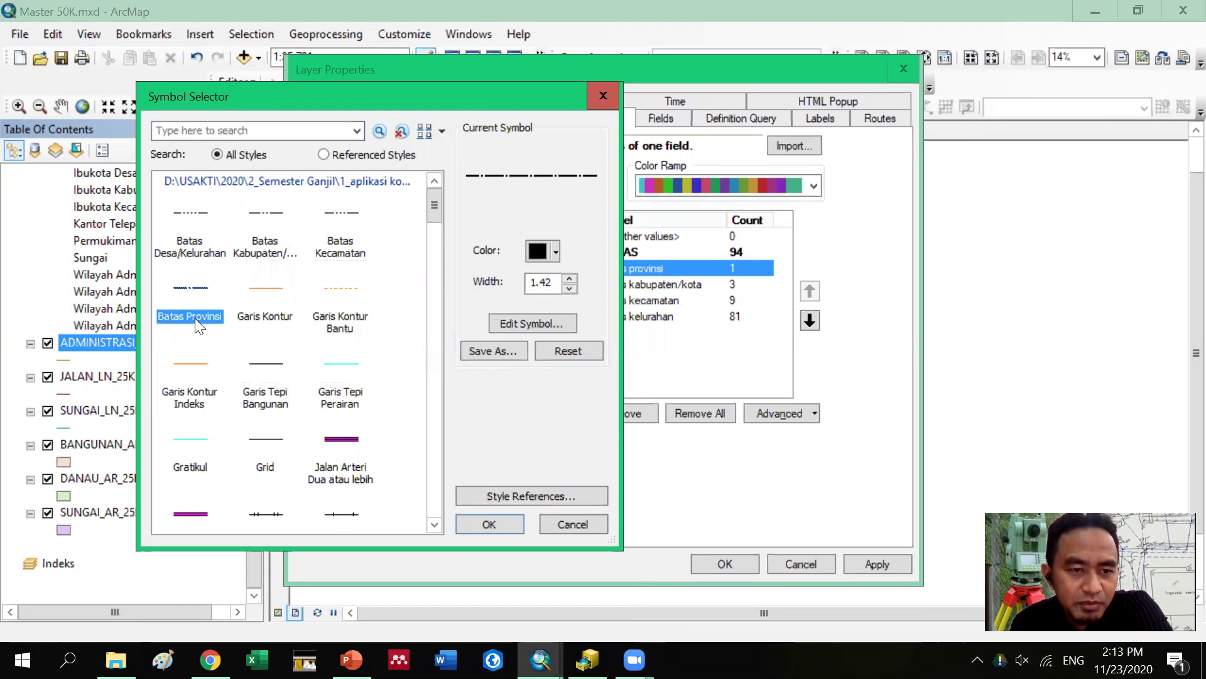
left_click(489, 524)
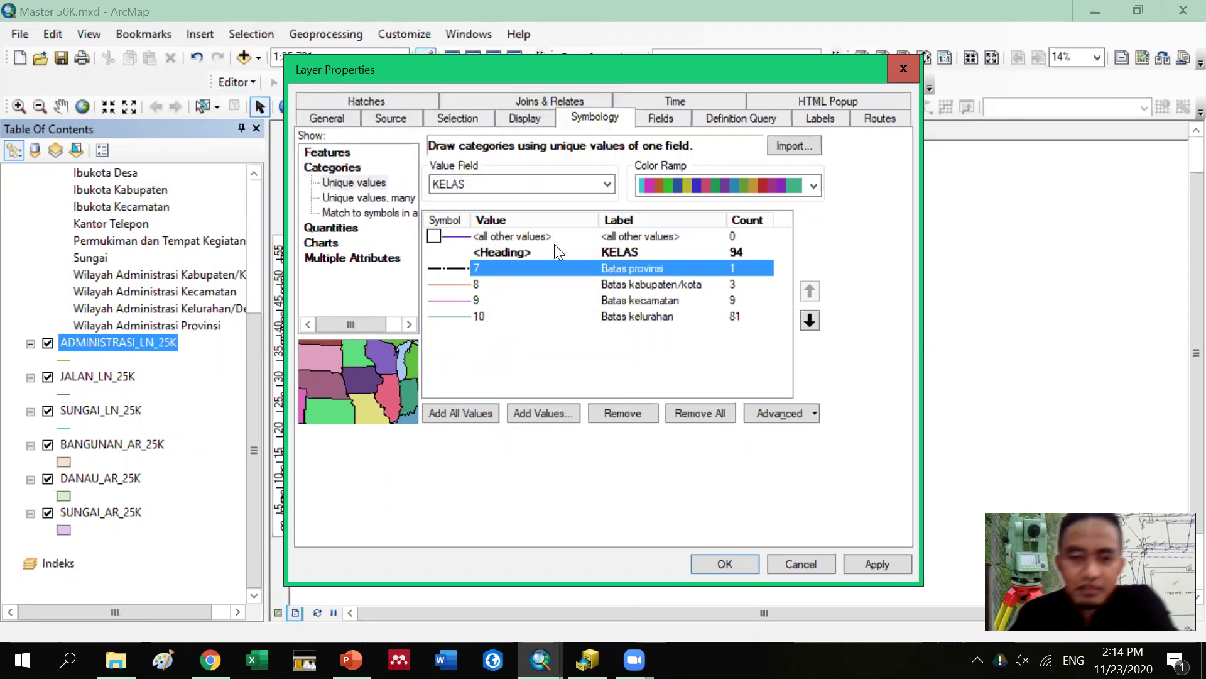
Assign the predefined Batas Kabupaten/Kota line symbol to the Batas kabupaten/kota class
left_click(447, 284)
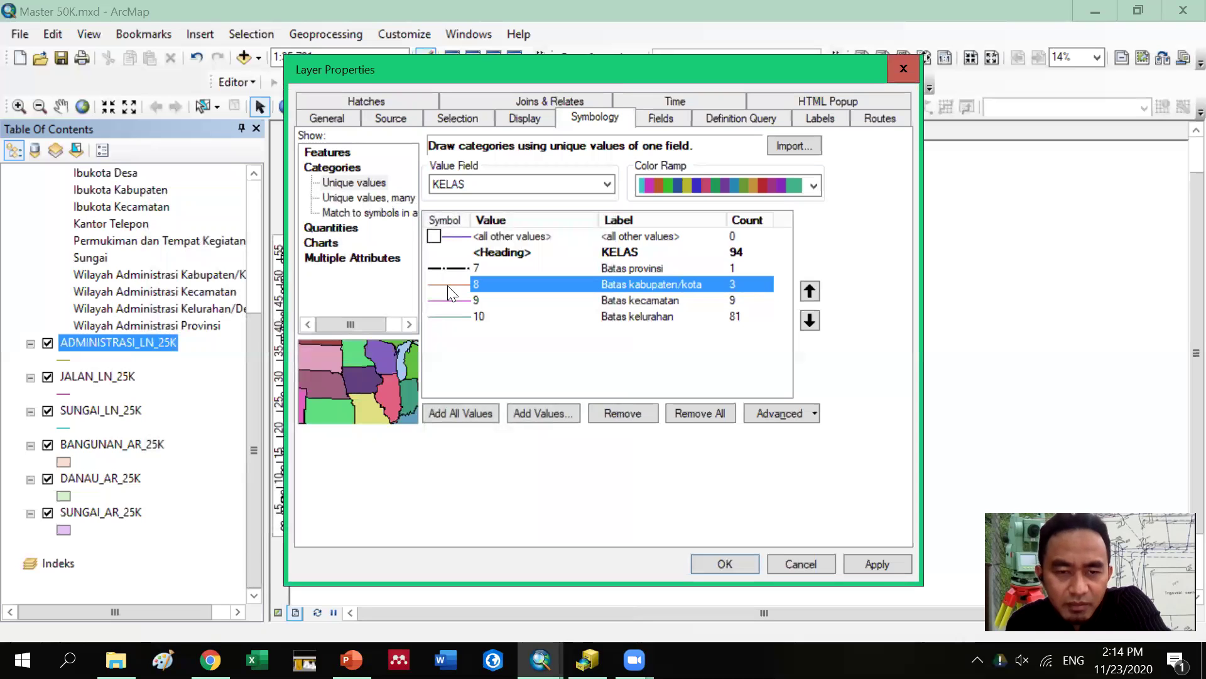
double_click(449, 284)
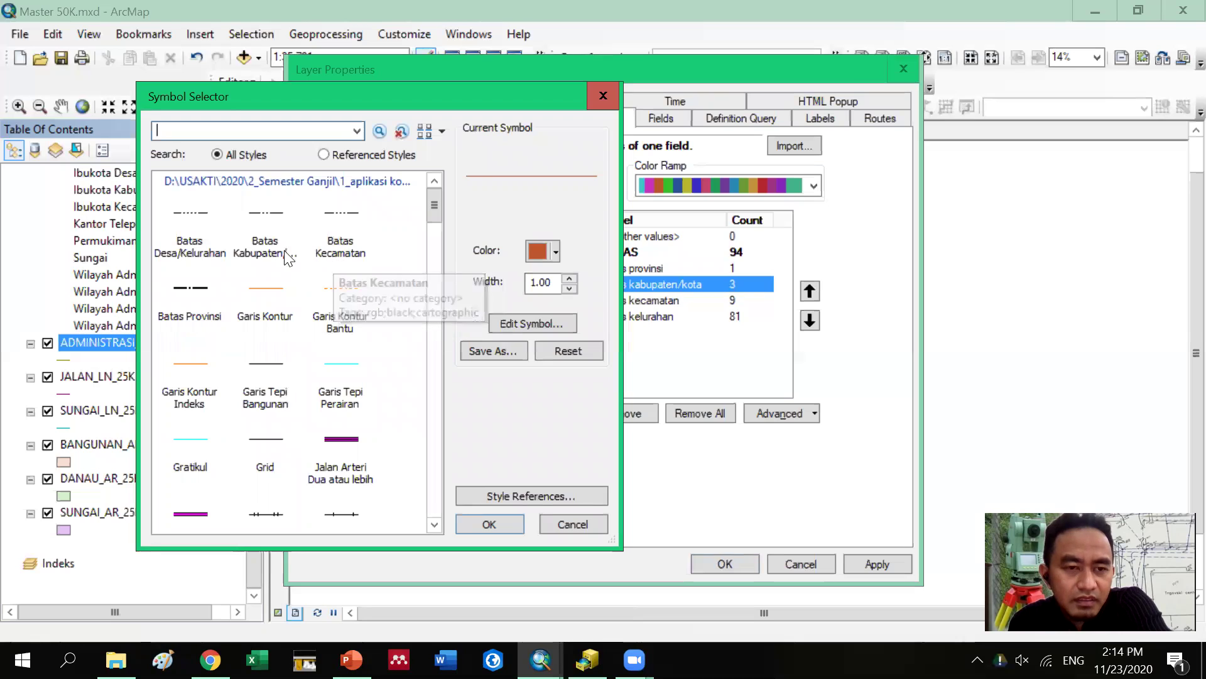
left_click(265, 253)
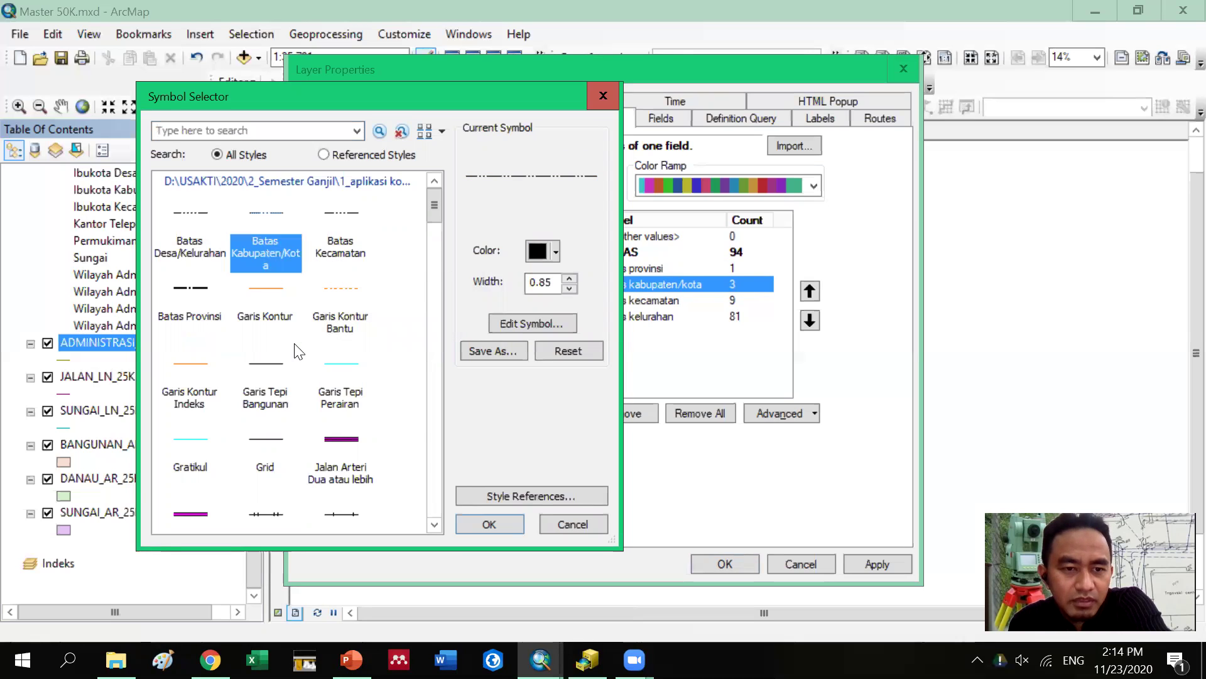
left_click(480, 525)
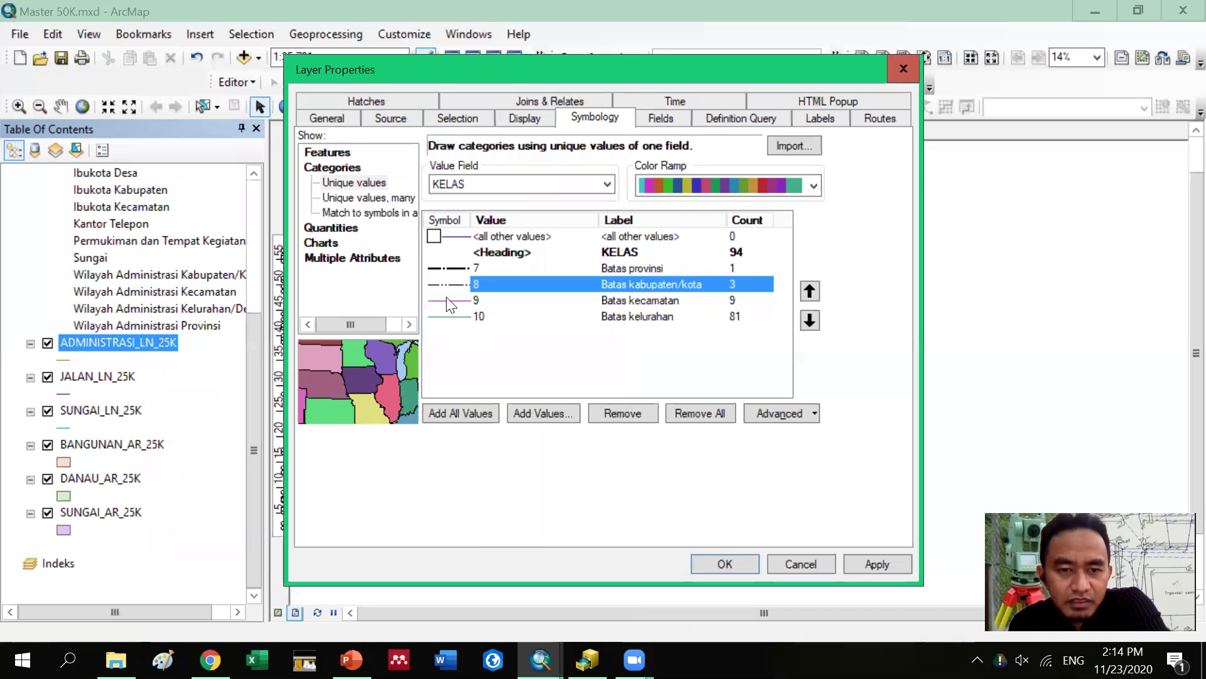
Assign the predefined Batas Kecamatan line symbol to the Batas kecamatan class
double_click(444, 301)
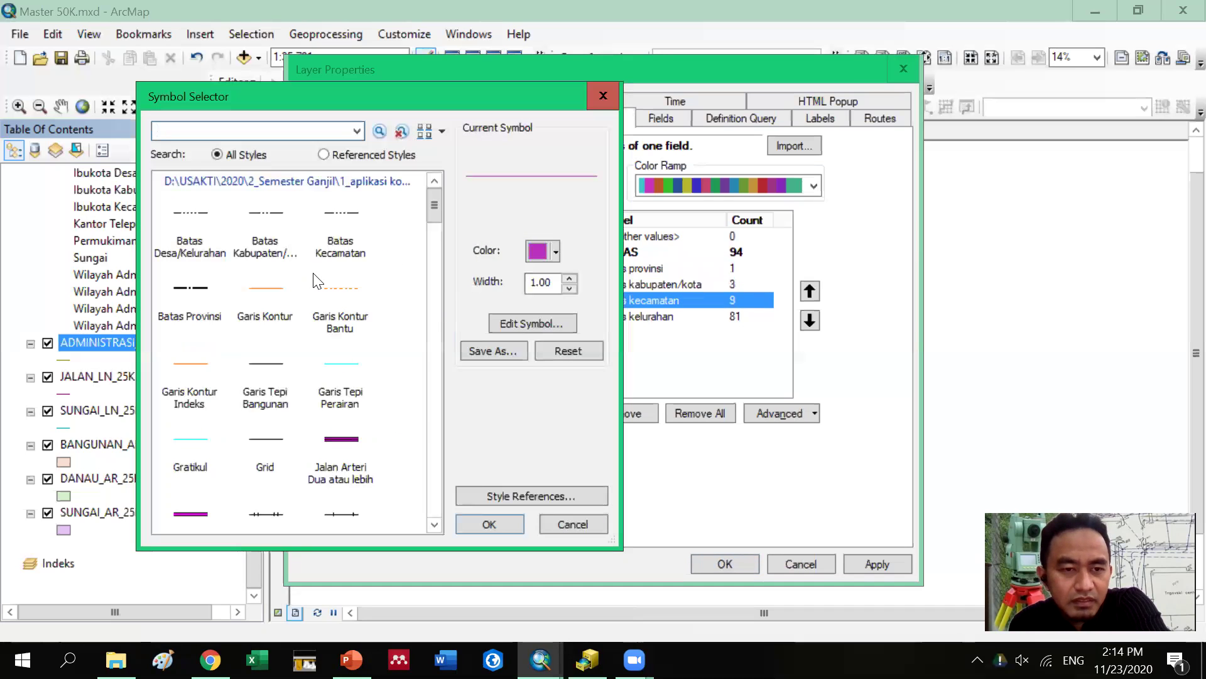
left_click(336, 249)
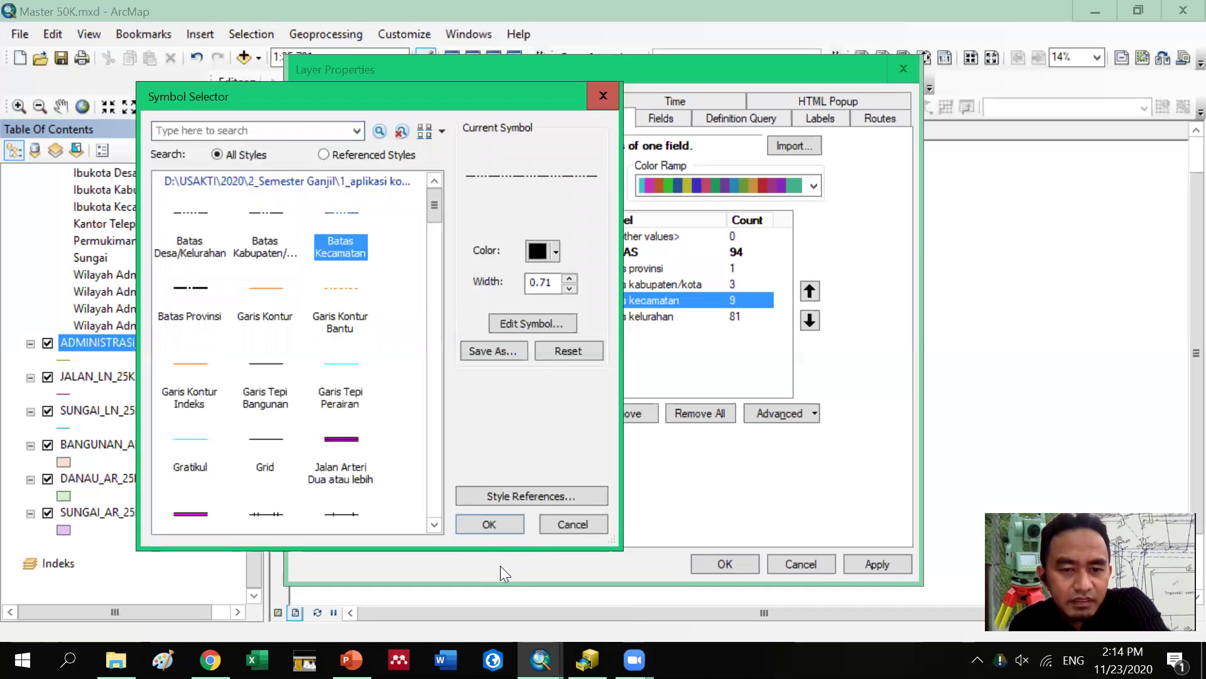
left_click(499, 524)
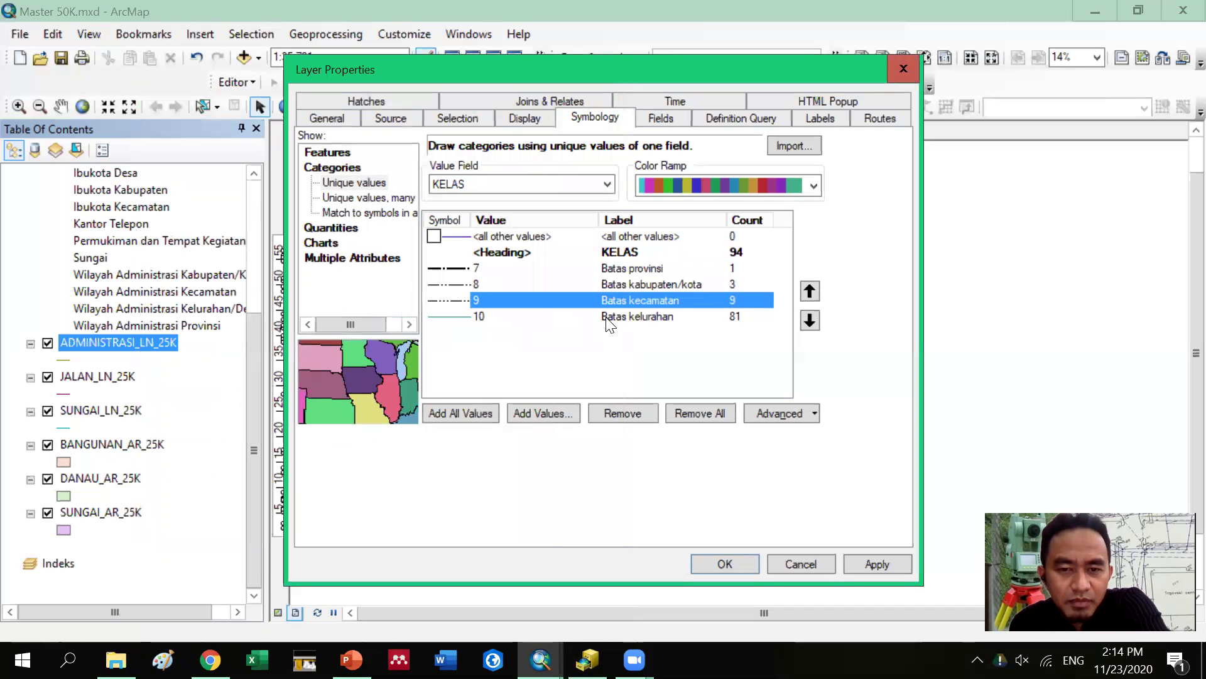
Assign the predefined Batas Desa/Kelurahan line symbol to the Batas kelurahan class and apply the symbology to the boundary layer
double_click(449, 316)
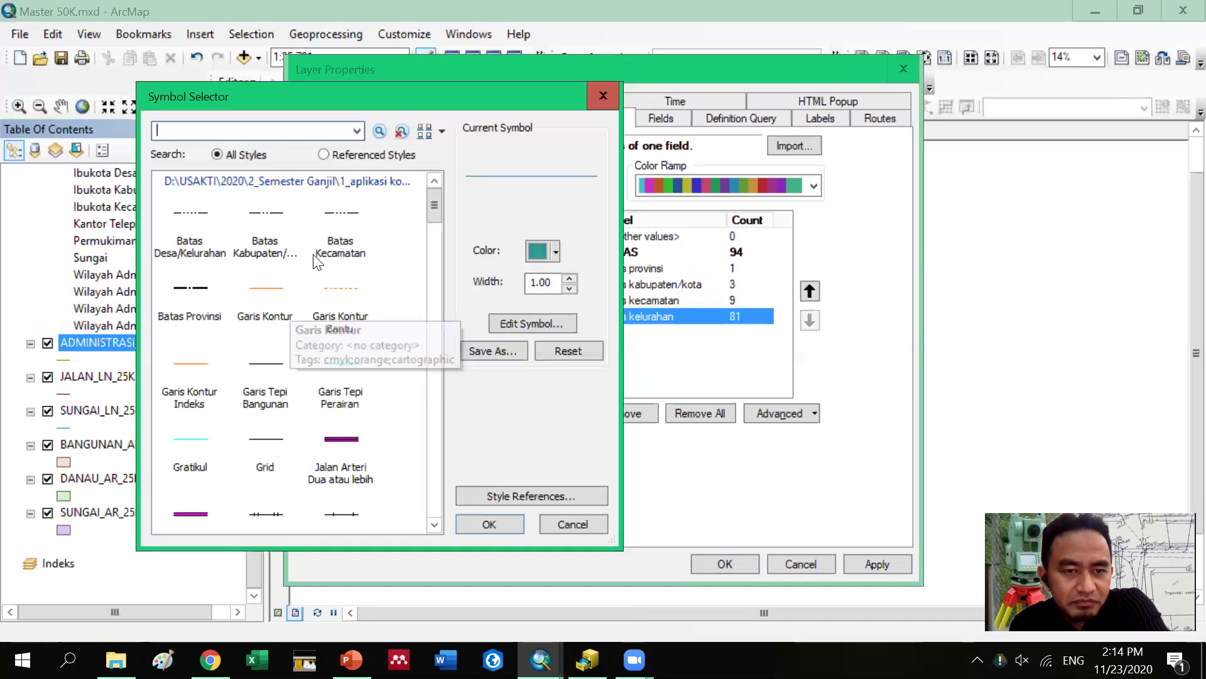
left_click(190, 249)
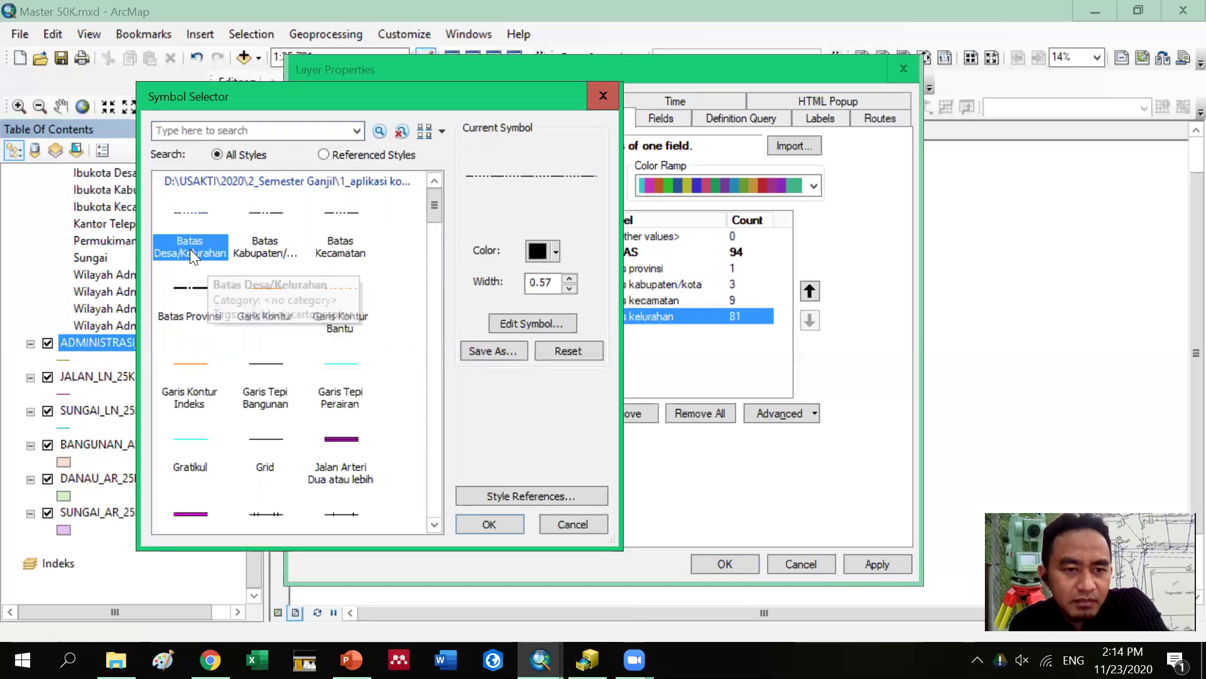
left_click(480, 530)
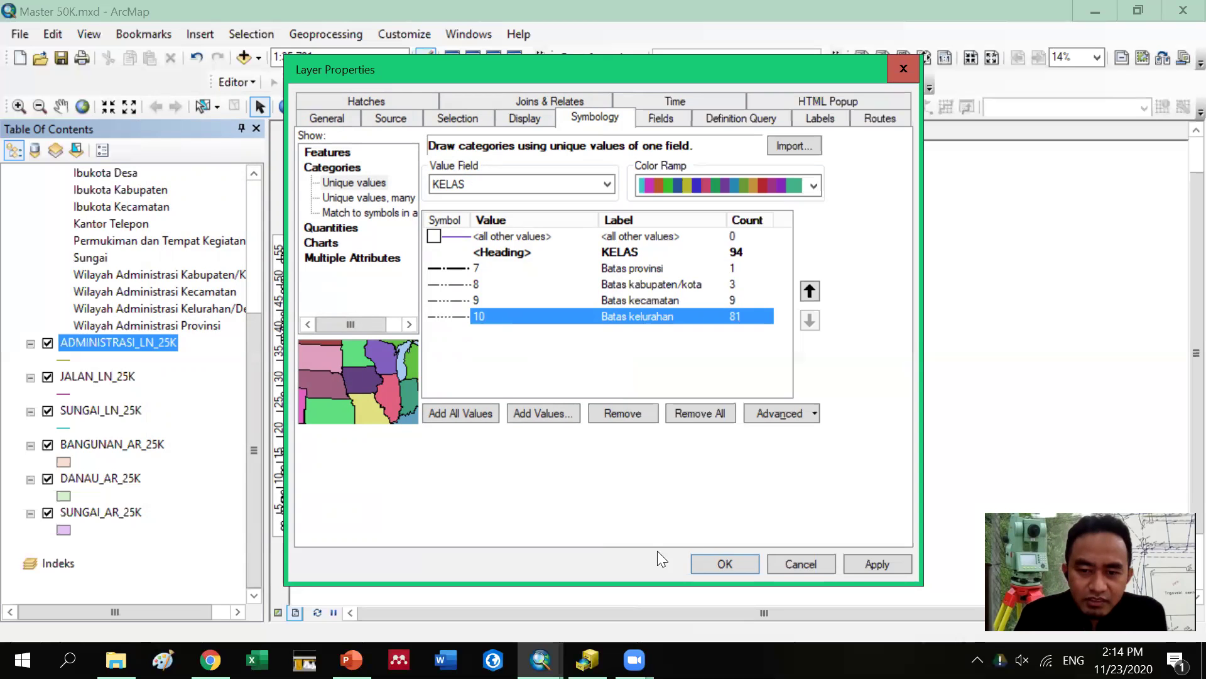
left_click(846, 565)
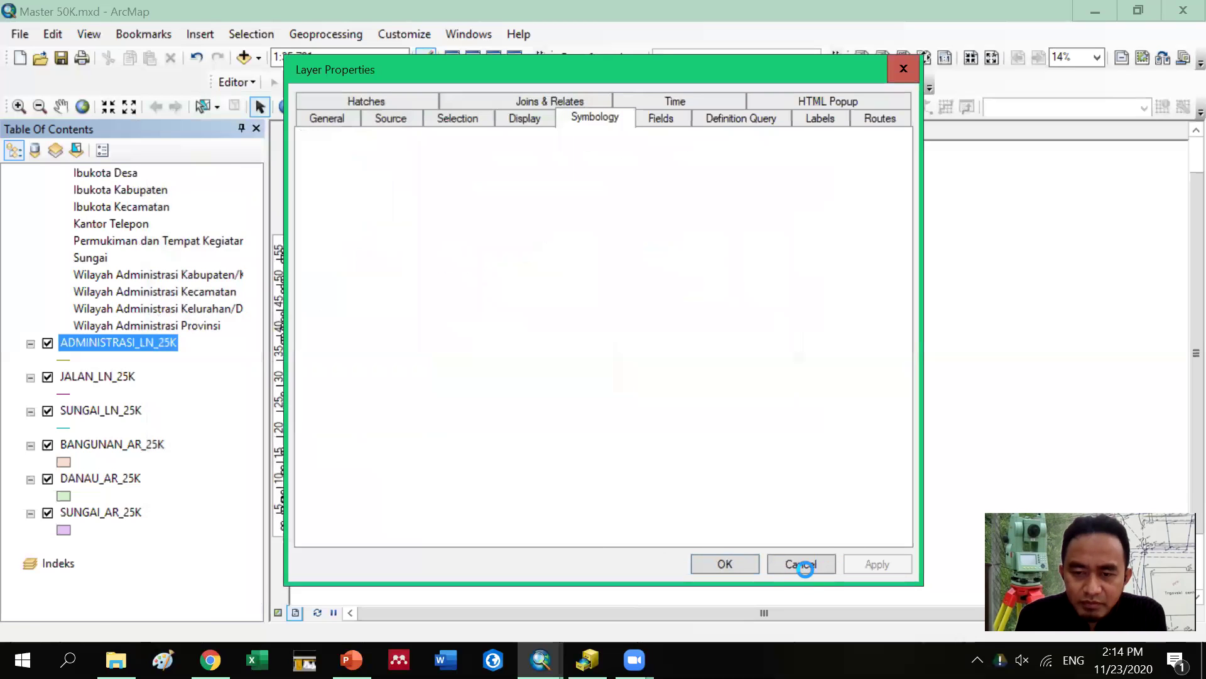
left_click(751, 561)
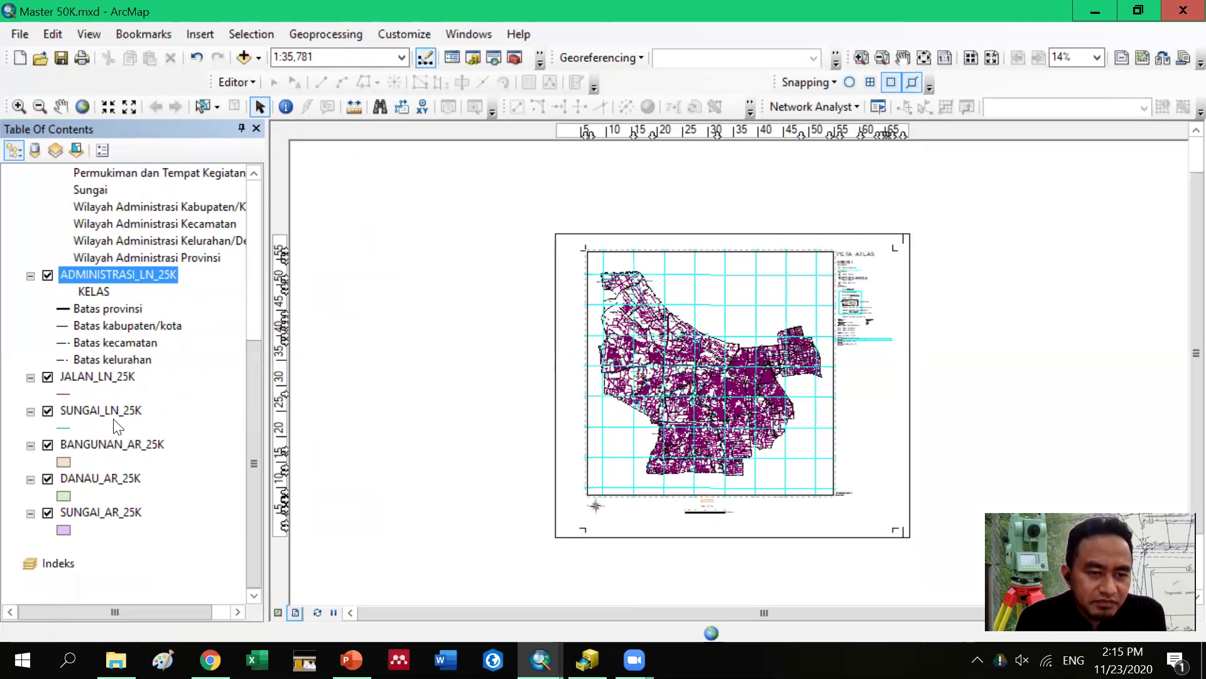
Classify JALAN_LN_25K by unique values of REMARK, adding all values and excluding the all other values class
left_click(79, 376)
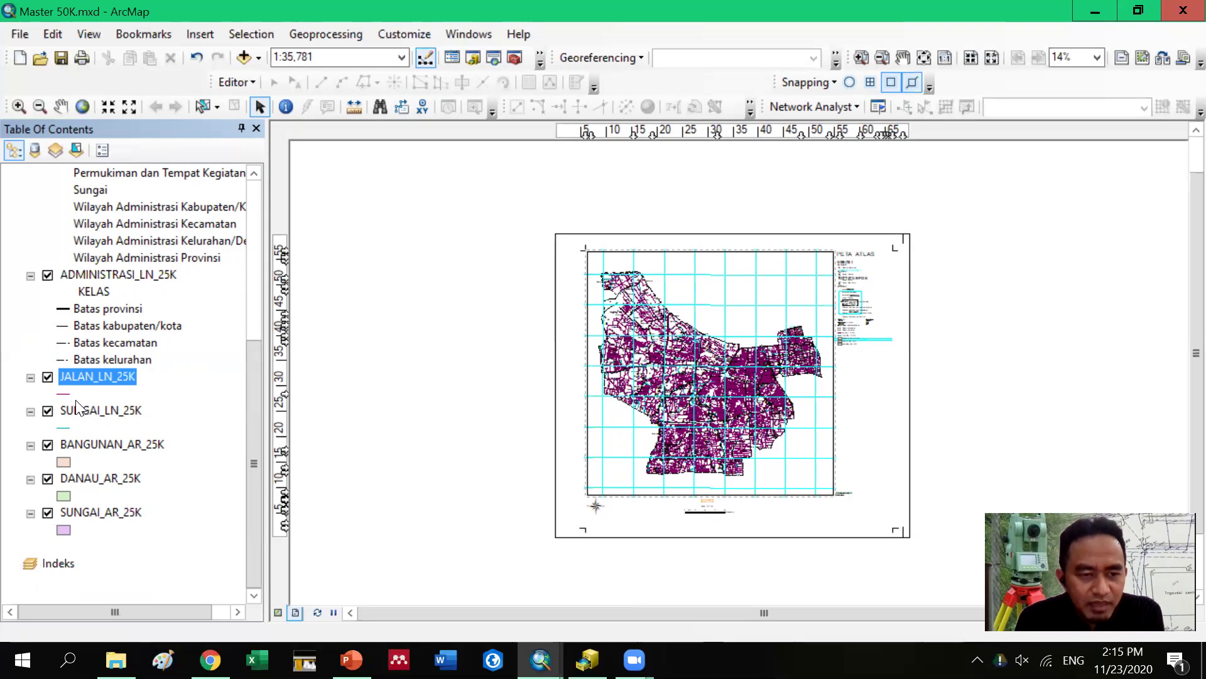
right_click(80, 377)
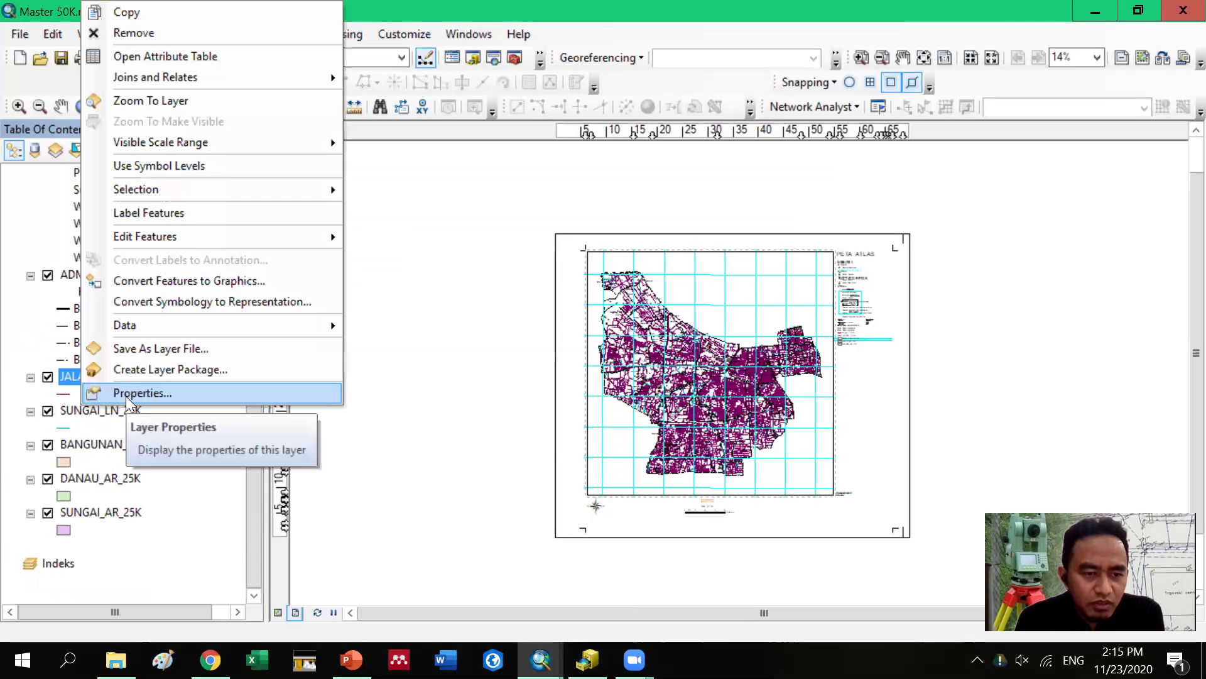
left_click(119, 393)
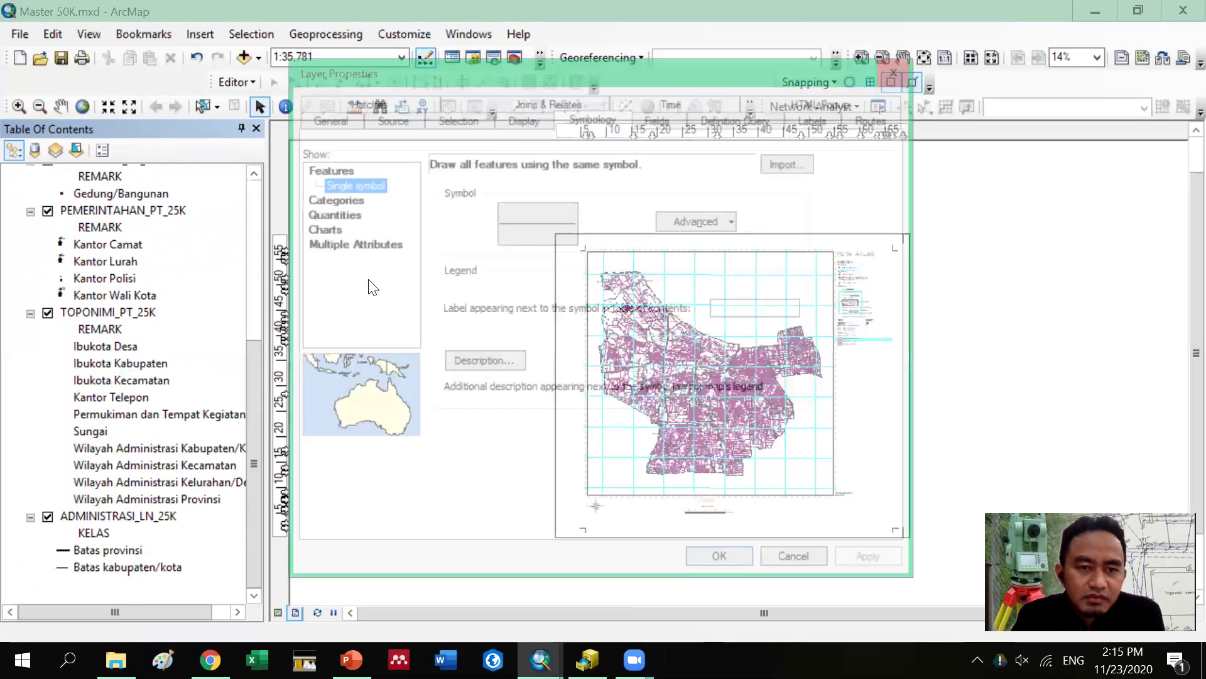
left_click(350, 200)
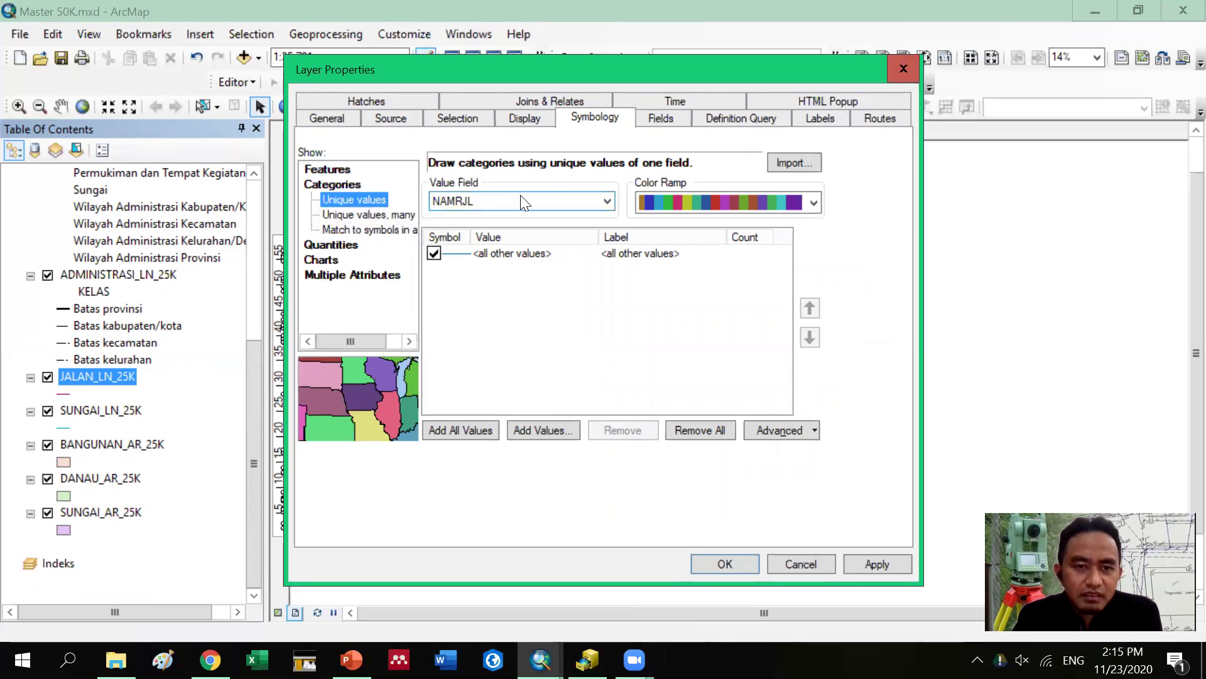
left_click(566, 204)
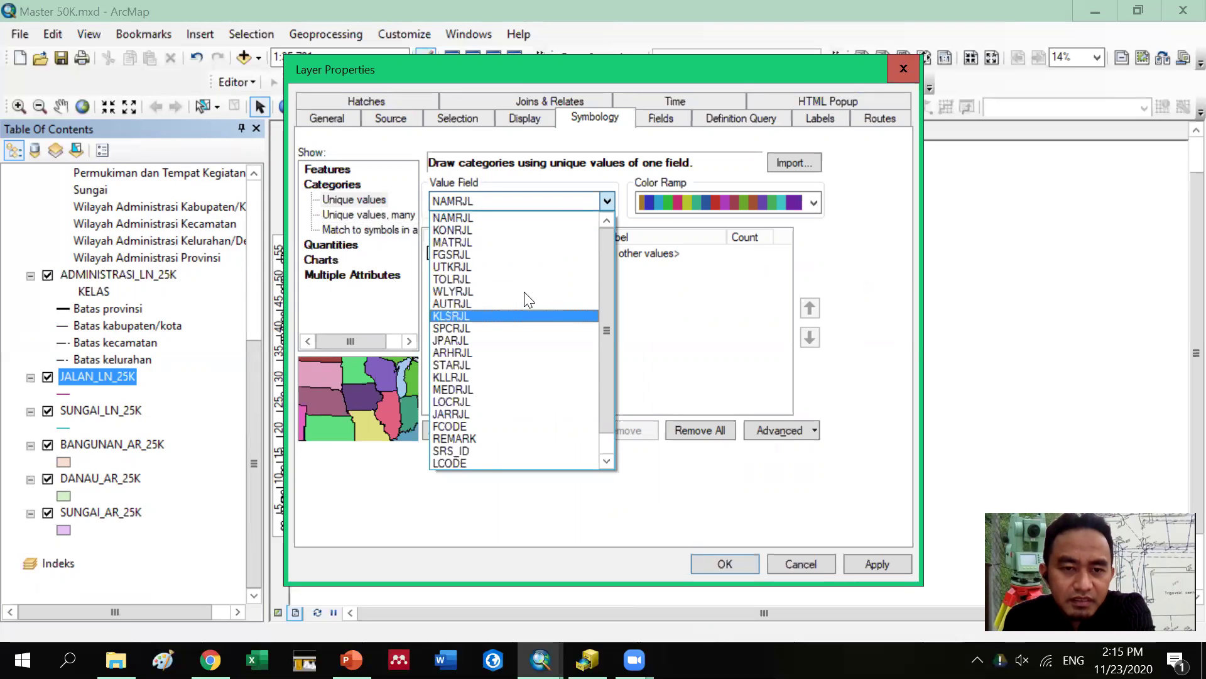
scroll(524, 291, "down", 1)
left_click(496, 414)
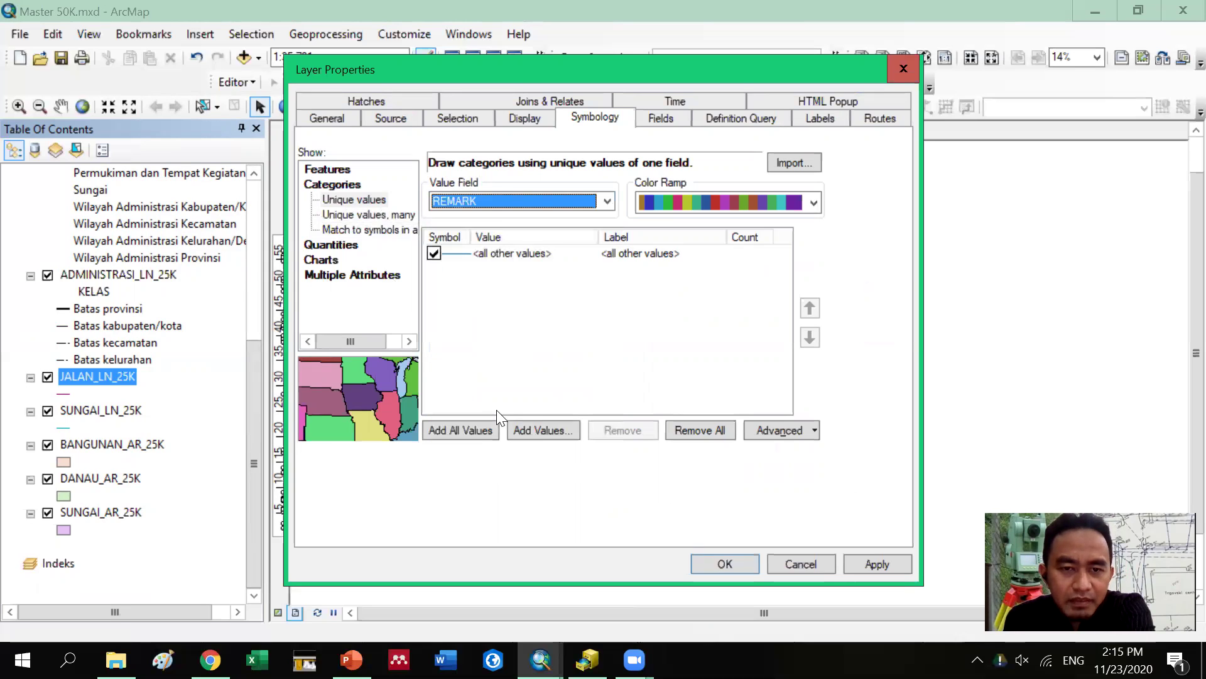
left_click(476, 431)
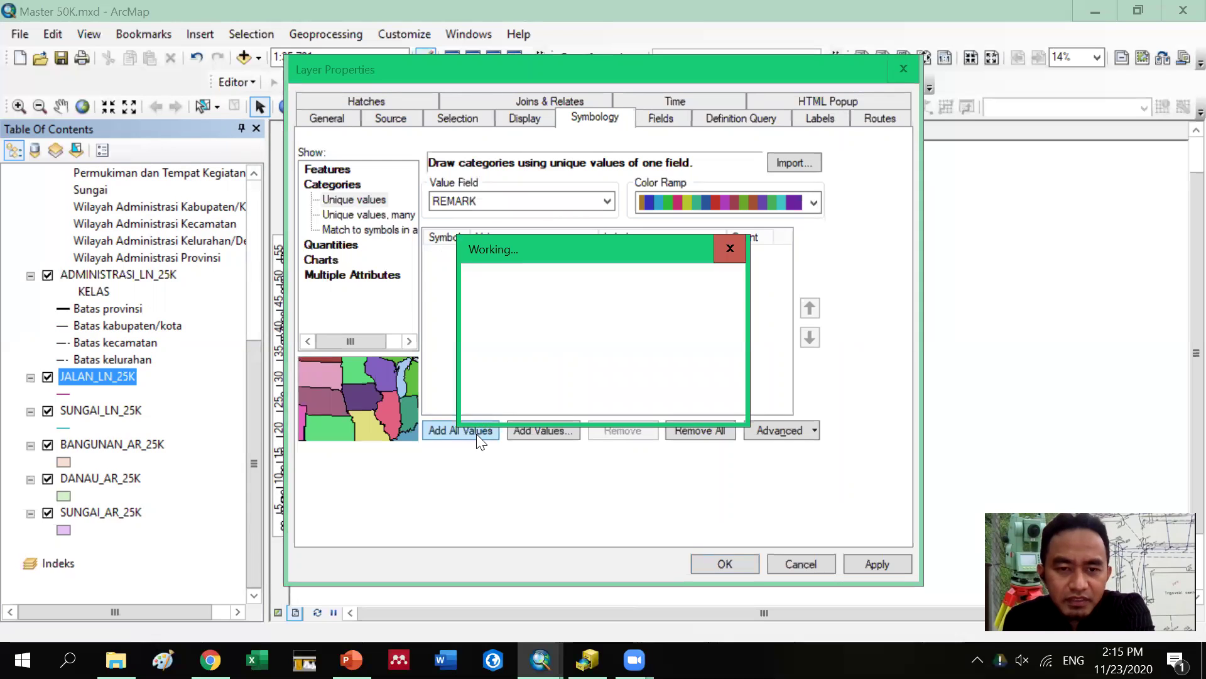
left_click(433, 254)
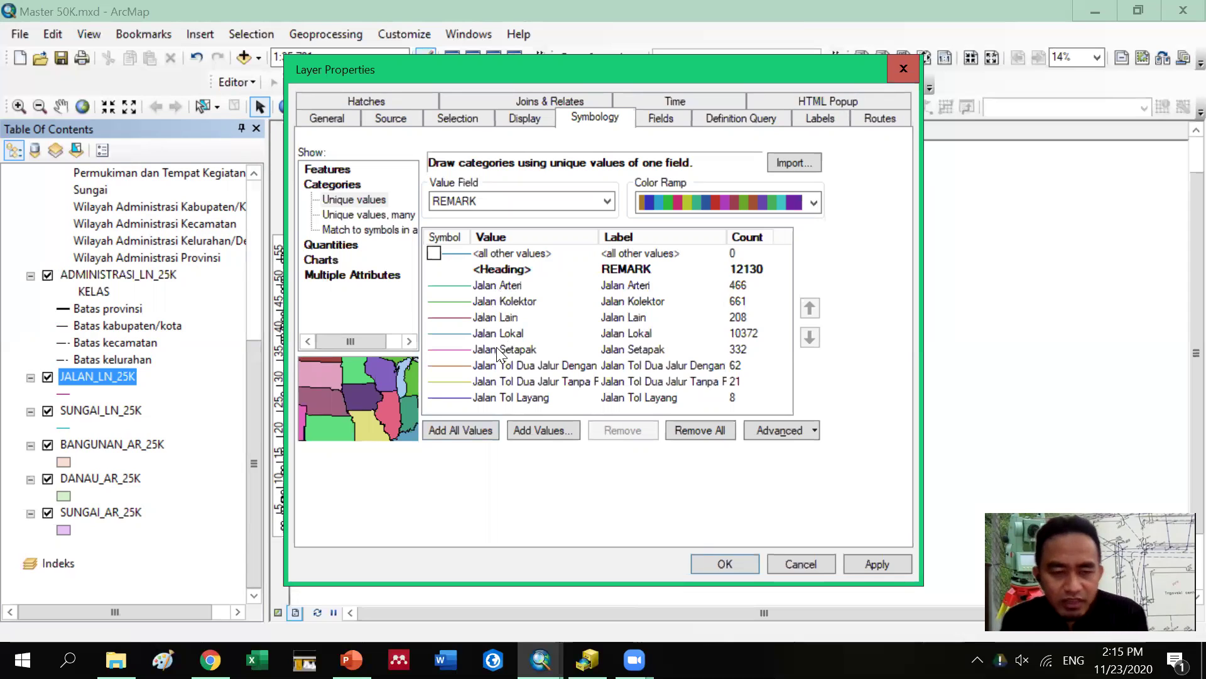
Assign the predefined Jalan Arteri Dua atau lebih line symbol to the Jalan Arteri class
double_click(454, 286)
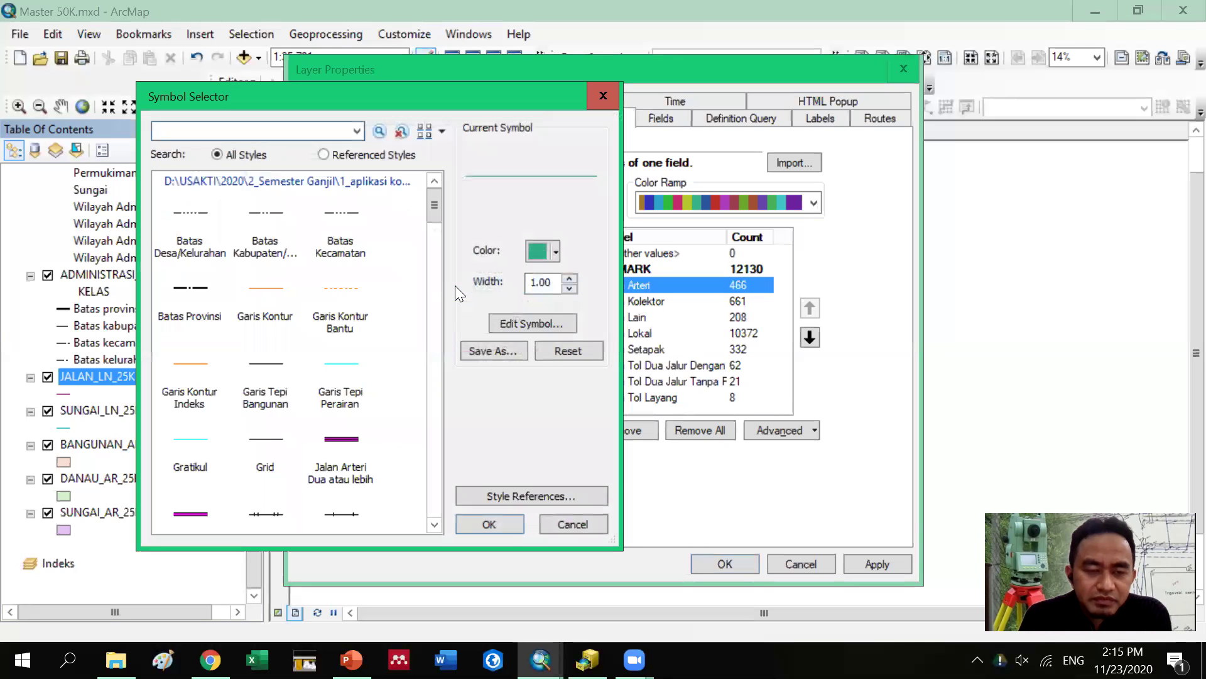
scroll(375, 294, "down", 10)
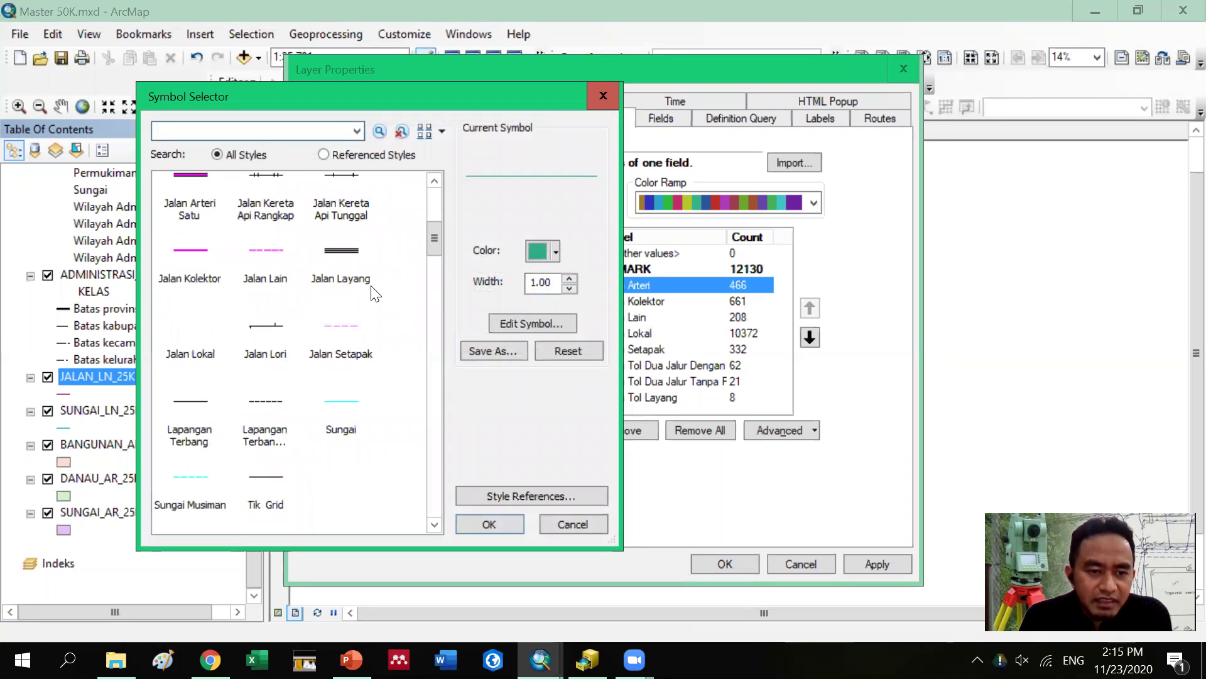
scroll(375, 294, "down", 3)
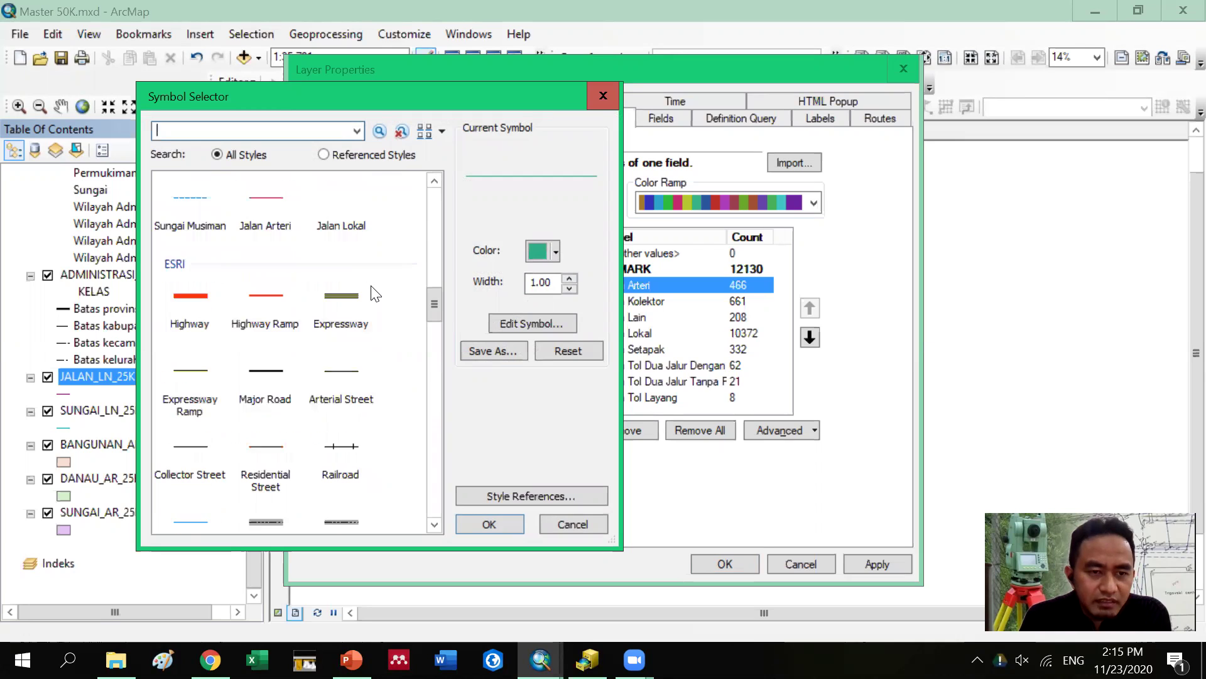
scroll(375, 294, "up", 15)
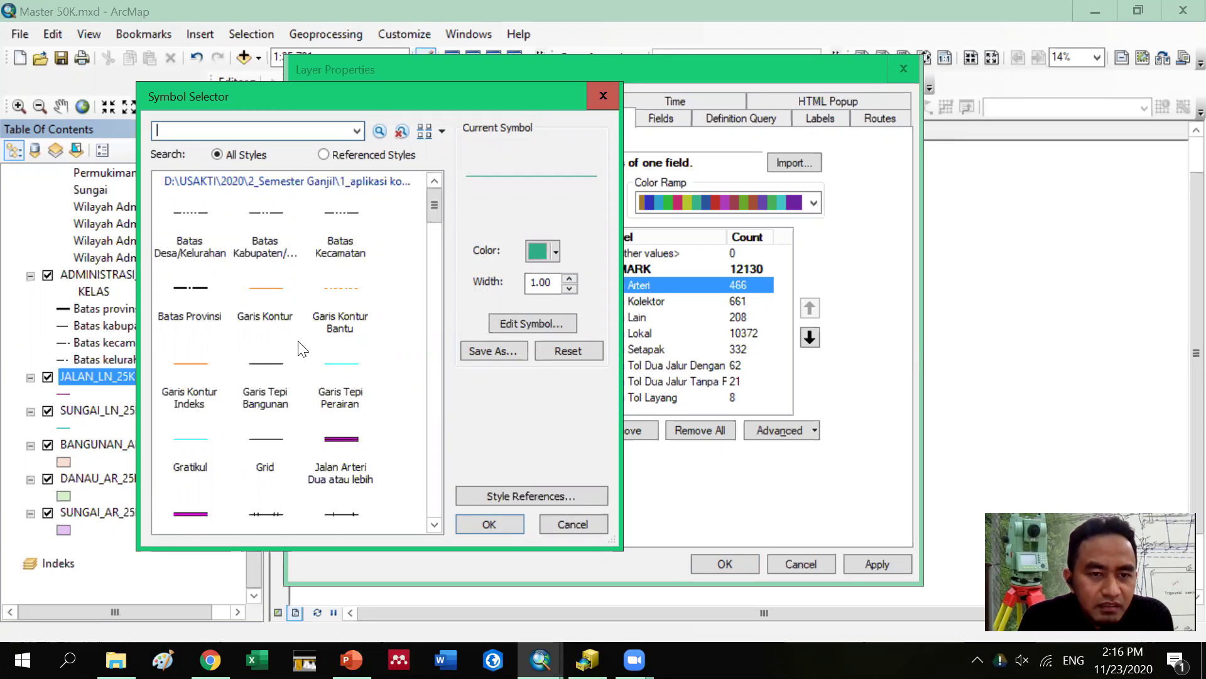
scroll(302, 350, "down", 3)
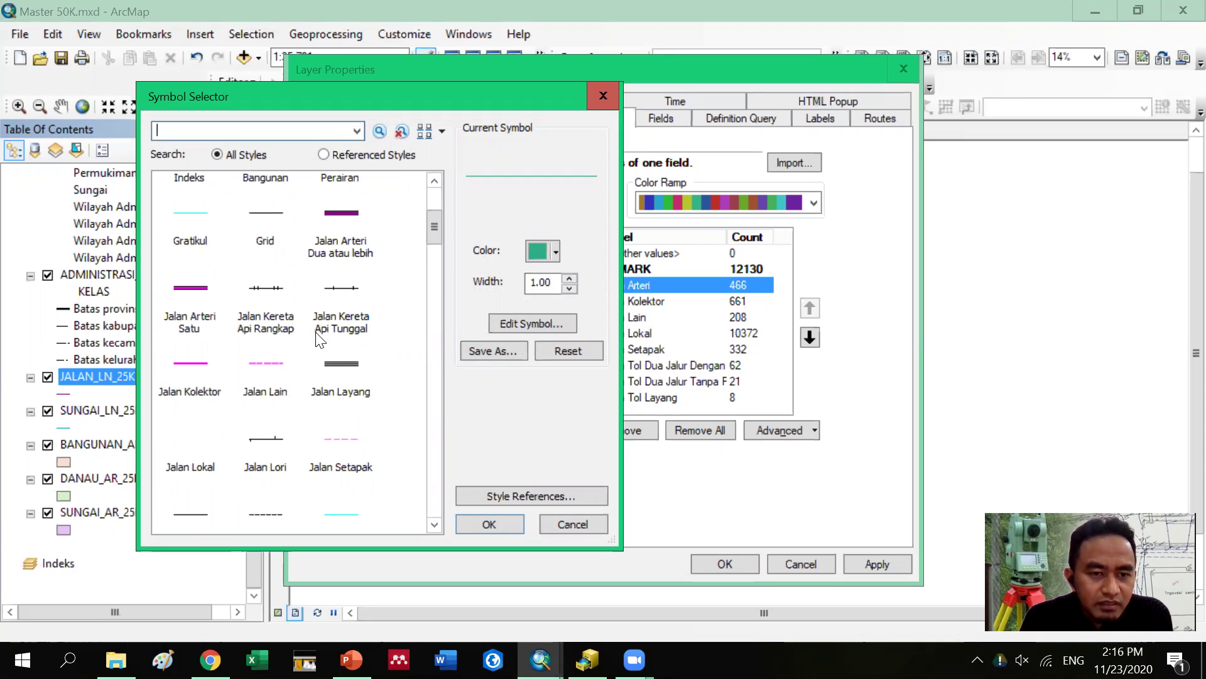
left_click(191, 326)
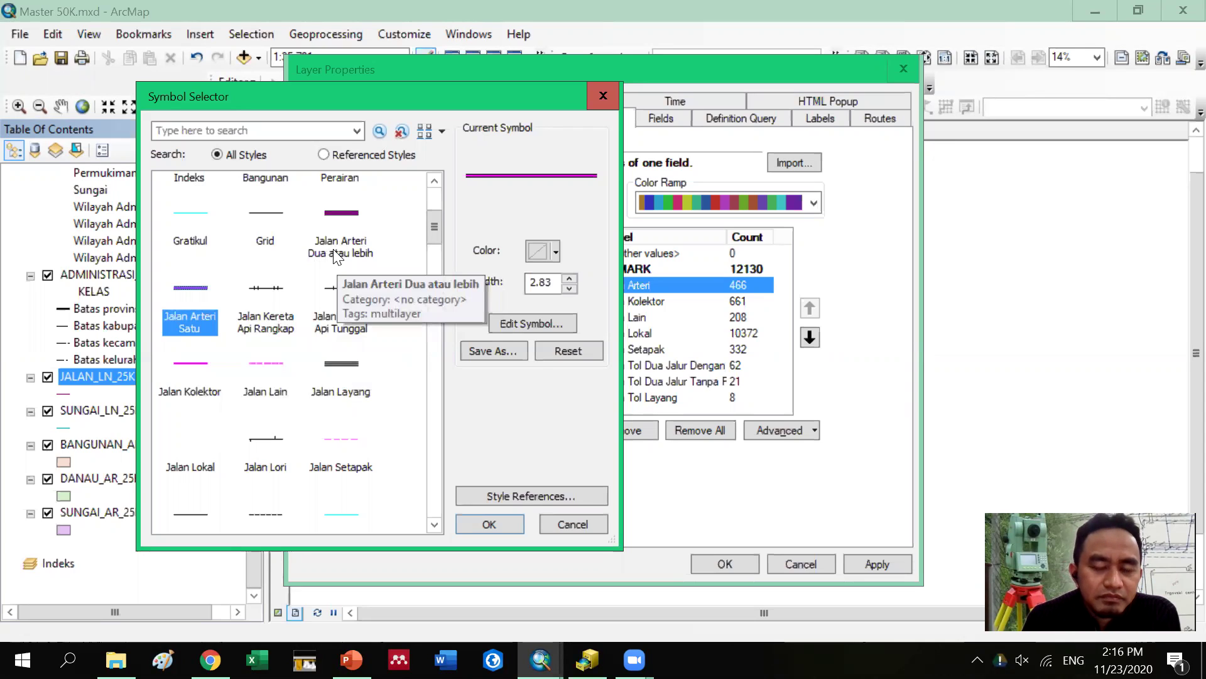
left_click(335, 254)
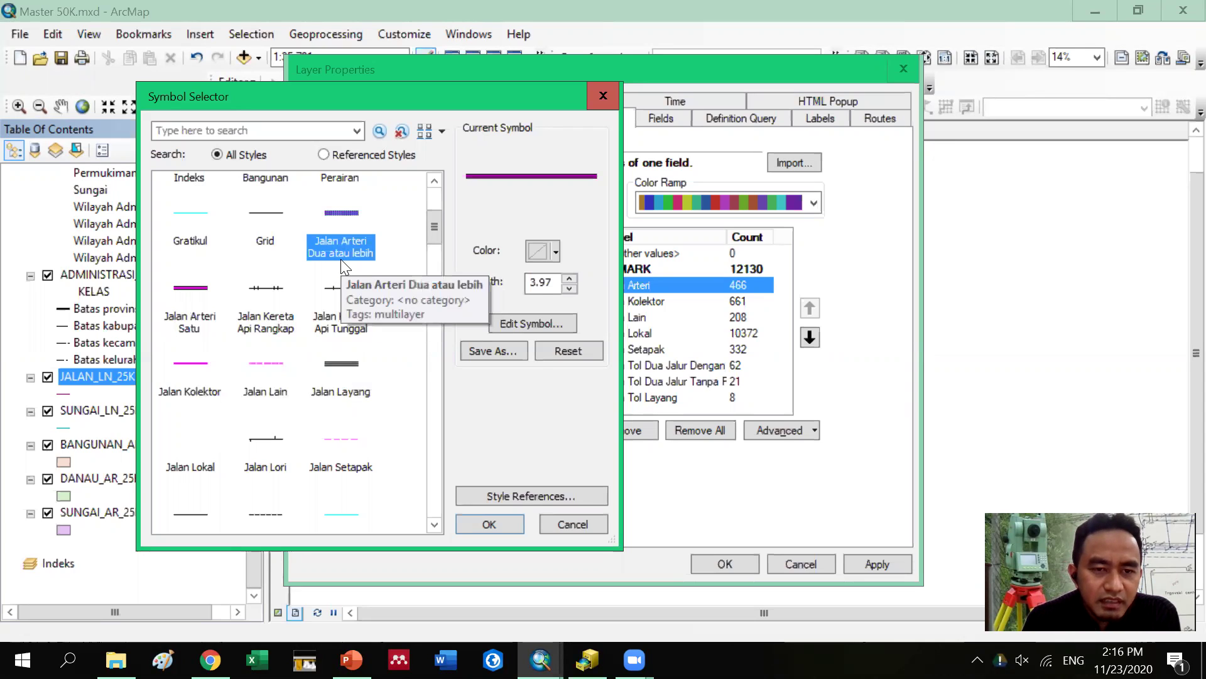
left_click(500, 527)
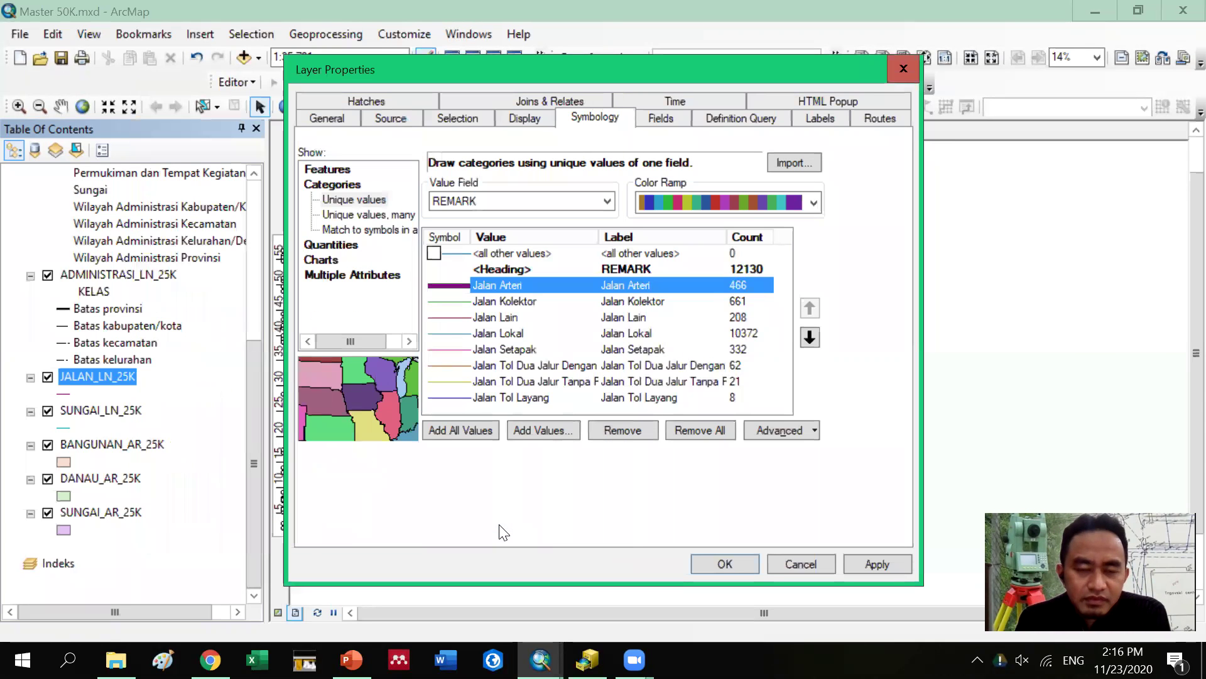
Assign the predefined Jalan Kolektor line symbol to the Jalan Kolektor class
double_click(438, 300)
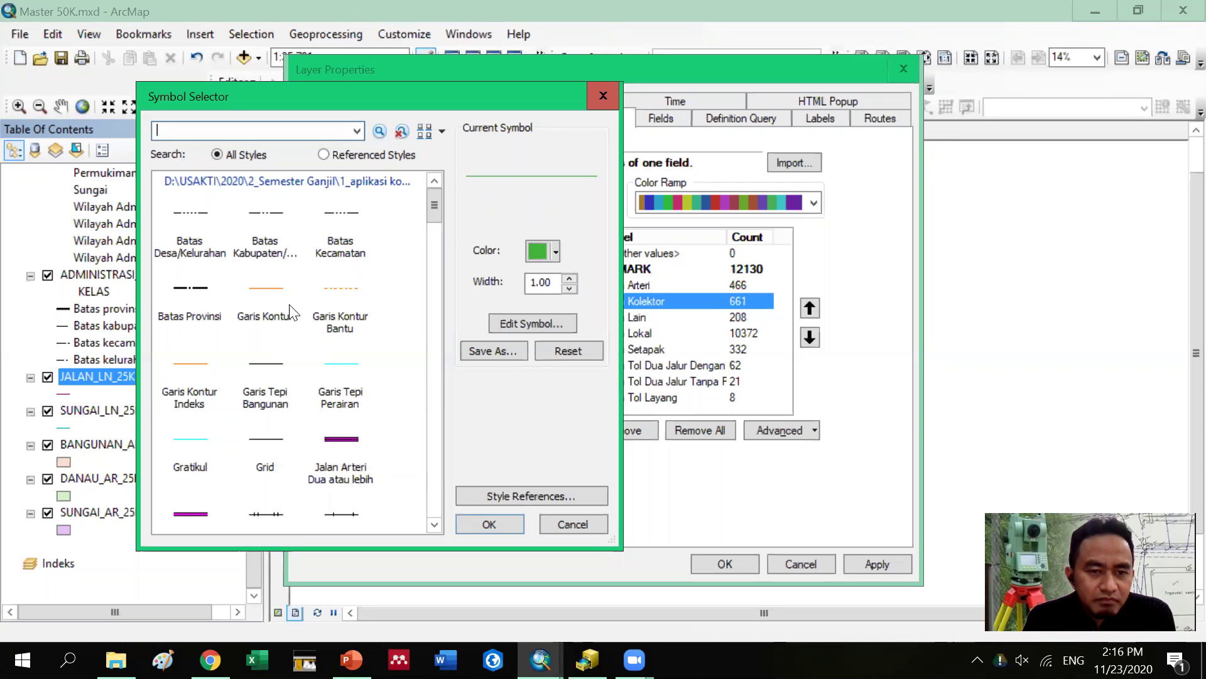
scroll(321, 371, "down", 3)
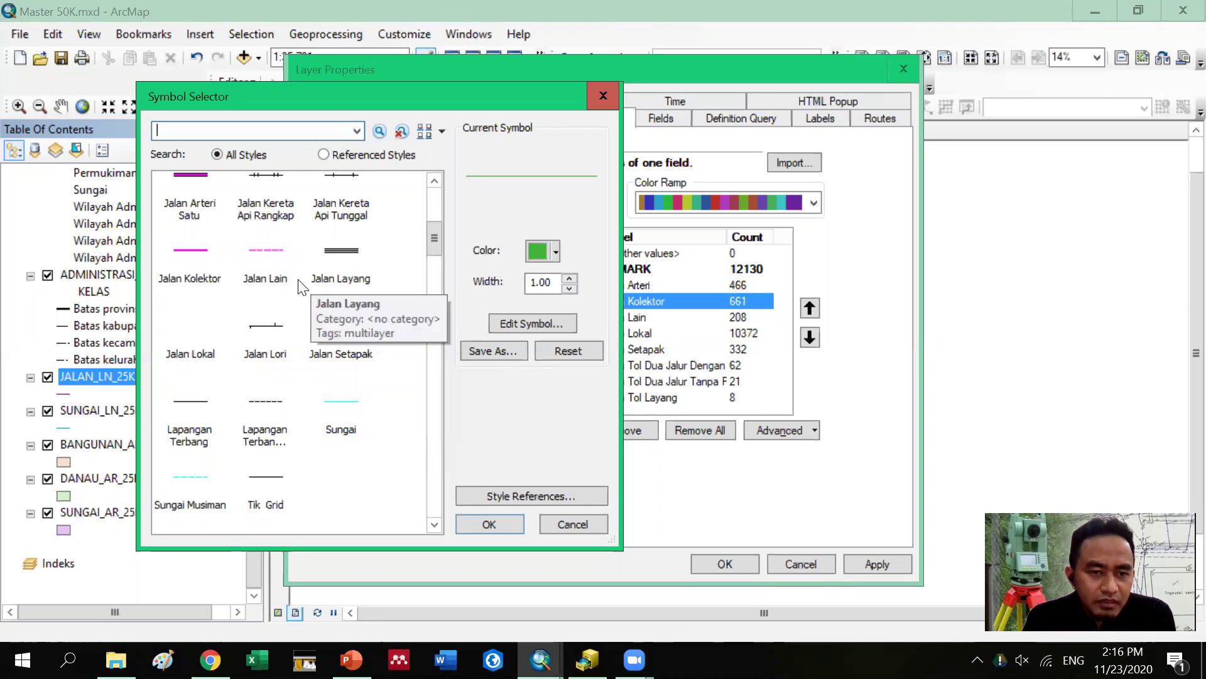
left_click(198, 272)
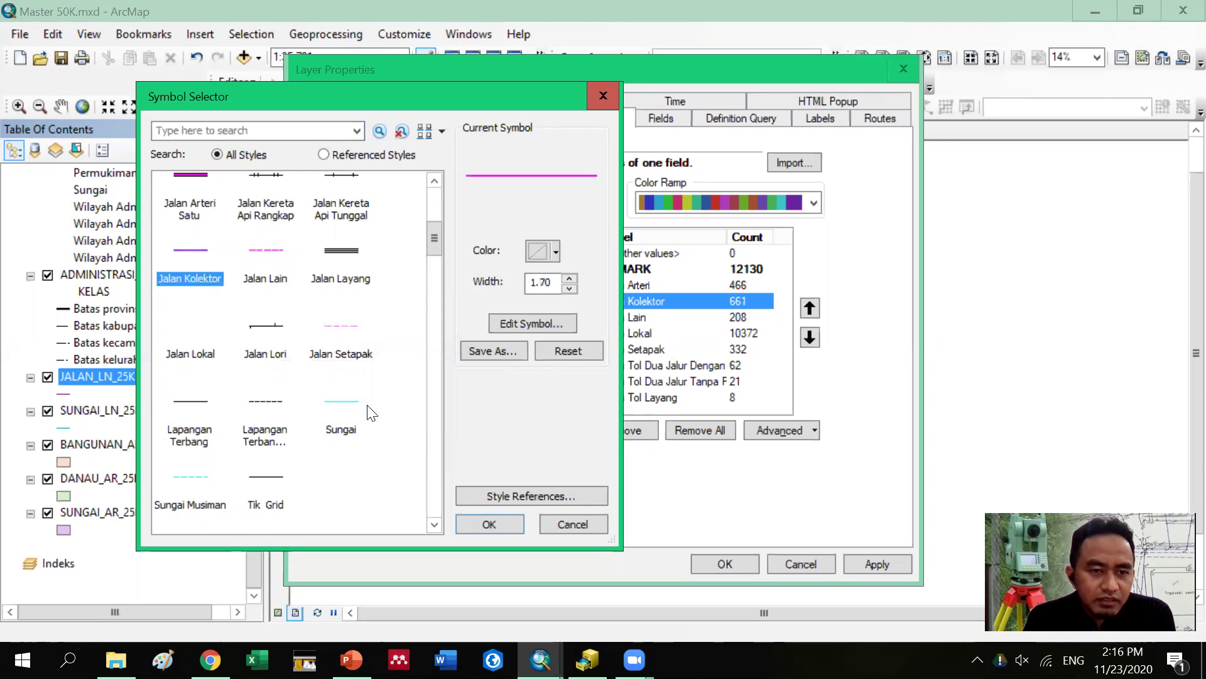
left_click(490, 522)
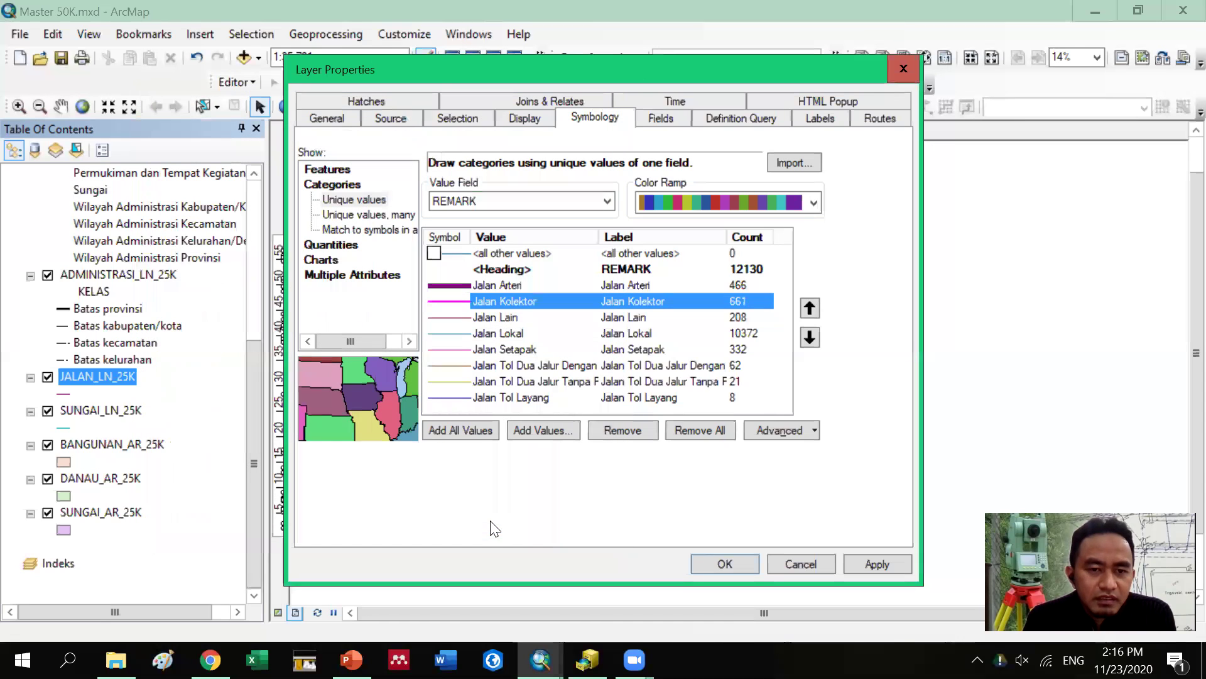
Assign the predefined Jalan Lain line symbol to the Jalan Lain class
double_click(450, 318)
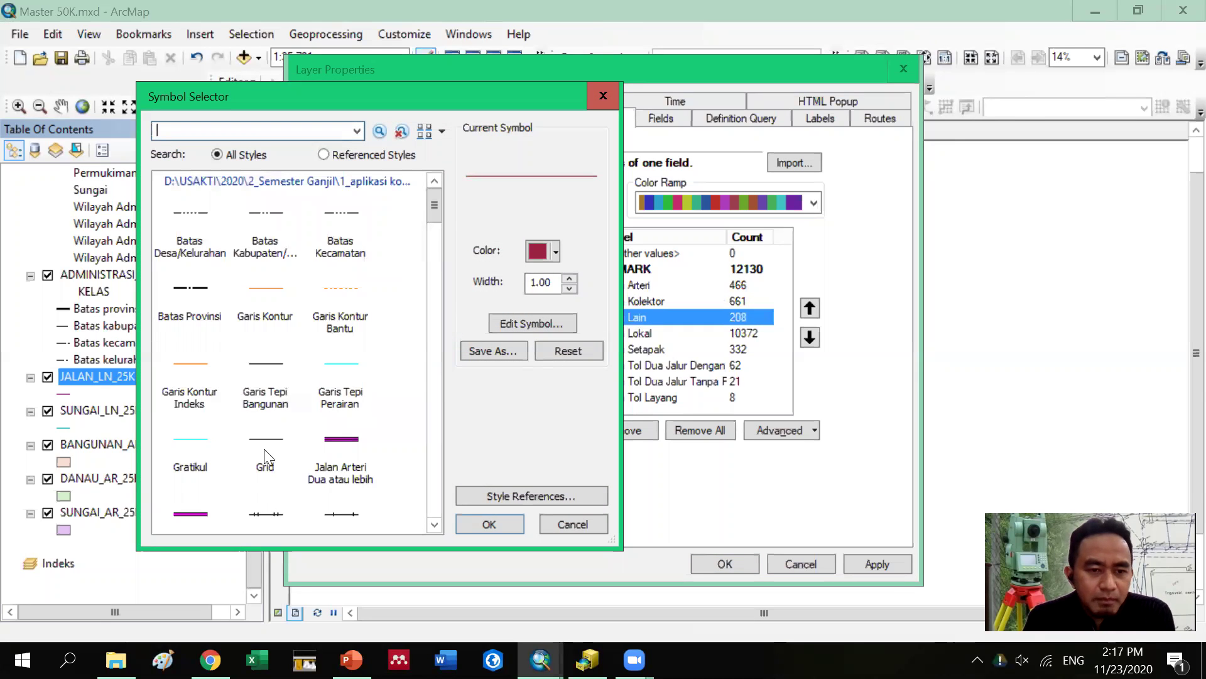
scroll(256, 295, "down", 3)
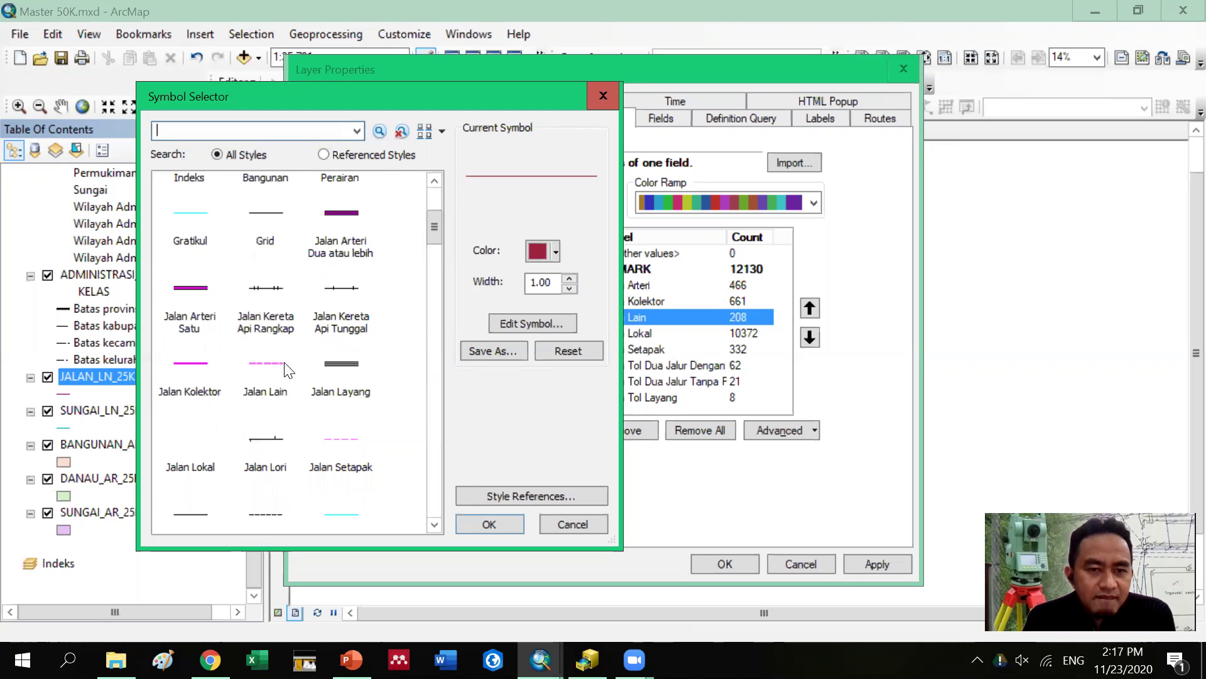
scroll(323, 375, "down", 3)
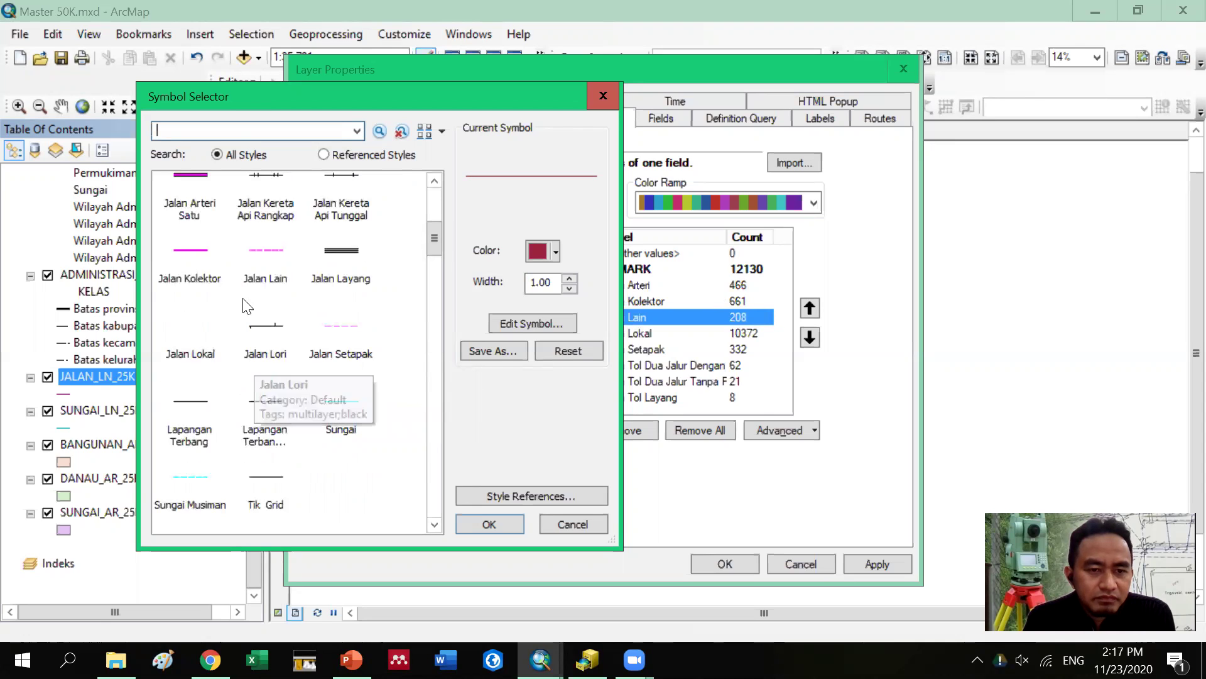
left_click(266, 282)
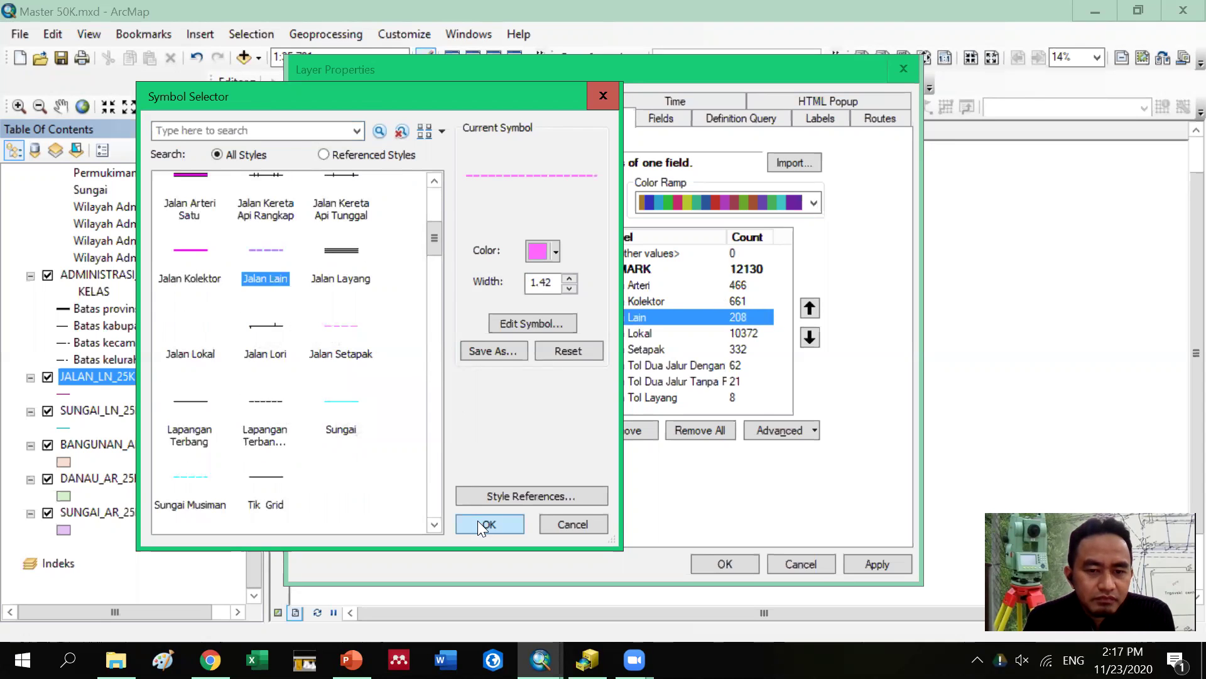
left_click(479, 522)
Assign the predefined Jalan Lokal line symbol to the Jalan Lokal class
double_click(441, 331)
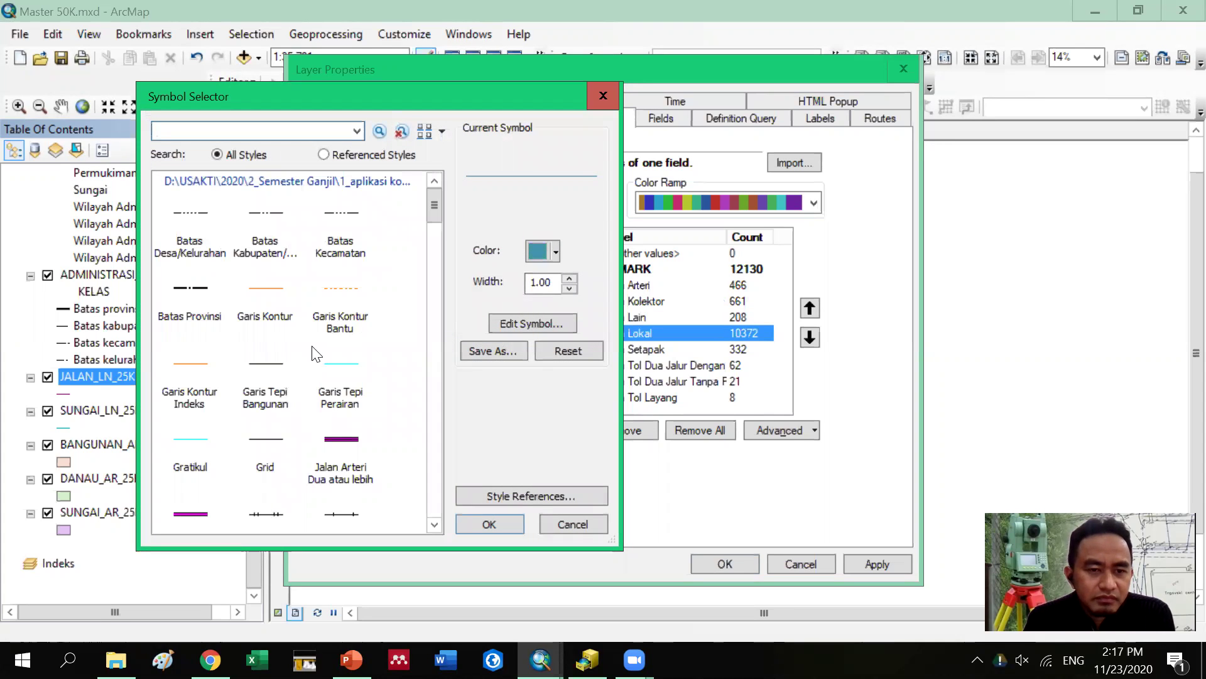
scroll(311, 351, "down", 10)
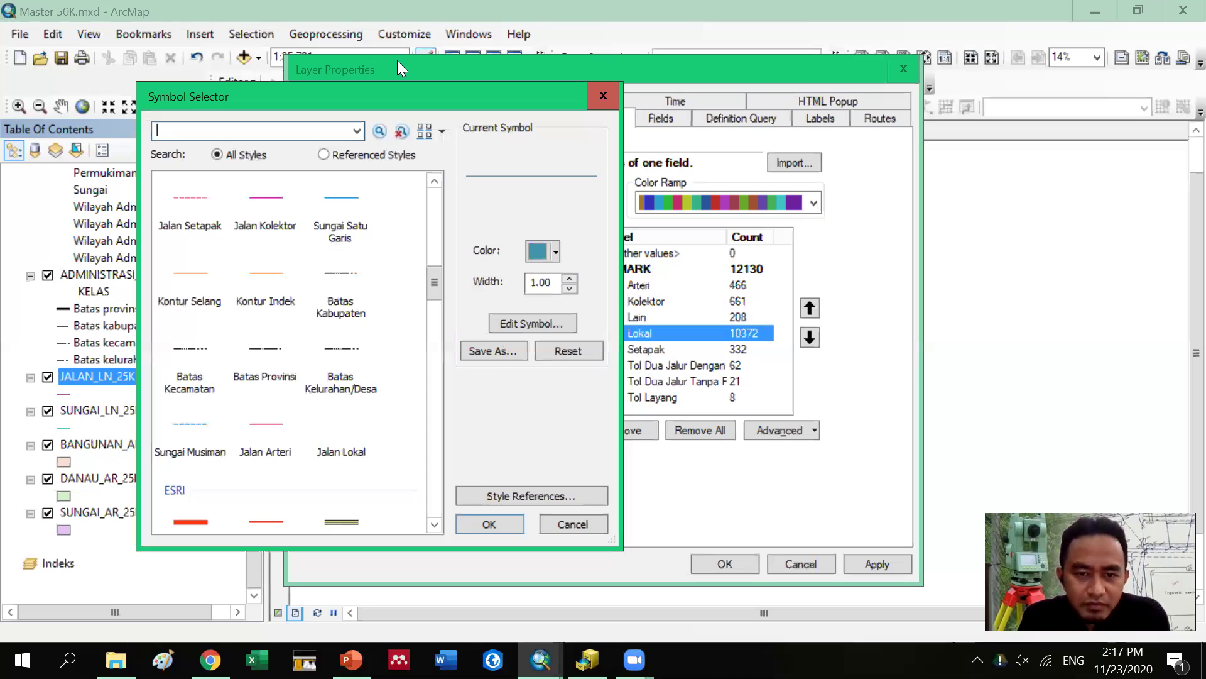
left_click_drag(397, 61, 414, 124)
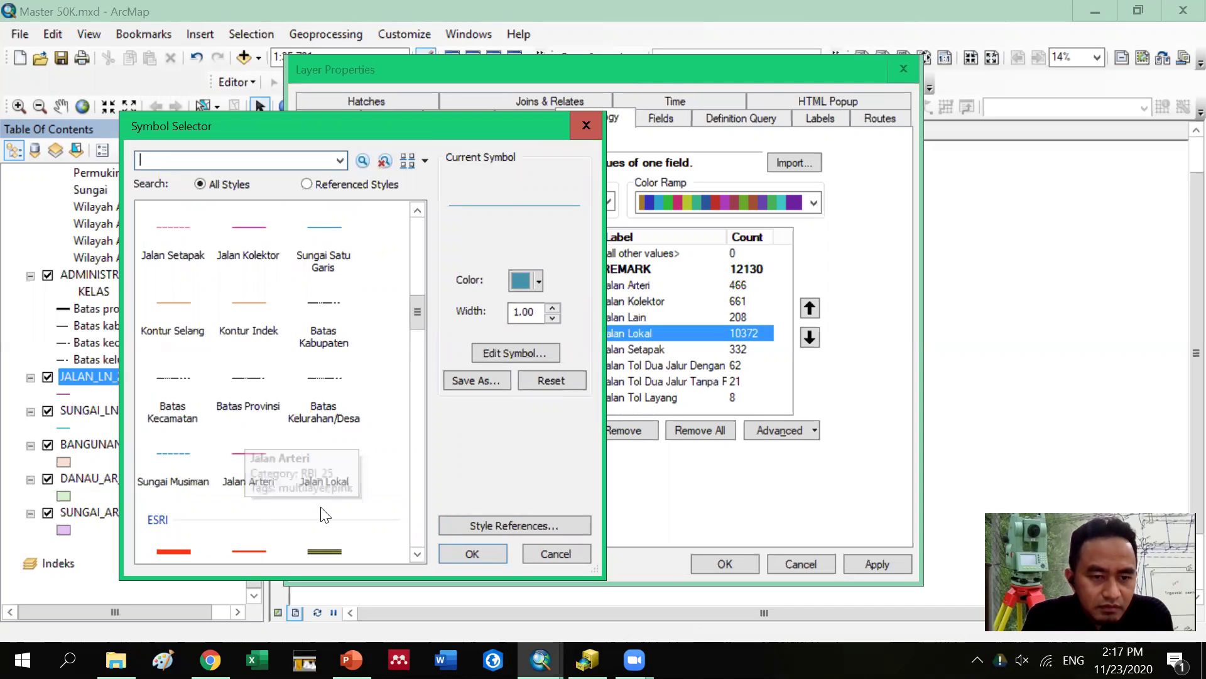
left_click(322, 483)
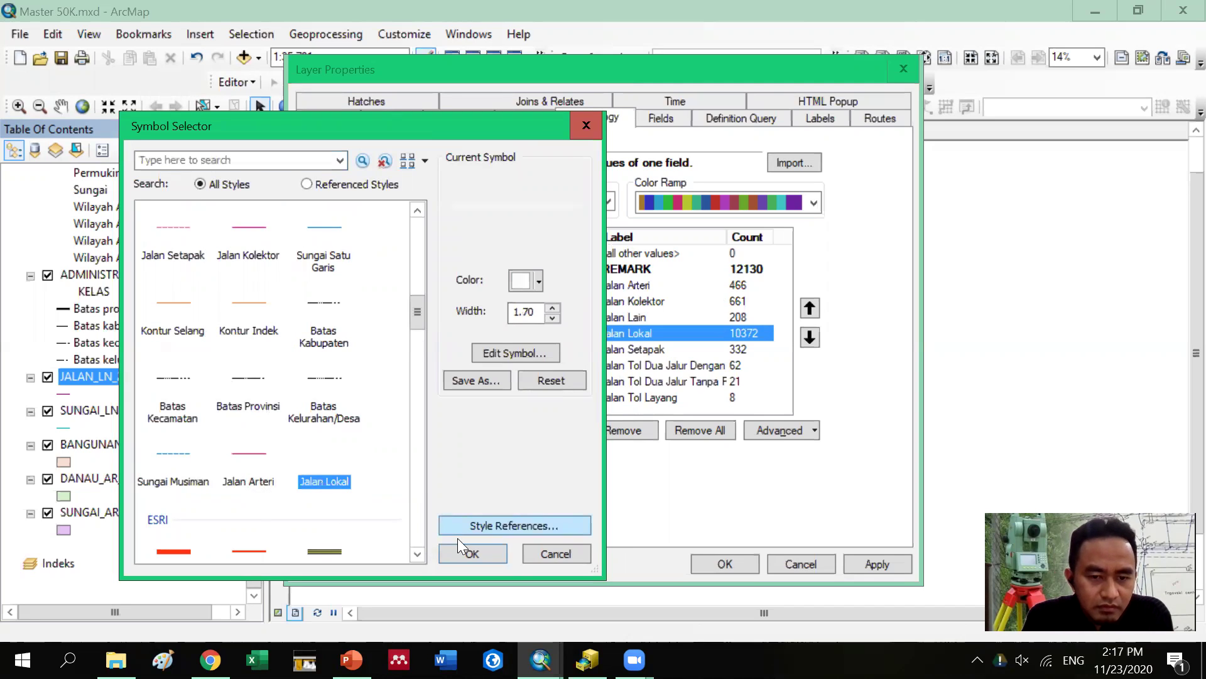
left_click(468, 554)
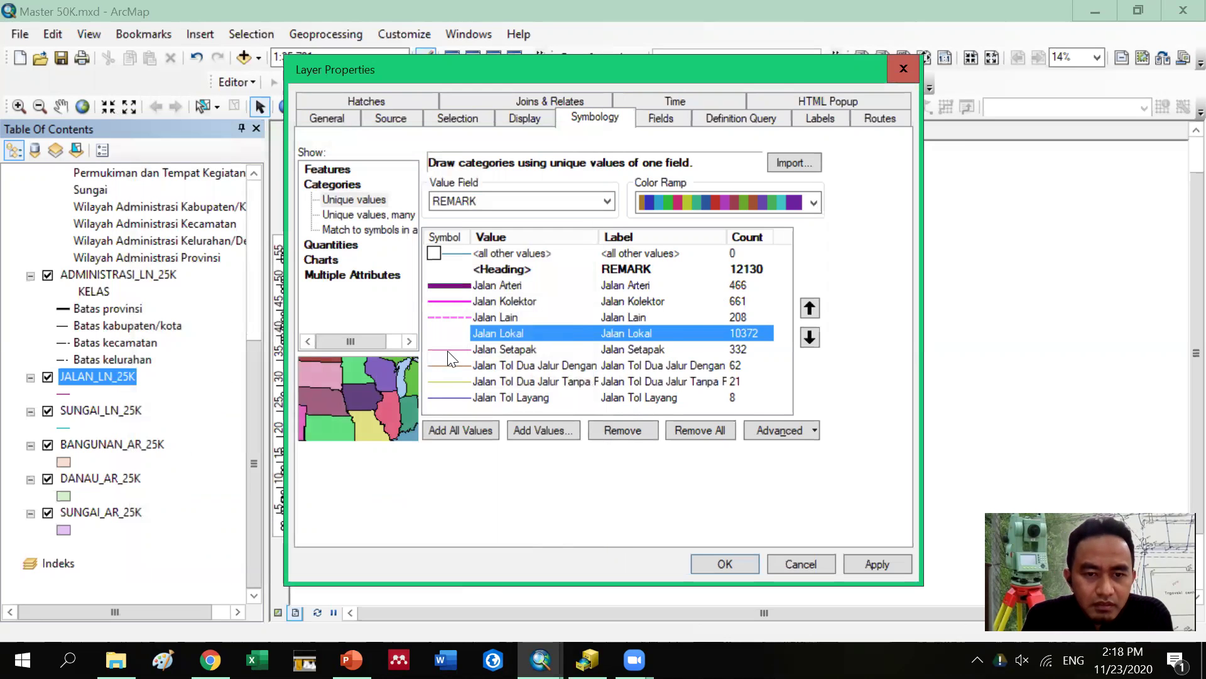
Assign the predefined Jalan Setapak line symbol to the Jalan Setapak class
double_click(451, 349)
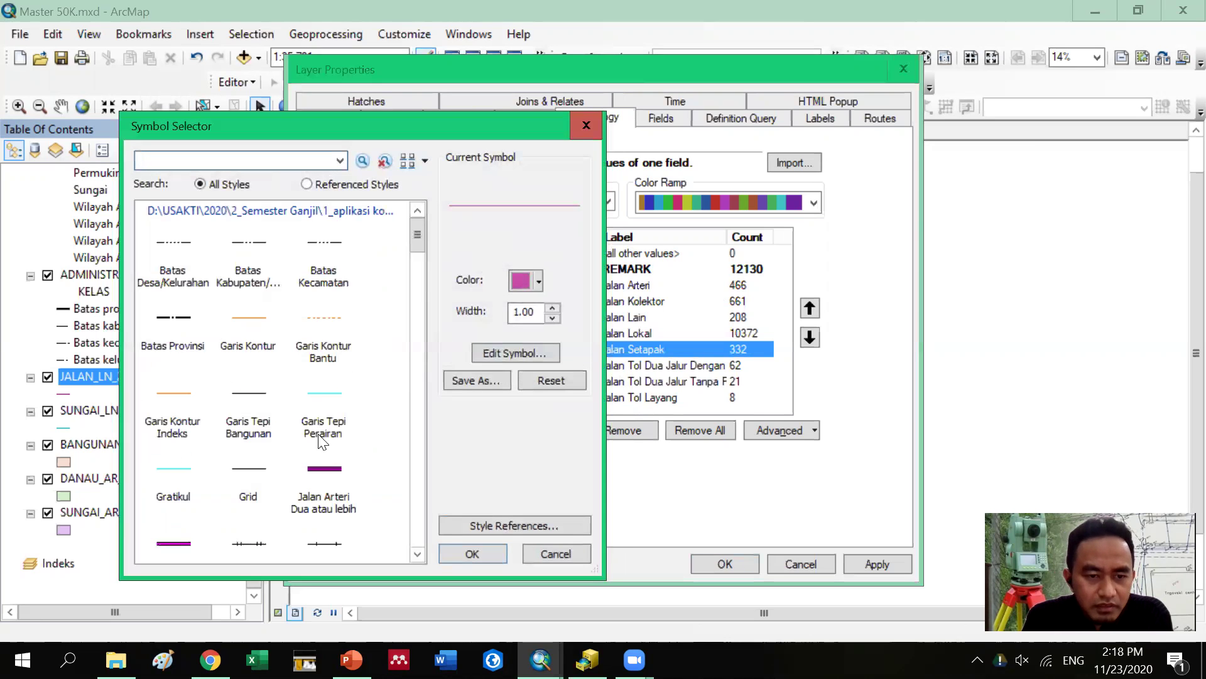
scroll(321, 448, "down", 5)
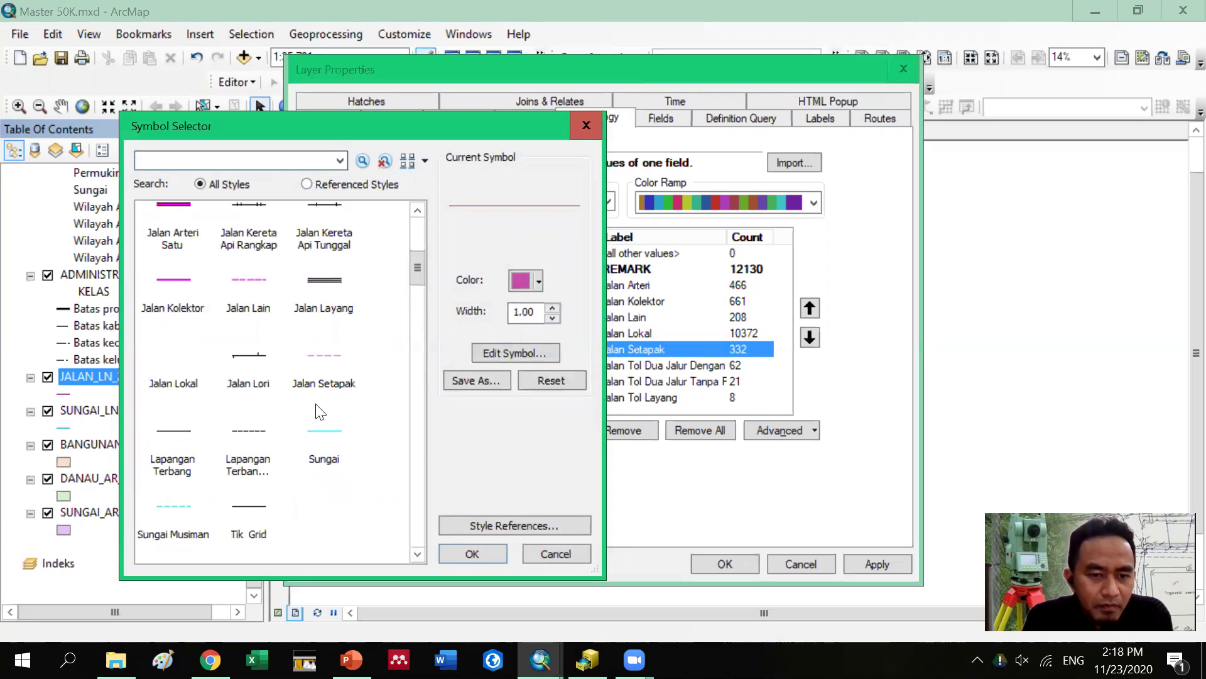
left_click(330, 384)
left_click(475, 554)
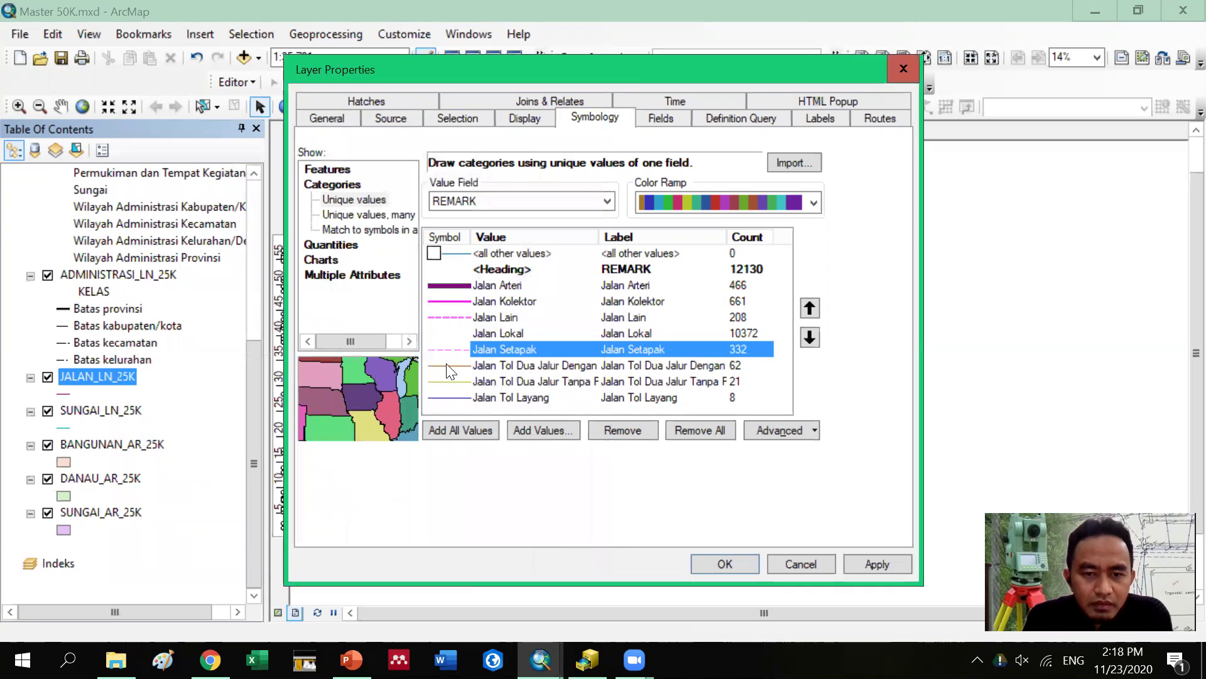
Browse the predefined line symbols for one that suits the Jalan Tol Dua Jalur Dengan Pemisah class
double_click(444, 366)
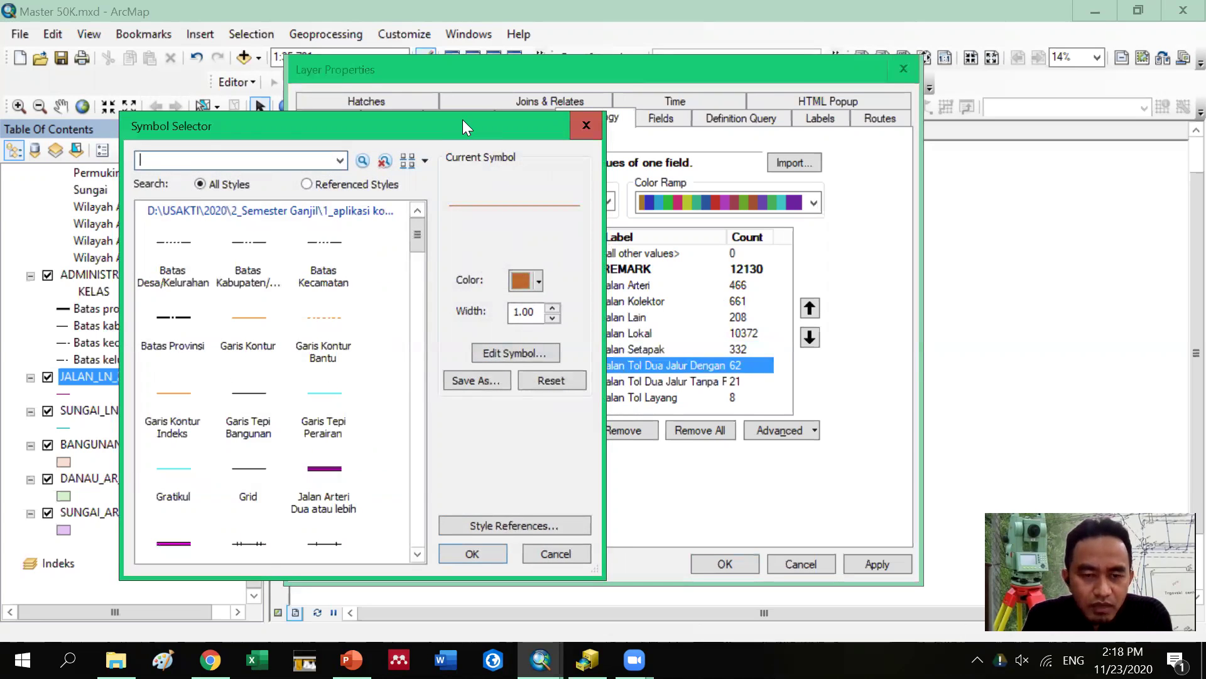
left_click_drag(463, 121, 552, 106)
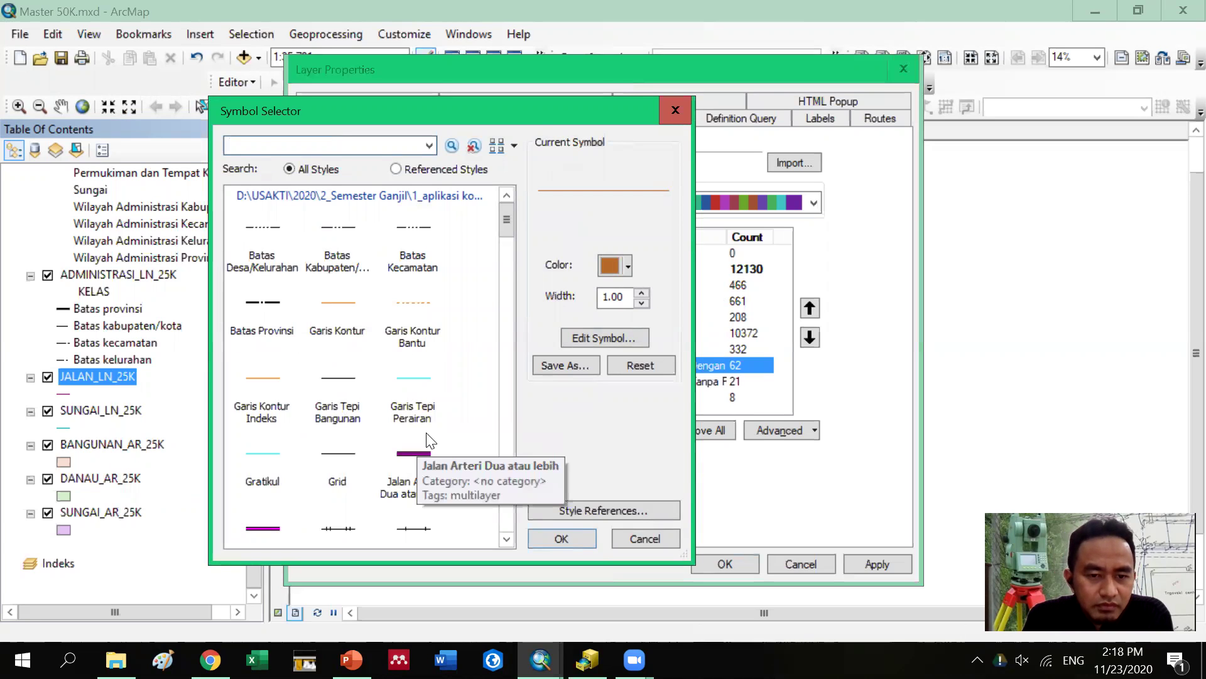
scroll(427, 440, "down", 3)
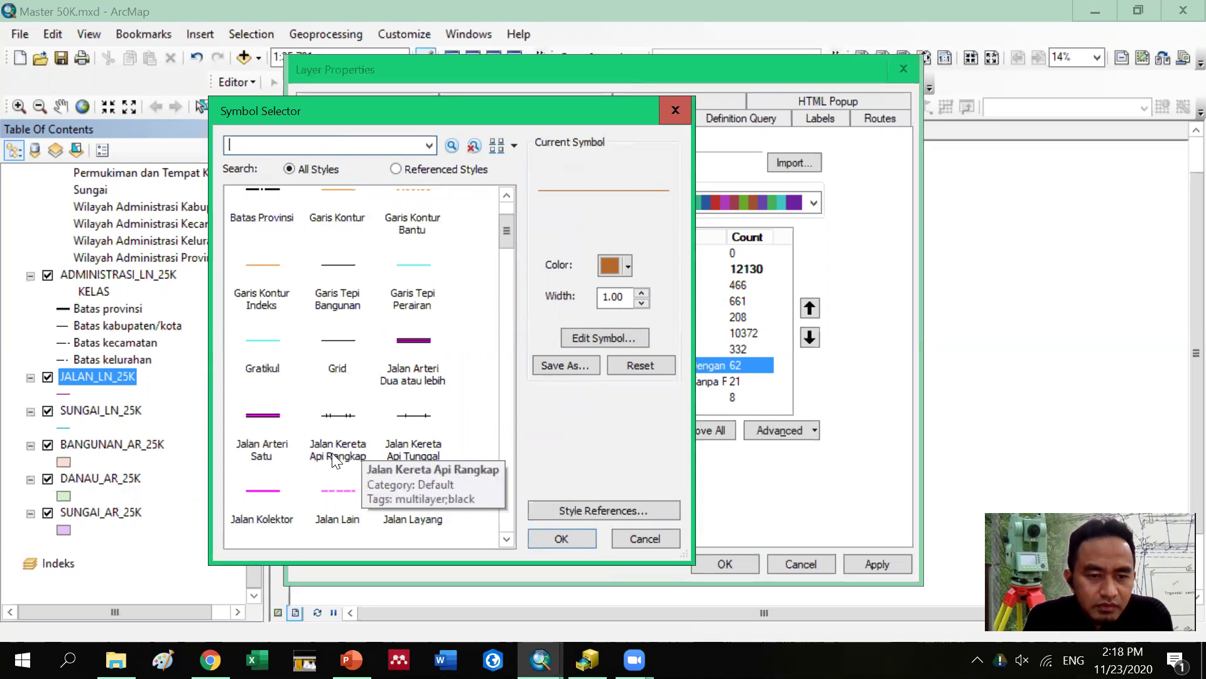
scroll(342, 472, "down", 3)
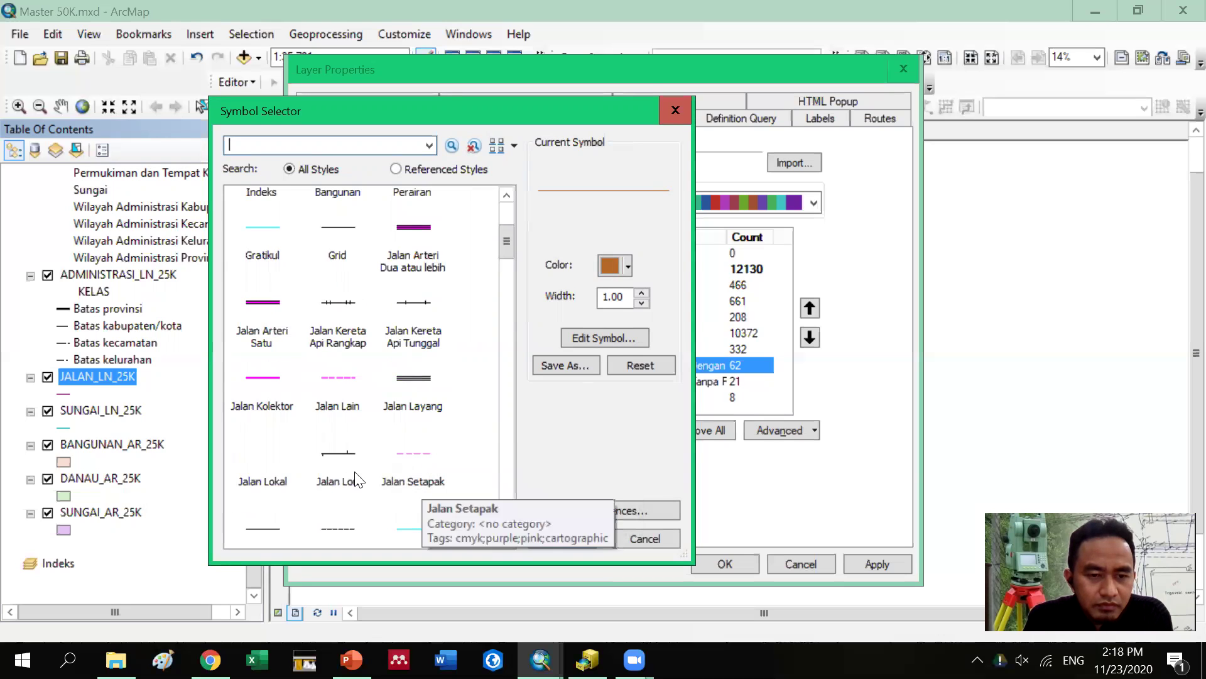
scroll(400, 468, "down", 3)
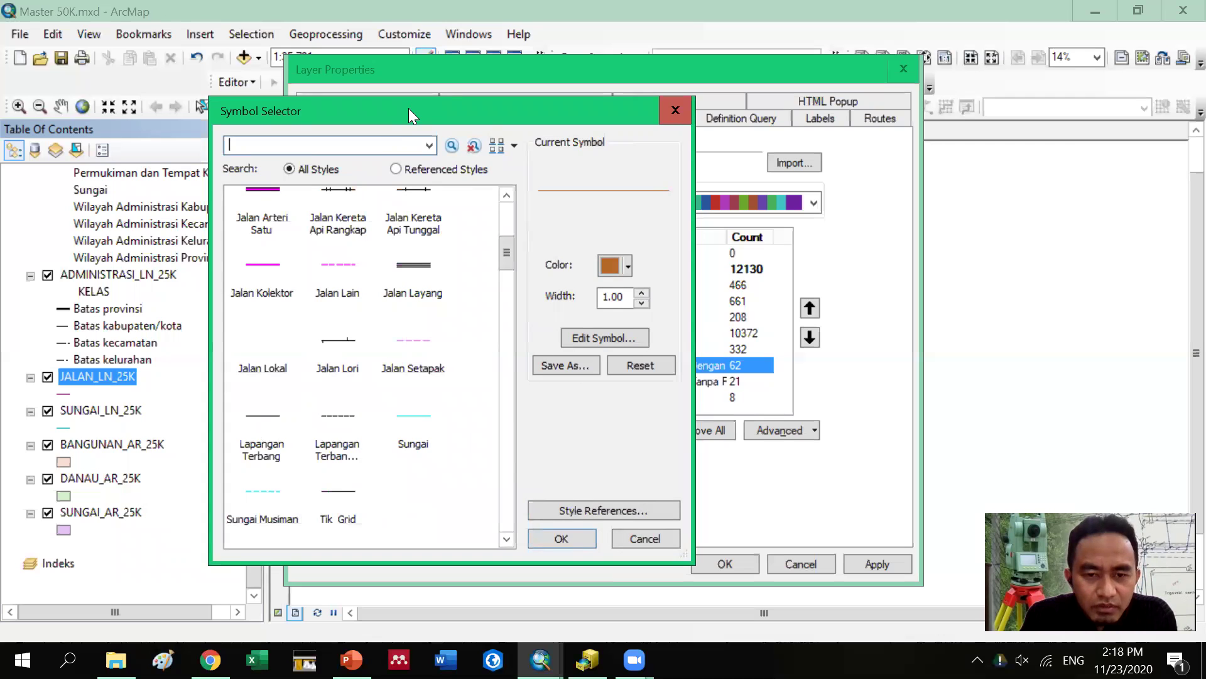
left_click_drag(409, 109, 610, 108)
scroll(599, 434, "down", 3)
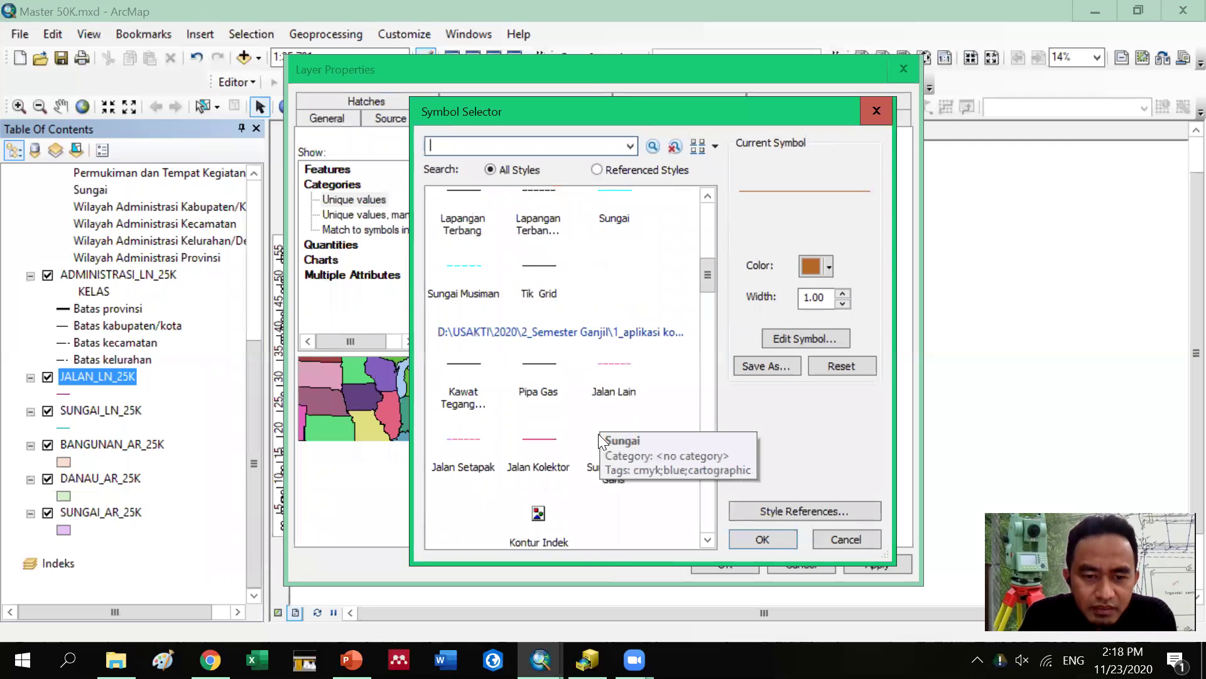
scroll(588, 442, "down", 2)
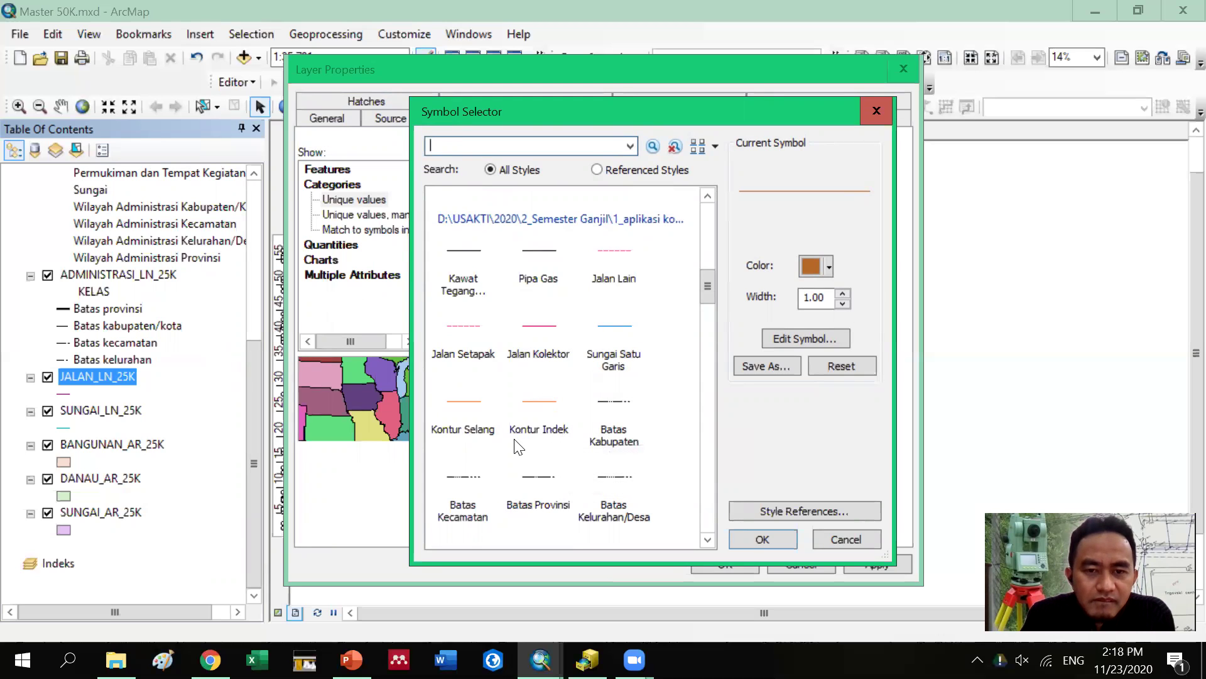
scroll(514, 438, "down", 2)
scroll(515, 445, "down", 2)
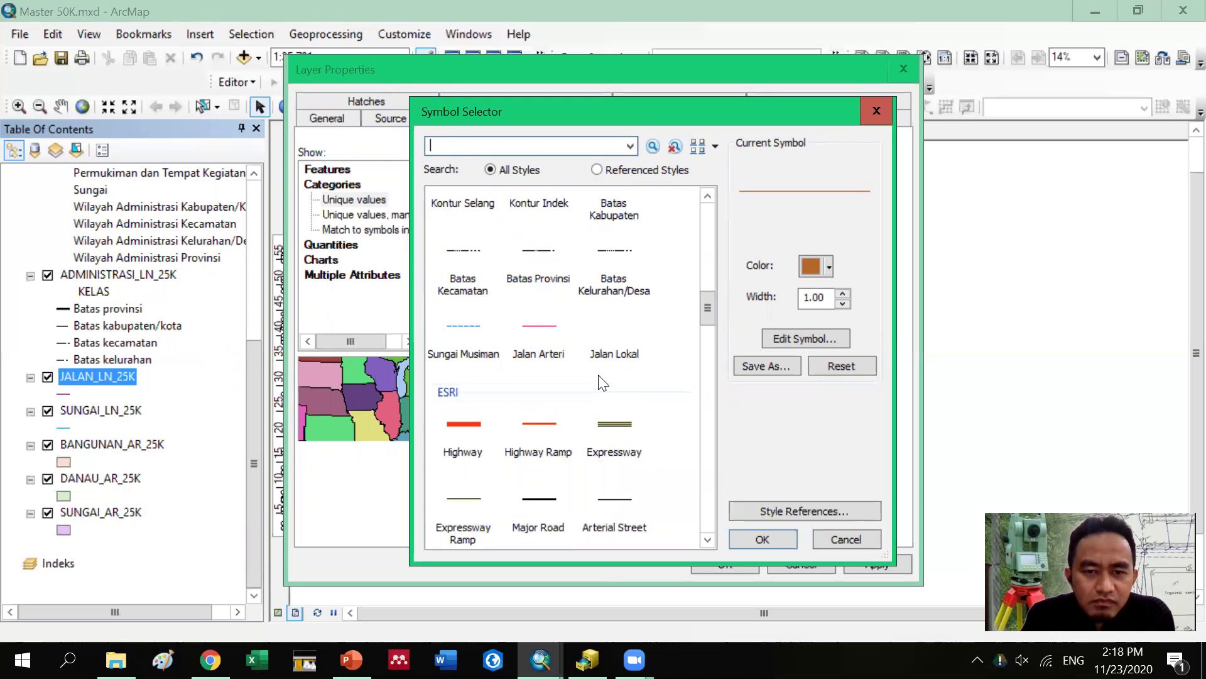
scroll(600, 382, "up", 4)
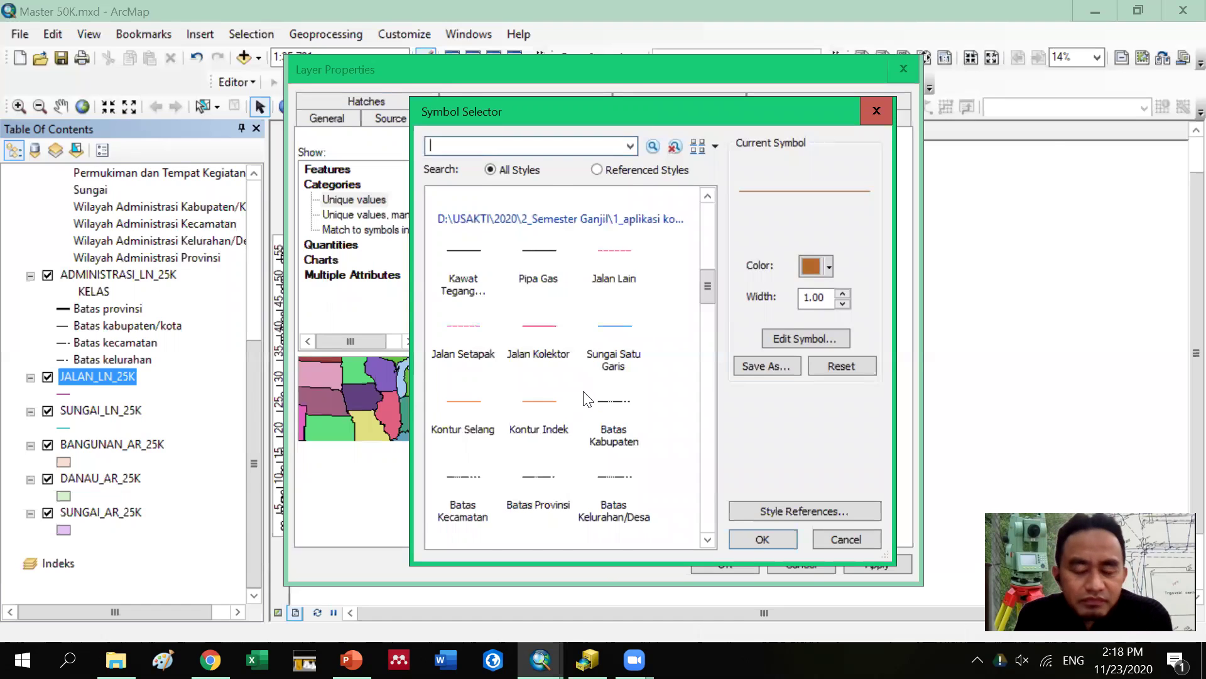
scroll(584, 399, "up", 6)
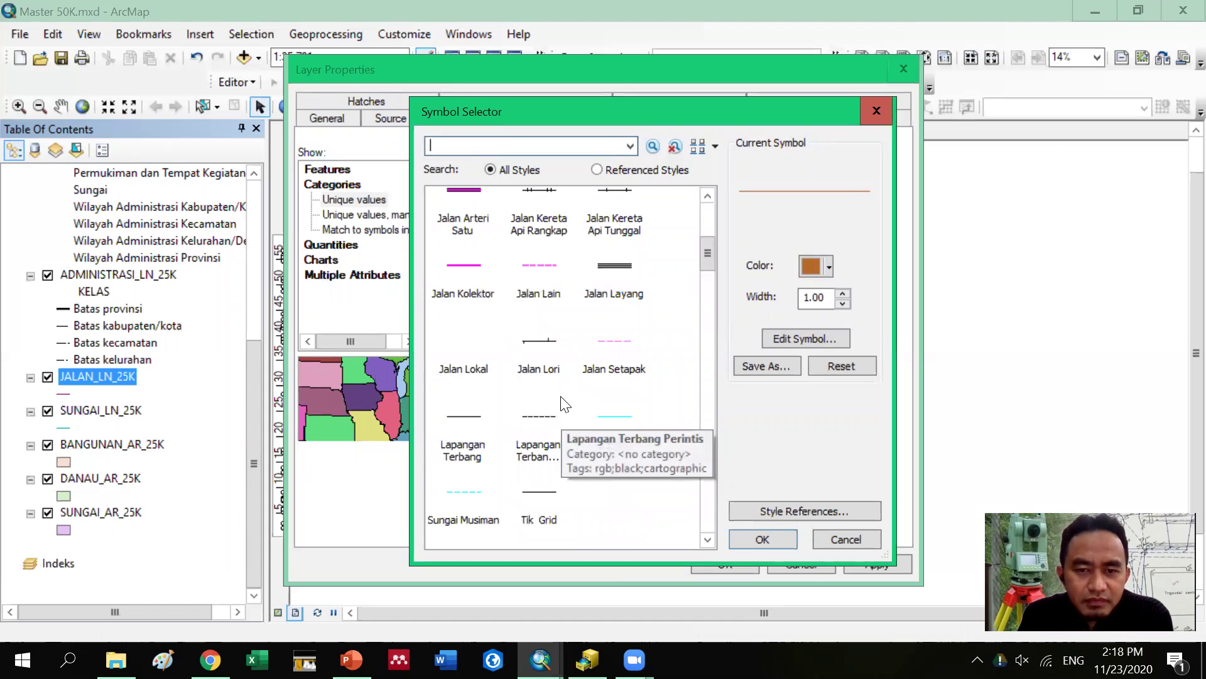
scroll(502, 377, "up", 2)
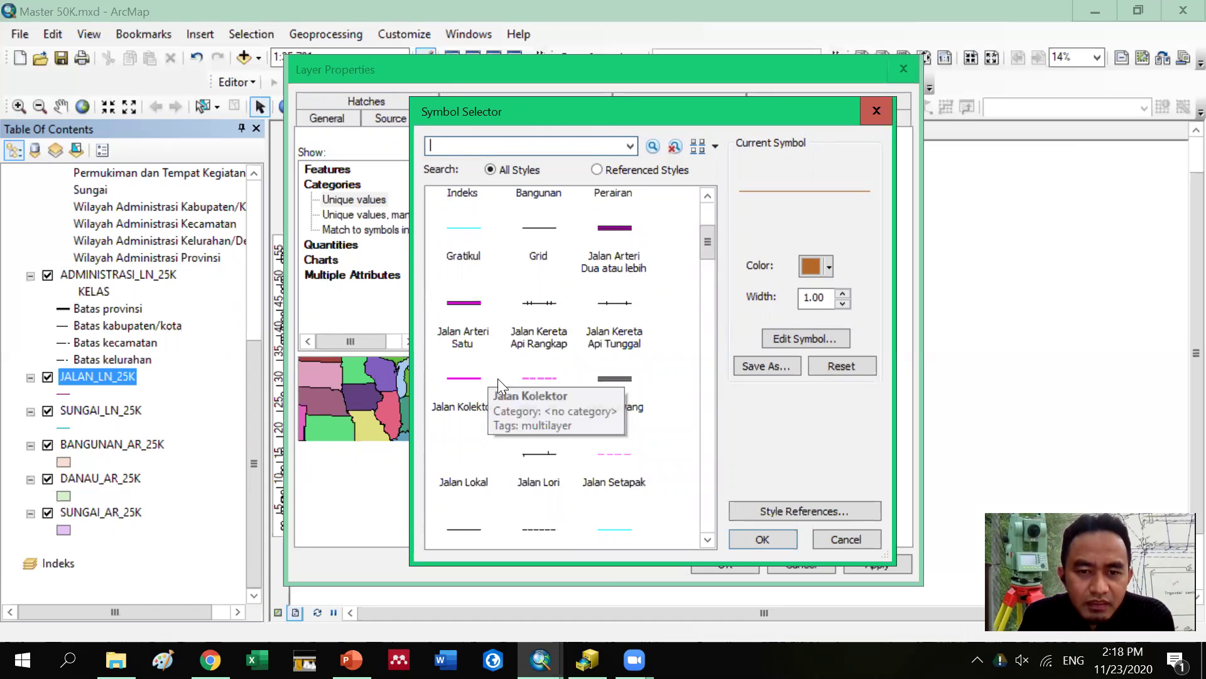
scroll(544, 359, "up", 2)
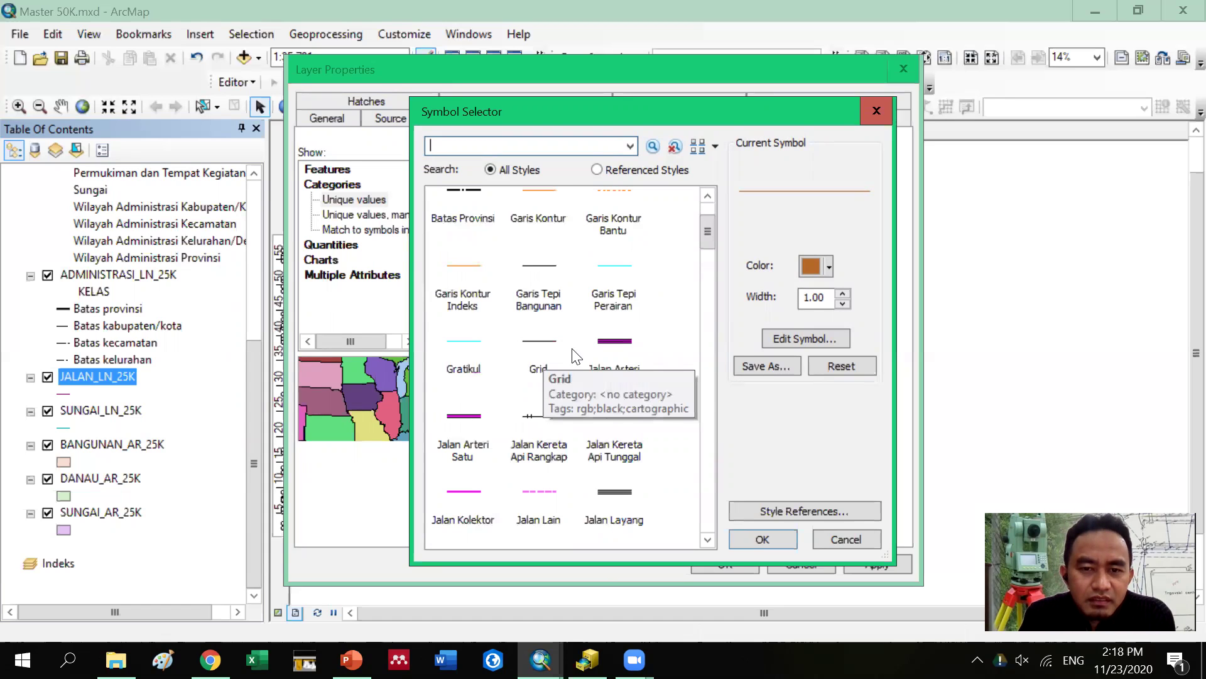
scroll(502, 320, "up", 2)
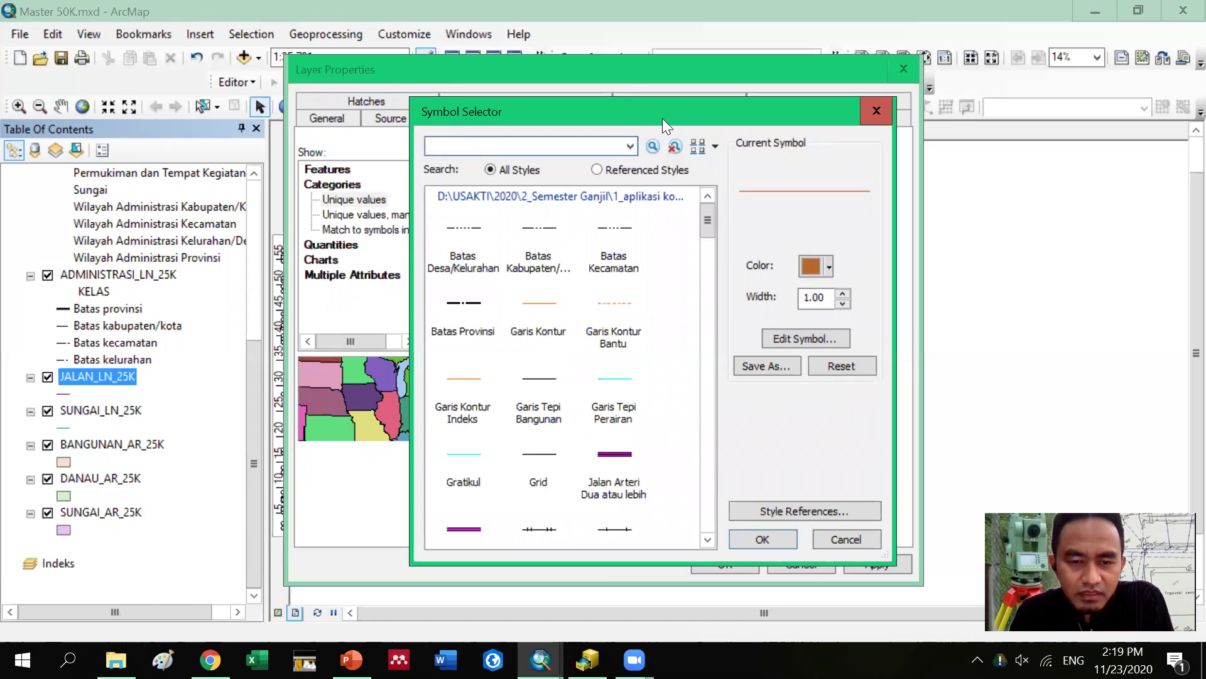
left_click_drag(662, 118, 520, 186)
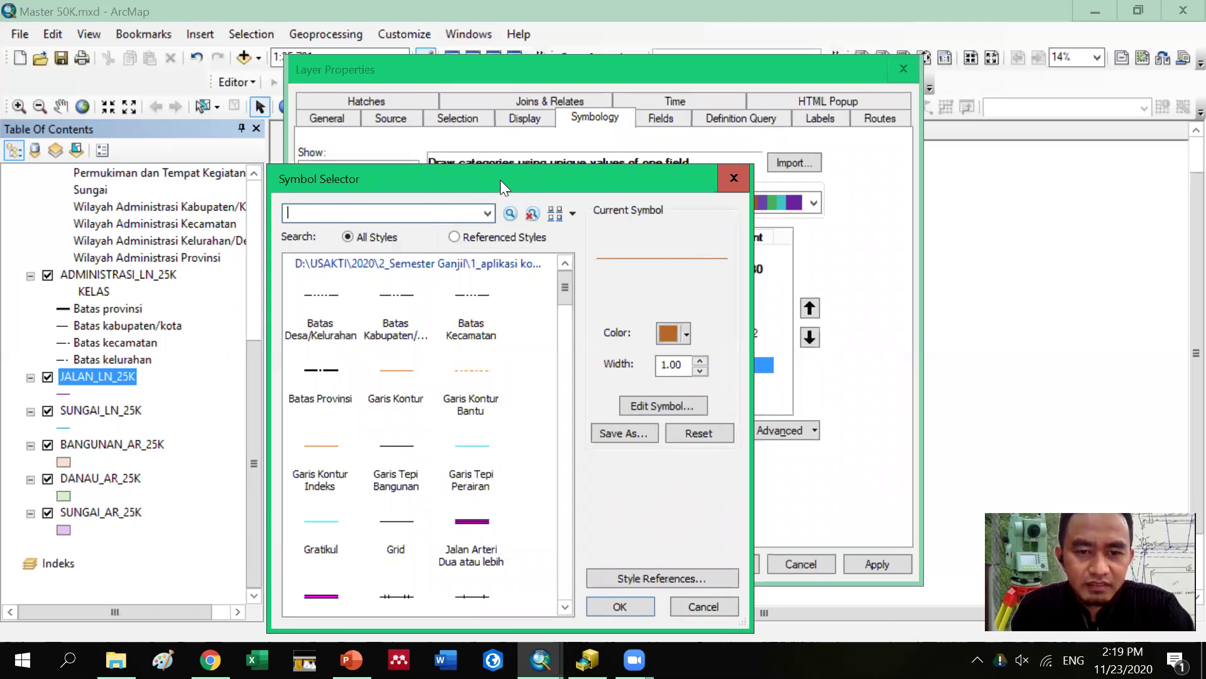
left_click_drag(500, 180, 713, 171)
Search all styles for "Tol" line symbols, review the matches, and close the symbol selection without choosing one
type("Tol")
key("Return")
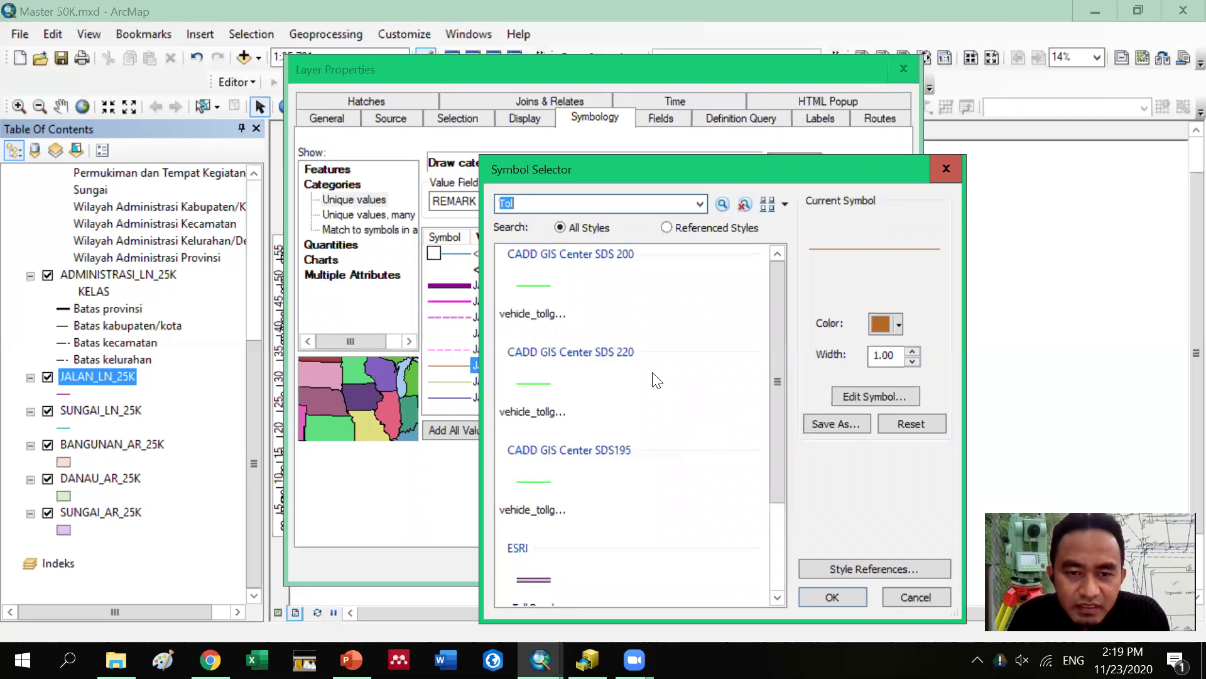
scroll(657, 380, "down", 2)
scroll(657, 380, "down", 1)
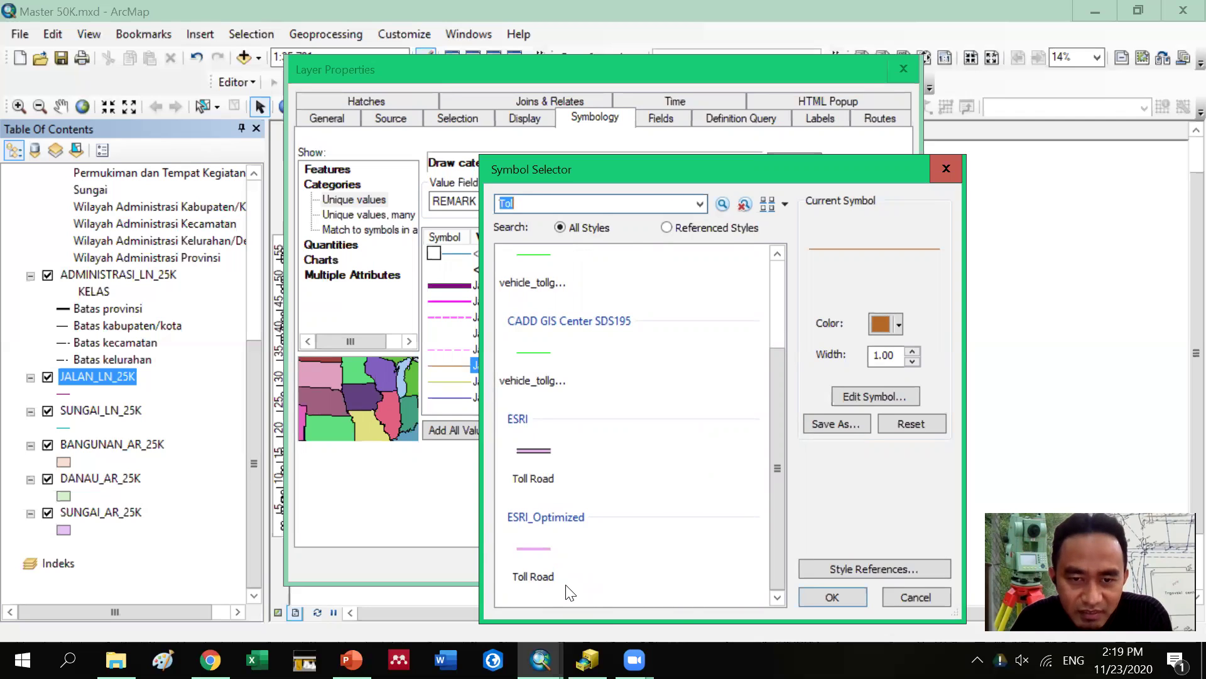
scroll(636, 472, "up", 3)
scroll(566, 481, "down", 3)
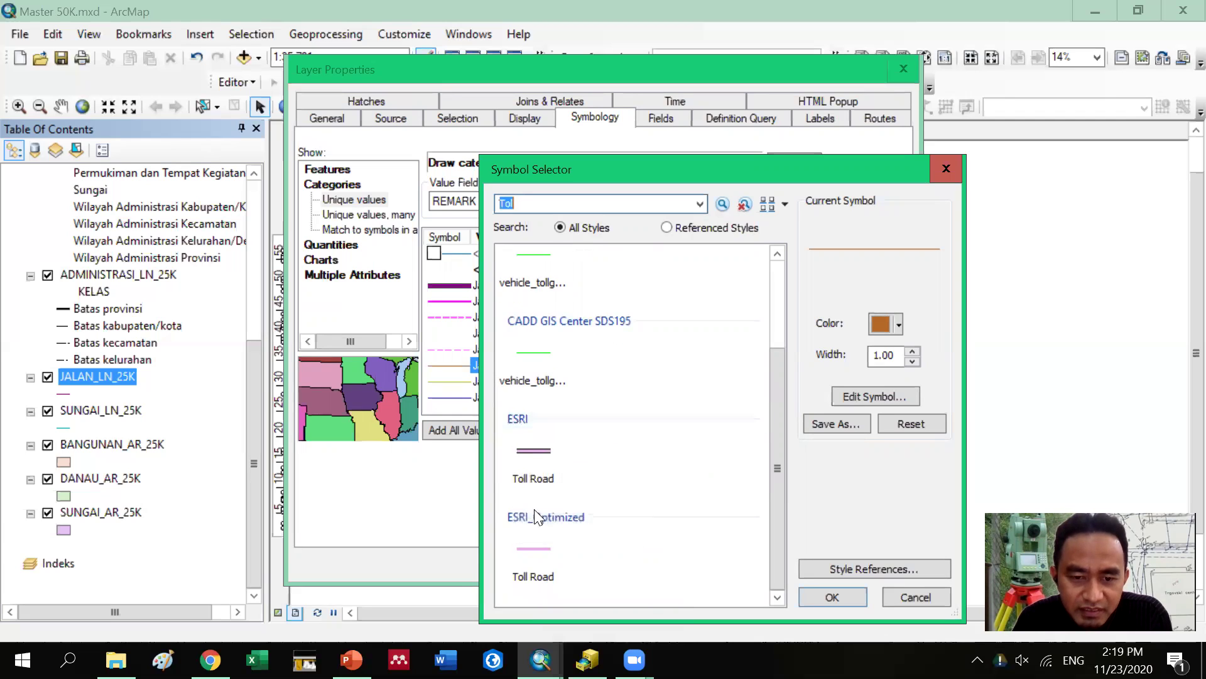
scroll(537, 449, "up", 2)
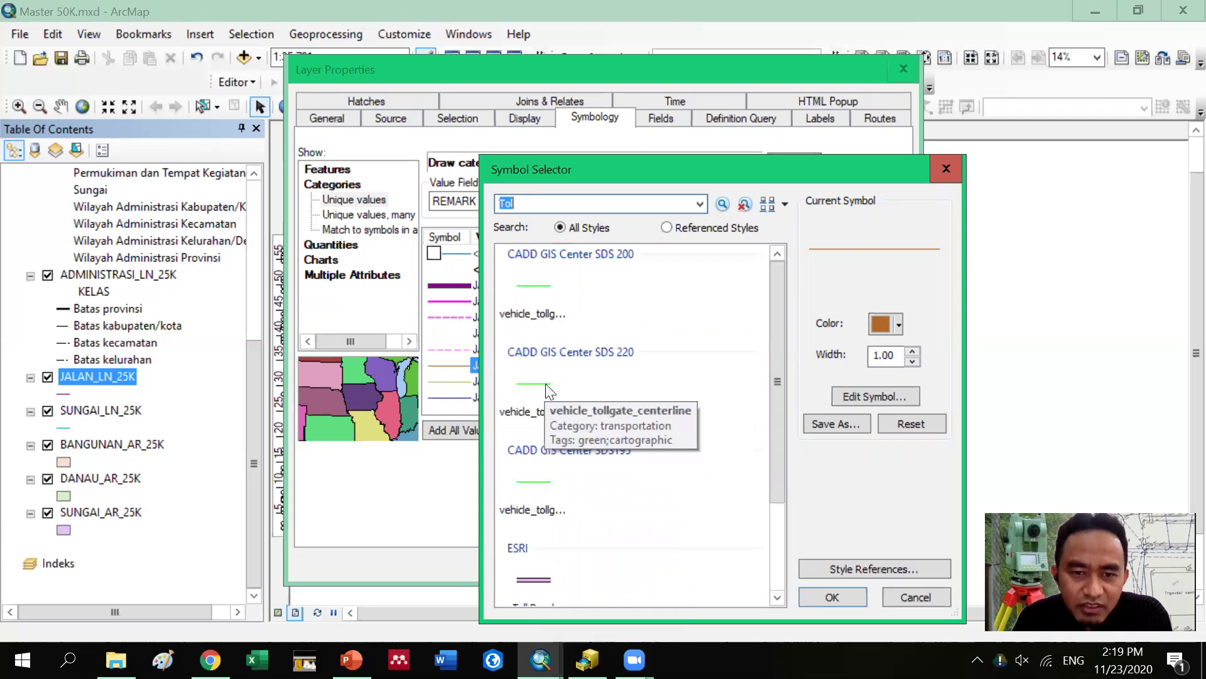
left_click(552, 205)
key("BackSpace")
key("BackSpace")
key("BackSpace")
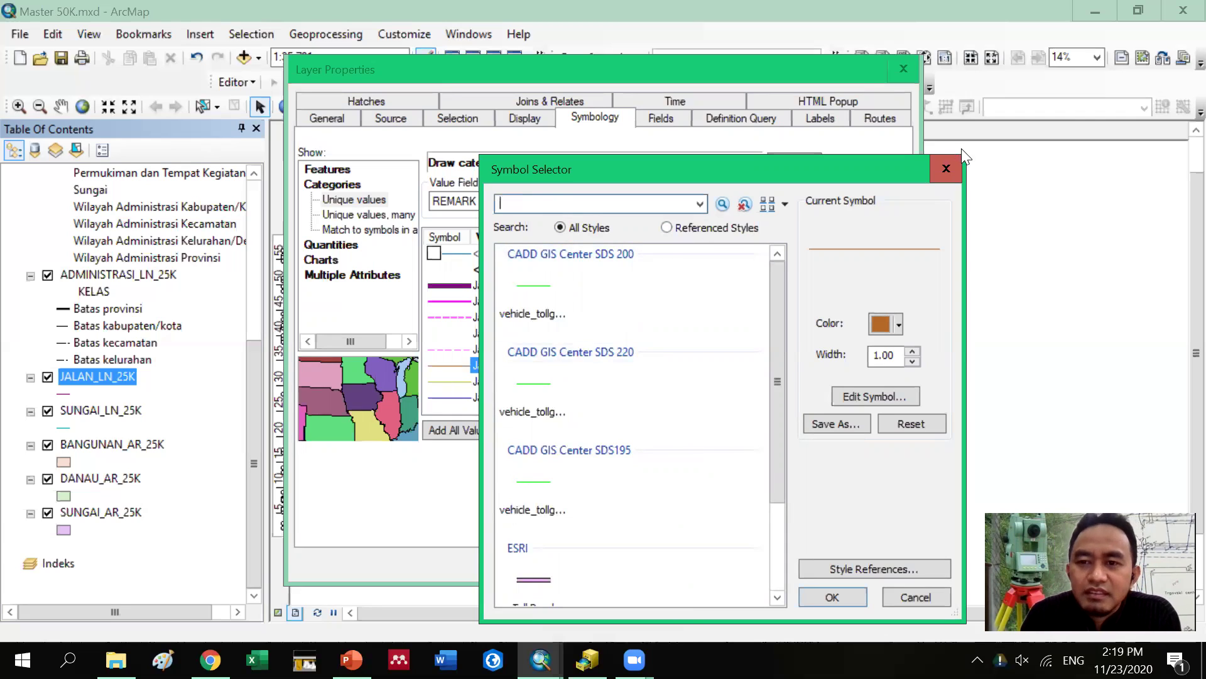
left_click(950, 168)
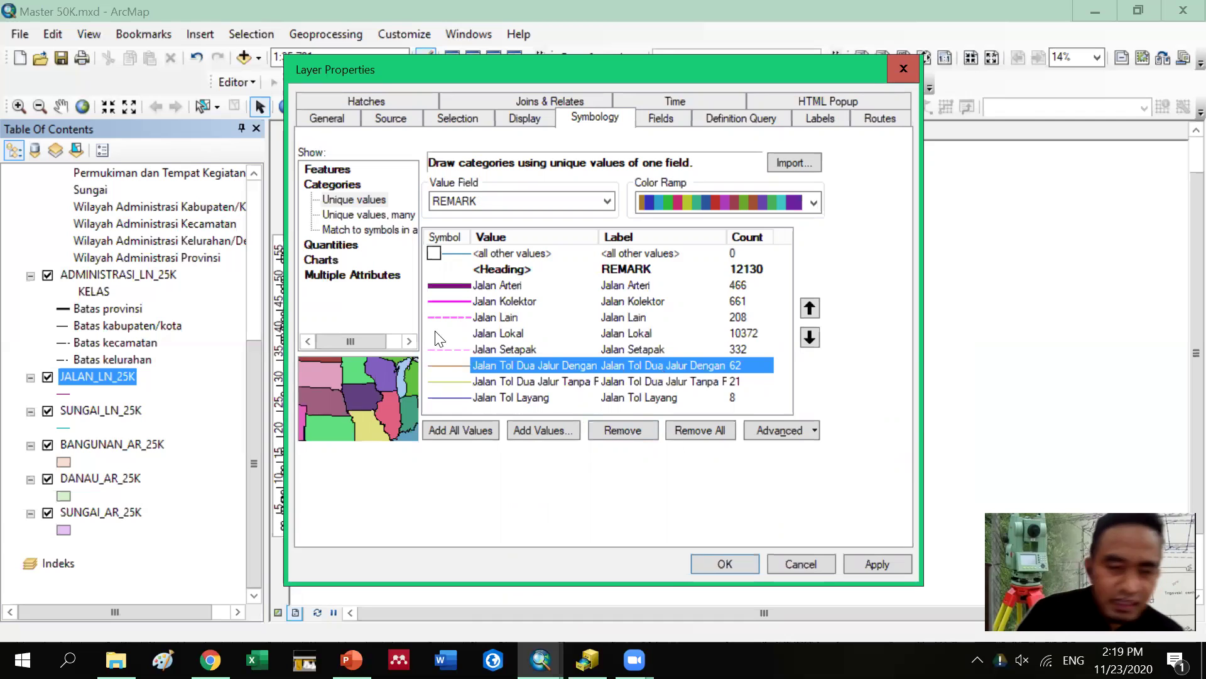
Apply the REMARK classification and road symbols to JALAN_LN_25K and review its classes in the layer list
left_click(725, 563)
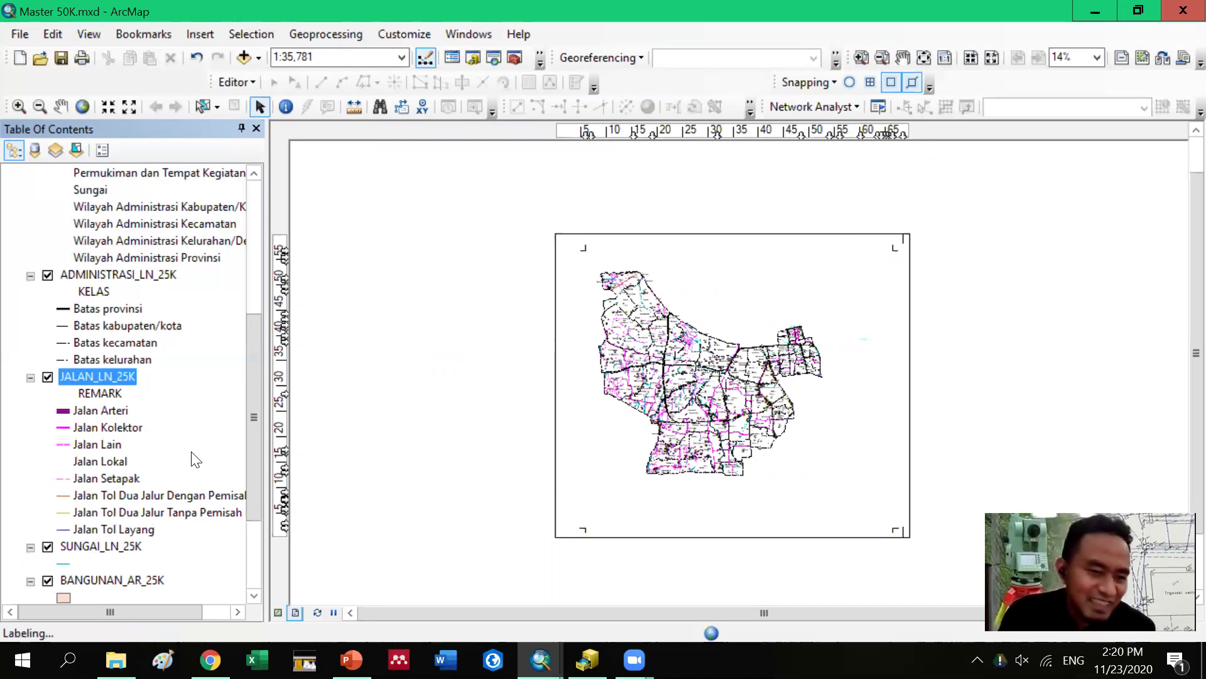
scroll(104, 547, "down", 3)
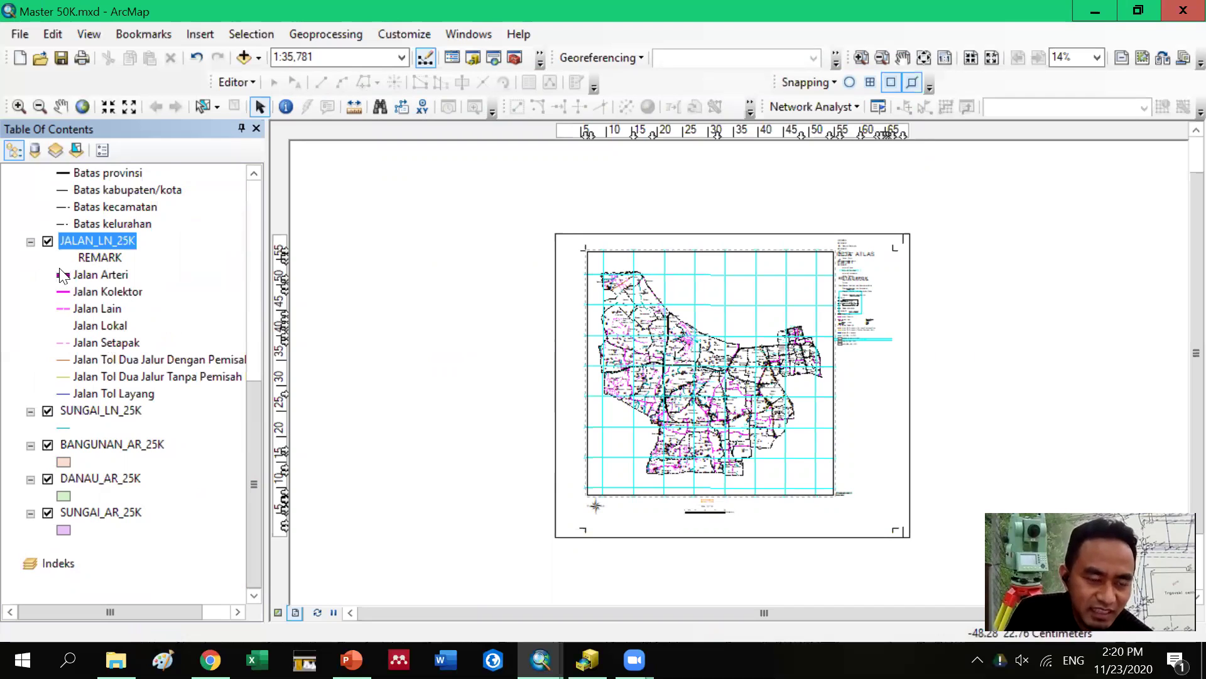
scroll(80, 331, "up", 1)
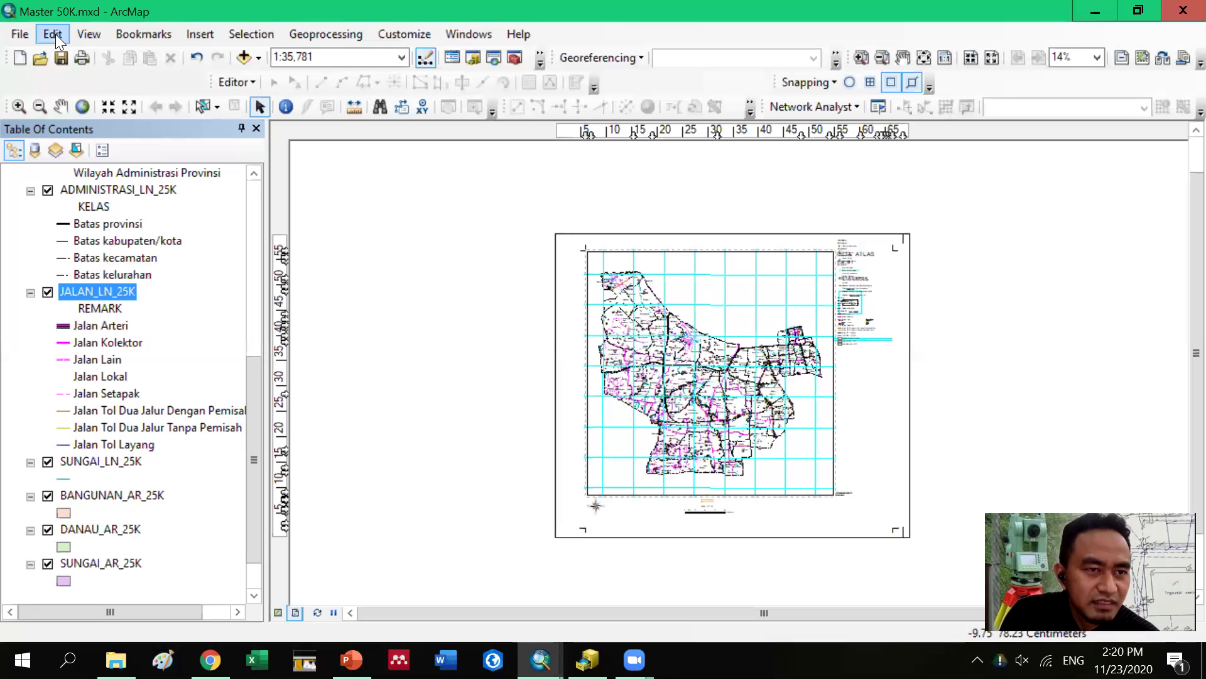
Save the map document under the name Master 50K.mxd in the kelas A folder
left_click(23, 33)
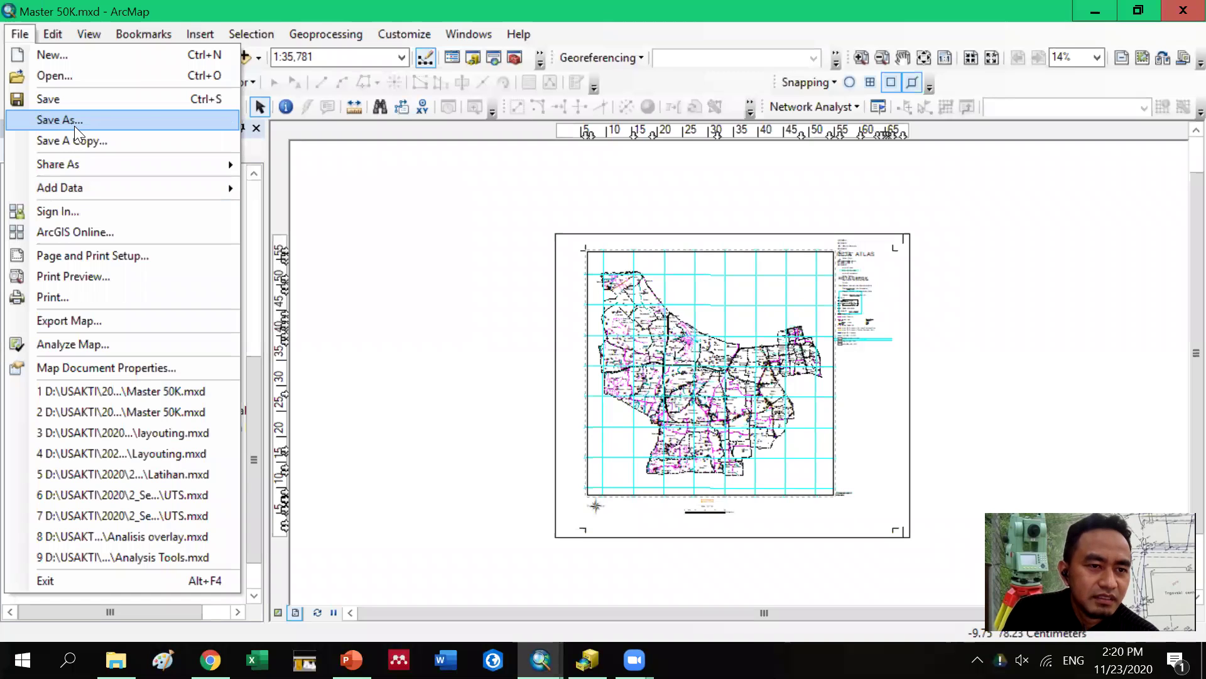
key("Escape")
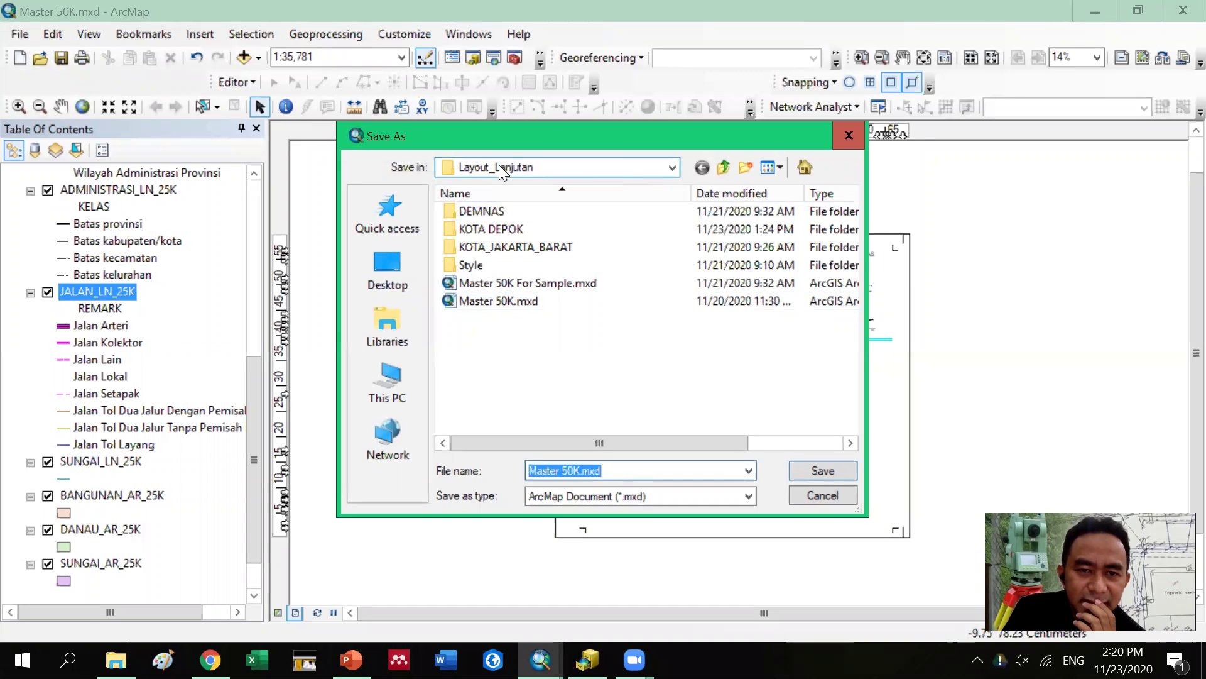
left_click(723, 167)
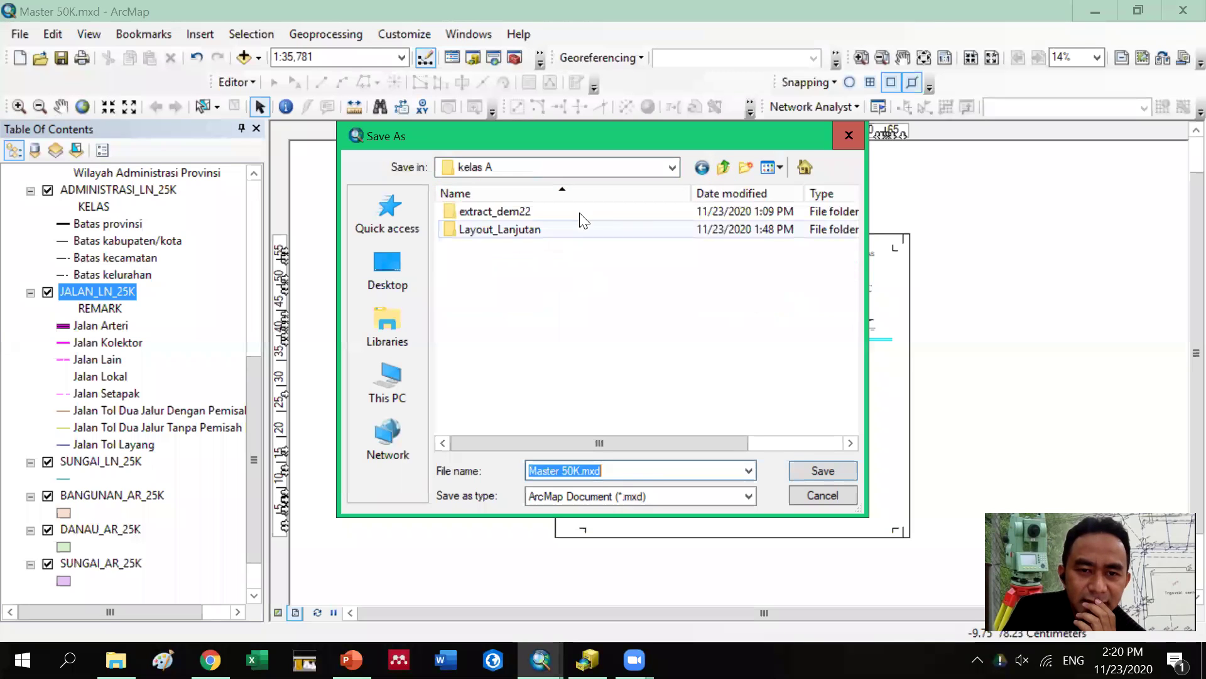
left_click(724, 168)
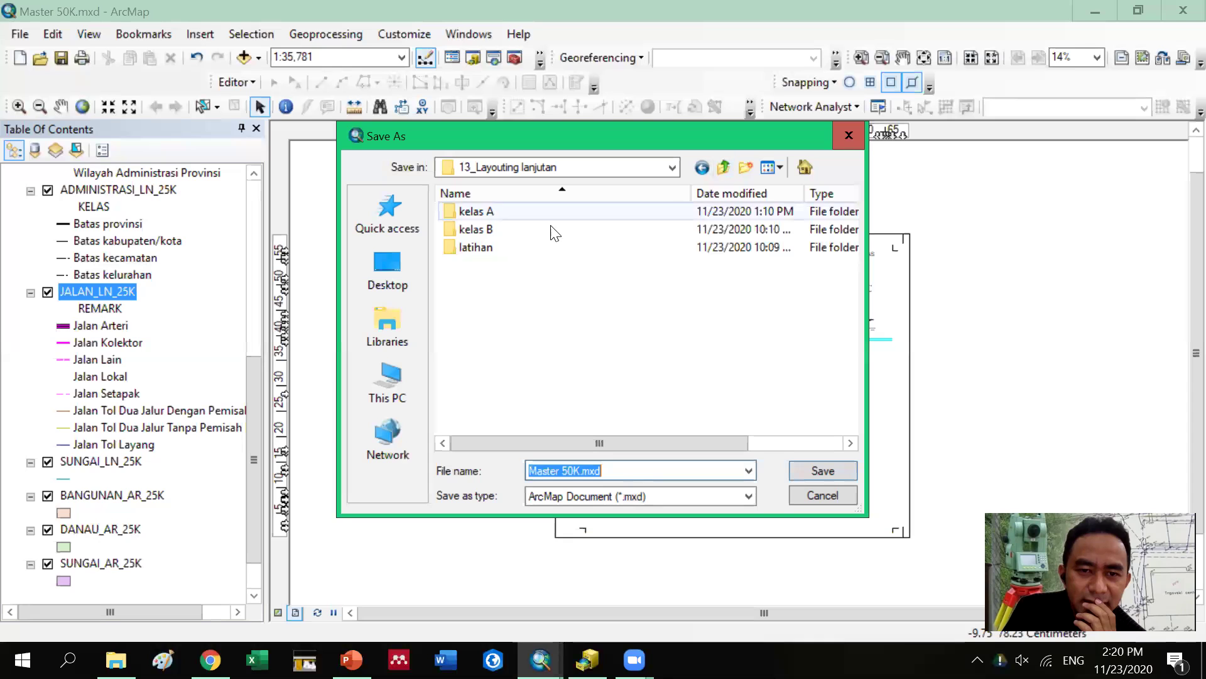
double_click(517, 212)
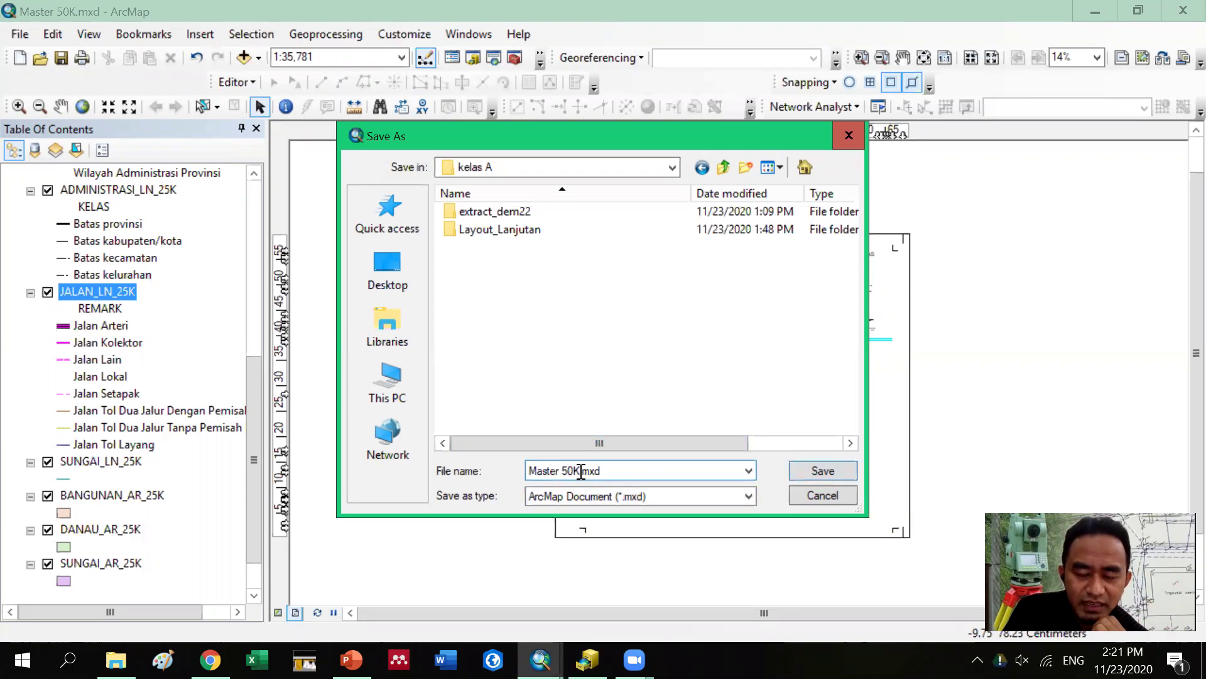
left_click(799, 472)
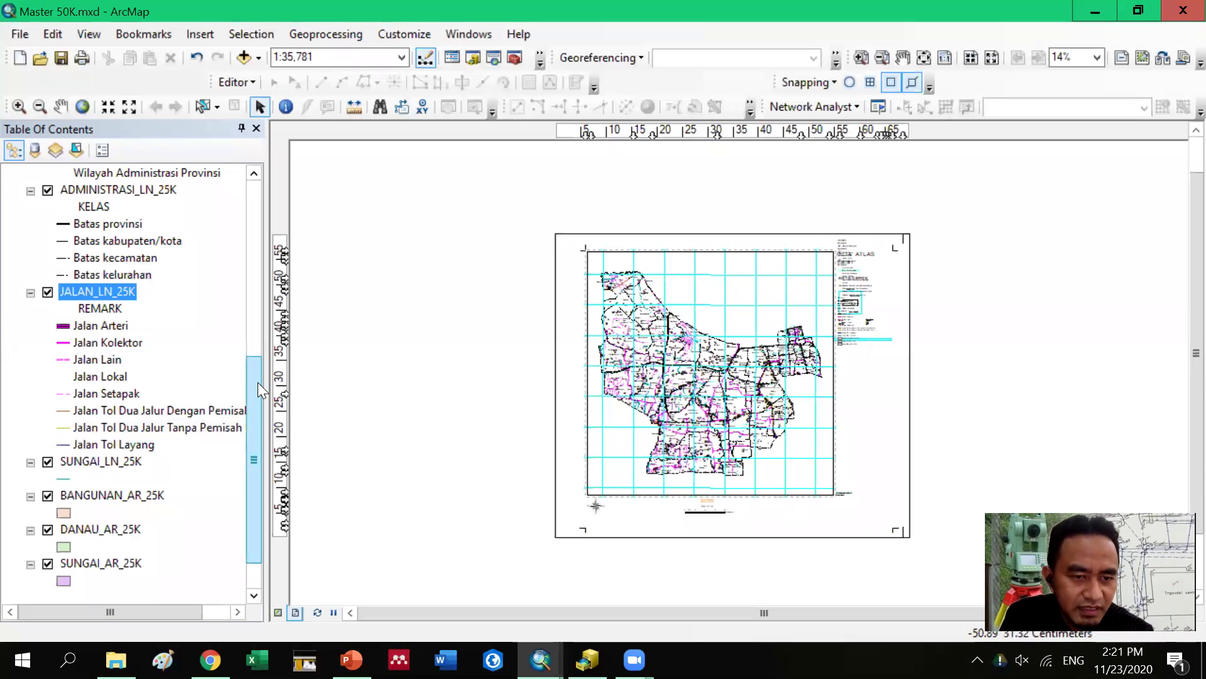
Examine the Indeks data frame, the data frame grid properties, and the index map's placement among the layout's marginal information
left_click_drag(253, 379, 253, 408)
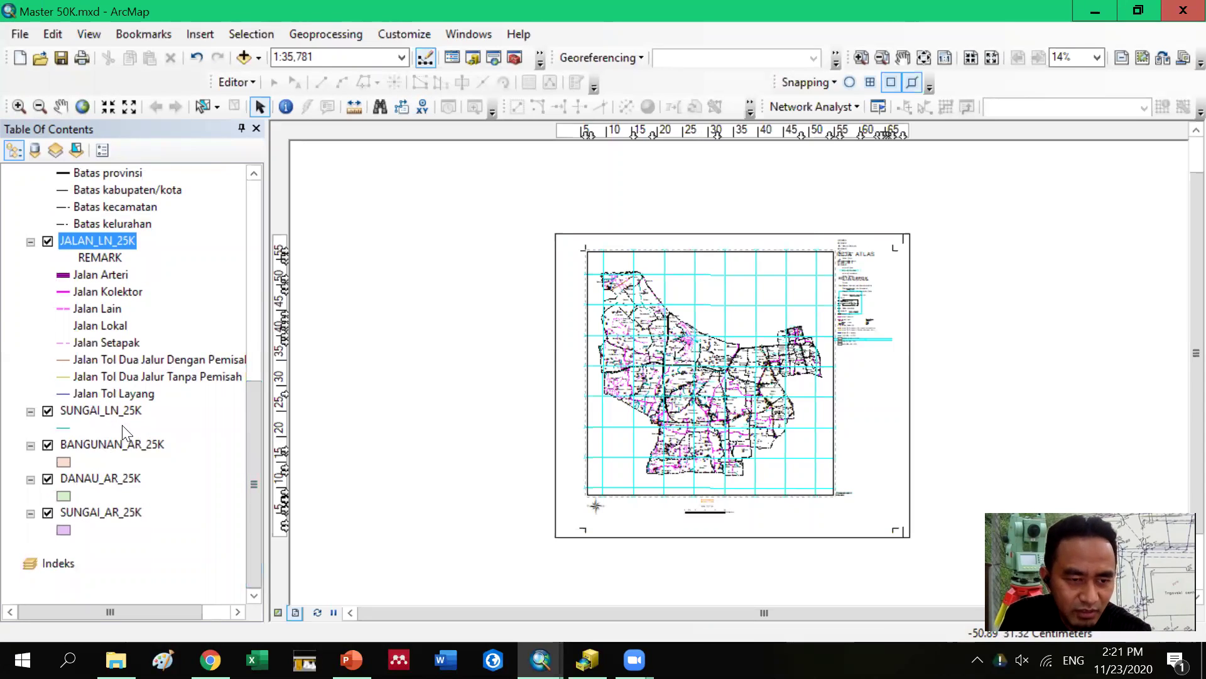
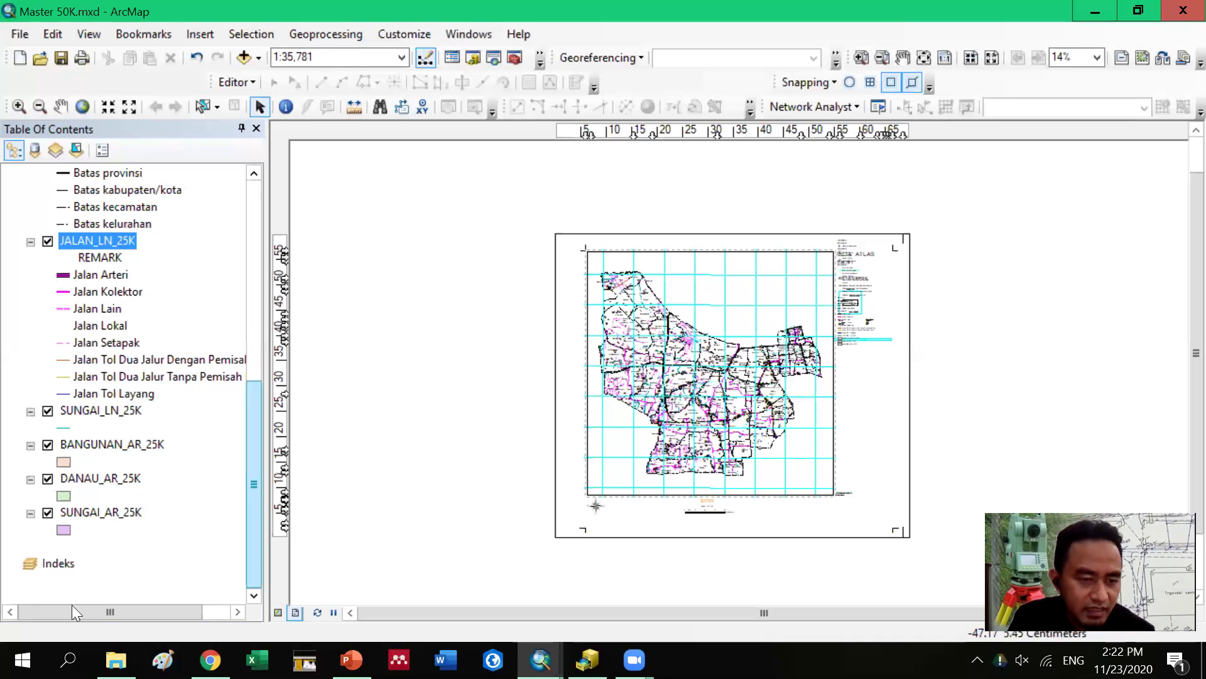
left_click(63, 562)
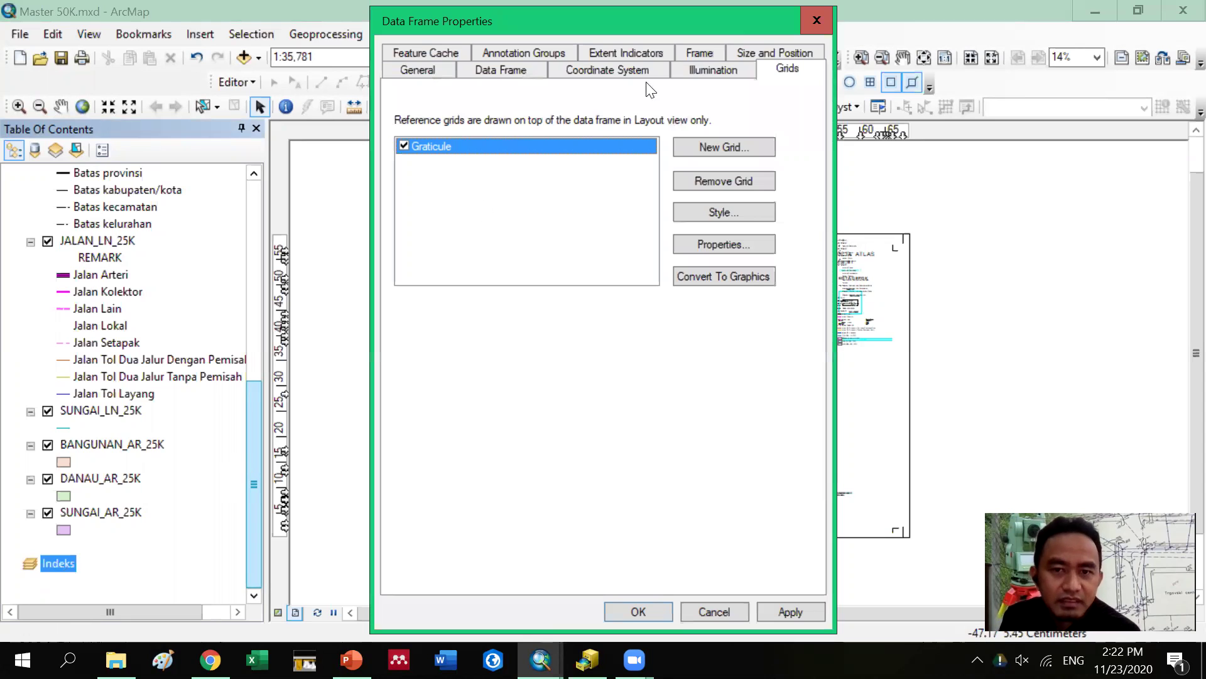
left_click(806, 27)
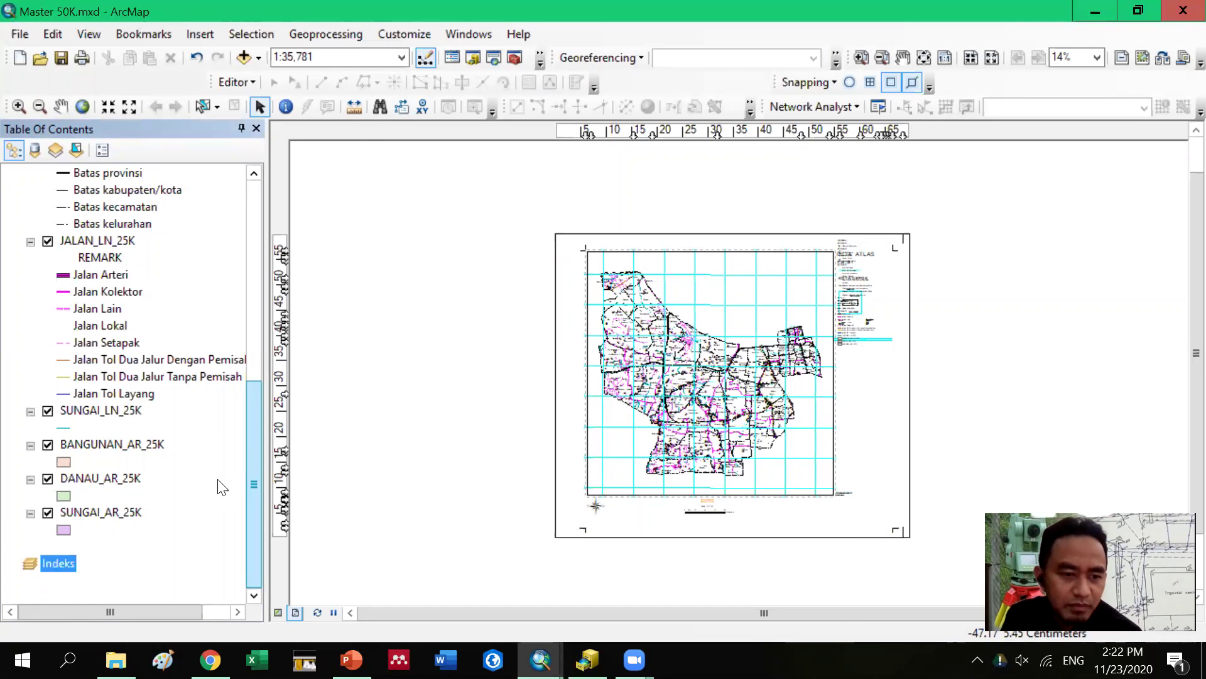
scroll(68, 570, "up", 15)
scroll(61, 573, "down", 15)
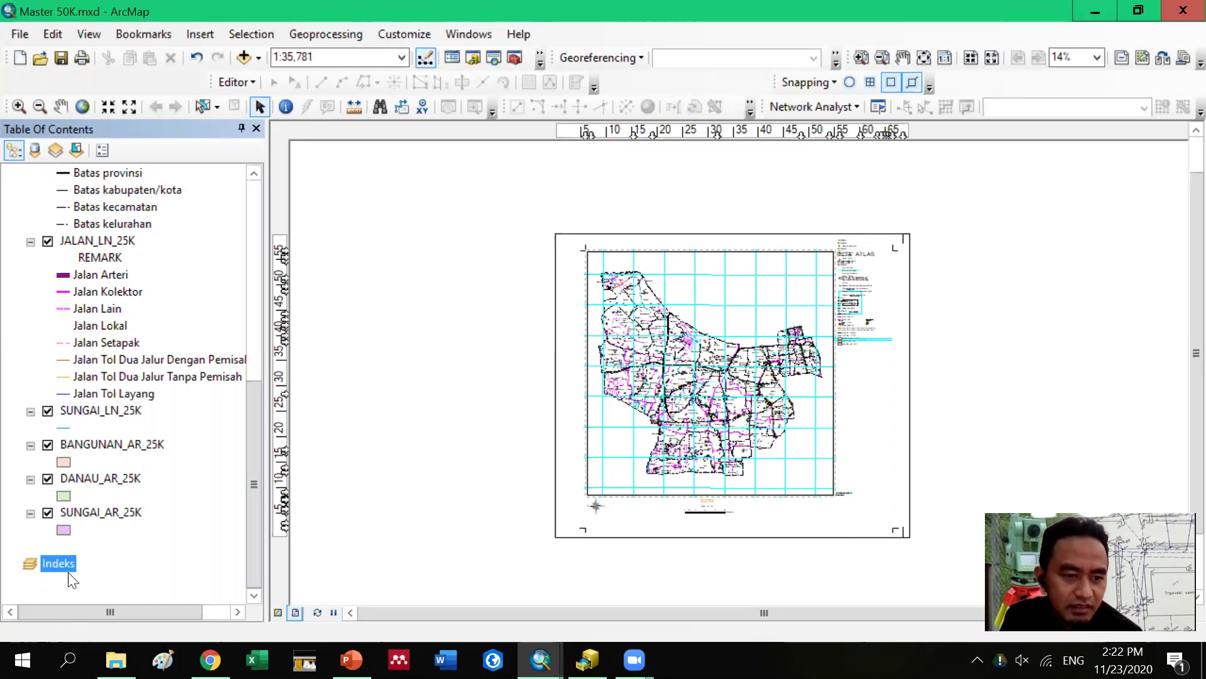
left_click_drag(250, 417, 252, 528)
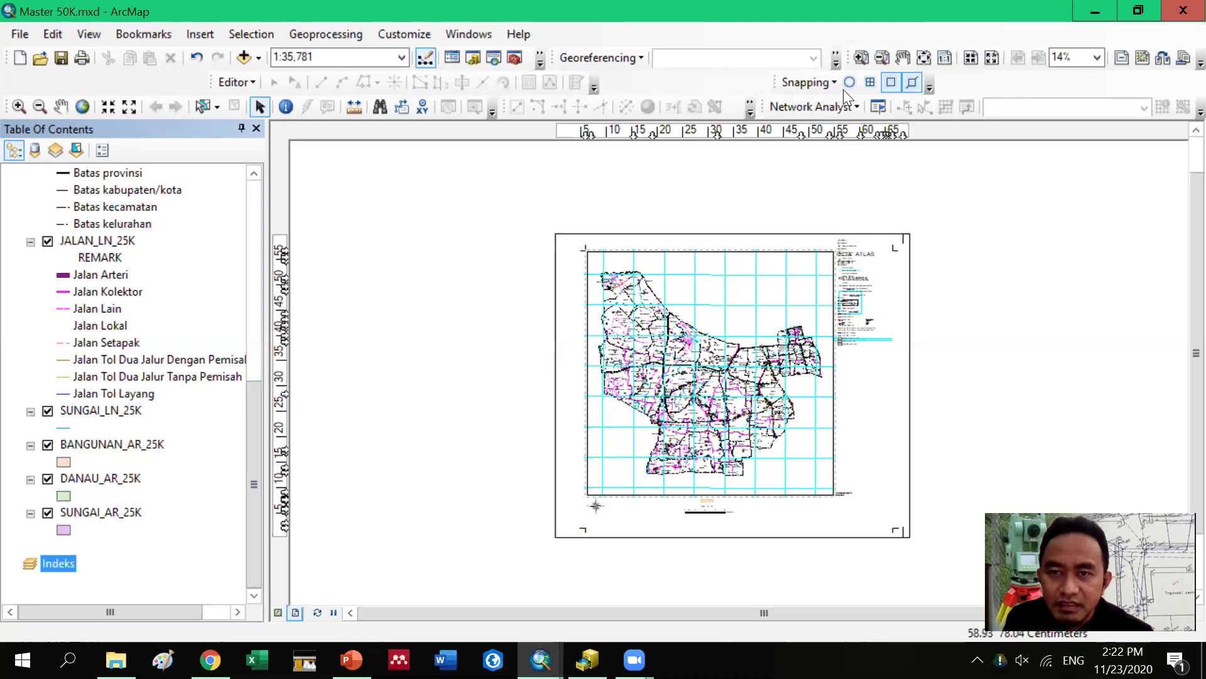
left_click(861, 57)
mouse_move(812, 206)
left_mouse_down()
mouse_move(842, 340)
mouse_move(934, 383)
left_mouse_up()
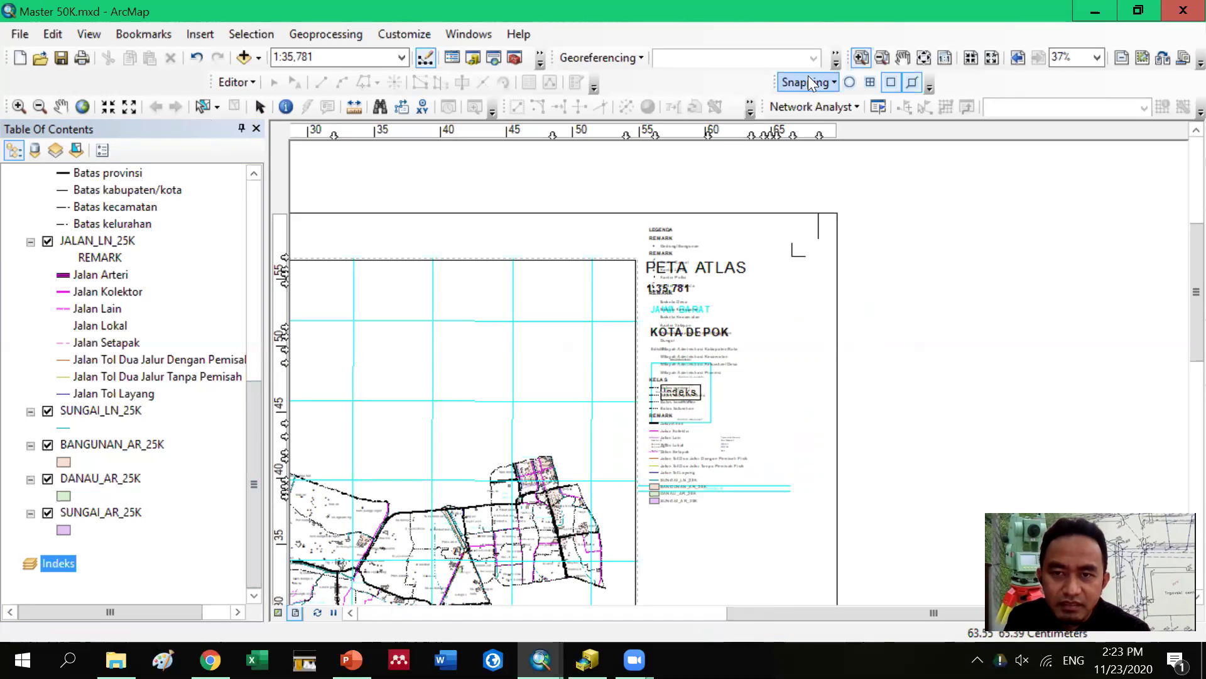
left_click_drag(608, 195, 856, 527)
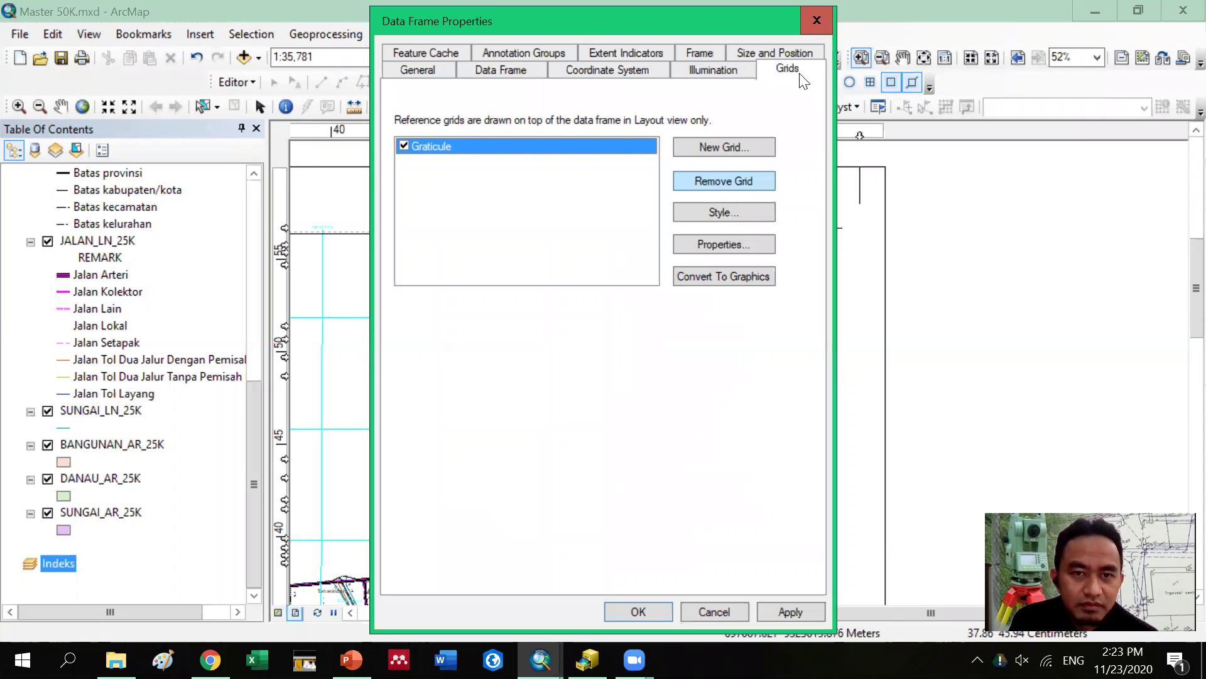
left_click(816, 26)
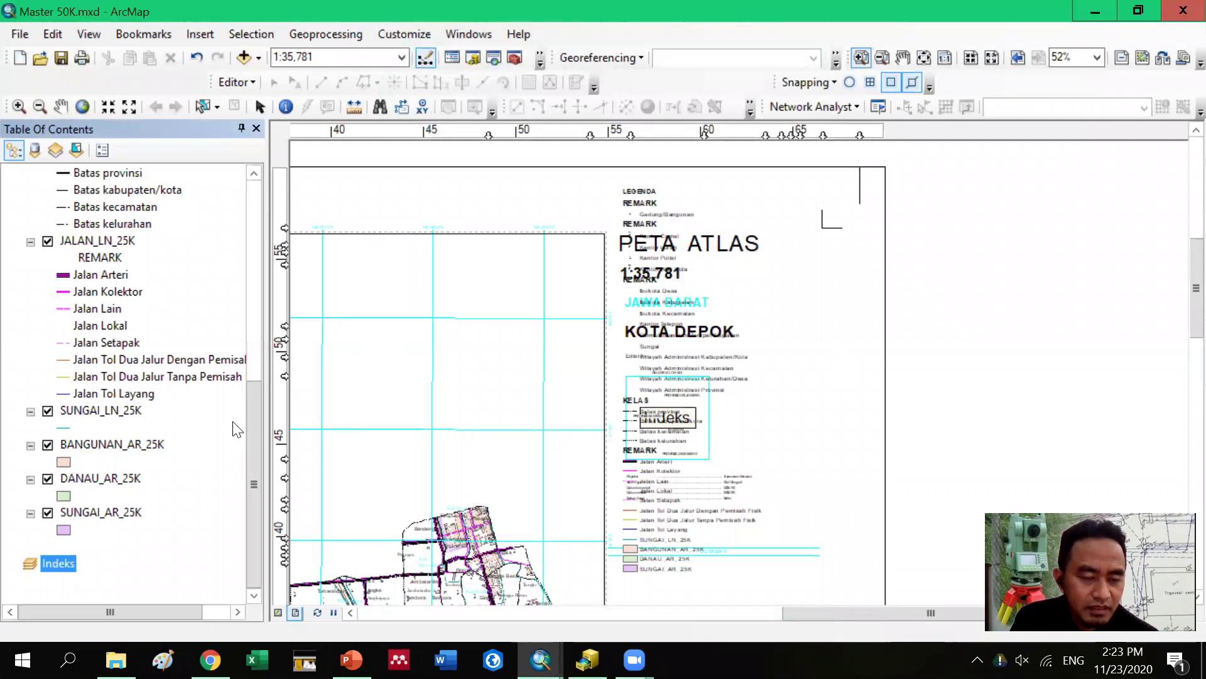
Add the Indonesia_Propinsi.shp shapefile from the Layout_Lanjutan folder to the map
left_click(258, 55)
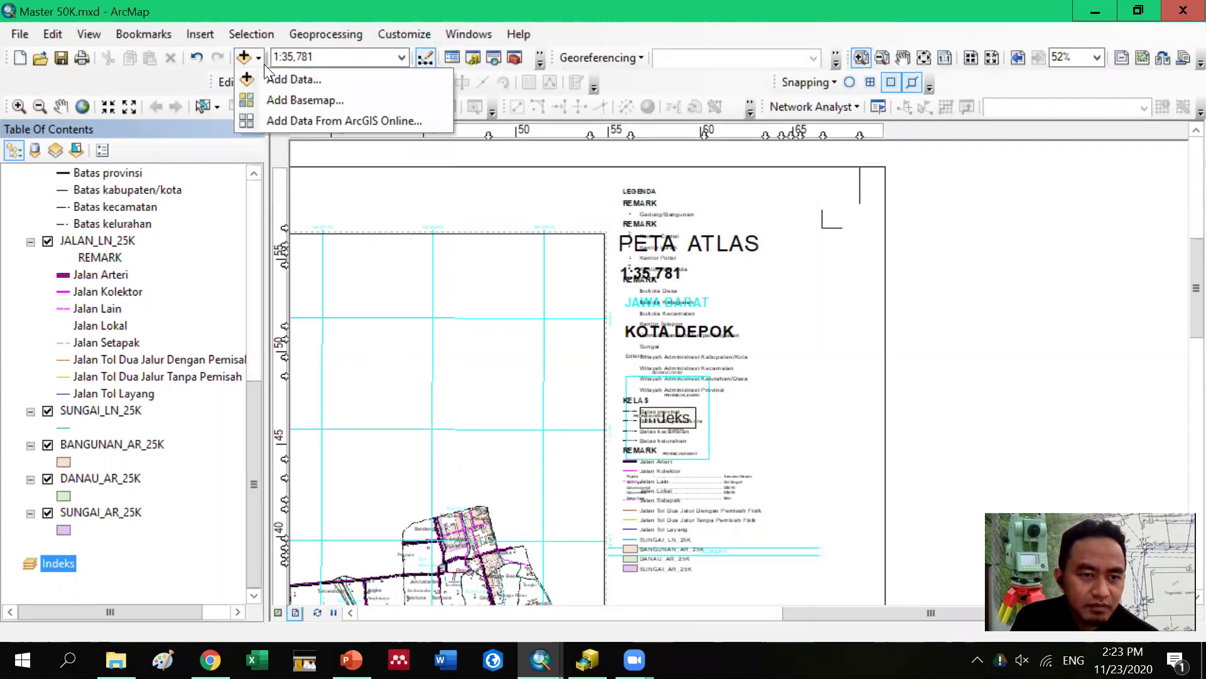
left_click(289, 78)
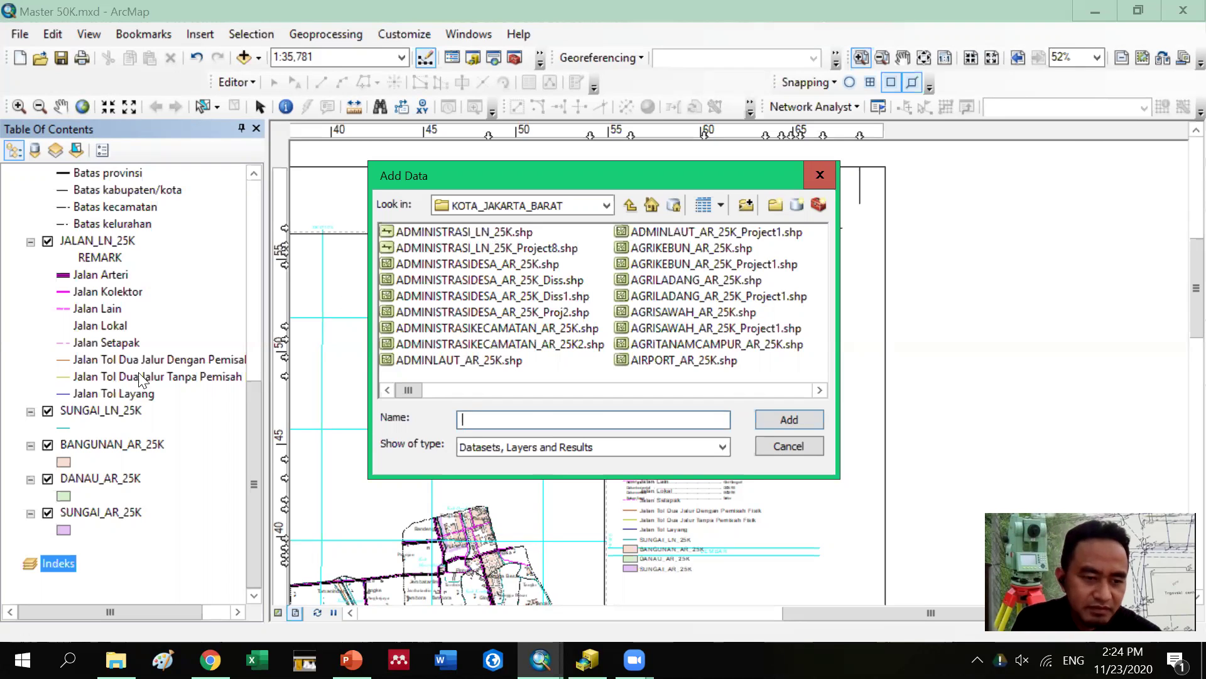
left_click(630, 205)
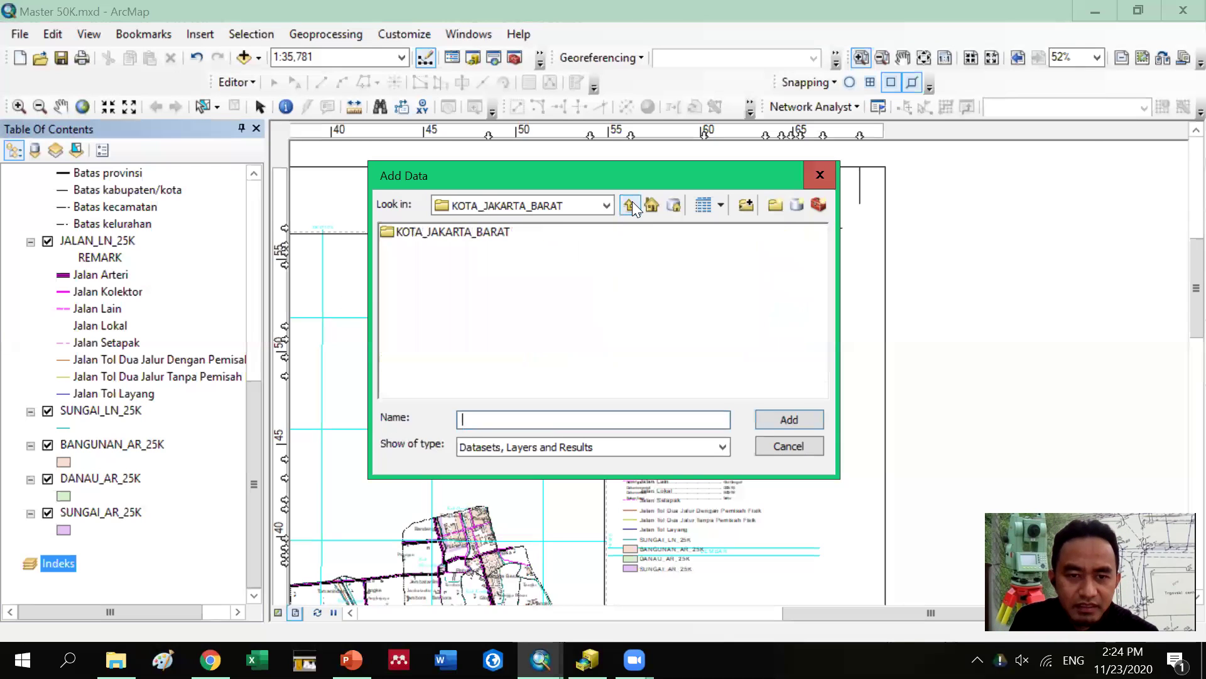
left_click(630, 205)
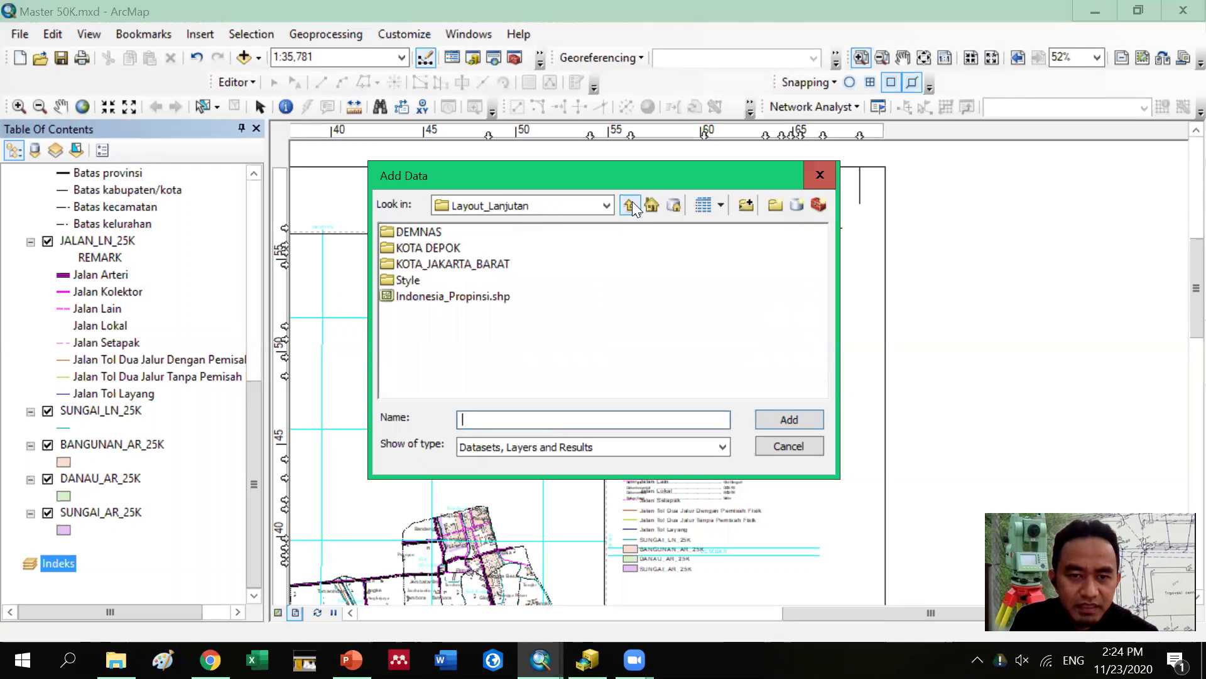
left_click(460, 296)
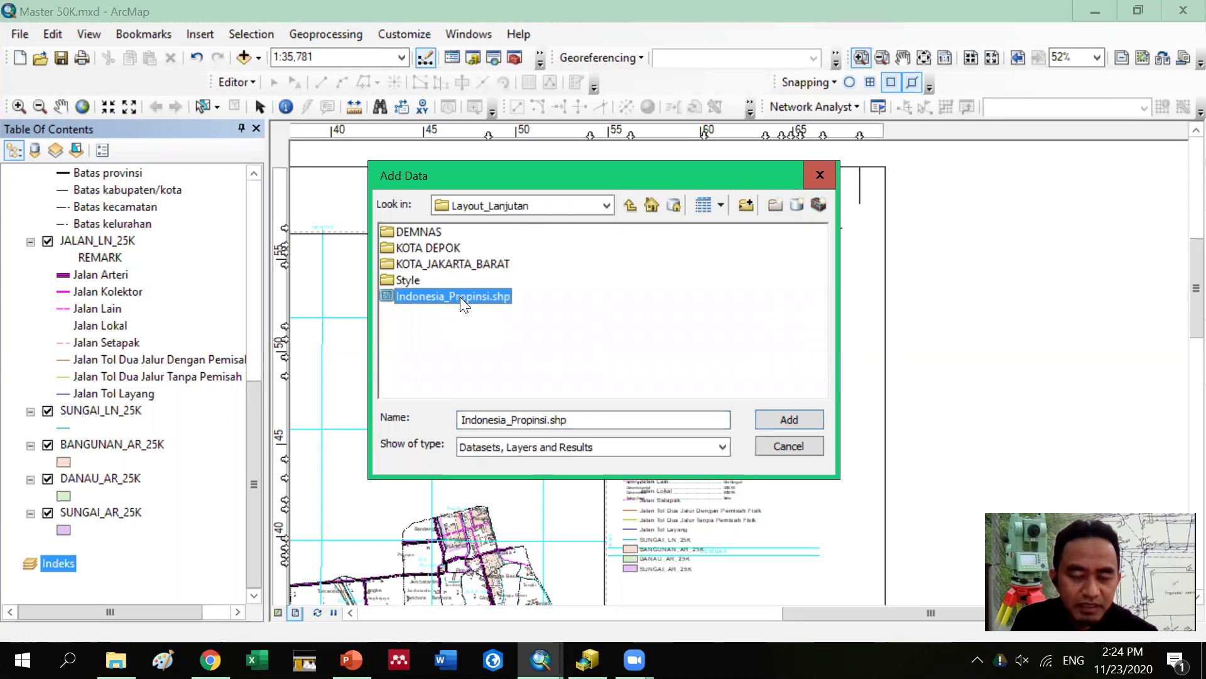
left_click(768, 418)
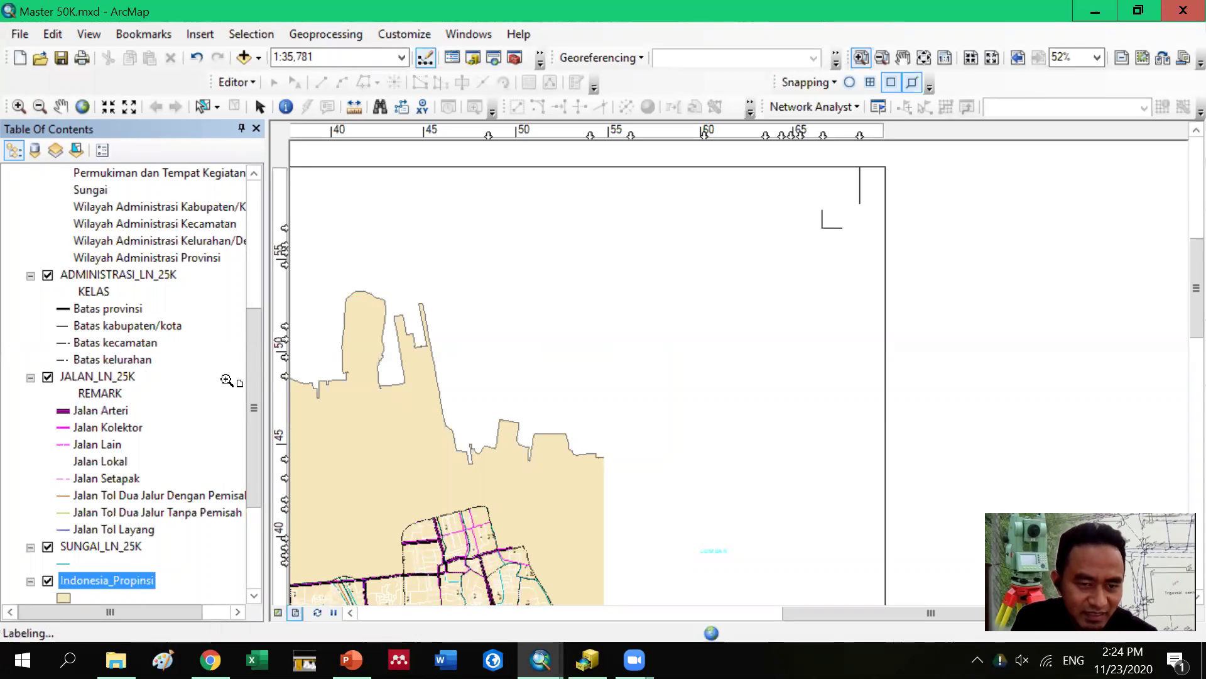
Copy the Indonesia_Propinsi layer into the Indeks data frame
scroll(252, 370, "down", 2)
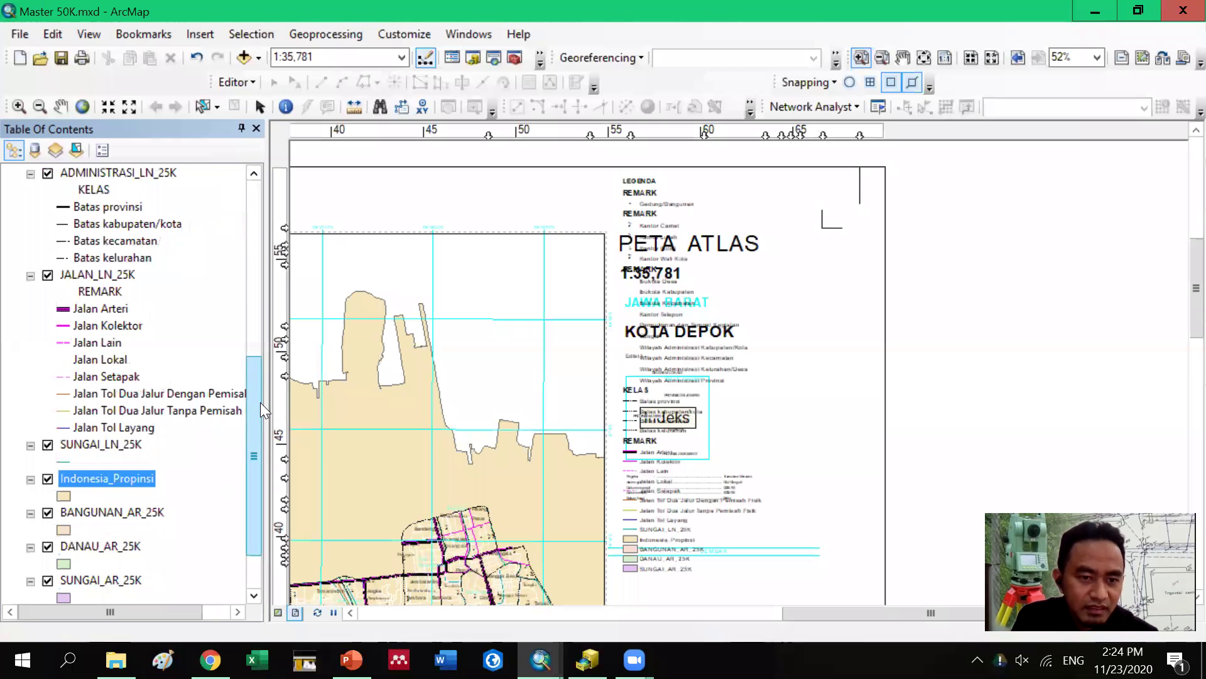
scroll(256, 400, "down", 2)
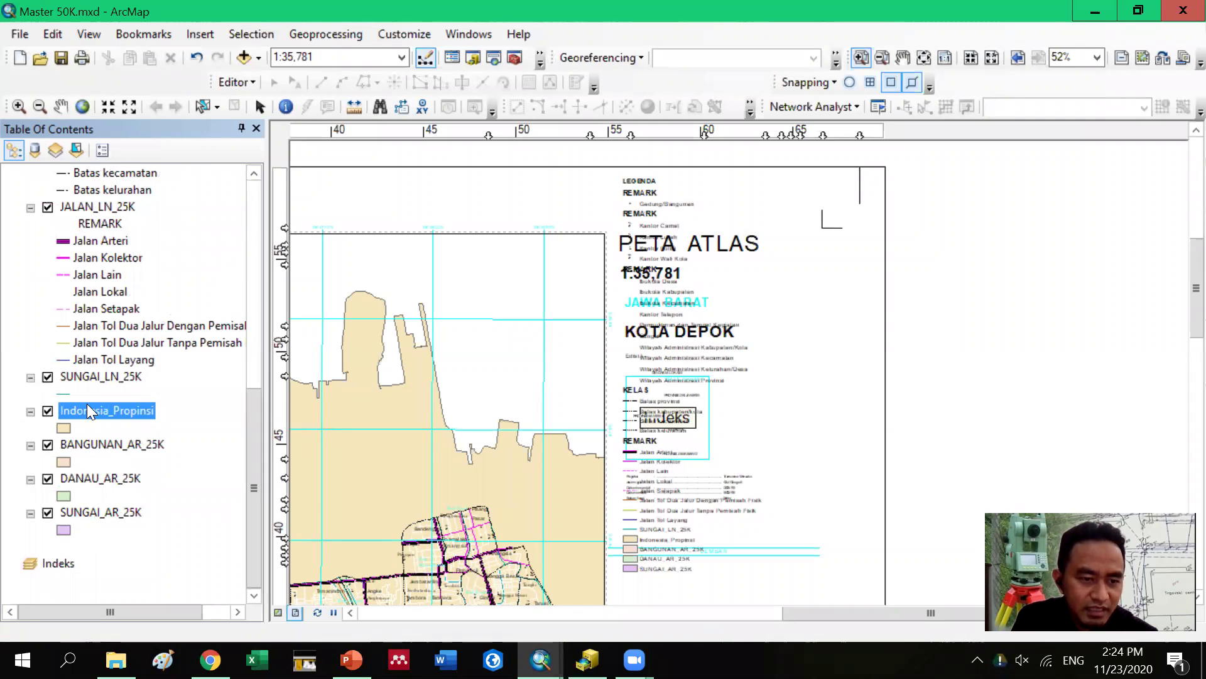
left_click_drag(70, 414, 54, 575)
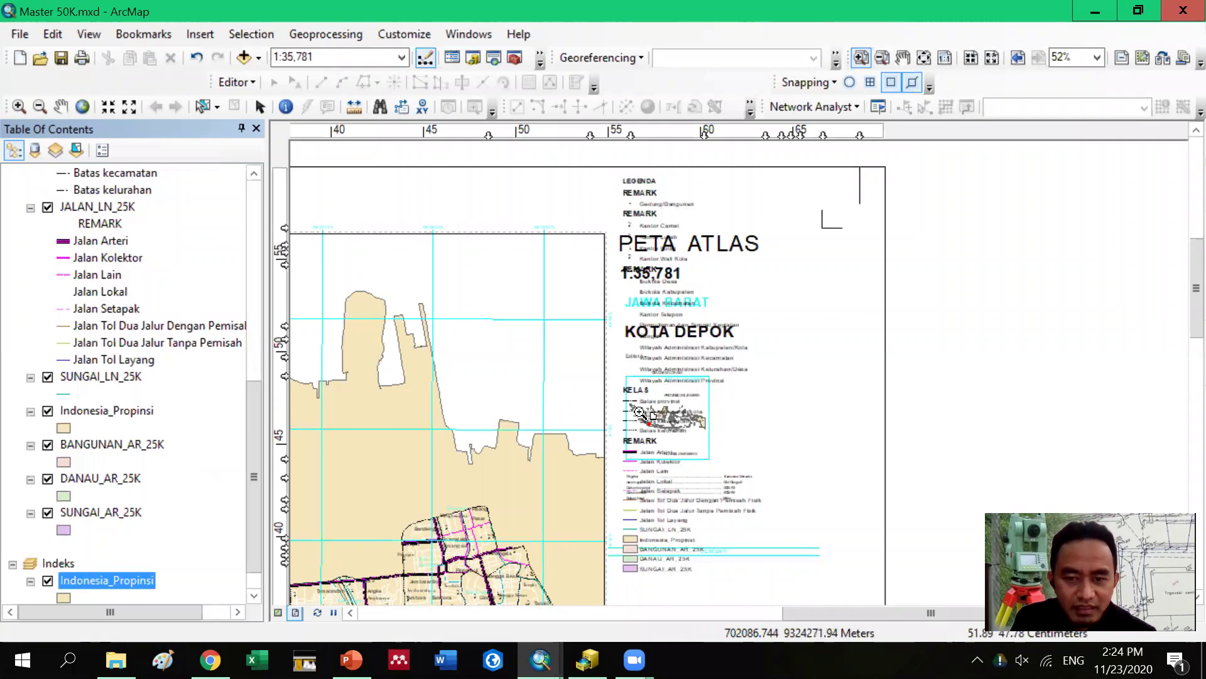
scroll(252, 408, "down", 1)
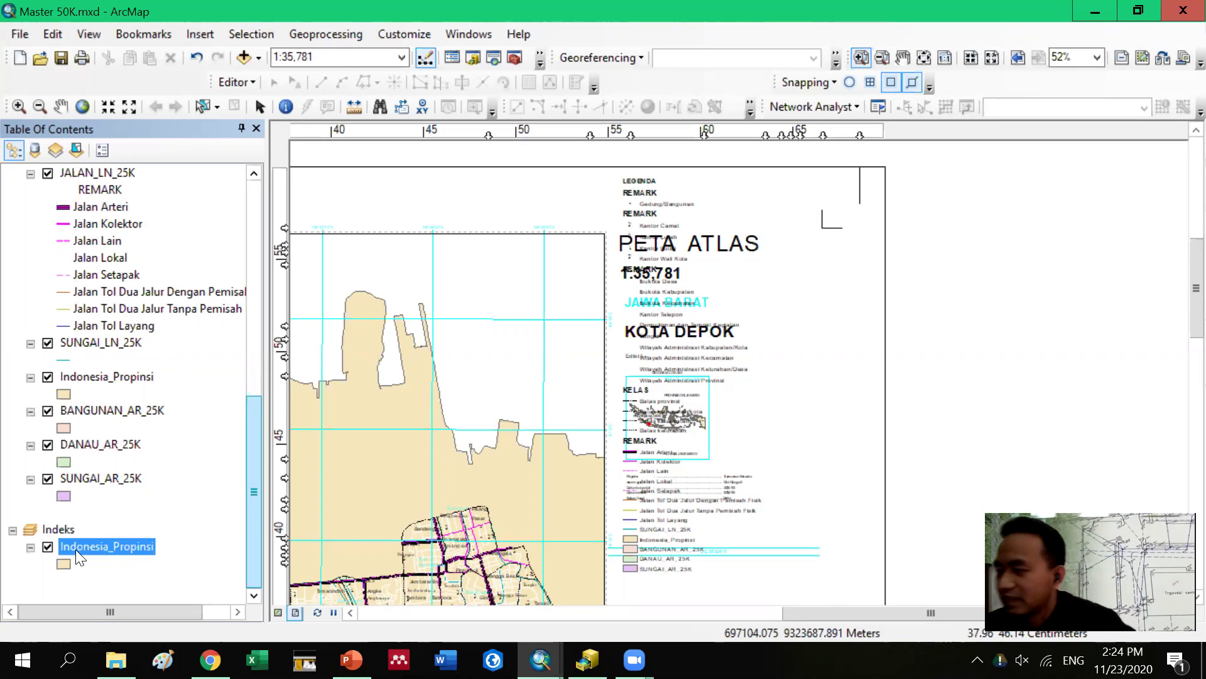
Add the ADMINISTRASIDESA_AR_25K_Diss1.shp shapefile from the inner KOTA_JAKARTA_BARAT folder and locate it in the layer list
left_click(261, 55)
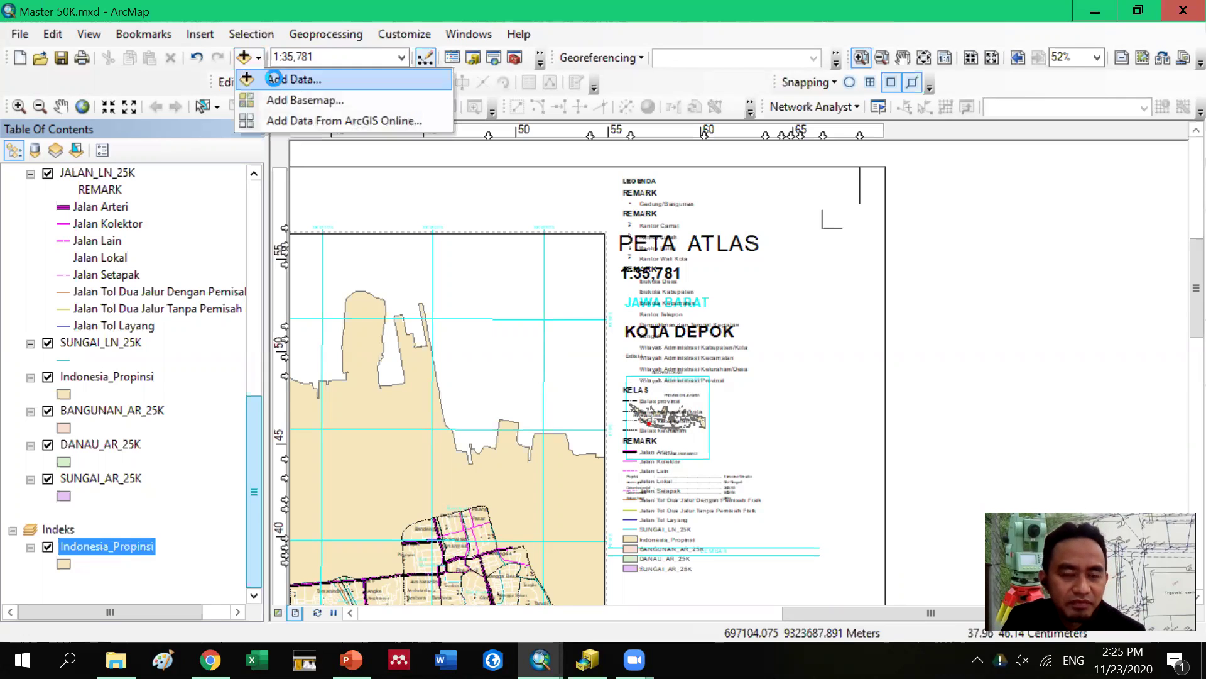
left_click(274, 77)
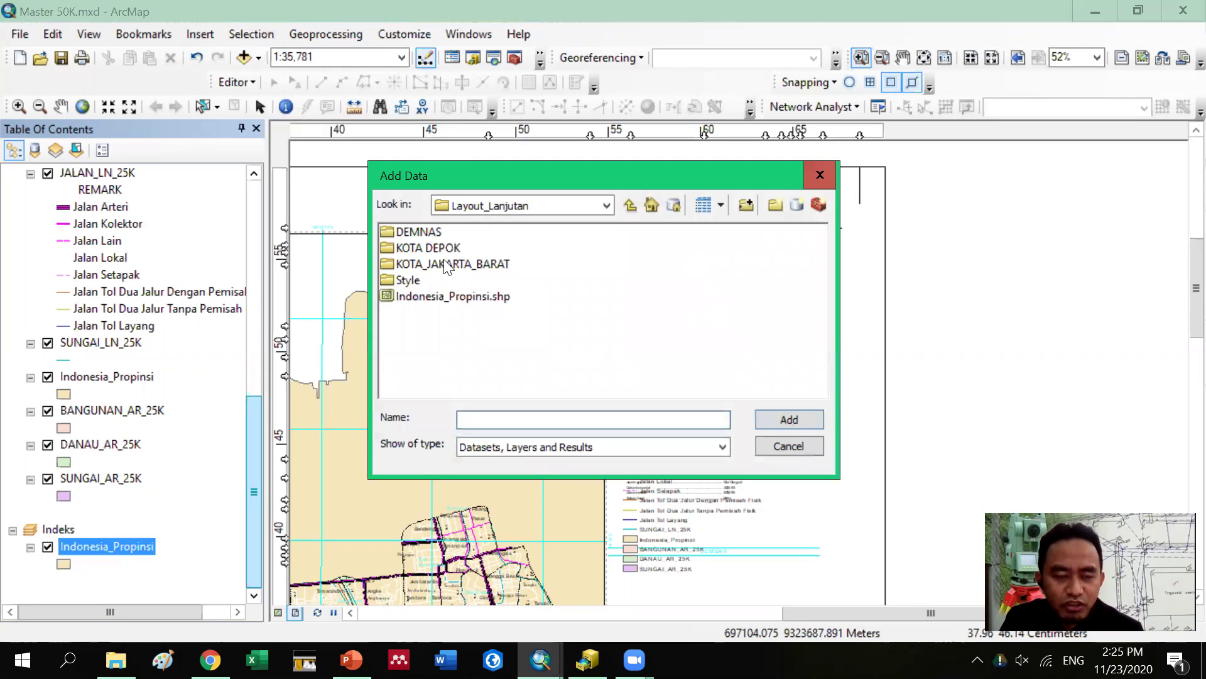
left_click(506, 207)
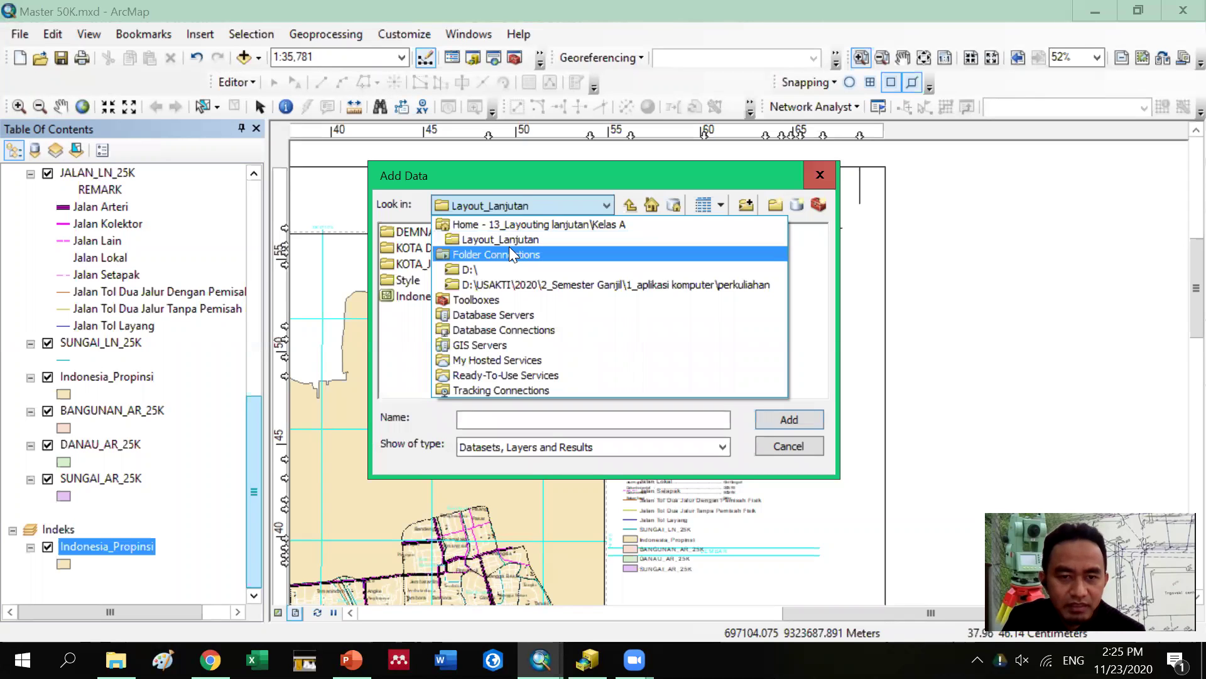
left_click(407, 352)
double_click(412, 236)
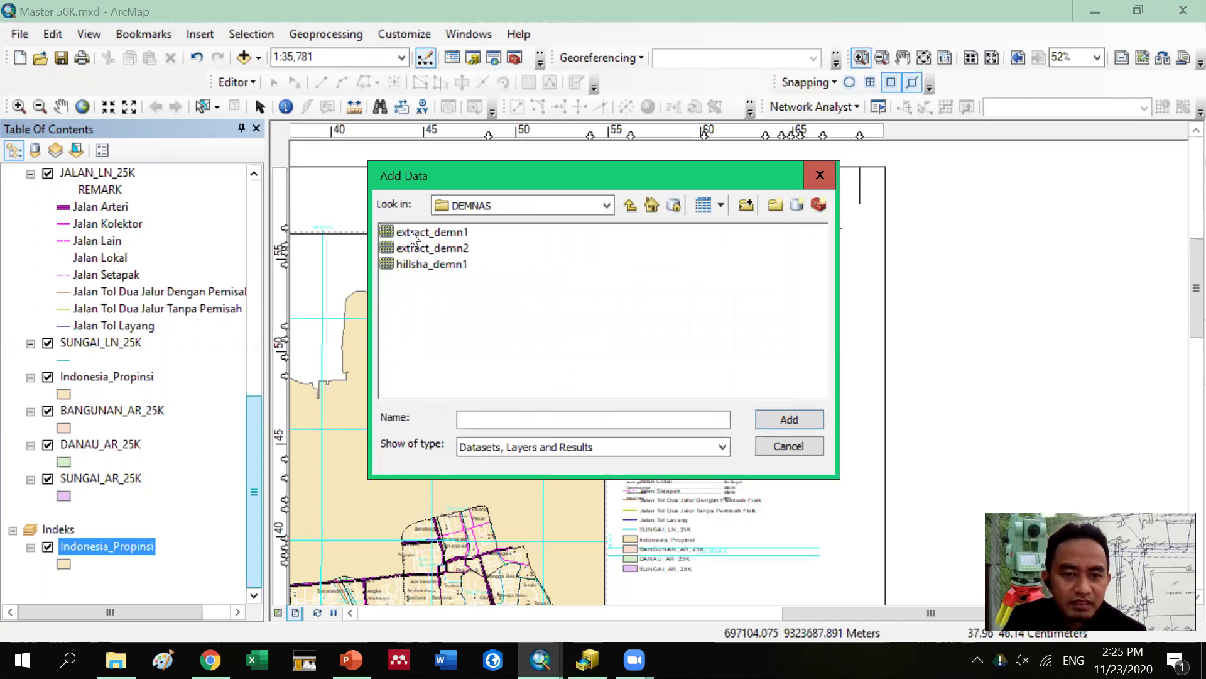
left_click(629, 206)
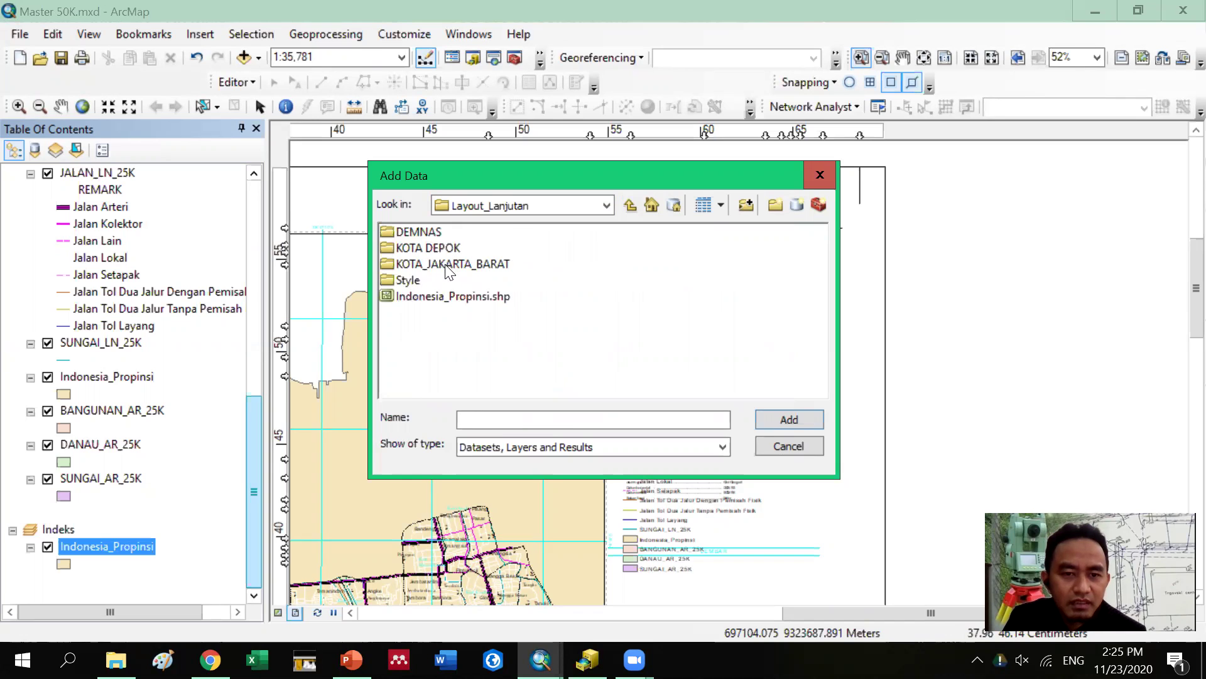
double_click(448, 271)
double_click(451, 232)
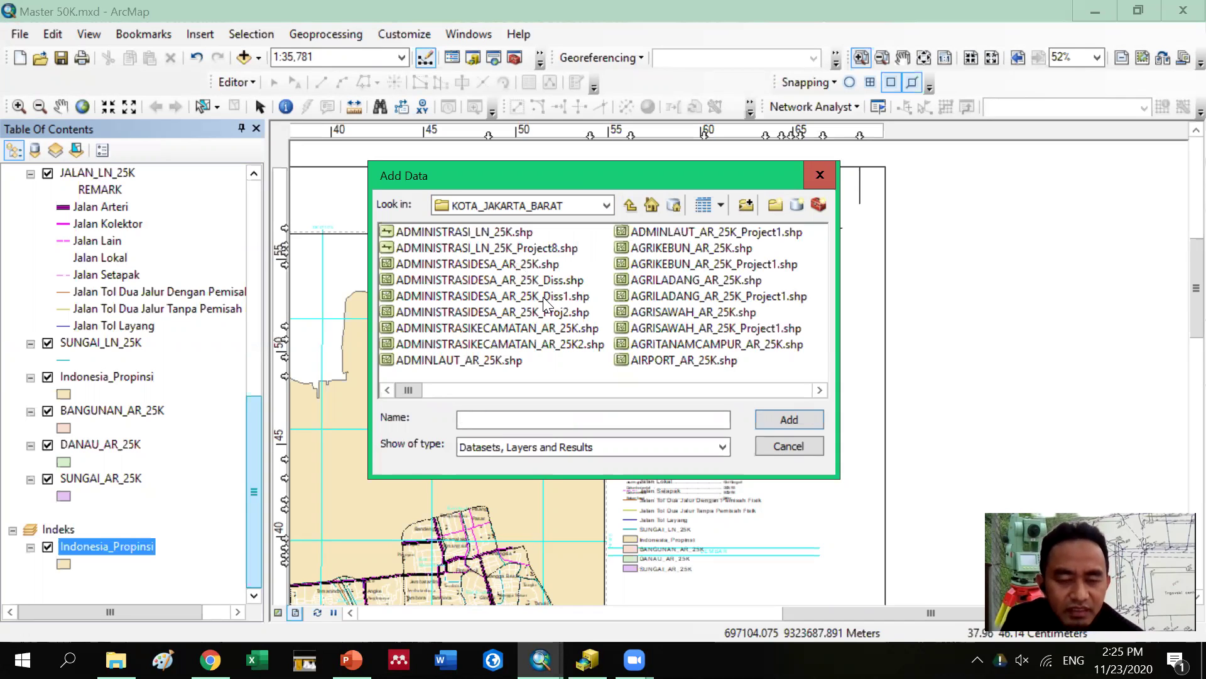
left_click(544, 299)
left_click(555, 282)
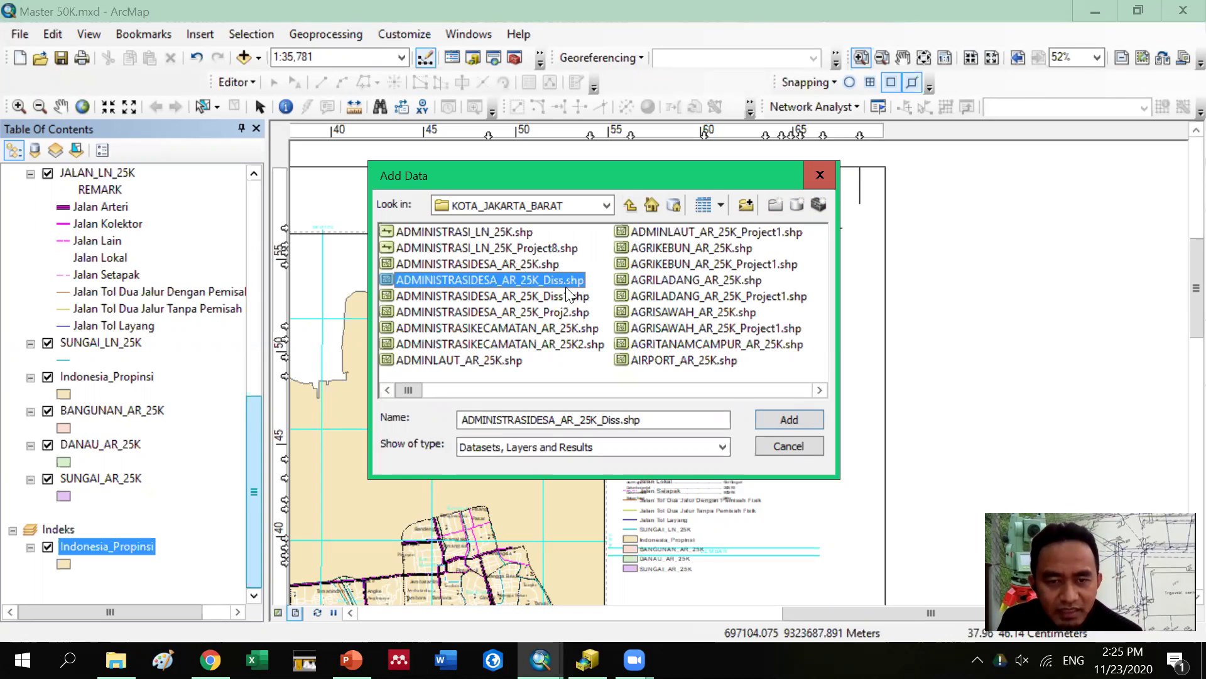
left_click(567, 296)
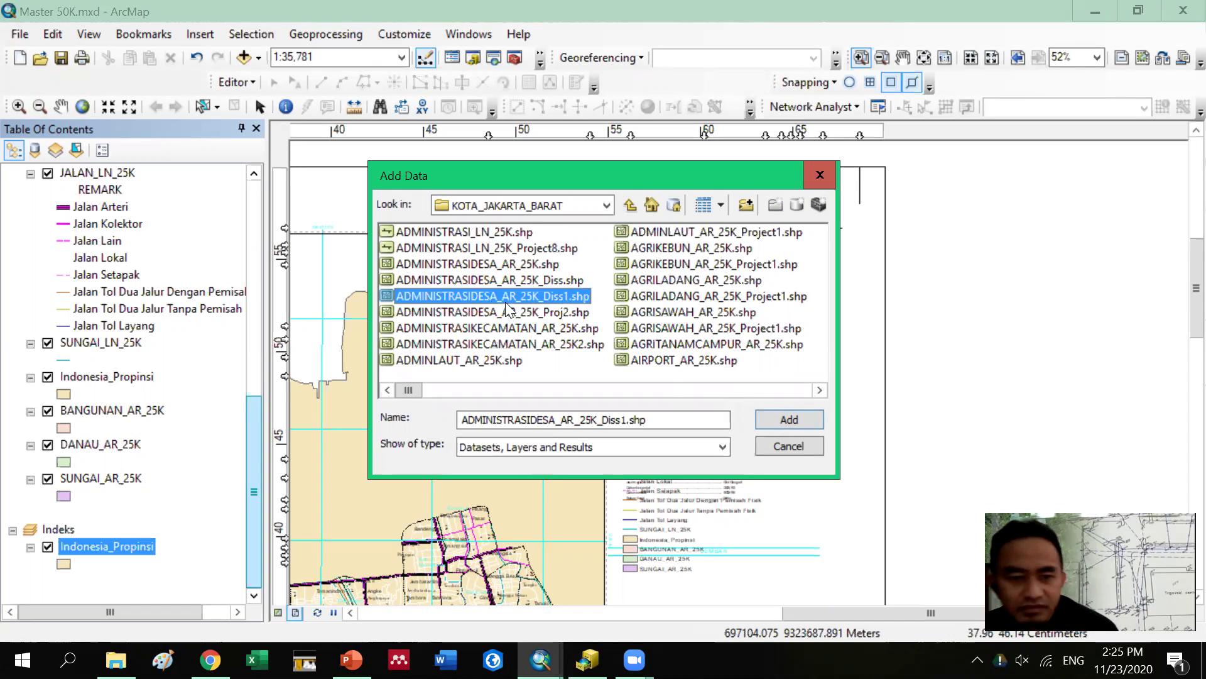
left_click(790, 421)
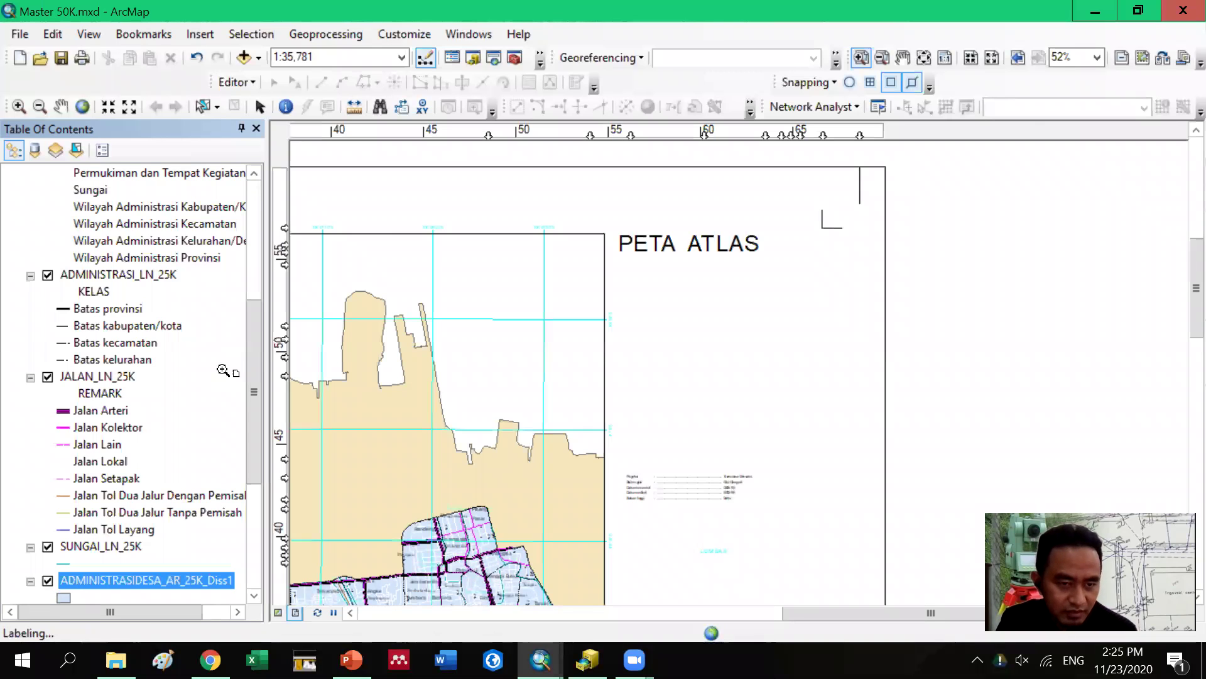
left_click_drag(250, 357, 245, 518)
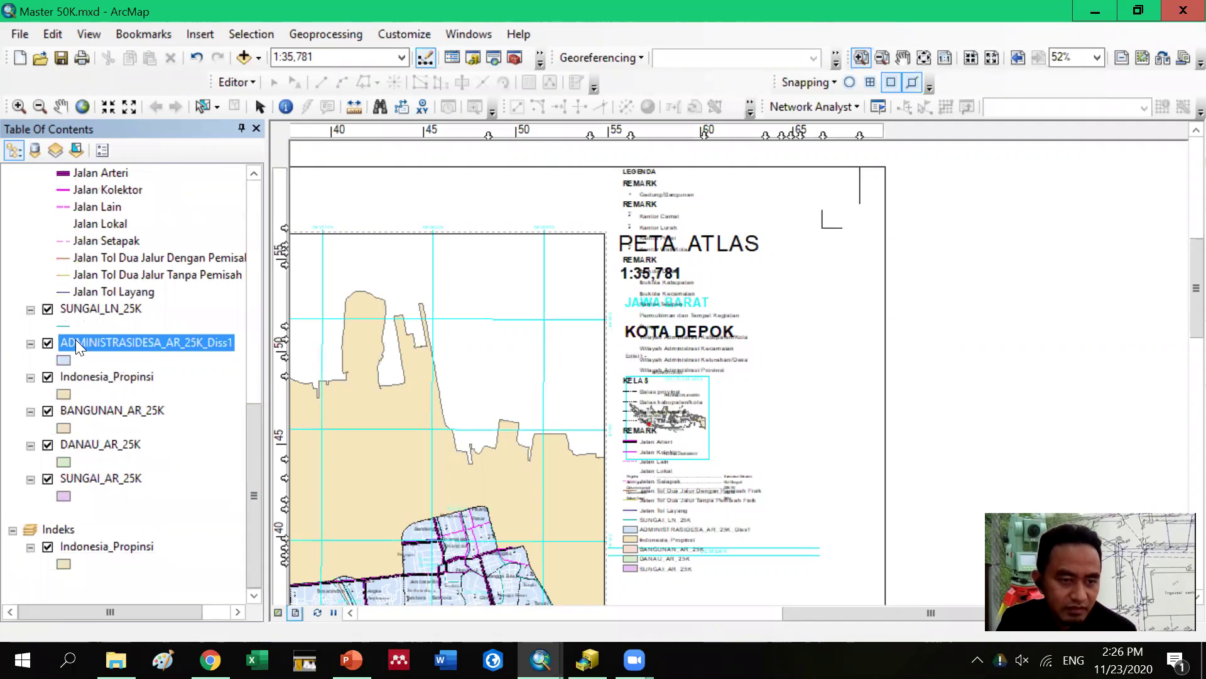
Copy the ADMINISTRASIDESA_AR_25K_Diss1 layer into the Indeks data frame and order it above Indonesia_Propinsi
left_click_drag(75, 339, 47, 557)
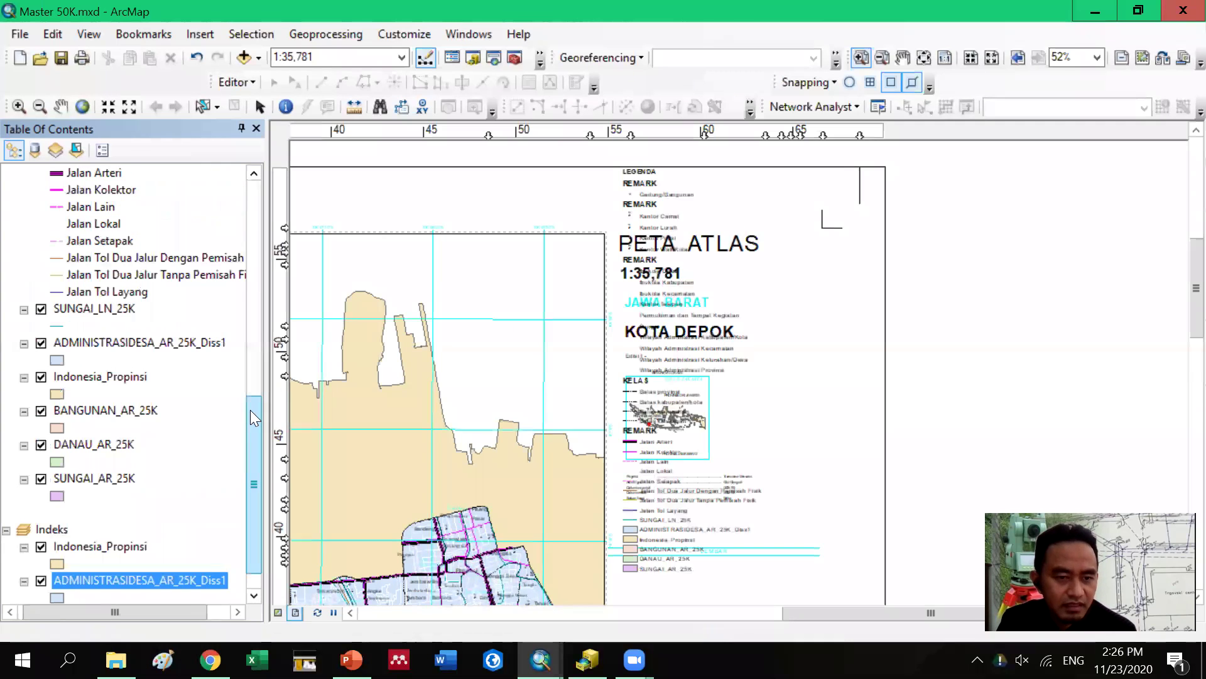
left_click_drag(250, 410, 246, 455)
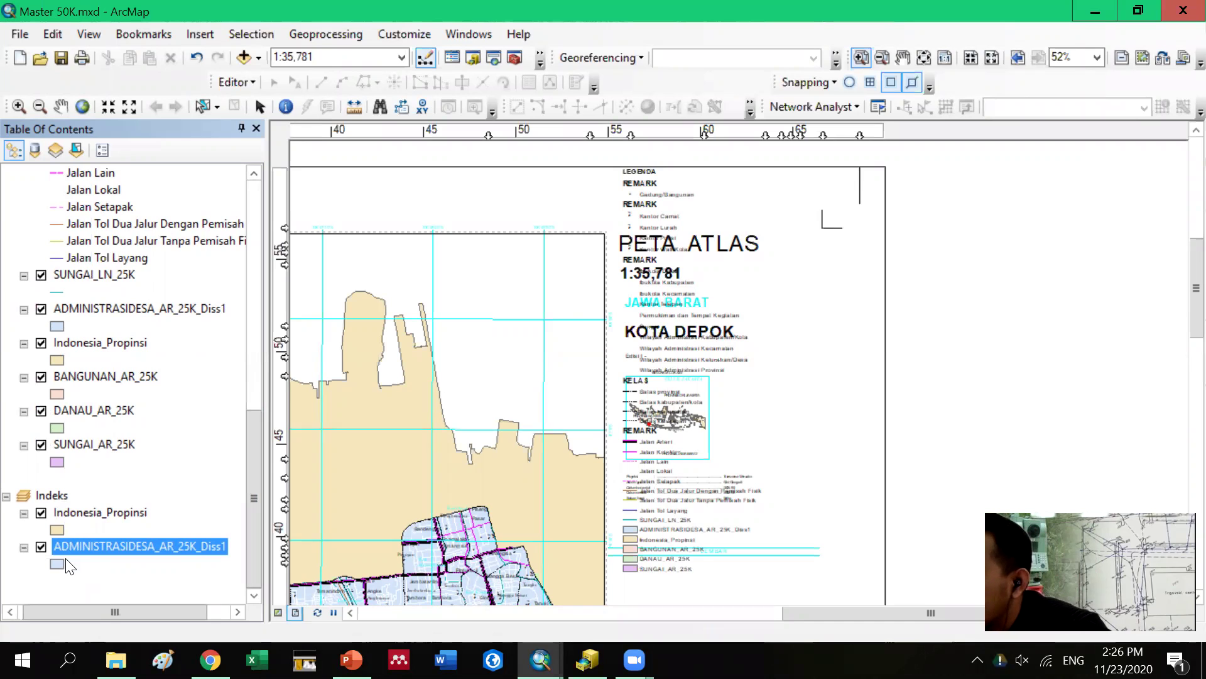
left_click(84, 512, "ctrl")
left_click_drag(84, 513, 82, 558)
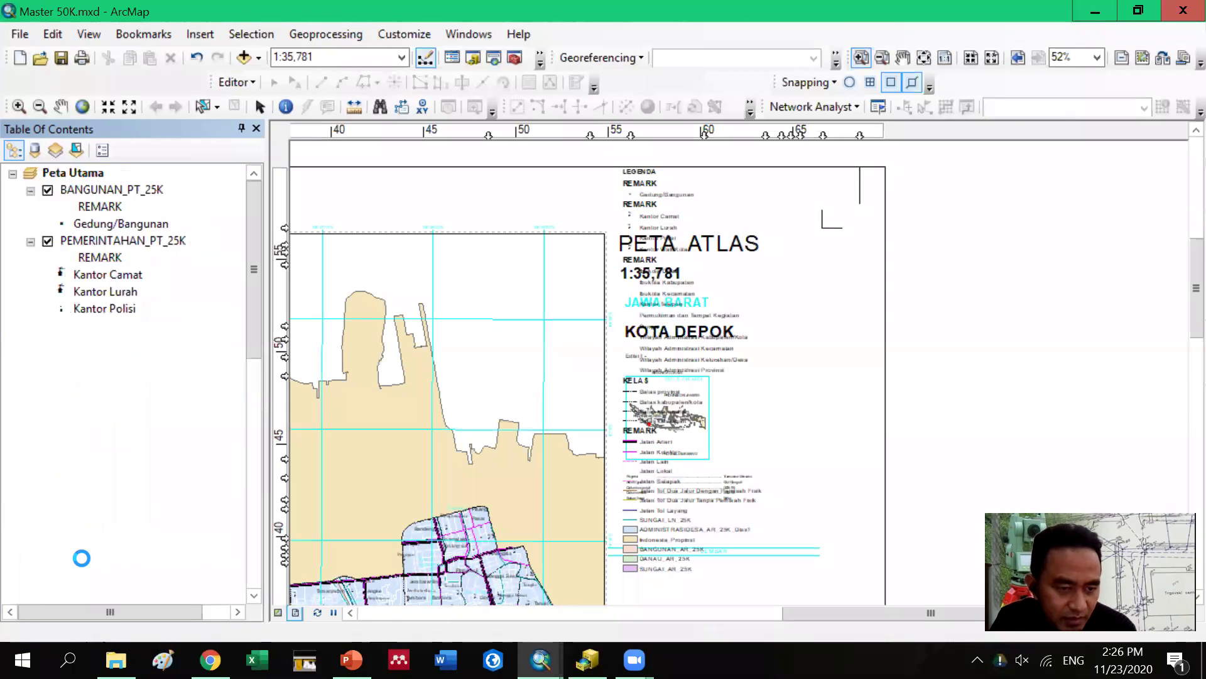
scroll(256, 446, "down", 1)
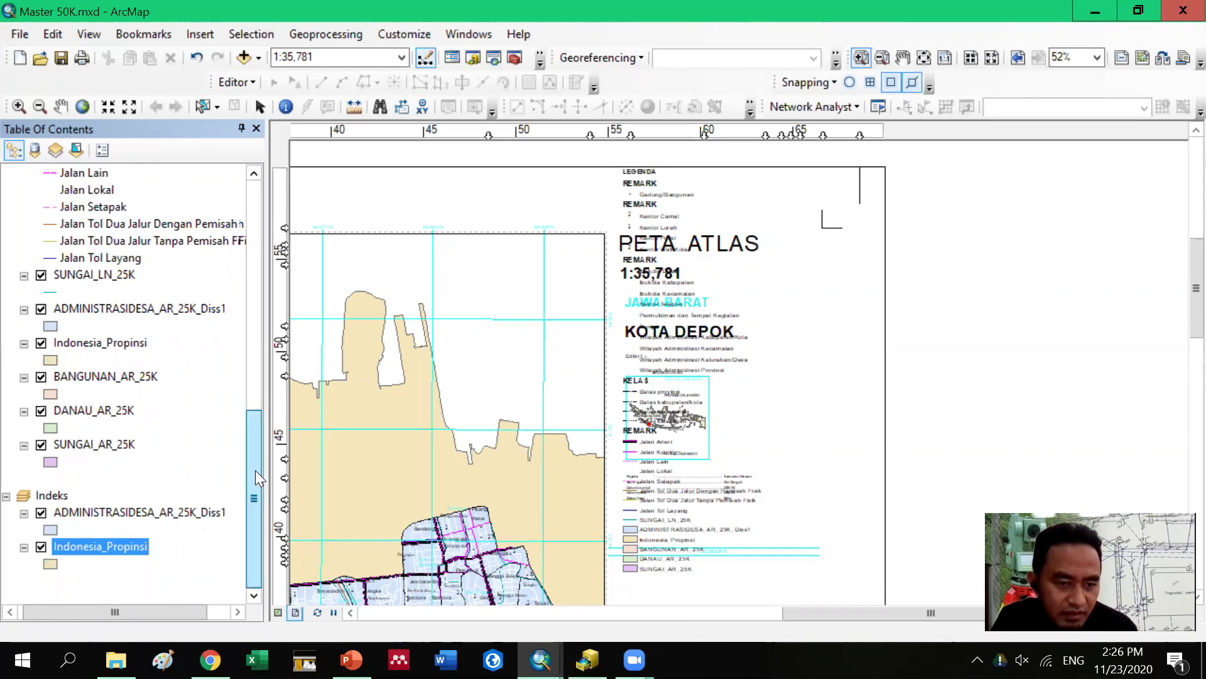
Zoom the Indeks data frame to the extent of its ADMINISTRASIDESA_AR_25K_Diss1 layer
left_click(94, 512)
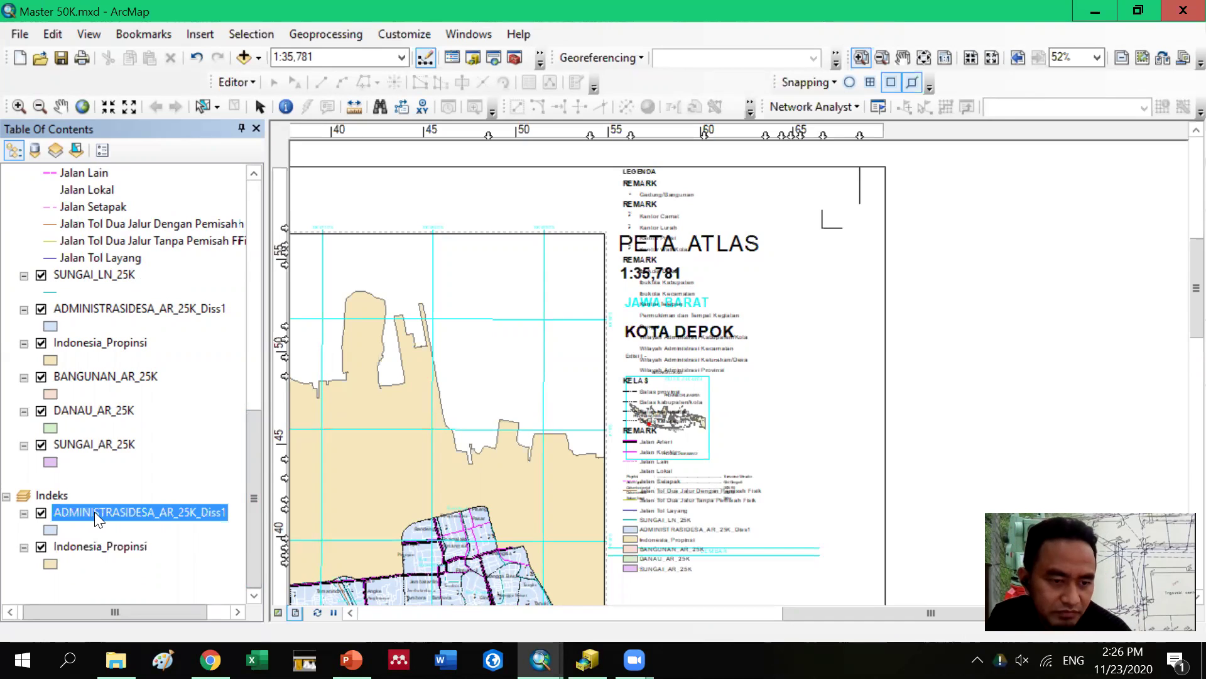
right_click(94, 511)
left_click(189, 208)
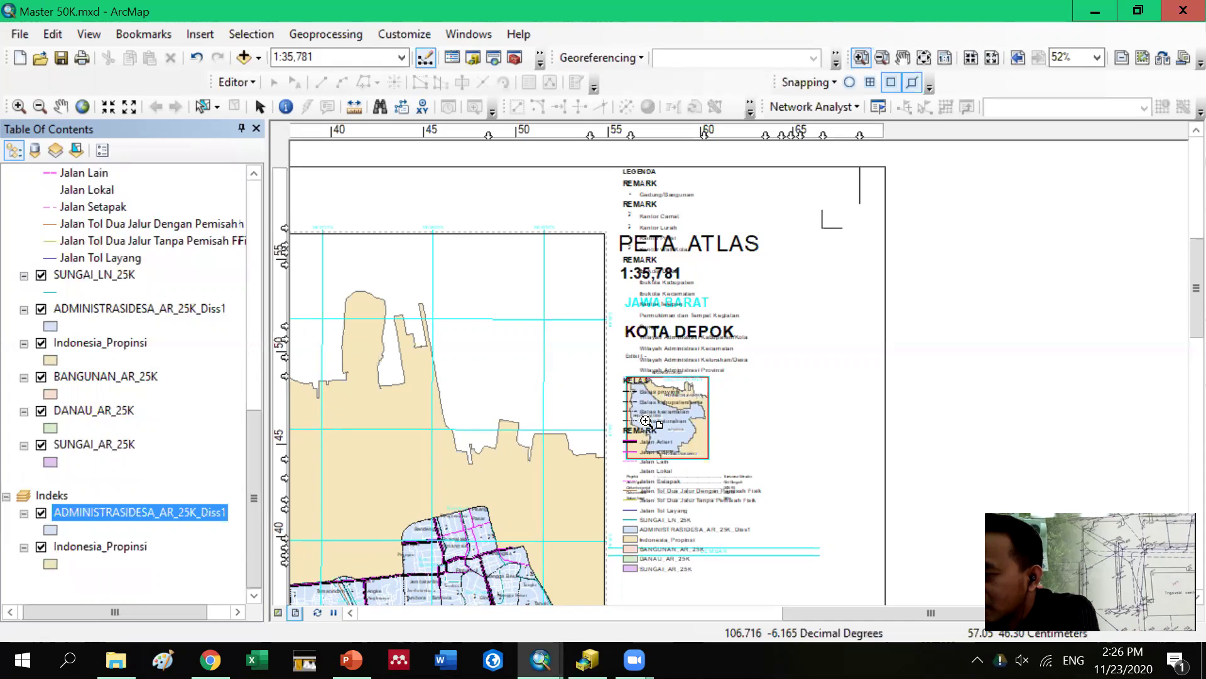
Add the DEMNASjakbar.tif raster from the home folder and build its pyramids with Nearest Neighbor resampling and default compression
left_click(259, 57)
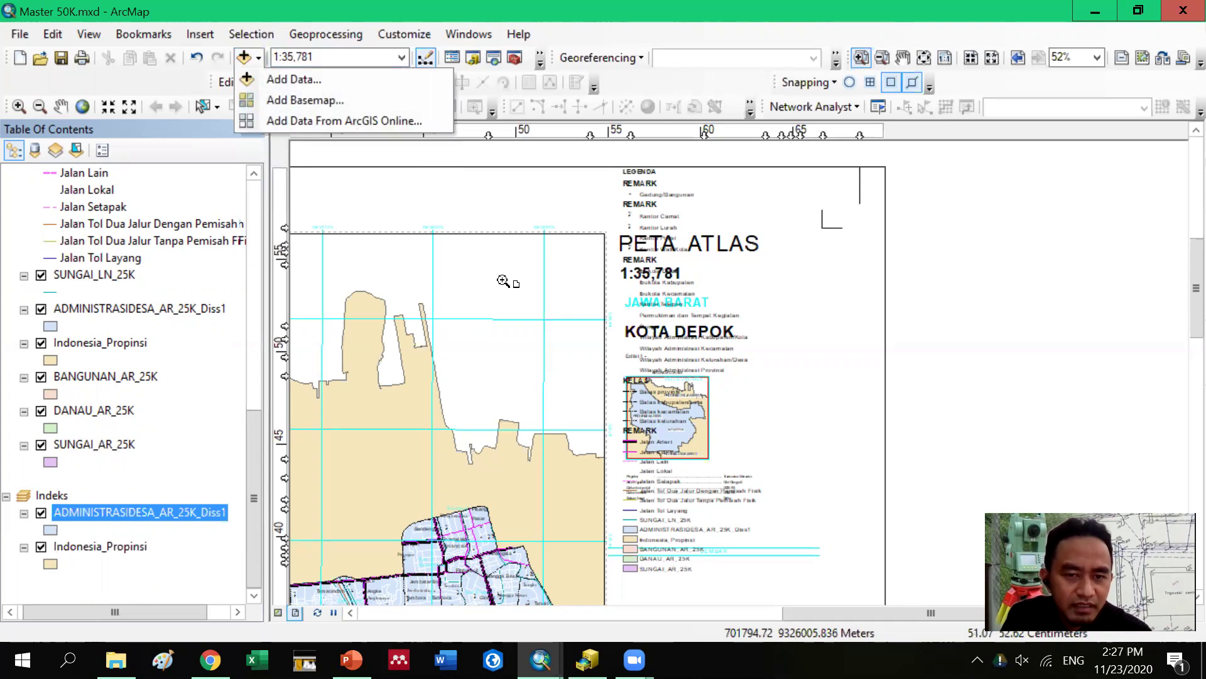
left_click(305, 78)
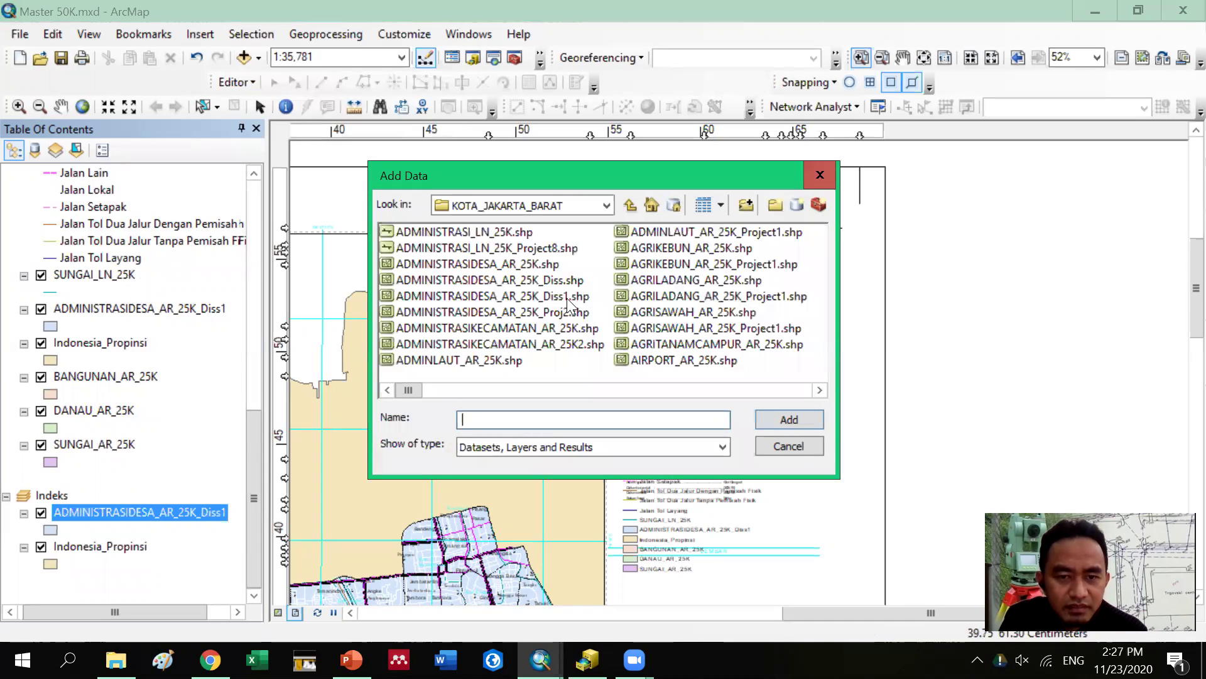
left_click(628, 208)
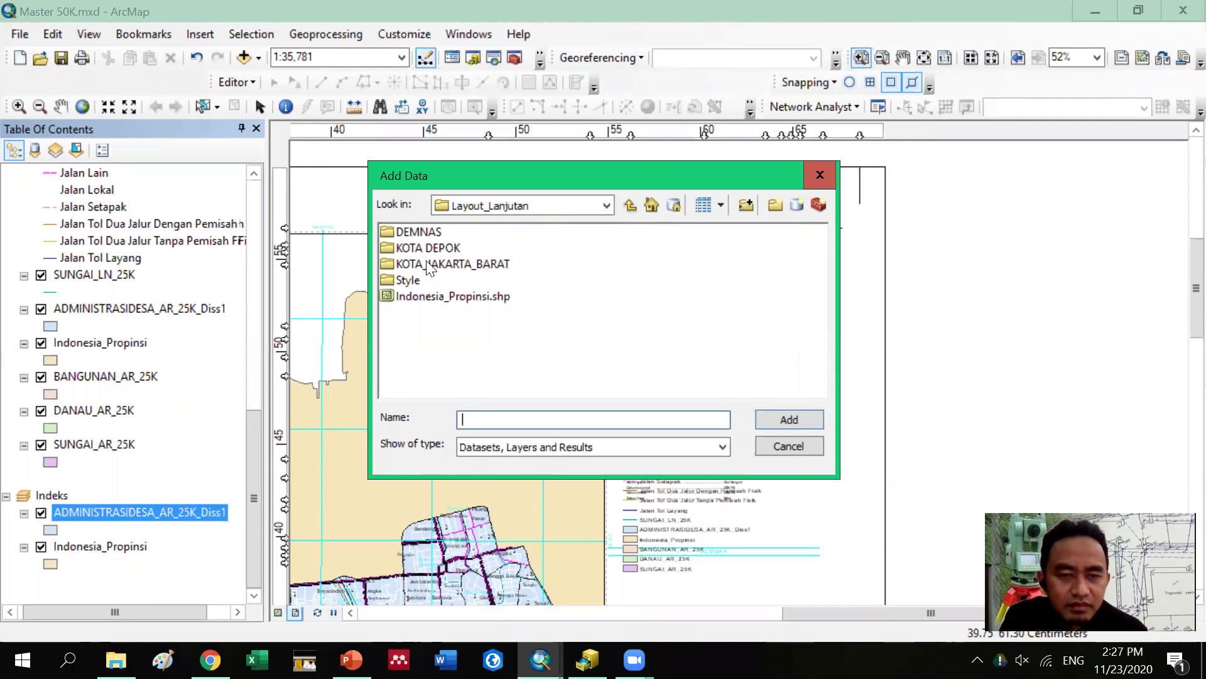
left_click(630, 205)
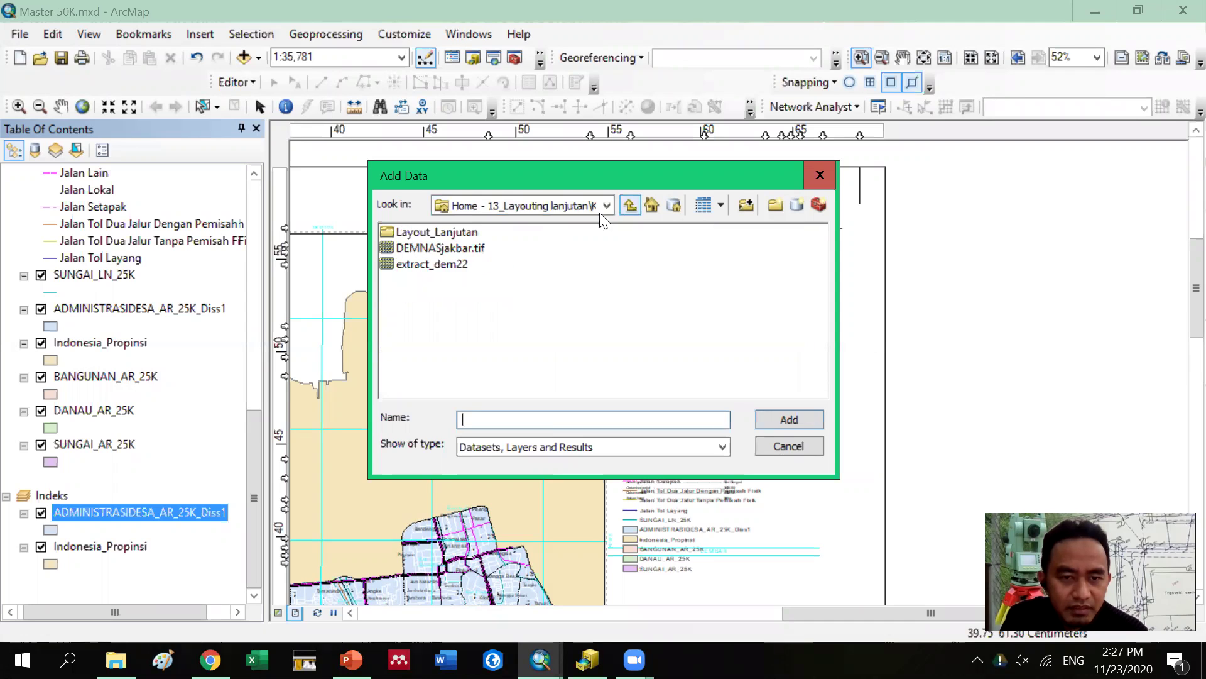
left_click(453, 247)
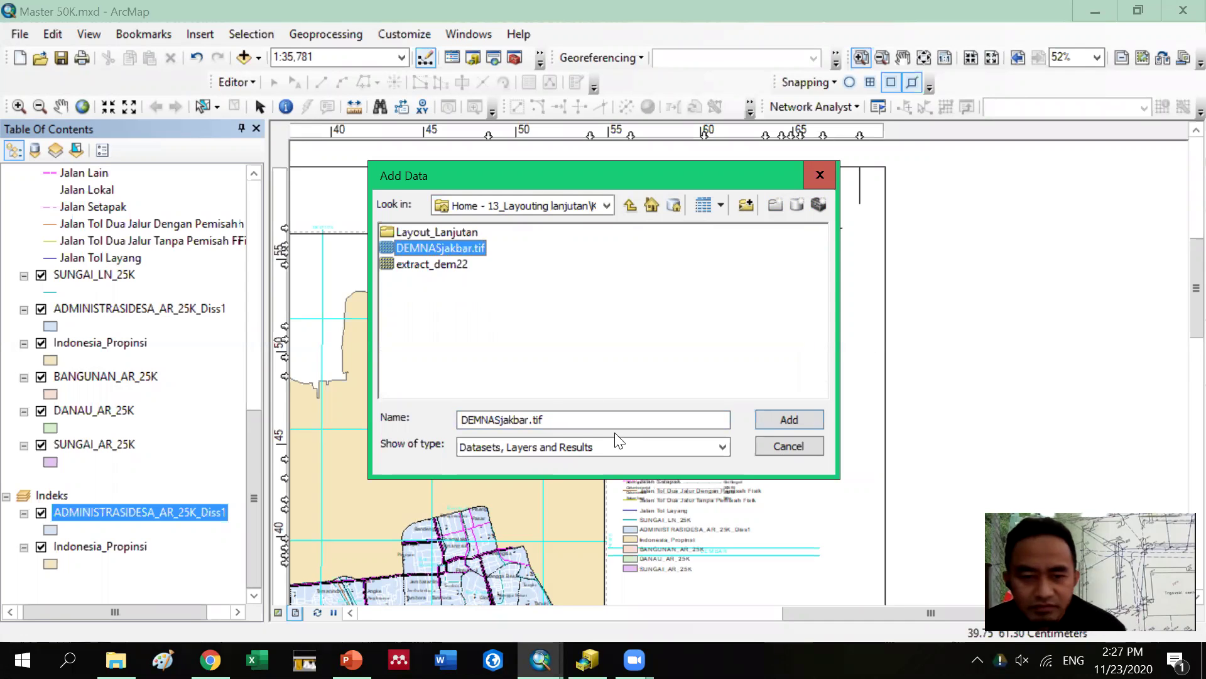
left_click(770, 418)
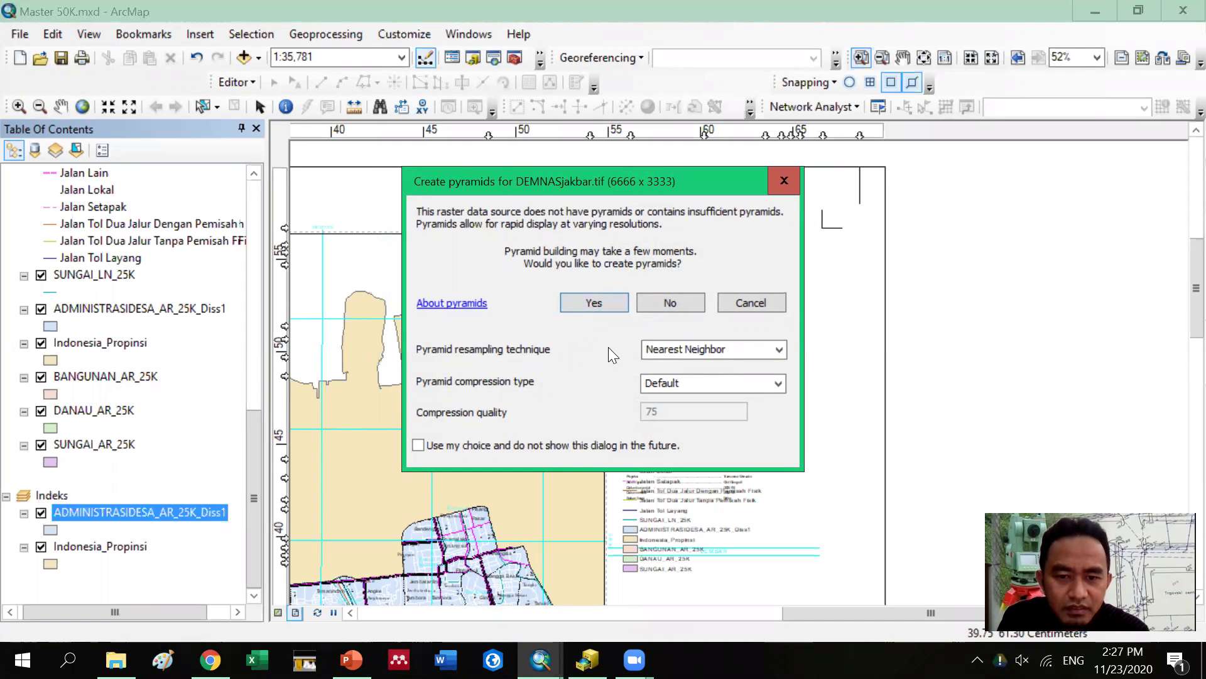
left_click(593, 303)
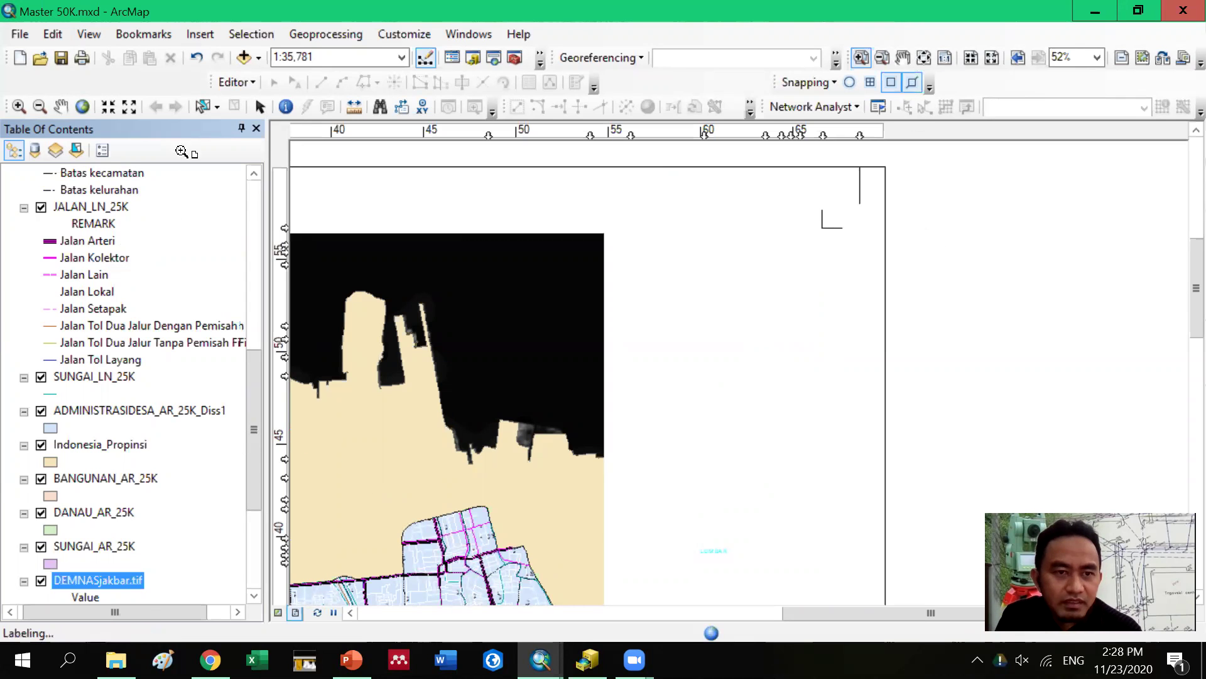
Show the whole layout page and collapse the legends of all Peta Utama layers from BANGUNAN_PT_25K to SUNGAI_AR_25K
left_click(260, 107)
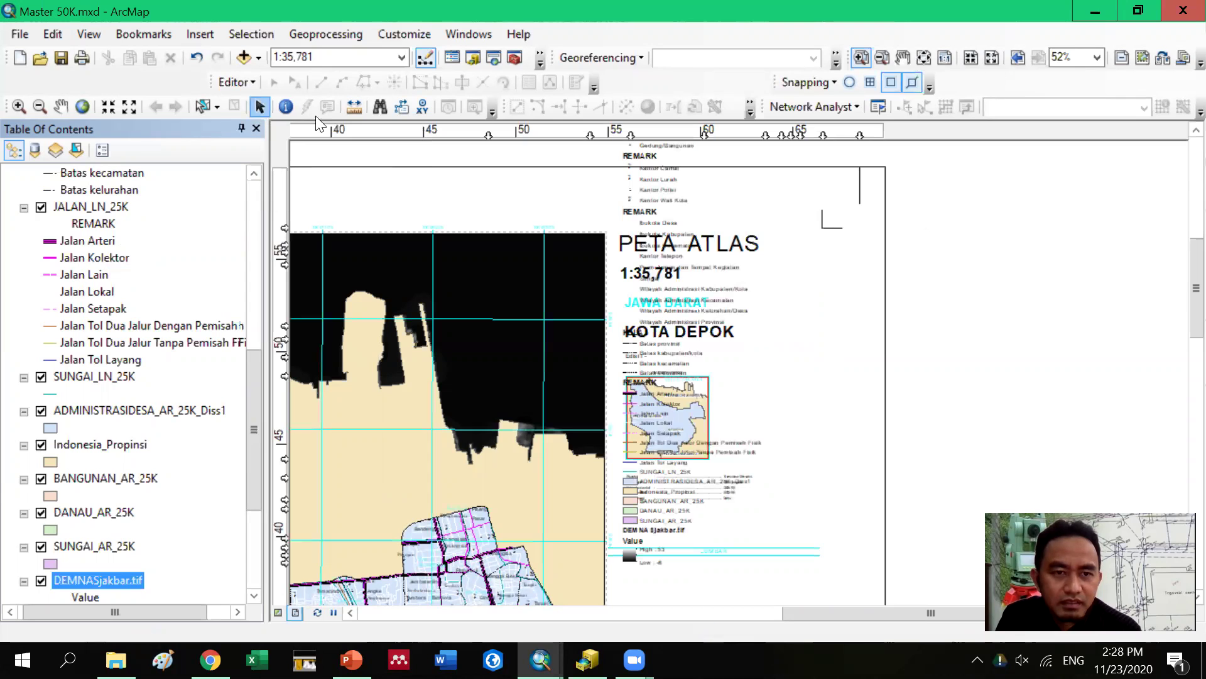
left_click(924, 57)
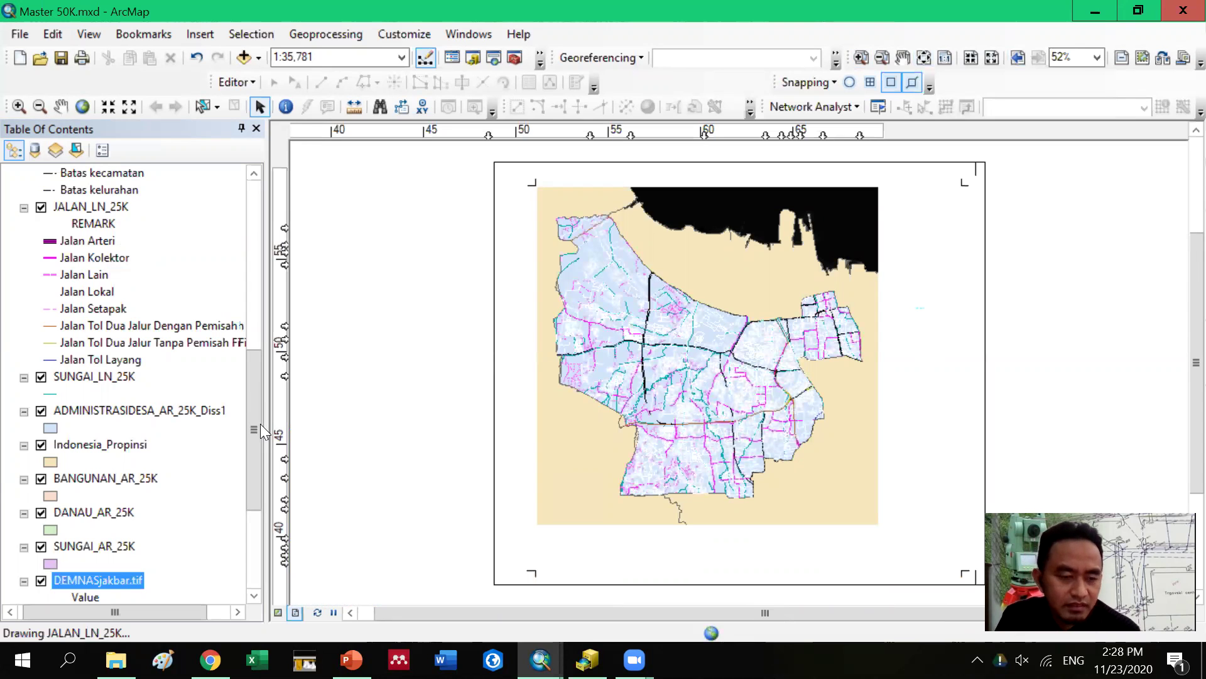
left_click(24, 208)
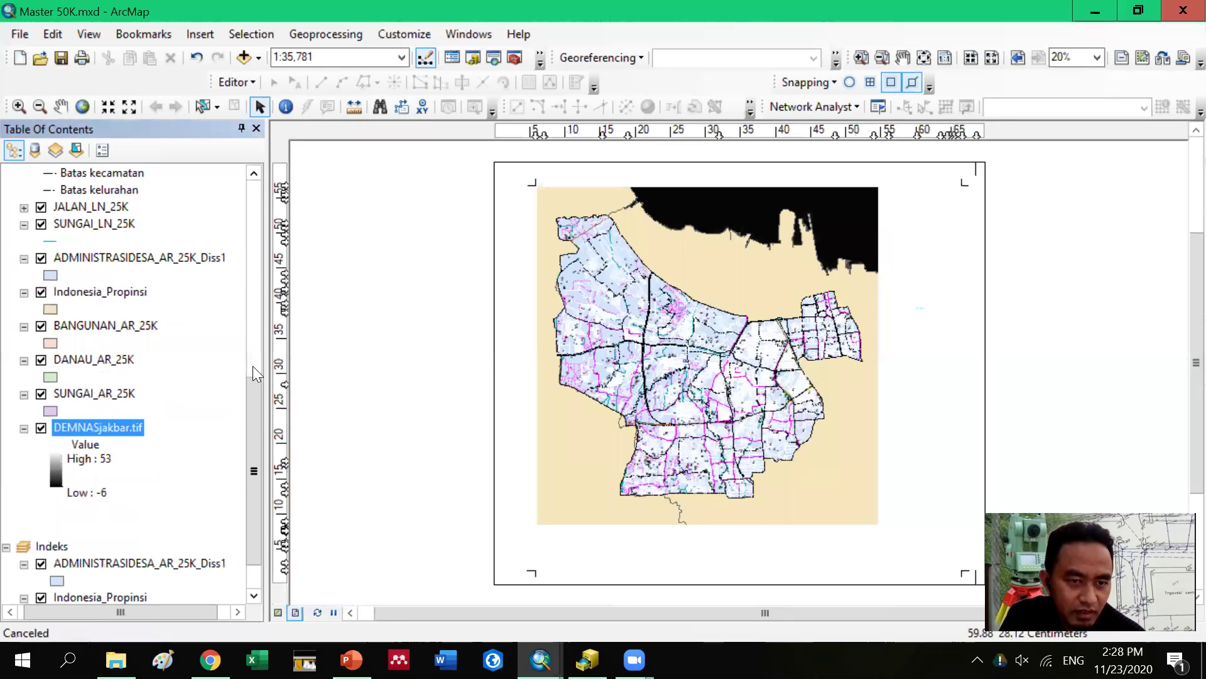
left_click_drag(254, 377, 271, 242)
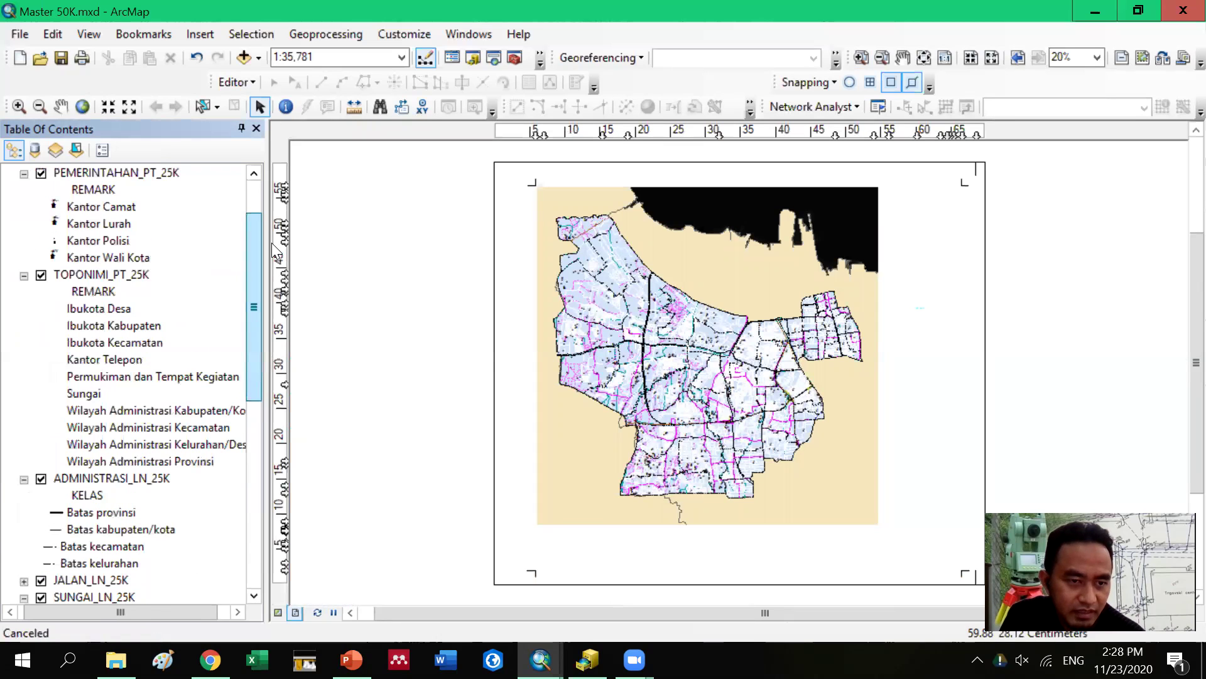
left_click(24, 275)
left_click(30, 292)
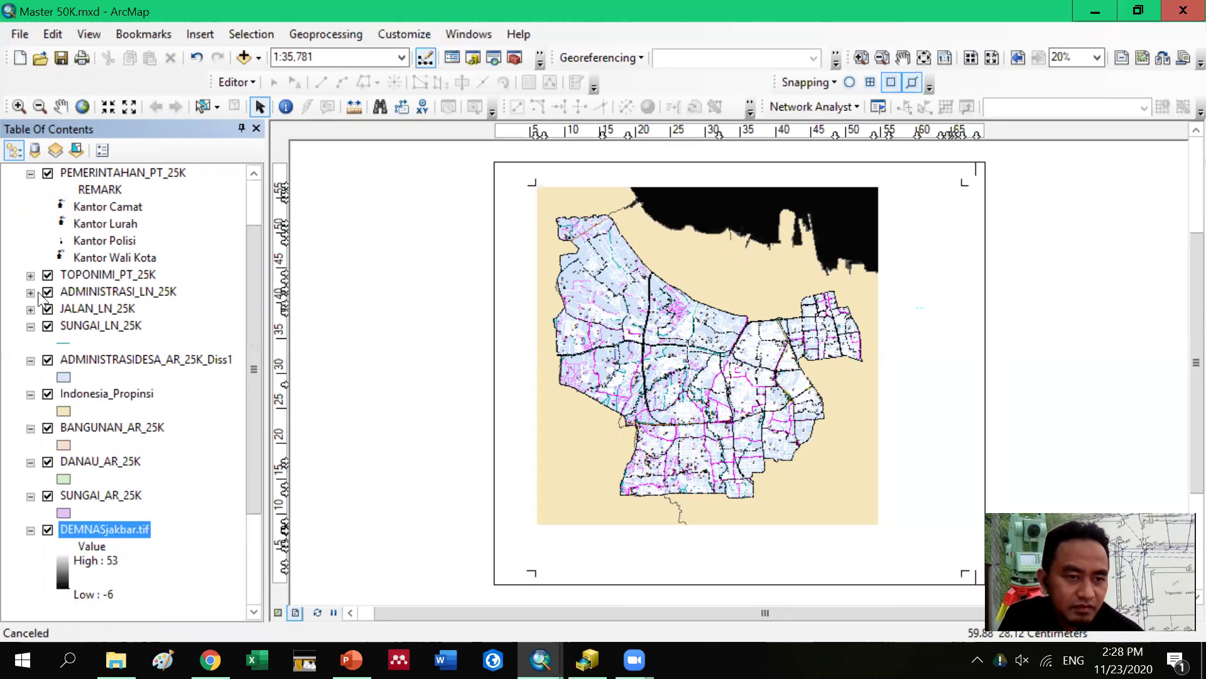
left_click_drag(252, 275, 3, 259)
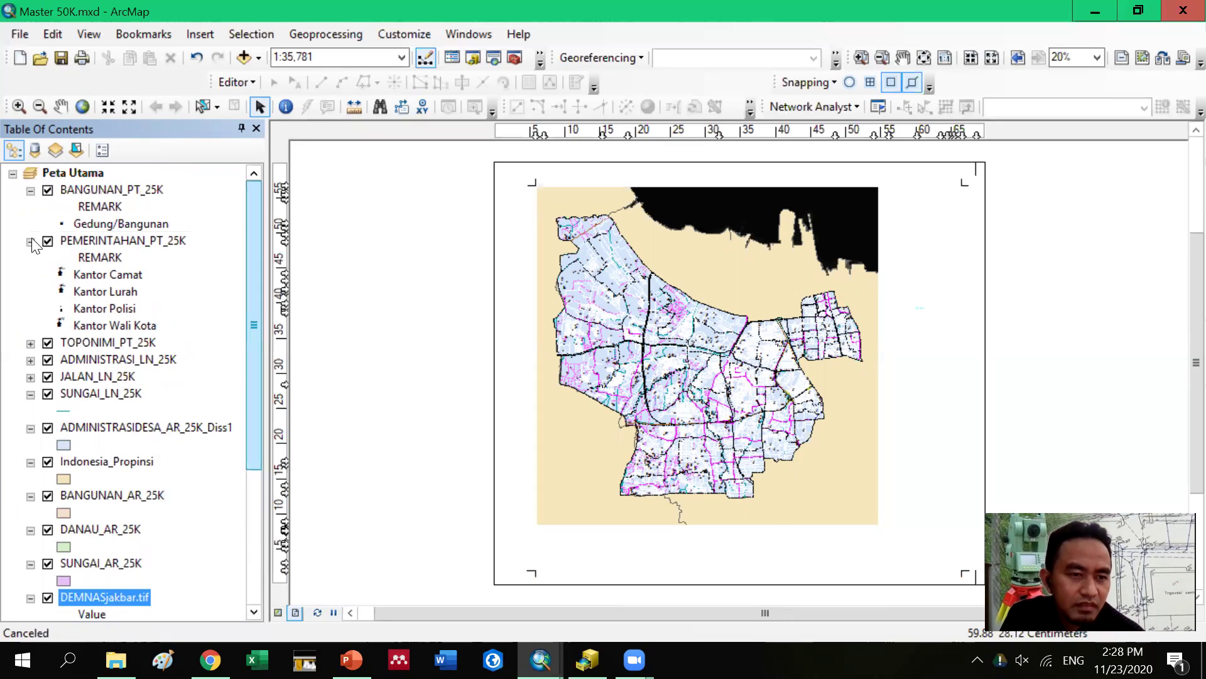
left_click(30, 242)
left_click(30, 191)
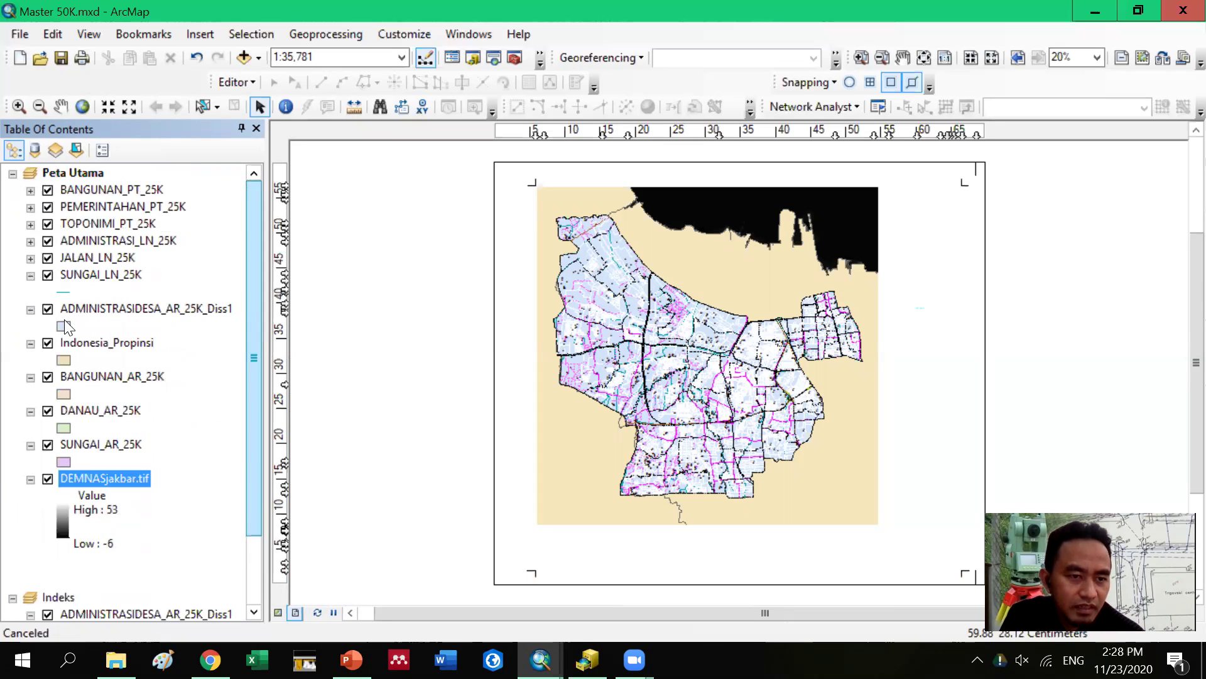
left_click(30, 275)
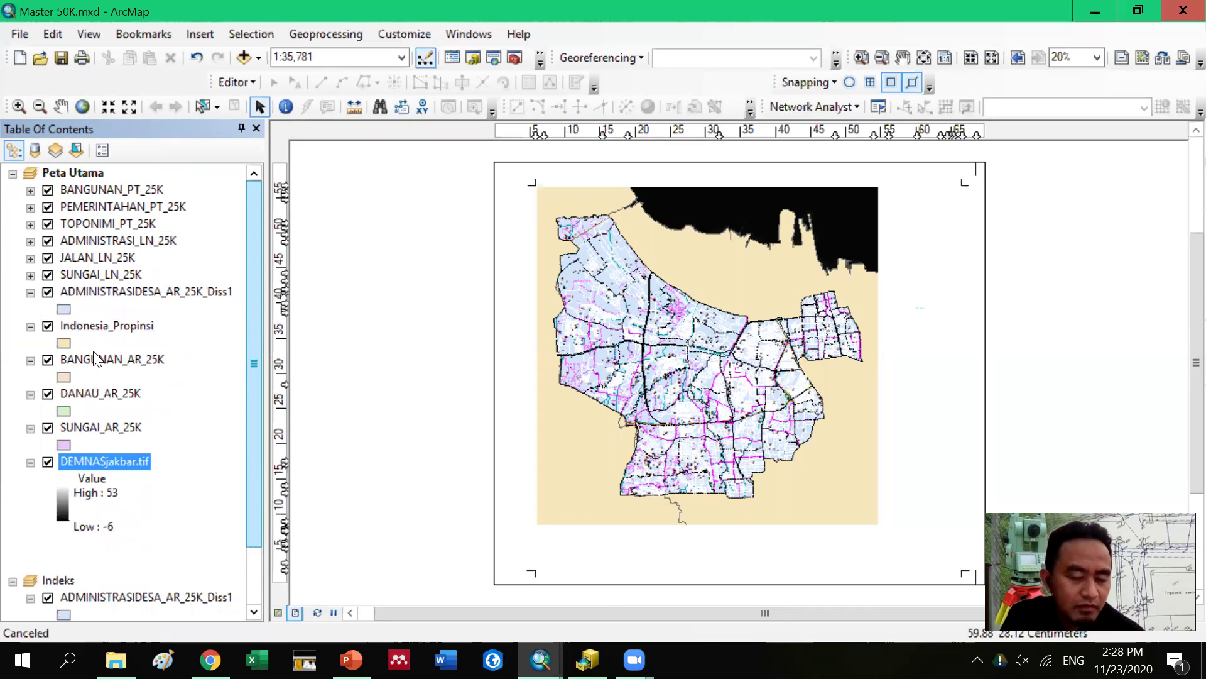
left_click(30, 292)
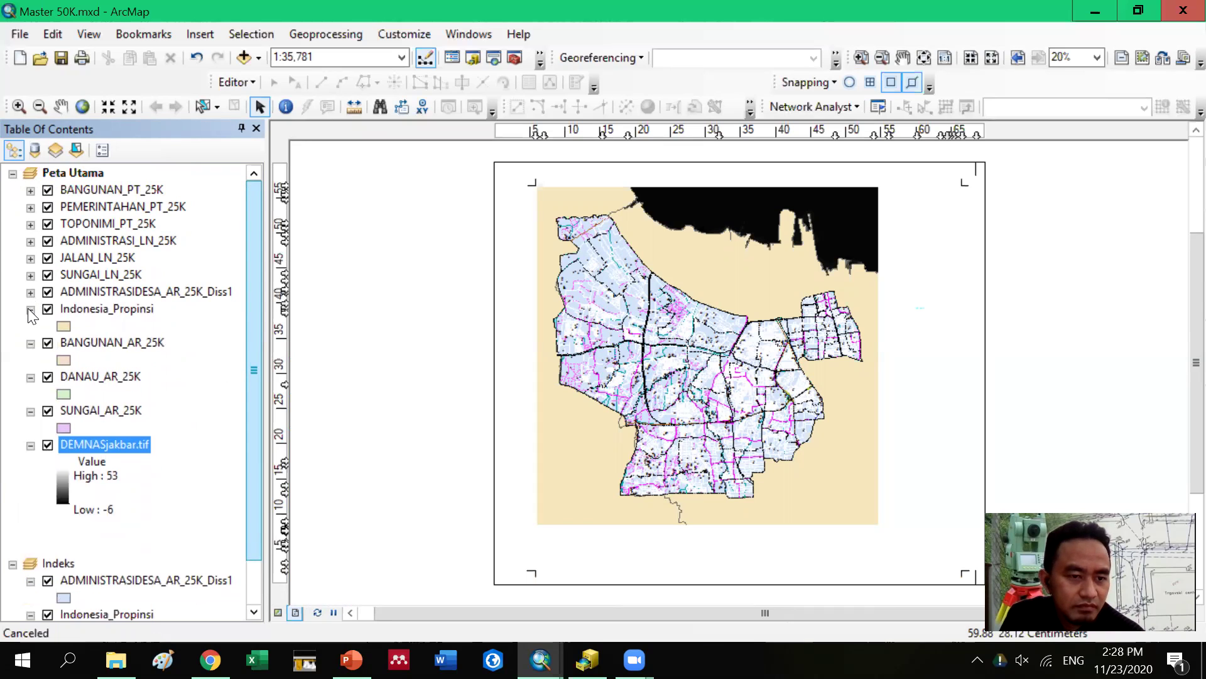
left_click(30, 310)
left_click(31, 326)
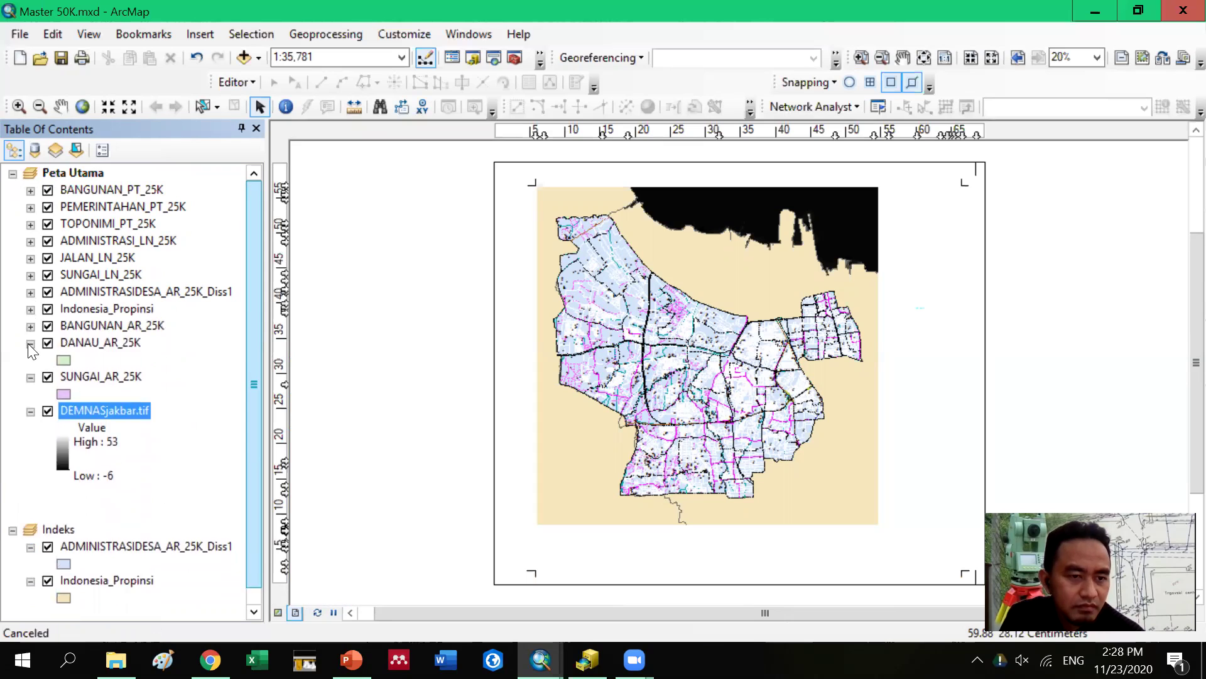
left_click(30, 343)
left_click(30, 361)
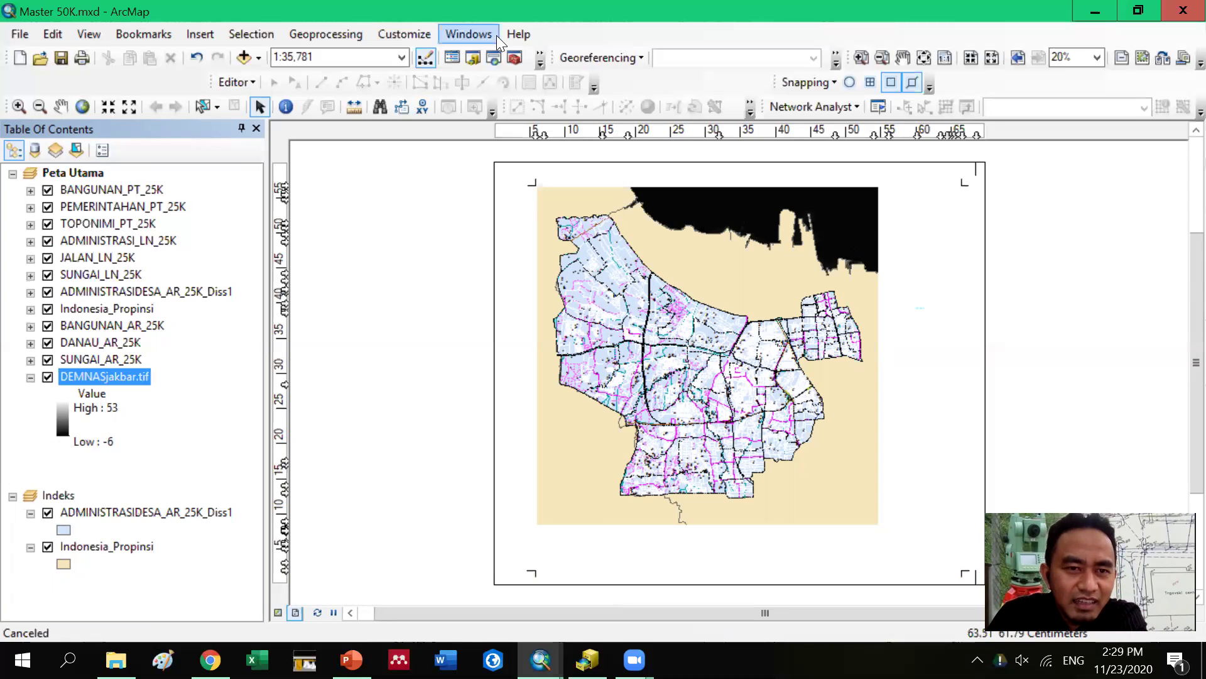
Examine the data available for adding in the home folder and in the DEMNAS folder inside Layout_Lanjutan
left_click(258, 58)
left_click(286, 79)
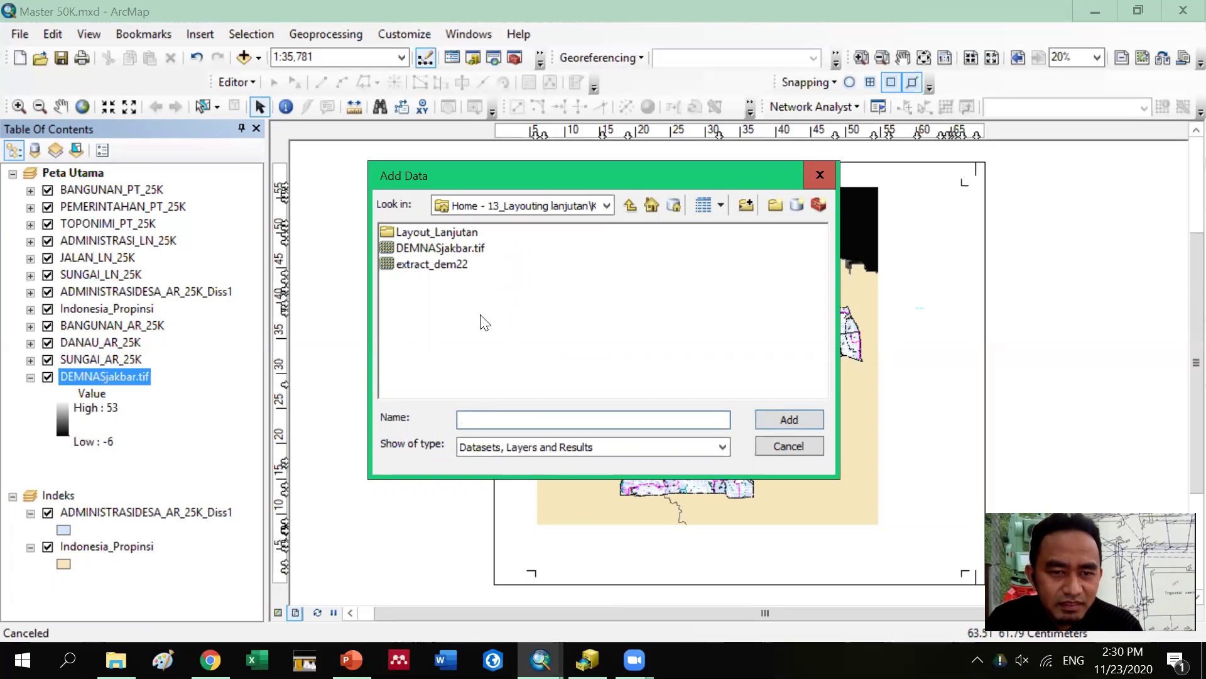
left_click(630, 205)
left_click(515, 234)
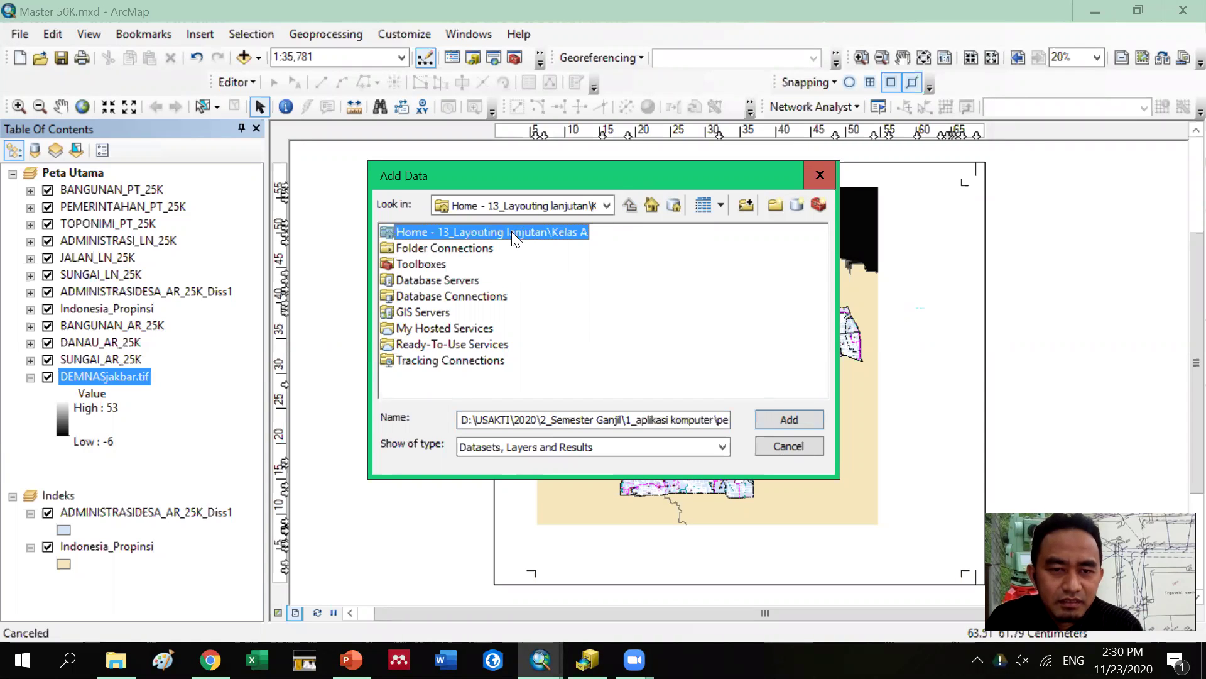
double_click(512, 231)
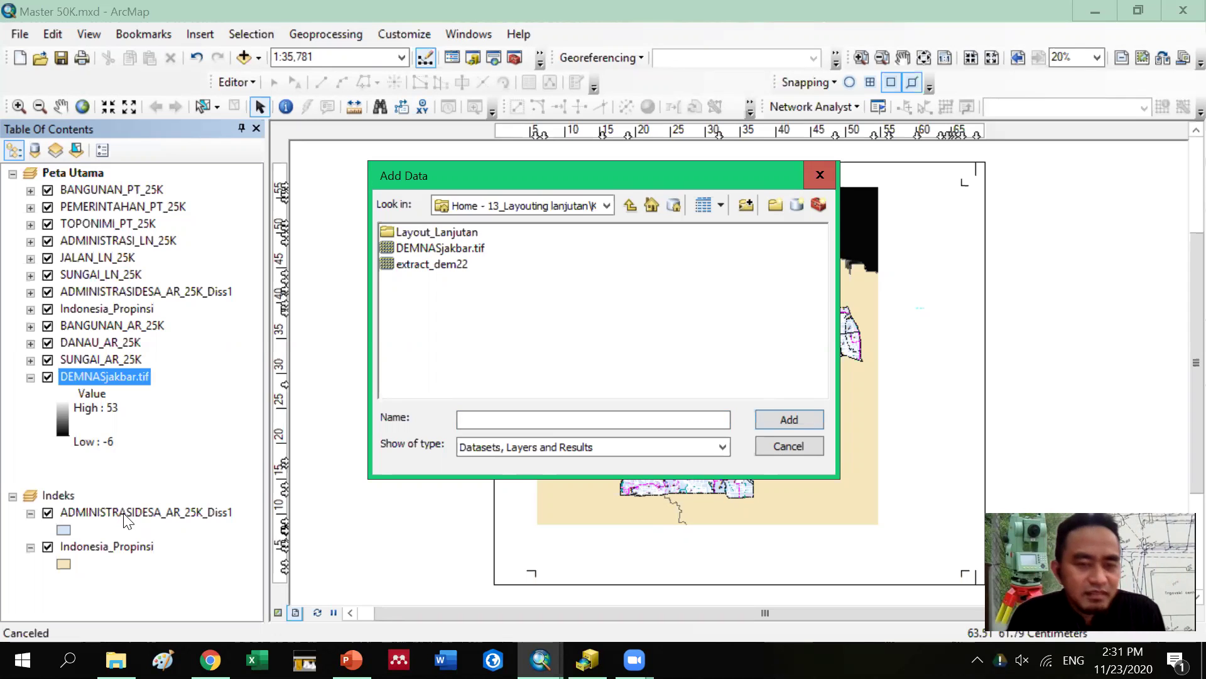
left_click(70, 358)
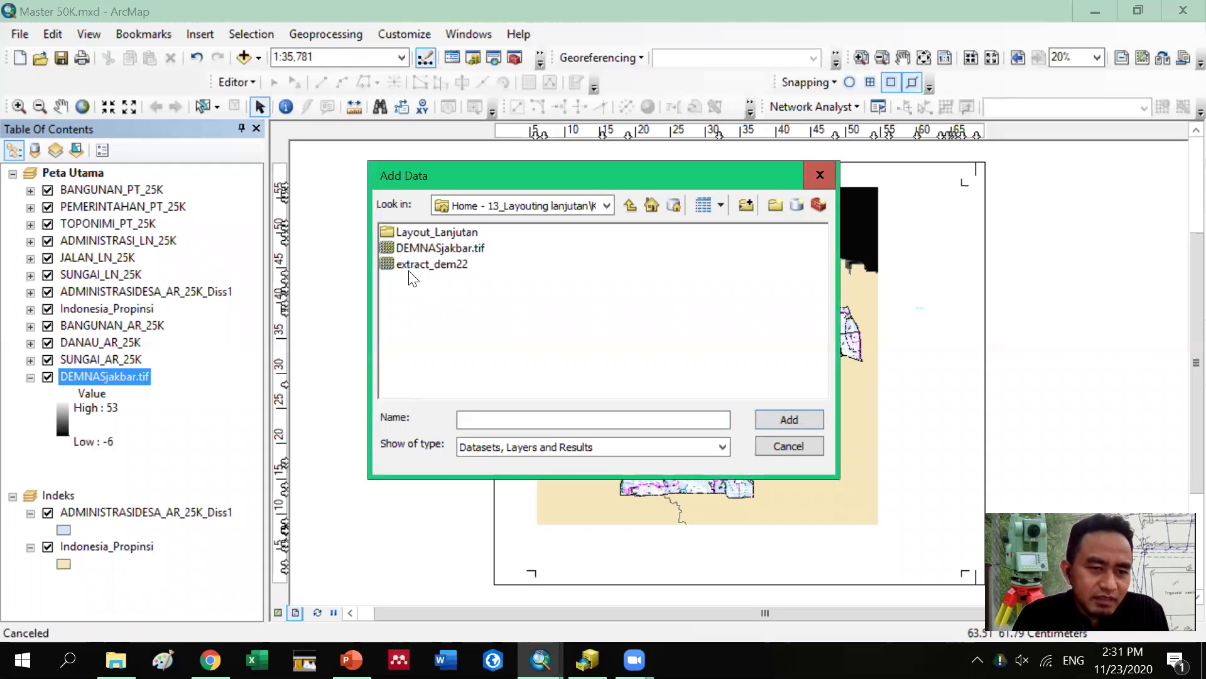
left_click(824, 172)
left_click(86, 358)
mouse_move(83, 358)
left_mouse_down()
mouse_move(69, 534)
mouse_move(79, 358)
left_mouse_up()
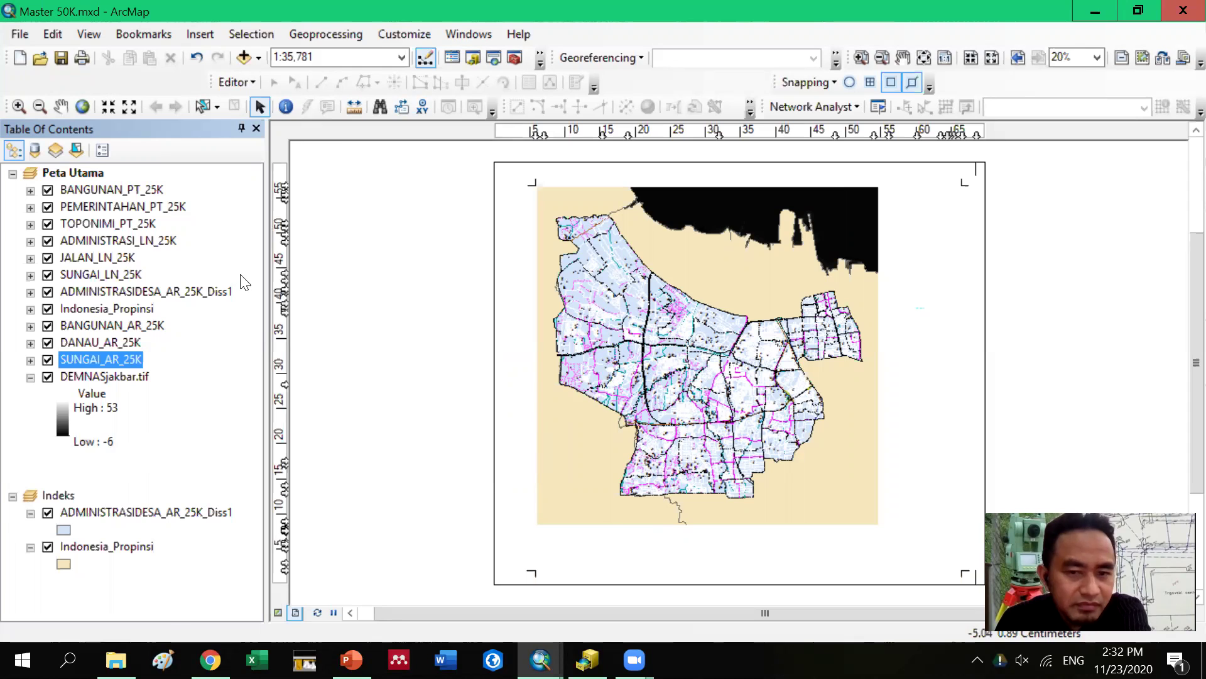
left_click(256, 55)
left_click(285, 79)
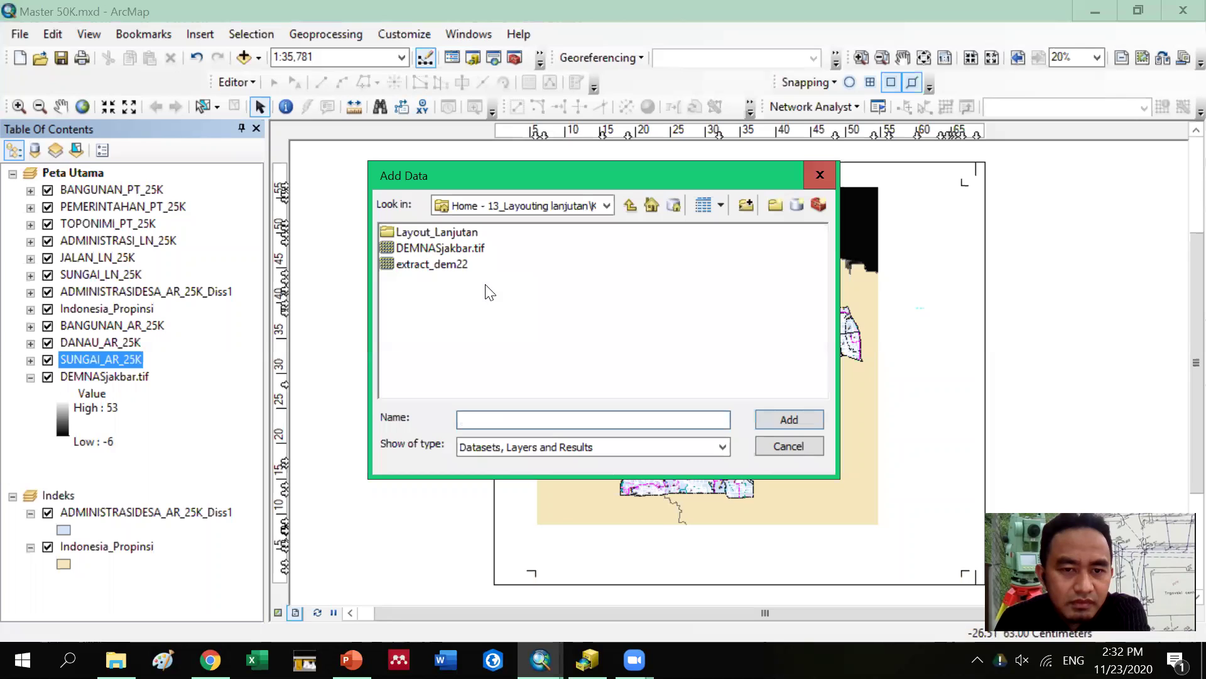
double_click(460, 233)
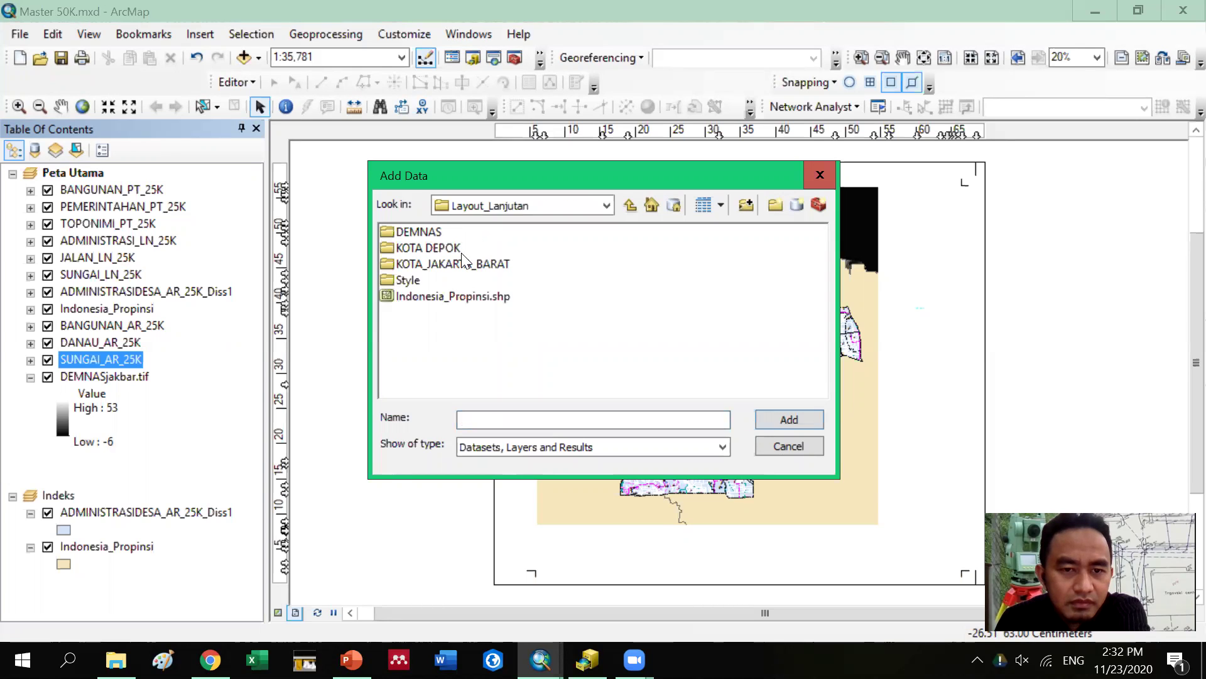
double_click(438, 232)
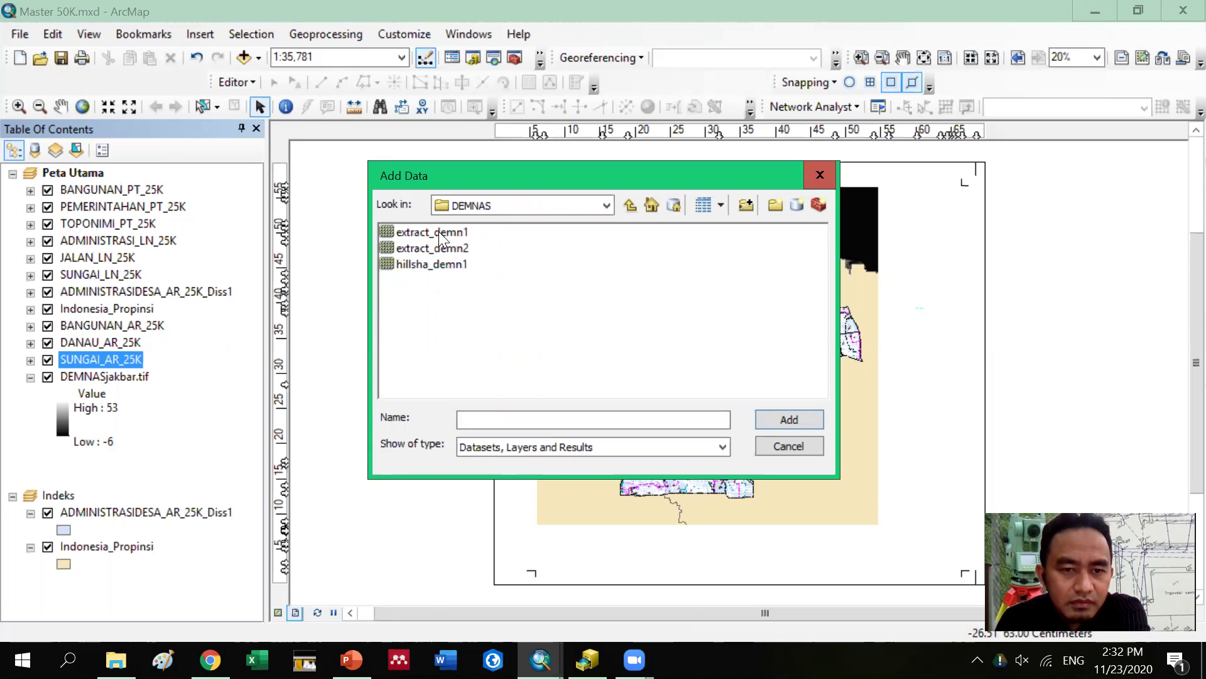
left_click(818, 176)
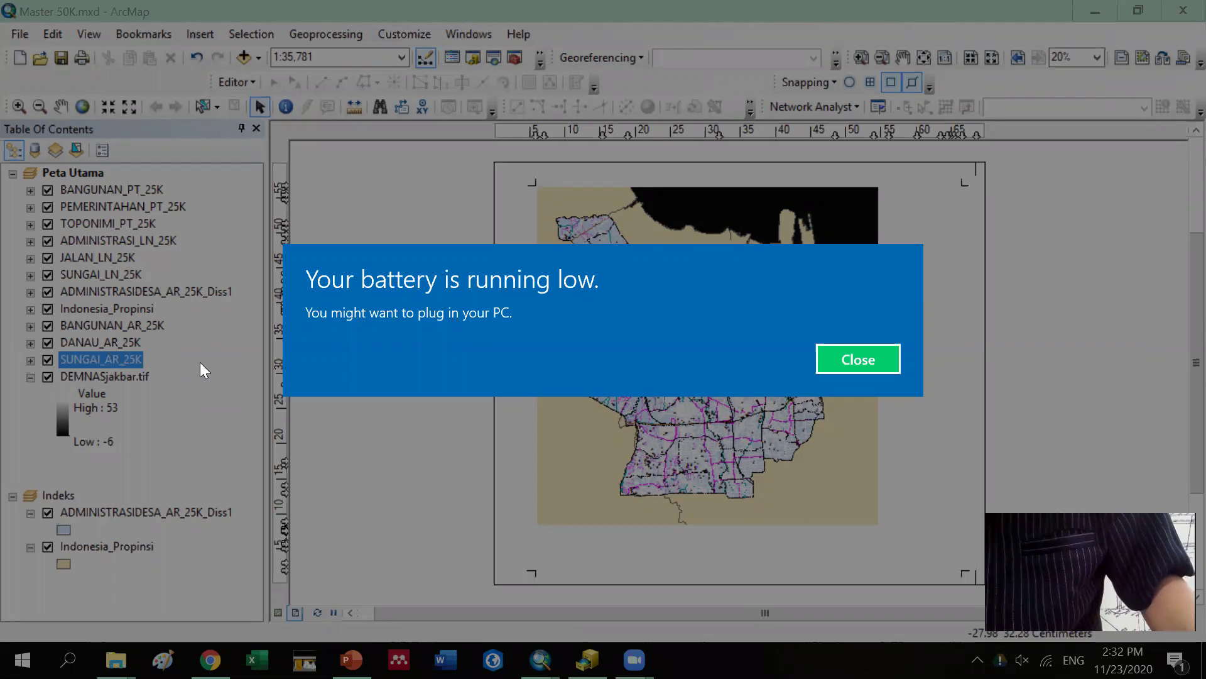
Dismiss the low-battery notice and hide the DEMNASjakbar.tif layer in the Peta Utama data frame
key("Return")
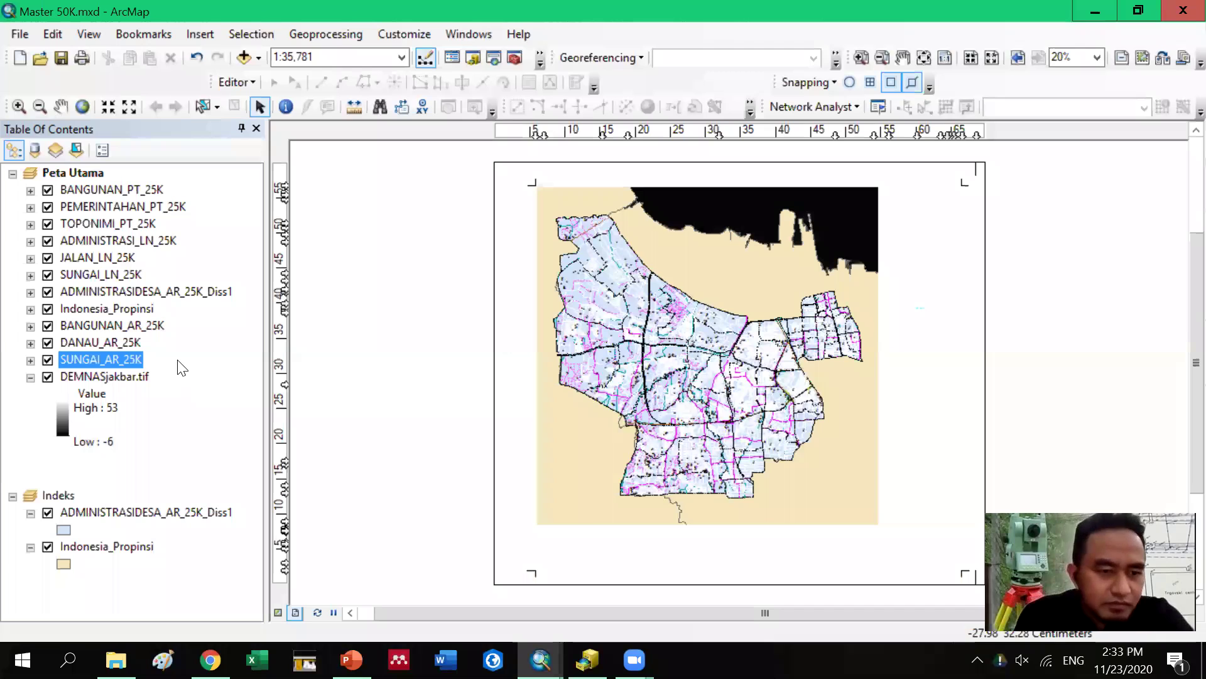
left_click(48, 377)
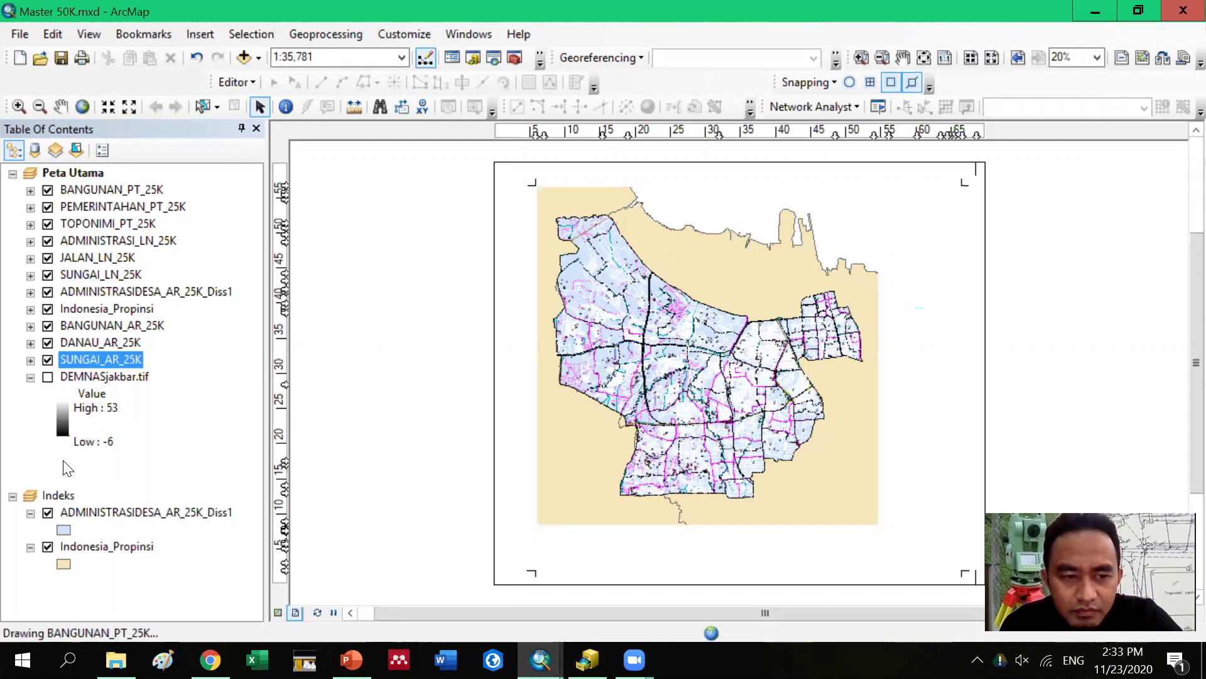
Show the DEMNASjakbar.tif layer and set its symbology to Classified, computing the required histogram
left_click(48, 377)
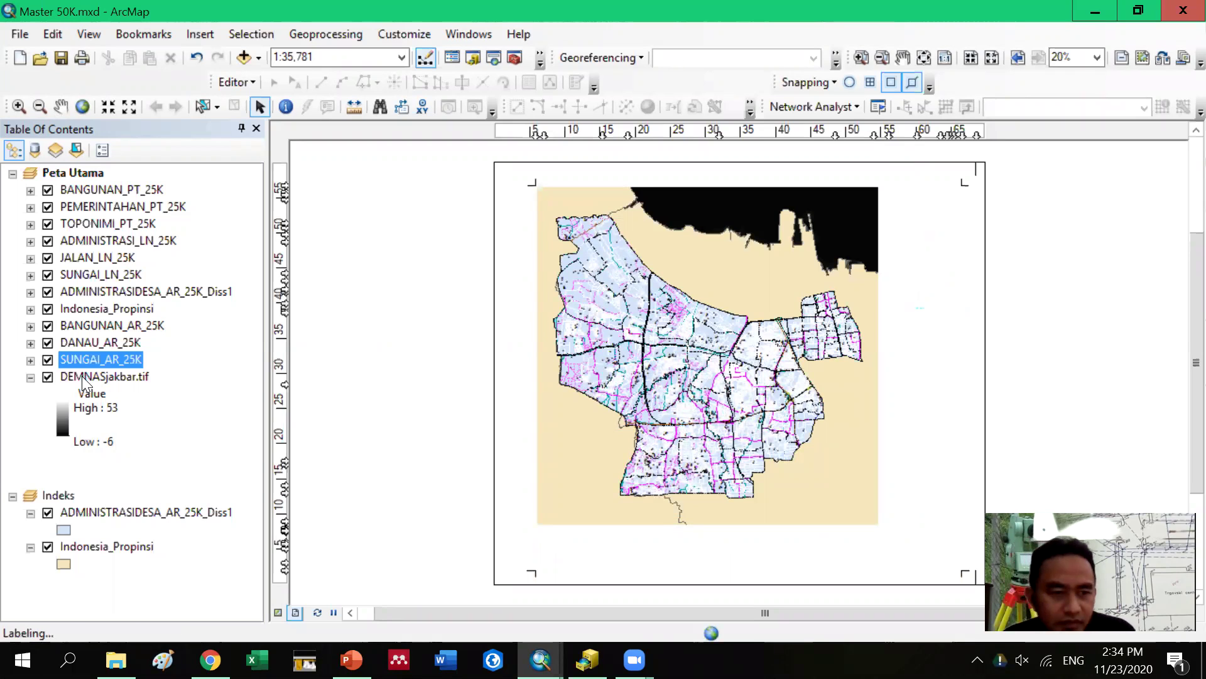
right_click(84, 379)
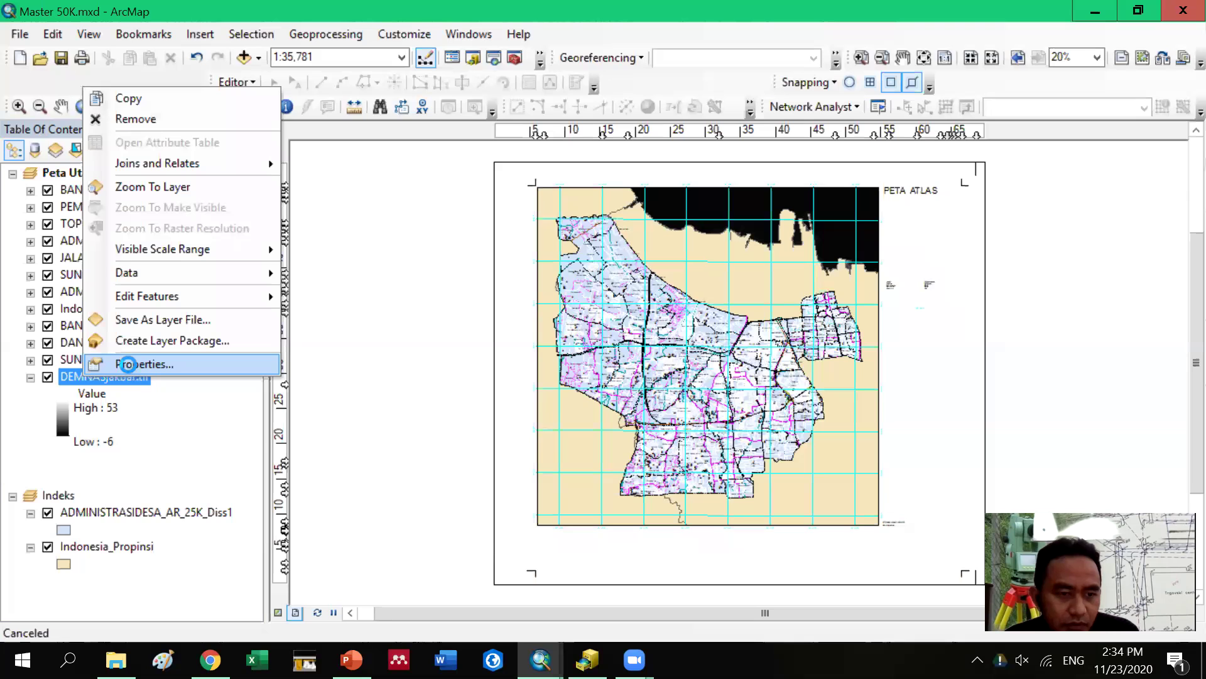
left_click(128, 363)
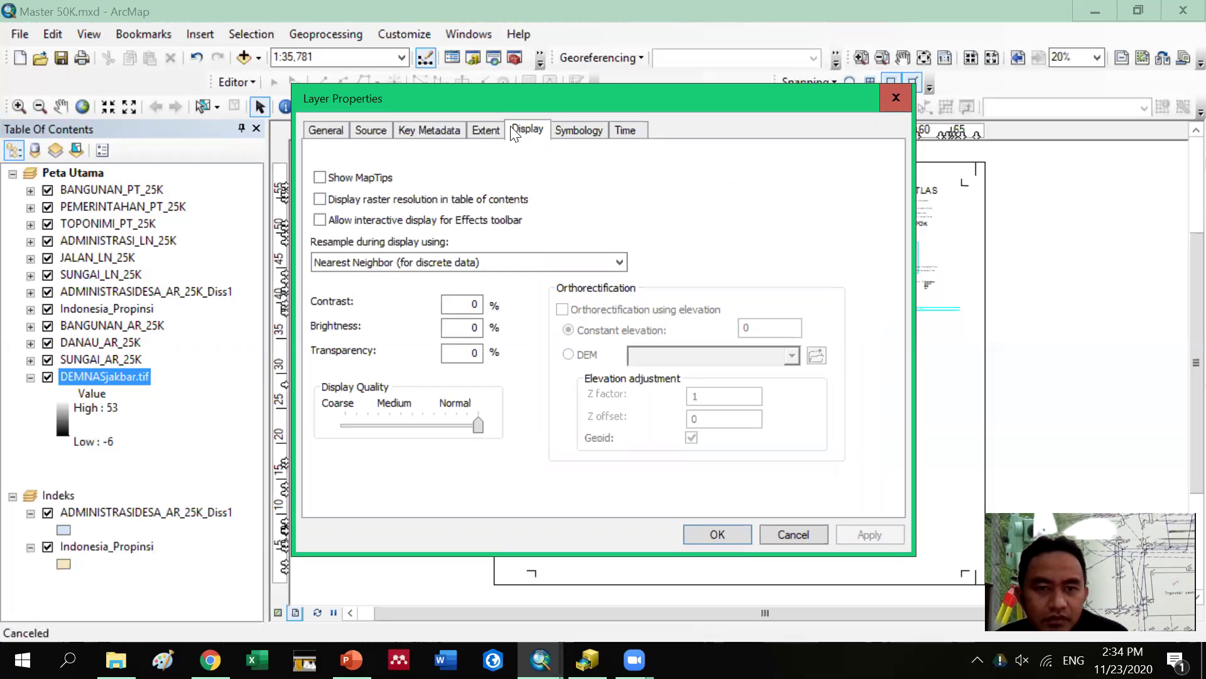
left_click(577, 133)
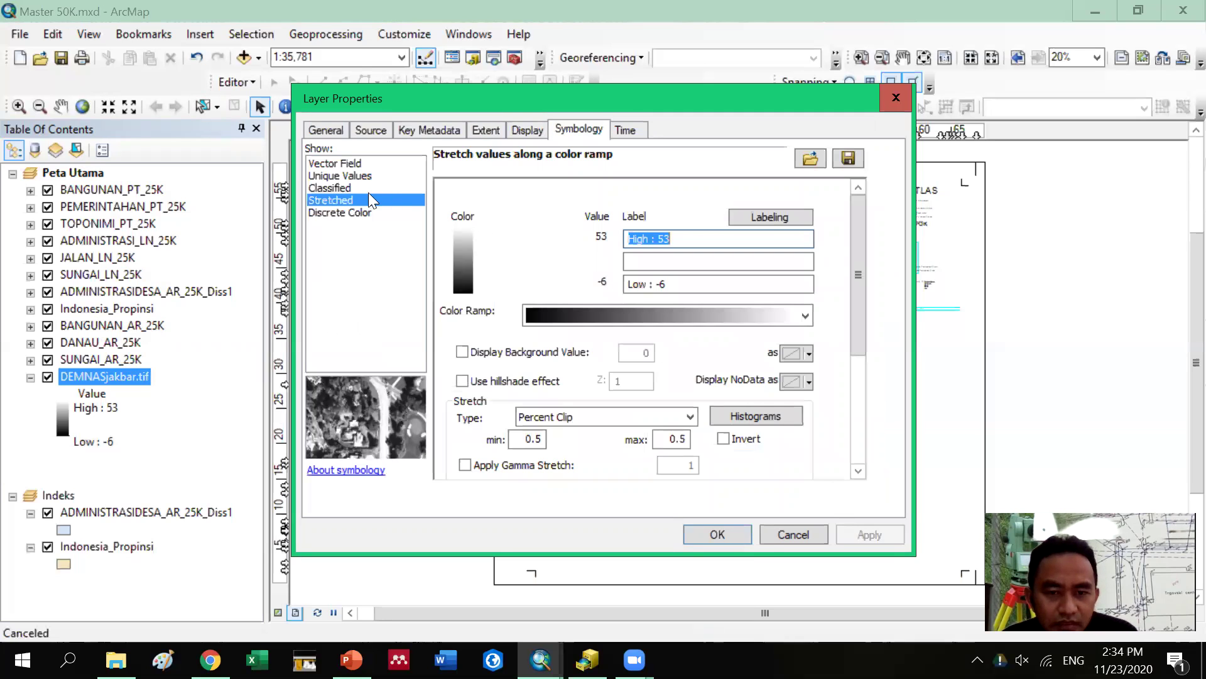
left_click(347, 186)
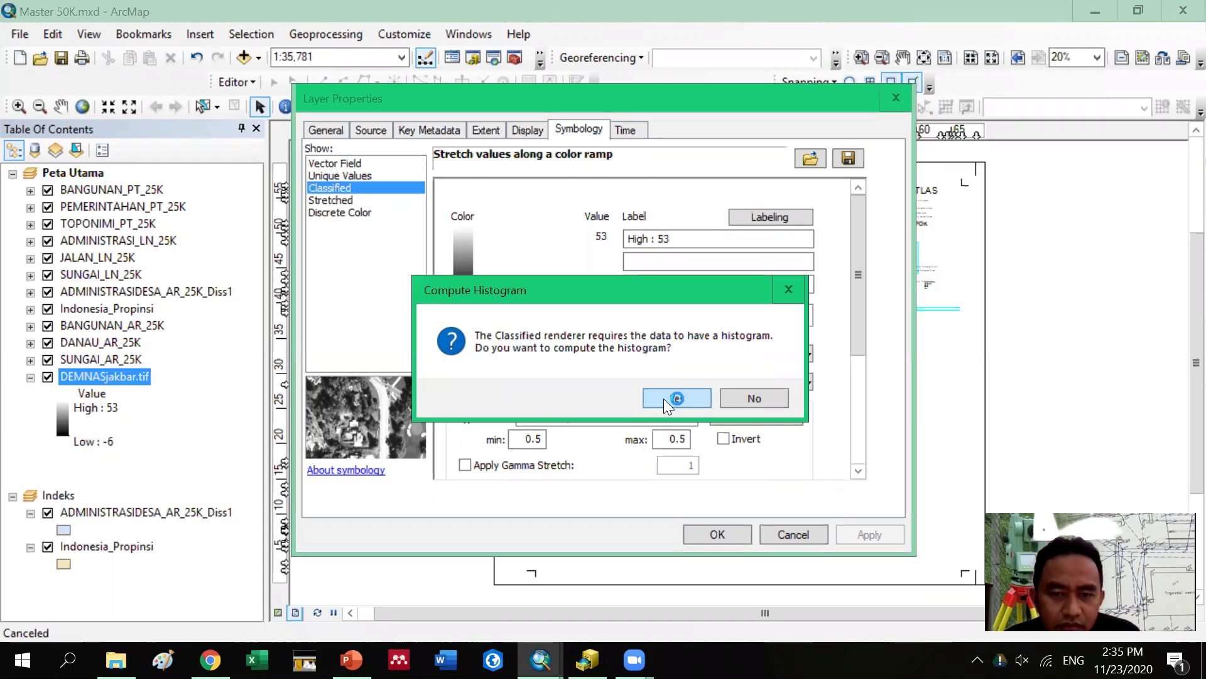
left_click(663, 398)
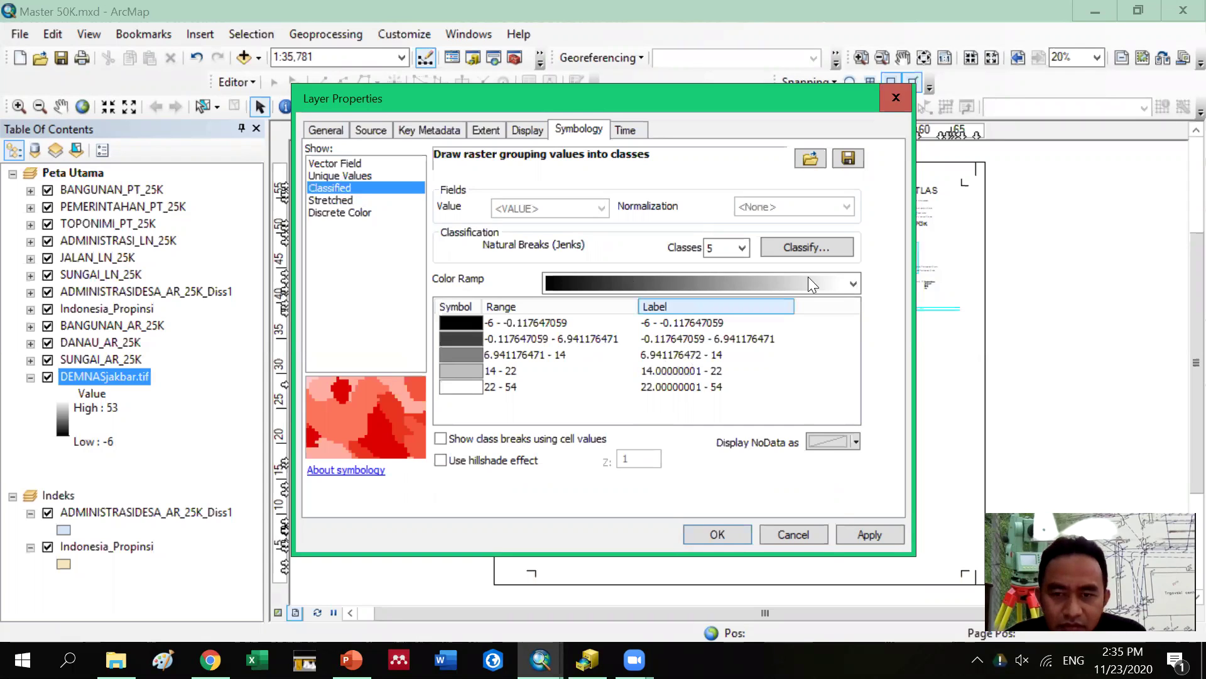
Color the five DEMNASjakbar.tif elevation classes with the dark green-yellow-red color ramp and apply the symbology
left_click(854, 284)
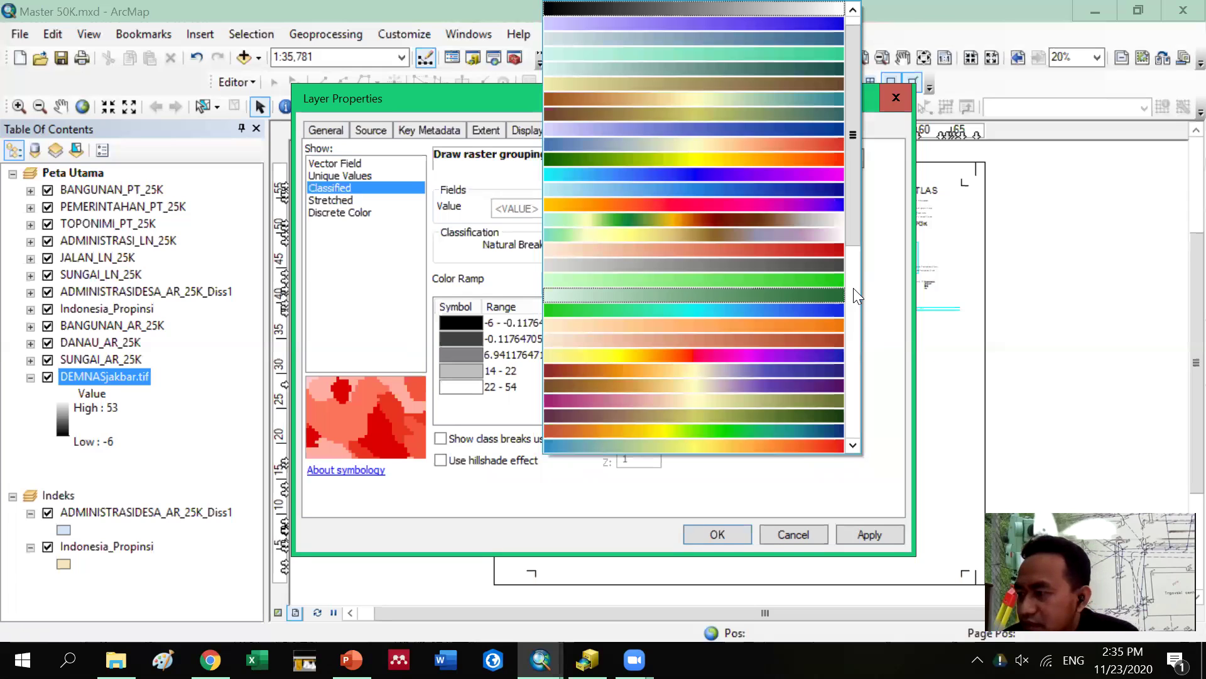
left_click(797, 158)
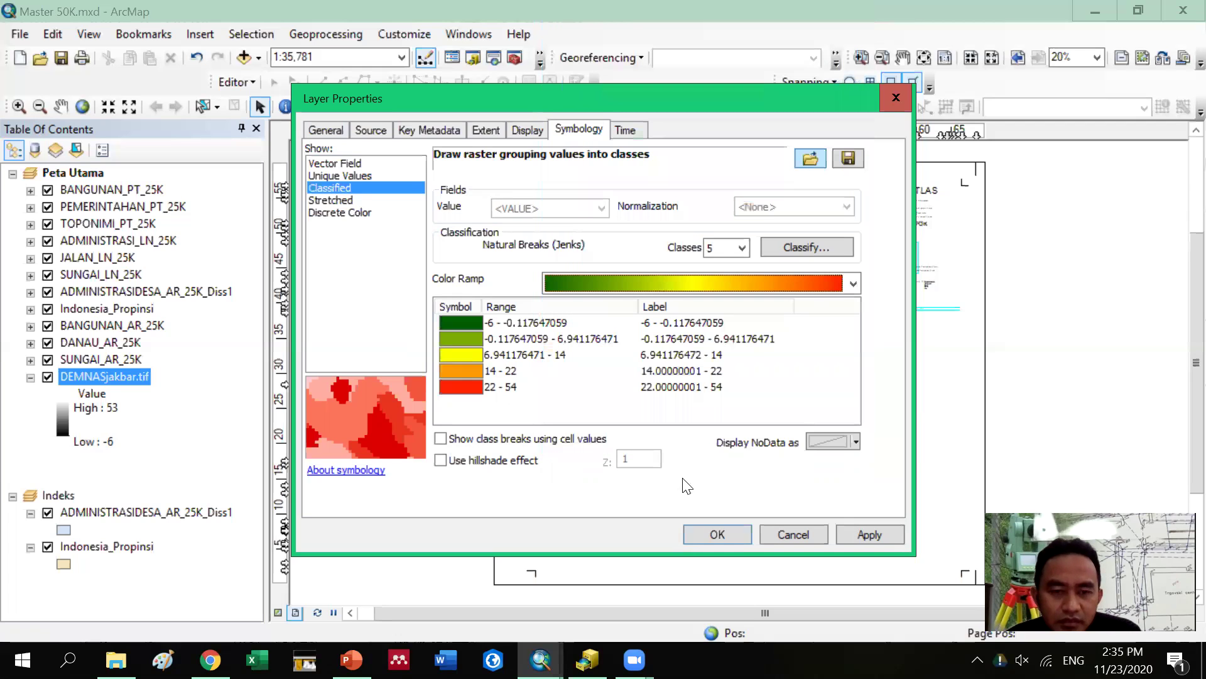
left_click(855, 535)
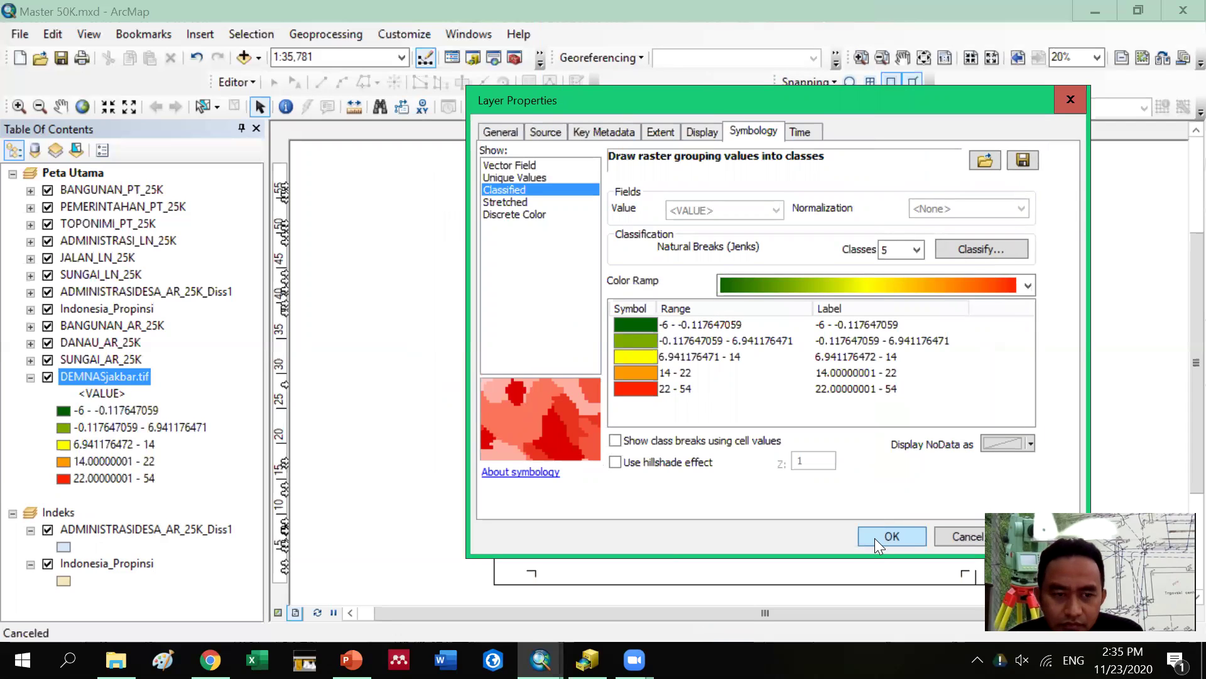
left_click(875, 538)
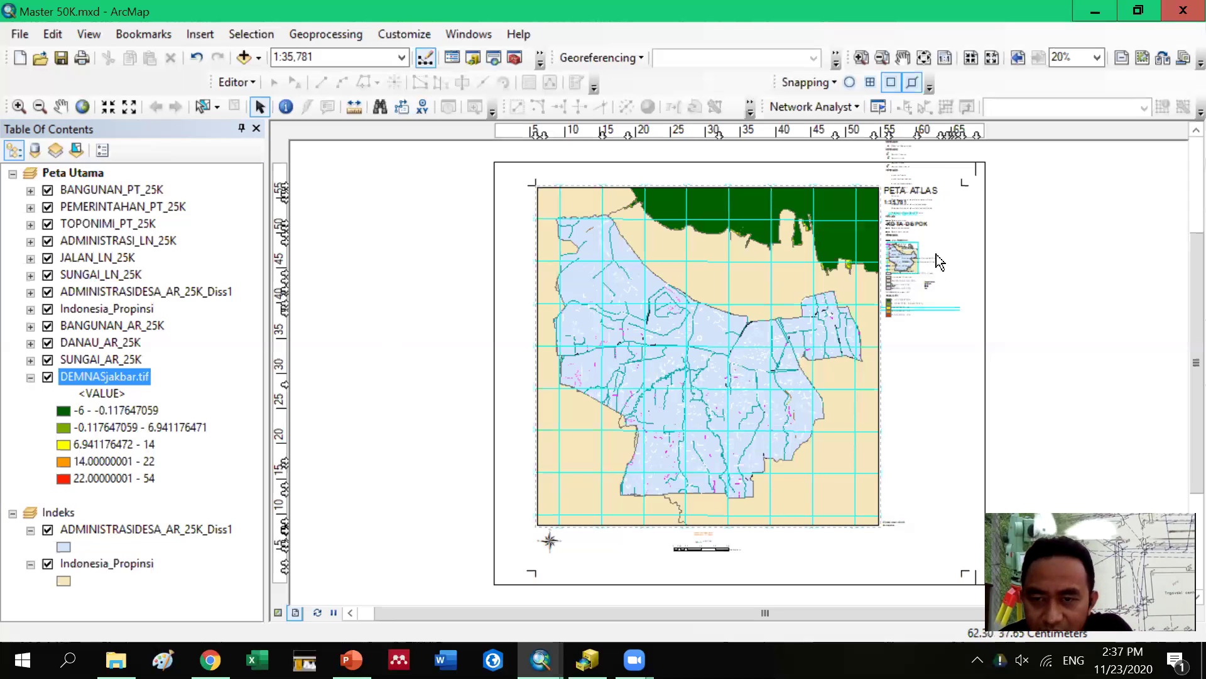
Move the legend down the layout's side column so it sits below the LEMBAR lines, and deselect it
left_click(930, 201)
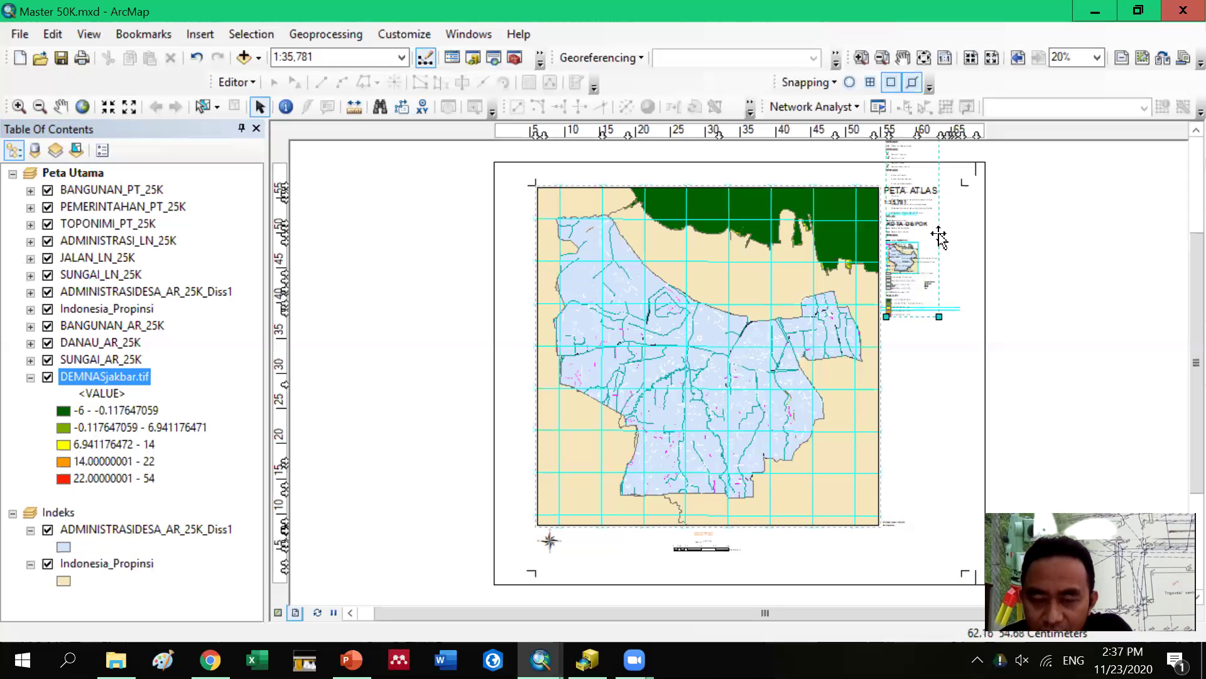
left_click_drag(933, 214, 928, 401)
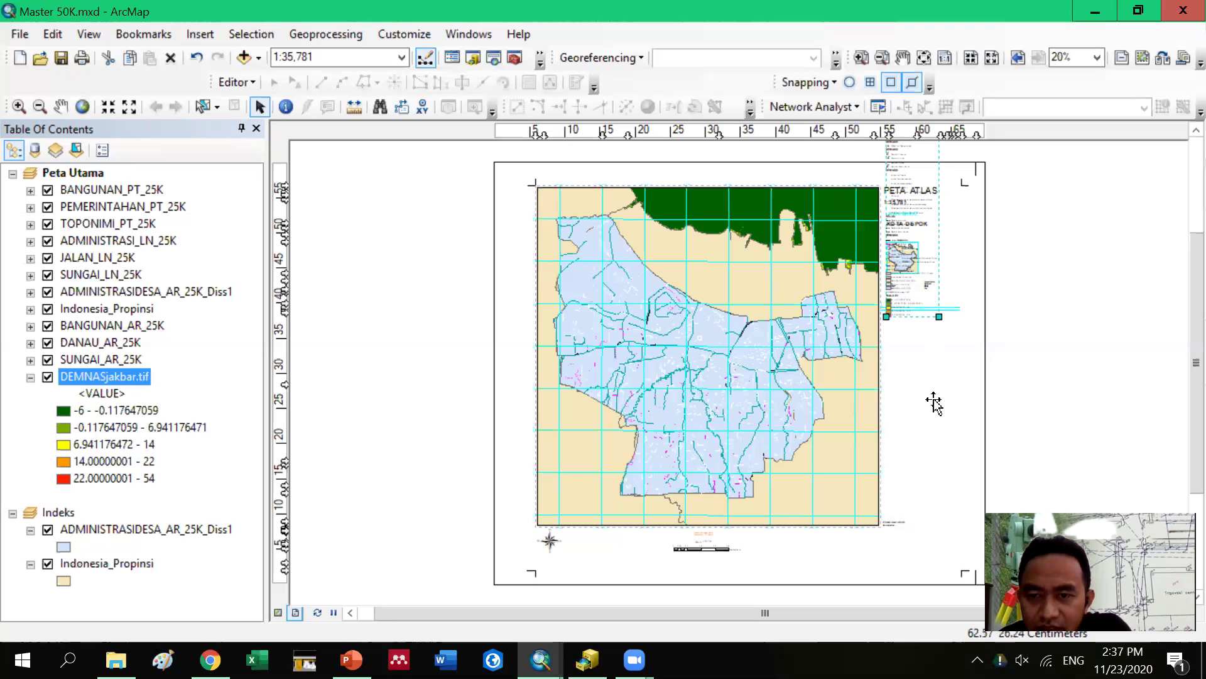
left_click(1089, 333)
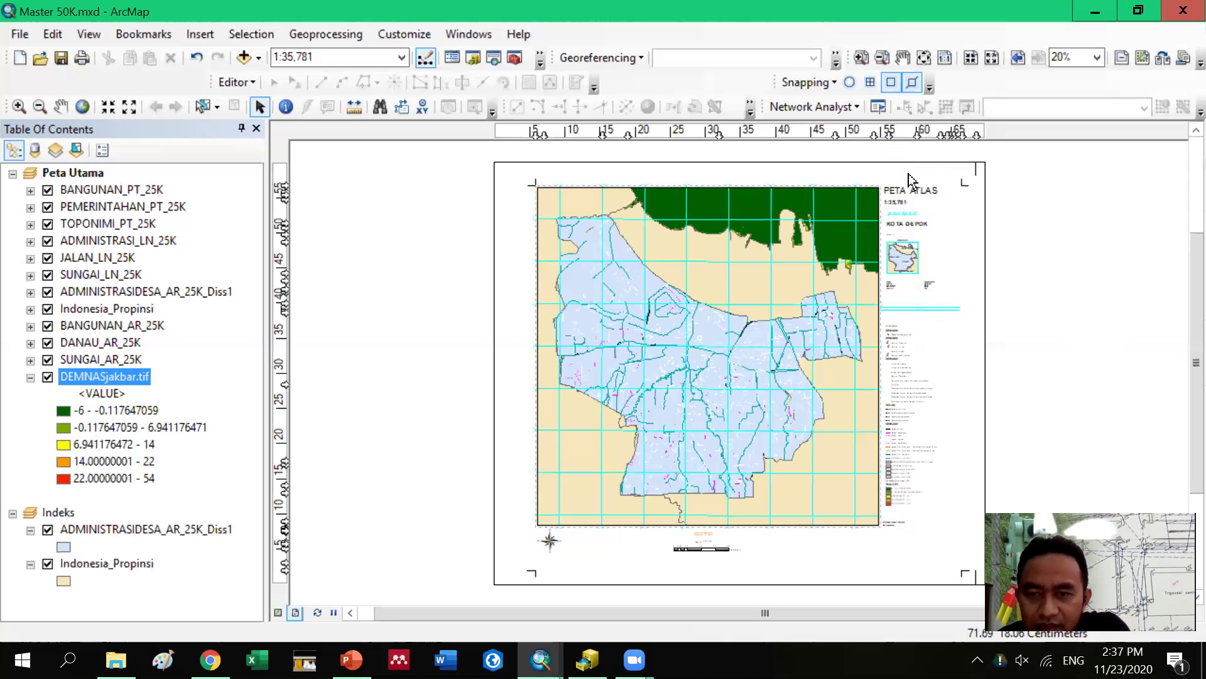
Shift the Peta Utama map inside its data frame, keeping the whole district in the frame with the northern coast above it
left_click(860, 57)
mouse_move(862, 152)
left_mouse_down()
mouse_move(886, 510)
mouse_move(948, 559)
mouse_move(976, 555)
left_mouse_up()
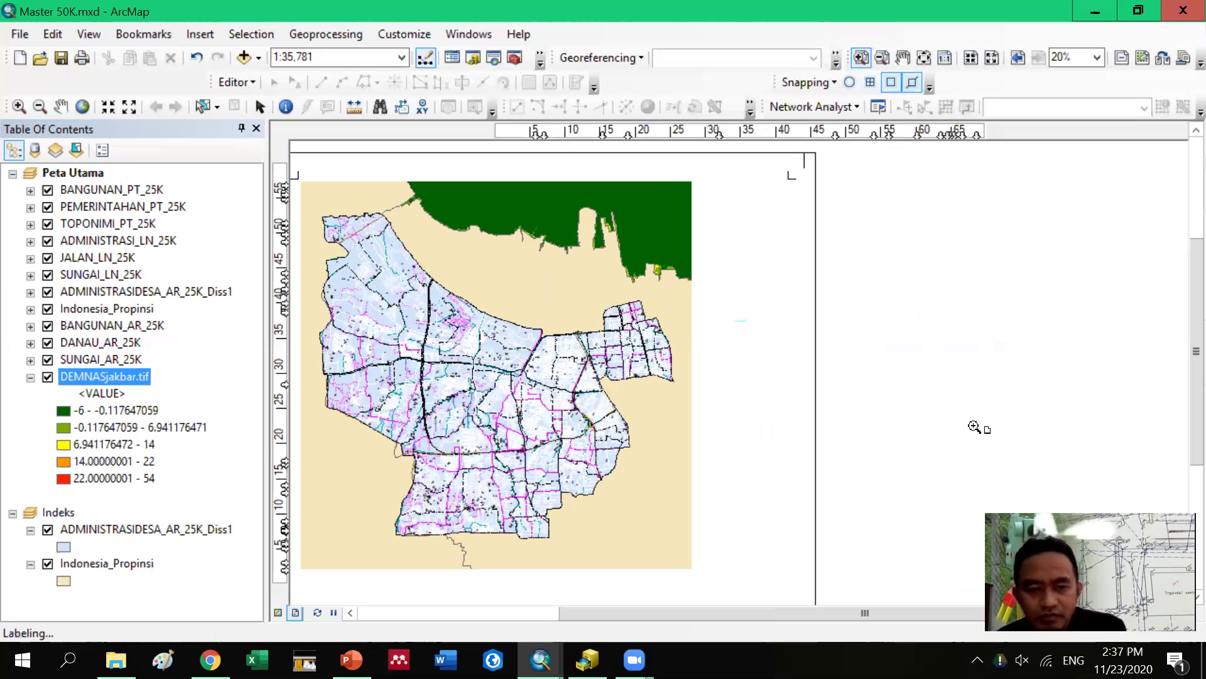
scroll(755, 253, "up", 1)
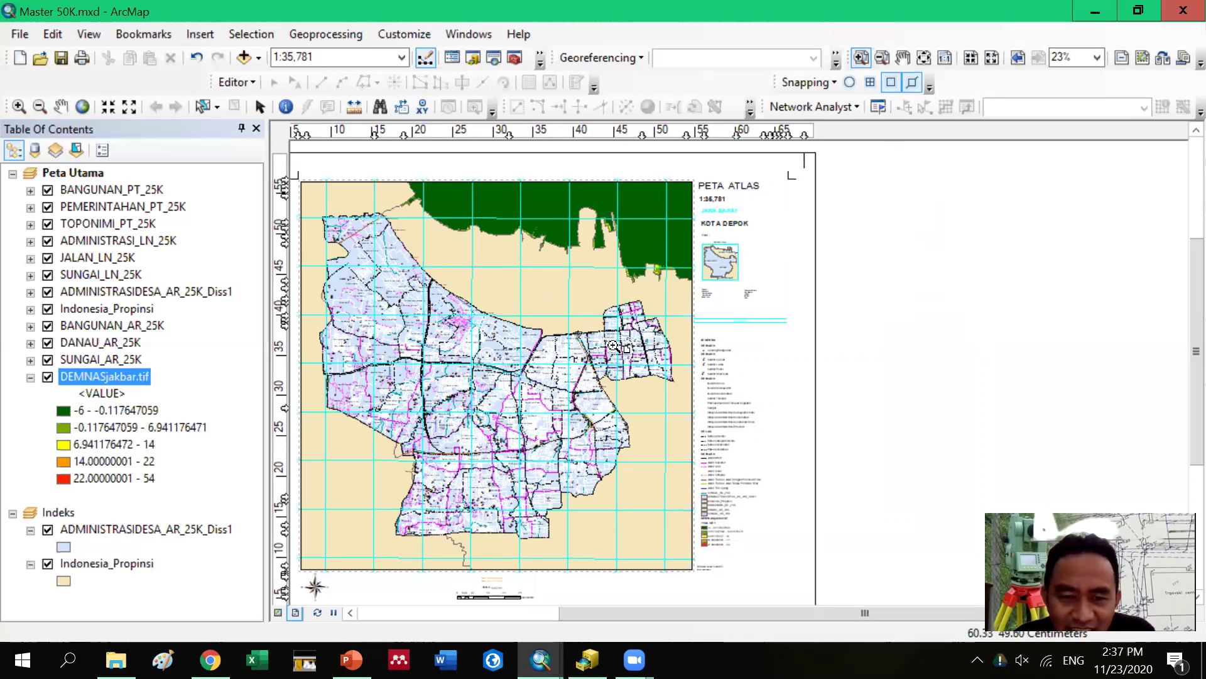
left_click(768, 316)
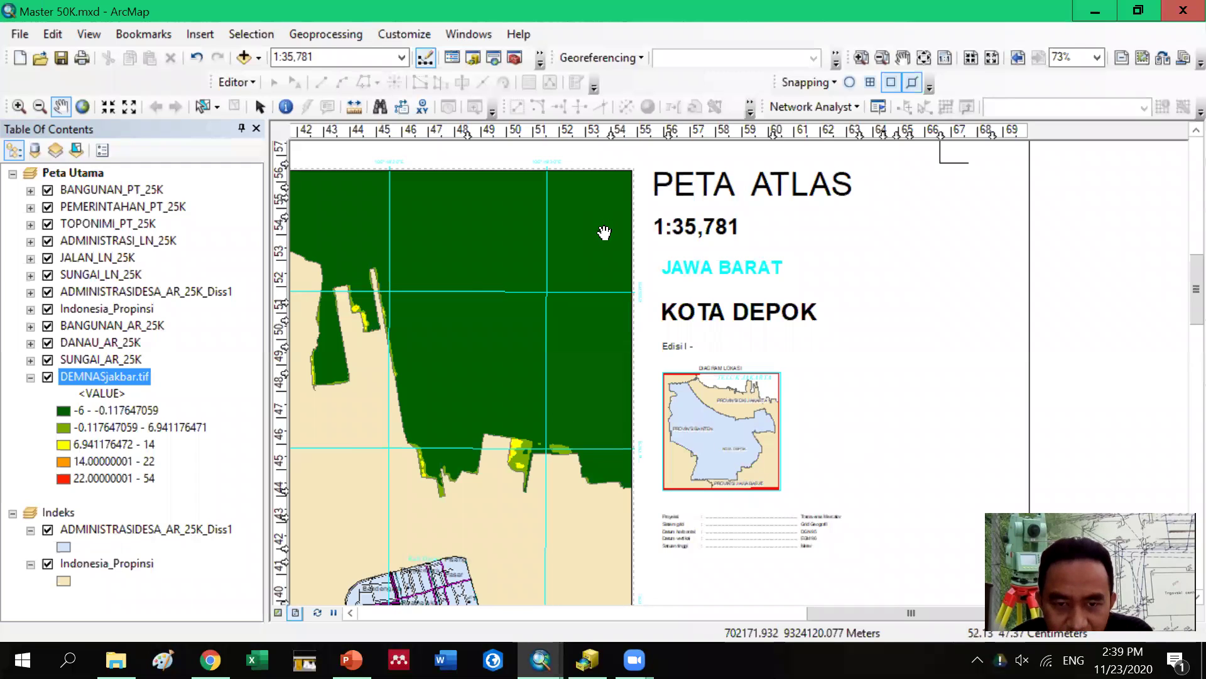
left_click_drag(607, 226, 648, 41)
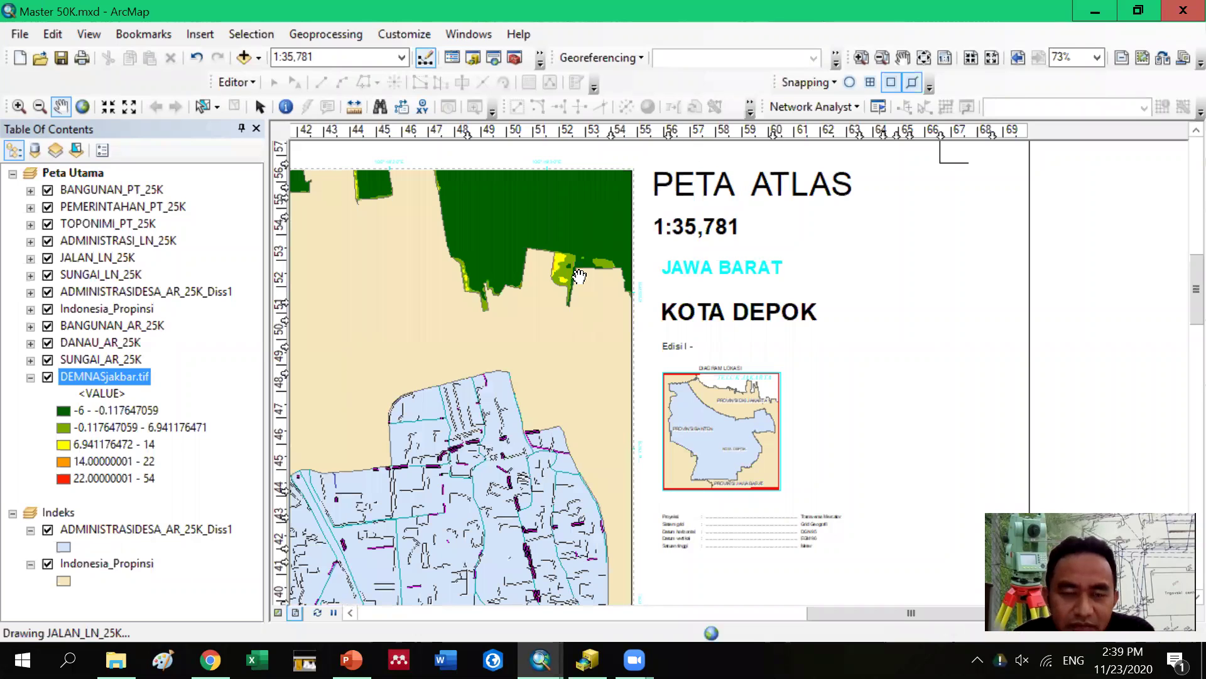
left_click(925, 60)
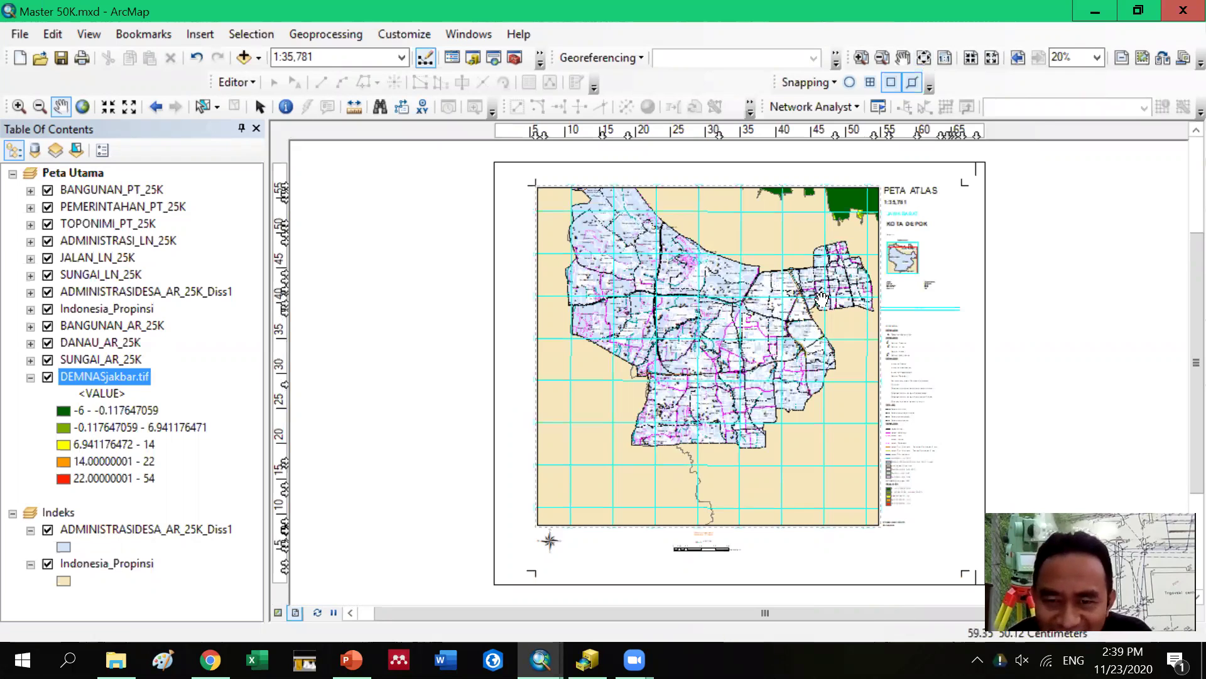
left_click_drag(758, 328, 758, 355)
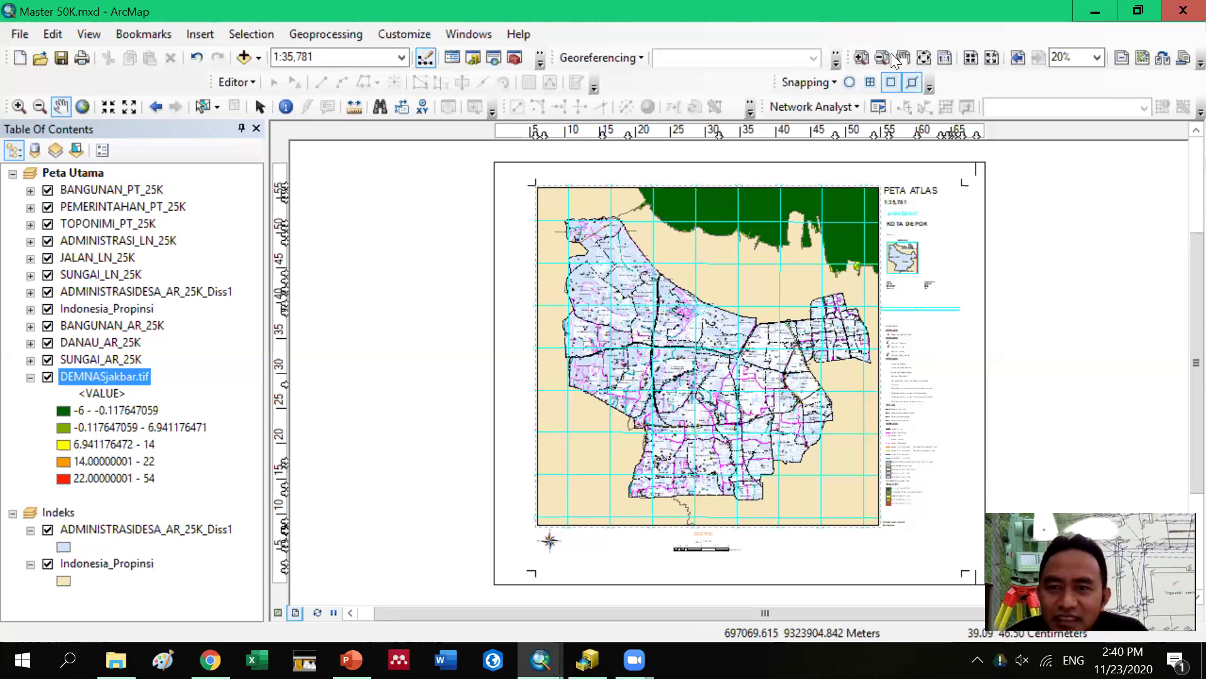
Examine the legend entries, index map and source notes in the layout's side column, and return to the whole page
left_click(860, 58)
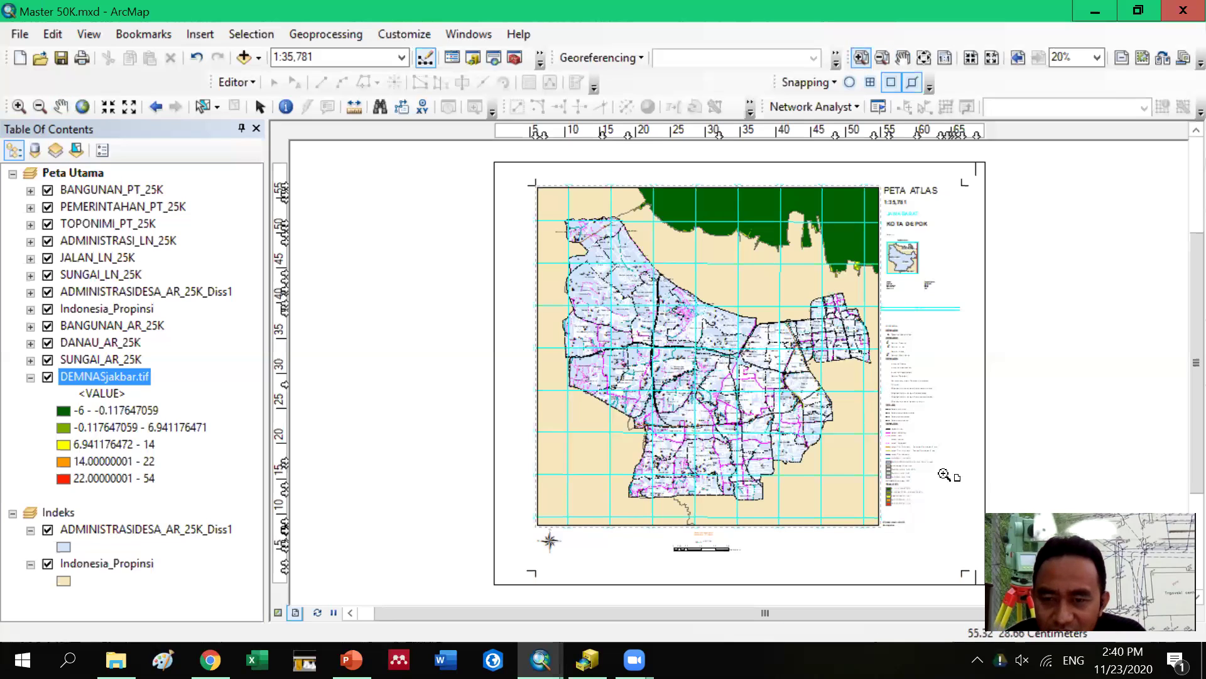
left_click_drag(883, 388, 933, 523)
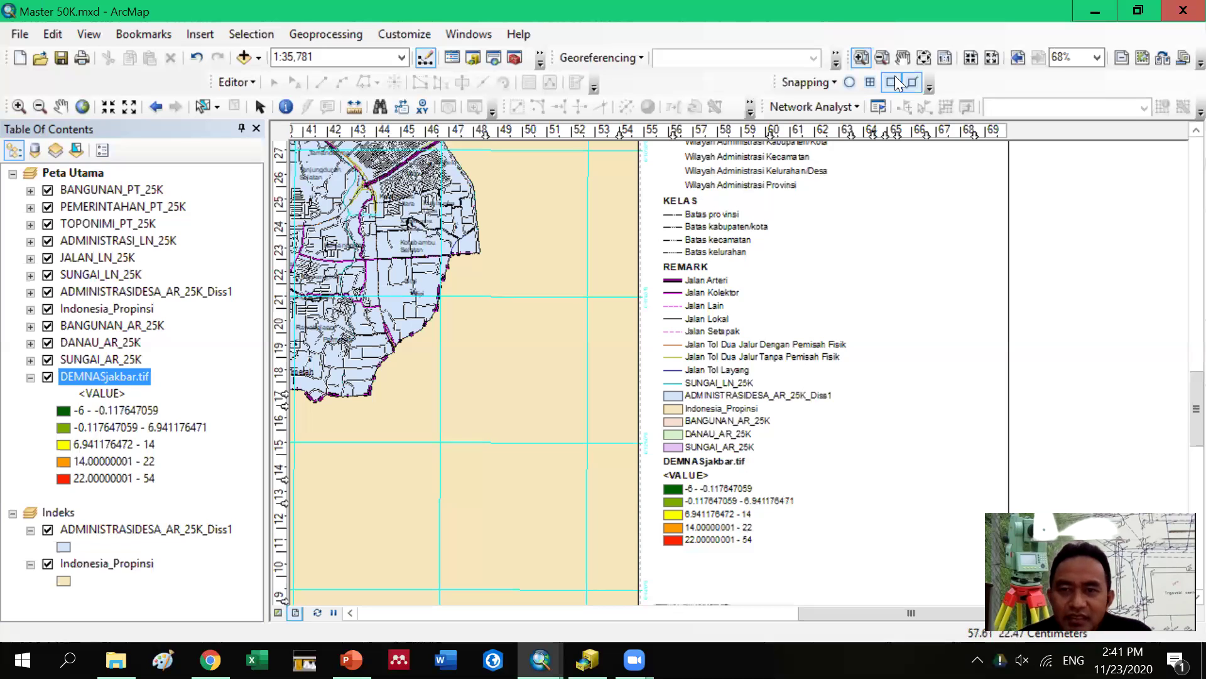
left_click(900, 57)
left_click_drag(1029, 194, 1050, 384)
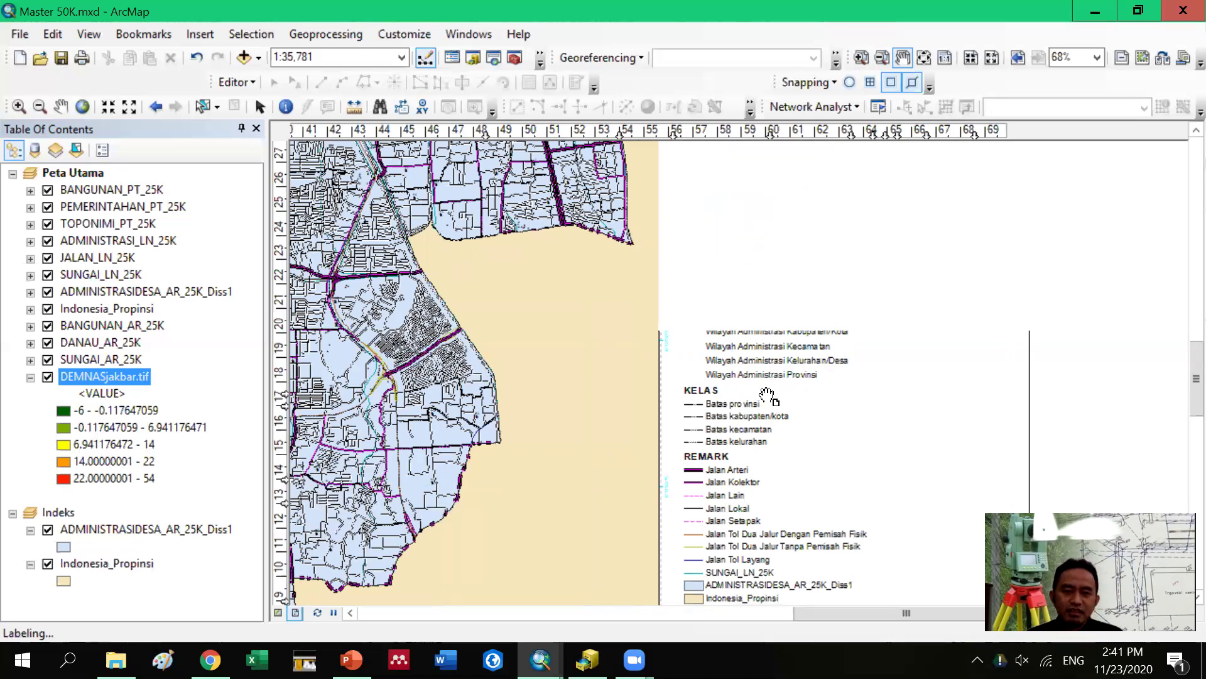
left_click_drag(1077, 243, 1010, 412)
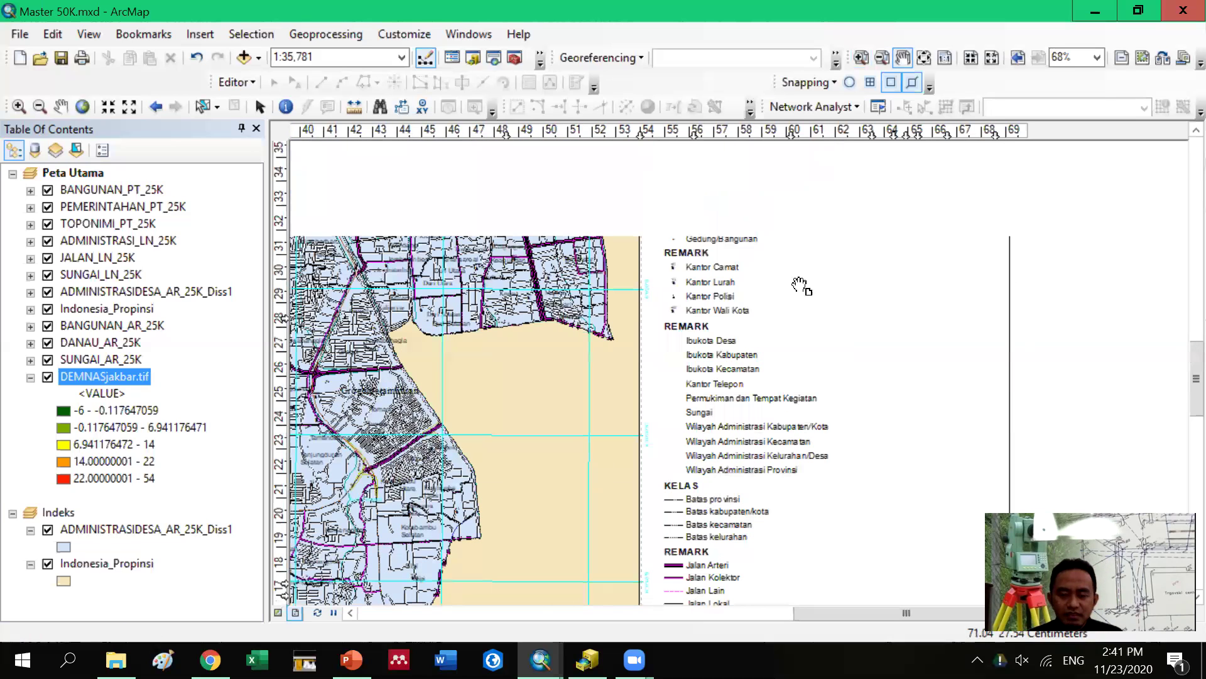
left_click_drag(739, 343, 853, 427)
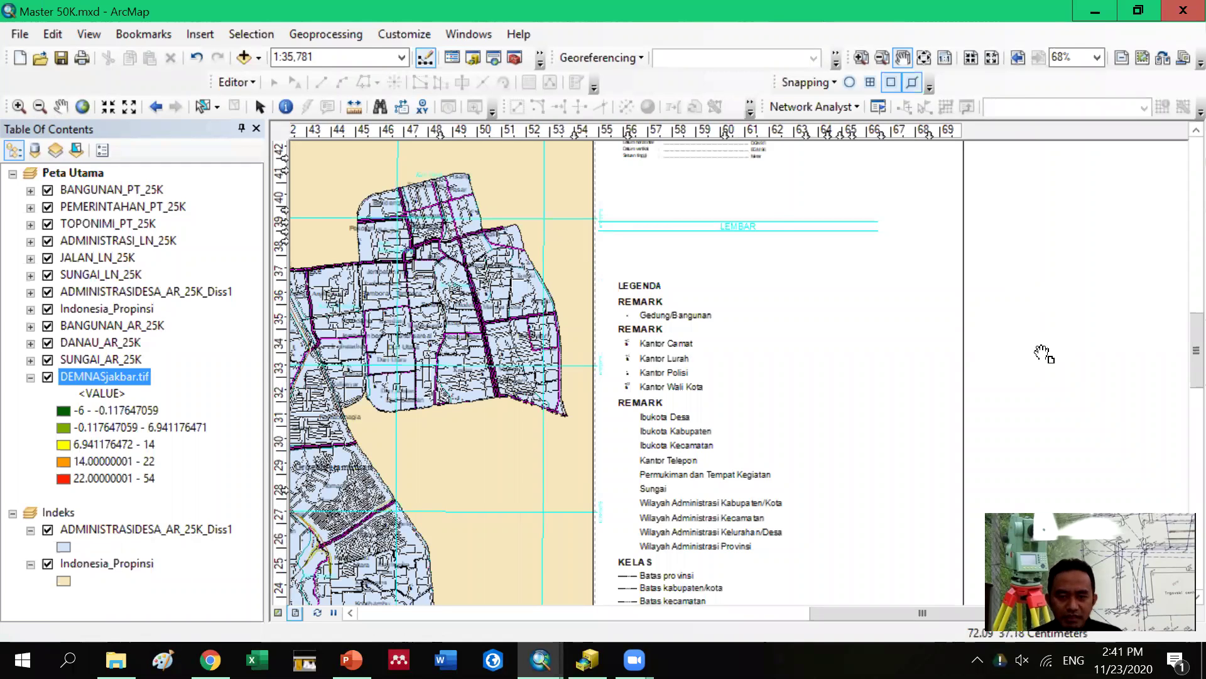
left_click_drag(1016, 275, 1043, 353)
left_click_drag(1031, 304, 1042, 360)
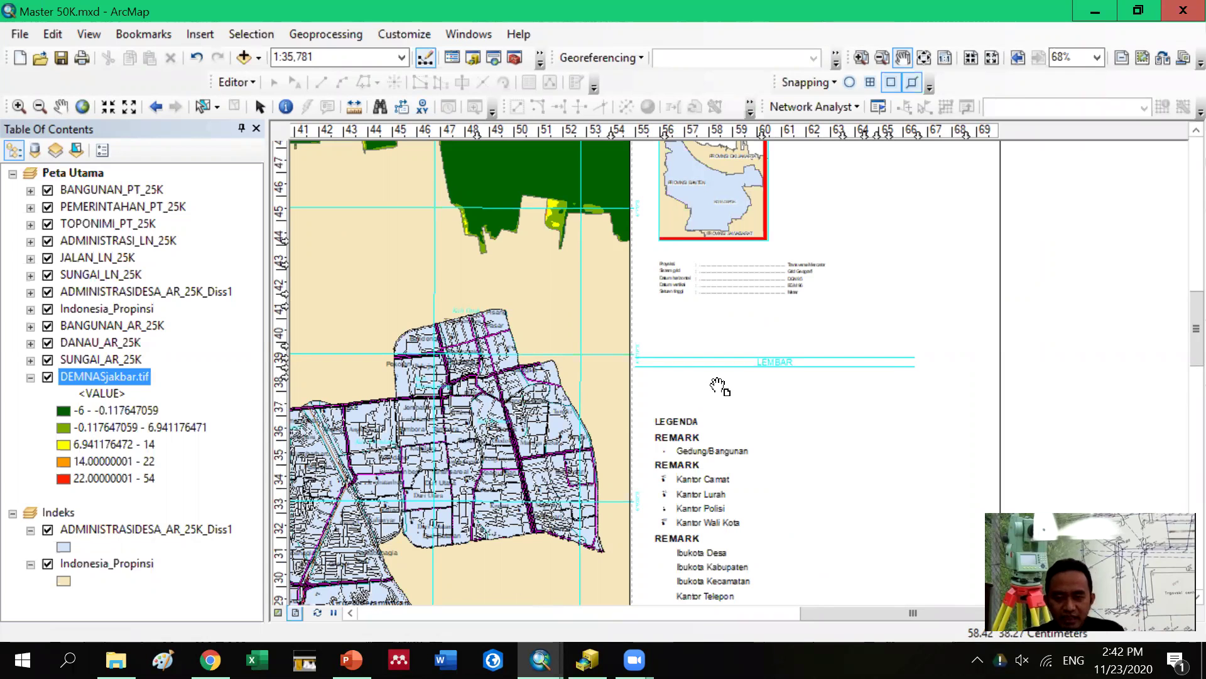
left_click_drag(1053, 386, 1040, 260)
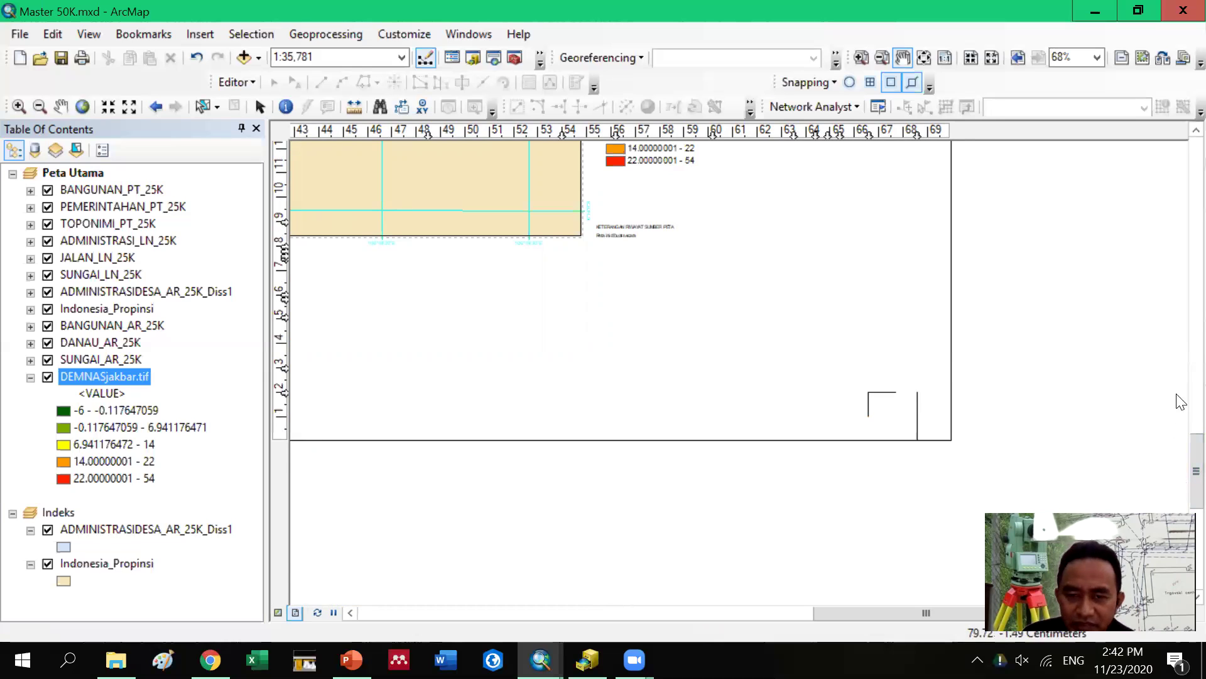
scroll(1181, 399, "up", 3)
scroll(800, 425, "up", 2)
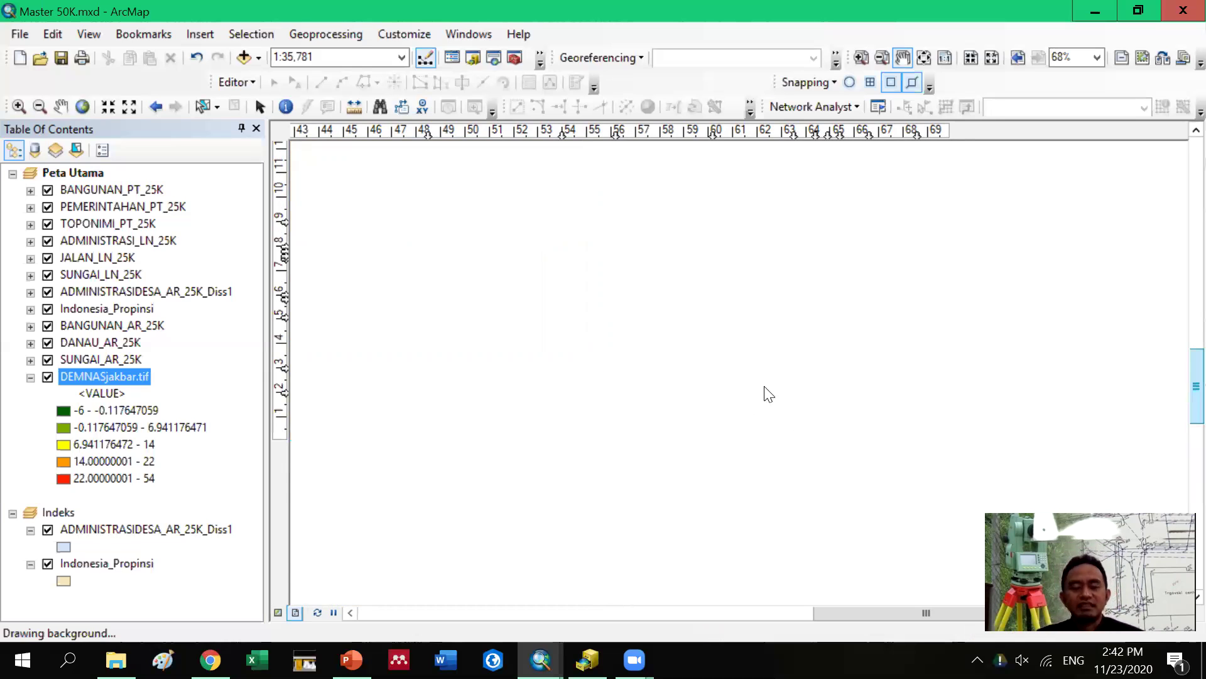
left_click(923, 59)
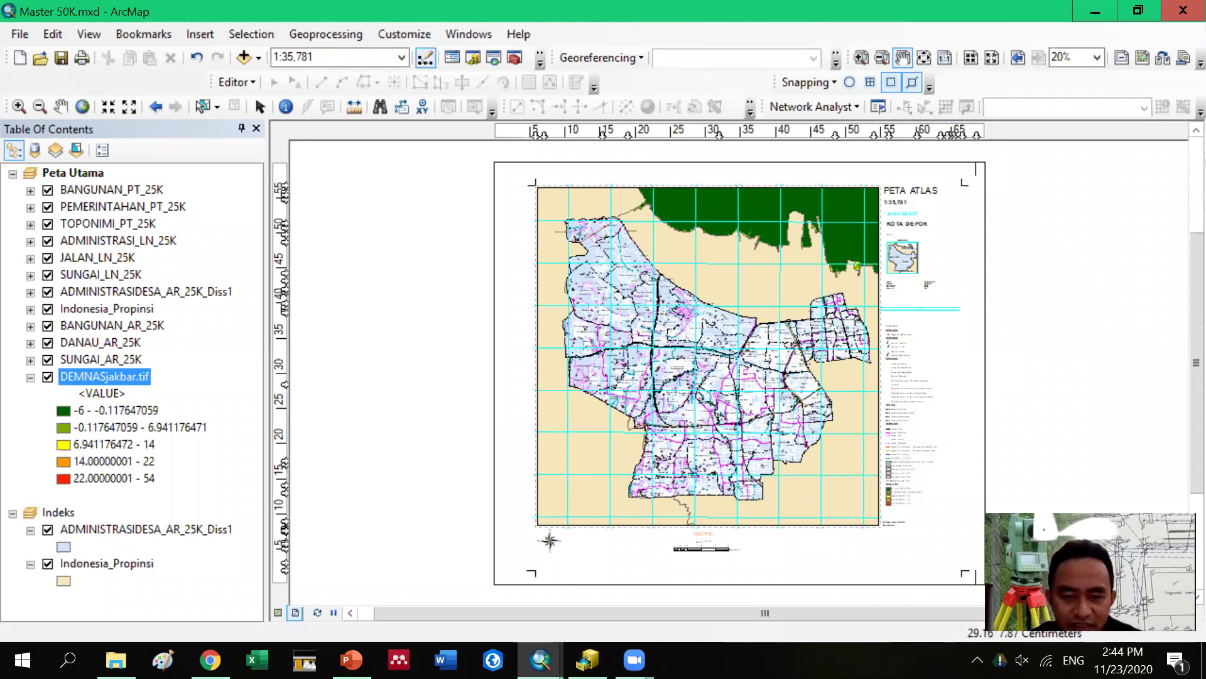
Bring up the open Zoom meeting windows to switch to the meeting
left_click(634, 659)
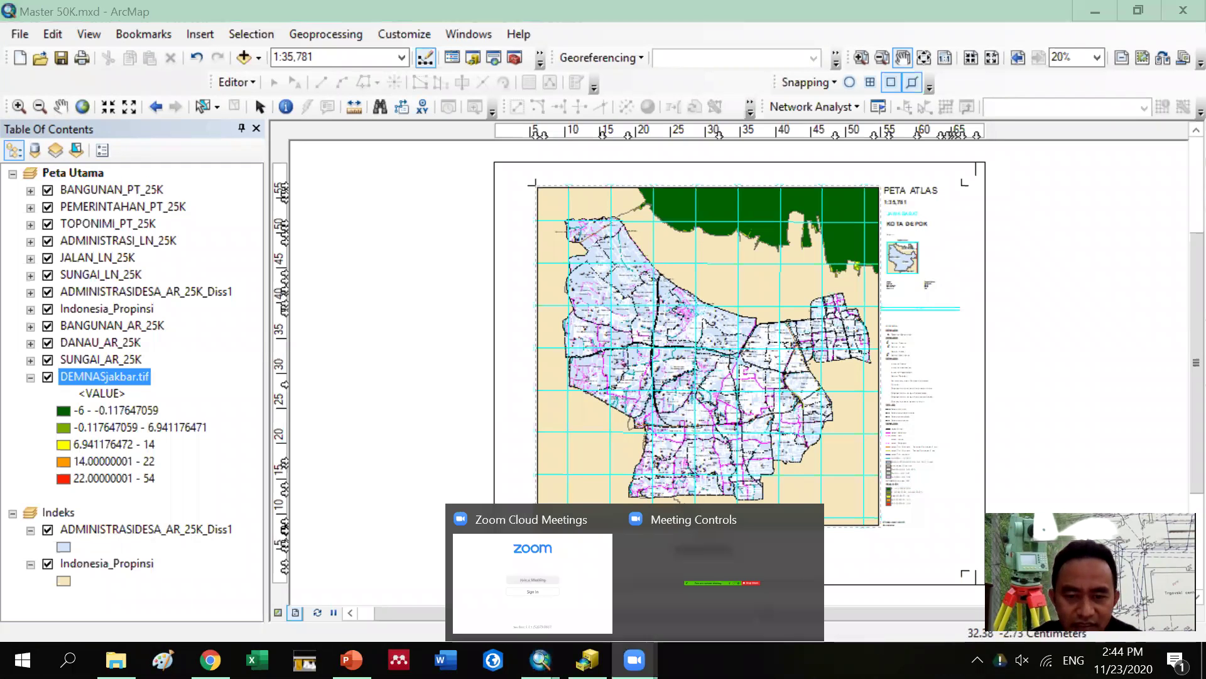